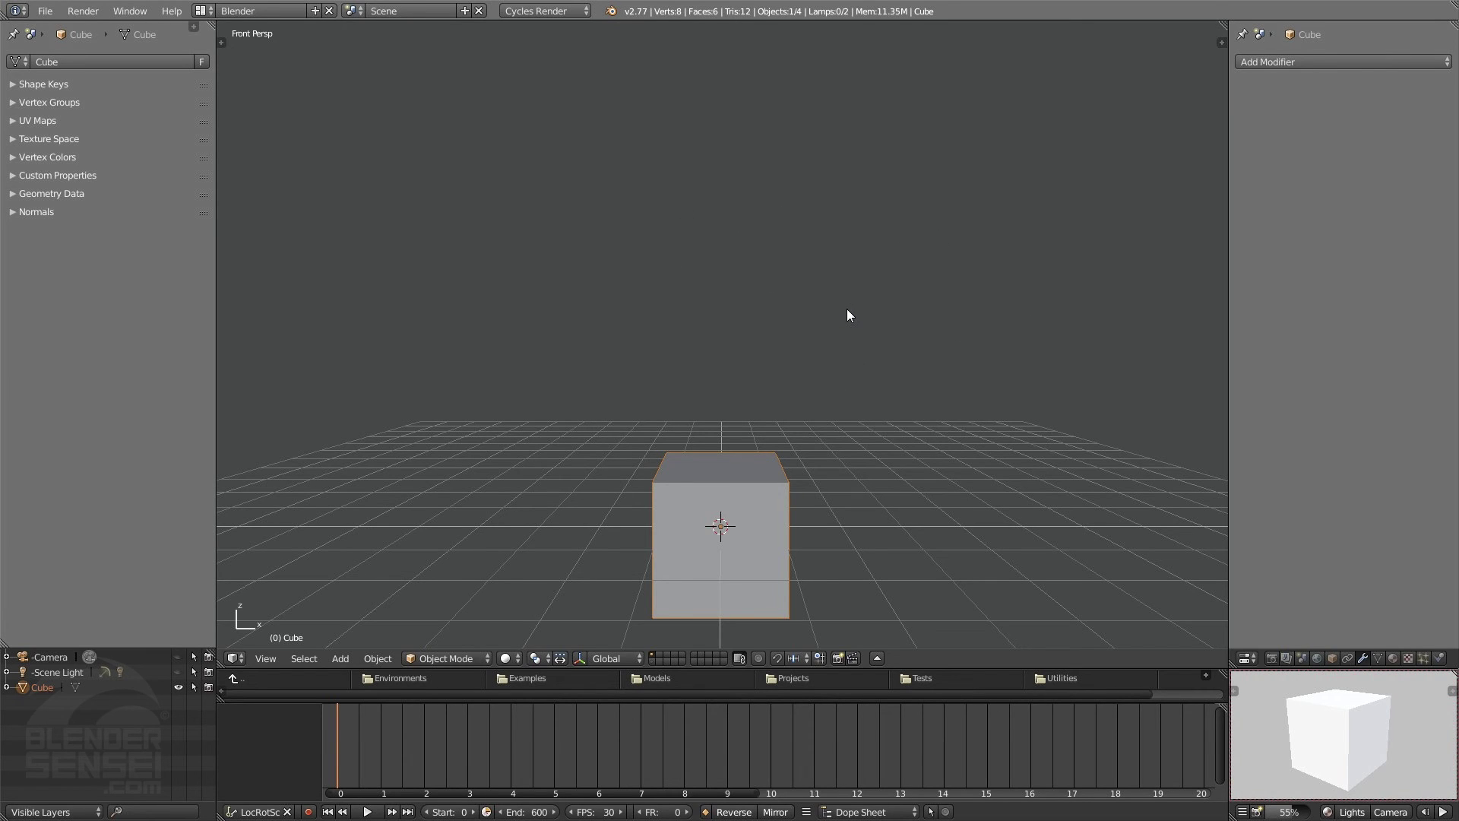
Step: Add a monkey mesh above and to the left of the cube, with a subdivision surface at level 2
{"action": "right_click", "coordinate": [505, 266]}
{"action": "right_click", "coordinate": [504, 266]}
{"action": "right_click", "coordinate": [504, 266]}
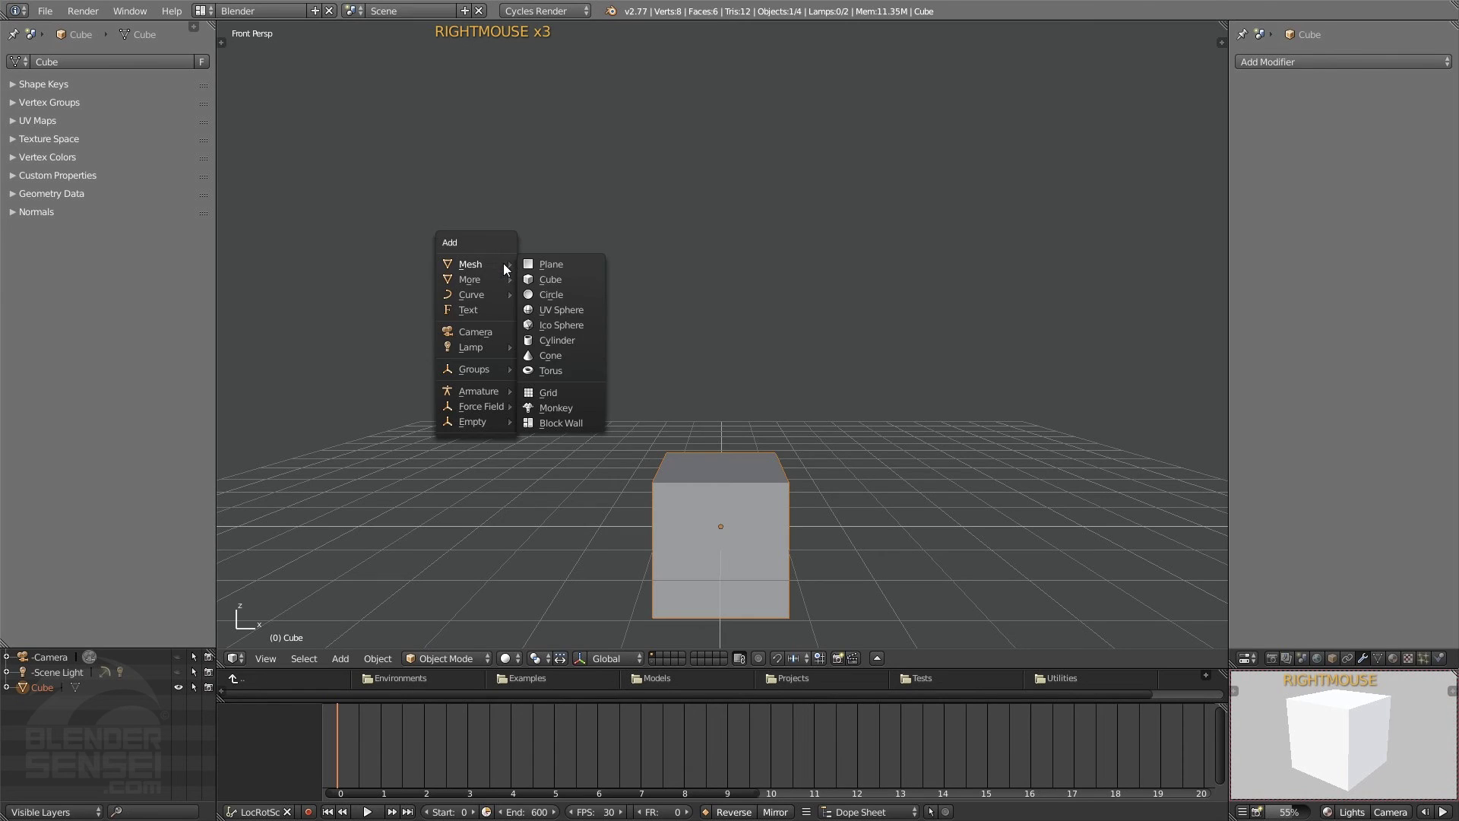
{"action": "left_click", "coordinate": [577, 411]}
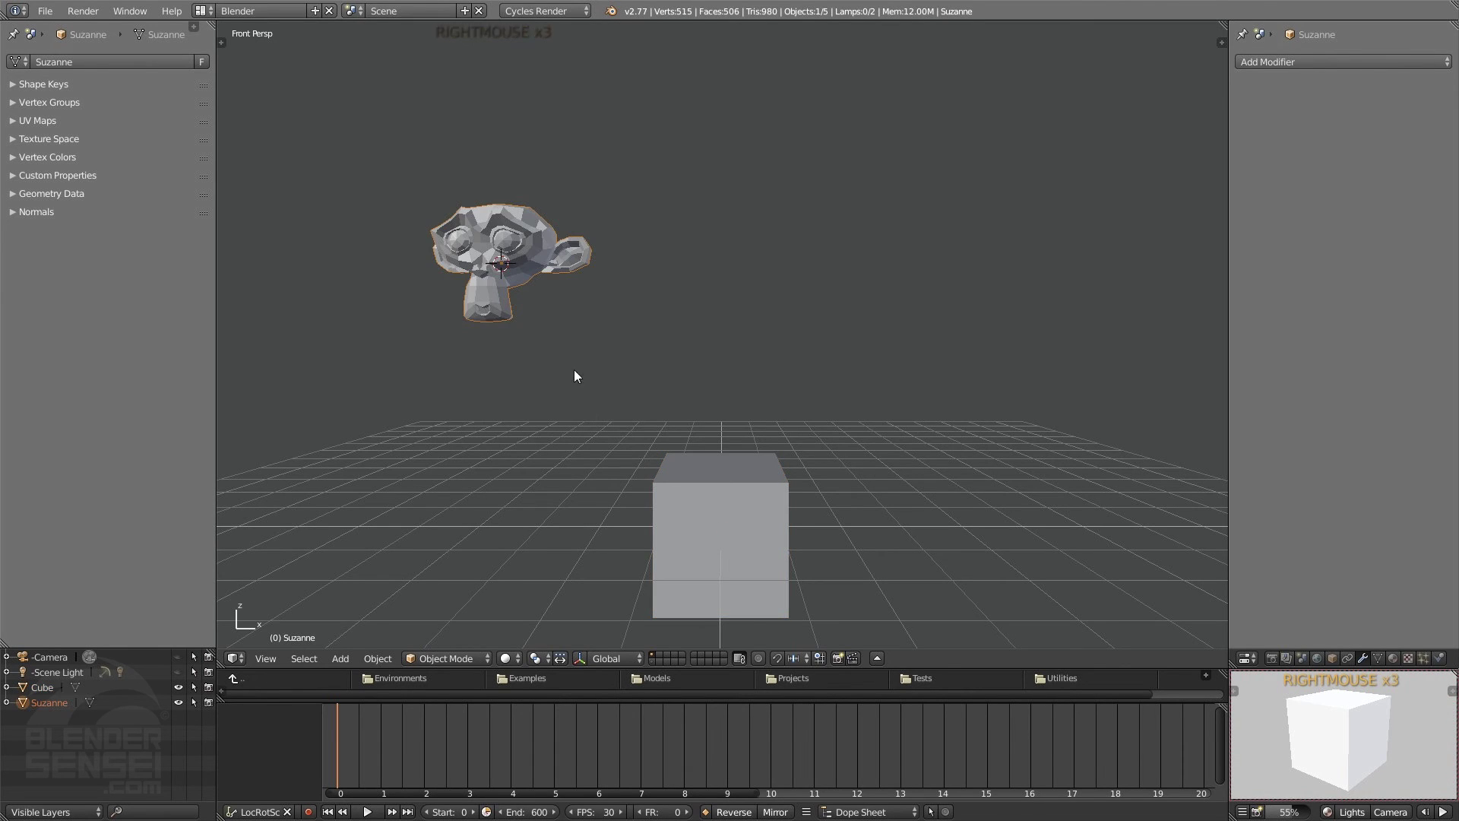
{"action": "key", "text": "ctrl+2"}
Step: Scale the monkey up to about twice its size and move it down and right, nearer the cube
{"action": "key", "text": "s"}
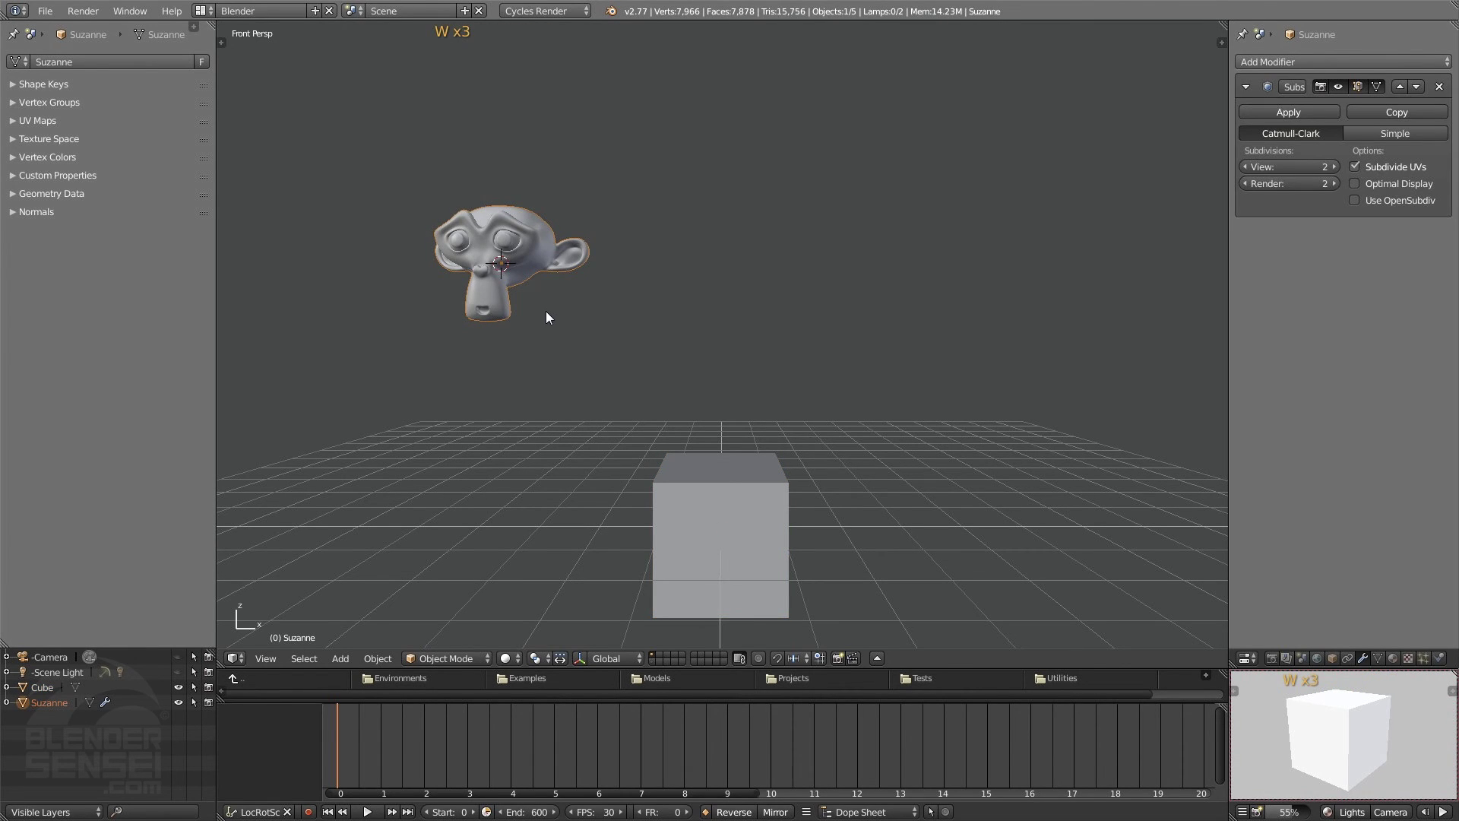
{"action": "left_click", "coordinate": [572, 334]}
{"action": "key", "text": "g"}
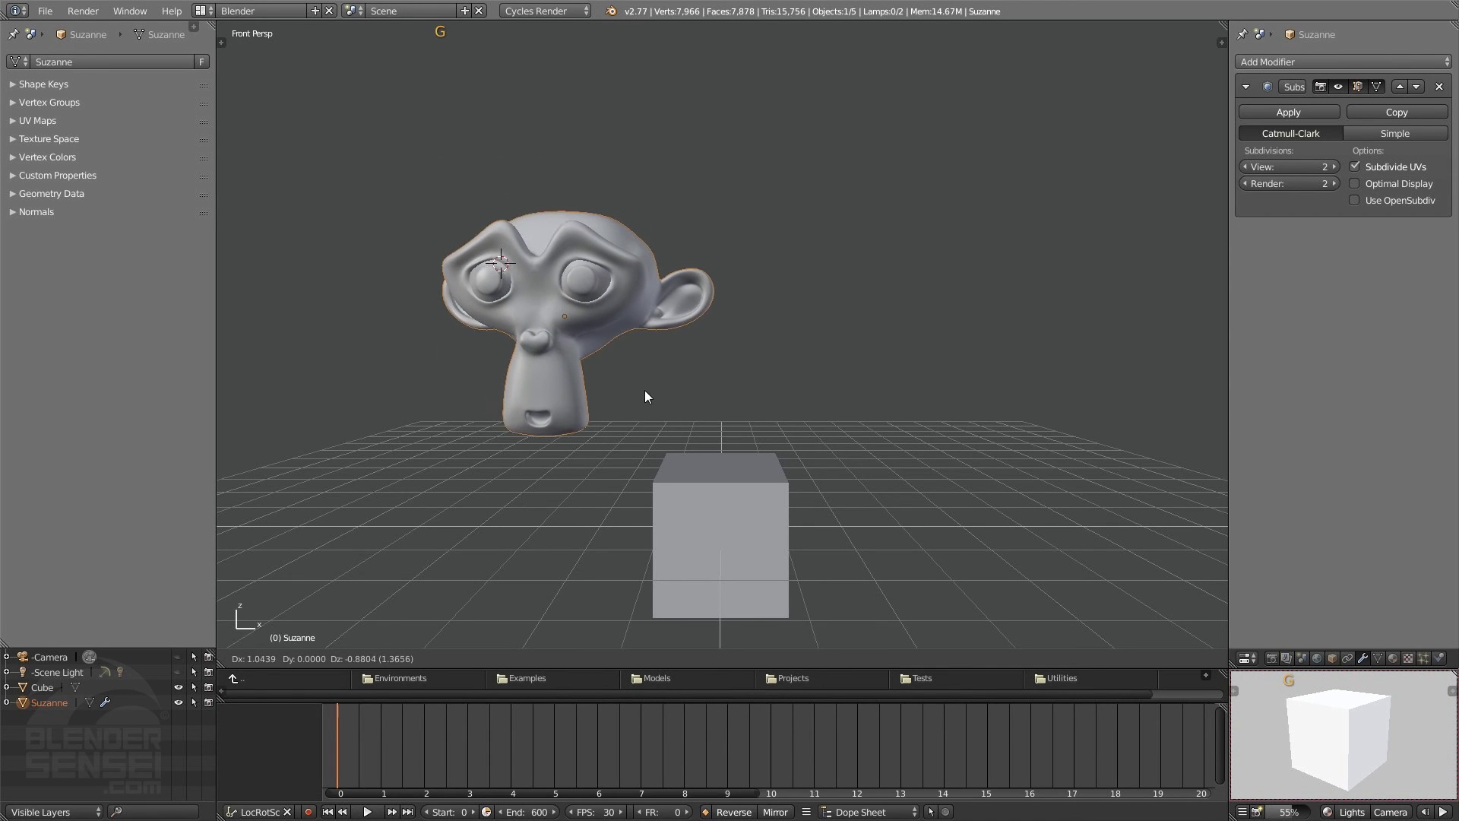
{"action": "left_click", "coordinate": [662, 386]}
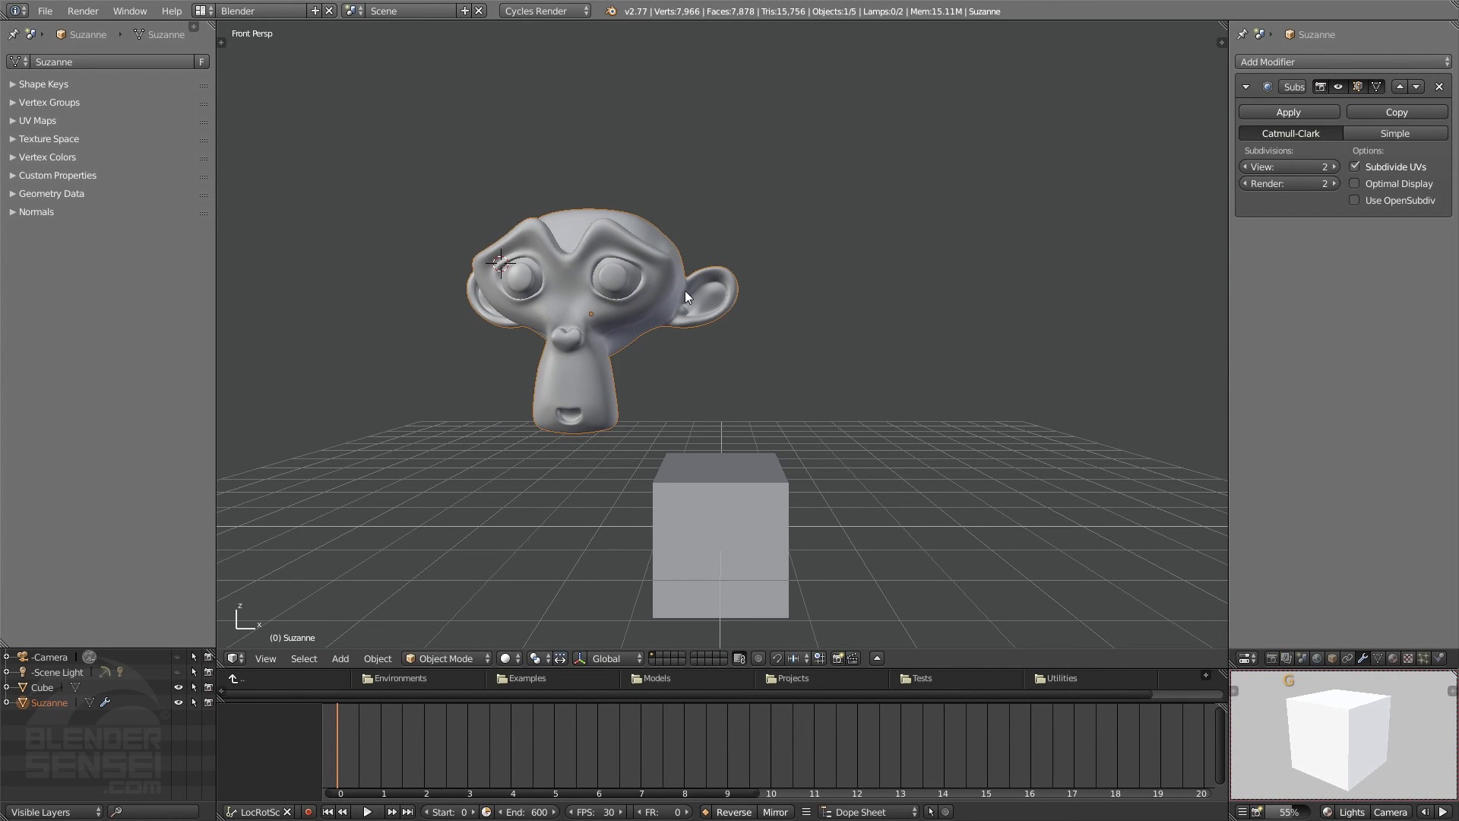
{"action": "middle_click_drag", "start_coordinate": [685, 295], "coordinate": [651, 382]}
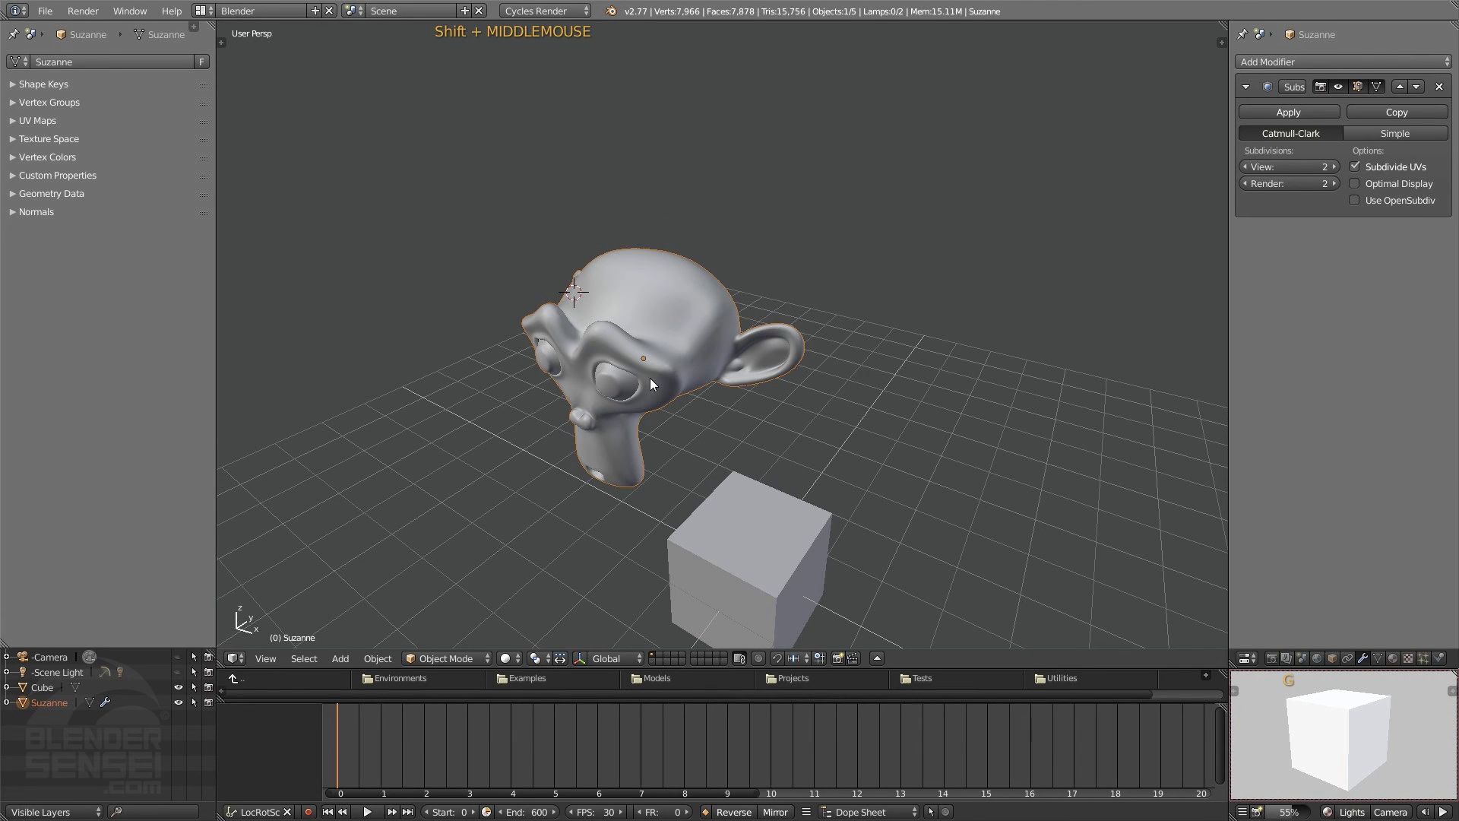
Step: Display the tool and property shelves and switch the monkey into Zero Brush texture painting
{"action": "key", "text": "n"}
{"action": "key", "text": "t"}
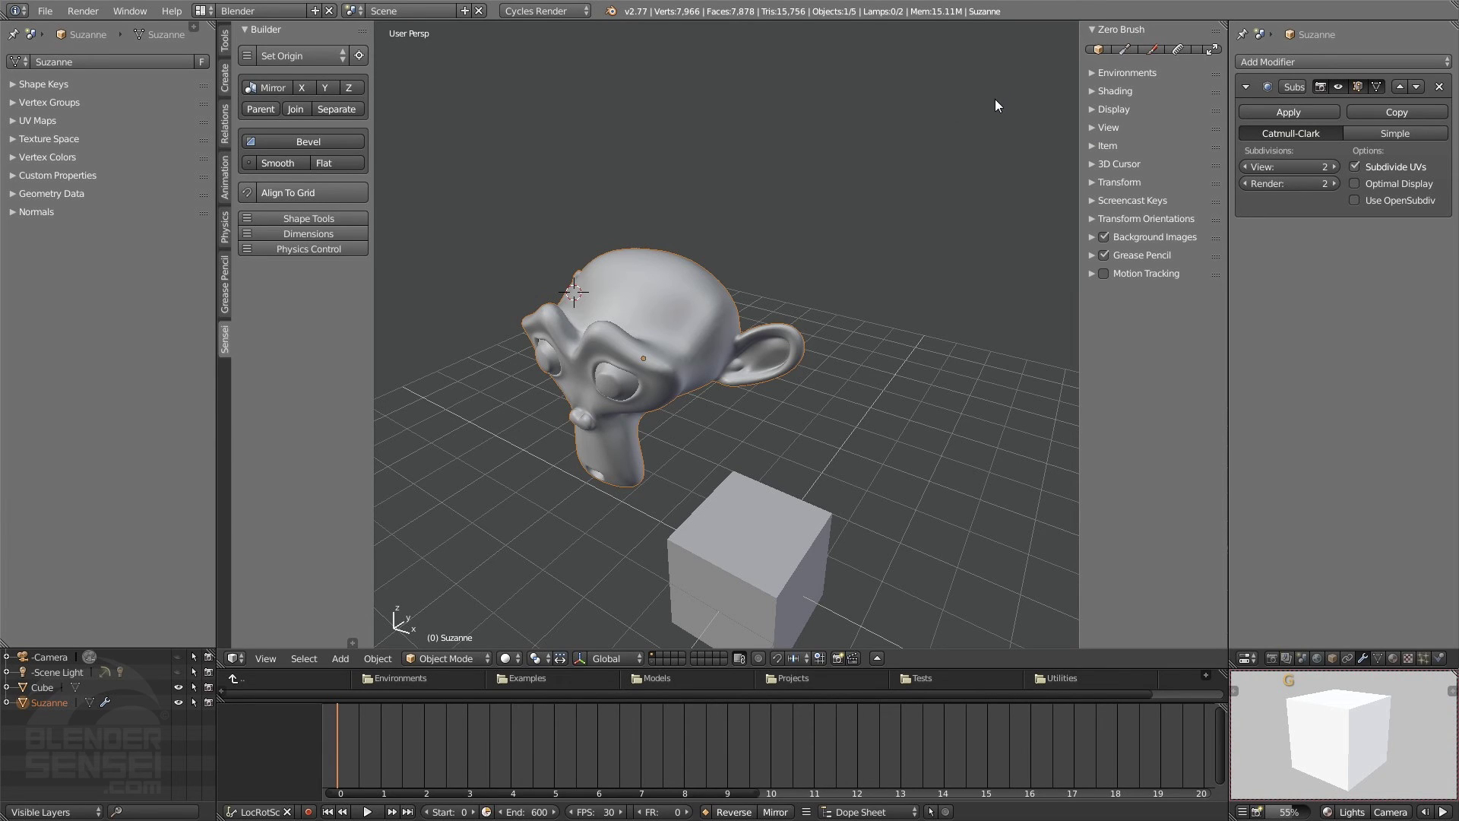
{"action": "left_click", "coordinate": [1153, 49]}
Step: Paint several orange strokes with the Draw brush on the side of the monkey's head, beneath the eye and beside the nose
{"action": "middle_click_drag", "start_coordinate": [711, 324], "coordinate": [781, 253], "text": "shift"}
{"action": "middle_click_drag", "start_coordinate": [781, 252], "coordinate": [652, 348]}
{"action": "left_click_drag", "start_coordinate": [652, 352], "coordinate": [662, 367]}
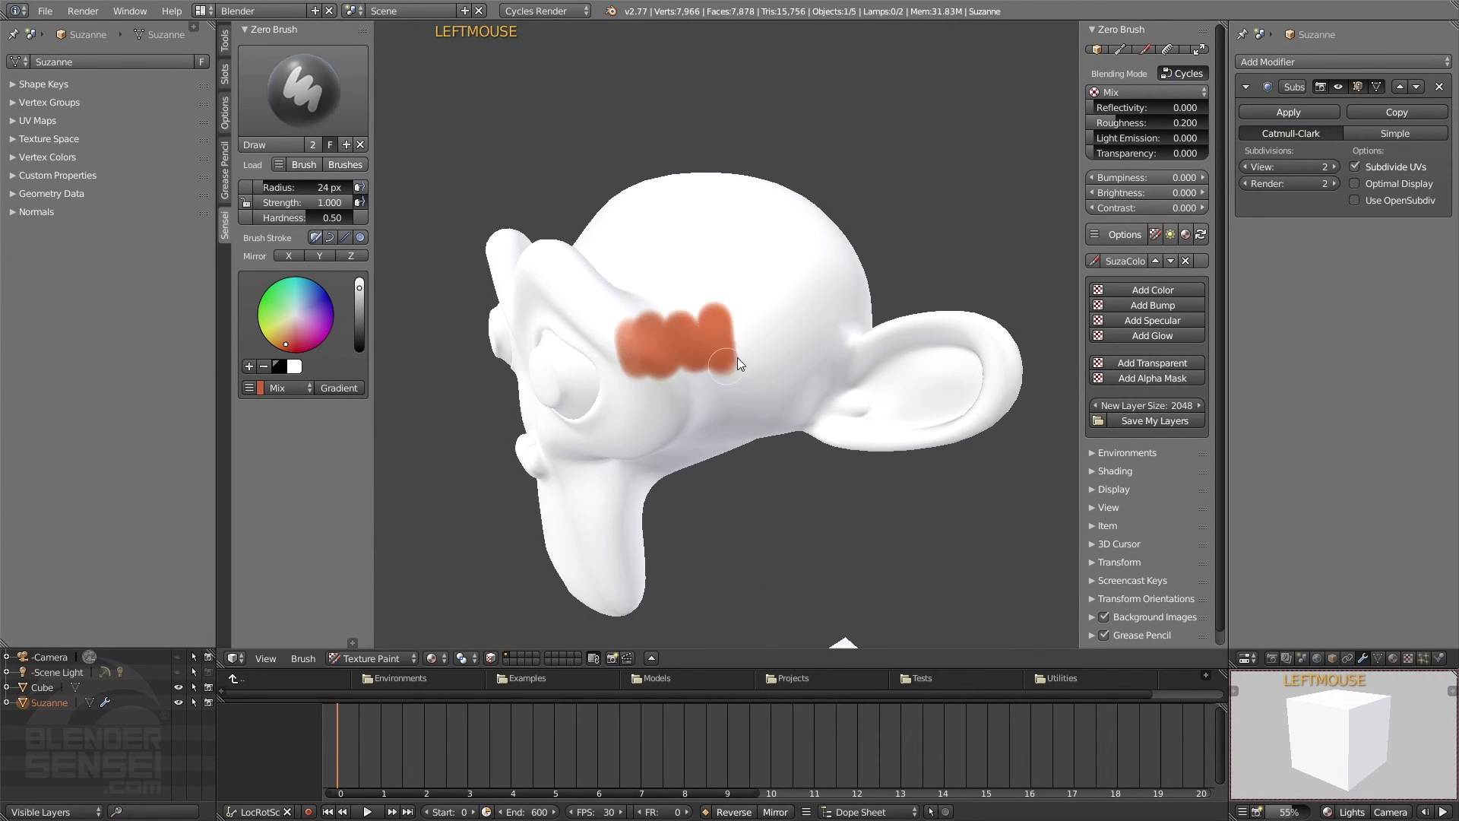
{"action": "mouse_move", "coordinate": [757, 316]}
{"action": "middle_mouse_down", "text": "shift"}
{"action": "mouse_move", "coordinate": [816, 217]}
{"action": "mouse_move", "coordinate": [789, 247]}
{"action": "middle_mouse_up", "text": "shift"}
{"action": "left_click_drag", "start_coordinate": [789, 248], "coordinate": [718, 287]}
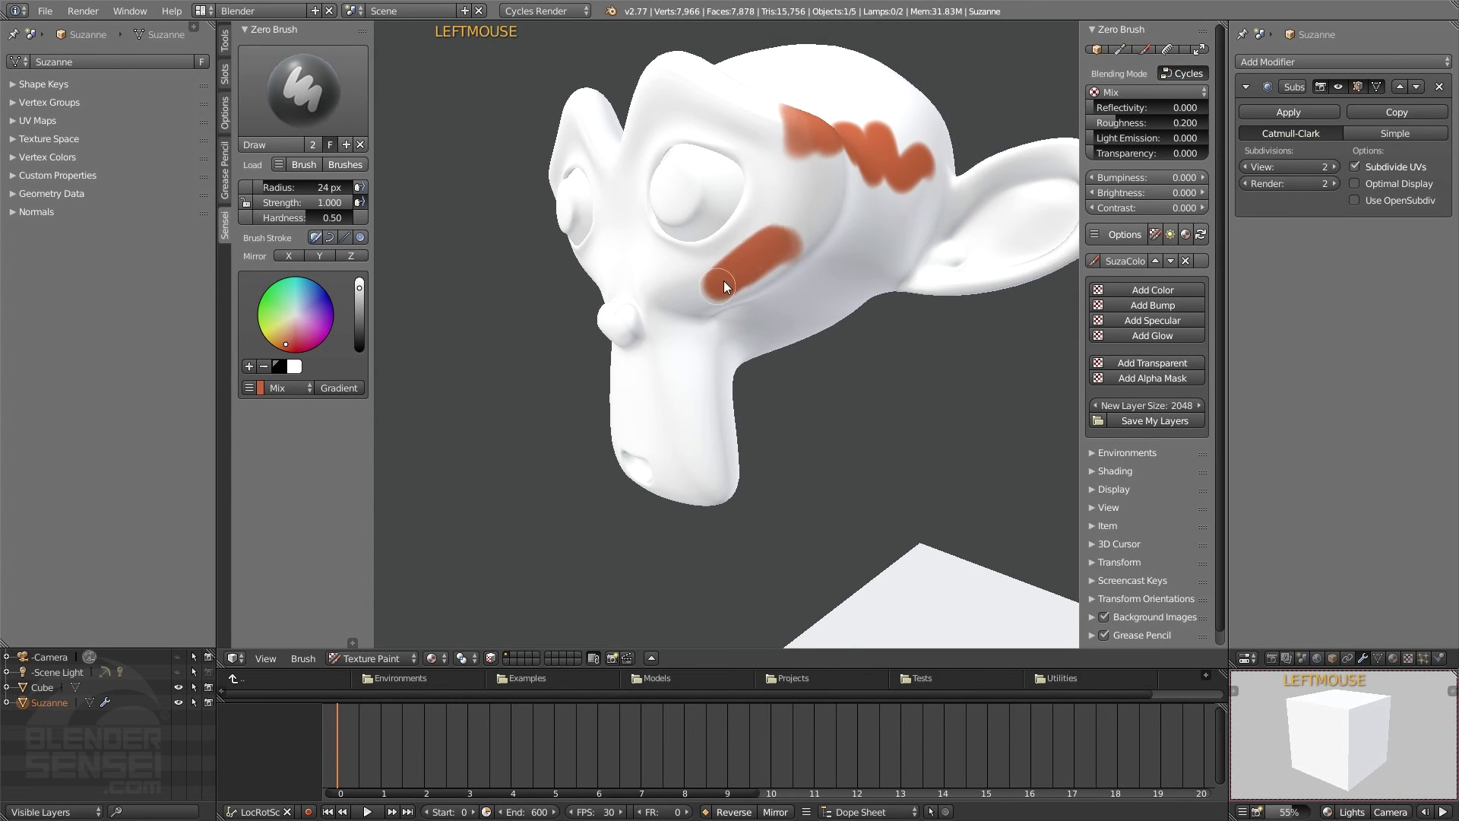
{"action": "middle_click_drag", "start_coordinate": [717, 287], "coordinate": [769, 266]}
{"action": "mouse_move", "coordinate": [768, 266]}
{"action": "left_mouse_down"}
{"action": "mouse_move", "coordinate": [782, 294]}
{"action": "mouse_move", "coordinate": [874, 267]}
{"action": "mouse_move", "coordinate": [912, 274]}
{"action": "left_mouse_up"}
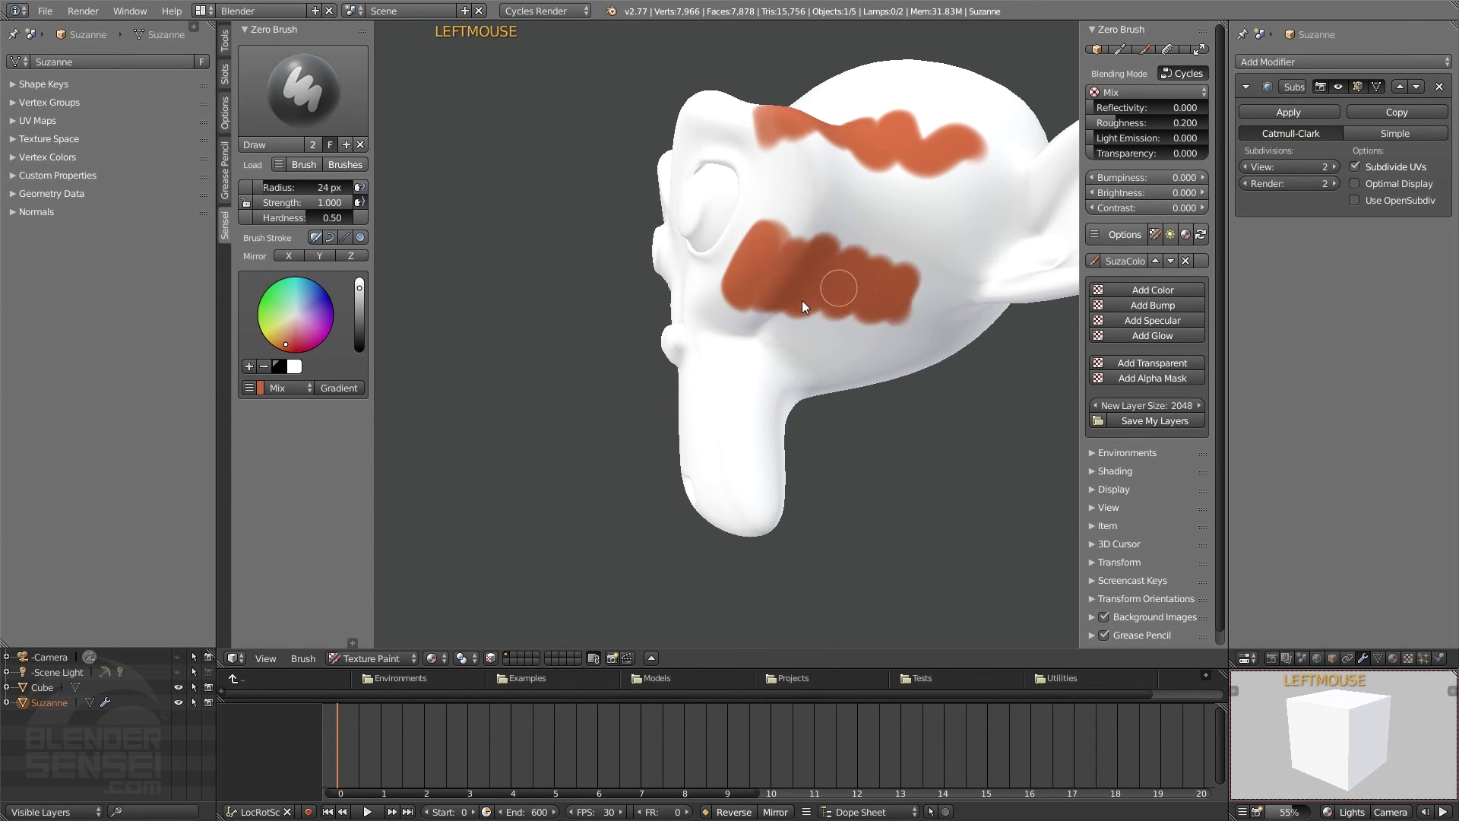
{"action": "mouse_move", "coordinate": [831, 287]}
{"action": "middle_mouse_down", "text": "shift"}
{"action": "mouse_move", "coordinate": [868, 322]}
{"action": "mouse_move", "coordinate": [916, 313]}
{"action": "middle_mouse_up", "text": "shift"}
{"action": "left_click", "coordinate": [770, 268]}
{"action": "left_click", "coordinate": [757, 266]}
{"action": "left_click", "coordinate": [738, 253]}
{"action": "left_click", "coordinate": [717, 226]}
{"action": "middle_click_drag", "start_coordinate": [733, 228], "coordinate": [673, 271]}
{"action": "middle_click_drag", "start_coordinate": [673, 271], "coordinate": [688, 302], "text": "shift"}
{"action": "key", "text": "ctrl+alt+shift+space"}
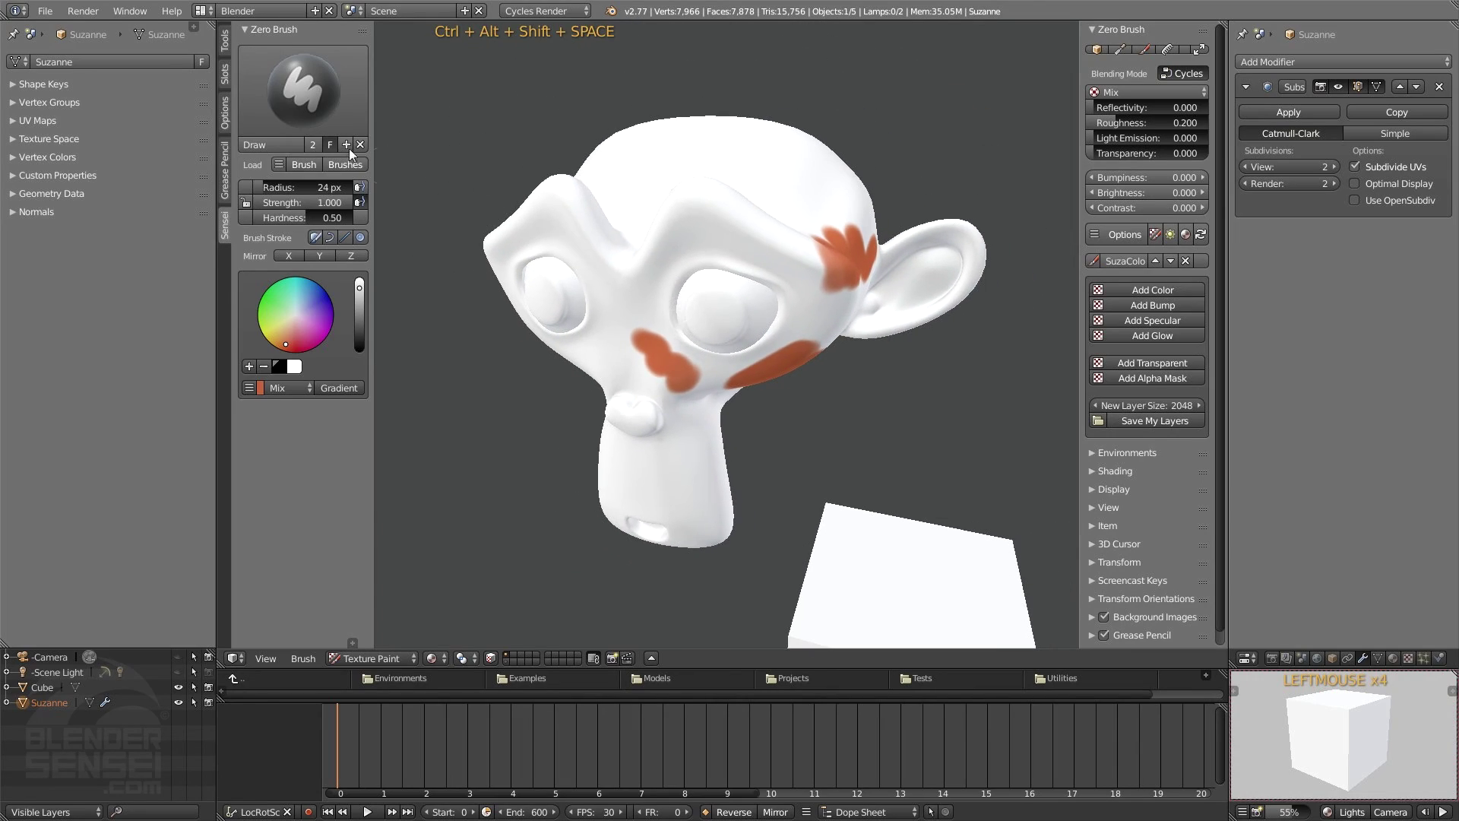
Step: Browse the SE 2048x2048 brush folder as thumbnails and load Carpet.jpg as the brush image
{"action": "left_click", "coordinate": [307, 167]}
{"action": "scroll", "coordinate": [1449, 251], "scroll_direction": "down", "scroll_amount": 4}
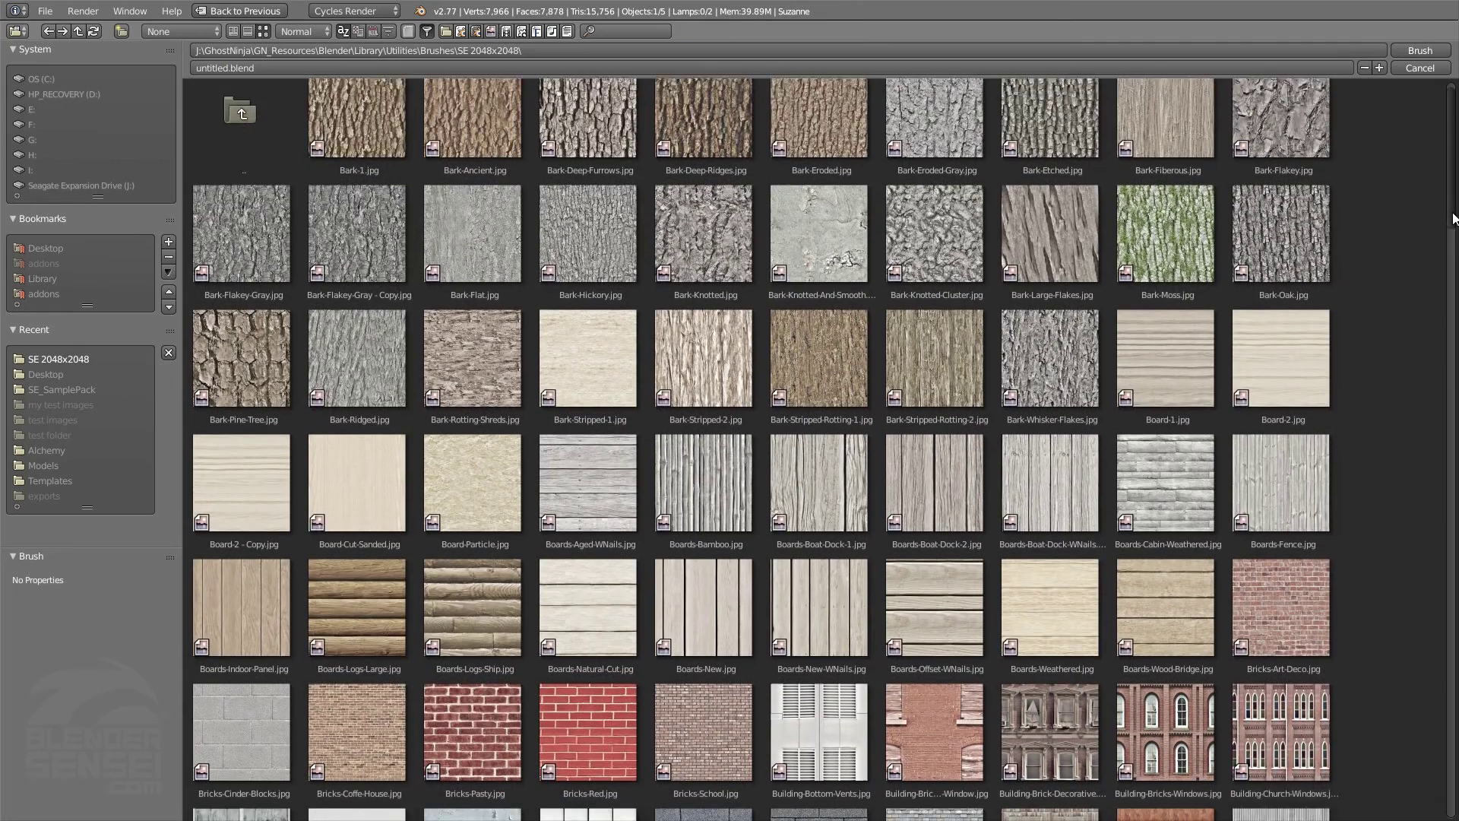
{"action": "left_click_drag", "start_coordinate": [1449, 251], "coordinate": [1455, 137]}
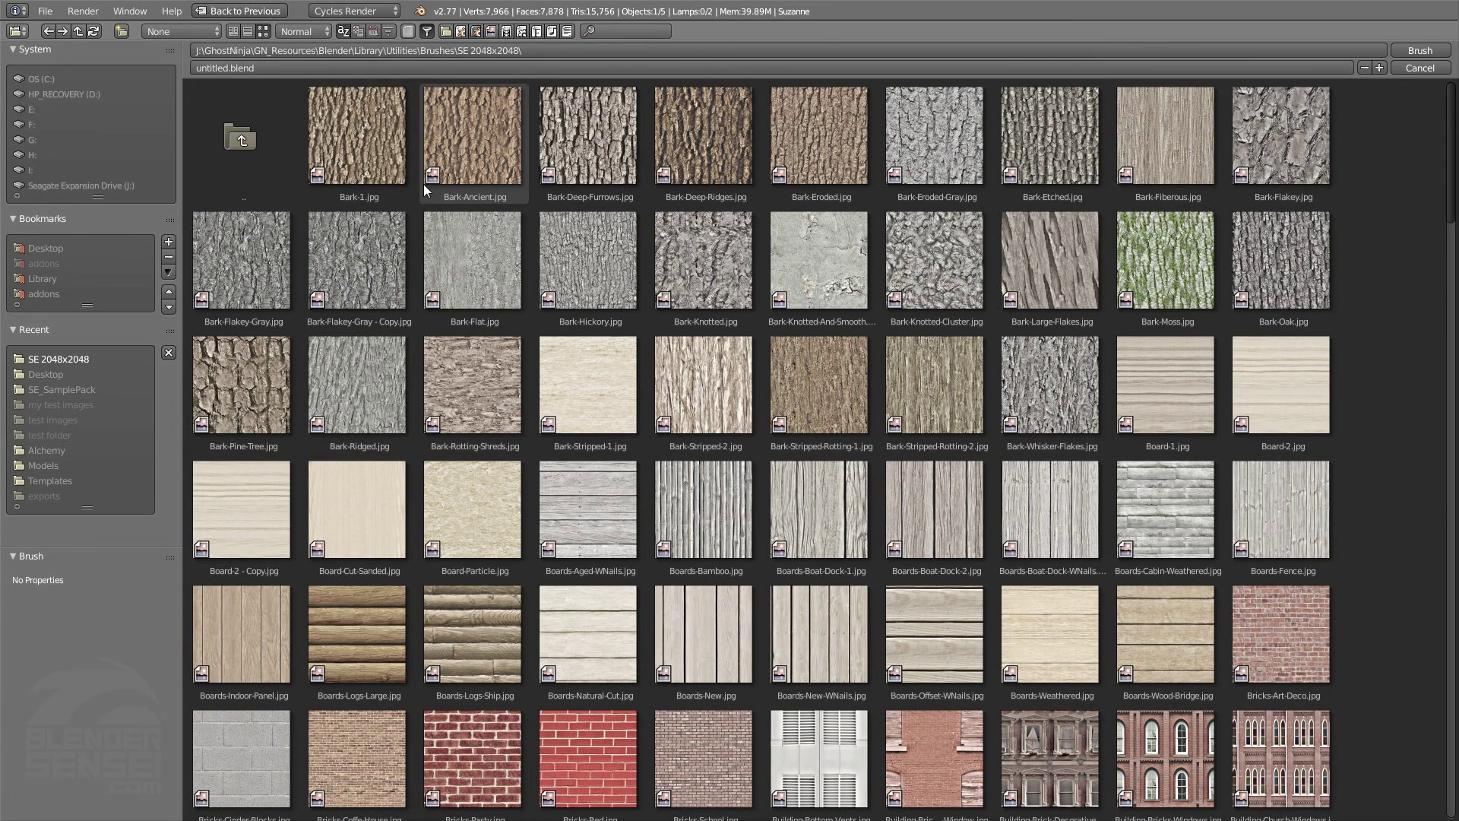
{"action": "left_click", "coordinate": [233, 31]}
{"action": "left_click", "coordinate": [263, 31]}
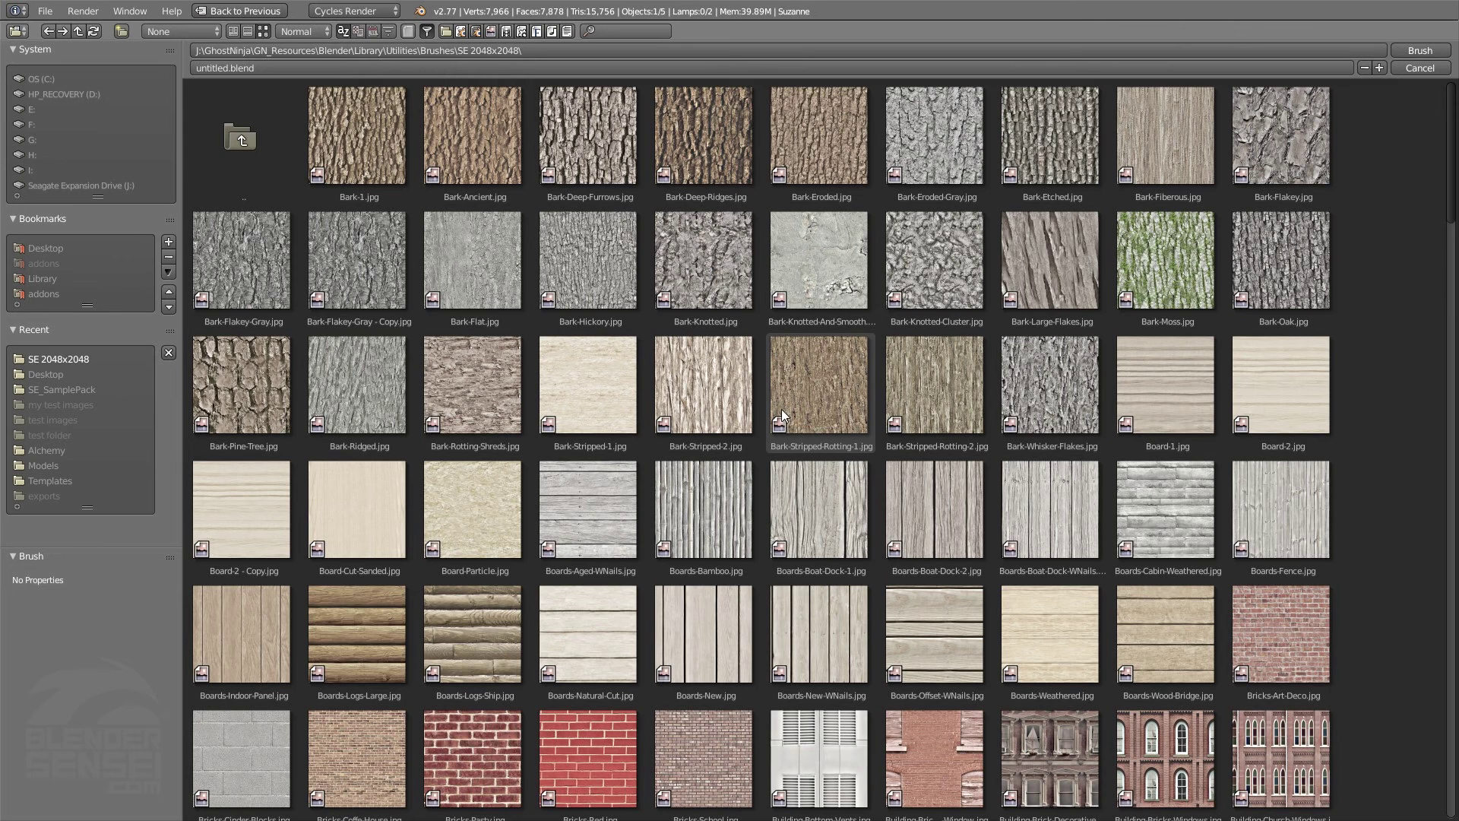
{"action": "scroll", "coordinate": [605, 407], "scroll_direction": "down", "scroll_amount": 5}
{"action": "left_click", "coordinate": [594, 362]}
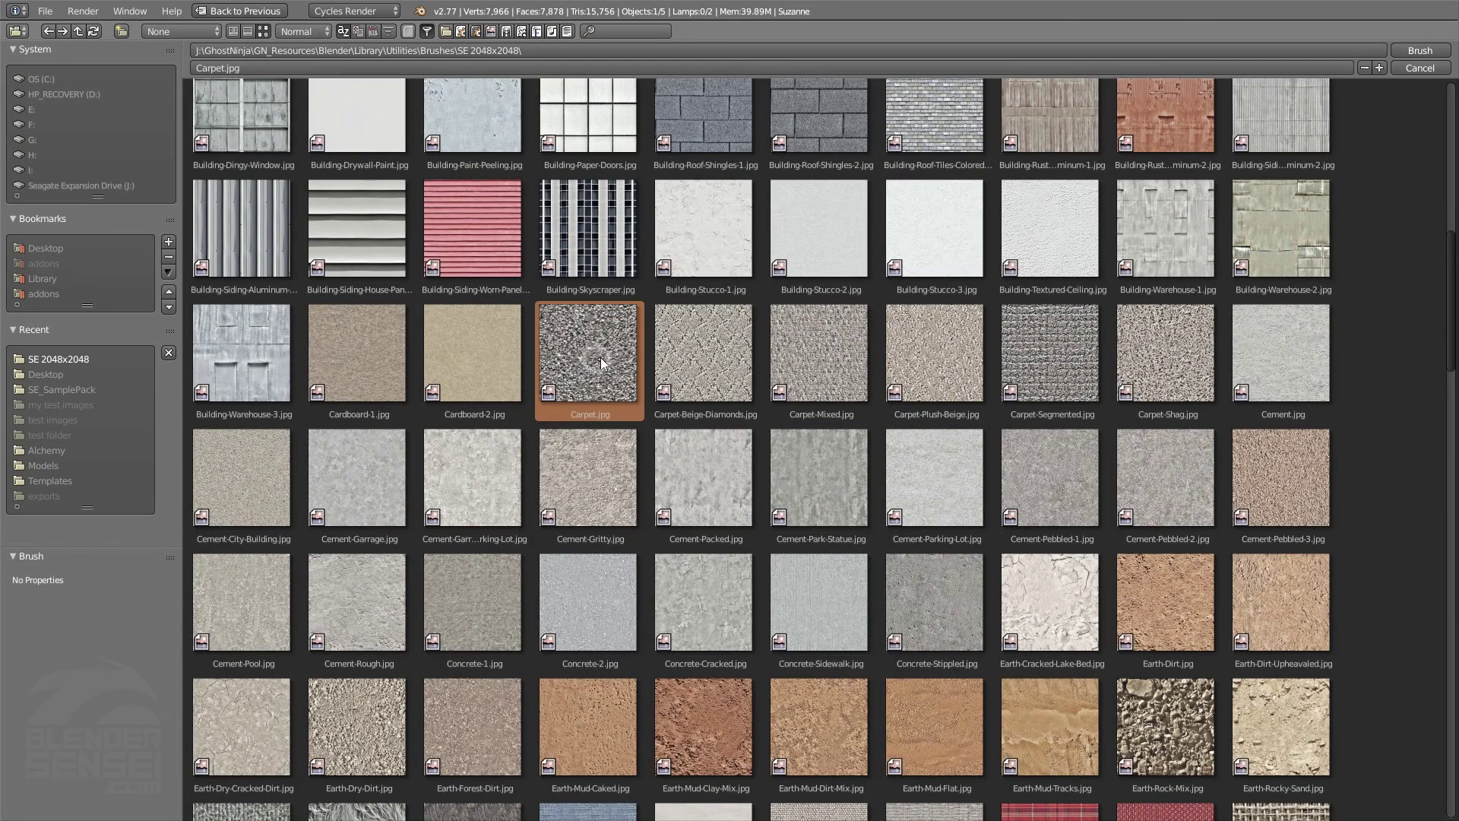
{"action": "double_click", "coordinate": [605, 358]}
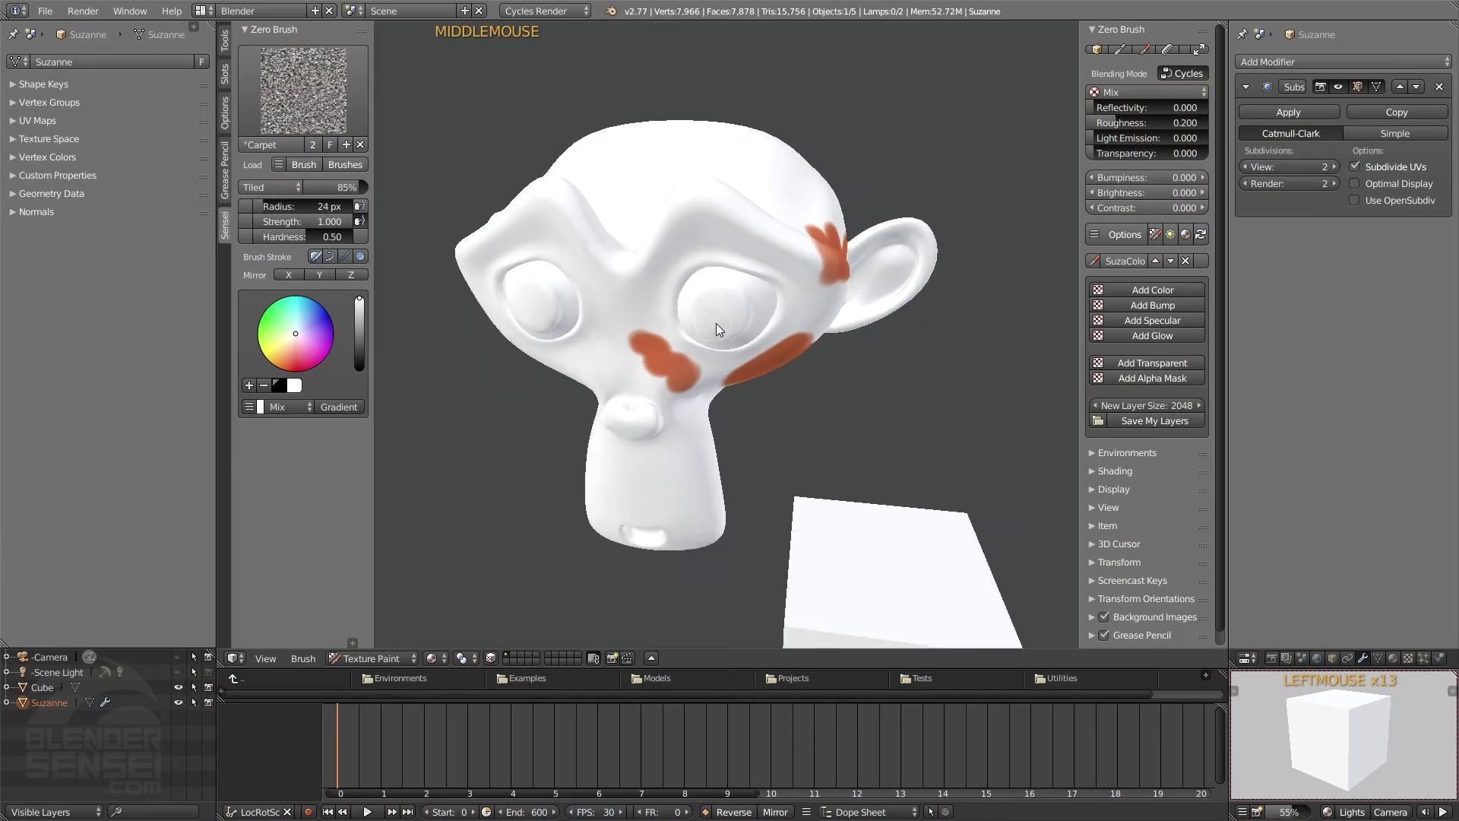
Step: Enlarge the brush radius to 53 px and paint the carpet texture over the monkey's eye and the side of its head
{"action": "middle_click_drag", "start_coordinate": [729, 317], "coordinate": [722, 327]}
{"action": "key", "text": "x"}
{"action": "left_click_drag", "start_coordinate": [652, 333], "coordinate": [751, 295]}
{"action": "middle_click_drag", "start_coordinate": [751, 295], "coordinate": [711, 306]}
{"action": "middle_click_drag", "start_coordinate": [749, 300], "coordinate": [697, 330]}
{"action": "left_click_drag", "start_coordinate": [772, 281], "coordinate": [891, 195]}
{"action": "mouse_move", "coordinate": [891, 195]}
{"action": "middle_mouse_down"}
{"action": "mouse_move", "coordinate": [837, 216]}
{"action": "mouse_move", "coordinate": [878, 228]}
{"action": "mouse_move", "coordinate": [846, 210]}
{"action": "middle_mouse_up"}
{"action": "mouse_move", "coordinate": [846, 210]}
{"action": "left_mouse_down"}
{"action": "mouse_move", "coordinate": [878, 258]}
{"action": "mouse_move", "coordinate": [920, 267]}
{"action": "mouse_move", "coordinate": [844, 246]}
{"action": "mouse_move", "coordinate": [795, 268]}
{"action": "mouse_move", "coordinate": [837, 285]}
{"action": "left_mouse_up"}
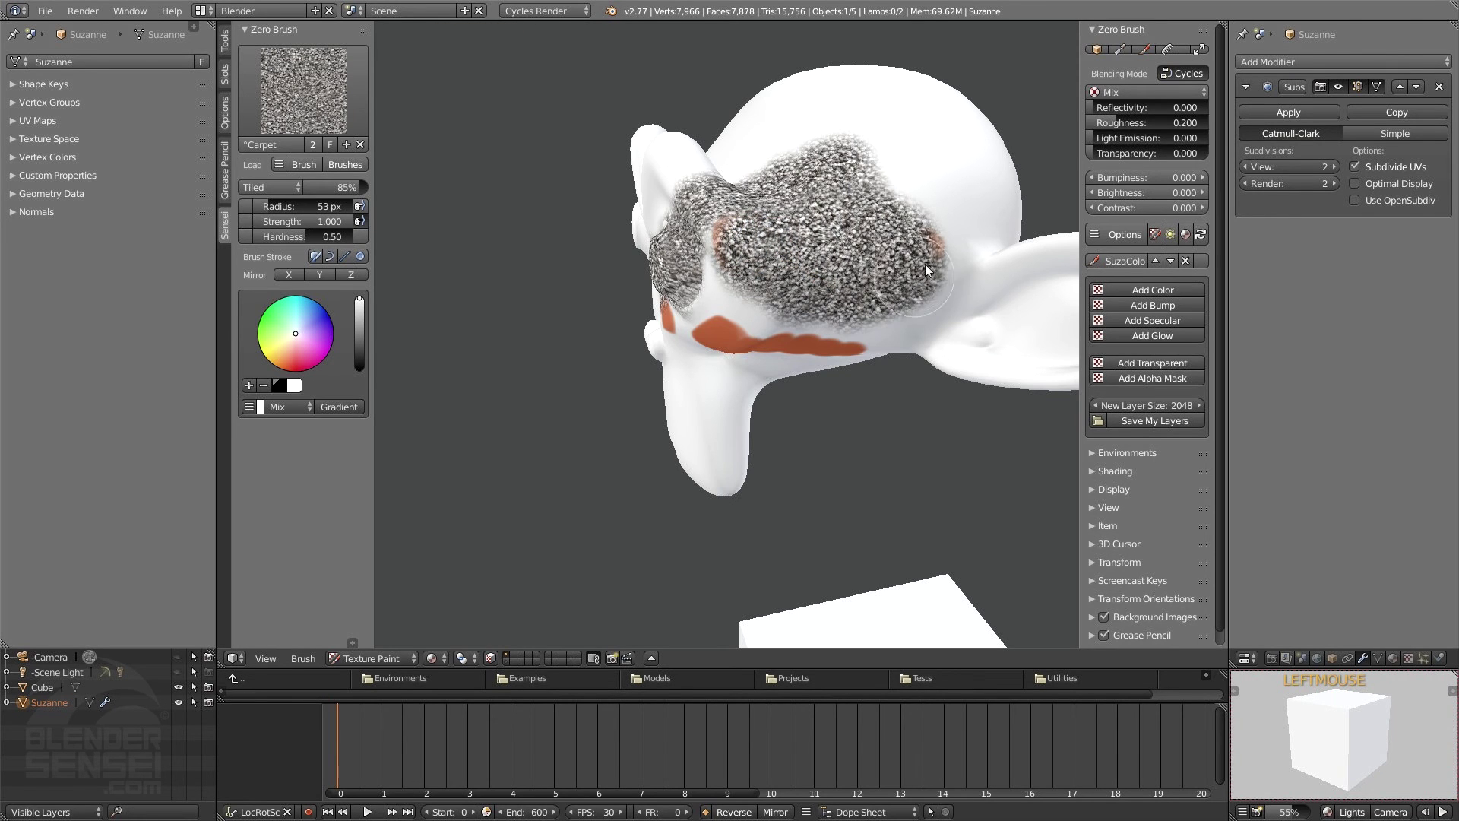
{"action": "left_click_drag", "start_coordinate": [924, 263], "coordinate": [887, 235]}
{"action": "middle_click_drag", "start_coordinate": [886, 235], "coordinate": [844, 293]}
{"action": "mouse_move", "coordinate": [844, 293]}
{"action": "middle_mouse_down", "text": "shift"}
{"action": "mouse_move", "coordinate": [818, 324]}
{"action": "mouse_move", "coordinate": [813, 283]}
{"action": "middle_mouse_up", "text": "shift"}
{"action": "mouse_move", "coordinate": [813, 282]}
{"action": "left_mouse_down"}
{"action": "mouse_move", "coordinate": [778, 323]}
{"action": "mouse_move", "coordinate": [796, 286]}
{"action": "mouse_move", "coordinate": [868, 310]}
{"action": "mouse_move", "coordinate": [844, 227]}
{"action": "mouse_move", "coordinate": [810, 244]}
{"action": "left_mouse_up"}
{"action": "mouse_move", "coordinate": [811, 244]}
{"action": "middle_mouse_down"}
{"action": "mouse_move", "coordinate": [806, 308]}
{"action": "mouse_move", "coordinate": [807, 251]}
{"action": "middle_mouse_up"}
{"action": "middle_click_drag", "start_coordinate": [807, 251], "coordinate": [842, 271], "text": "shift"}
{"action": "mouse_move", "coordinate": [836, 268]}
{"action": "left_mouse_down"}
{"action": "mouse_move", "coordinate": [735, 227]}
{"action": "mouse_move", "coordinate": [699, 267]}
{"action": "mouse_move", "coordinate": [839, 349]}
{"action": "mouse_move", "coordinate": [785, 371]}
{"action": "left_mouse_up"}
{"action": "middle_click_drag", "start_coordinate": [784, 371], "coordinate": [767, 351]}
{"action": "middle_click_drag", "start_coordinate": [767, 351], "coordinate": [827, 321], "text": "shift"}
Step: Cover the remaining orange strokes beneath the eye and along the jaw with the carpet texture
{"action": "key", "text": "ctrl+alt+shift+space"}
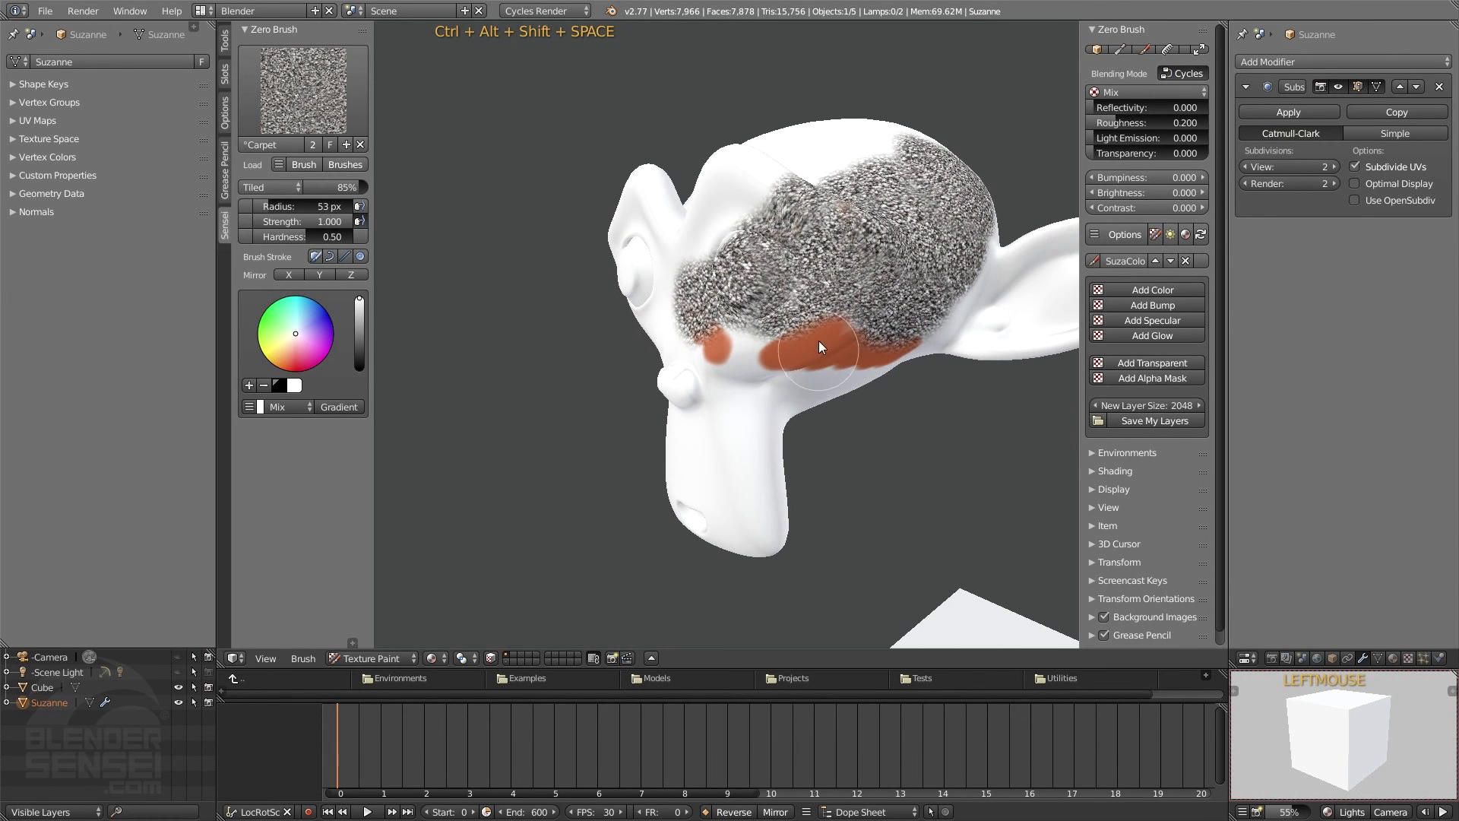
{"action": "left_click_drag", "start_coordinate": [819, 340], "coordinate": [734, 340]}
{"action": "left_click_drag", "start_coordinate": [737, 398], "coordinate": [860, 328]}
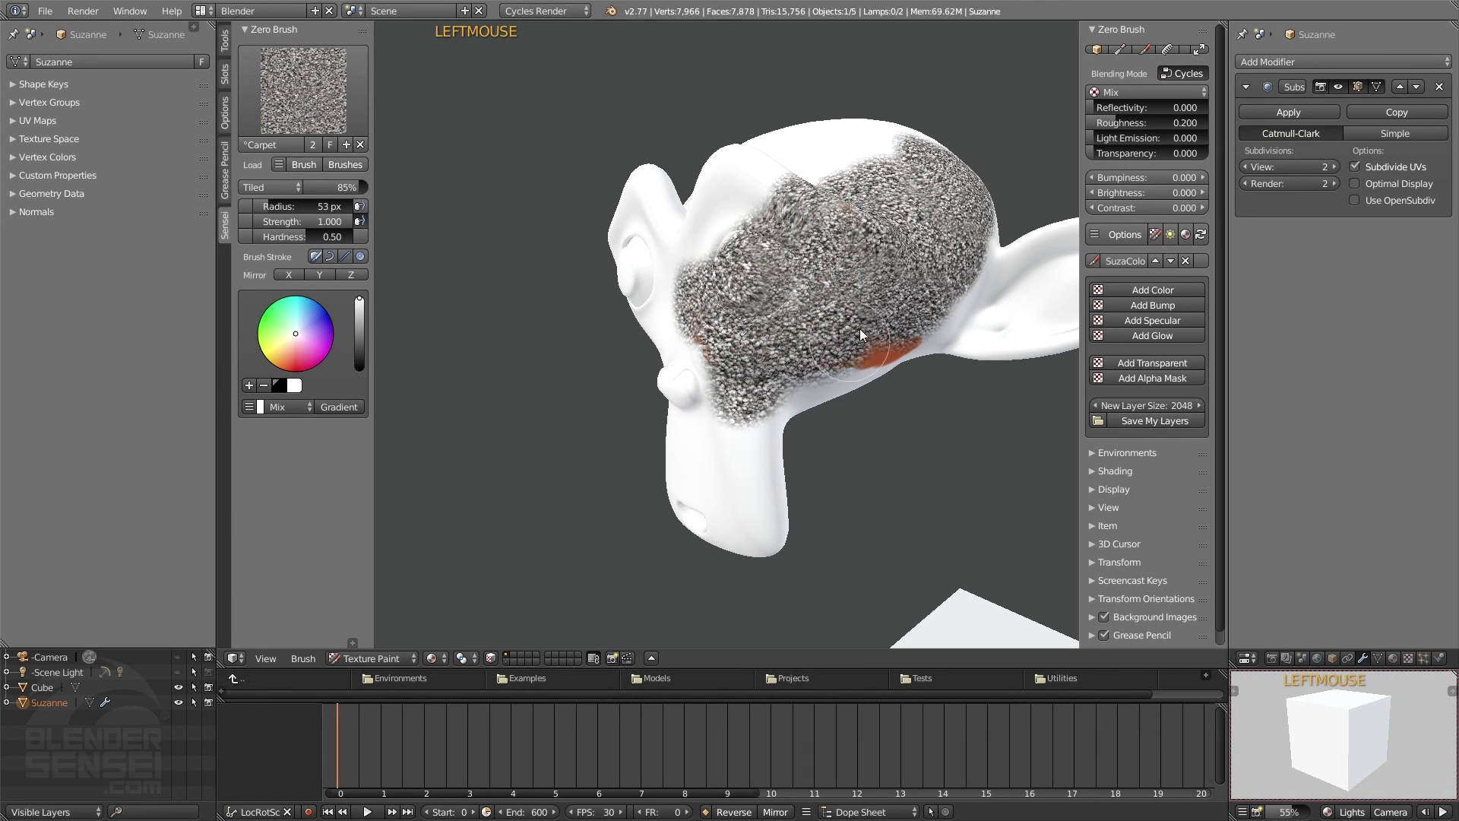
{"action": "mouse_move", "coordinate": [864, 318]}
{"action": "middle_mouse_down"}
{"action": "mouse_move", "coordinate": [819, 367]}
{"action": "mouse_move", "coordinate": [791, 368]}
{"action": "middle_mouse_up"}
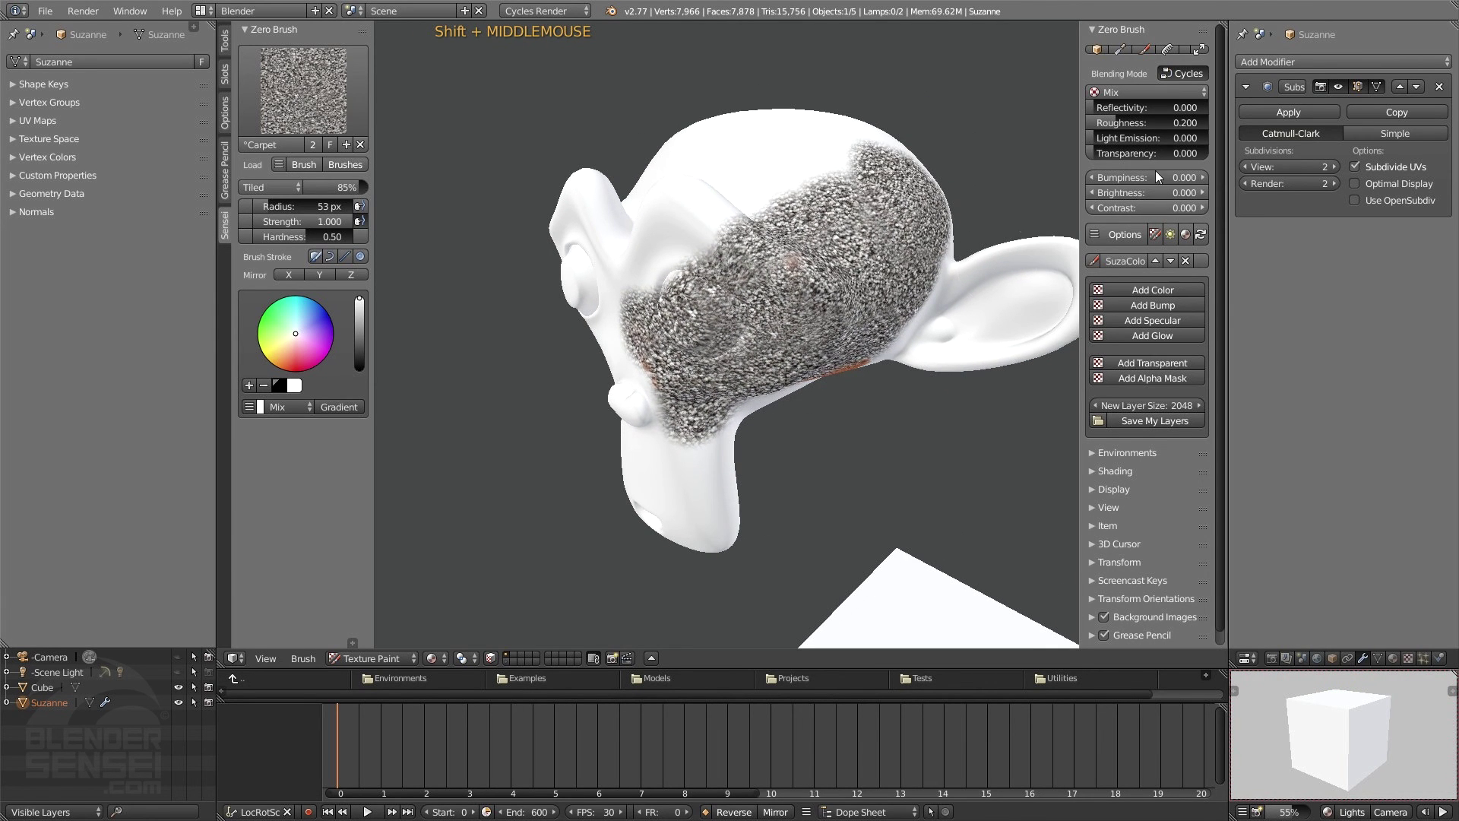
{"action": "mouse_move", "coordinate": [1035, 130]}
{"action": "middle_mouse_down", "text": "shift"}
{"action": "mouse_move", "coordinate": [865, 269]}
{"action": "mouse_move", "coordinate": [874, 311]}
{"action": "middle_mouse_up", "text": "shift"}
{"action": "middle_click_drag", "start_coordinate": [875, 310], "coordinate": [875, 351], "text": "shift"}
{"action": "left_click_drag", "start_coordinate": [727, 353], "coordinate": [741, 372]}
{"action": "middle_click_drag", "start_coordinate": [741, 372], "coordinate": [623, 396]}
Step: Switch the main viewport to the UV/Image Editor and display the SuzaColor image behind the monkey's UV islands
{"action": "left_click", "coordinate": [236, 659]}
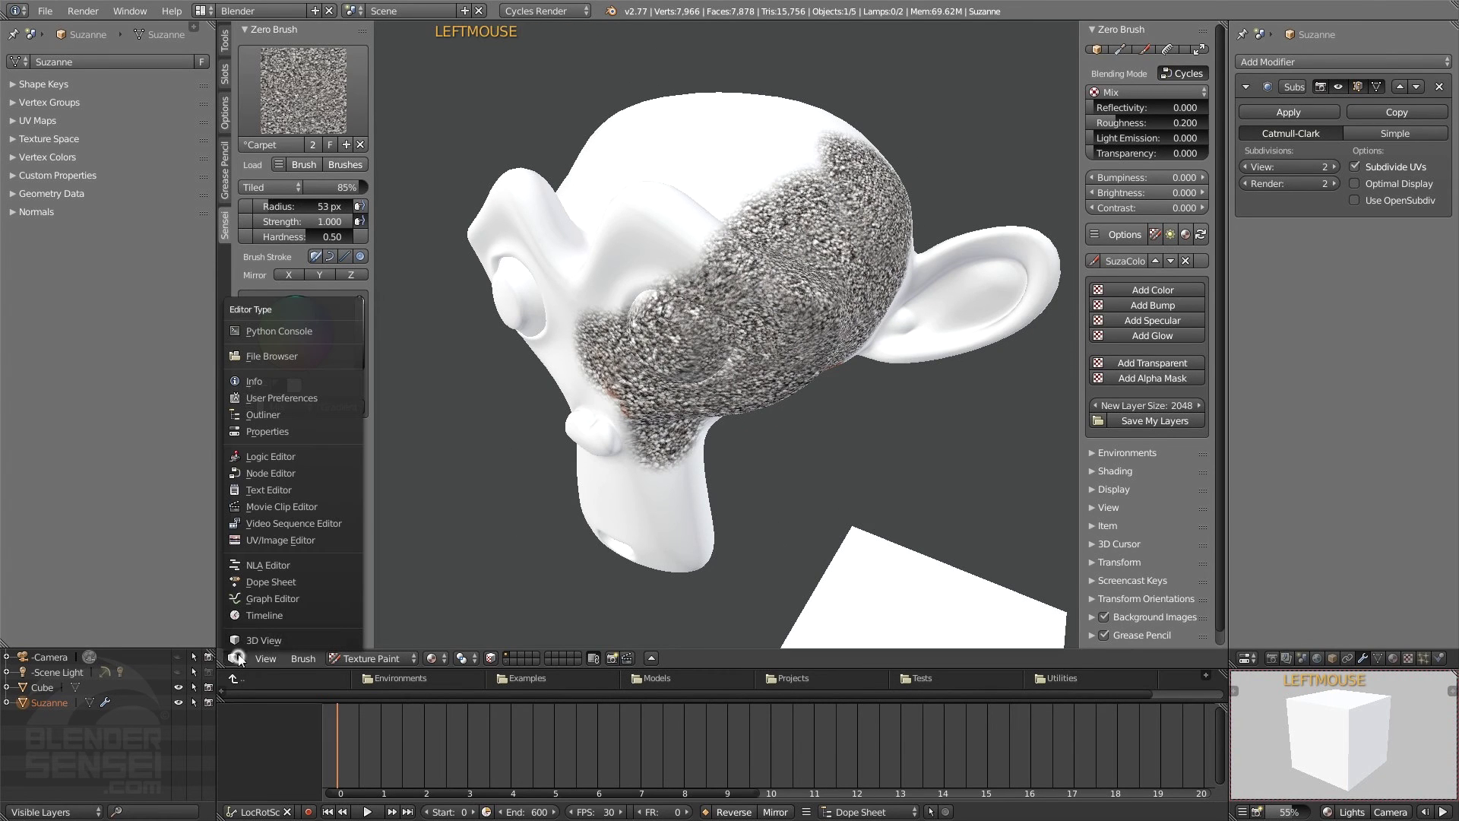
{"action": "left_click", "coordinate": [295, 541]}
{"action": "scroll", "coordinate": [815, 430], "scroll_direction": "up", "scroll_amount": 4}
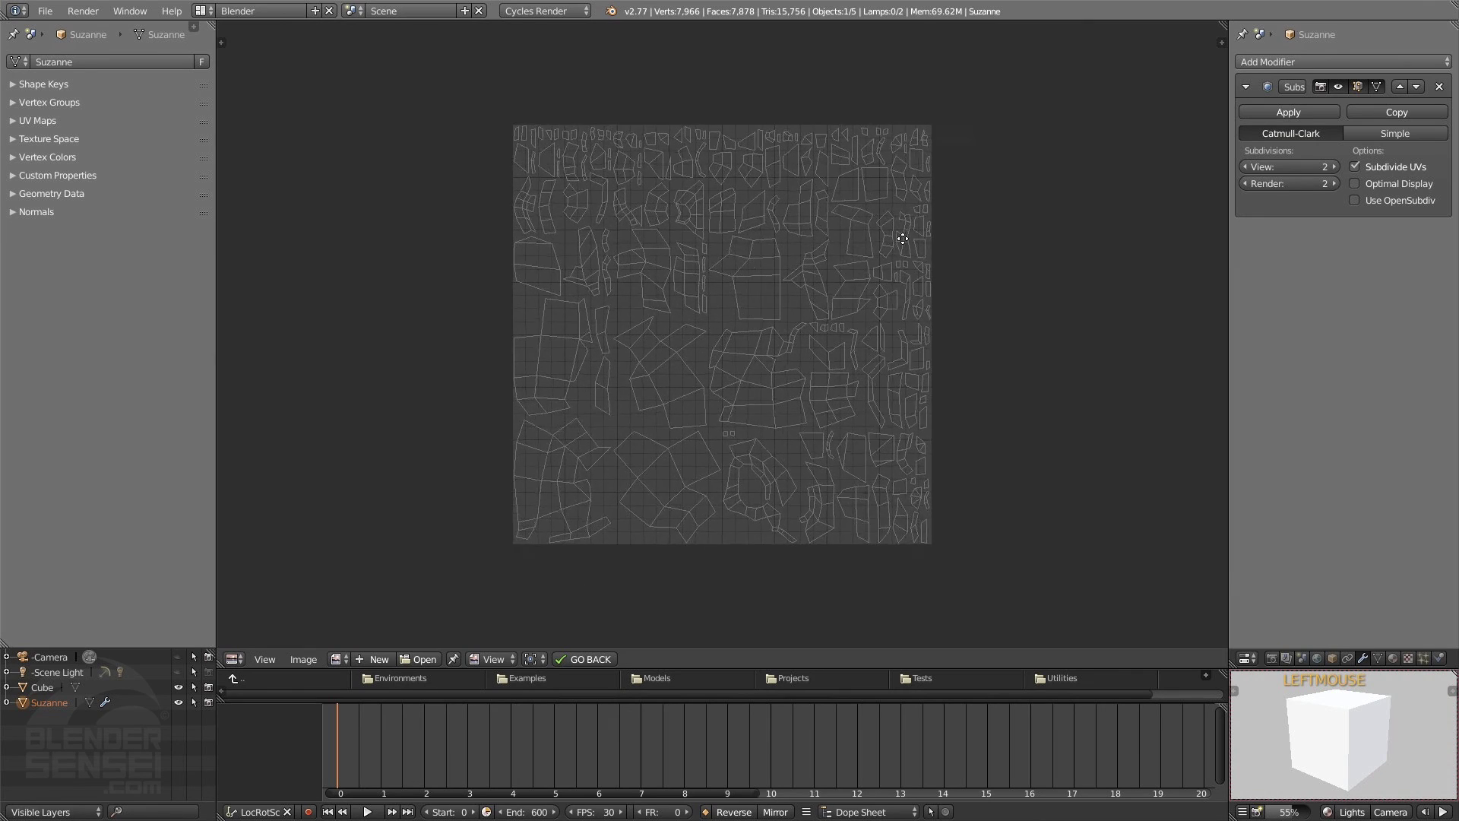
{"action": "mouse_move", "coordinate": [798, 302]}
{"action": "middle_mouse_down"}
{"action": "mouse_move", "coordinate": [737, 320]}
{"action": "mouse_move", "coordinate": [799, 320]}
{"action": "middle_mouse_up"}
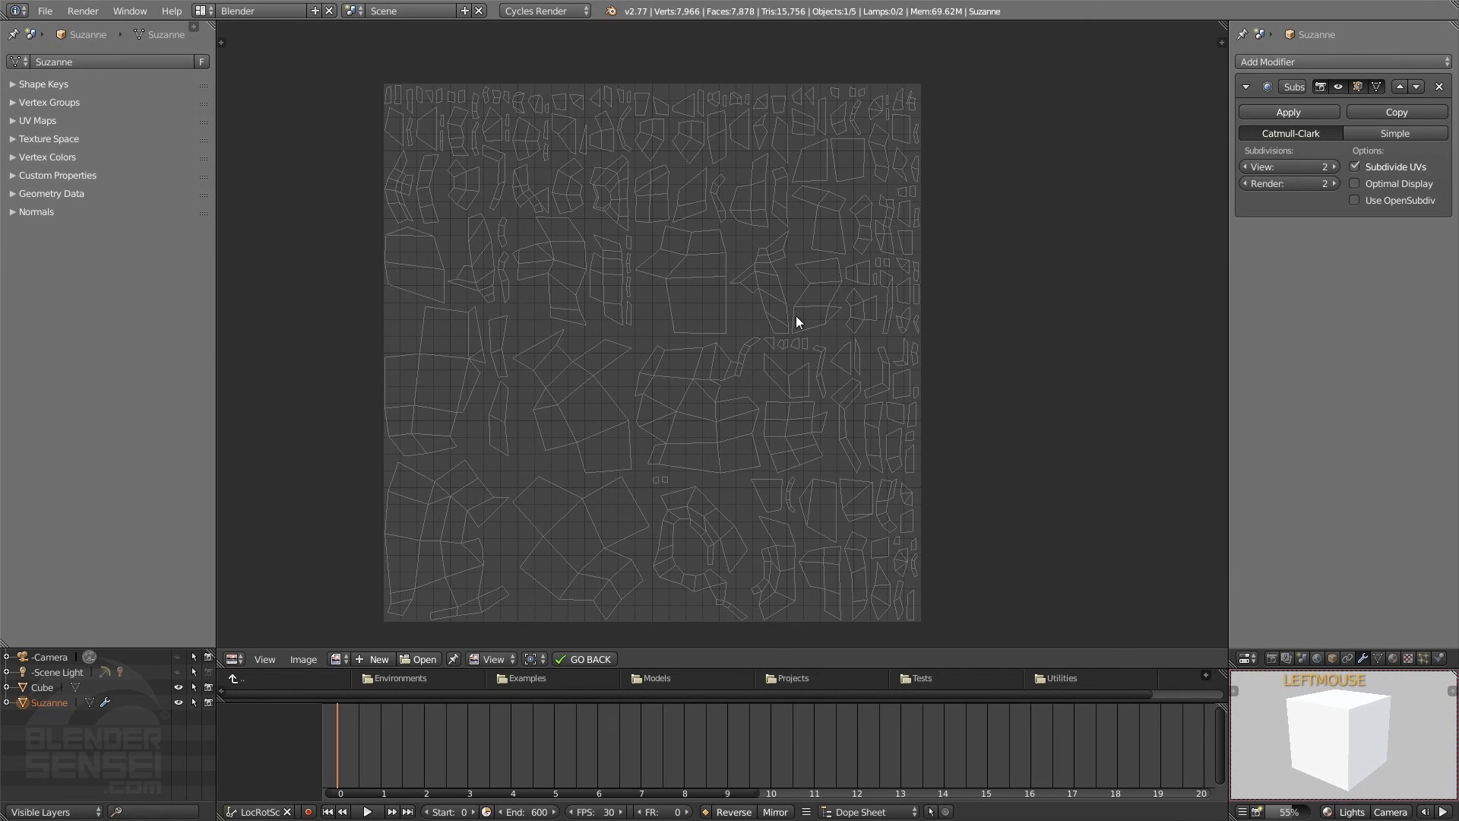
{"action": "middle_click", "coordinate": [1348, 740], "text": "alt"}
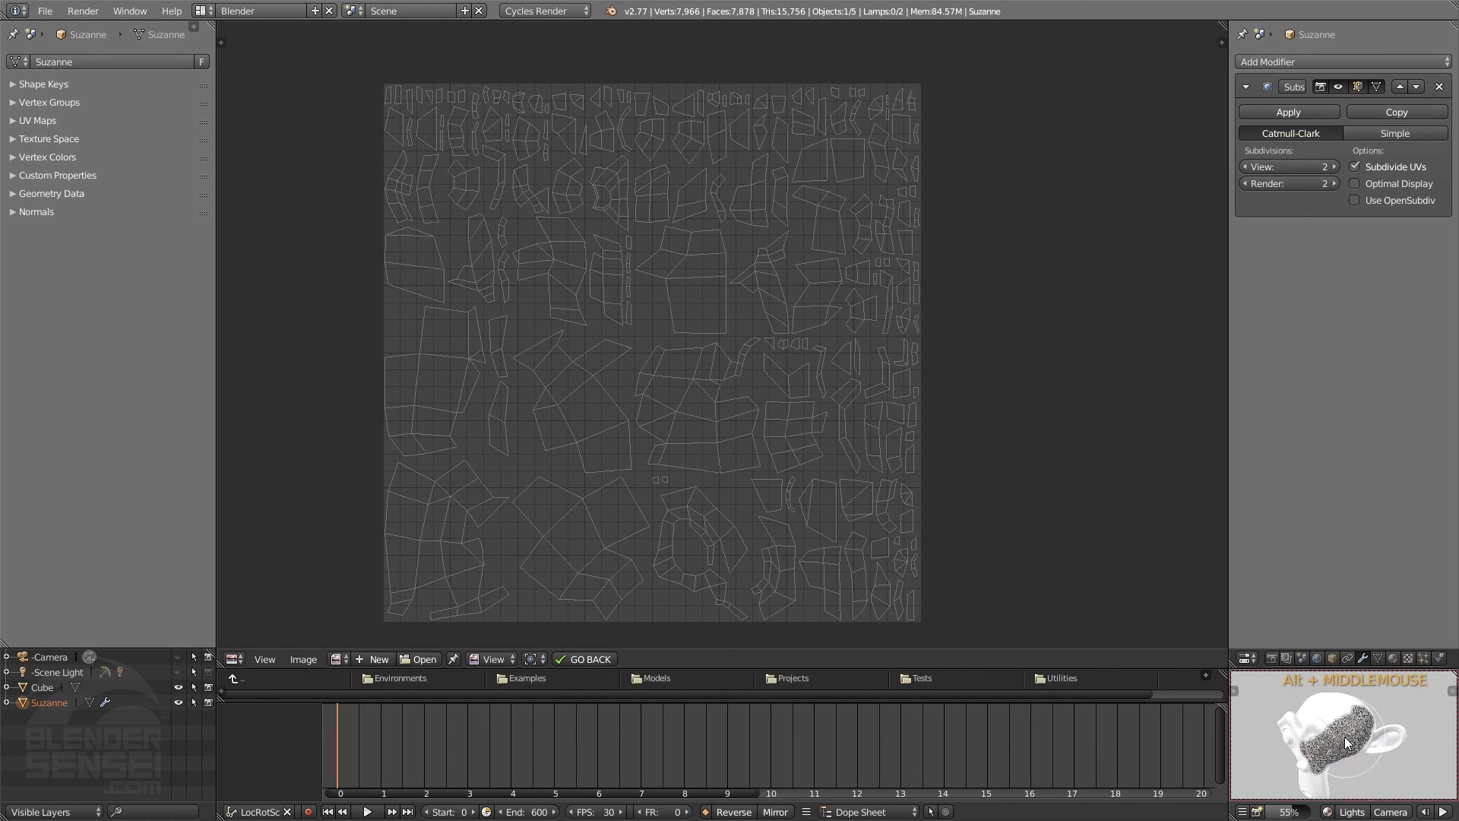
{"action": "key", "text": "ctrl+alt+shift+space"}
{"action": "middle_click_drag", "start_coordinate": [1347, 736], "coordinate": [1348, 740], "text": "shift"}
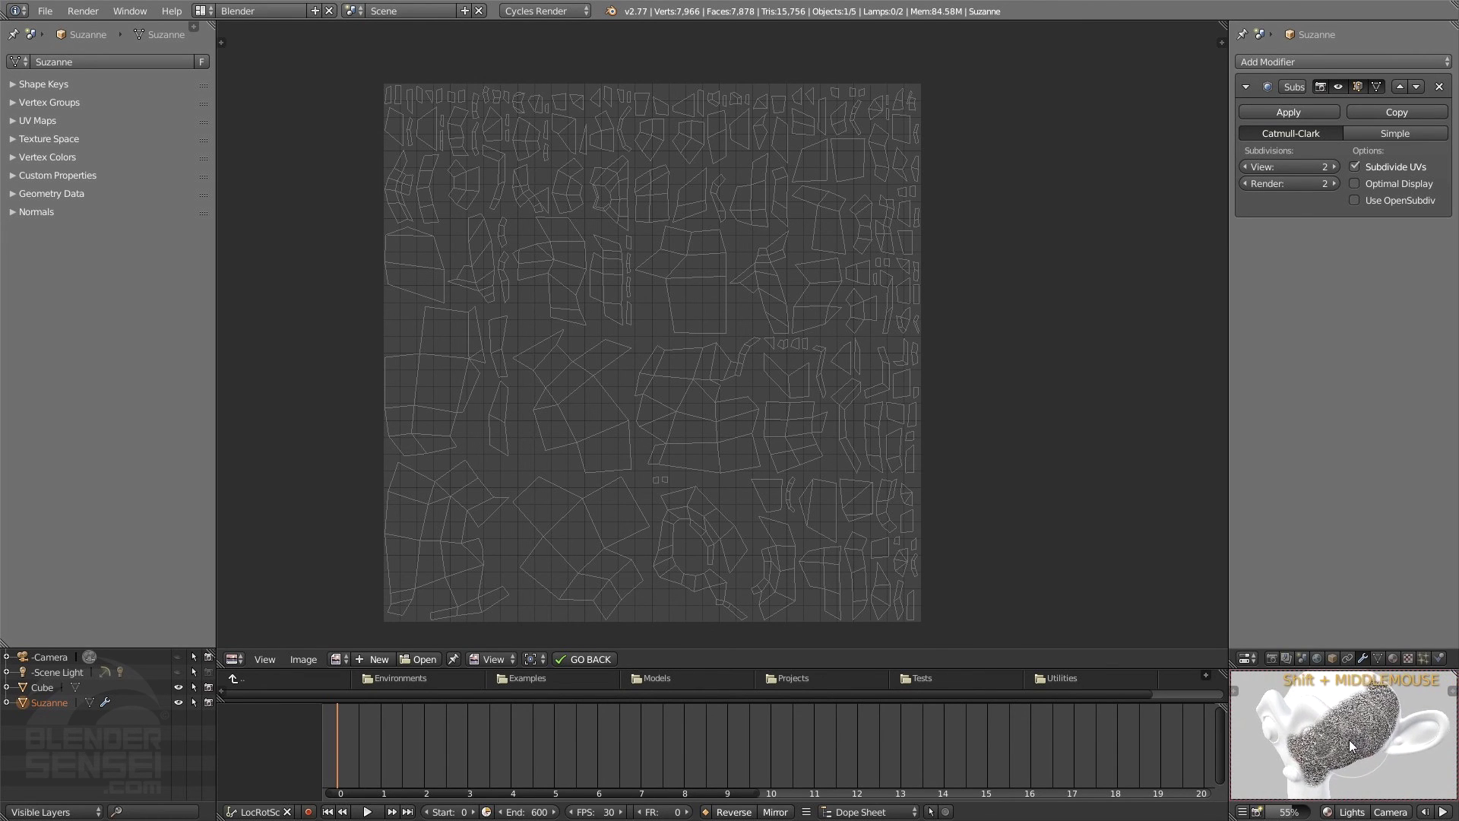
{"action": "left_click", "coordinate": [339, 659]}
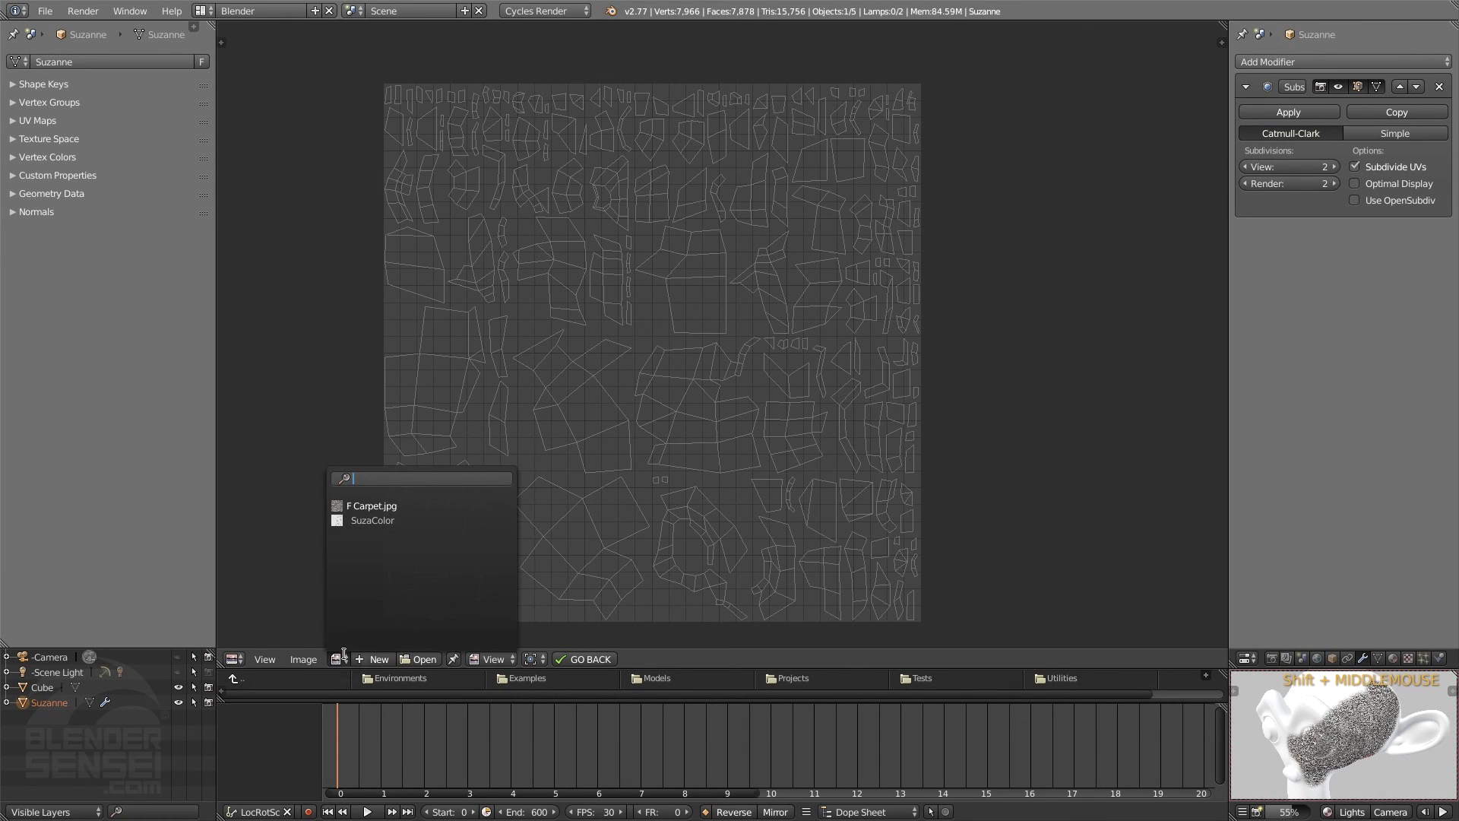
{"action": "left_click", "coordinate": [372, 521]}
{"action": "scroll", "coordinate": [606, 403], "scroll_direction": "down", "scroll_amount": 10}
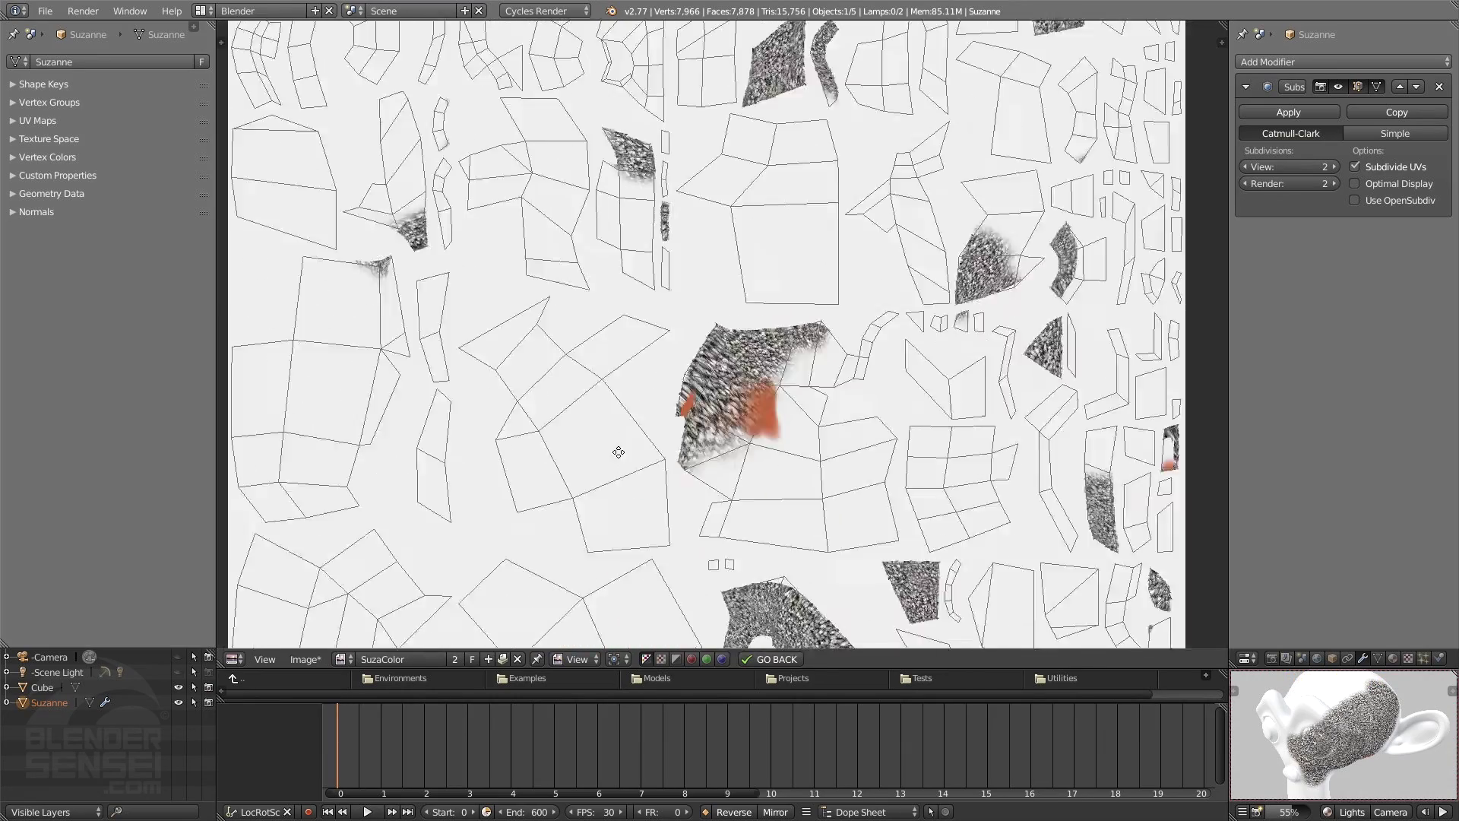
{"action": "scroll", "coordinate": [620, 461], "scroll_direction": "down", "scroll_amount": 2}
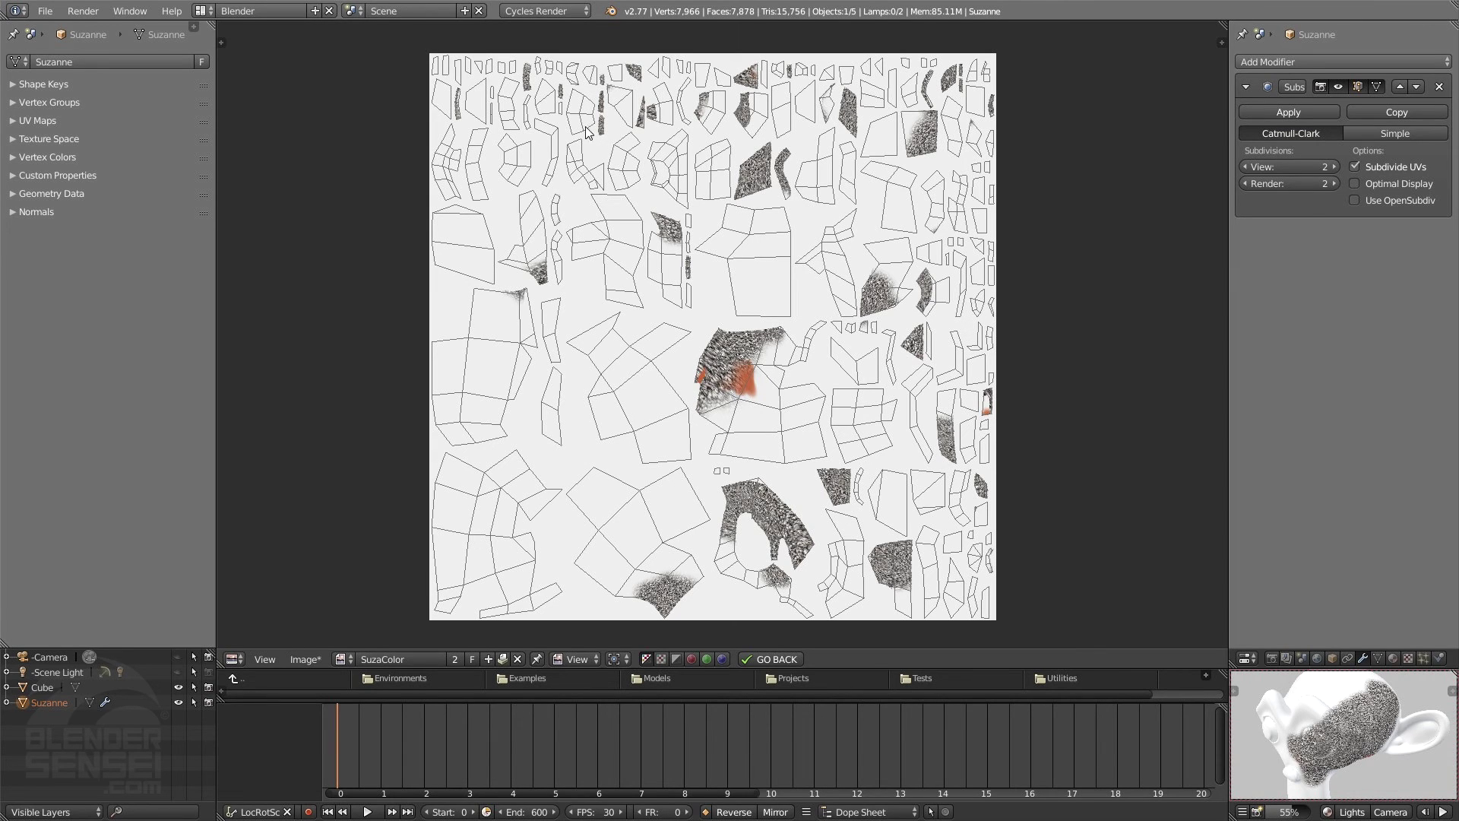
Step: Enter Edit Mode on the monkey and select several neighbouring faces in the carpet-painted area to compare their UV islands
{"action": "scroll", "coordinate": [1321, 728], "scroll_direction": "up", "scroll_amount": 3}
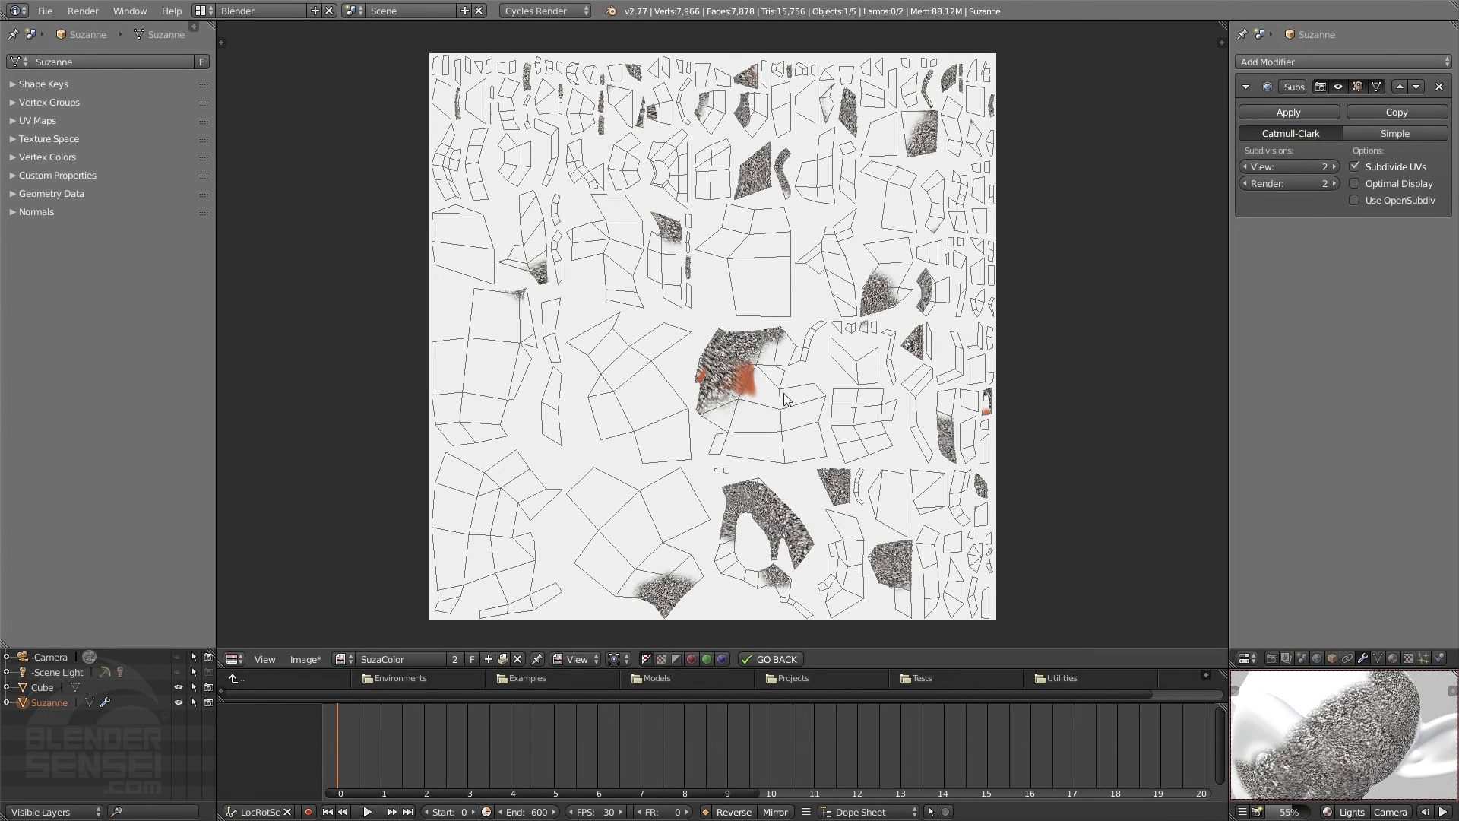
{"action": "middle_click_drag", "start_coordinate": [1302, 754], "coordinate": [1381, 722], "text": "shift"}
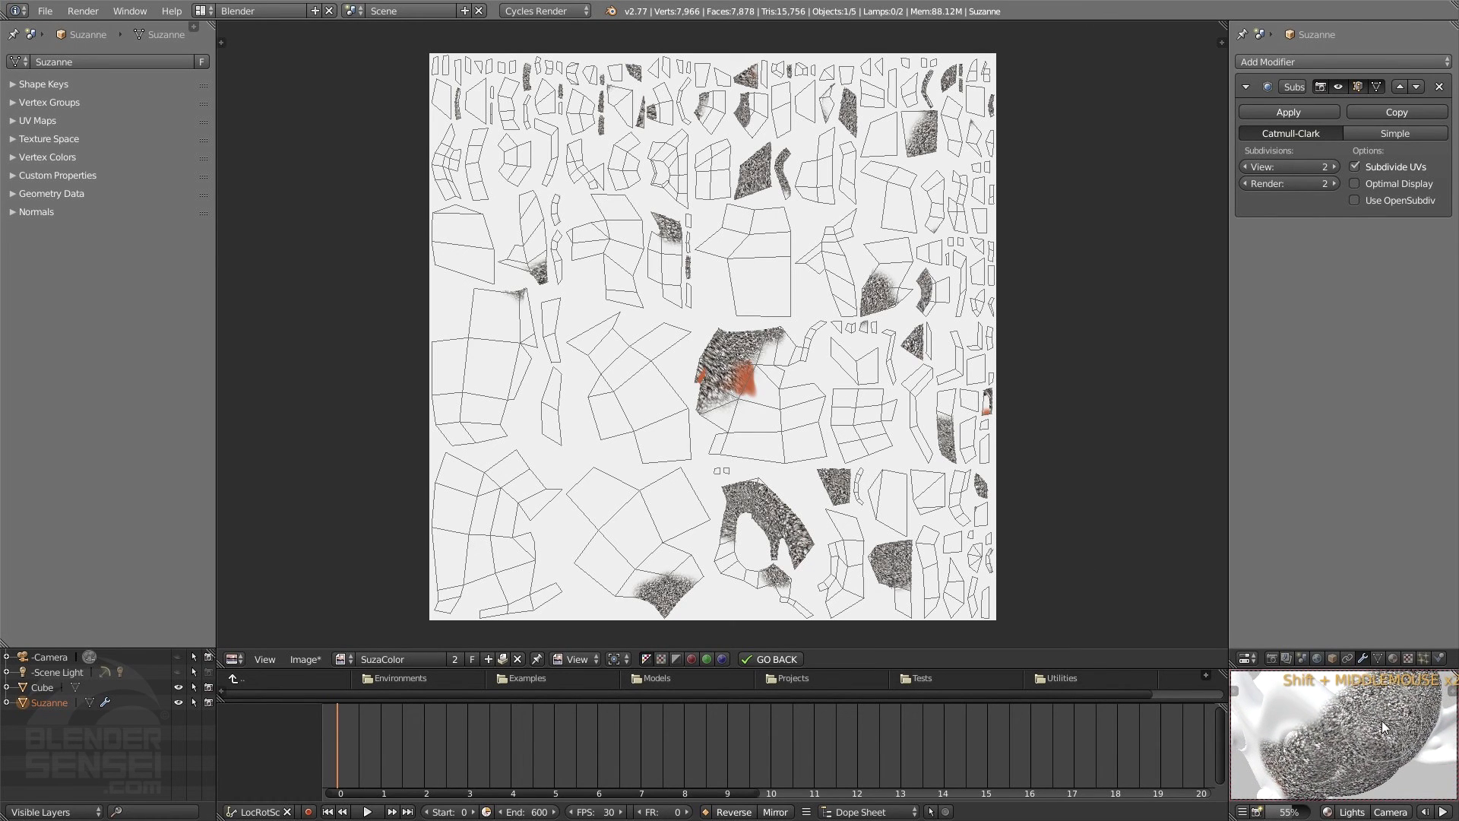
{"action": "key", "text": "Tab"}
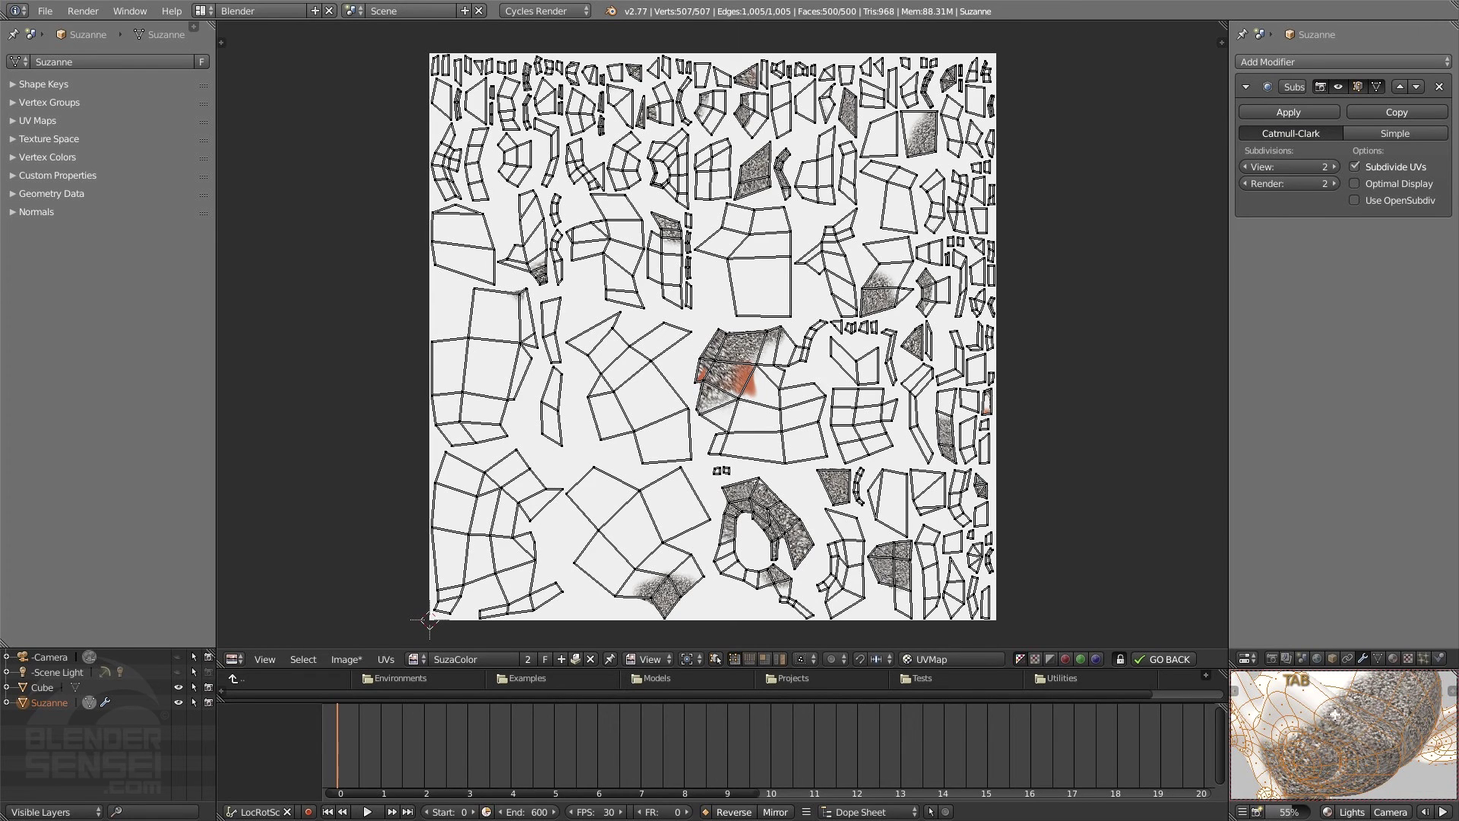
{"action": "left_click", "coordinate": [1336, 716]}
{"action": "left_click", "coordinate": [1316, 693], "text": "shift"}
{"action": "left_click", "coordinate": [1302, 709], "text": "shift"}
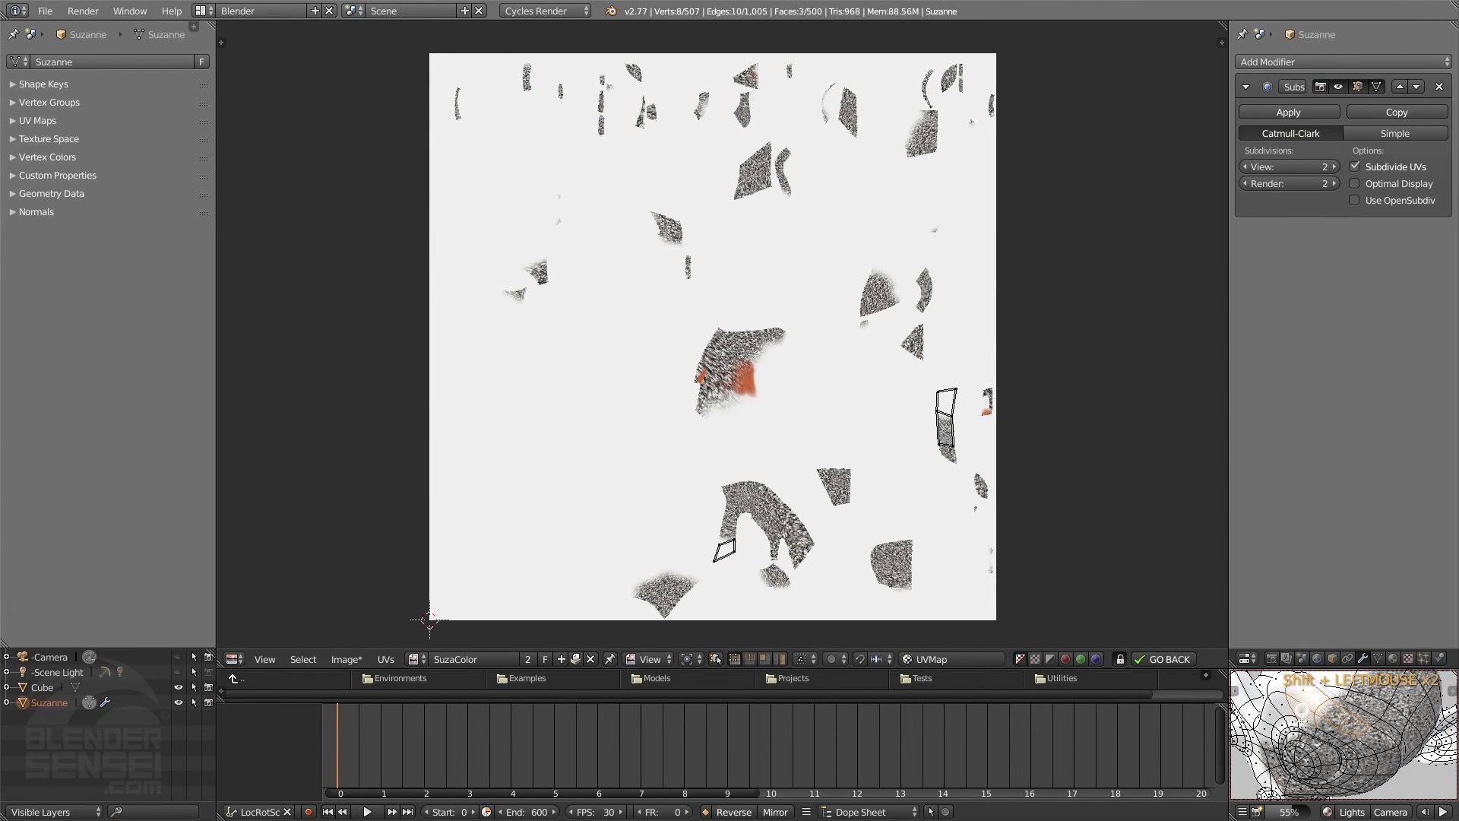
{"action": "left_click", "coordinate": [1304, 741], "text": "shift"}
{"action": "left_click", "coordinate": [1302, 736], "text": "shift"}
{"action": "left_click", "coordinate": [1315, 730], "text": "shift"}
{"action": "left_click", "coordinate": [1334, 738], "text": "shift"}
{"action": "left_click", "coordinate": [1356, 746], "text": "shift"}
{"action": "middle_click_drag", "start_coordinate": [1359, 746], "coordinate": [1330, 756]}
{"action": "left_click", "coordinate": [1328, 763], "text": "shift"}
{"action": "left_click", "coordinate": [1347, 751], "text": "shift"}
{"action": "left_click", "coordinate": [1372, 736], "text": "shift"}
{"action": "left_click", "coordinate": [1397, 722], "text": "shift"}
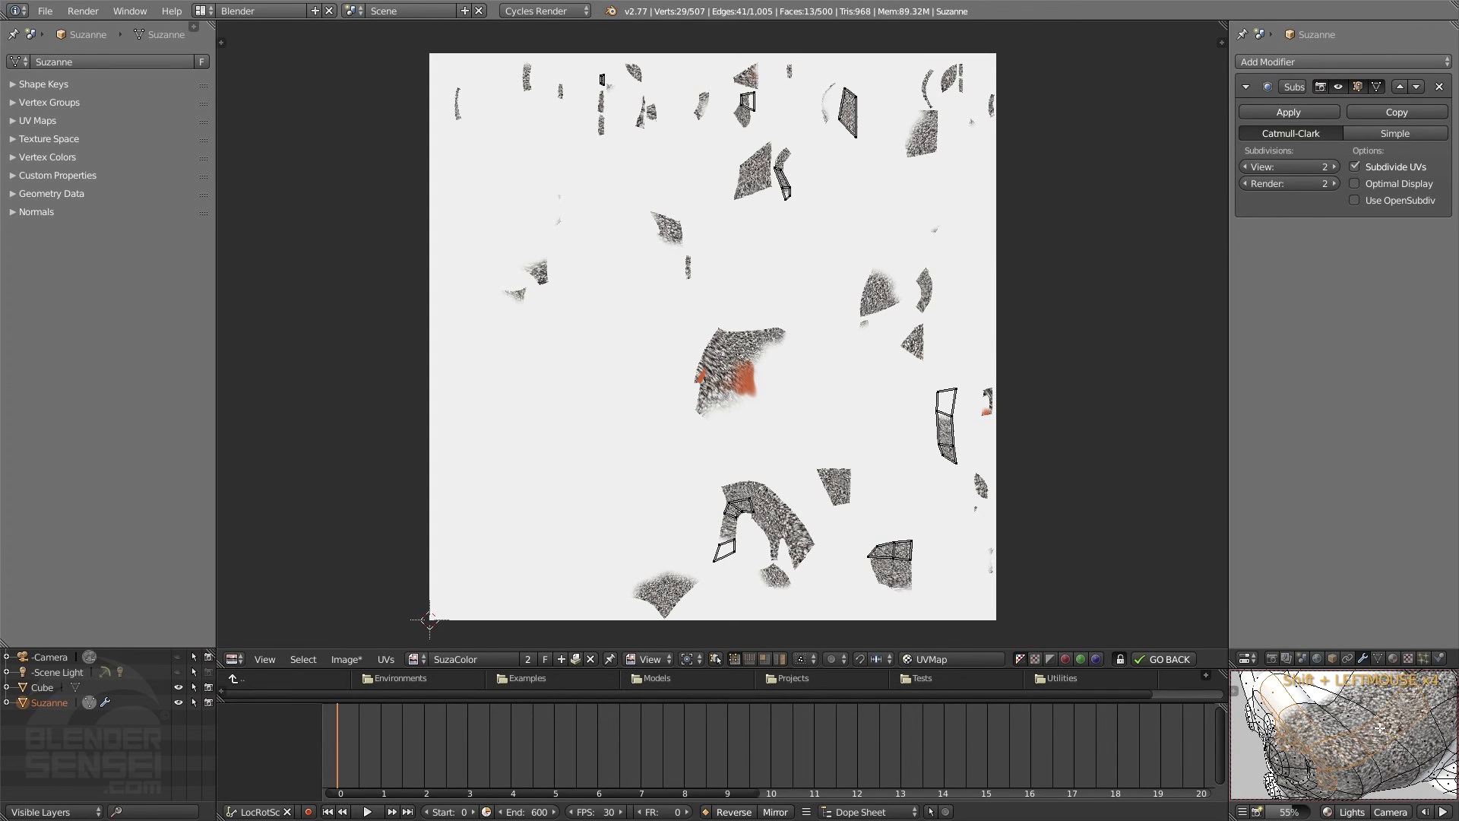
Step: Select only one face in the carpet-painted area to locate its UV island on the texture
{"action": "middle_click_drag", "start_coordinate": [1397, 722], "coordinate": [1364, 737], "text": "shift"}
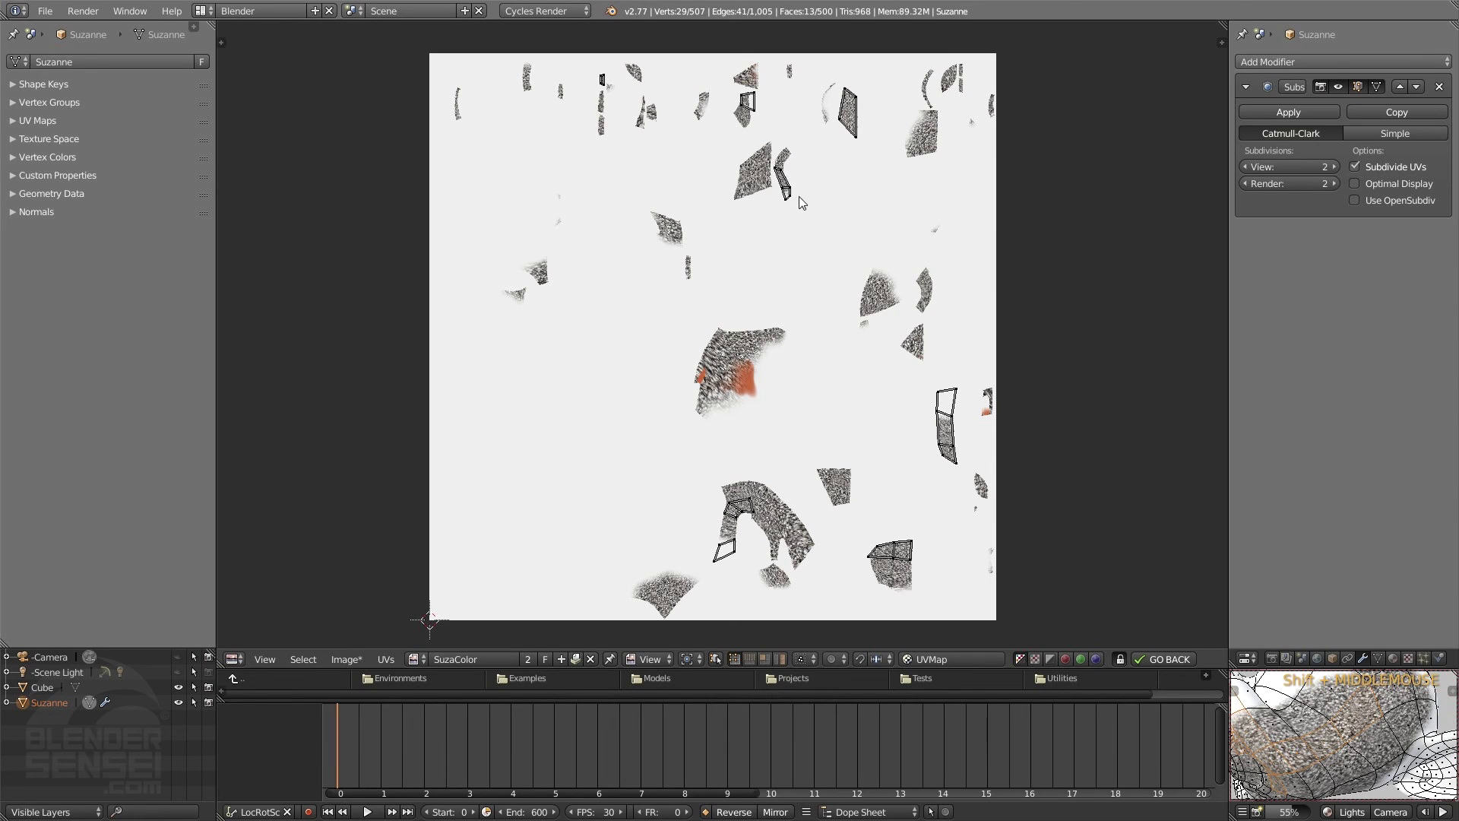
{"action": "left_click", "coordinate": [1380, 742]}
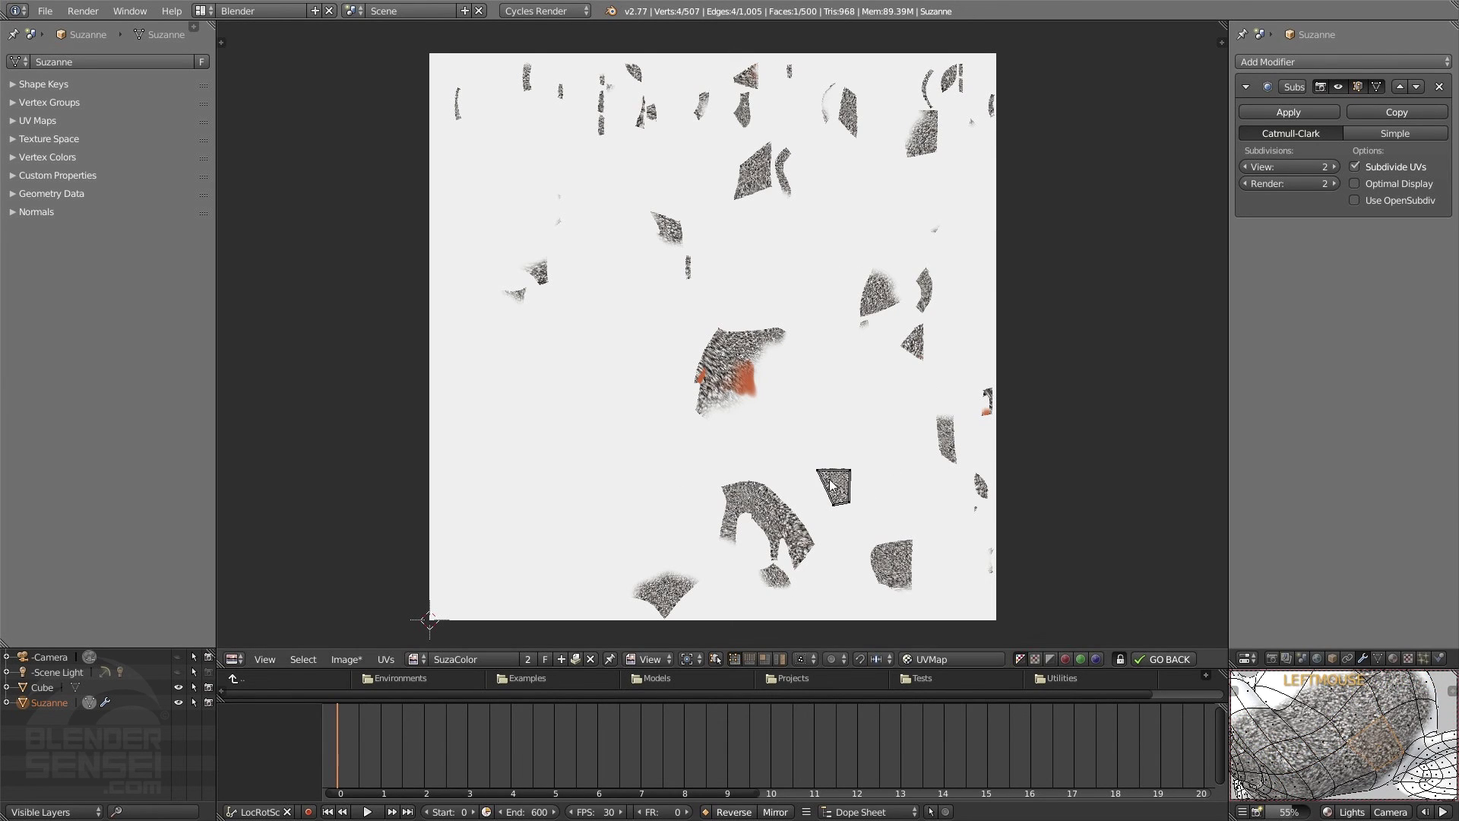
Step: Try moving the selected face's UV island off its carpet-painted patch, and undo the move after inspecting the mesh
{"action": "scroll", "coordinate": [840, 490], "scroll_direction": "up", "scroll_amount": 2}
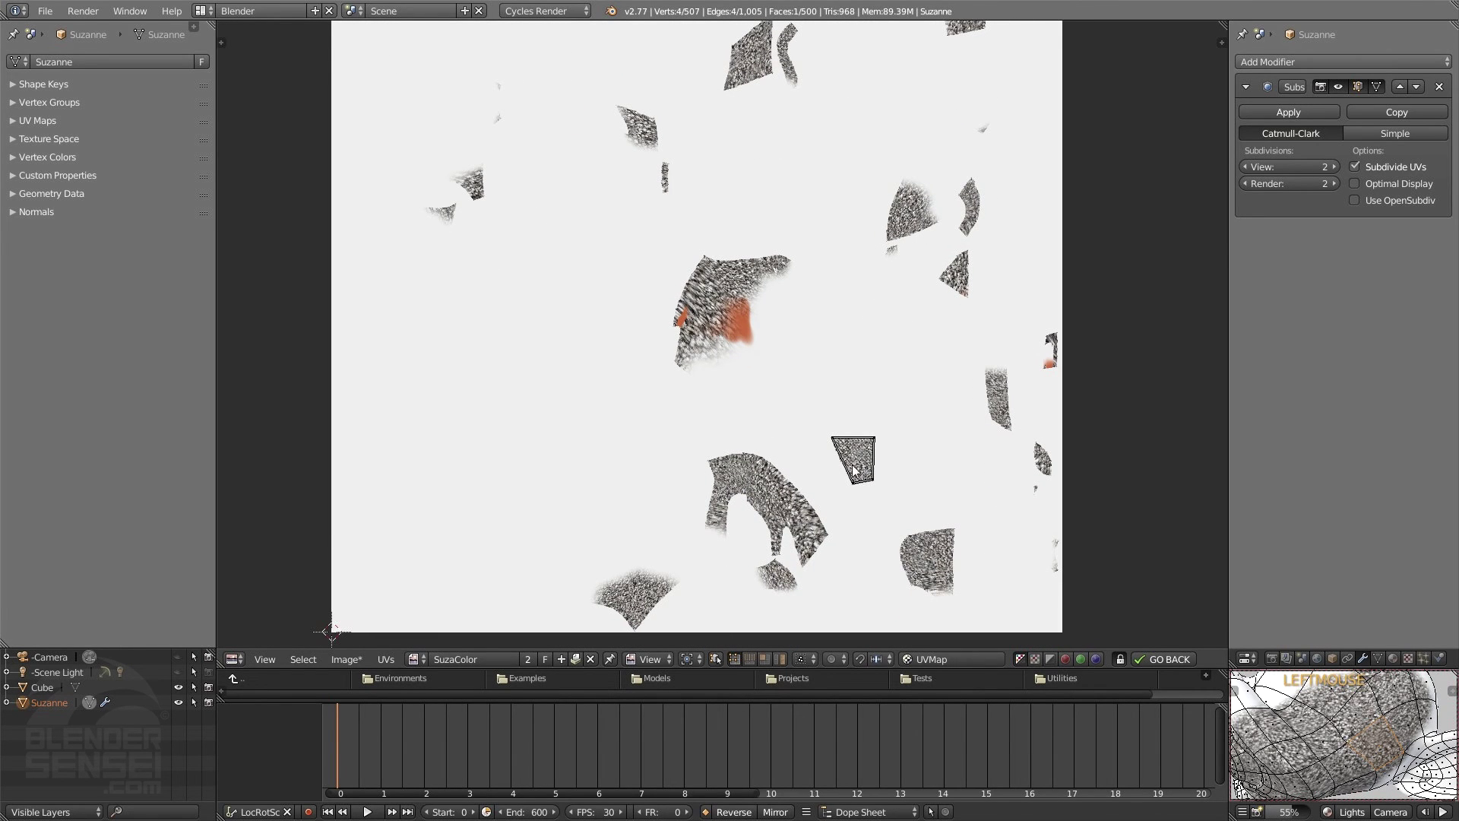
{"action": "left_click", "coordinate": [781, 659]}
{"action": "left_click", "coordinate": [864, 469]}
{"action": "key", "text": "g"}
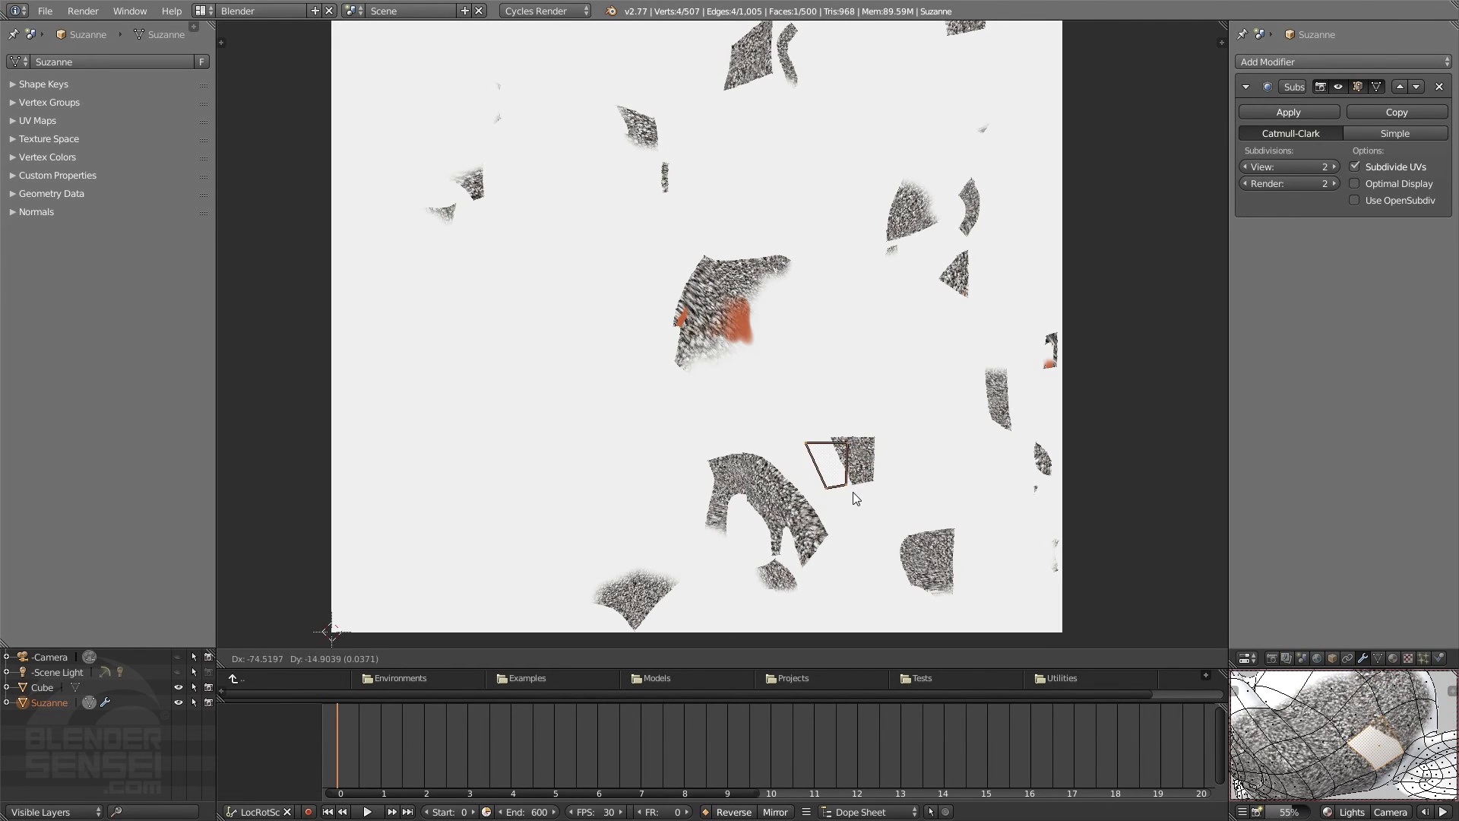
{"action": "left_click", "coordinate": [898, 497]}
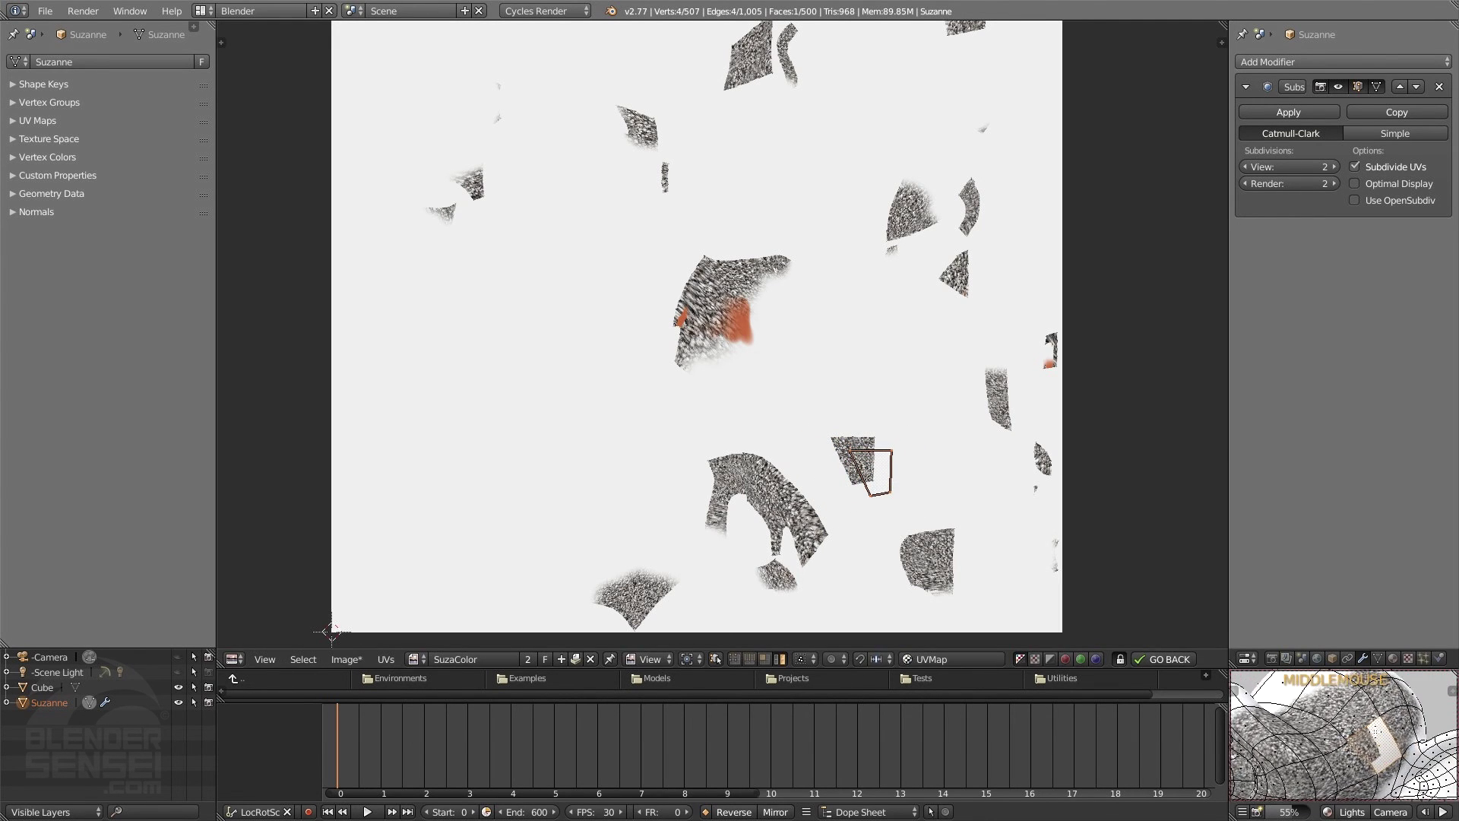
{"action": "middle_click_drag", "start_coordinate": [1370, 739], "coordinate": [1313, 731]}
{"action": "key", "text": "Tab"}
{"action": "key", "text": "Tab"}
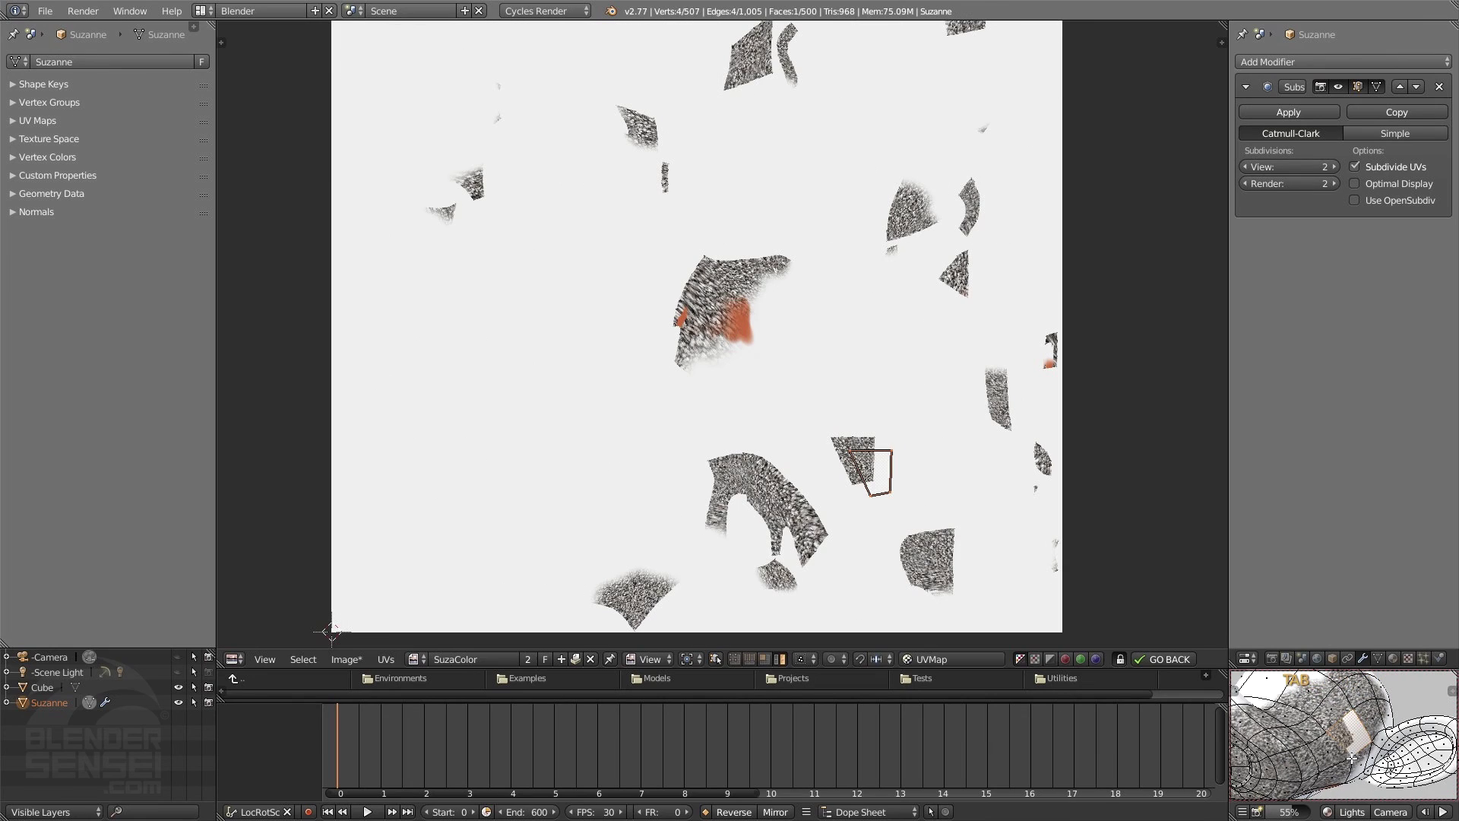
{"action": "key", "text": "ctrl+z"}
{"action": "key", "text": "ctrl+z"}
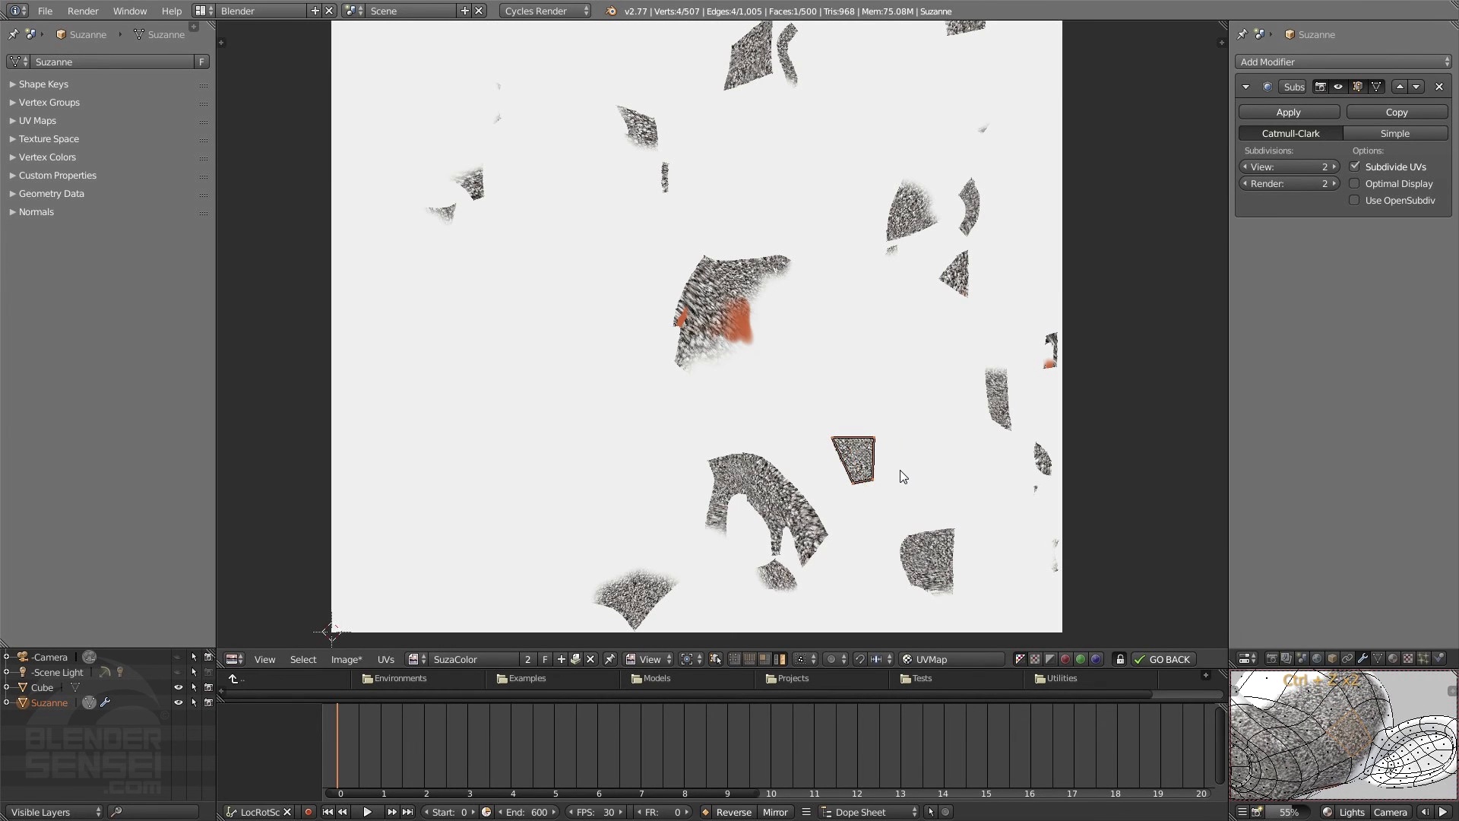
Step: Extend the face selection across the carpet-painted side of the head to compare where the UV islands lie on the texture
{"action": "right_click", "coordinate": [1312, 731], "text": "shift"}
{"action": "right_click", "coordinate": [1292, 733], "text": "shift"}
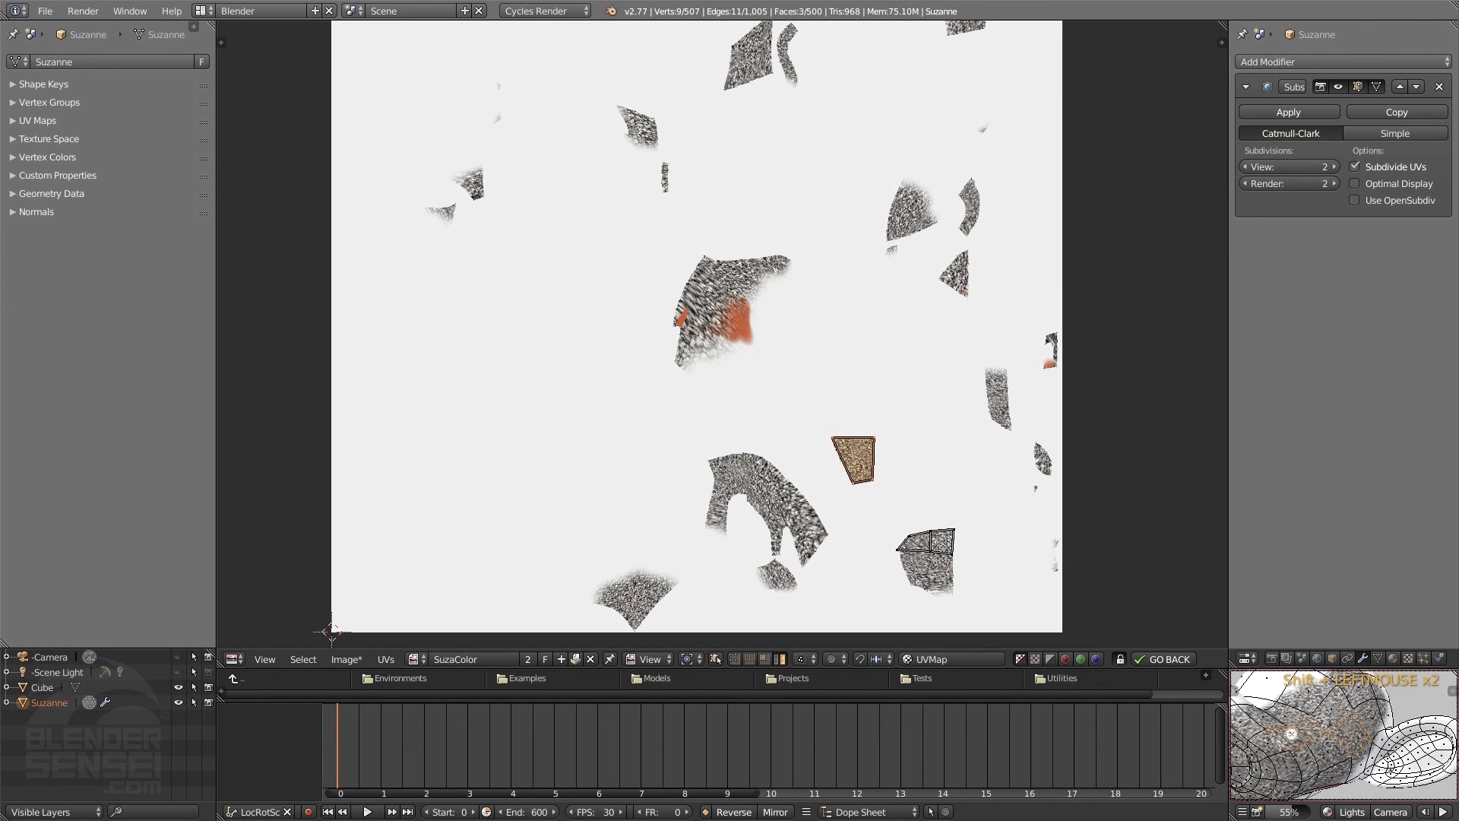
{"action": "right_click", "coordinate": [1295, 755], "text": "shift"}
{"action": "right_click", "coordinate": [1318, 748], "text": "shift"}
{"action": "key", "text": "ctrl+alt+shift+space"}
{"action": "middle_click_drag", "start_coordinate": [1333, 729], "coordinate": [1336, 740]}
{"action": "left_click", "coordinate": [1340, 730], "text": "shift"}
{"action": "left_click", "coordinate": [1329, 715], "text": "shift"}
{"action": "left_click", "coordinate": [1314, 734], "text": "shift"}
{"action": "left_click", "coordinate": [1297, 752], "text": "shift"}
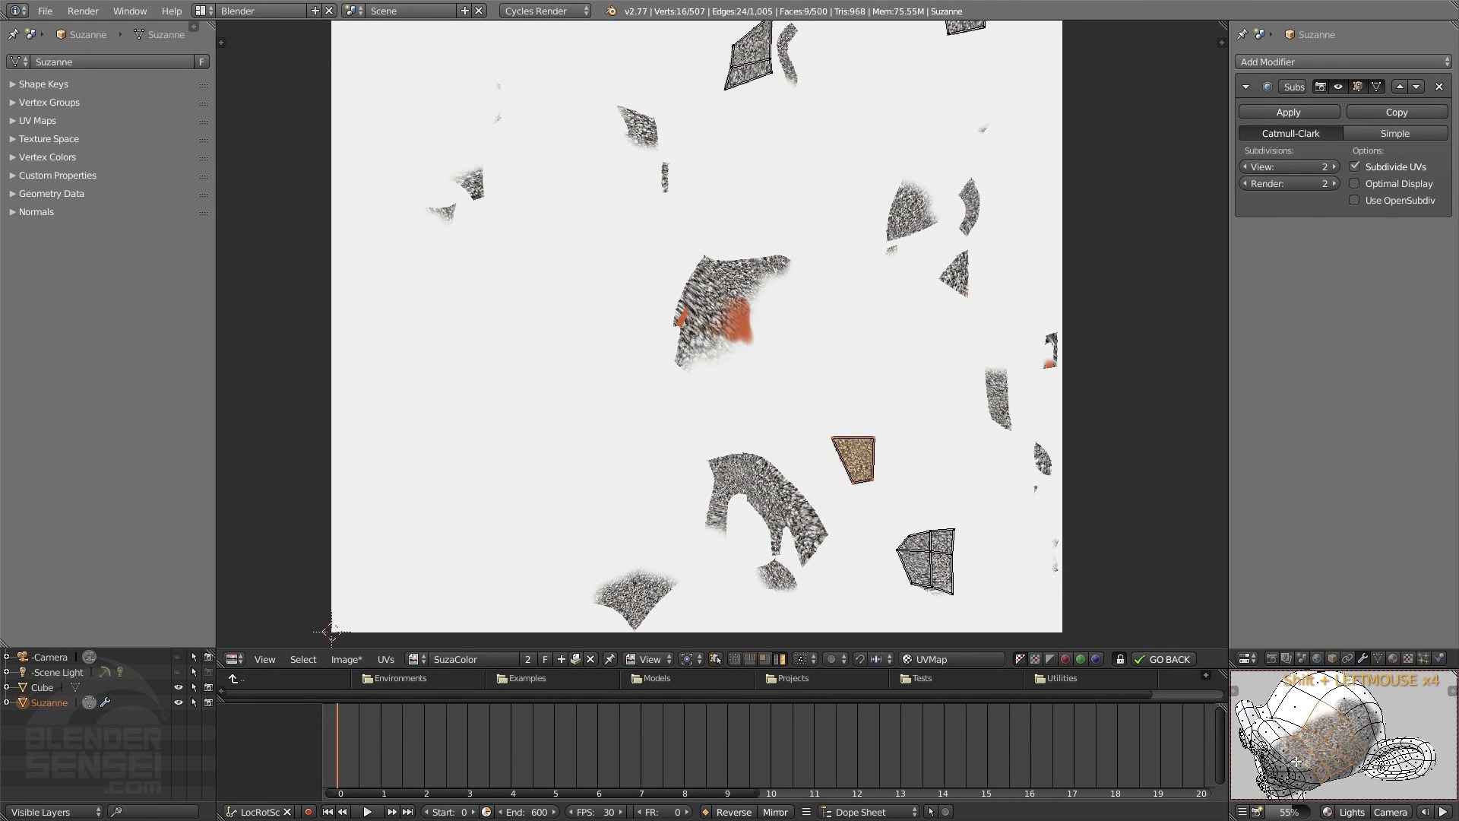
{"action": "left_click", "coordinate": [1296, 761], "text": "shift"}
{"action": "left_click", "coordinate": [1300, 774], "text": "shift"}
{"action": "left_click", "coordinate": [1296, 781], "text": "shift"}
{"action": "middle_click_drag", "start_coordinate": [1254, 760], "coordinate": [1200, 631]}
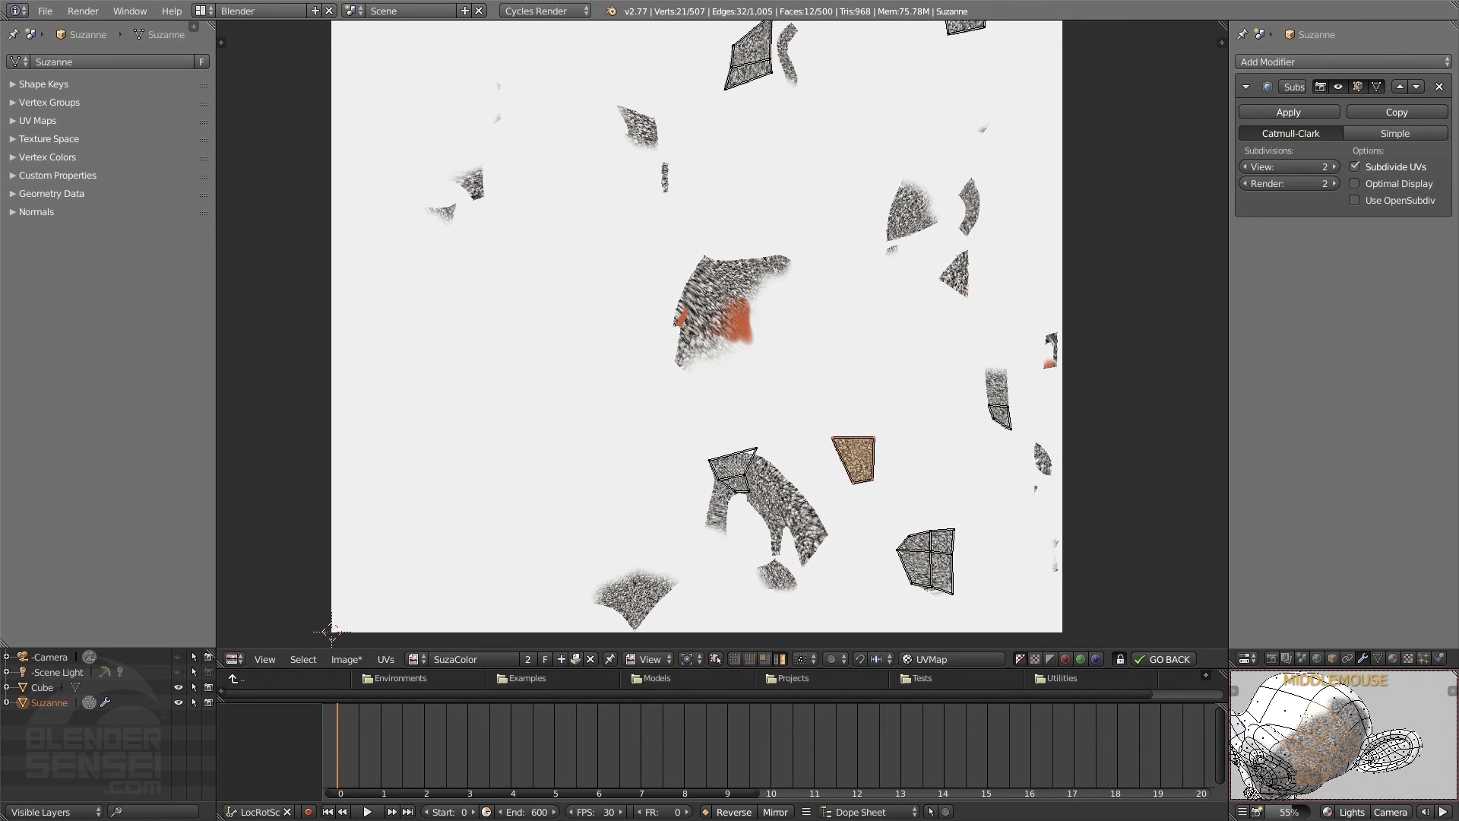
Step: Leave Edit Mode and return the main viewport from the image editor to the 3D texture painting view
{"action": "key", "text": "Tab"}
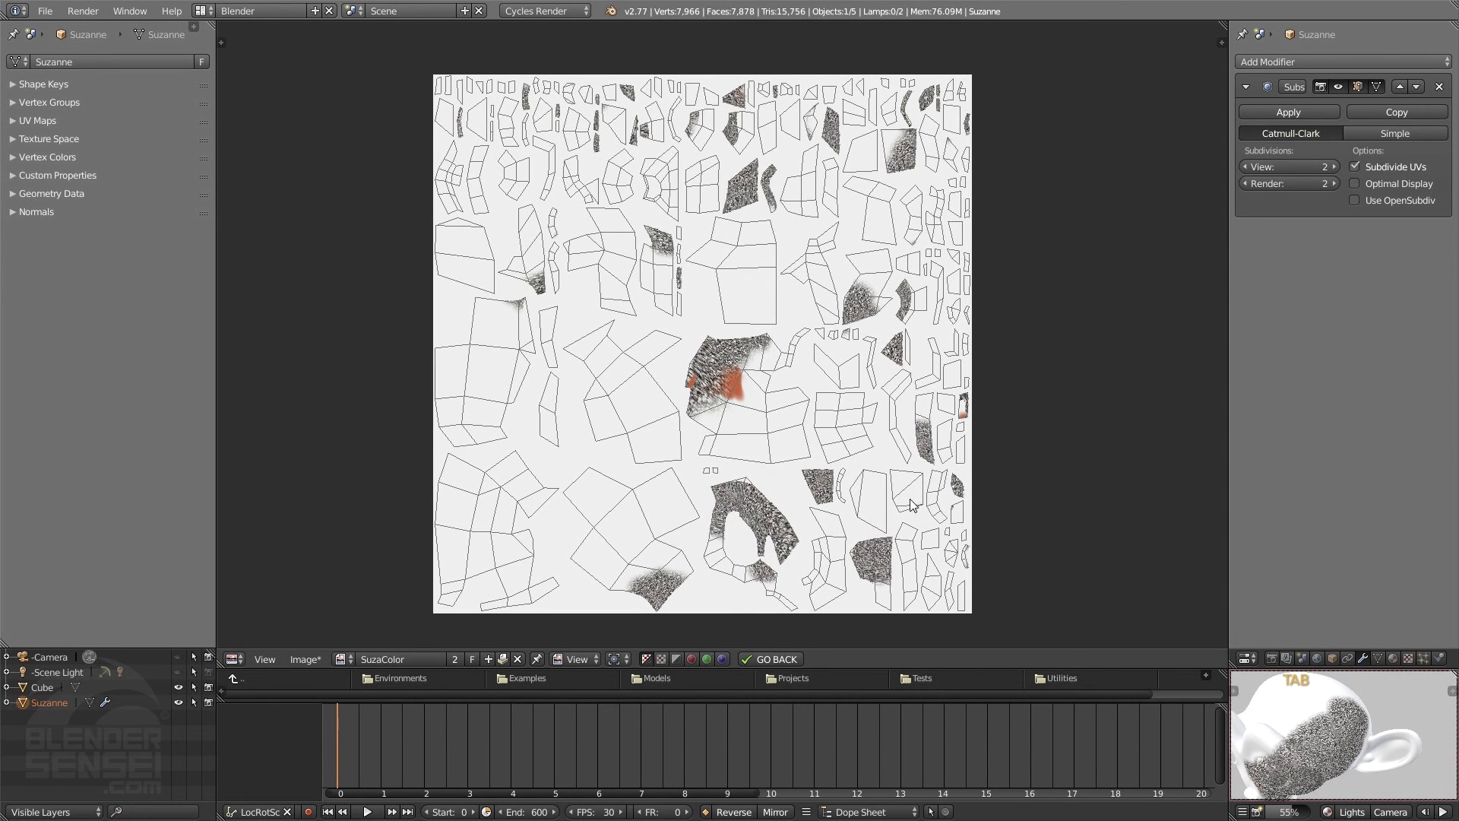
{"action": "left_click", "coordinate": [789, 663]}
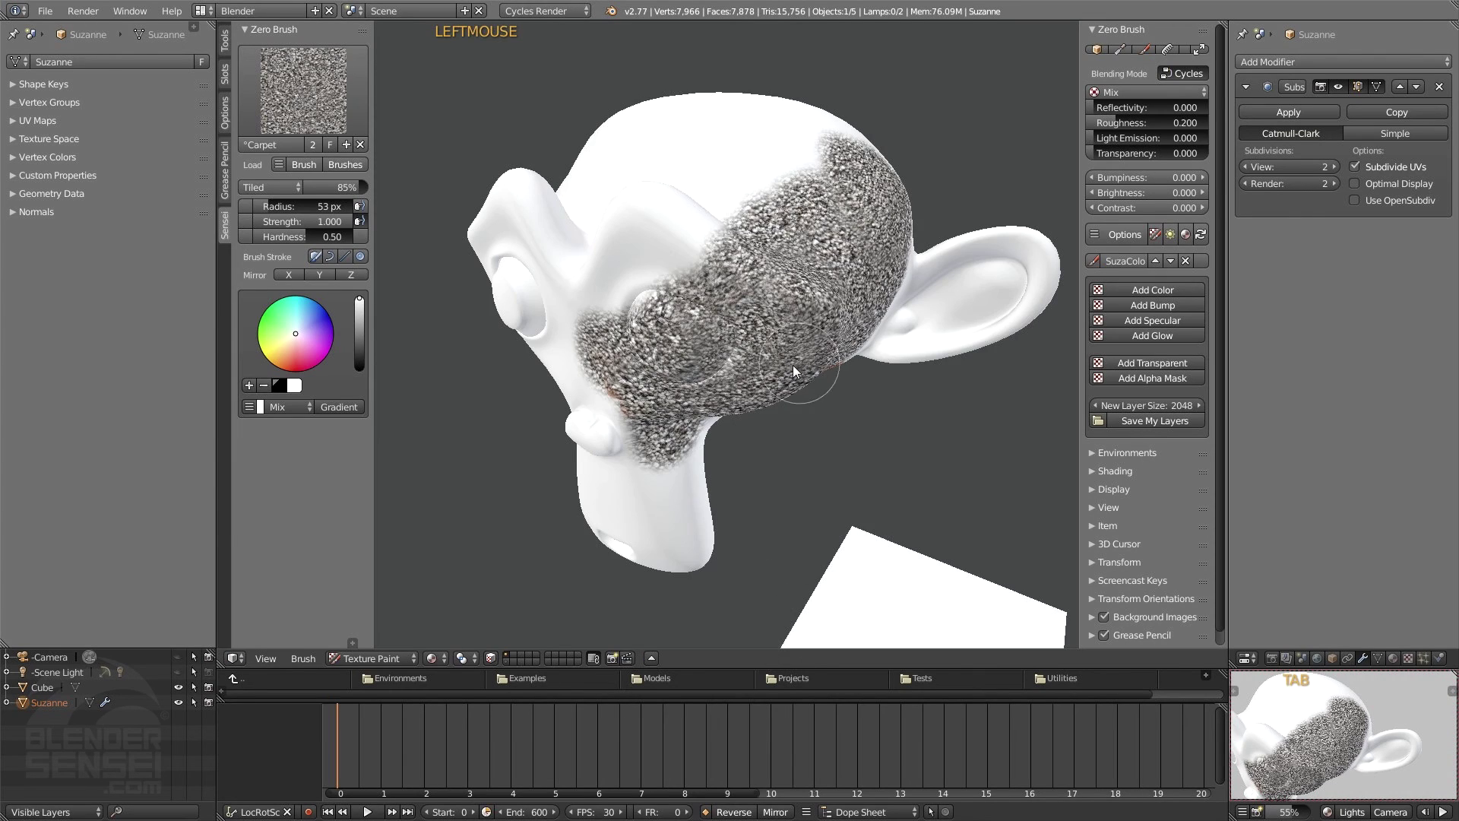
Step: Brush over the carpet-painted area around the monkey's eye, cheek and jaw with the Carpet brush
{"action": "mouse_move", "coordinate": [792, 365]}
{"action": "middle_mouse_down"}
{"action": "mouse_move", "coordinate": [790, 386]}
{"action": "mouse_move", "coordinate": [722, 444]}
{"action": "middle_mouse_up"}
{"action": "left_click", "coordinate": [674, 412]}
{"action": "mouse_move", "coordinate": [699, 411]}
{"action": "left_mouse_down"}
{"action": "mouse_move", "coordinate": [822, 339]}
{"action": "mouse_move", "coordinate": [859, 354]}
{"action": "left_mouse_up"}
{"action": "middle_click_drag", "start_coordinate": [858, 354], "coordinate": [871, 371]}
{"action": "mouse_move", "coordinate": [871, 371]}
{"action": "left_mouse_down"}
{"action": "mouse_move", "coordinate": [775, 426]}
{"action": "mouse_move", "coordinate": [631, 472]}
{"action": "left_mouse_up"}
{"action": "mouse_move", "coordinate": [630, 472]}
{"action": "middle_mouse_down"}
{"action": "mouse_move", "coordinate": [741, 535]}
{"action": "mouse_move", "coordinate": [729, 529]}
{"action": "mouse_move", "coordinate": [796, 527]}
{"action": "mouse_move", "coordinate": [773, 483]}
{"action": "middle_mouse_up"}
{"action": "key", "text": "ctrl+alt+shift+space"}
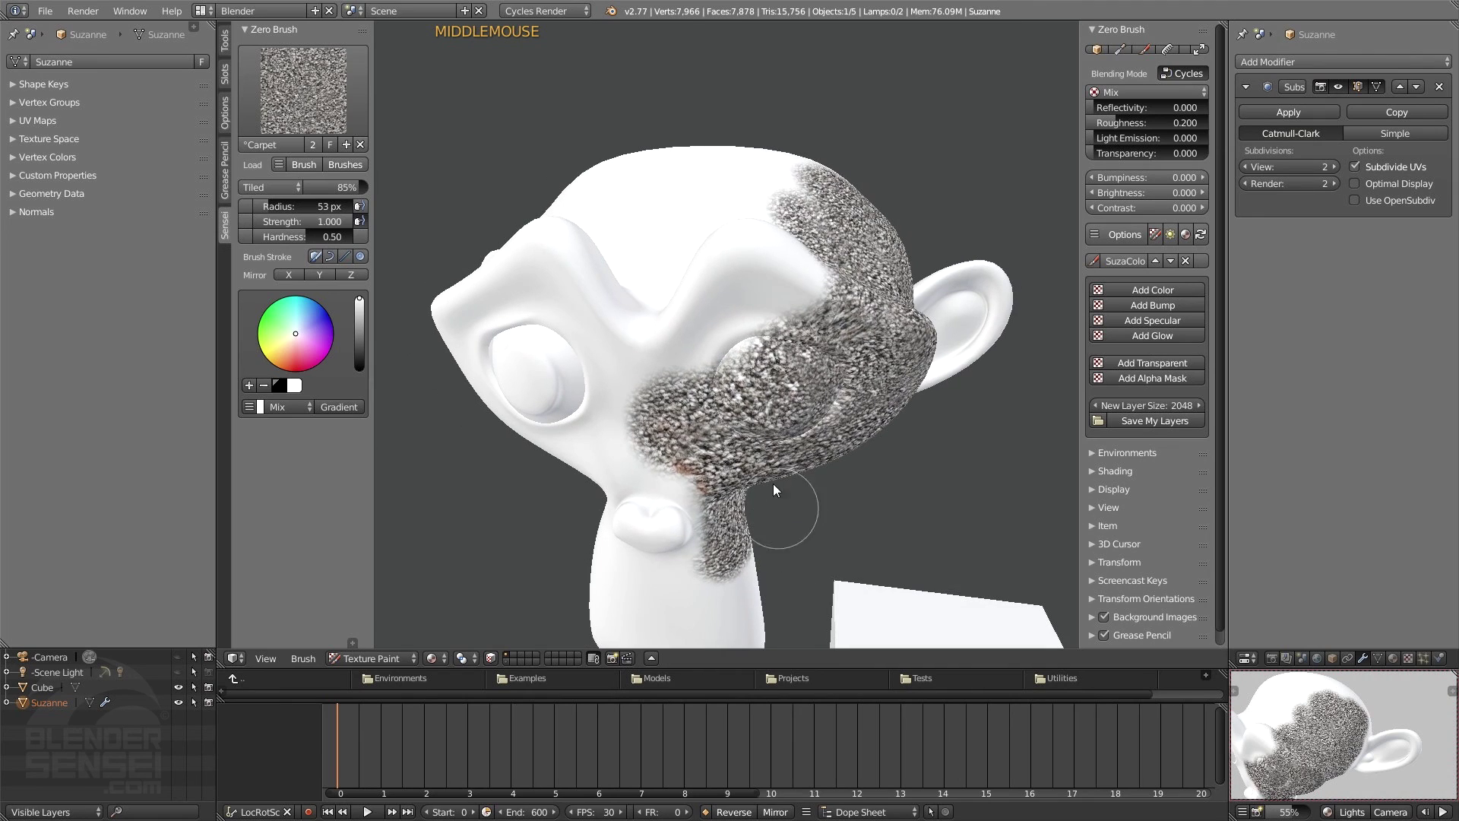
{"action": "left_click", "coordinate": [707, 475]}
{"action": "middle_click_drag", "start_coordinate": [683, 406], "coordinate": [768, 334]}
{"action": "scroll", "coordinate": [850, 314], "scroll_direction": "down", "scroll_amount": 4}
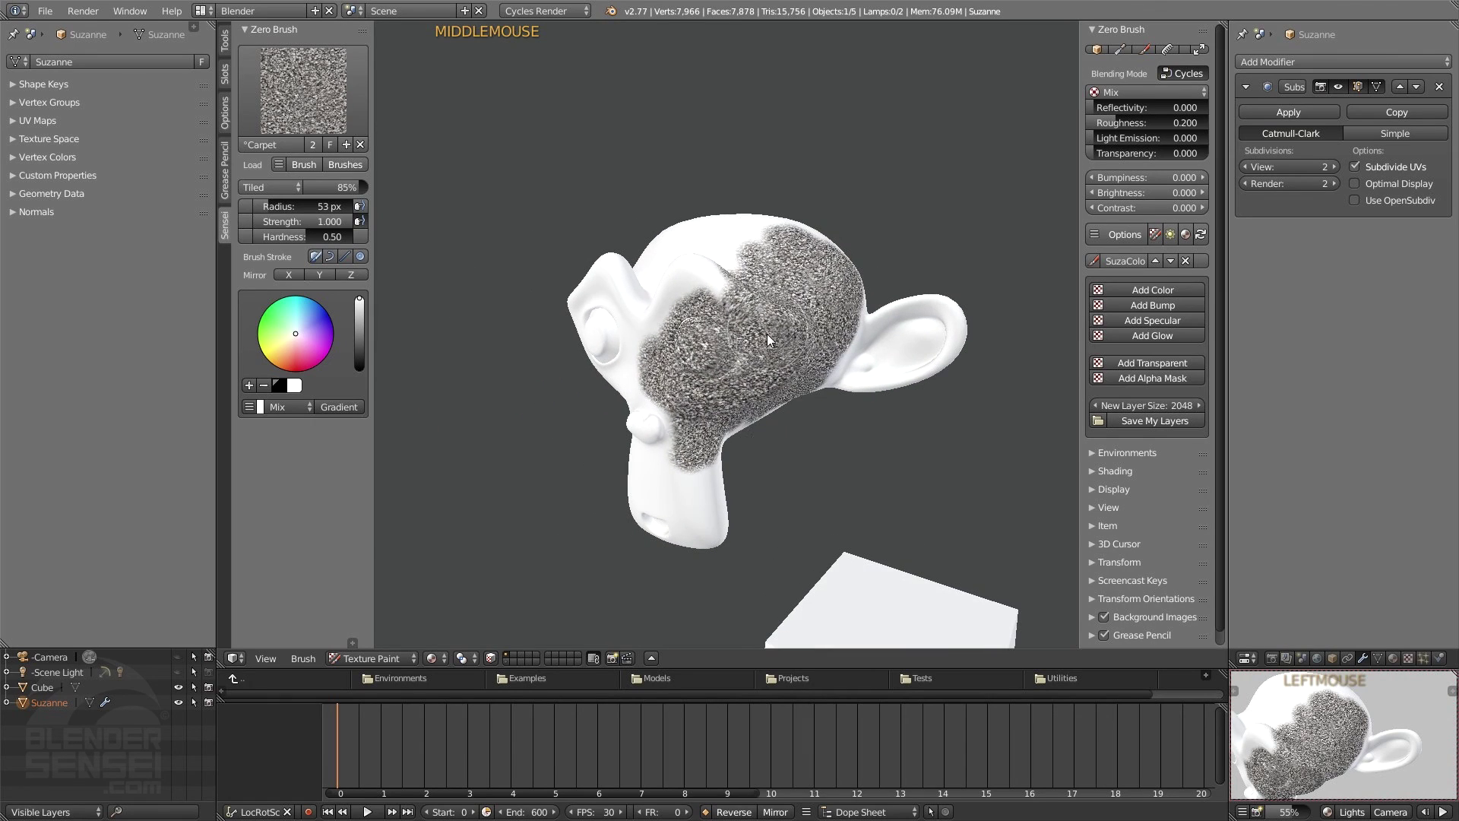
Step: Save the paint layers and switch the monkey from Texture Paint to Object Mode
{"action": "middle_click_drag", "start_coordinate": [658, 401], "coordinate": [726, 443]}
{"action": "middle_click_drag", "start_coordinate": [726, 443], "coordinate": [741, 251], "text": "shift"}
{"action": "key", "text": "ctrl+alt+shift+space"}
{"action": "double_click", "coordinate": [940, 269]}
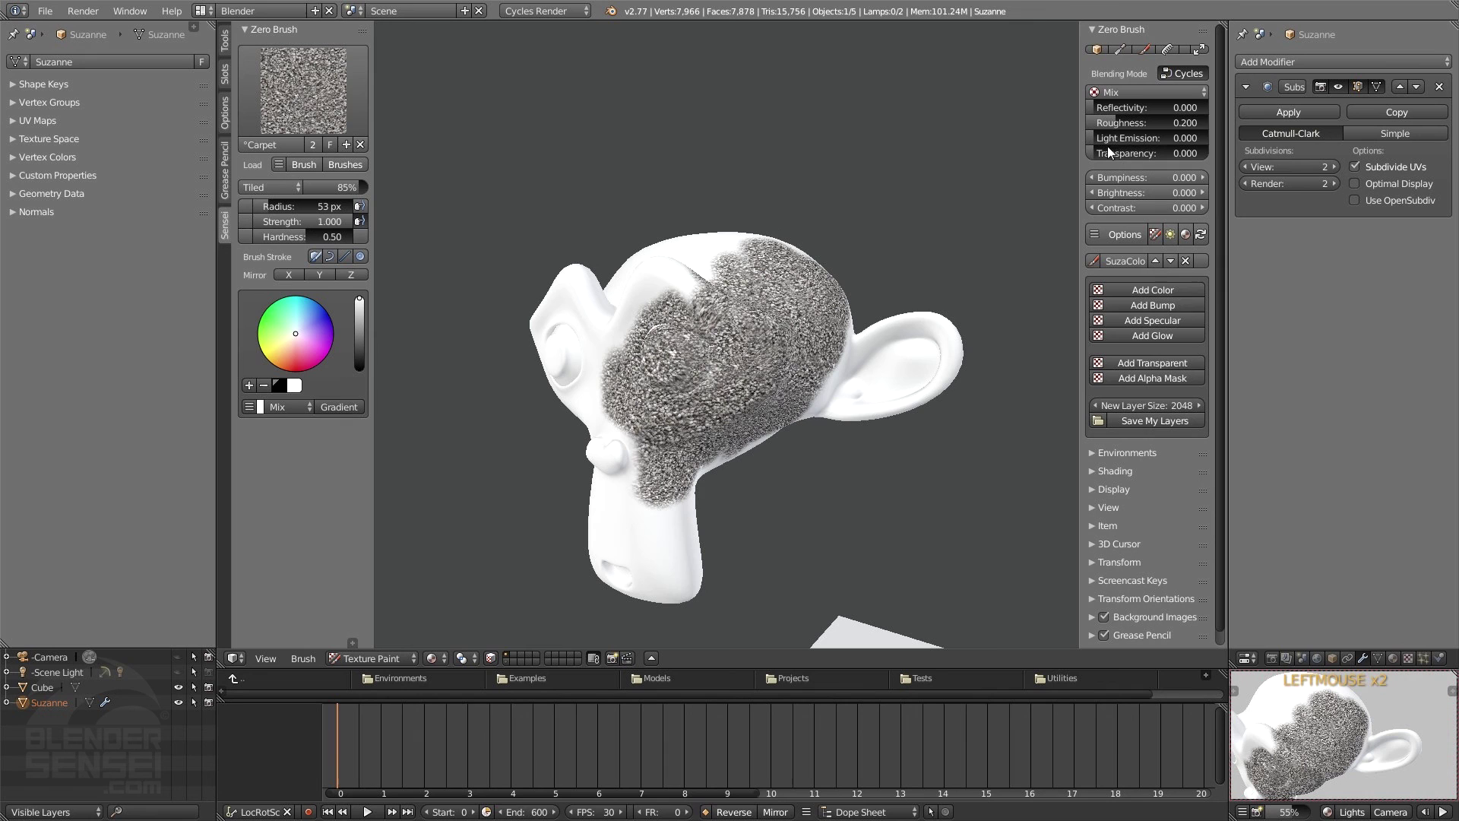
{"action": "left_click", "coordinate": [1097, 50]}
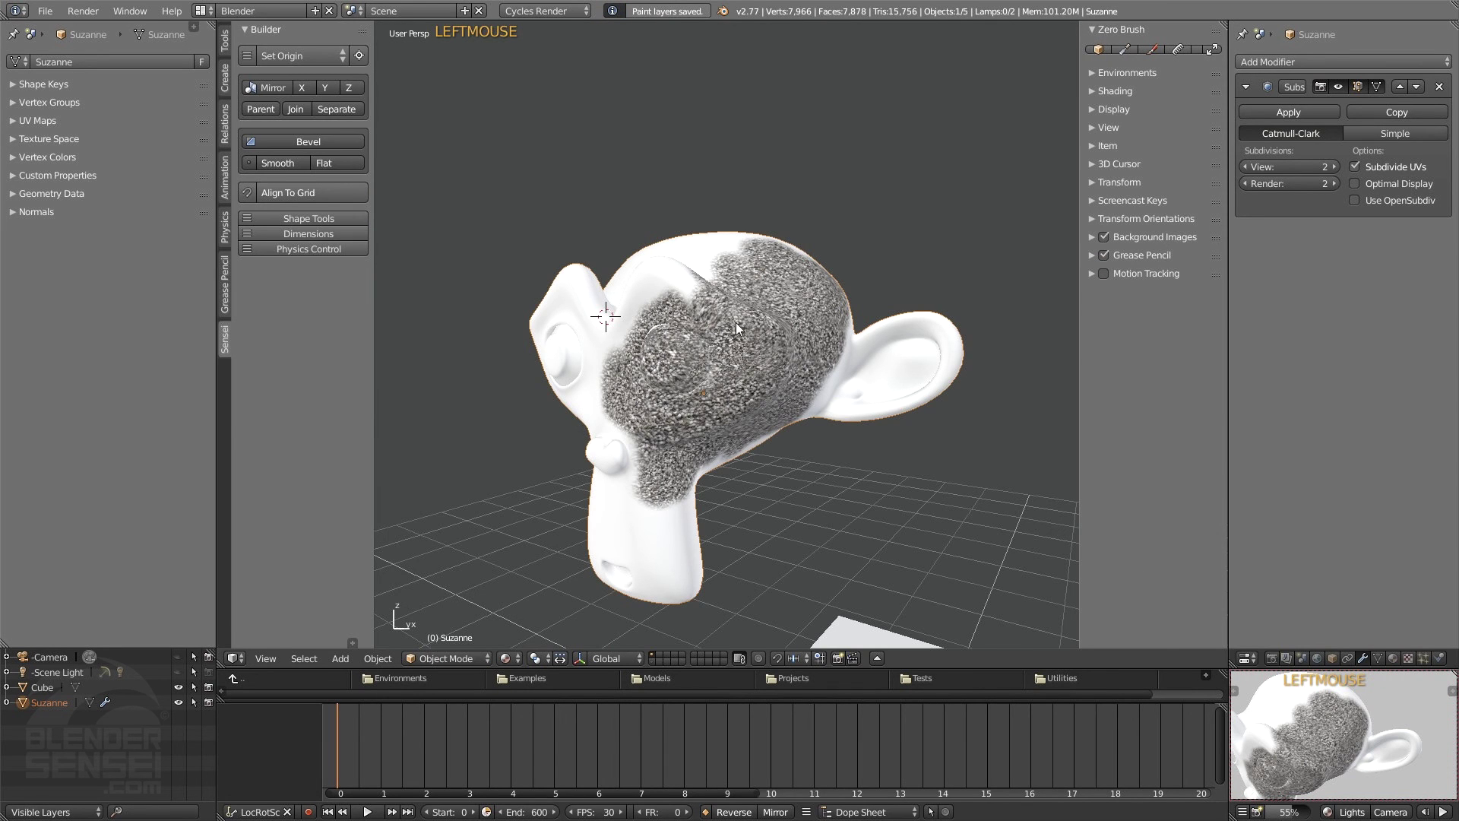
Step: Add a second monkey mesh with a level 2 subdivision surface and place it beside the painted monkey
{"action": "middle_click_drag", "start_coordinate": [736, 322], "coordinate": [755, 367]}
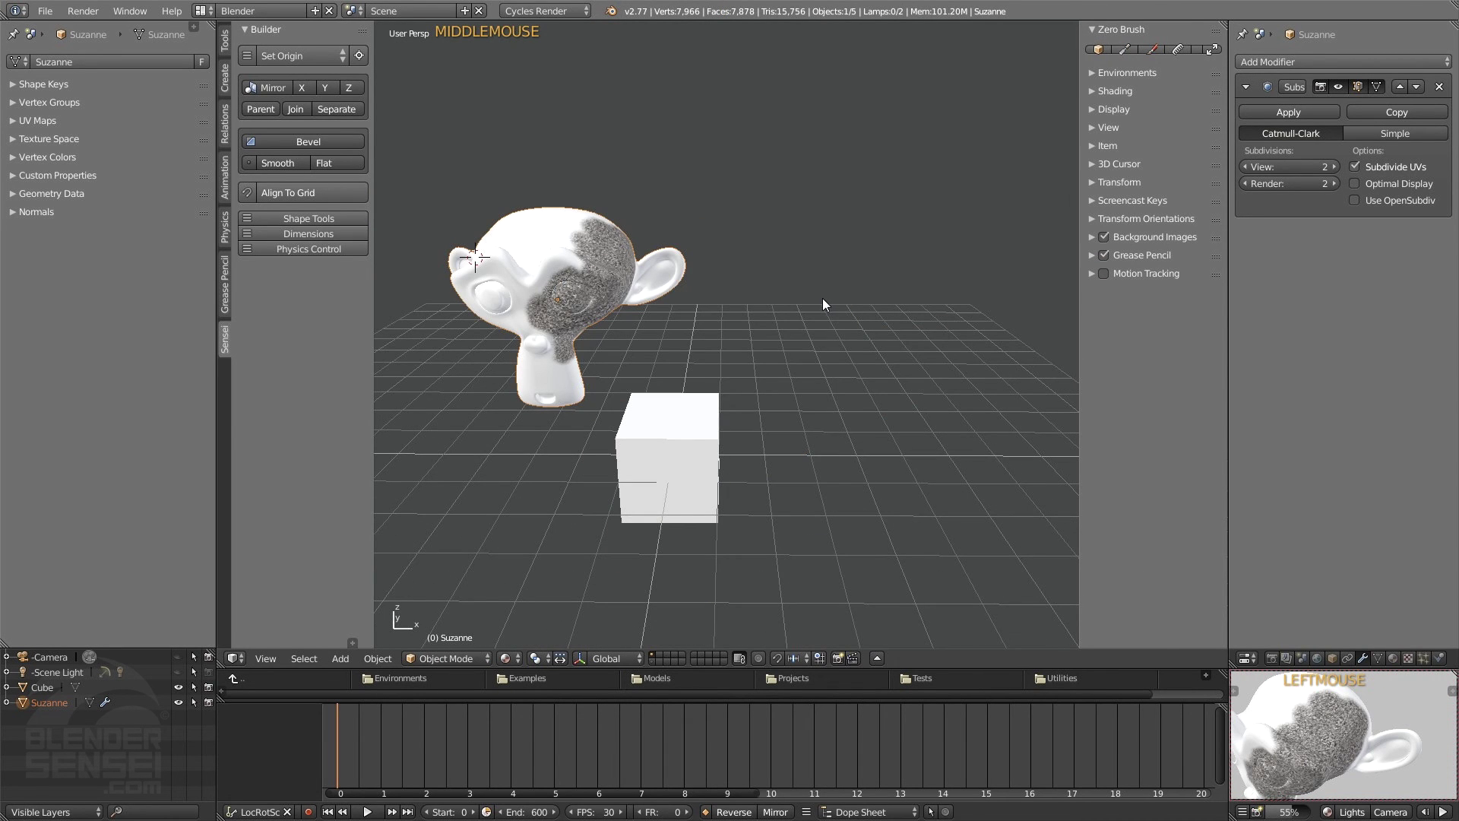
{"action": "key", "text": "shift+a"}
{"action": "mouse_move", "coordinate": [821, 299]}
{"action": "left_click", "coordinate": [874, 443]}
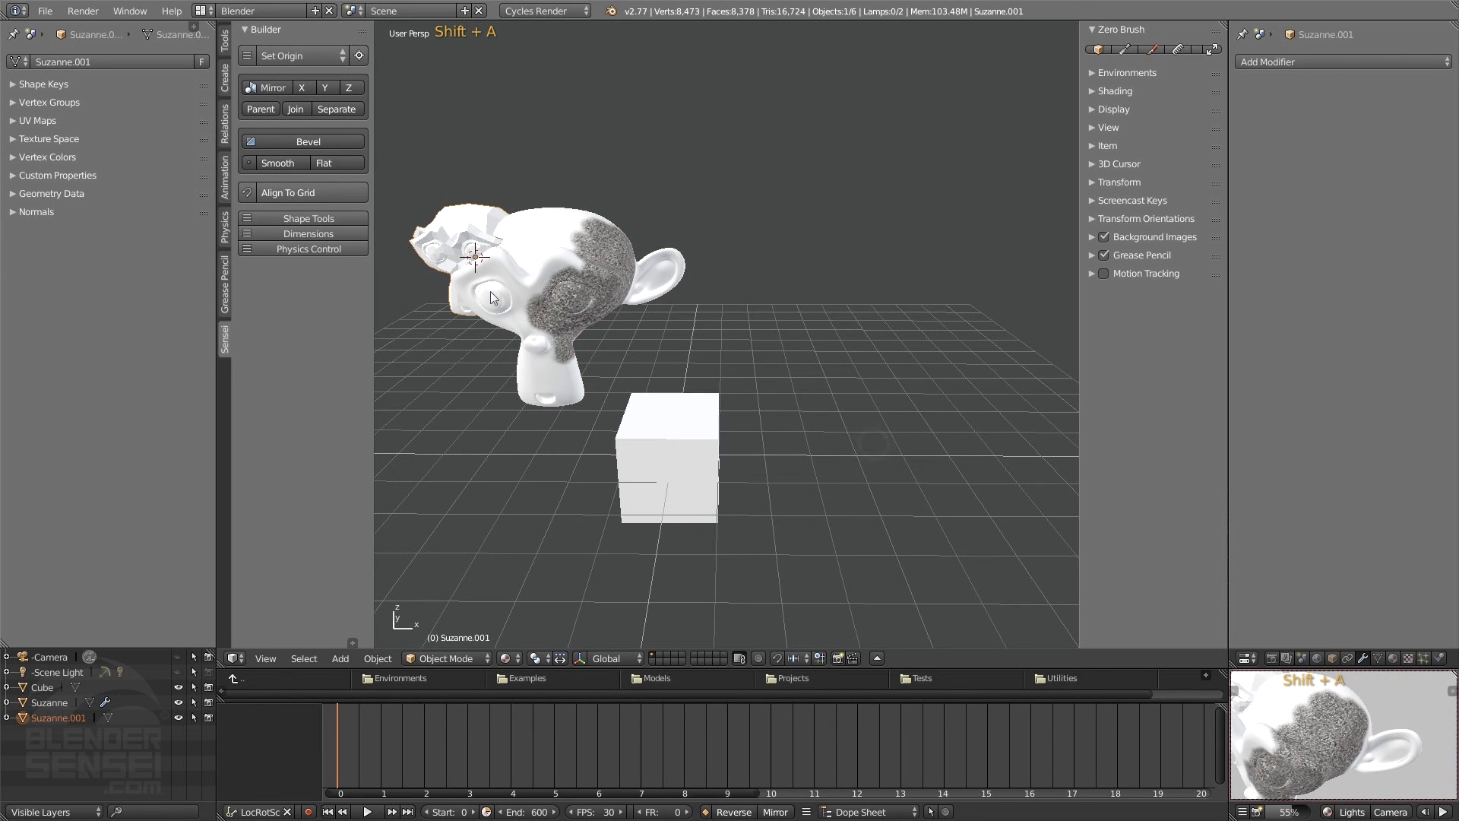
{"action": "key", "text": "g"}
{"action": "key", "text": "ctrl+2"}
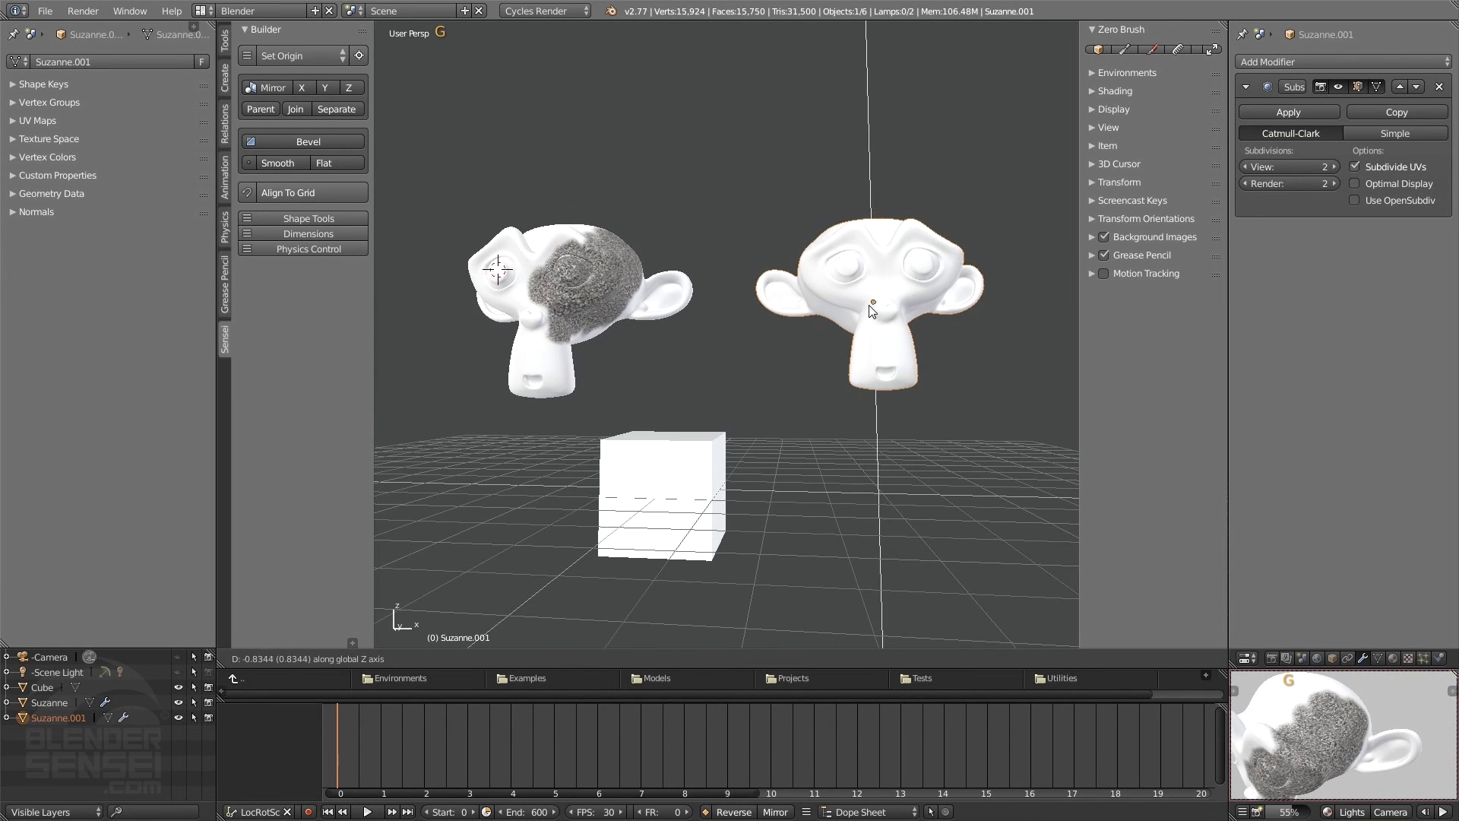
{"action": "left_click", "coordinate": [875, 314]}
Step: Enter Edit Mode on the new monkey and reduce the selection to a single edge
{"action": "middle_click_drag", "start_coordinate": [875, 315], "coordinate": [727, 354]}
{"action": "scroll", "coordinate": [769, 348], "scroll_direction": "up", "scroll_amount": 2}
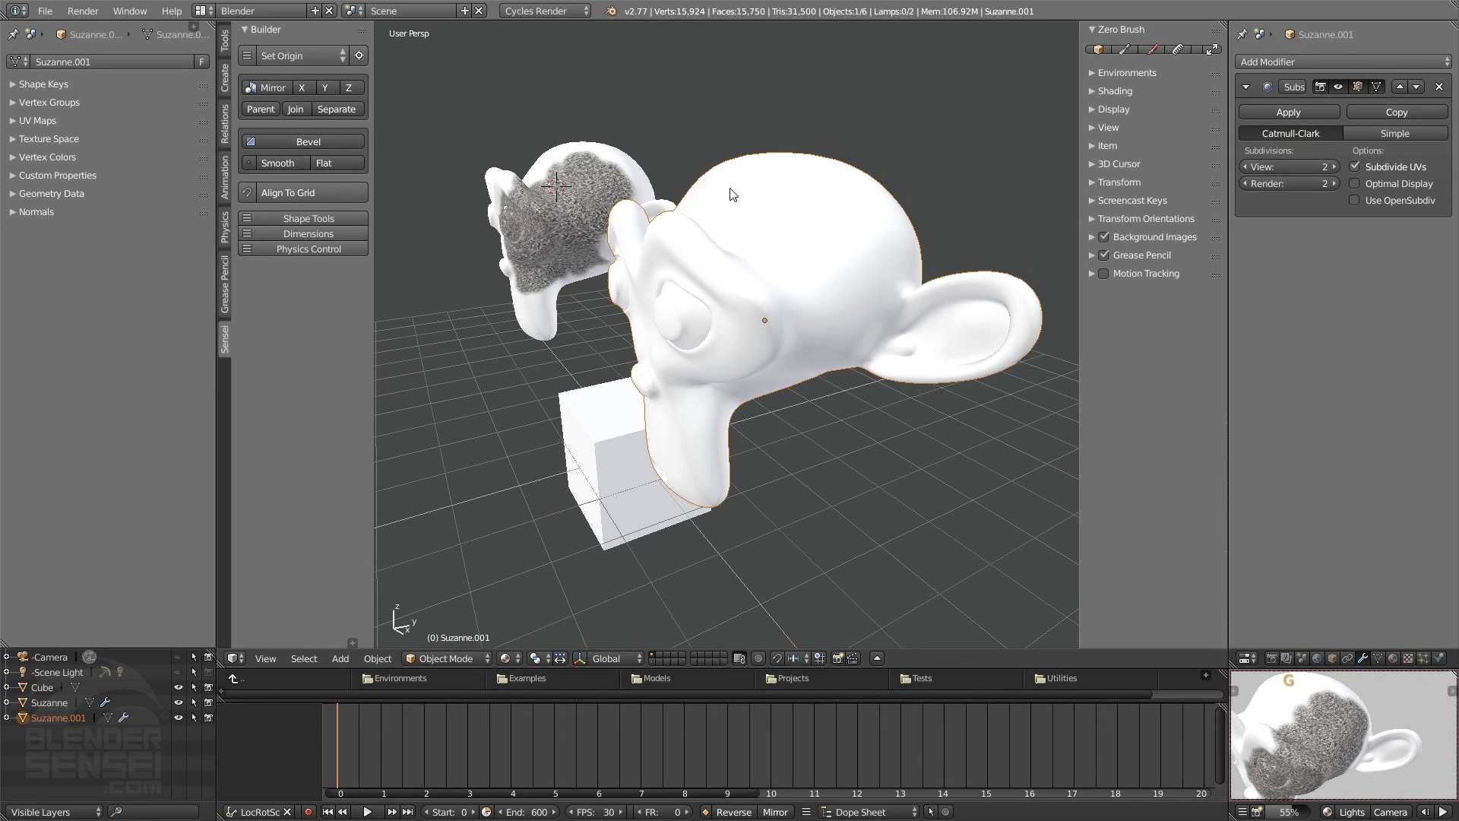
{"action": "middle_click_drag", "start_coordinate": [680, 468], "coordinate": [741, 337]}
{"action": "key", "text": "Tab"}
{"action": "scroll", "coordinate": [741, 338], "scroll_direction": "up", "scroll_amount": 3, "text": "shift"}
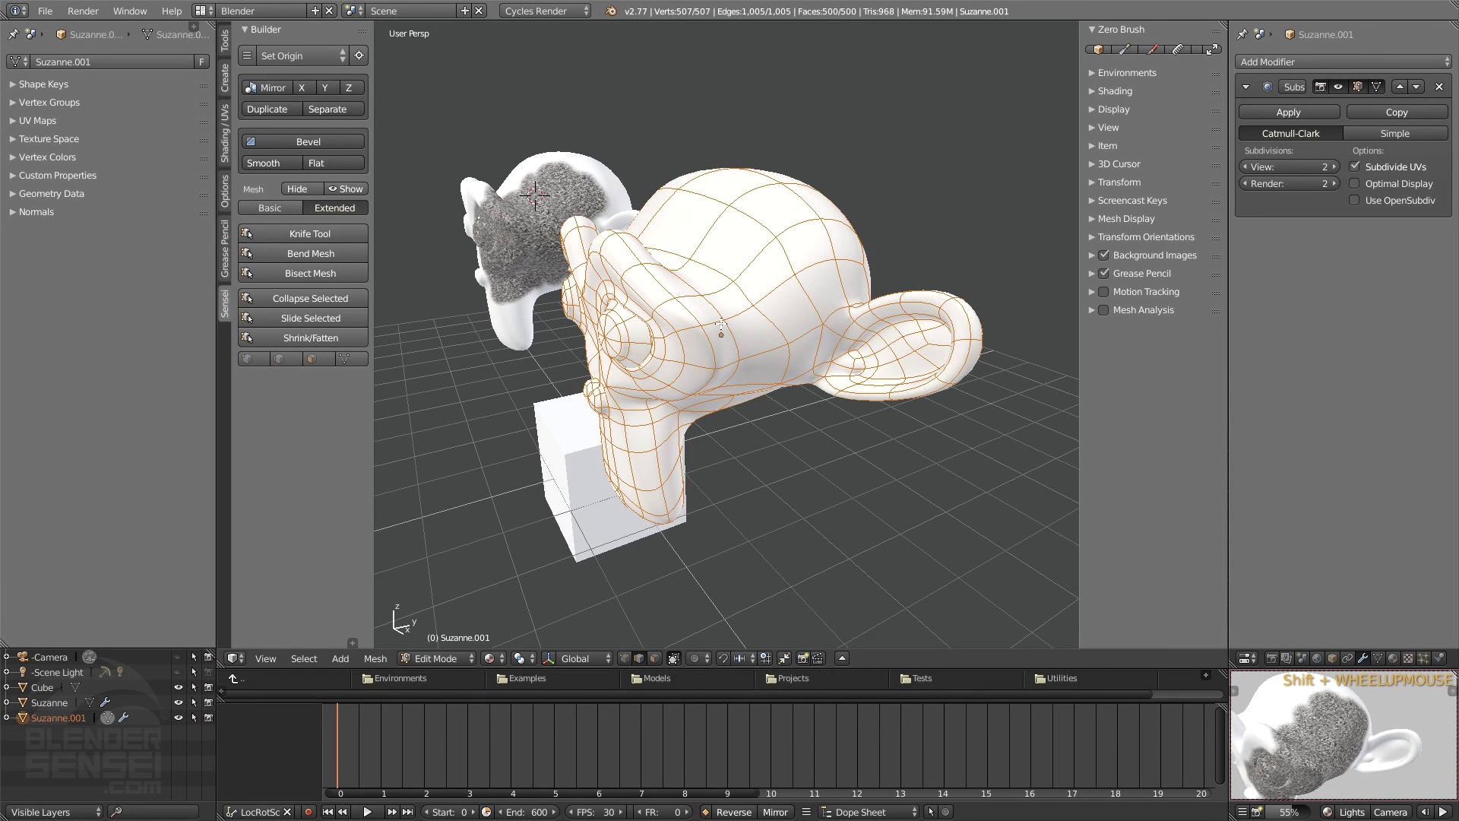
{"action": "left_click", "coordinate": [693, 308]}
{"action": "middle_click_drag", "start_coordinate": [693, 311], "coordinate": [740, 244]}
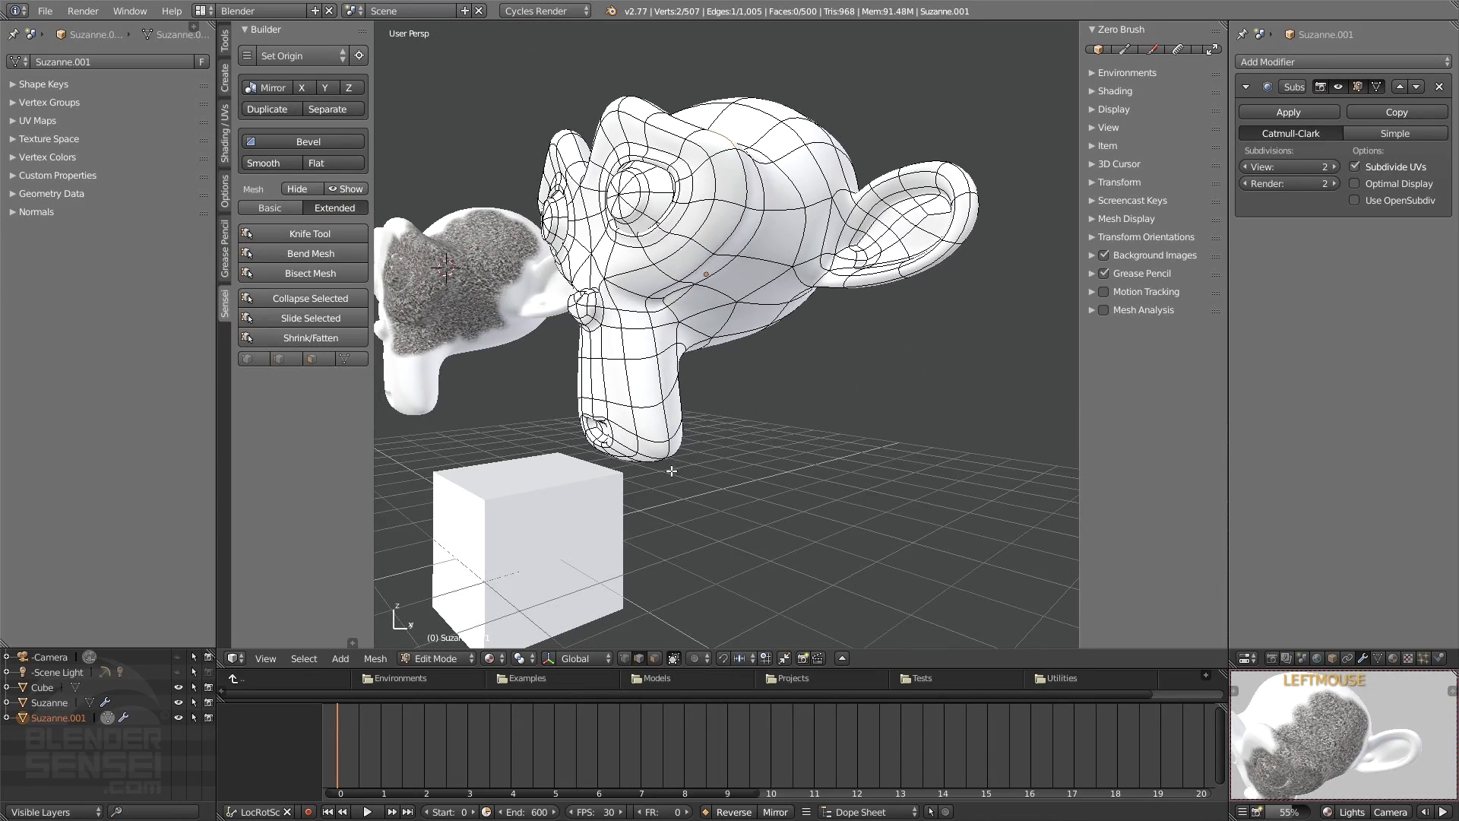
Step: Inspect the new monkey's edge flow from several sides and show the edge tools
{"action": "middle_click_drag", "start_coordinate": [671, 471], "coordinate": [808, 355]}
{"action": "middle_click_drag", "start_coordinate": [733, 103], "coordinate": [642, 377], "text": "shift"}
{"action": "middle_click_drag", "start_coordinate": [874, 304], "coordinate": [703, 334]}
{"action": "middle_click_drag", "start_coordinate": [703, 335], "coordinate": [672, 346], "text": "shift"}
{"action": "mouse_move", "coordinate": [673, 346]}
{"action": "middle_mouse_down"}
{"action": "mouse_move", "coordinate": [676, 327]}
{"action": "mouse_move", "coordinate": [684, 346]}
{"action": "middle_mouse_up"}
{"action": "middle_click_drag", "start_coordinate": [684, 346], "coordinate": [700, 363], "text": "shift"}
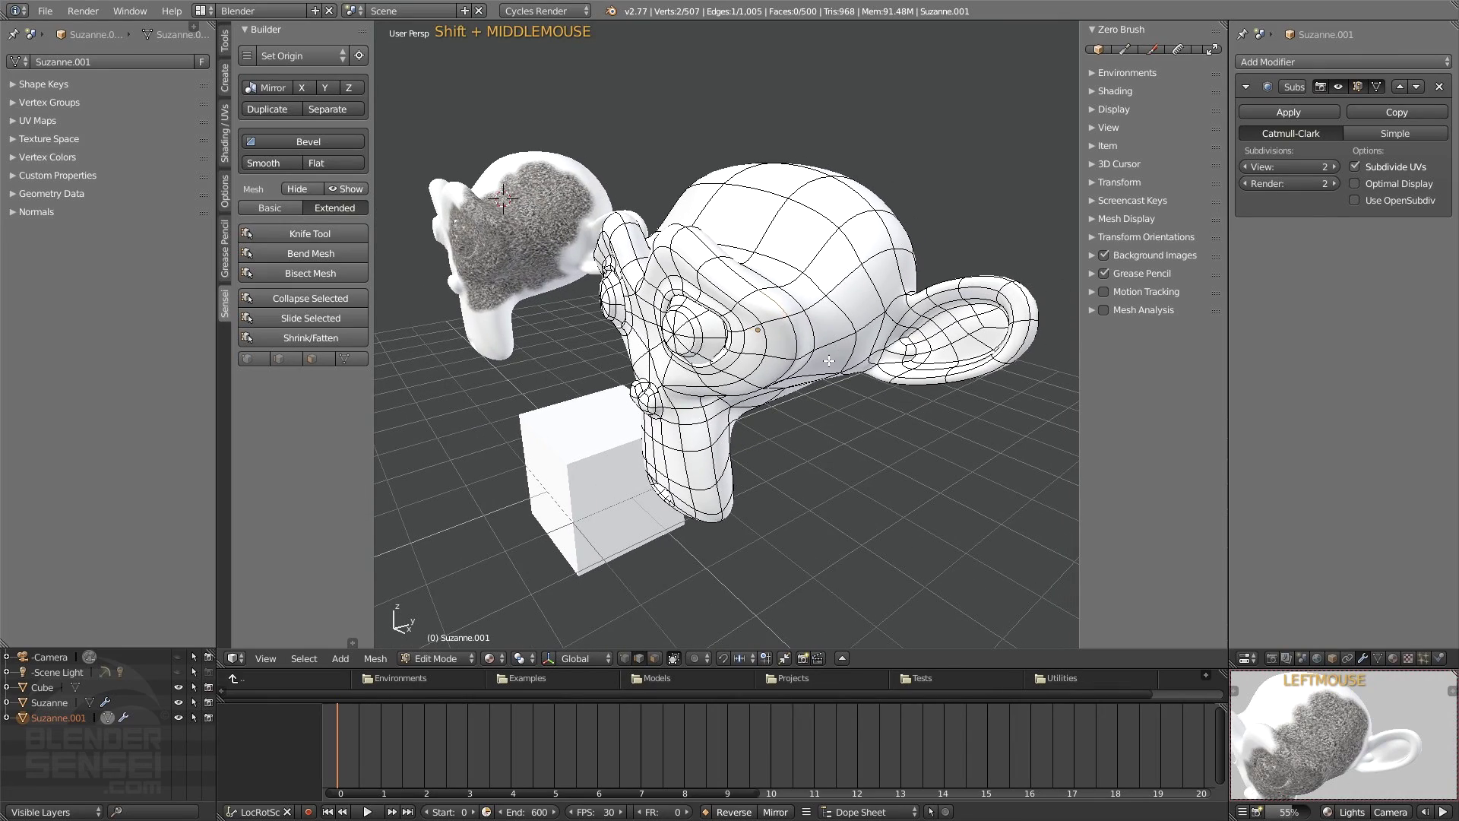
{"action": "middle_click_drag", "start_coordinate": [828, 361], "coordinate": [817, 333]}
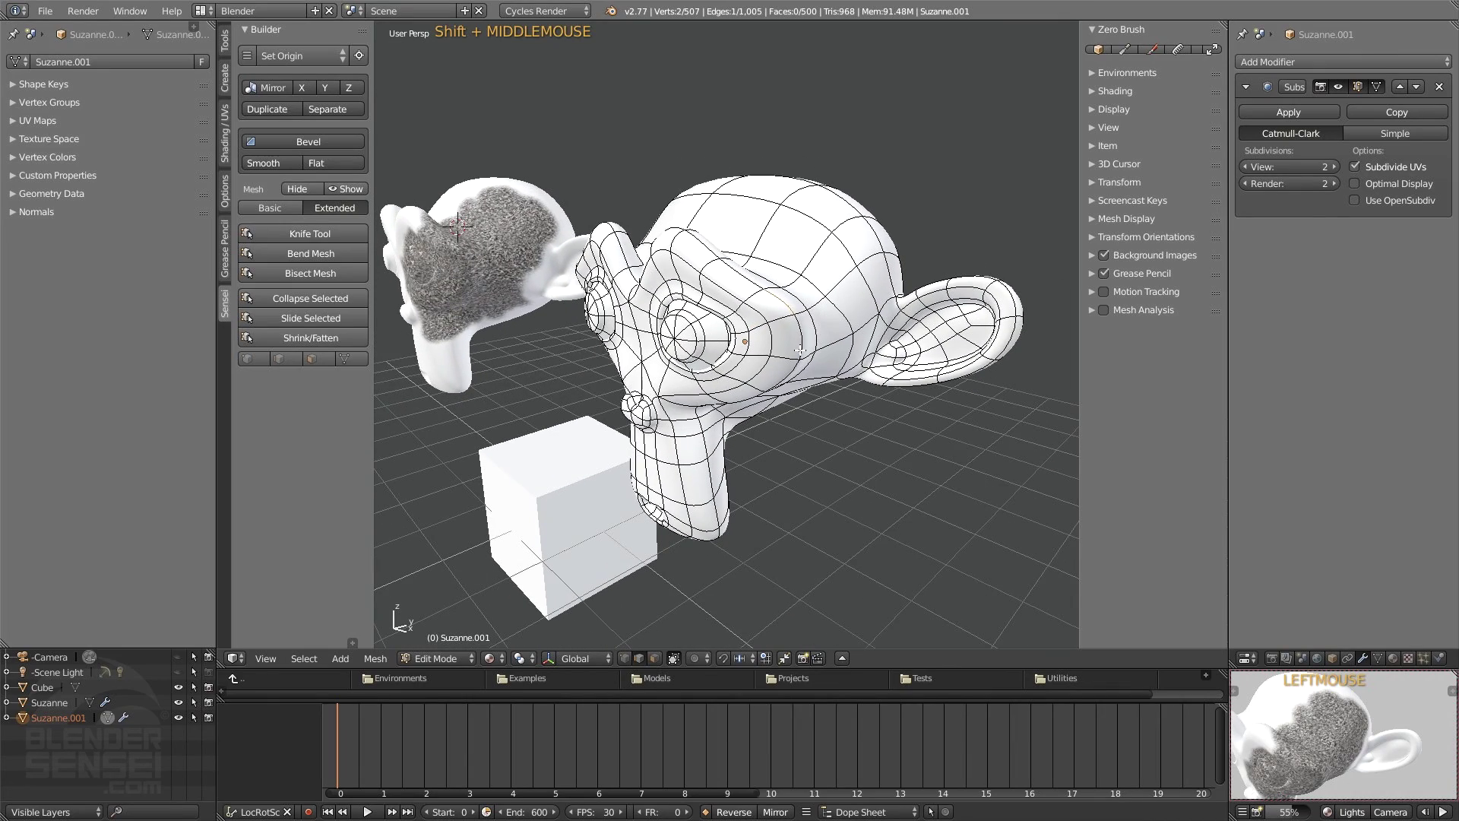
{"action": "left_click", "coordinate": [283, 356]}
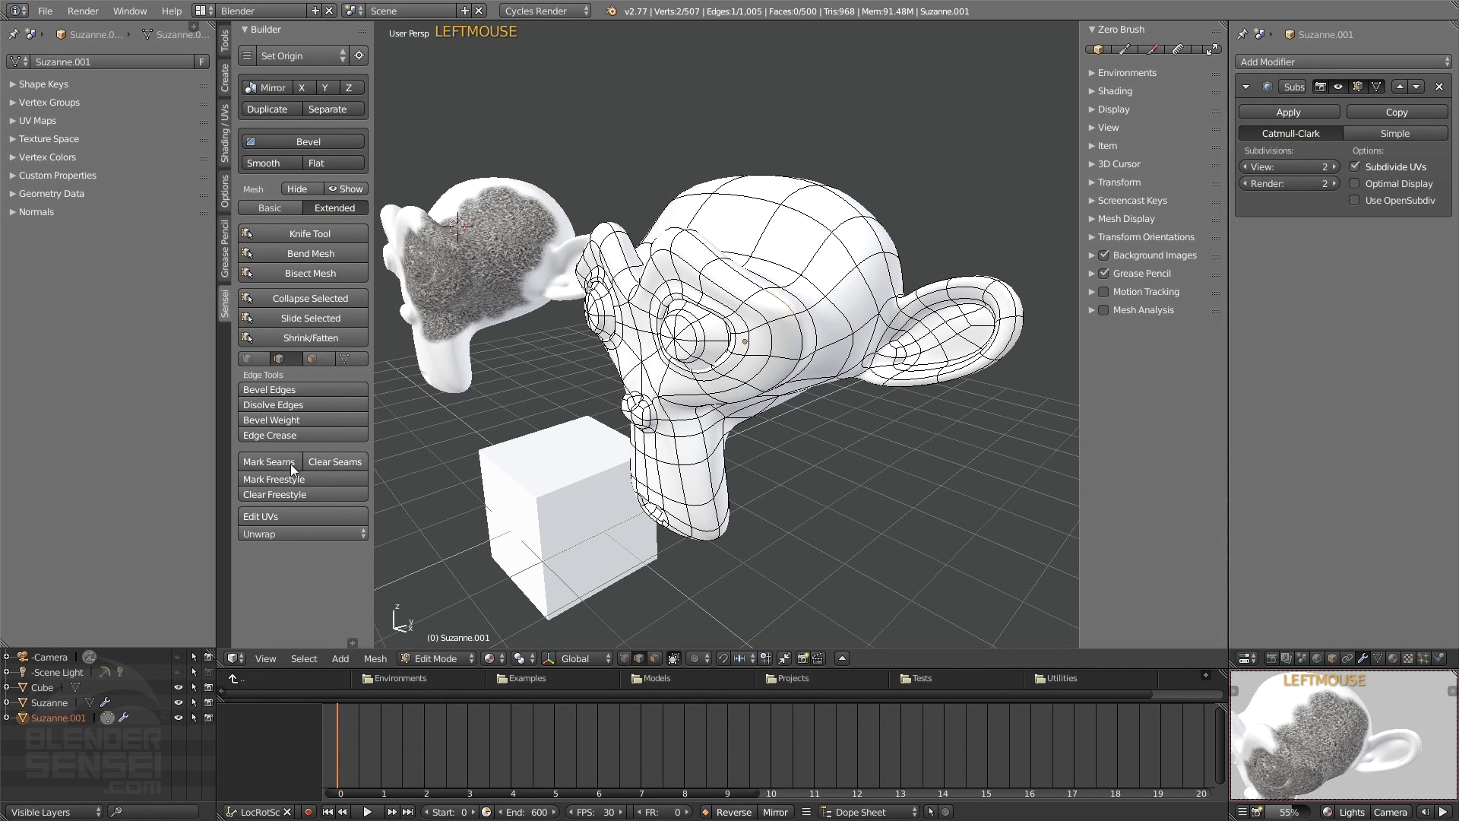
Step: Select the edge loop running around the face, over the brows and down the jaw, and mark it as a seam
{"action": "middle_click_drag", "start_coordinate": [828, 365], "coordinate": [861, 347]}
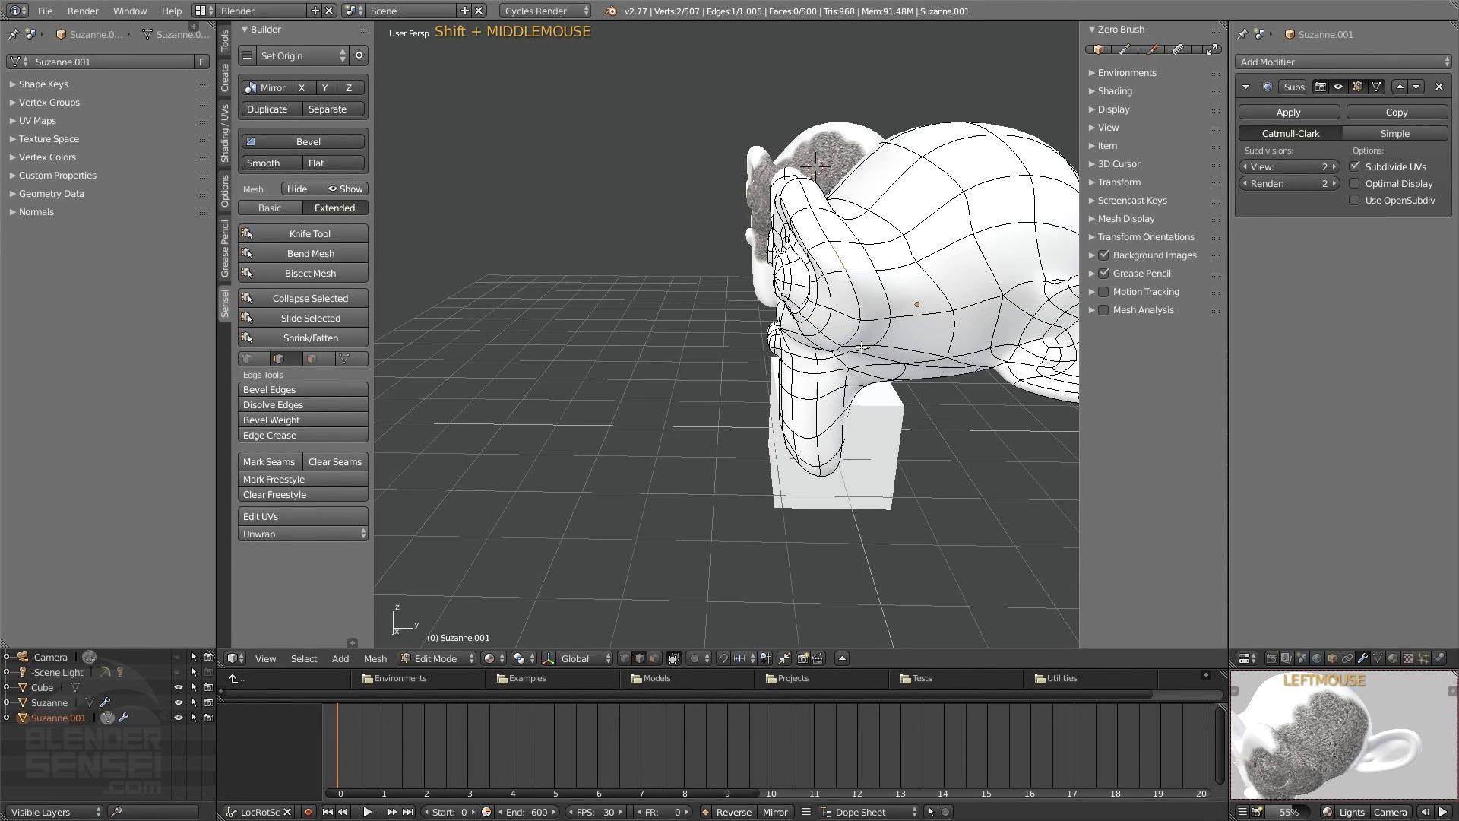
{"action": "left_click", "coordinate": [857, 297], "text": "alt"}
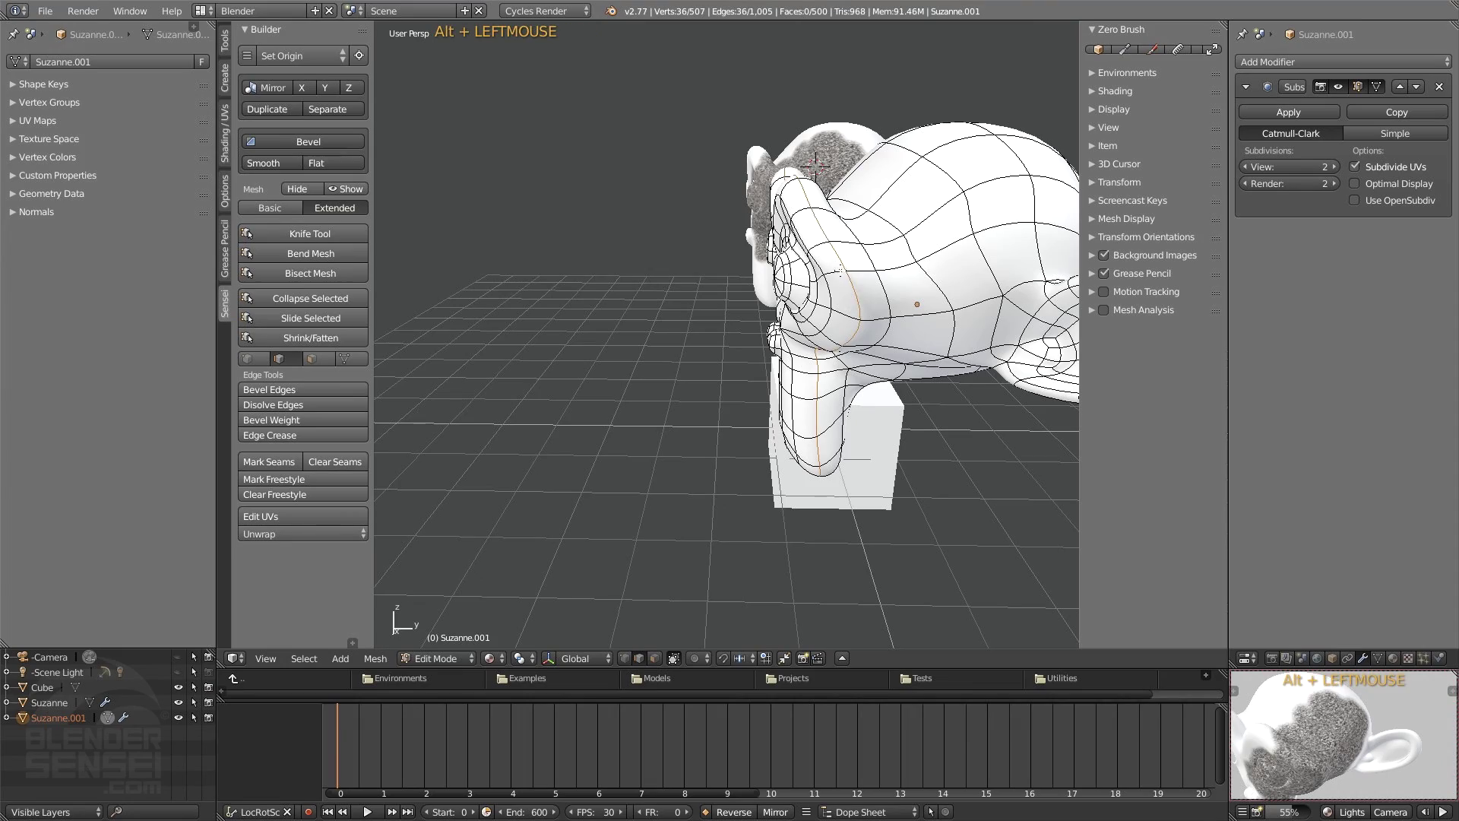
{"action": "middle_click_drag", "start_coordinate": [810, 203], "coordinate": [910, 239]}
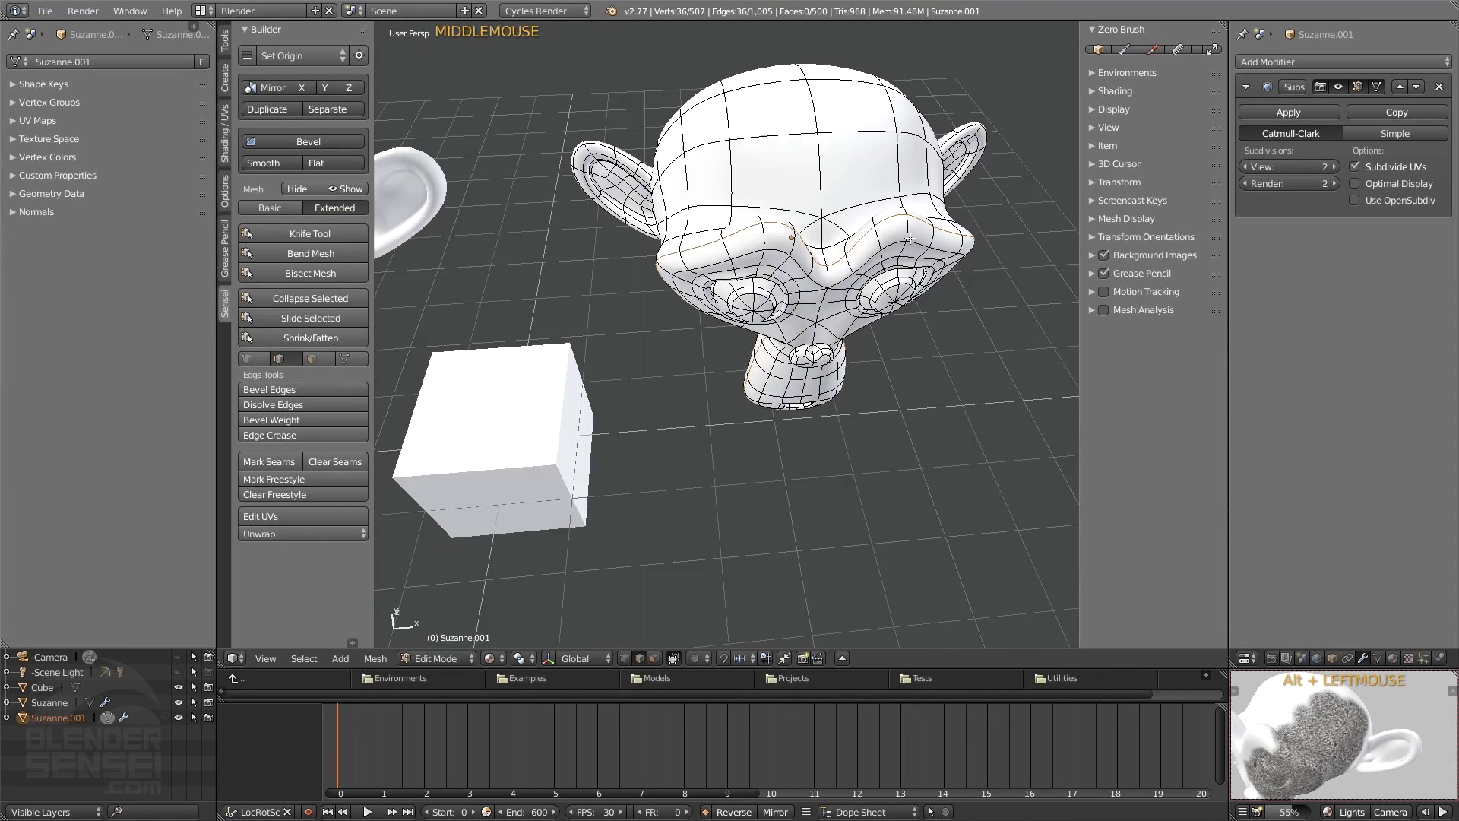
{"action": "middle_click_drag", "start_coordinate": [758, 241], "coordinate": [757, 393]}
{"action": "key", "text": "z"}
{"action": "middle_click_drag", "start_coordinate": [854, 413], "coordinate": [646, 297]}
{"action": "key", "text": "z"}
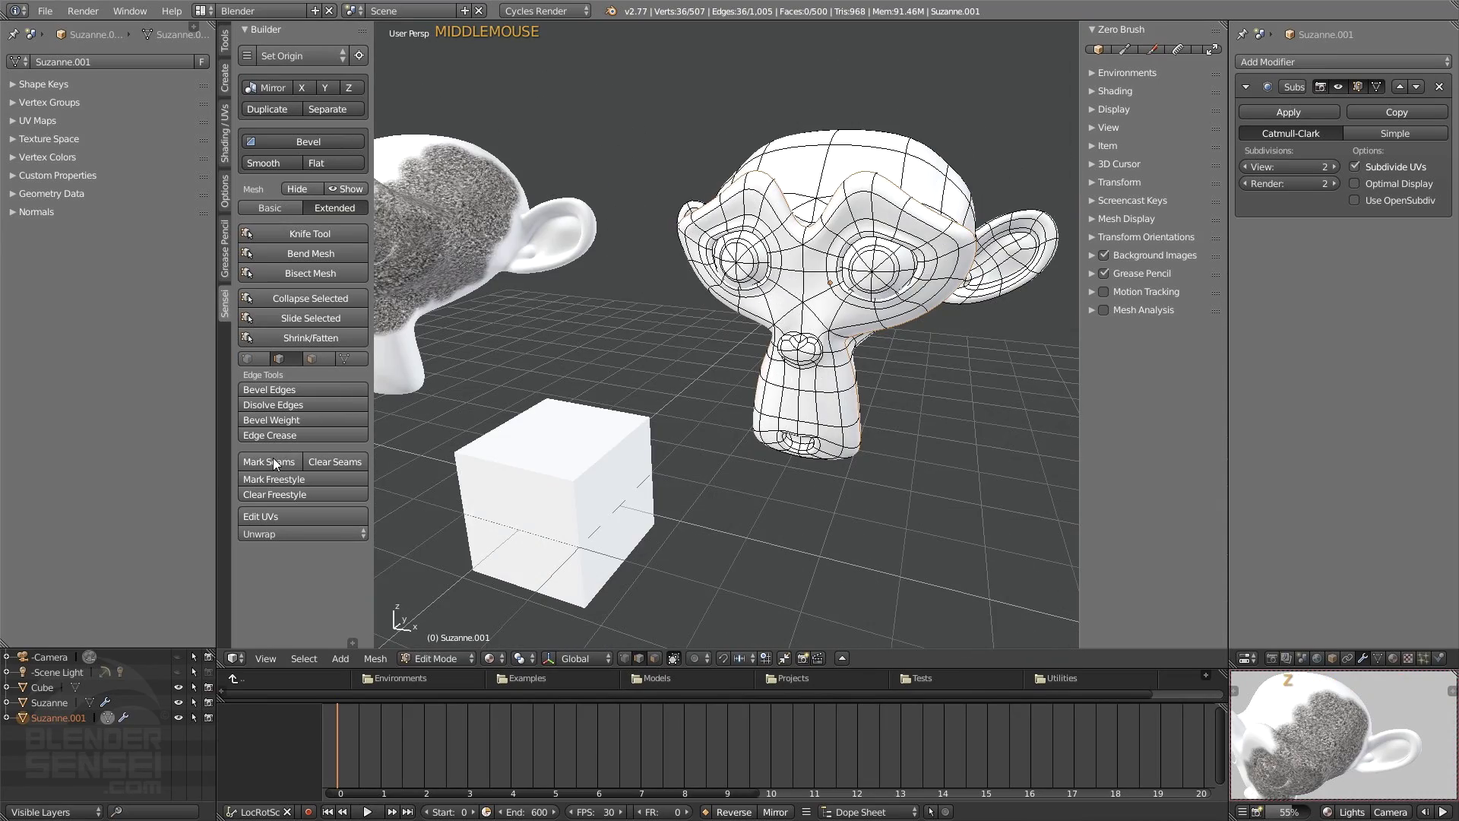
{"action": "left_click", "coordinate": [272, 461]}
Step: Examine the marked loop from the side and front to see how it separates the face from the rest of the head
{"action": "middle_click_drag", "start_coordinate": [1011, 293], "coordinate": [686, 203]}
{"action": "scroll", "coordinate": [856, 316], "scroll_direction": "up", "scroll_amount": 3}
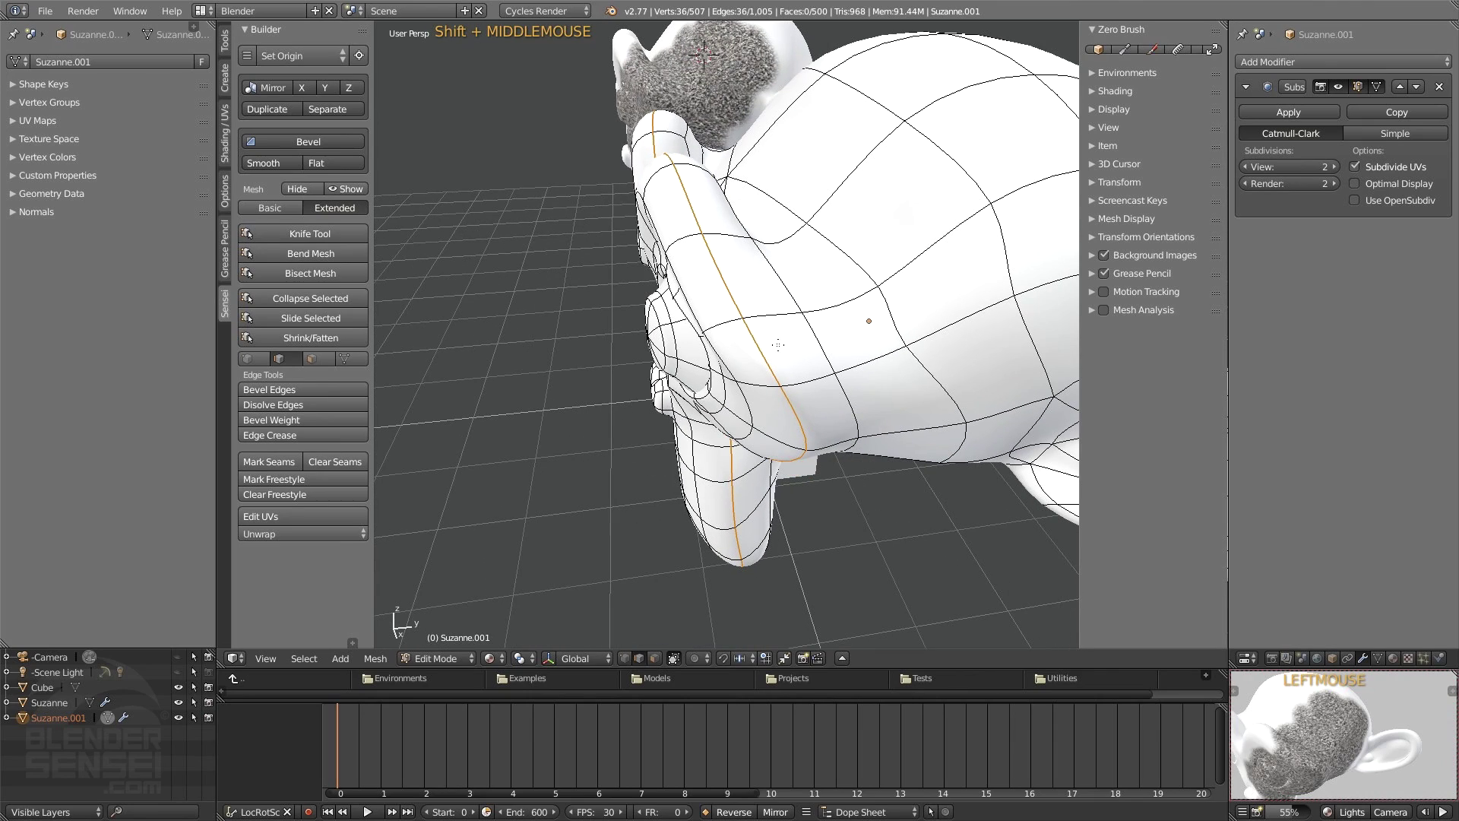
{"action": "scroll", "coordinate": [711, 272], "scroll_direction": "down", "scroll_amount": 4}
{"action": "middle_click_drag", "start_coordinate": [711, 272], "coordinate": [846, 309]}
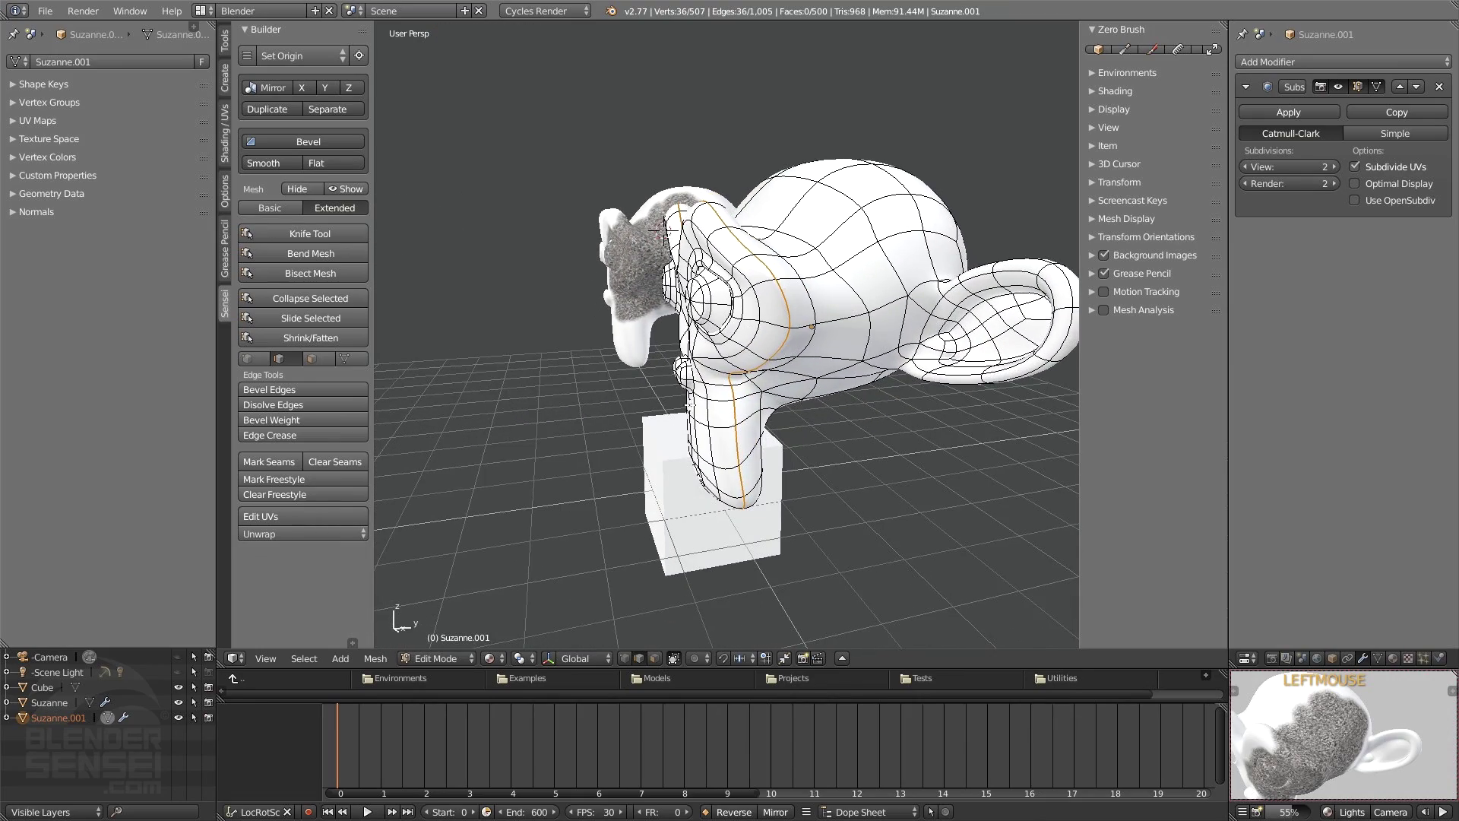
{"action": "middle_click_drag", "start_coordinate": [690, 405], "coordinate": [834, 378]}
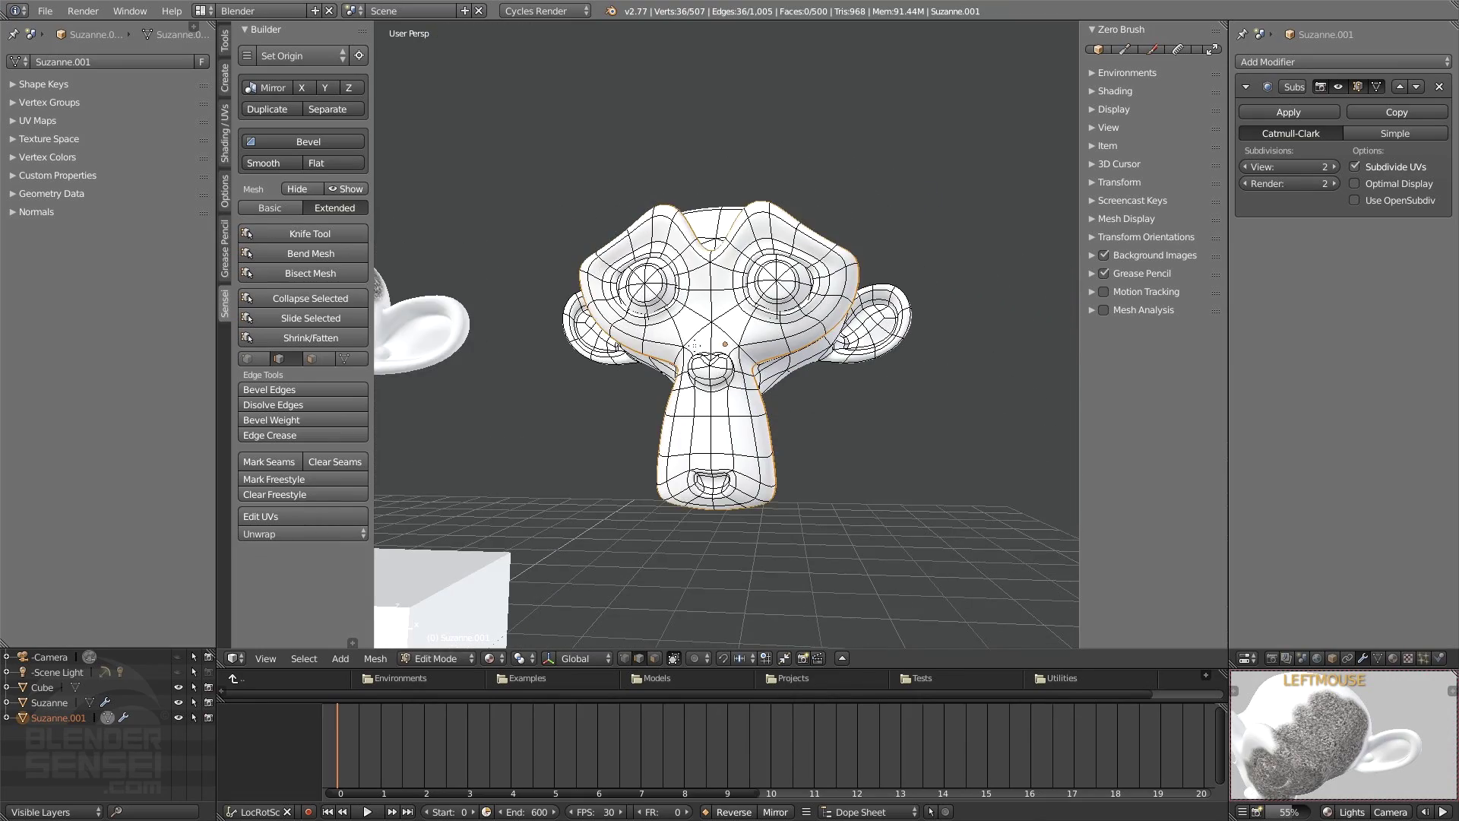
{"action": "middle_click_drag", "start_coordinate": [737, 514], "coordinate": [790, 517]}
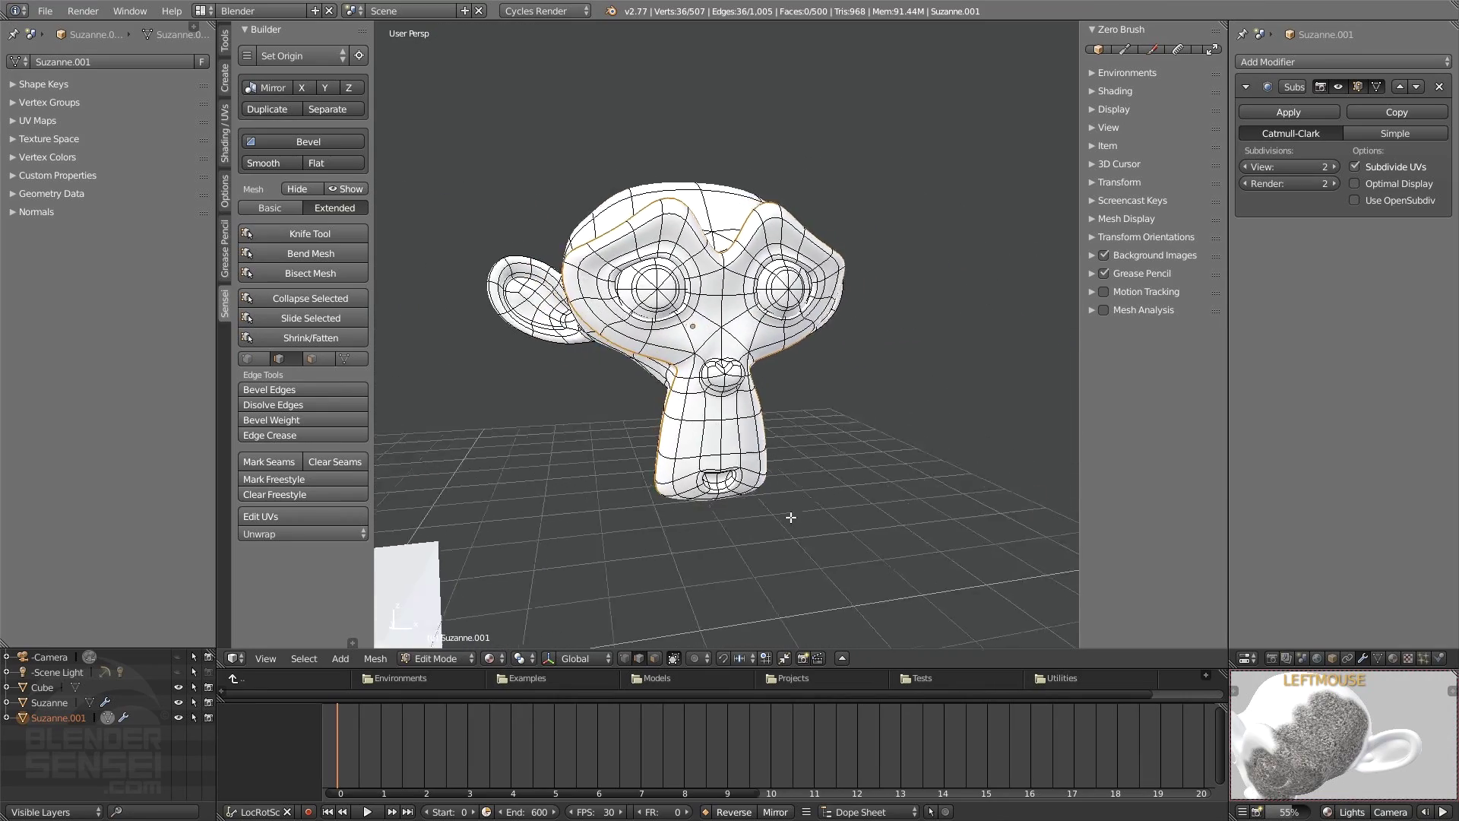
{"action": "middle_click_drag", "start_coordinate": [735, 306], "coordinate": [392, 196]}
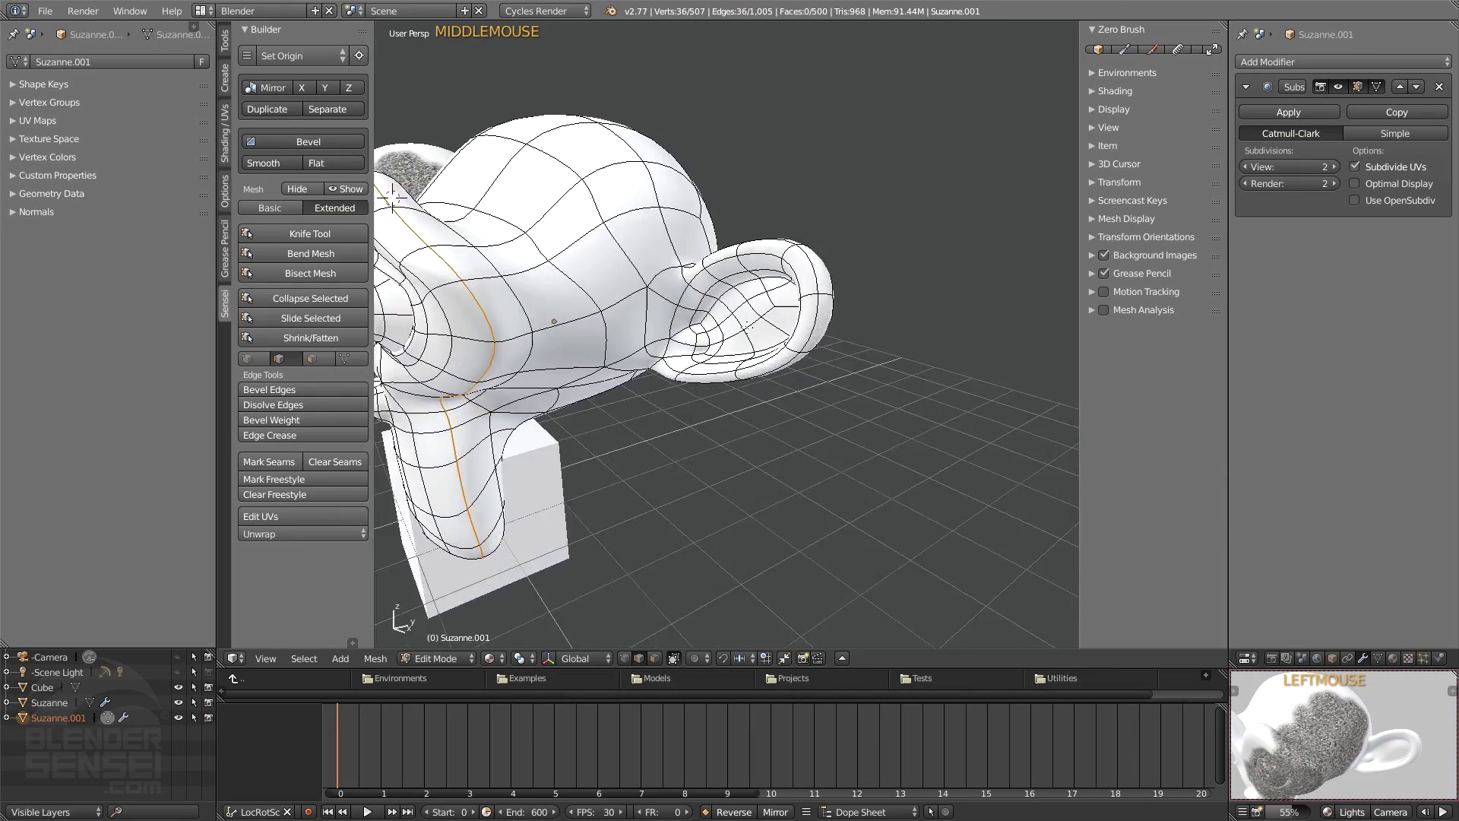
{"action": "middle_click_drag", "start_coordinate": [735, 341], "coordinate": [806, 282], "text": "shift"}
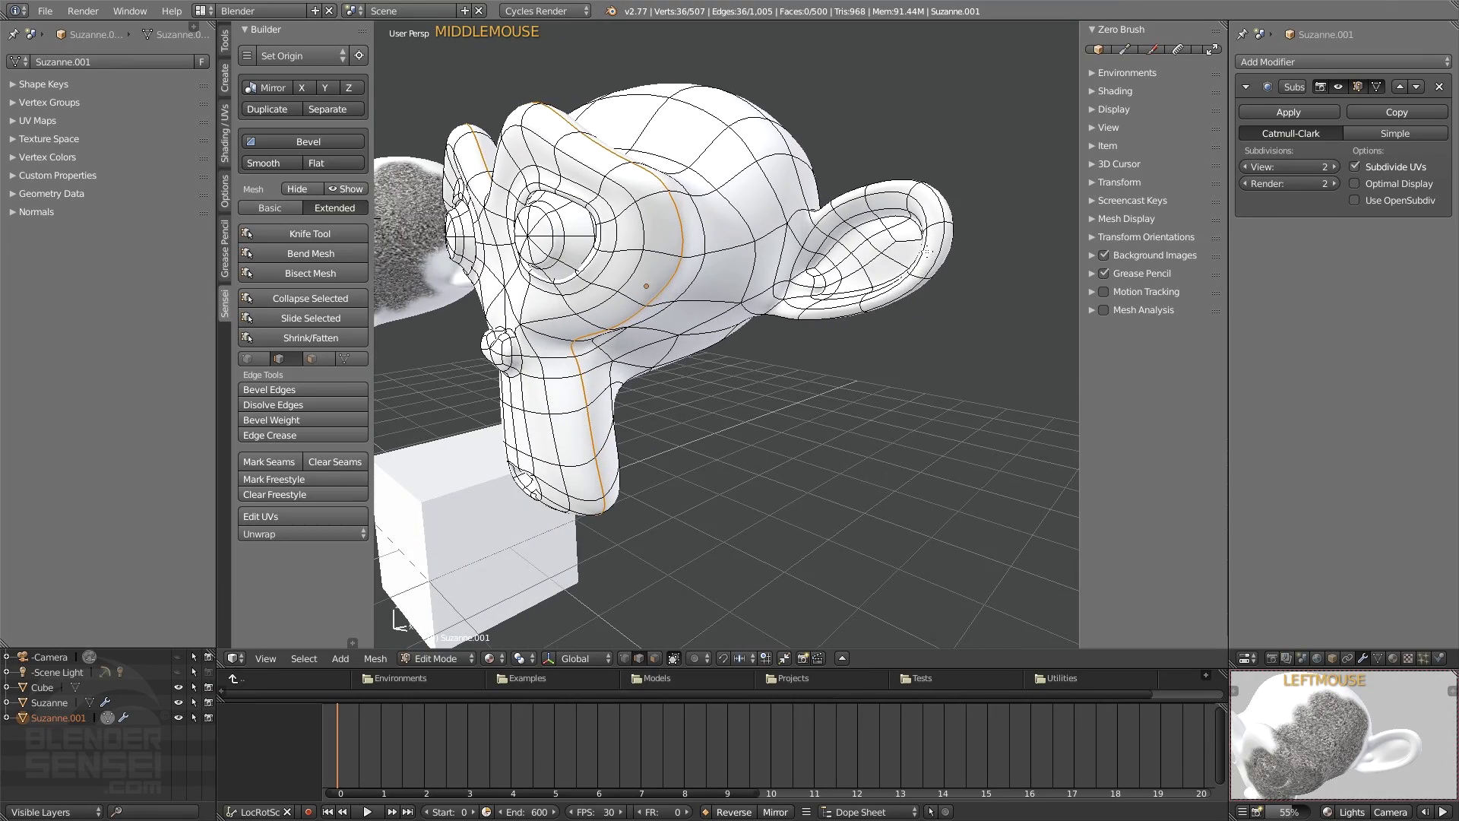
Step: Select the edge loop around the inner rim of one ear, including the missing edge at its base
{"action": "middle_click_drag", "start_coordinate": [926, 251], "coordinate": [830, 336]}
{"action": "middle_click_drag", "start_coordinate": [887, 269], "coordinate": [745, 295], "text": "shift"}
{"action": "left_click", "coordinate": [744, 293]}
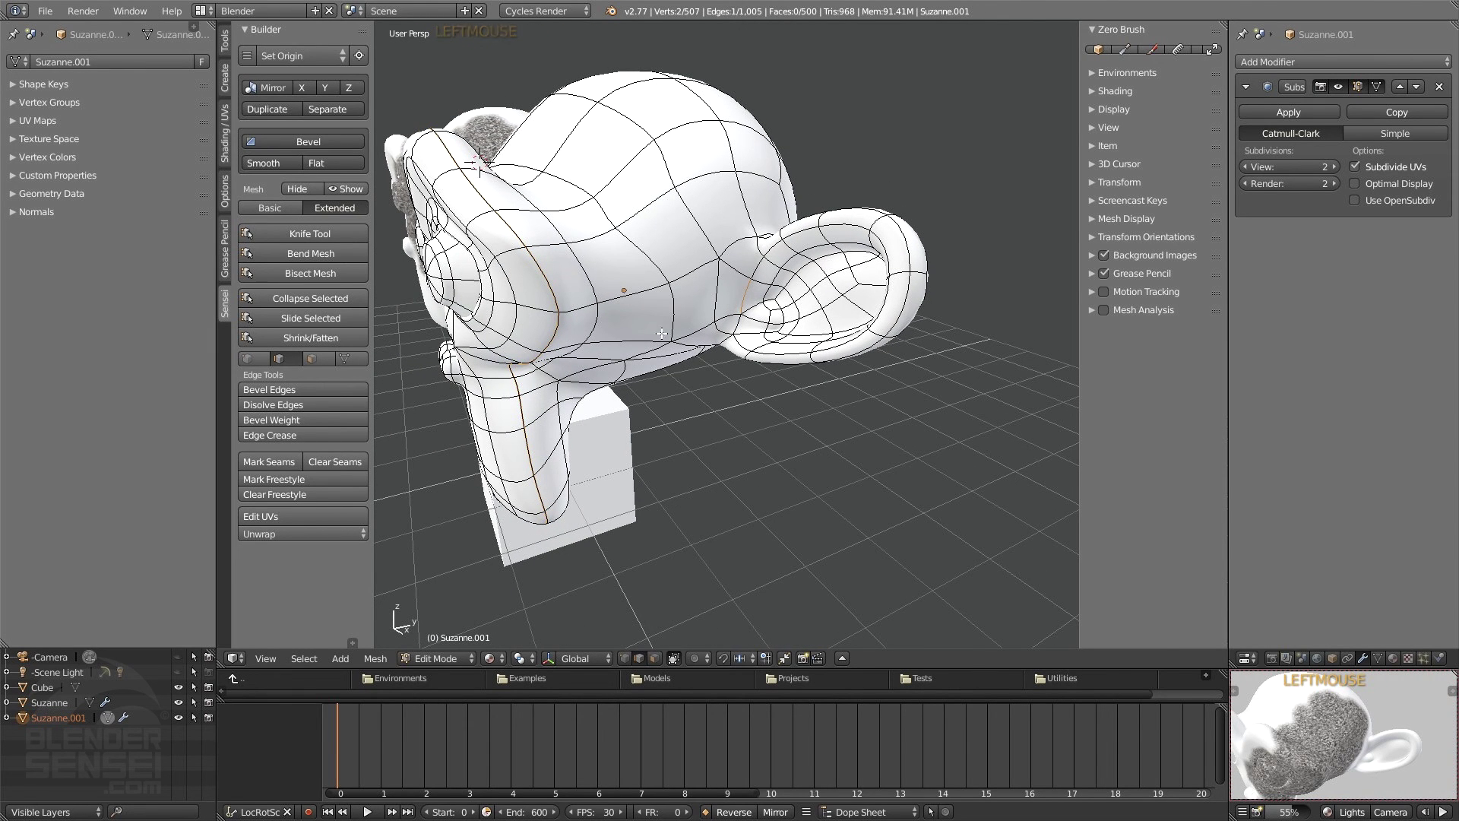
{"action": "left_click", "coordinate": [755, 269], "text": "alt+shift"}
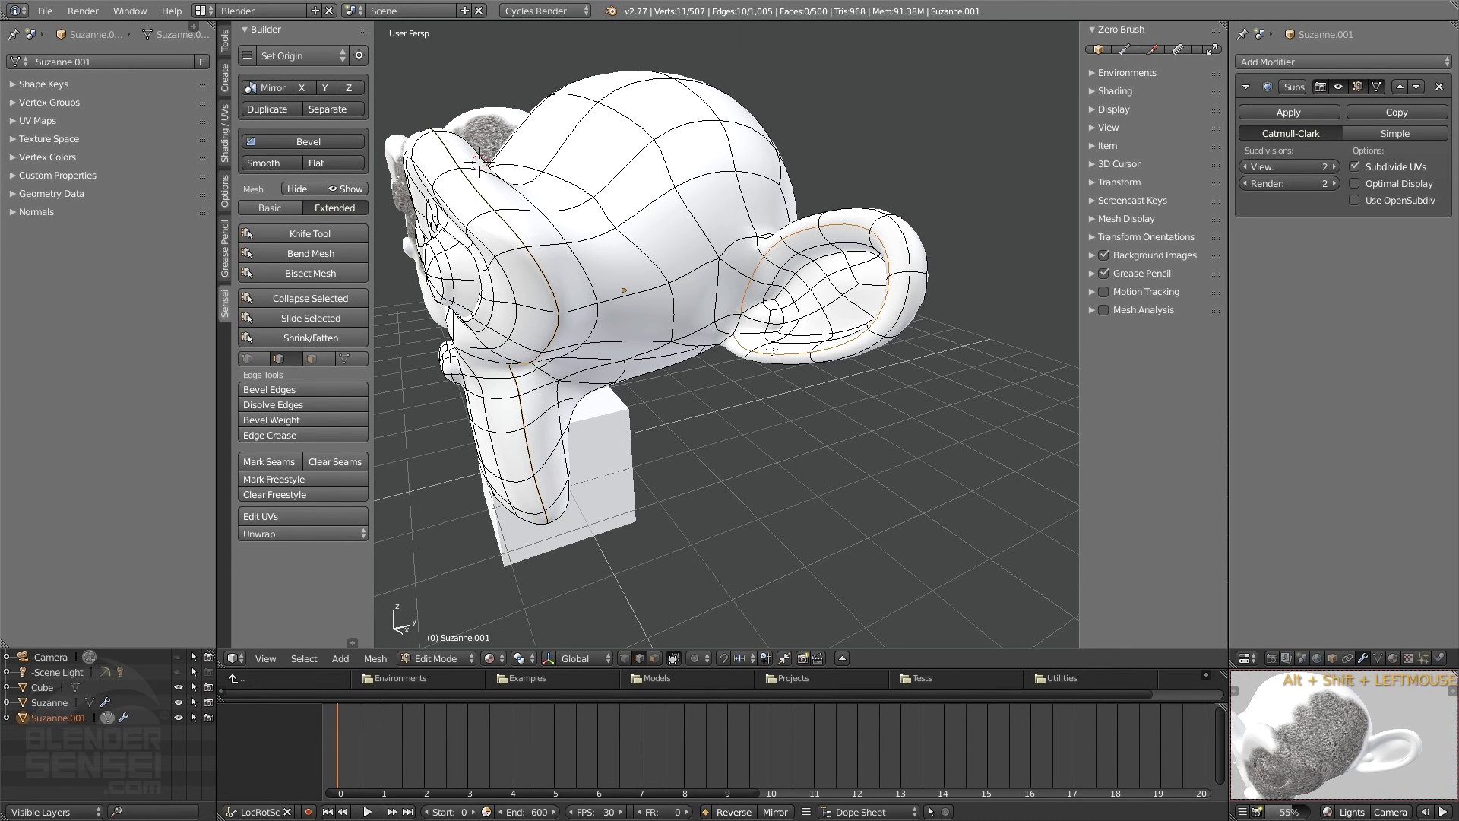
{"action": "left_click", "coordinate": [746, 322], "text": "shift"}
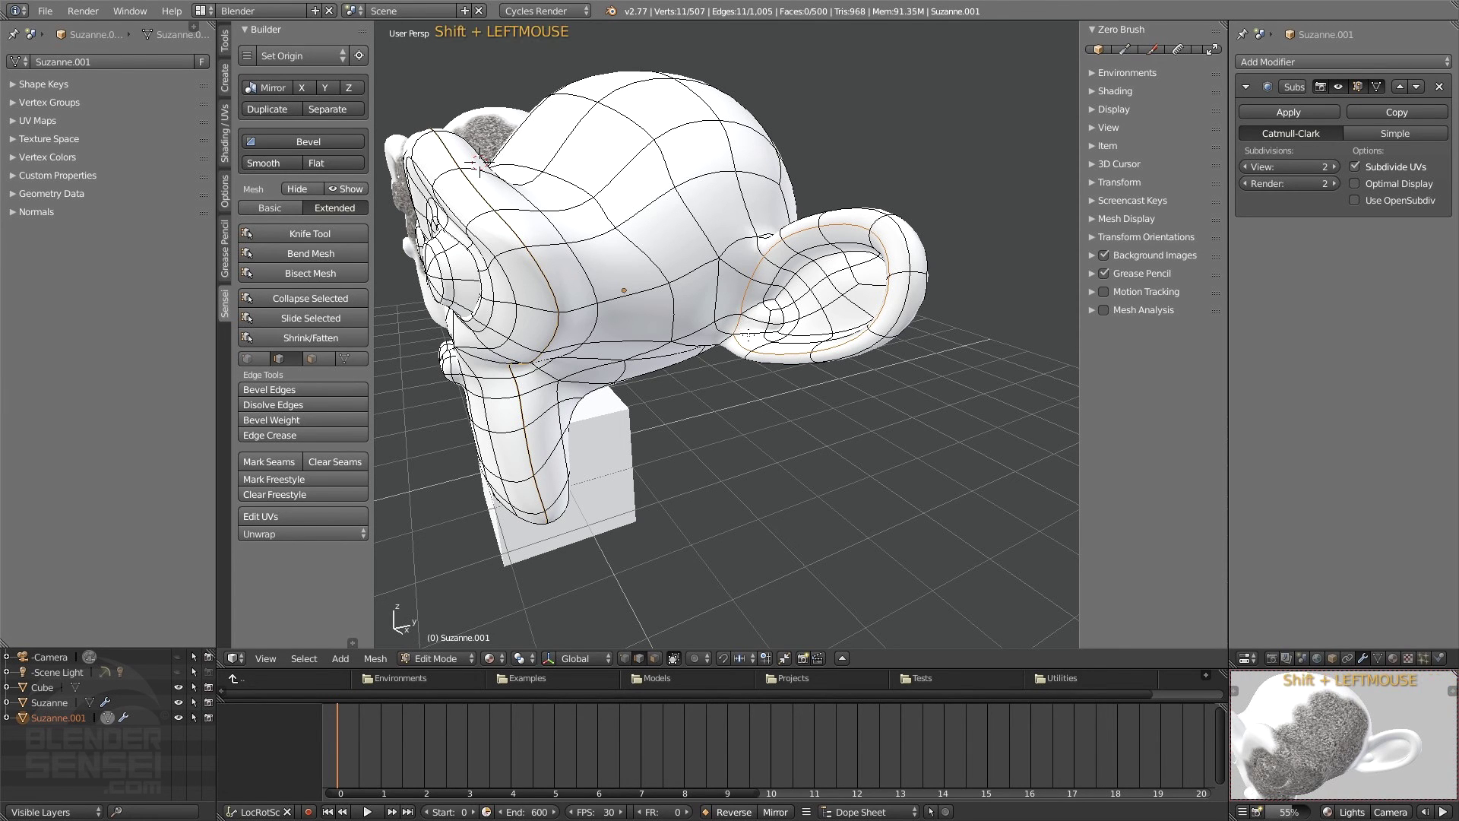
Step: Add the matching inner-rim edge loop of the opposite ear to the selection, closing its gap at the base
{"action": "middle_click_drag", "start_coordinate": [753, 341], "coordinate": [863, 318], "text": "ctrl"}
{"action": "scroll", "coordinate": [770, 326], "scroll_direction": "down", "scroll_amount": 4}
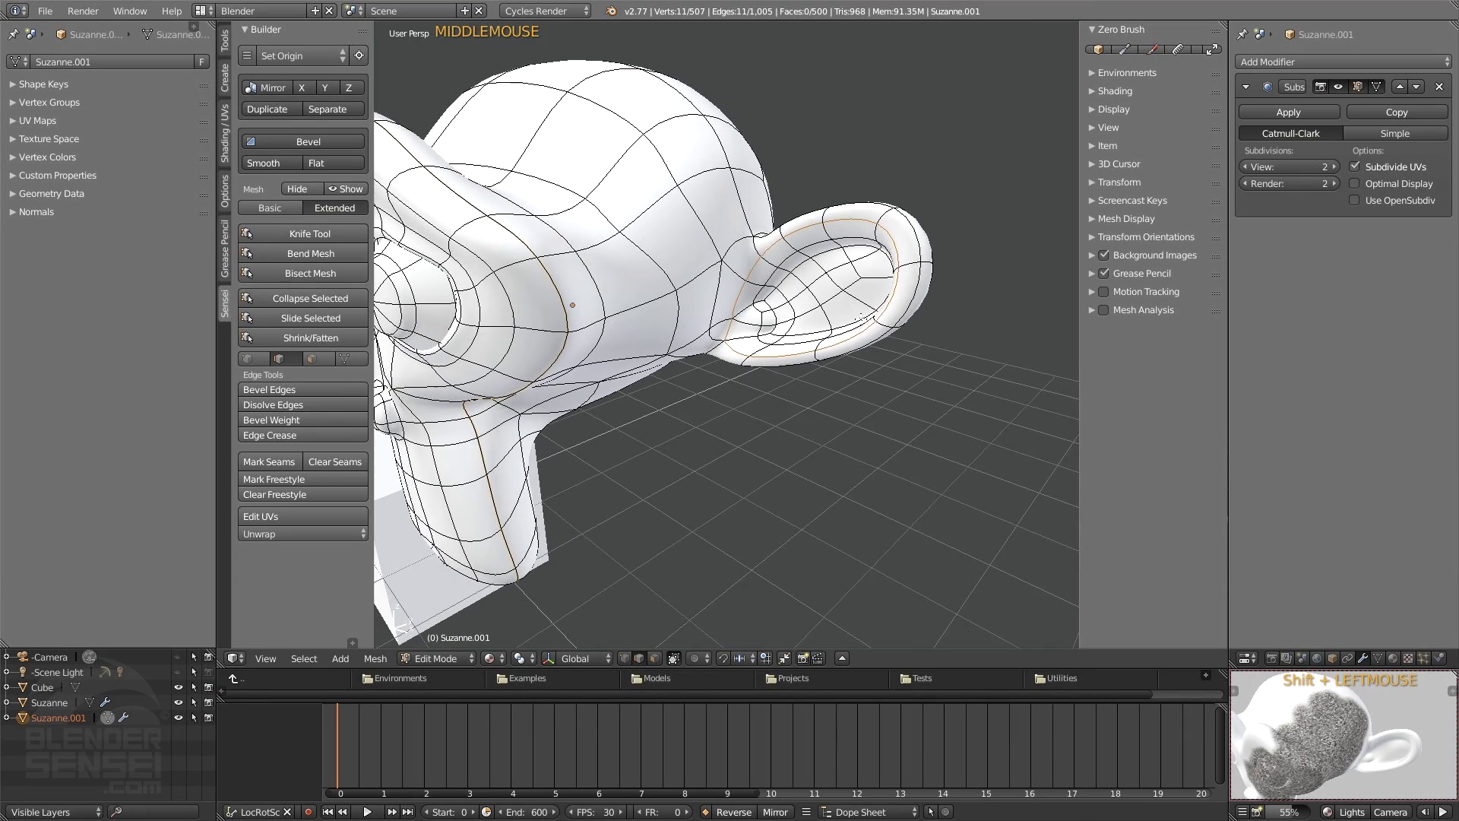
{"action": "middle_click_drag", "start_coordinate": [756, 347], "coordinate": [882, 334], "text": "shift"}
{"action": "middle_click_drag", "start_coordinate": [661, 334], "coordinate": [506, 313]}
{"action": "scroll", "coordinate": [832, 316], "scroll_direction": "down", "scroll_amount": 2}
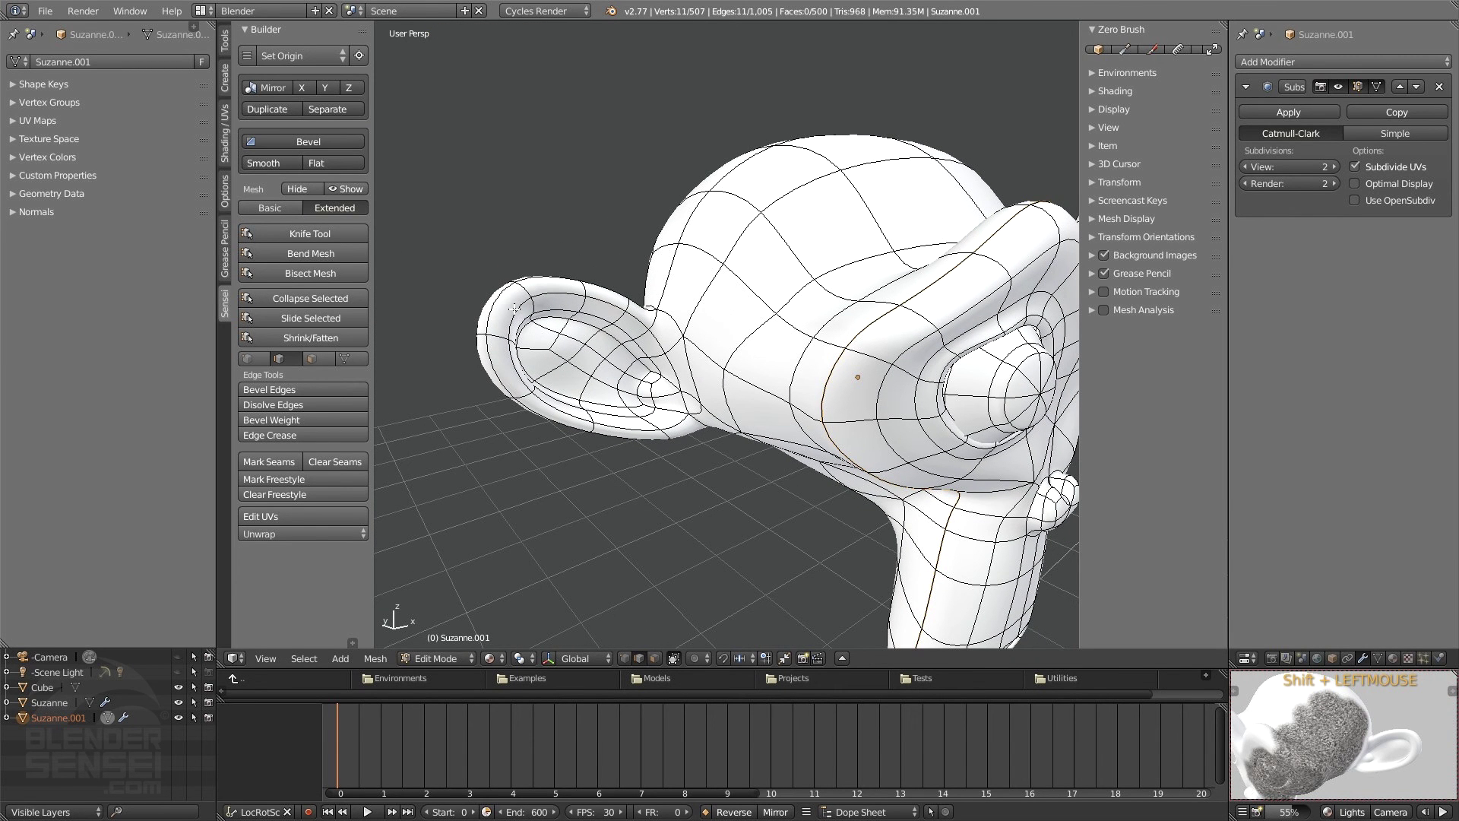
{"action": "left_click", "coordinate": [514, 308], "text": "alt+shift"}
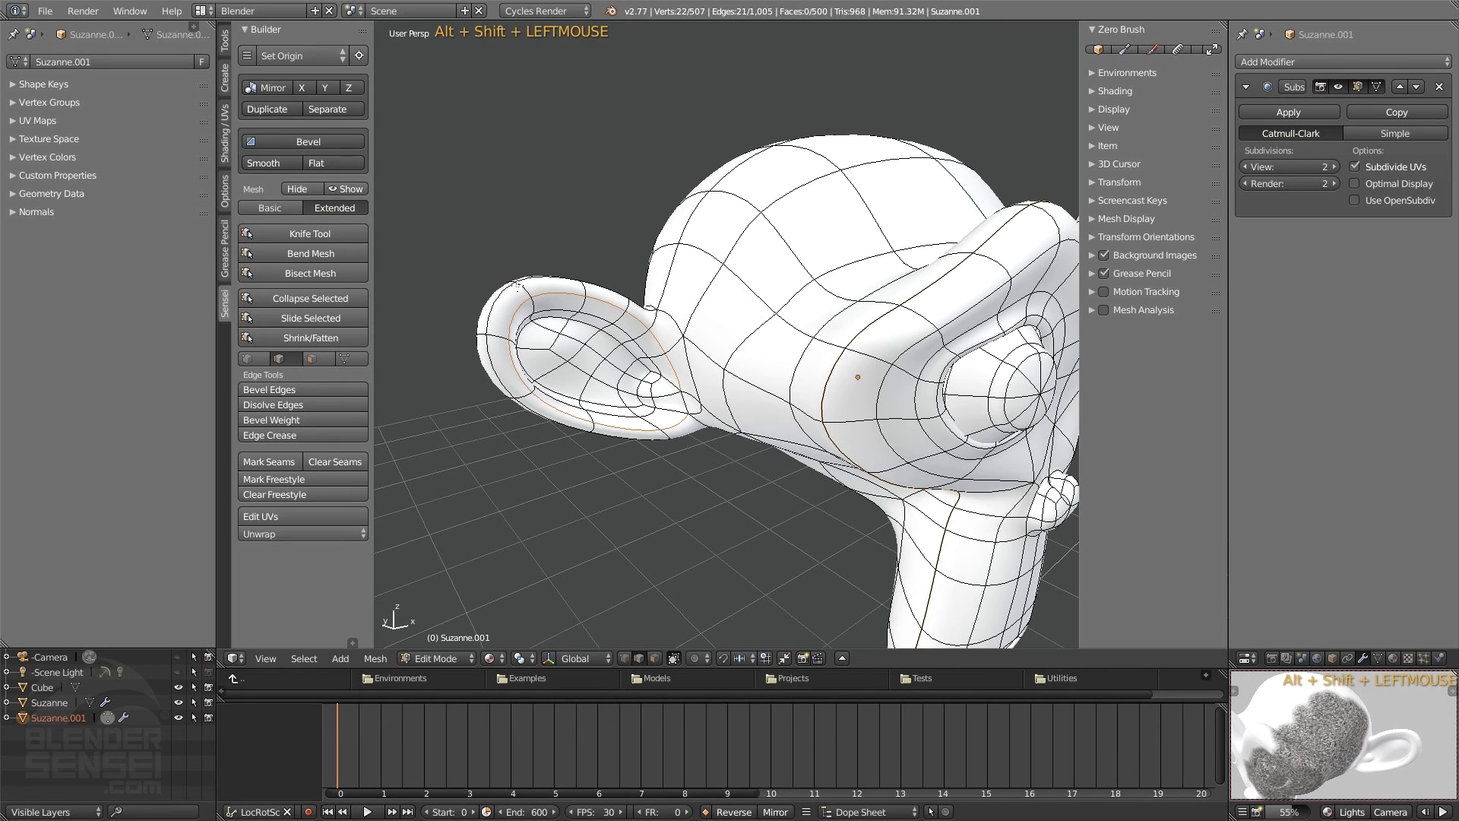
{"action": "middle_click_drag", "start_coordinate": [698, 401], "coordinate": [677, 437]}
{"action": "left_click", "coordinate": [702, 412], "text": "shift"}
Step: Check the selected loops on both ears in wireframe and mark them as seams
{"action": "scroll", "coordinate": [720, 451], "scroll_direction": "down", "scroll_amount": 5}
{"action": "key", "text": "z"}
{"action": "mouse_move", "coordinate": [763, 422]}
{"action": "middle_mouse_down"}
{"action": "mouse_move", "coordinate": [795, 427]}
{"action": "mouse_move", "coordinate": [862, 374]}
{"action": "middle_mouse_up"}
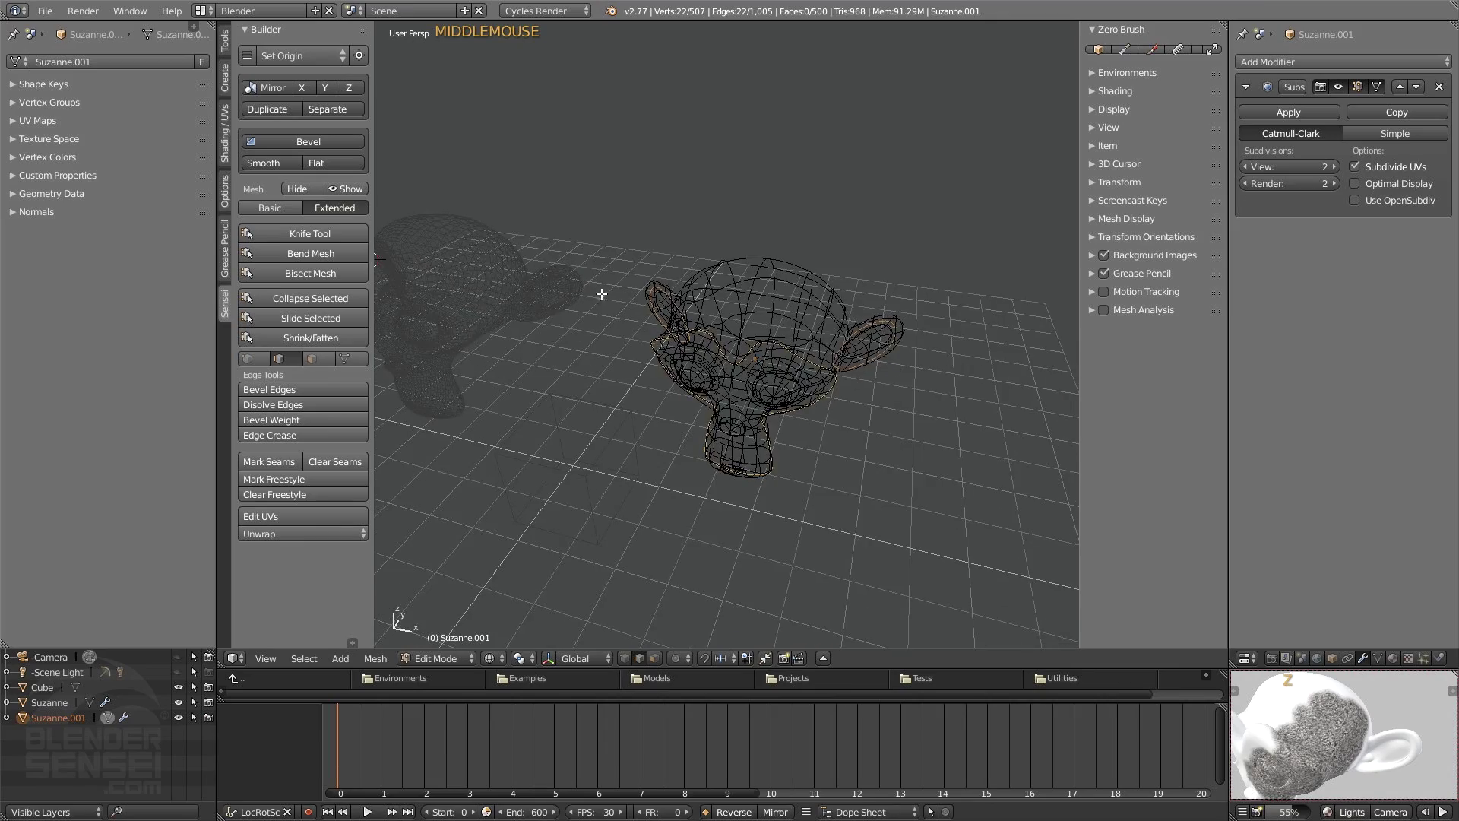
{"action": "mouse_move", "coordinate": [602, 294]}
{"action": "middle_mouse_down"}
{"action": "mouse_move", "coordinate": [760, 342]}
{"action": "mouse_move", "coordinate": [695, 339]}
{"action": "mouse_move", "coordinate": [695, 308]}
{"action": "mouse_move", "coordinate": [695, 323]}
{"action": "middle_mouse_up"}
{"action": "key", "text": "z"}
{"action": "left_click", "coordinate": [271, 462]}
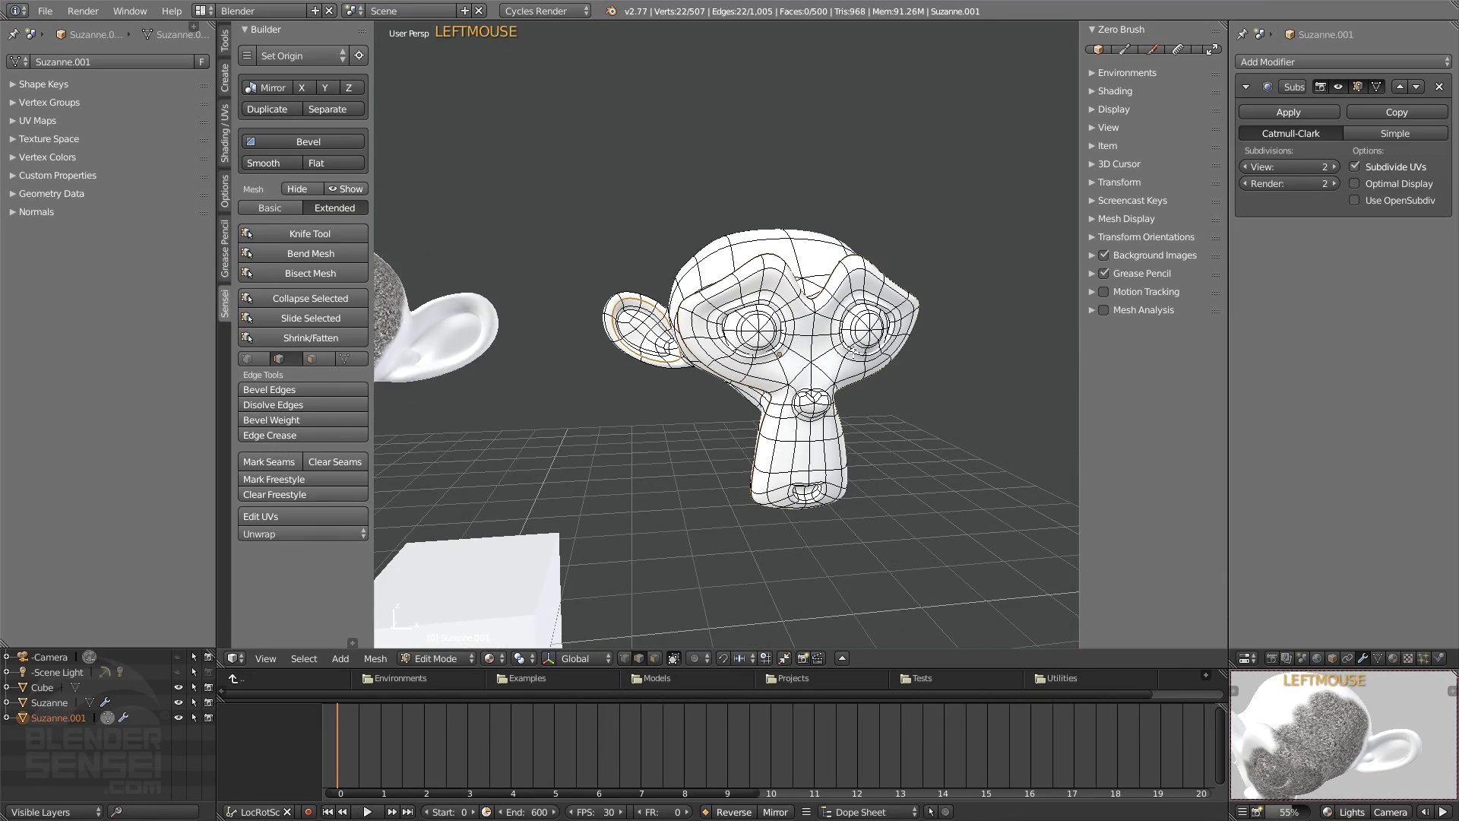
Step: Examine the ear and face seams from several sides and inspect the eyeball geometry from inside the head
{"action": "middle_click_drag", "start_coordinate": [646, 426], "coordinate": [756, 439]}
{"action": "scroll", "coordinate": [756, 438], "scroll_direction": "up", "scroll_amount": 3}
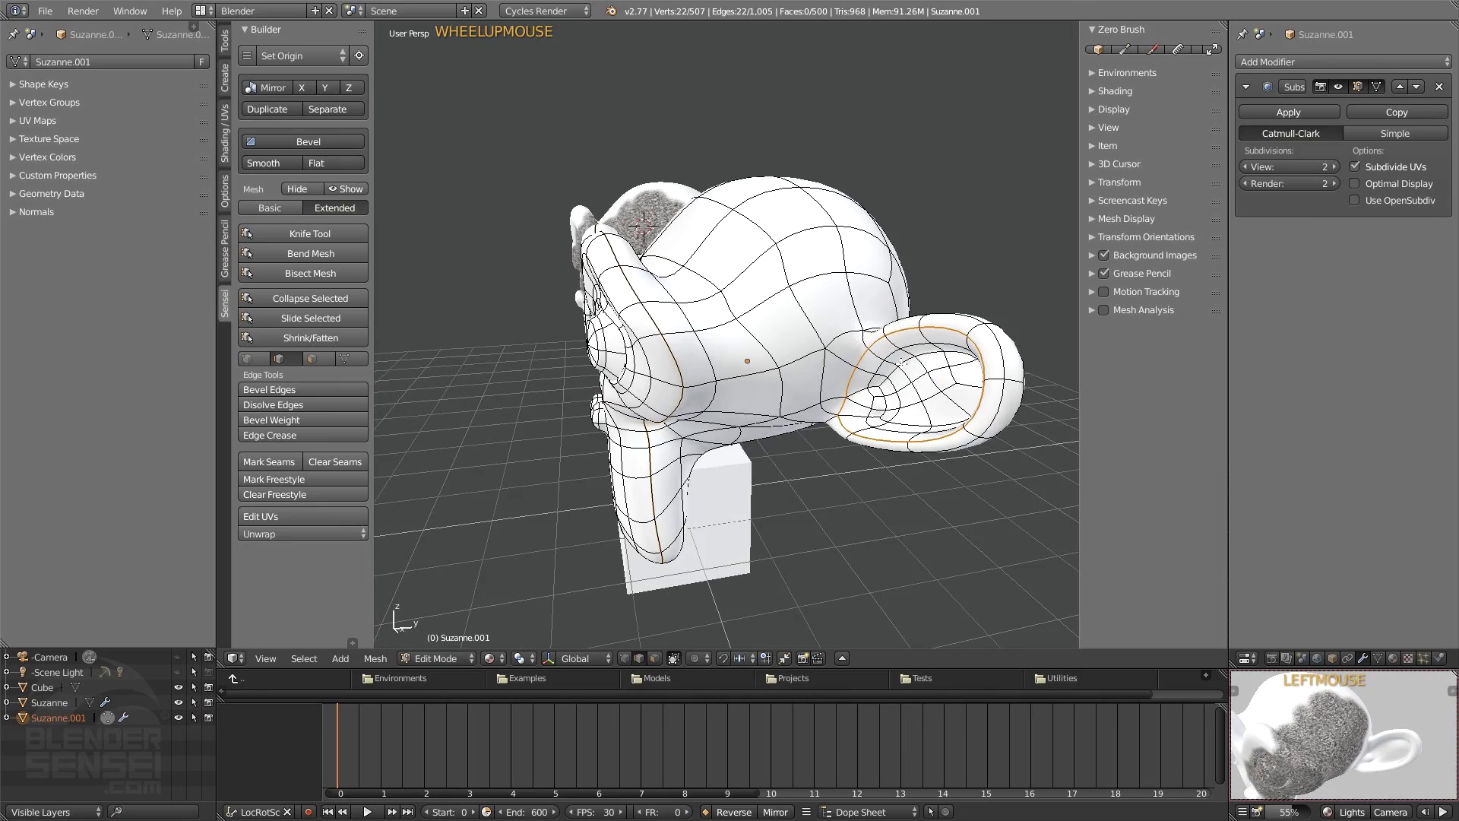
{"action": "middle_click_drag", "start_coordinate": [902, 363], "coordinate": [591, 190]}
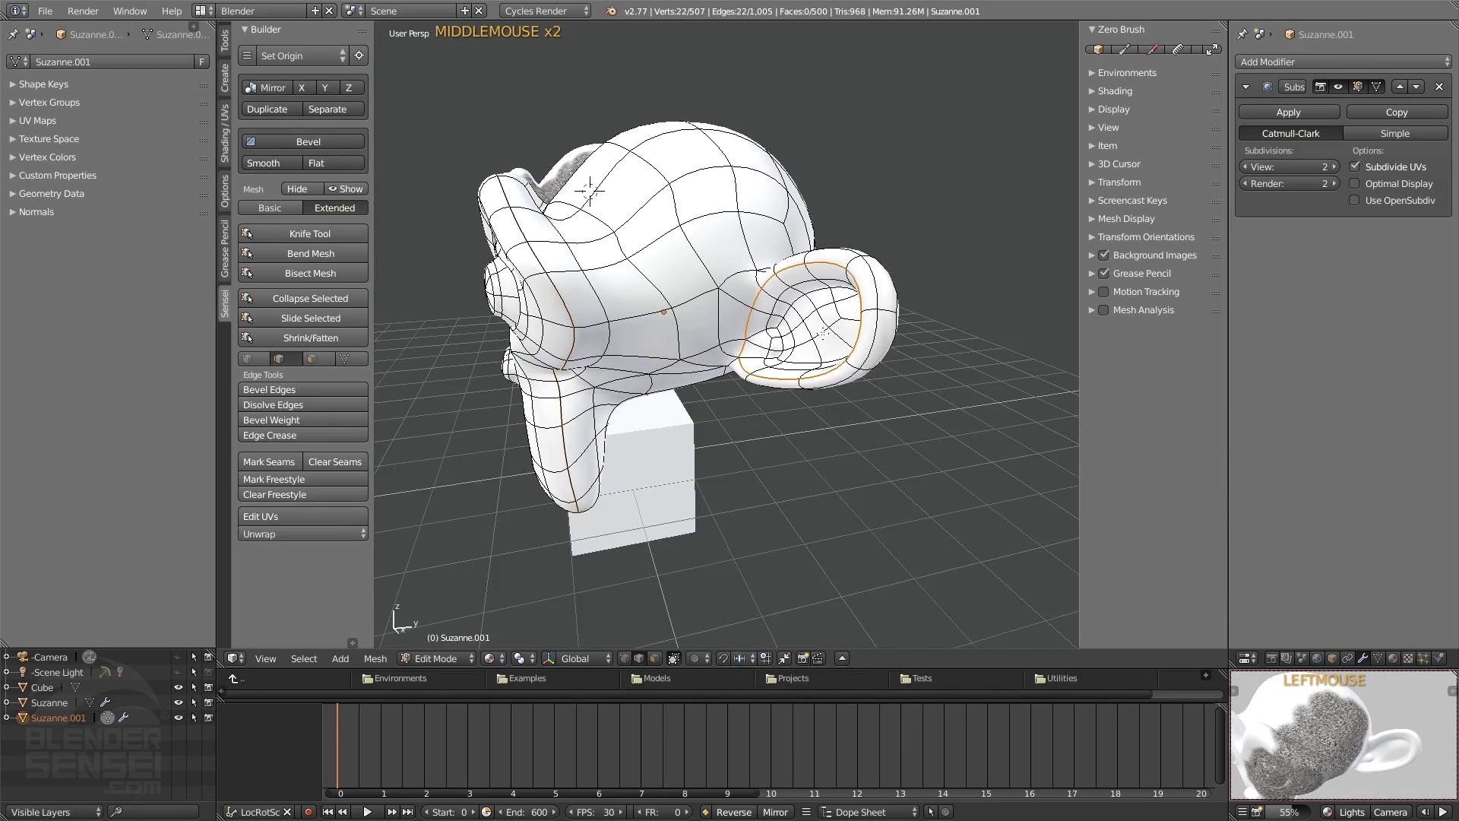
{"action": "middle_click_drag", "start_coordinate": [792, 357], "coordinate": [882, 380]}
{"action": "middle_click_drag", "start_coordinate": [760, 426], "coordinate": [776, 304], "text": "ctrl"}
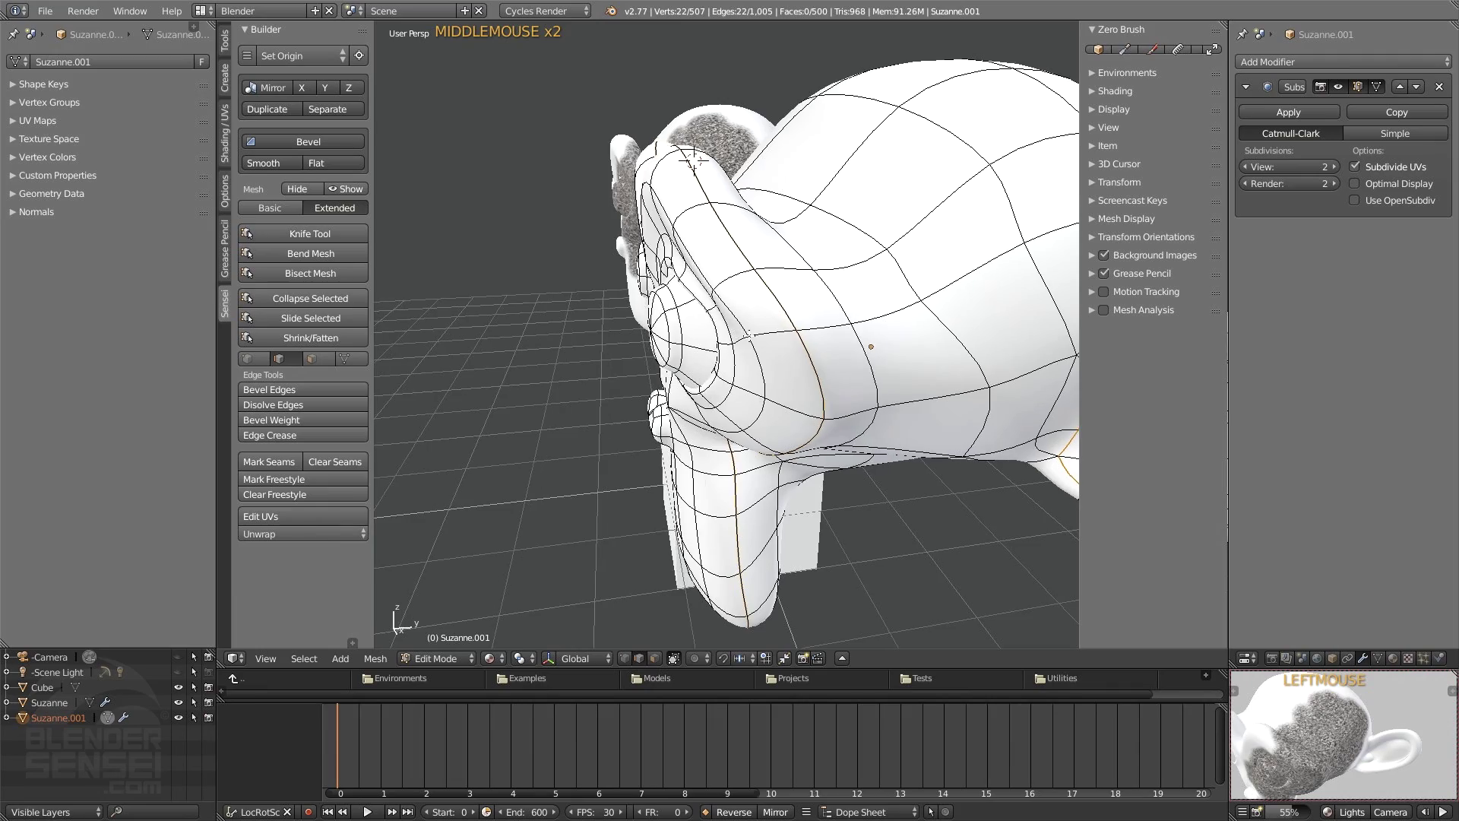
{"action": "middle_click_drag", "start_coordinate": [748, 335], "coordinate": [772, 199]}
{"action": "middle_click_drag", "start_coordinate": [821, 281], "coordinate": [884, 321]}
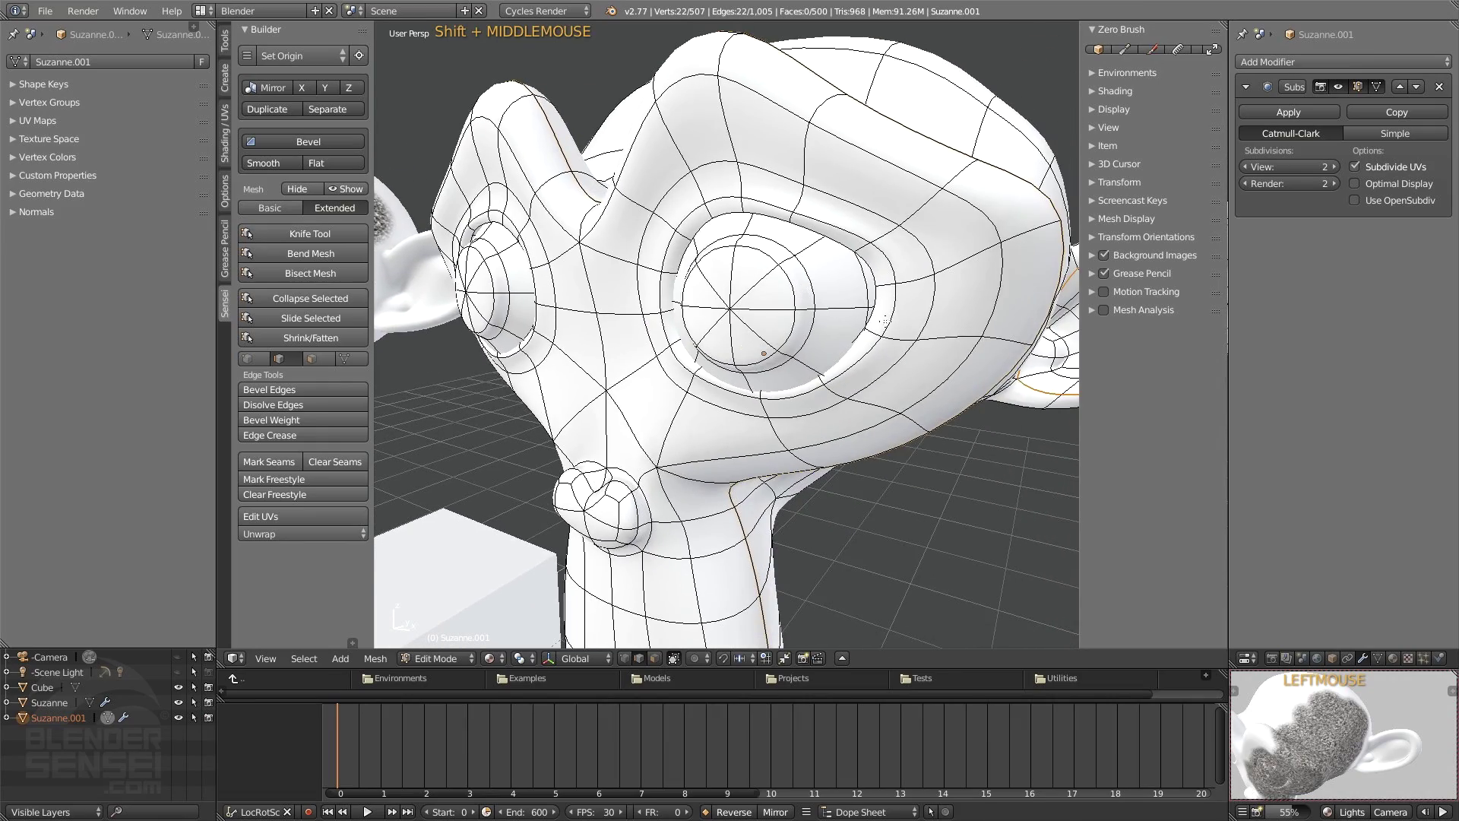
{"action": "middle_click_drag", "start_coordinate": [830, 258], "coordinate": [660, 313]}
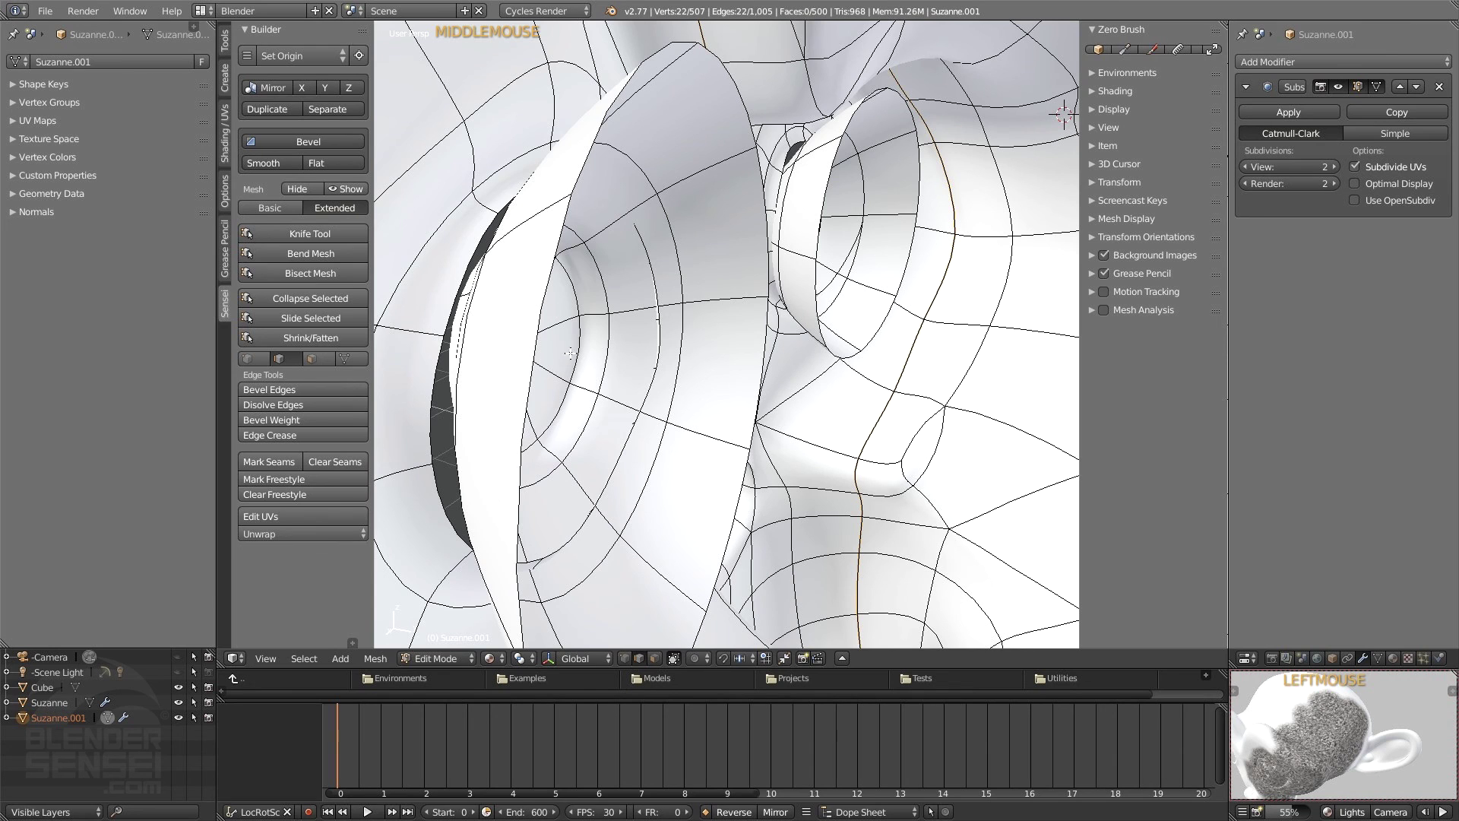
{"action": "middle_click_drag", "start_coordinate": [570, 354], "coordinate": [642, 205], "text": "shift"}
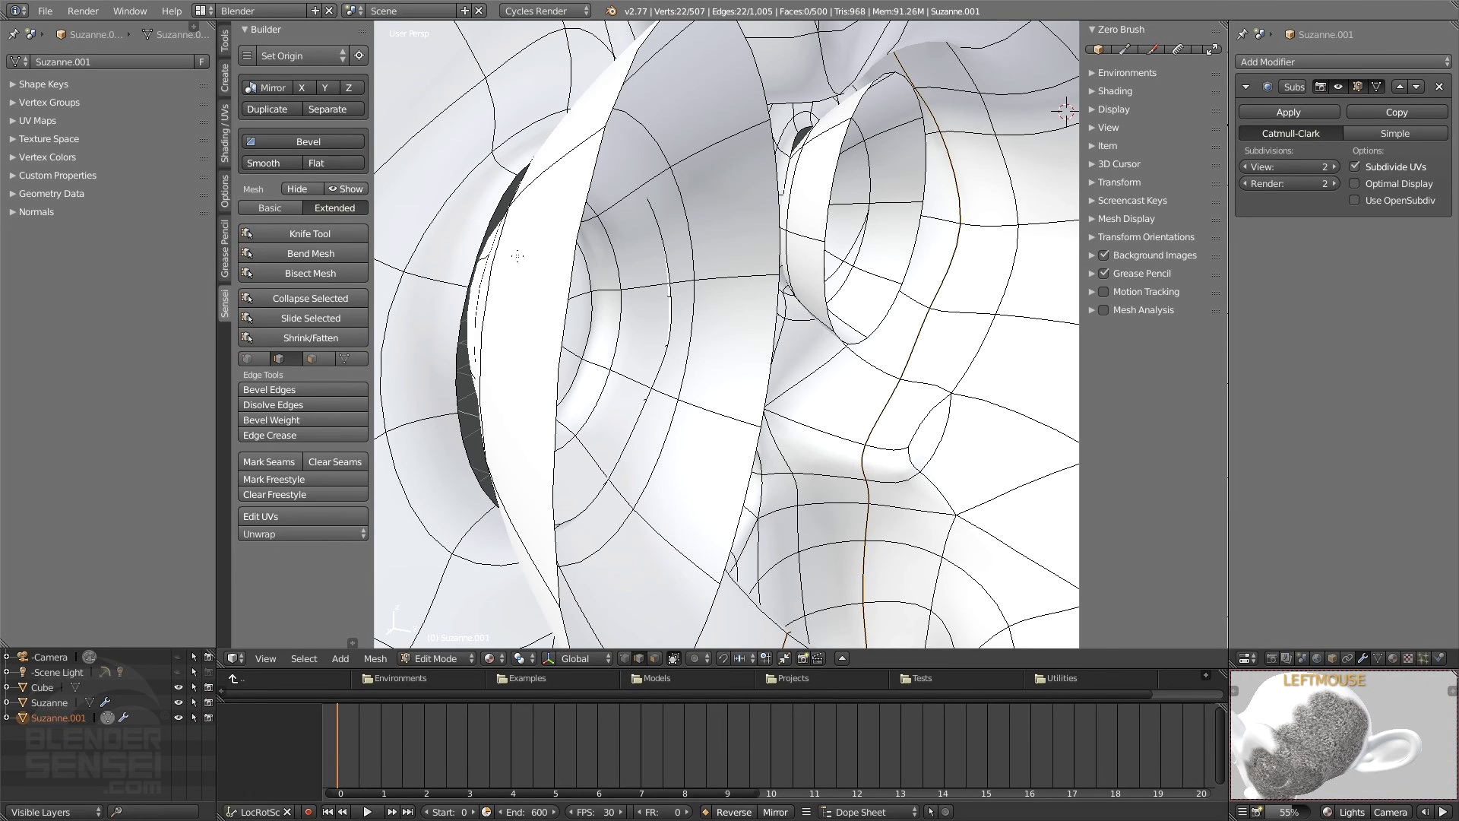
{"action": "left_click", "coordinate": [467, 202]}
{"action": "left_click", "coordinate": [460, 196]}
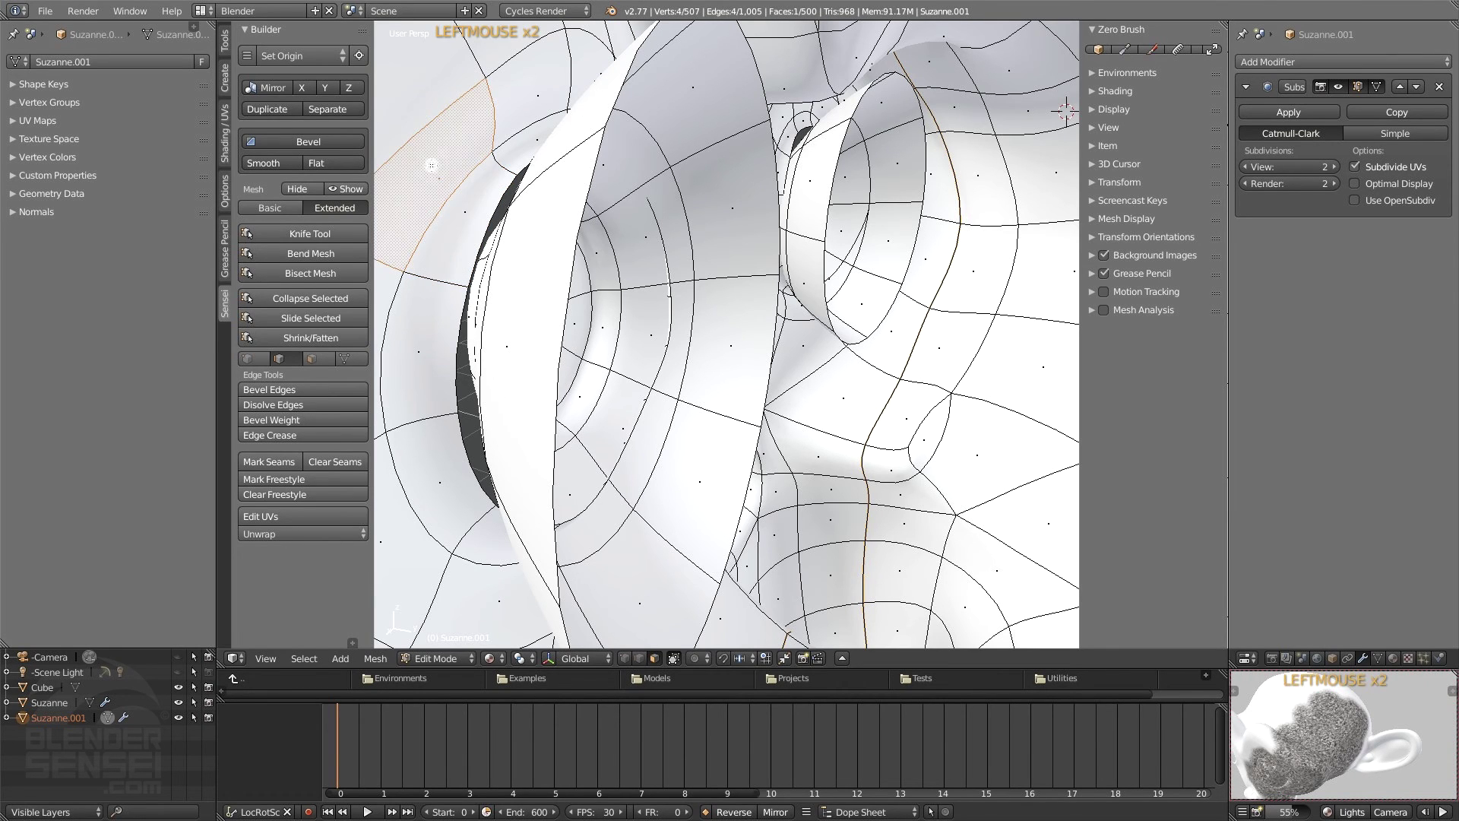
{"action": "left_click", "coordinate": [454, 190]}
{"action": "left_click", "coordinate": [451, 186]}
{"action": "left_click", "coordinate": [472, 198]}
{"action": "left_click", "coordinate": [494, 210]}
{"action": "left_click", "coordinate": [427, 99]}
{"action": "left_click", "coordinate": [438, 123]}
{"action": "key", "text": "ctrl+Tab"}
{"action": "left_click", "coordinate": [463, 109]}
{"action": "key", "text": "g"}
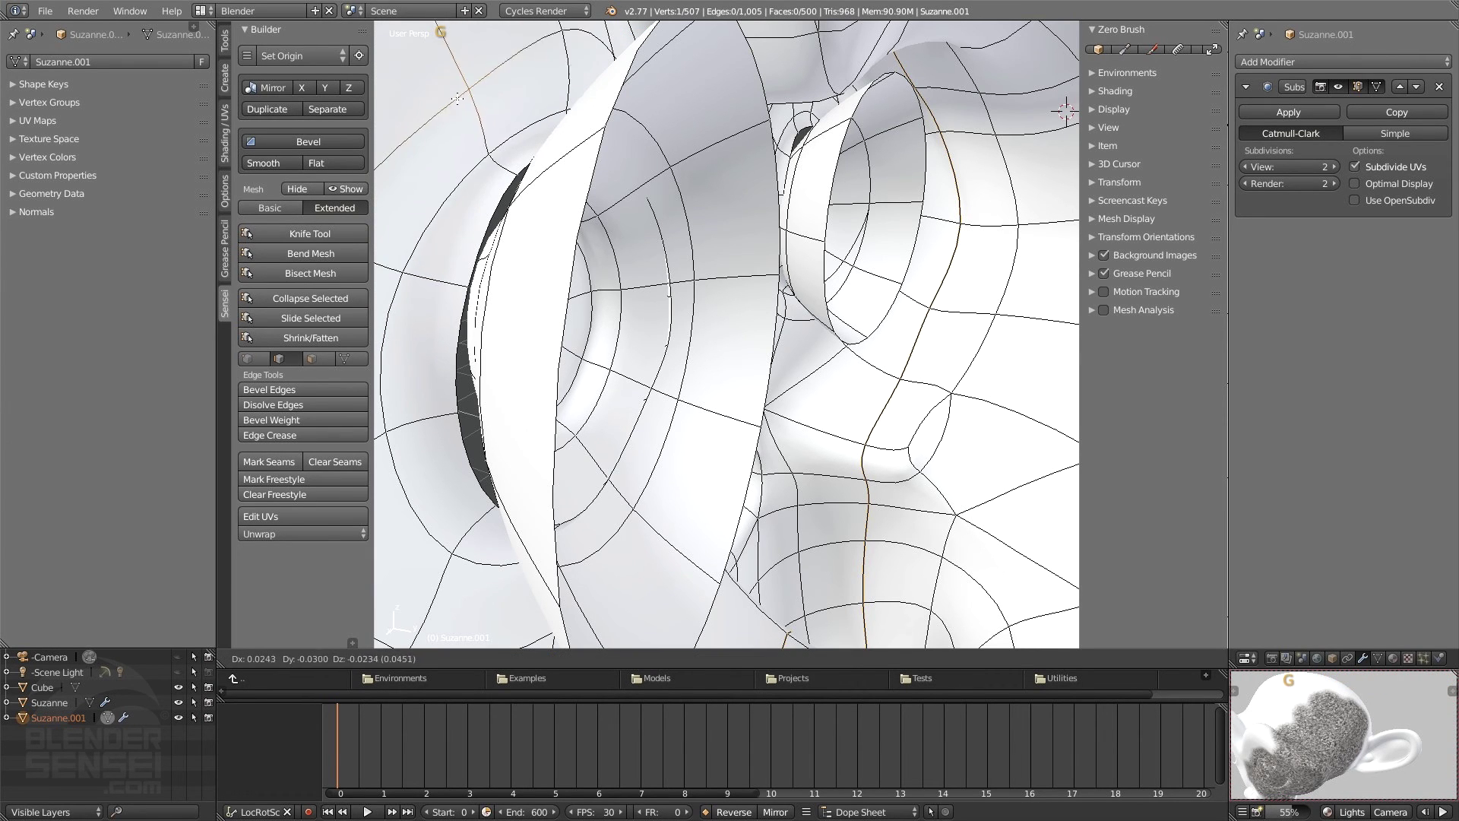
{"action": "left_click", "coordinate": [544, 244]}
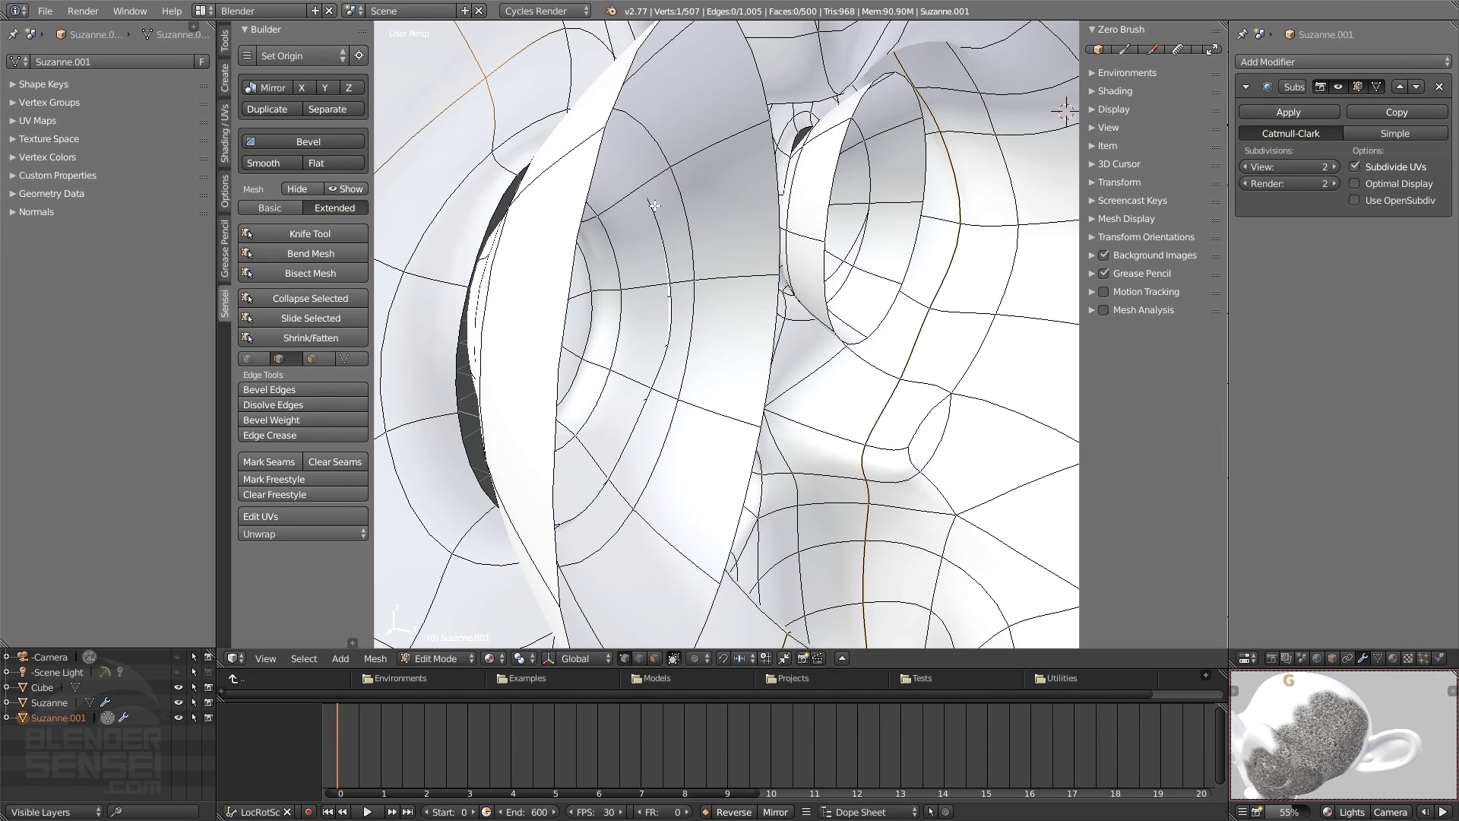
{"action": "key", "text": "space"}
Step: Select the entire seamed monkey mesh and unwrap it with the standard Unwrap operation
{"action": "middle_click_drag", "start_coordinate": [637, 294], "coordinate": [535, 329]}
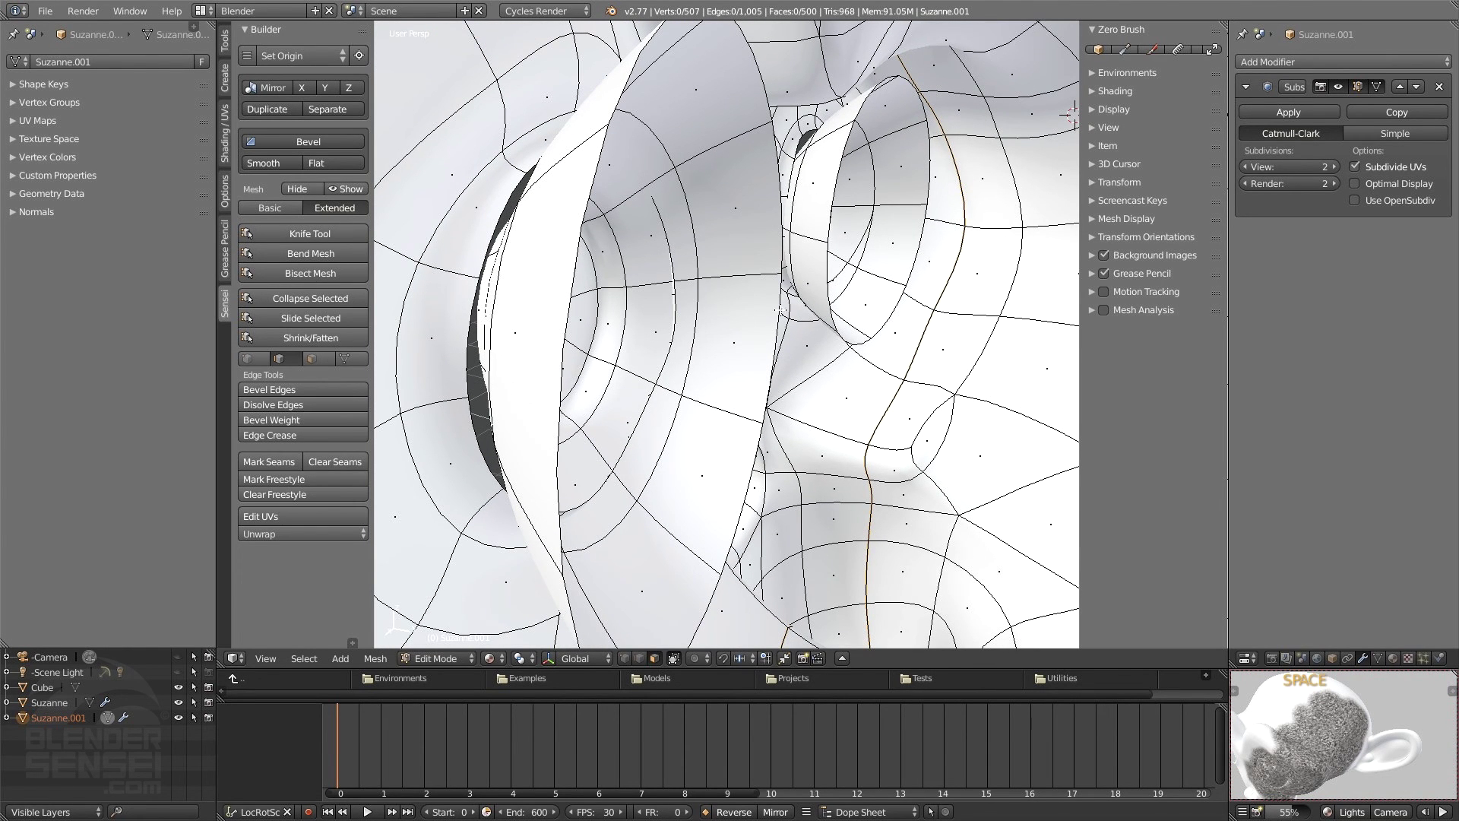
{"action": "scroll", "coordinate": [706, 290], "scroll_direction": "down", "scroll_amount": 8}
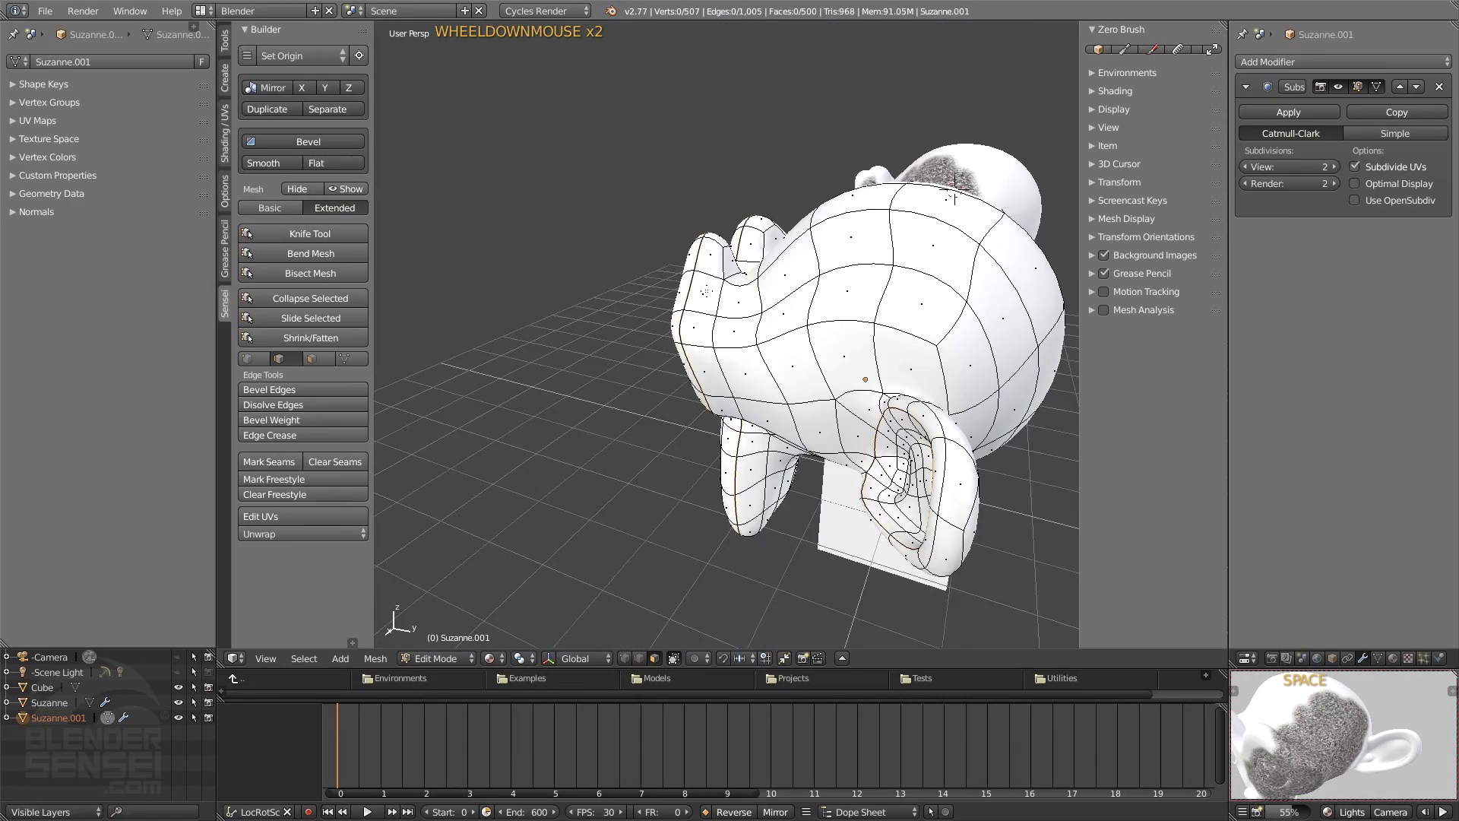
{"action": "middle_click_drag", "start_coordinate": [706, 291], "coordinate": [834, 307]}
{"action": "scroll", "coordinate": [760, 296], "scroll_direction": "up", "scroll_amount": 3}
{"action": "scroll", "coordinate": [833, 307], "scroll_direction": "down", "scroll_amount": 4}
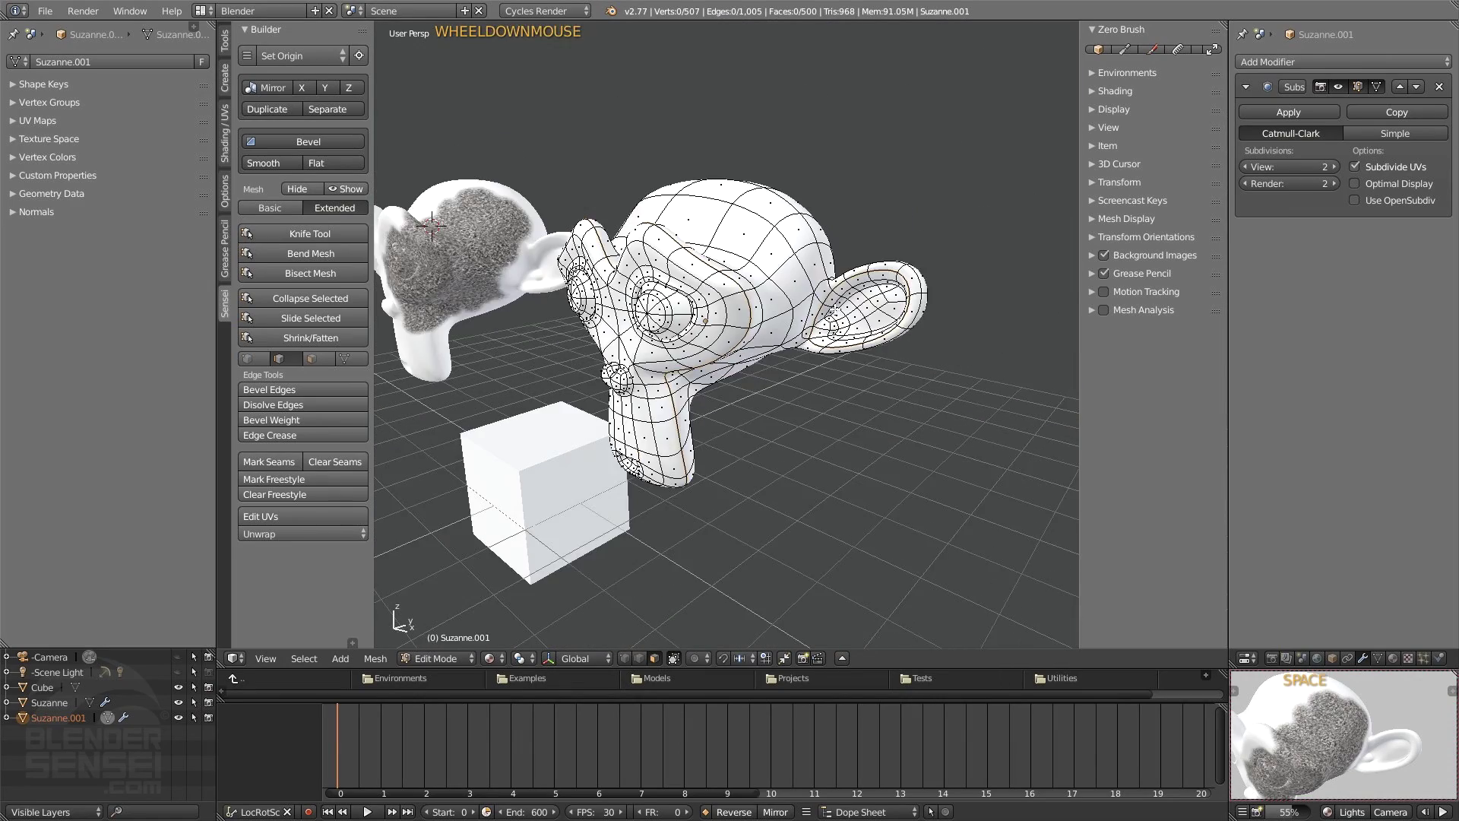
{"action": "scroll", "coordinate": [835, 309], "scroll_direction": "up", "scroll_amount": 4}
{"action": "key", "text": "a"}
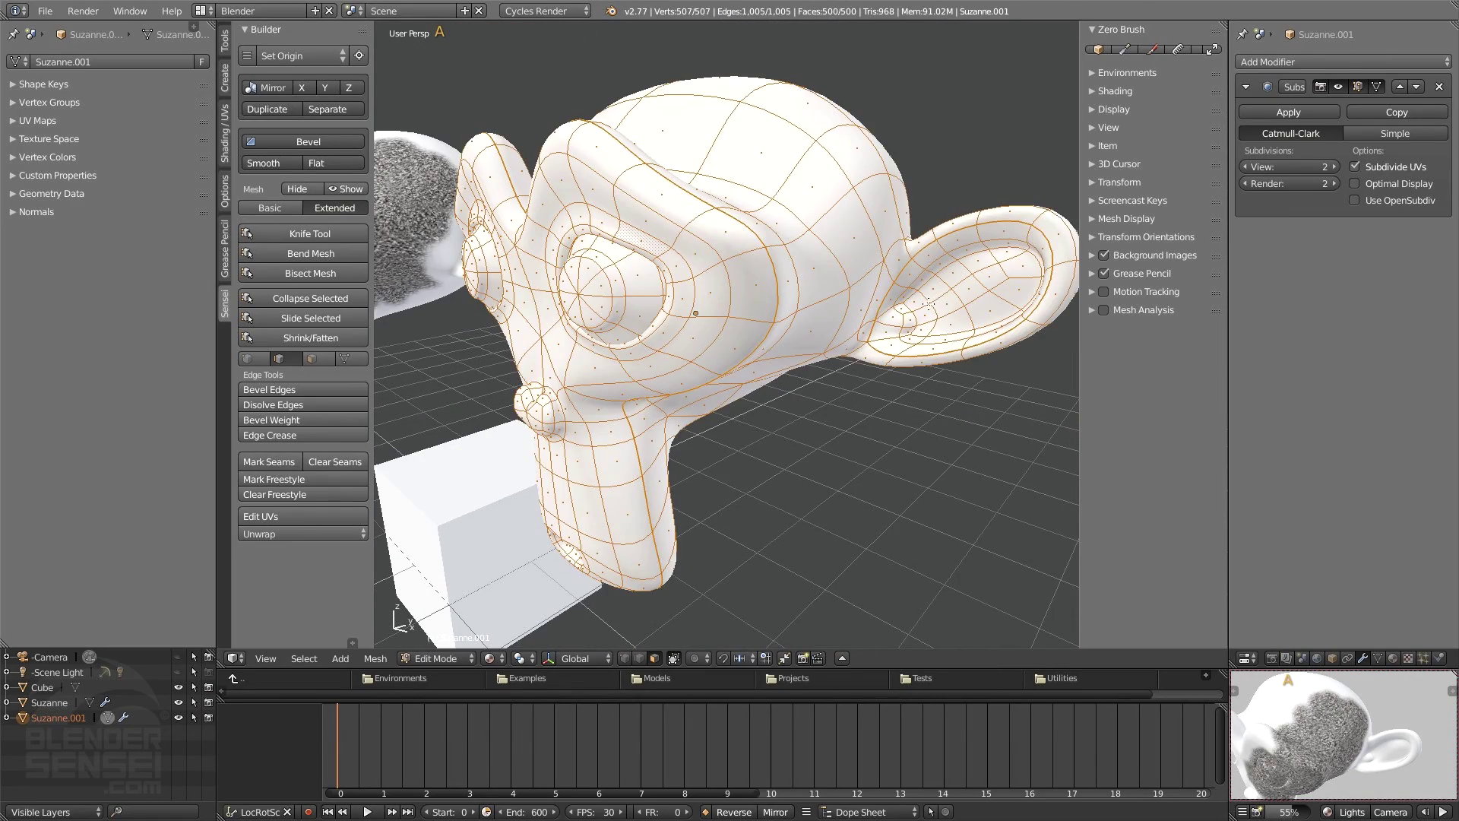
{"action": "key", "text": "u"}
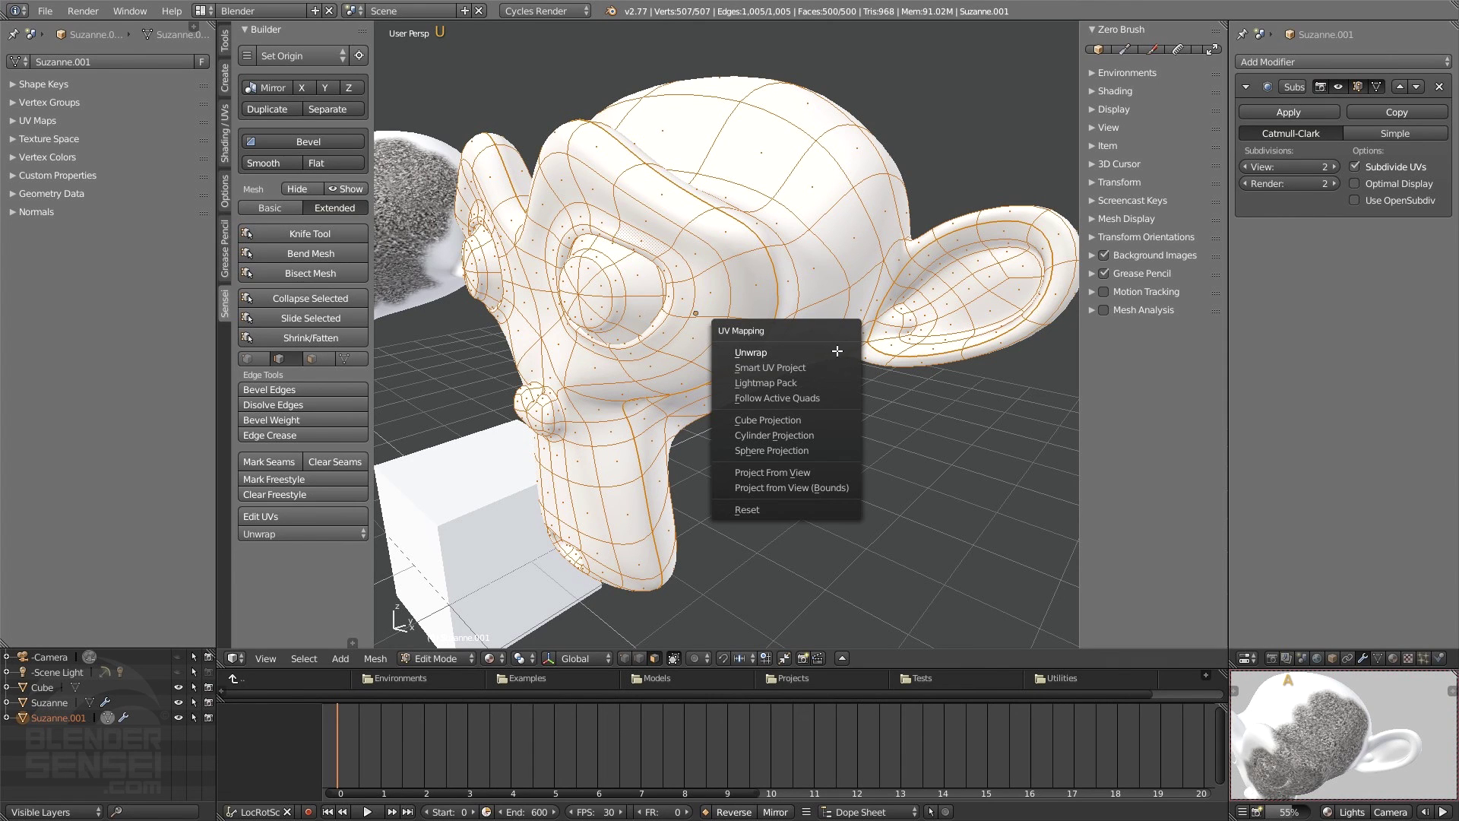
{"action": "left_click", "coordinate": [753, 352]}
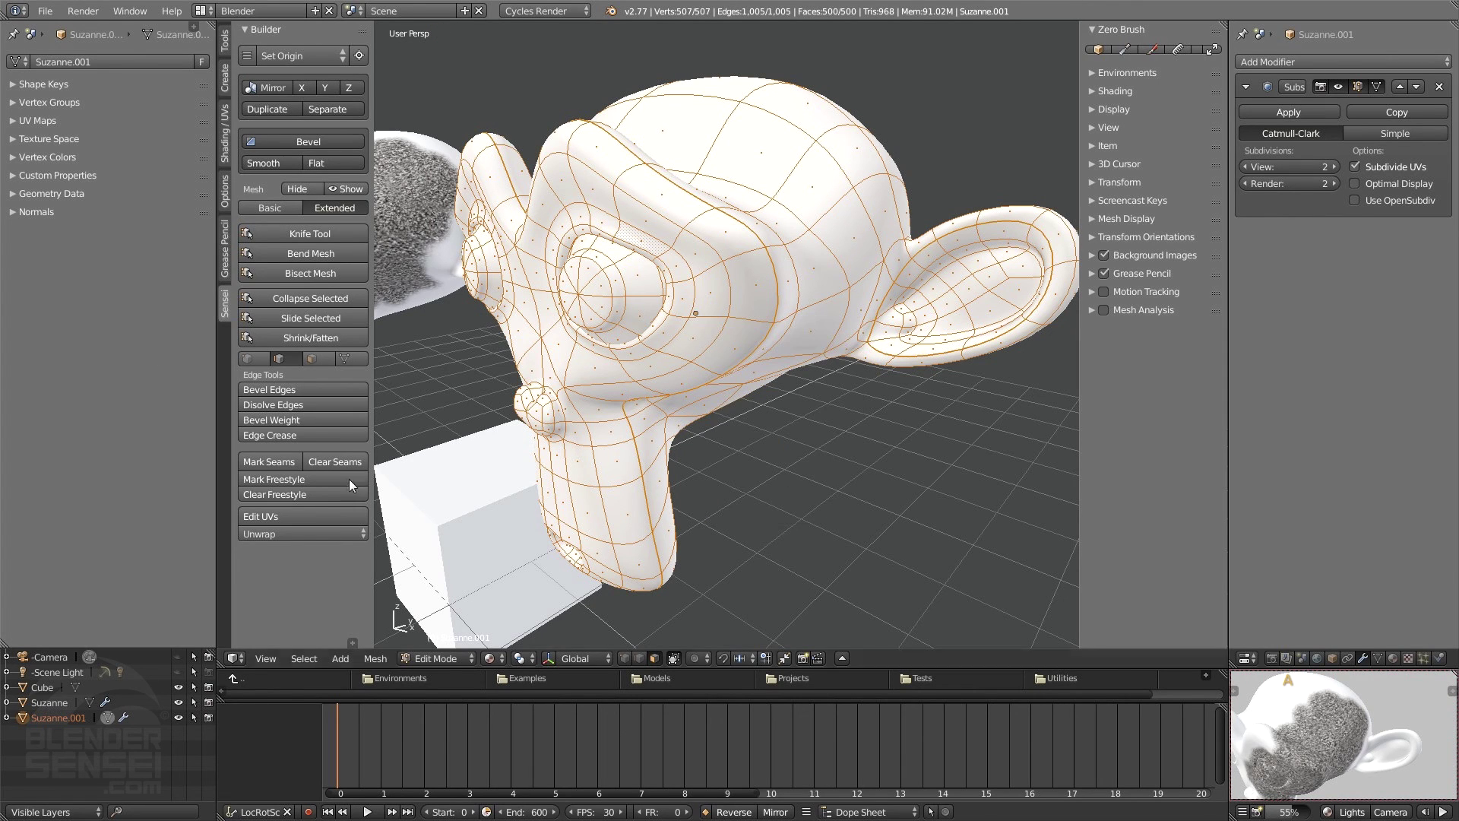
{"action": "left_click", "coordinate": [293, 533]}
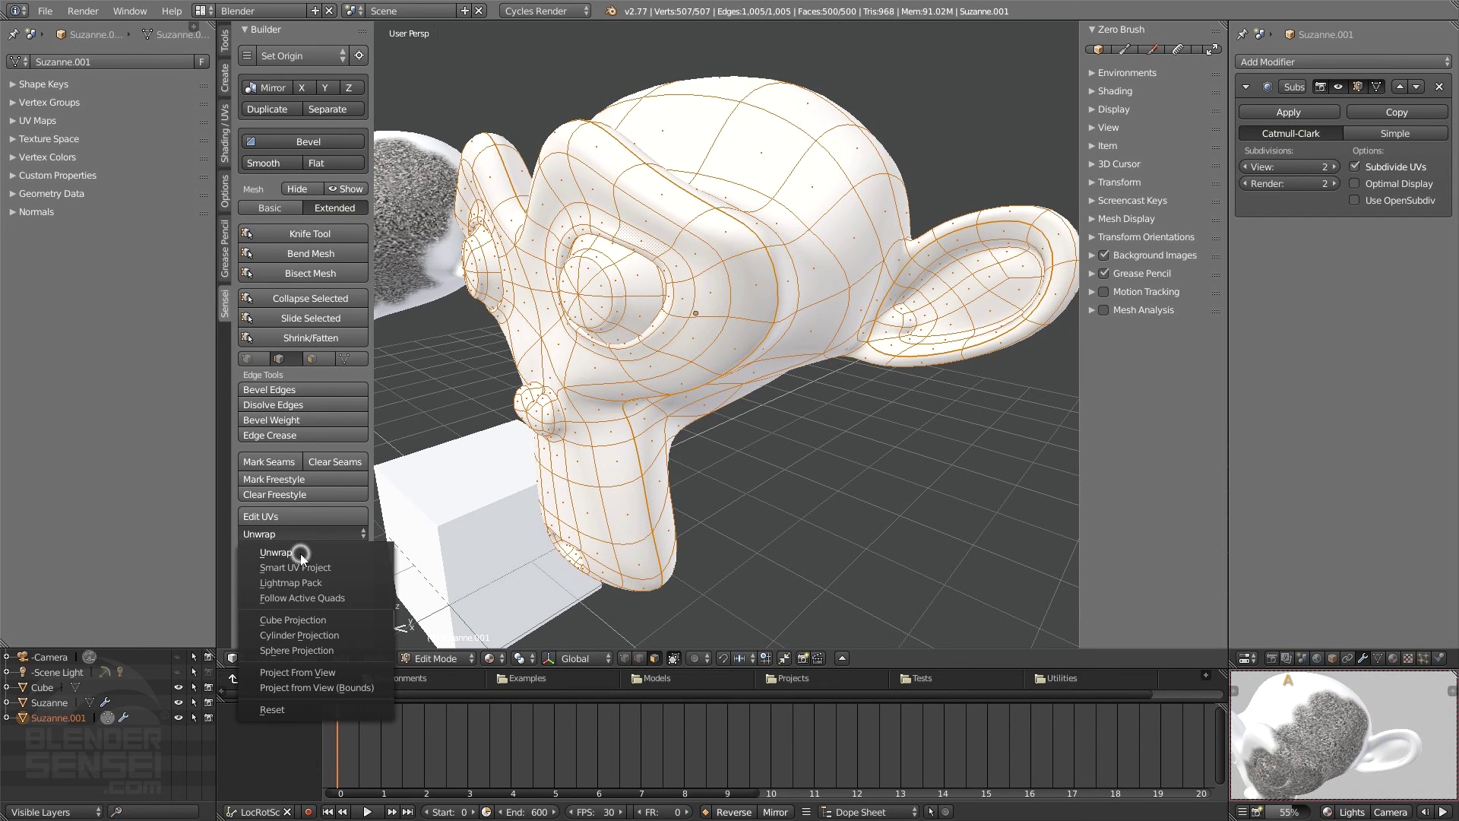
{"action": "left_click", "coordinate": [300, 553]}
Step: Compare the painted and newly unwrapped monkeys, and open the new monkey's UV layout for editing
{"action": "scroll", "coordinate": [752, 434], "scroll_direction": "down", "scroll_amount": 4}
{"action": "scroll", "coordinate": [753, 434], "scroll_direction": "up", "scroll_amount": 1}
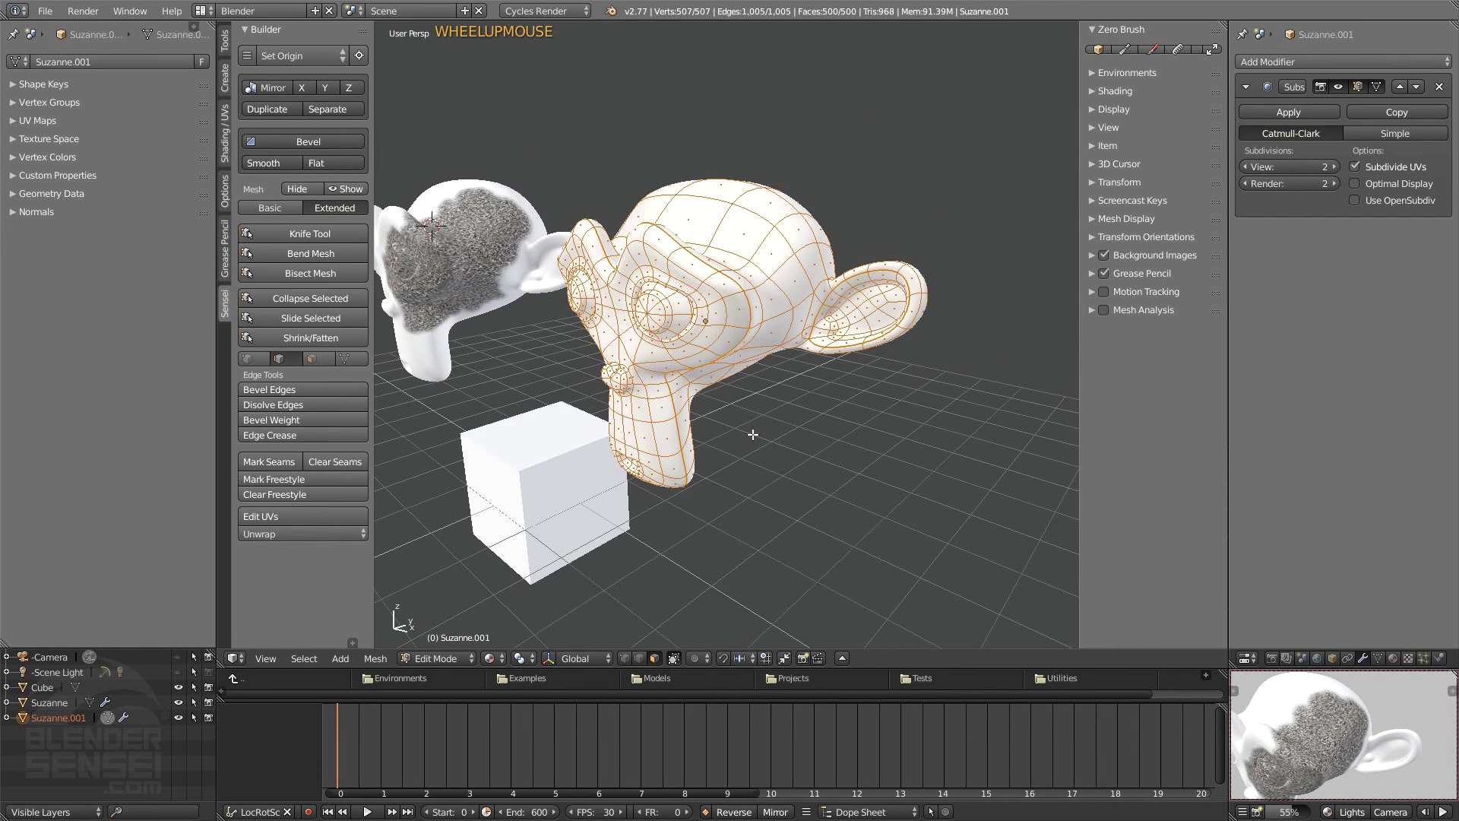
{"action": "middle_click_drag", "start_coordinate": [699, 422], "coordinate": [764, 441], "text": "shift"}
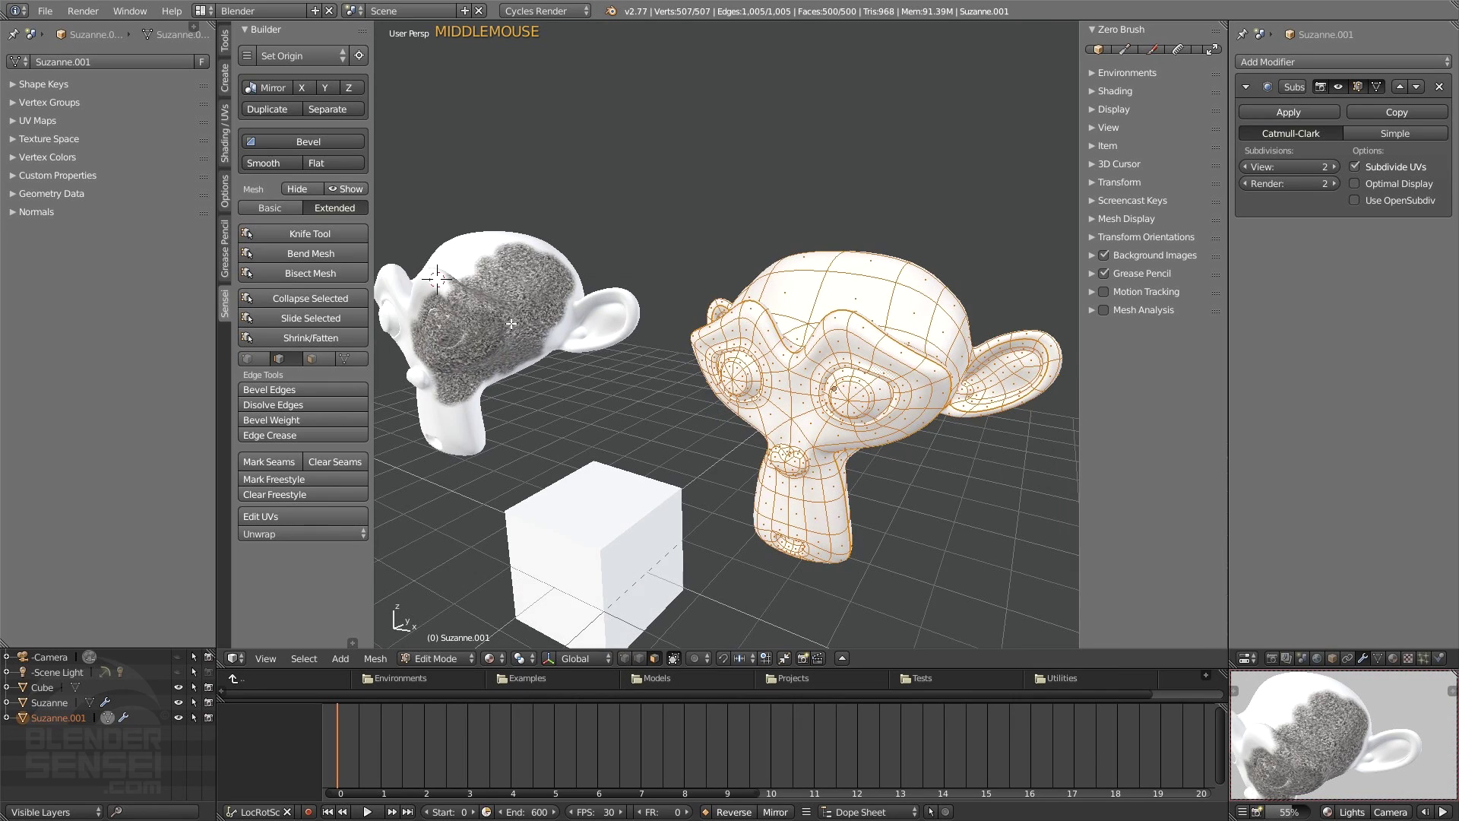
{"action": "middle_click_drag", "start_coordinate": [511, 323], "coordinate": [496, 292]}
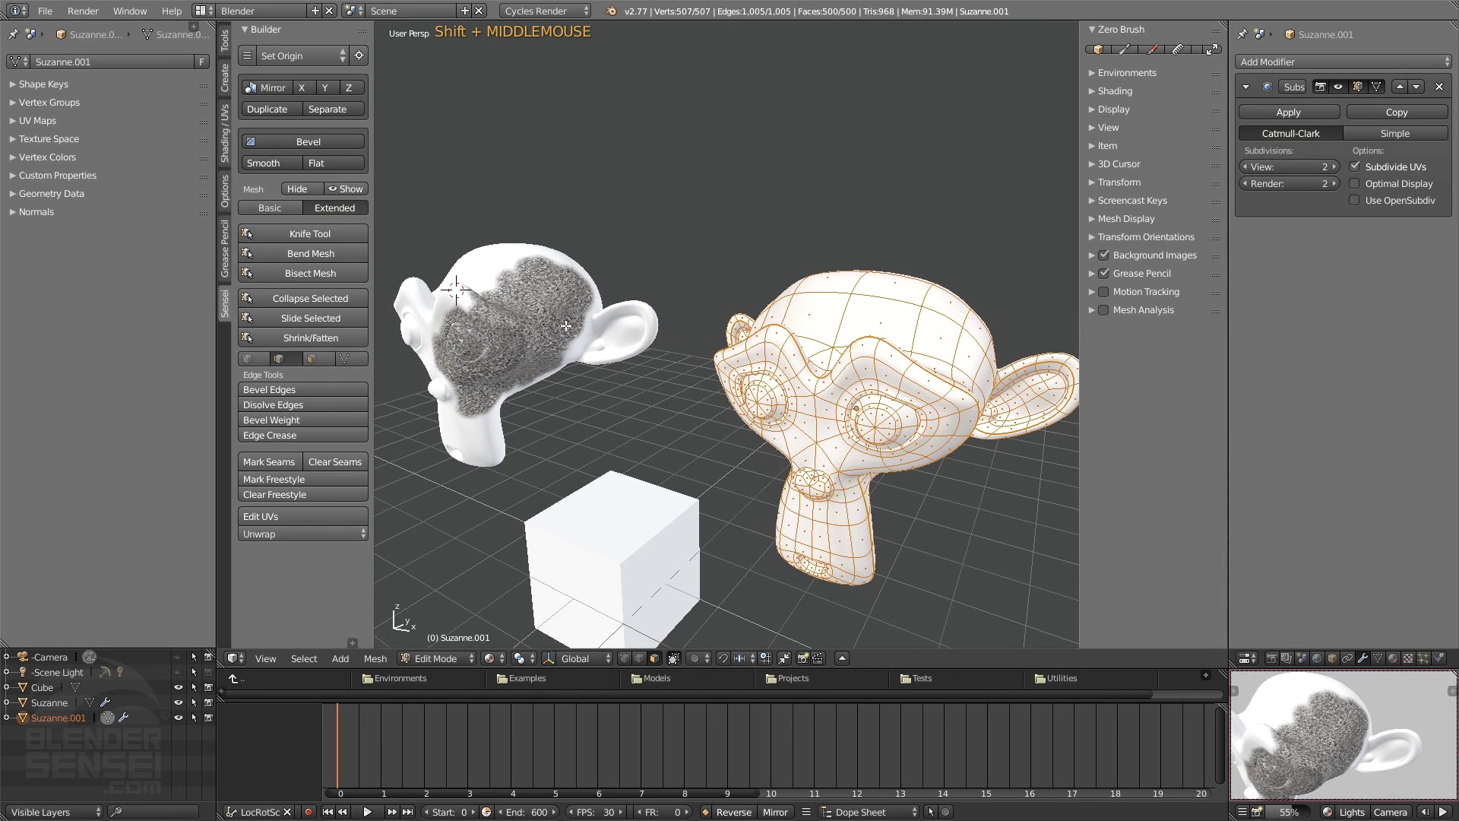
{"action": "middle_click_drag", "start_coordinate": [566, 326], "coordinate": [536, 315], "text": "shift"}
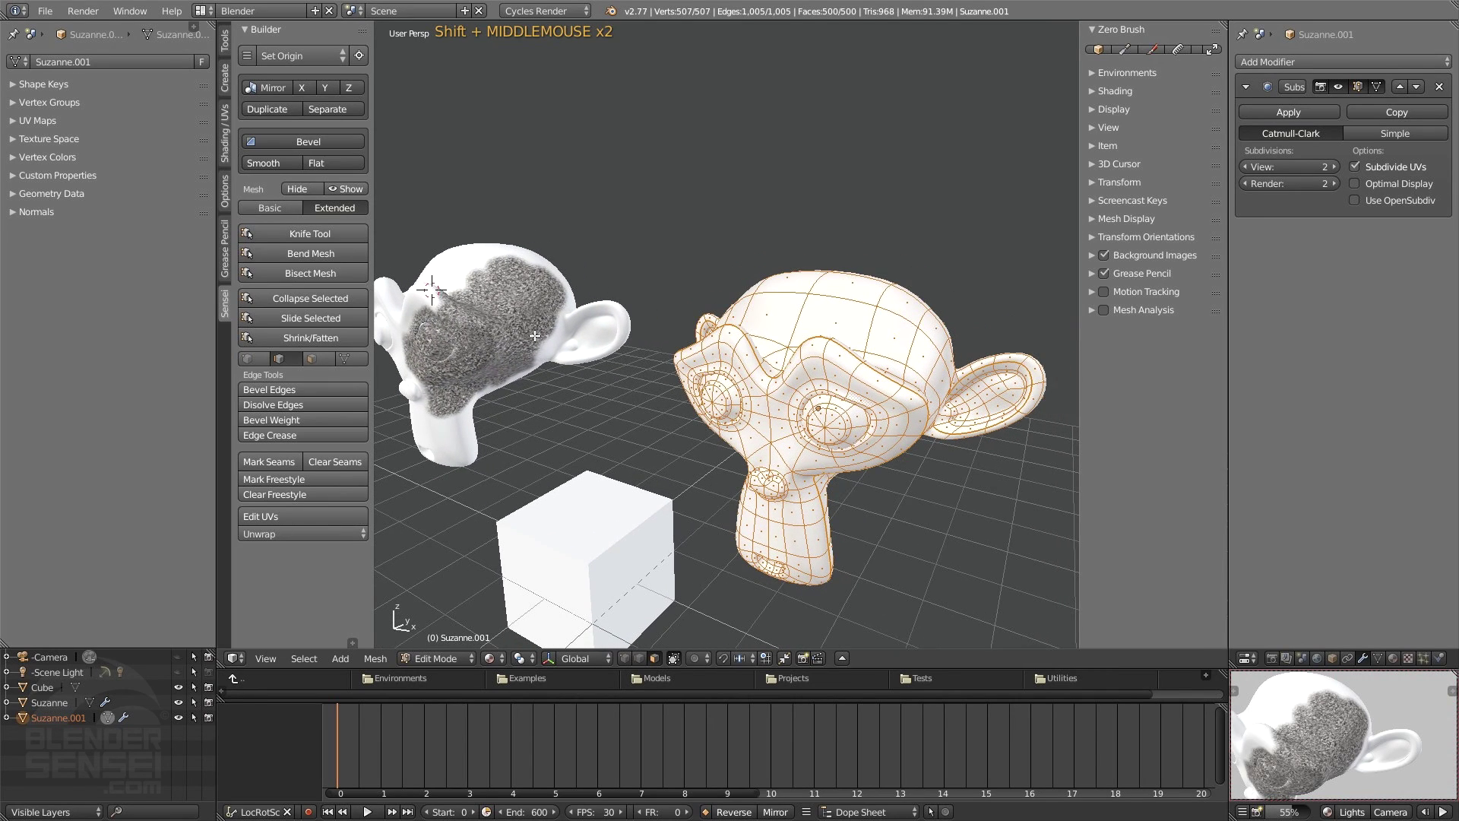
{"action": "left_click", "coordinate": [235, 659]}
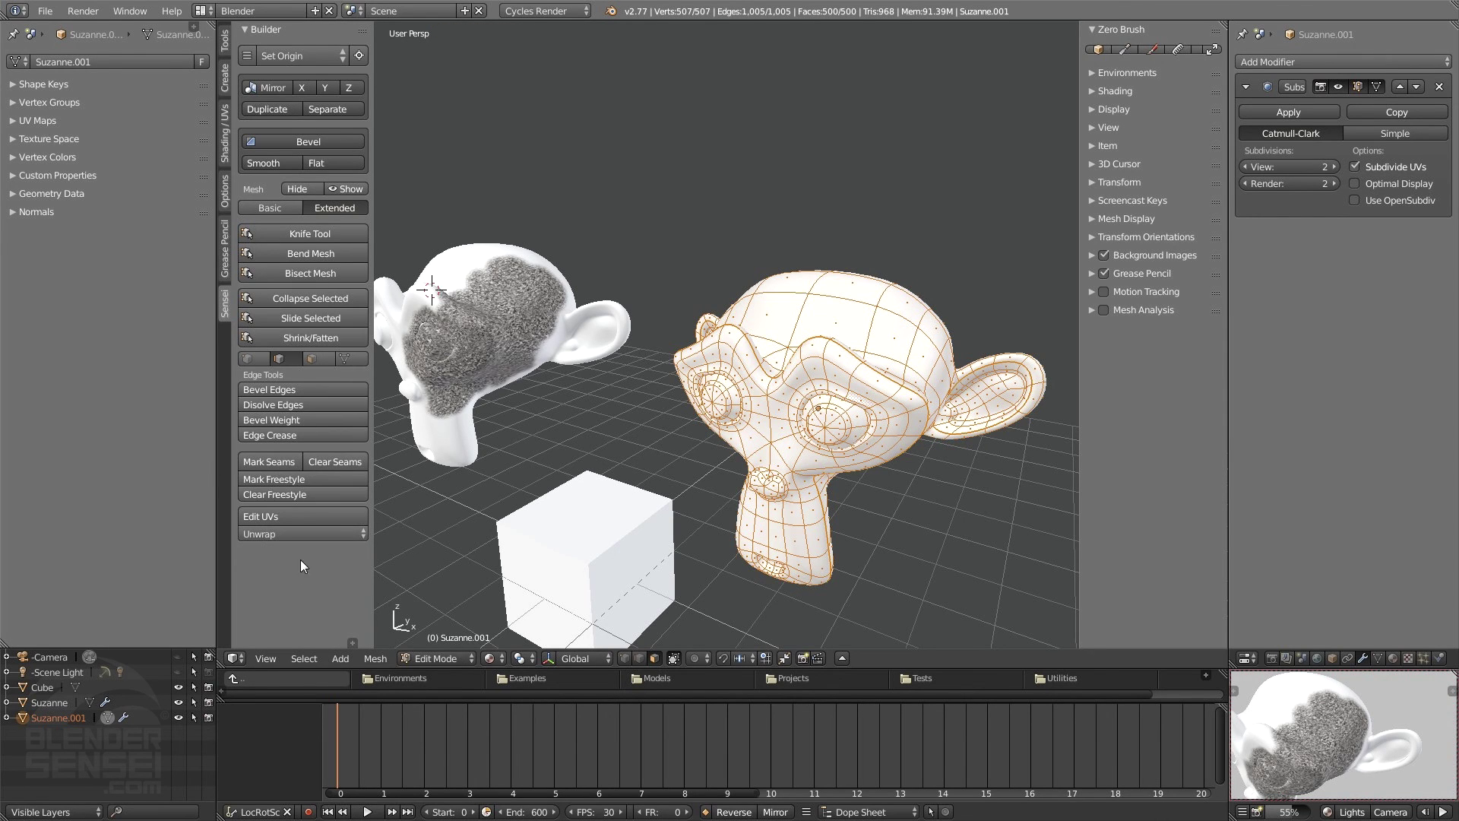
{"action": "left_click", "coordinate": [317, 516]}
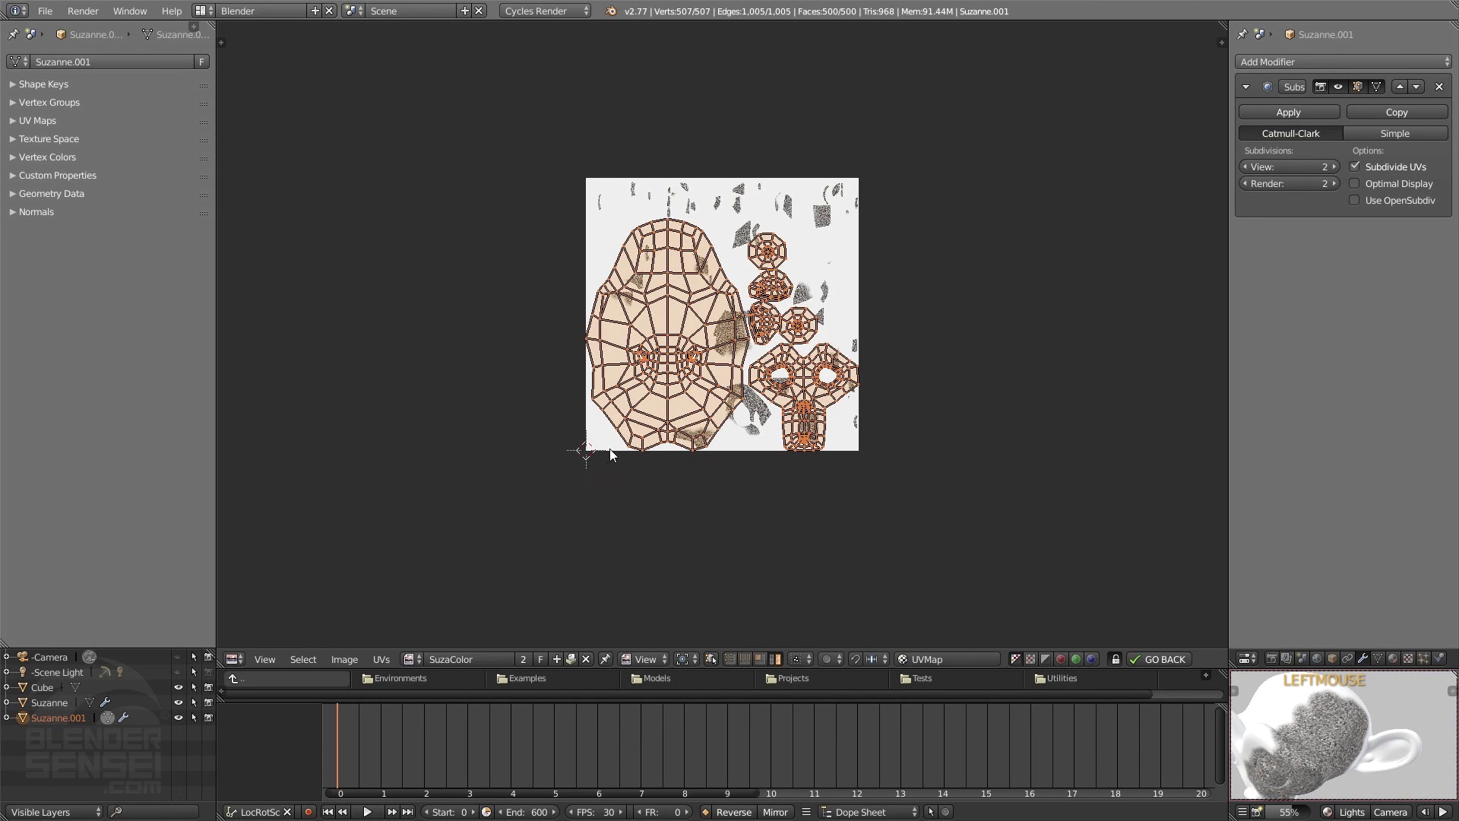
Step: Examine how the head, face, ear and eye islands lie over the SuzaColor texture and compare them with the model
{"action": "scroll", "coordinate": [611, 448], "scroll_direction": "up", "scroll_amount": 3}
{"action": "middle_click_drag", "start_coordinate": [842, 495], "coordinate": [756, 512]}
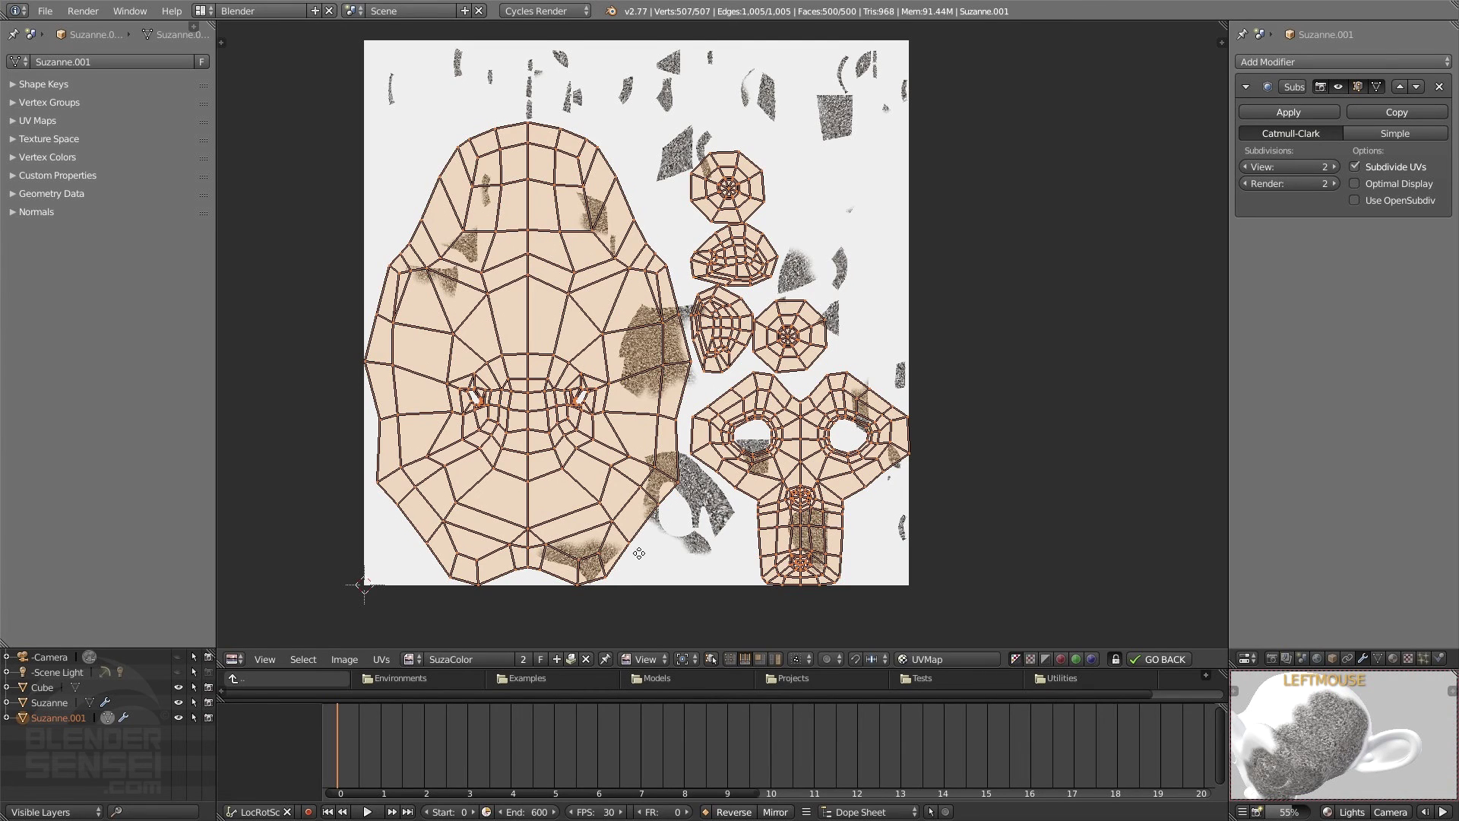
{"action": "middle_click_drag", "start_coordinate": [638, 554], "coordinate": [686, 563]}
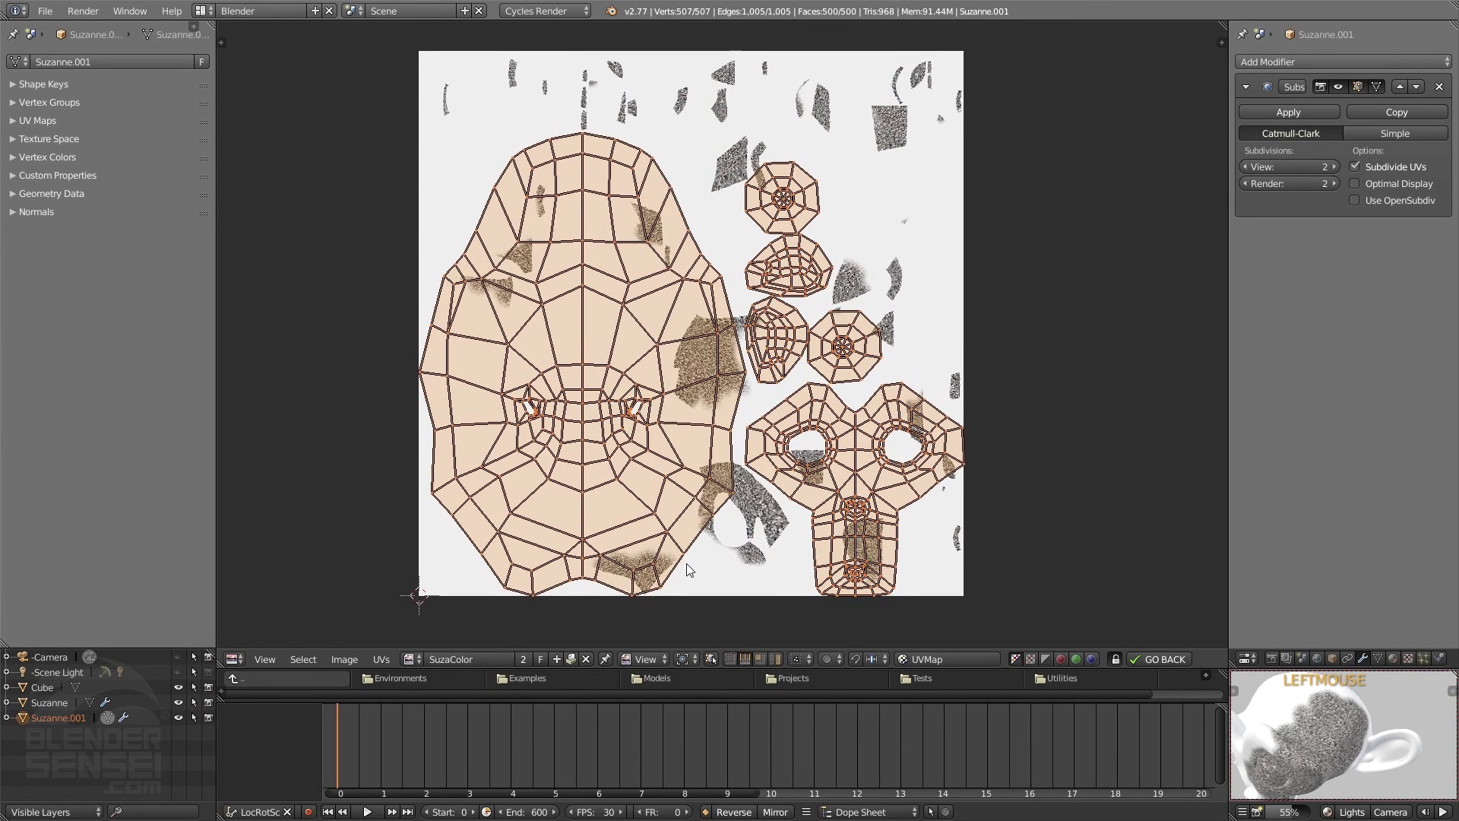
{"action": "left_click", "coordinate": [419, 660]}
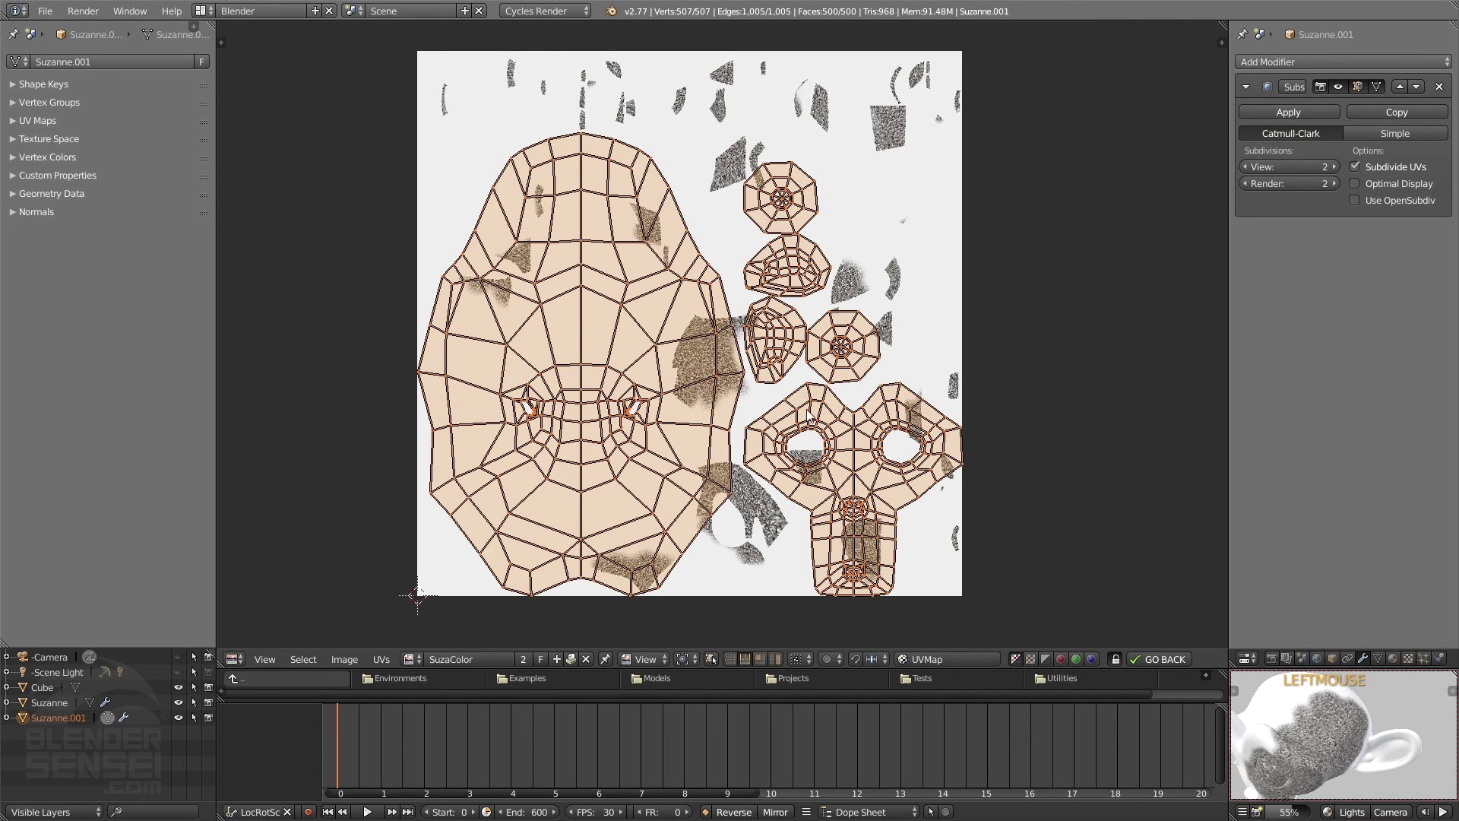
{"action": "scroll", "coordinate": [1344, 748], "scroll_direction": "down", "scroll_amount": 3}
{"action": "middle_click_drag", "start_coordinate": [1345, 750], "coordinate": [1314, 732], "text": "shift"}
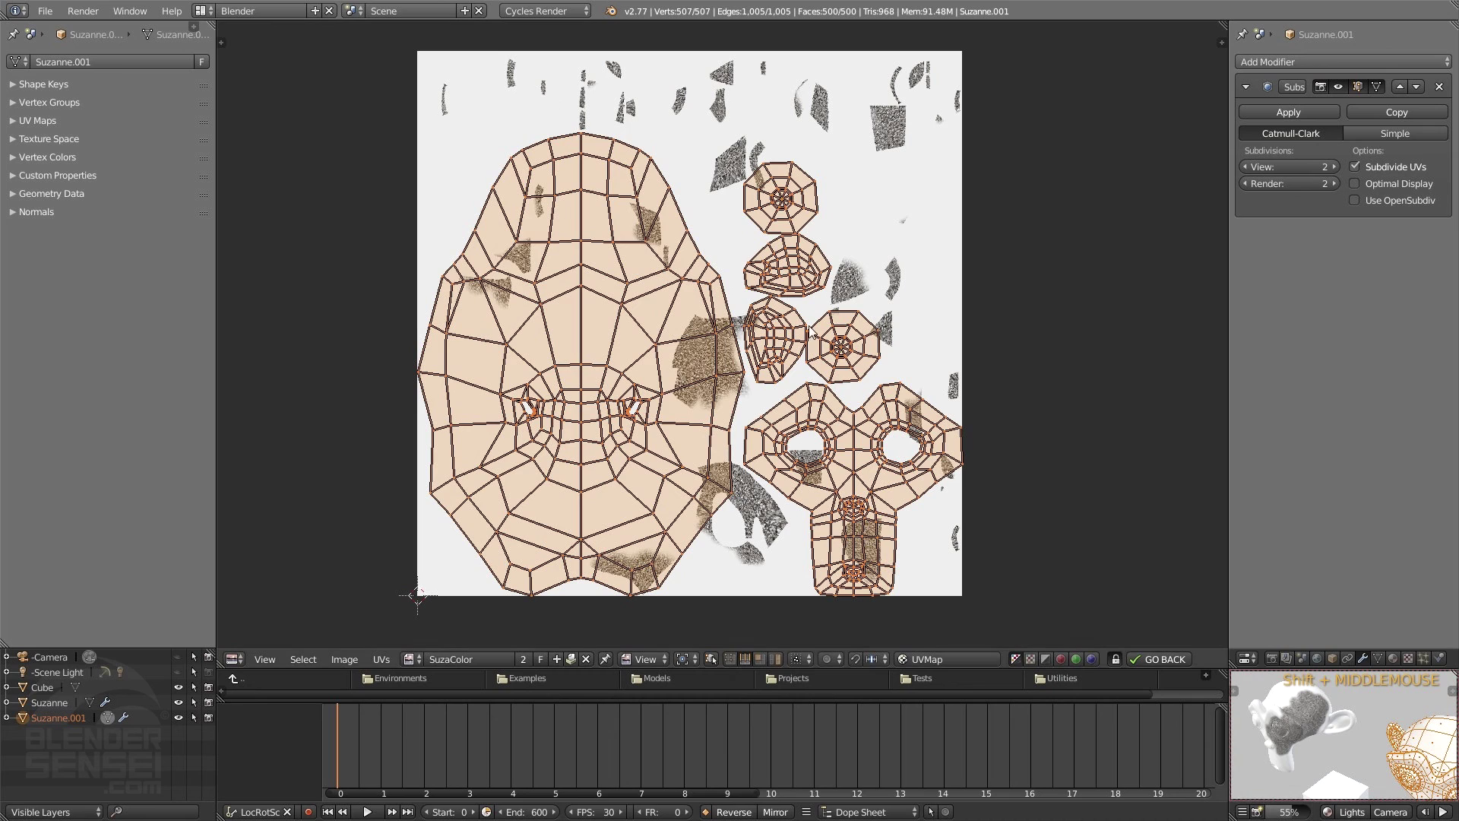
{"action": "scroll", "coordinate": [1333, 715], "scroll_direction": "down", "scroll_amount": 4}
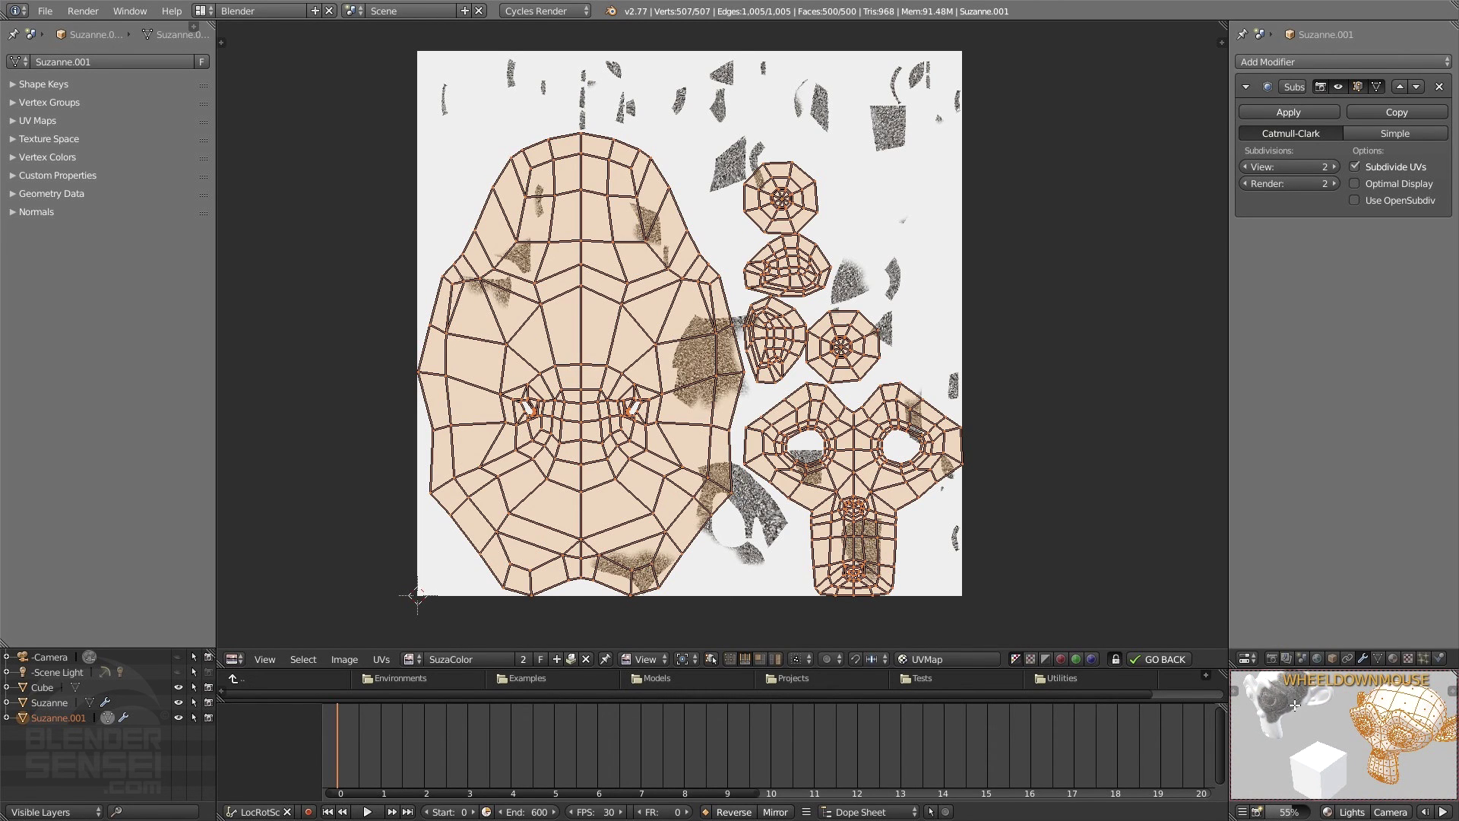
Step: Deselect all UVs, then select the ear and eyeball islands one at a time to see which head parts they represent
{"action": "middle_click_drag", "start_coordinate": [1302, 727], "coordinate": [1285, 732], "text": "shift"}
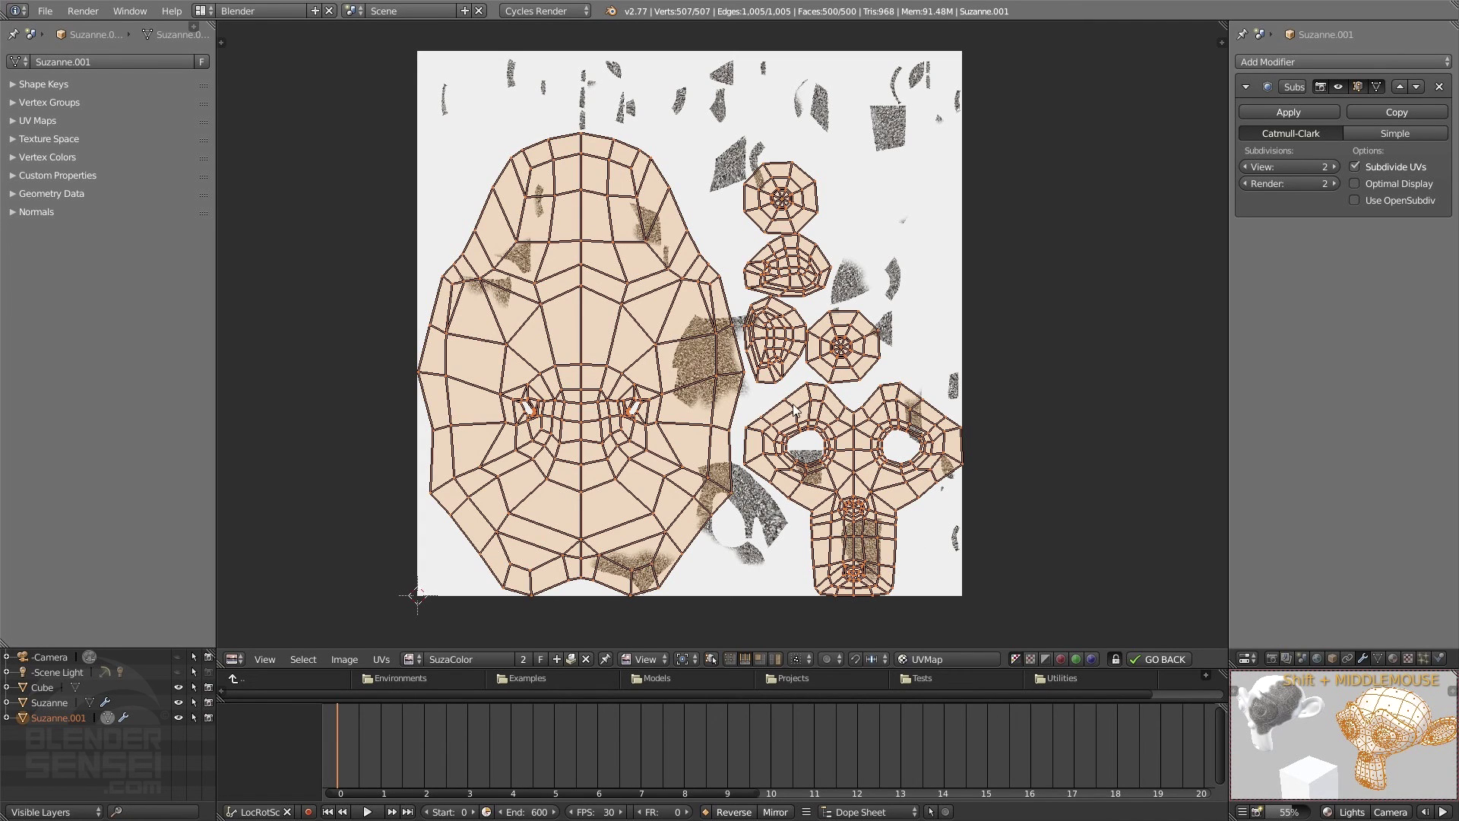
{"action": "double_click", "coordinate": [779, 342]}
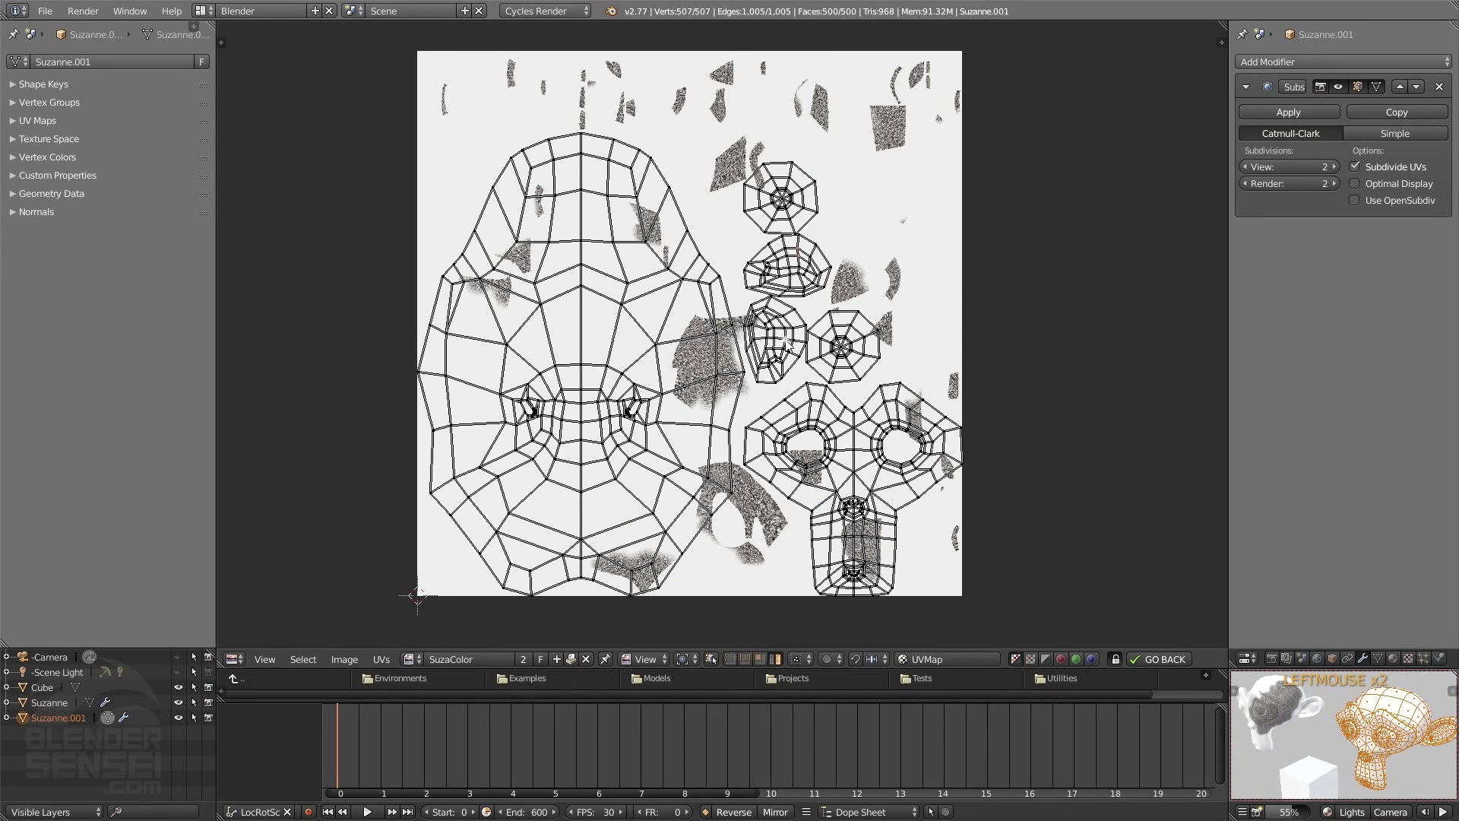
{"action": "left_click", "coordinate": [780, 337]}
{"action": "left_click", "coordinate": [787, 259]}
{"action": "left_click", "coordinate": [786, 204]}
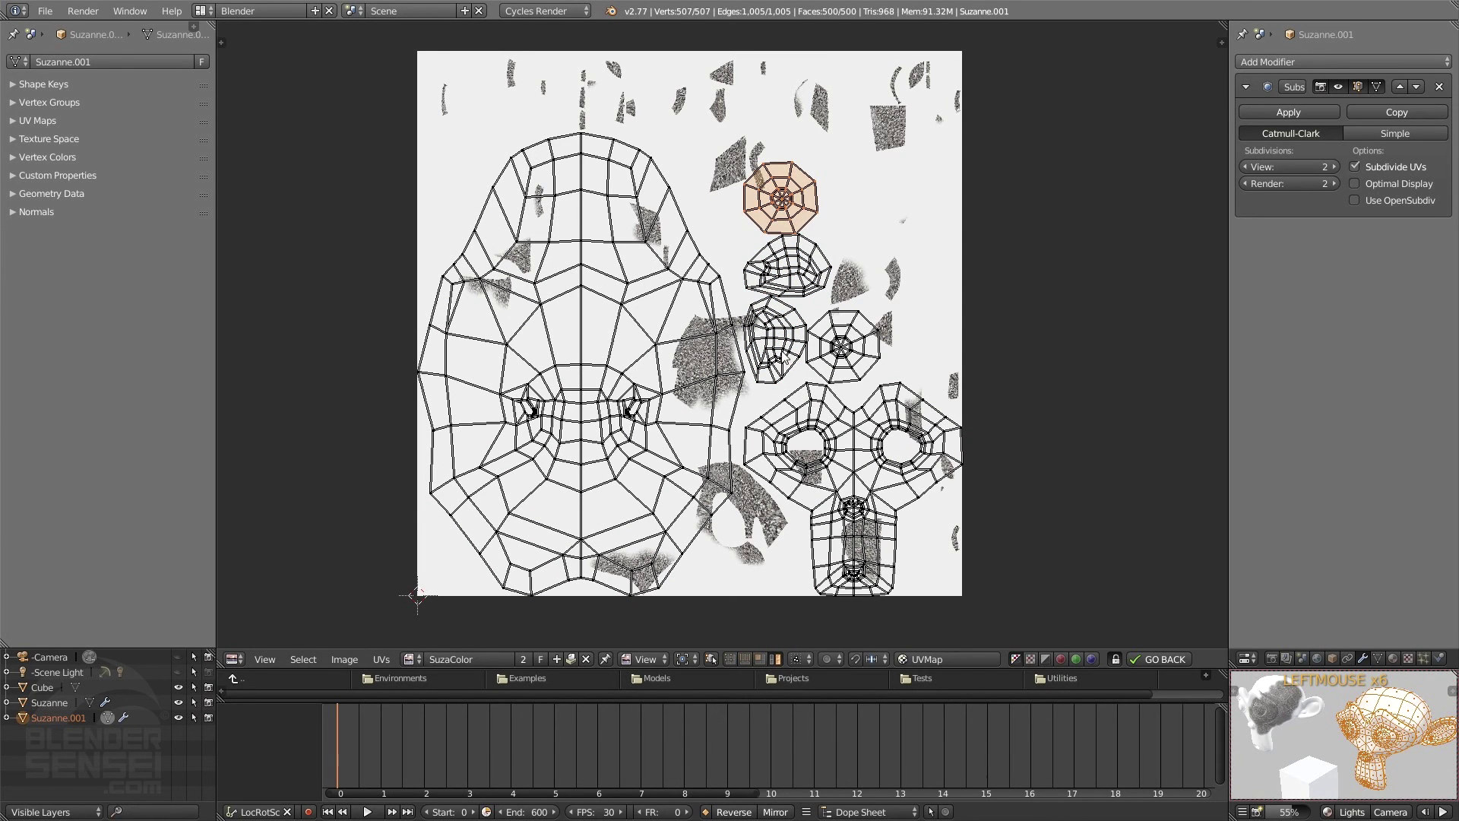
{"action": "left_click", "coordinate": [853, 344]}
{"action": "left_click", "coordinate": [787, 202]}
{"action": "left_click", "coordinate": [853, 349]}
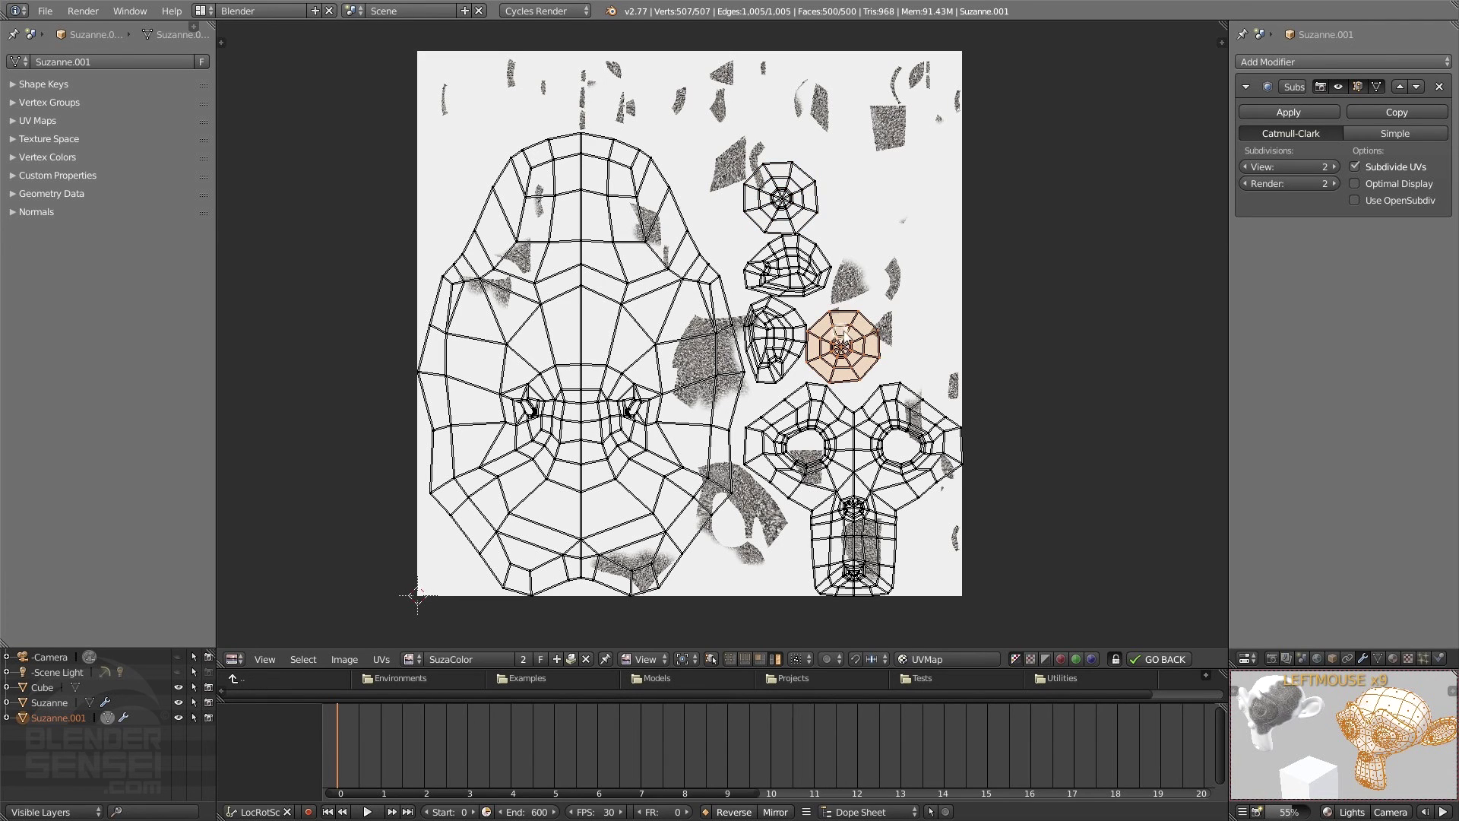
{"action": "left_click", "coordinate": [782, 199]}
Step: Examine the eyes closely on the model and compare them with the two circular eyeball islands, selecting each in turn
{"action": "scroll", "coordinate": [1388, 735], "scroll_direction": "up", "scroll_amount": 3}
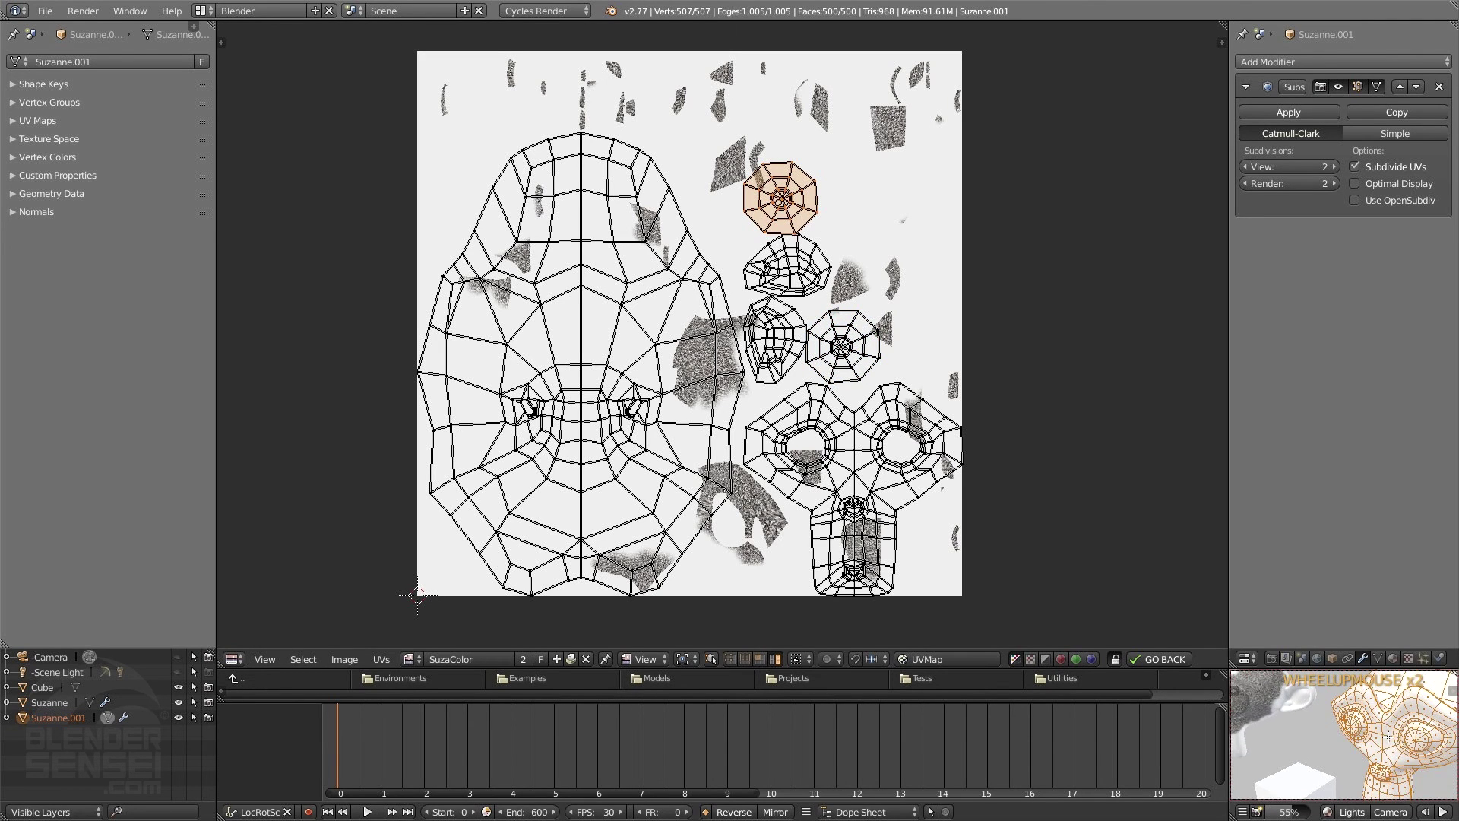
{"action": "middle_click_drag", "start_coordinate": [1388, 736], "coordinate": [1331, 726], "text": "shift"}
{"action": "scroll", "coordinate": [1345, 727], "scroll_direction": "up", "scroll_amount": 3}
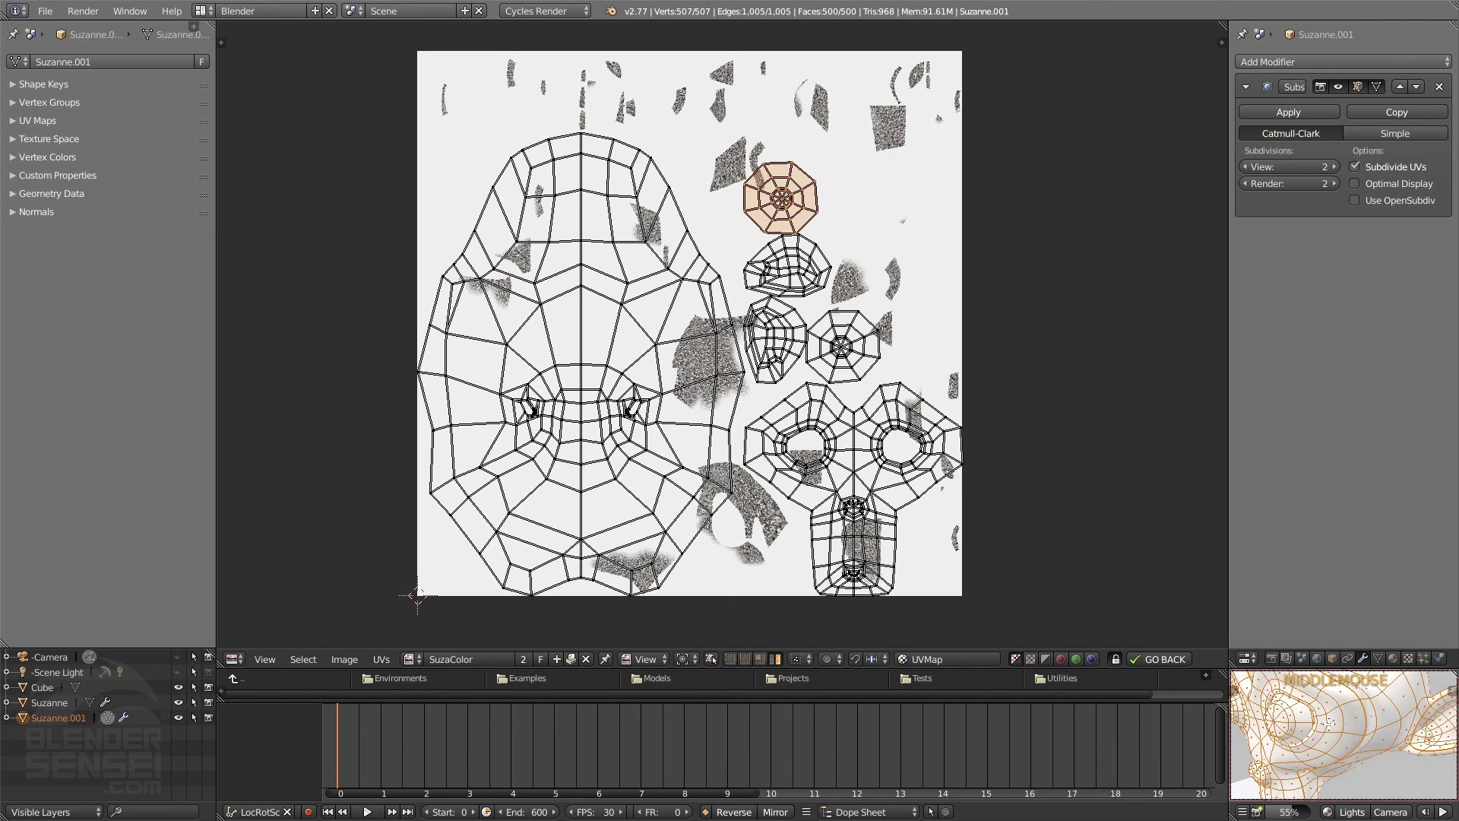
{"action": "left_click", "coordinate": [859, 353]}
{"action": "left_click", "coordinate": [781, 196]}
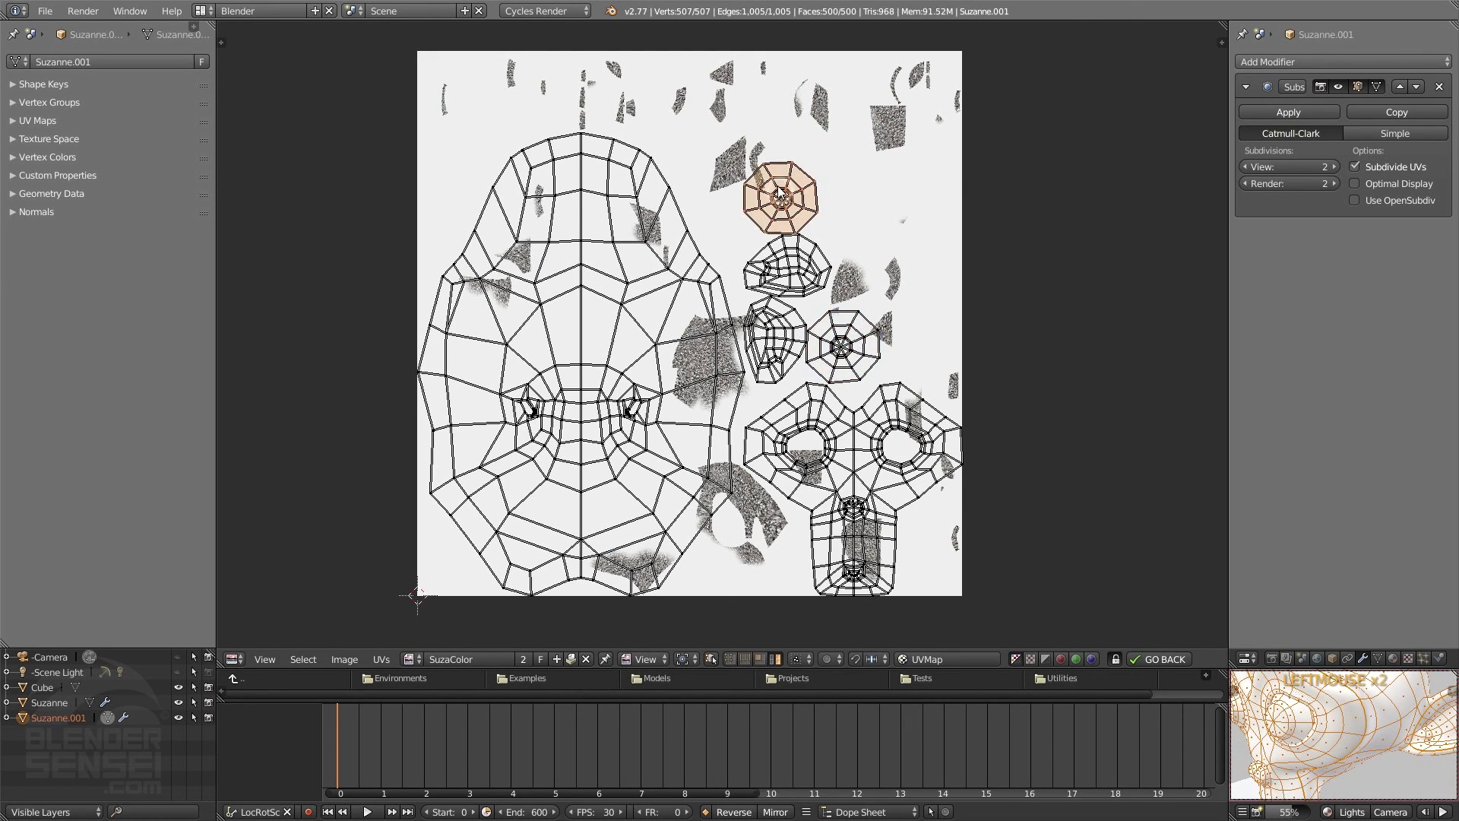
{"action": "left_click", "coordinate": [845, 340]}
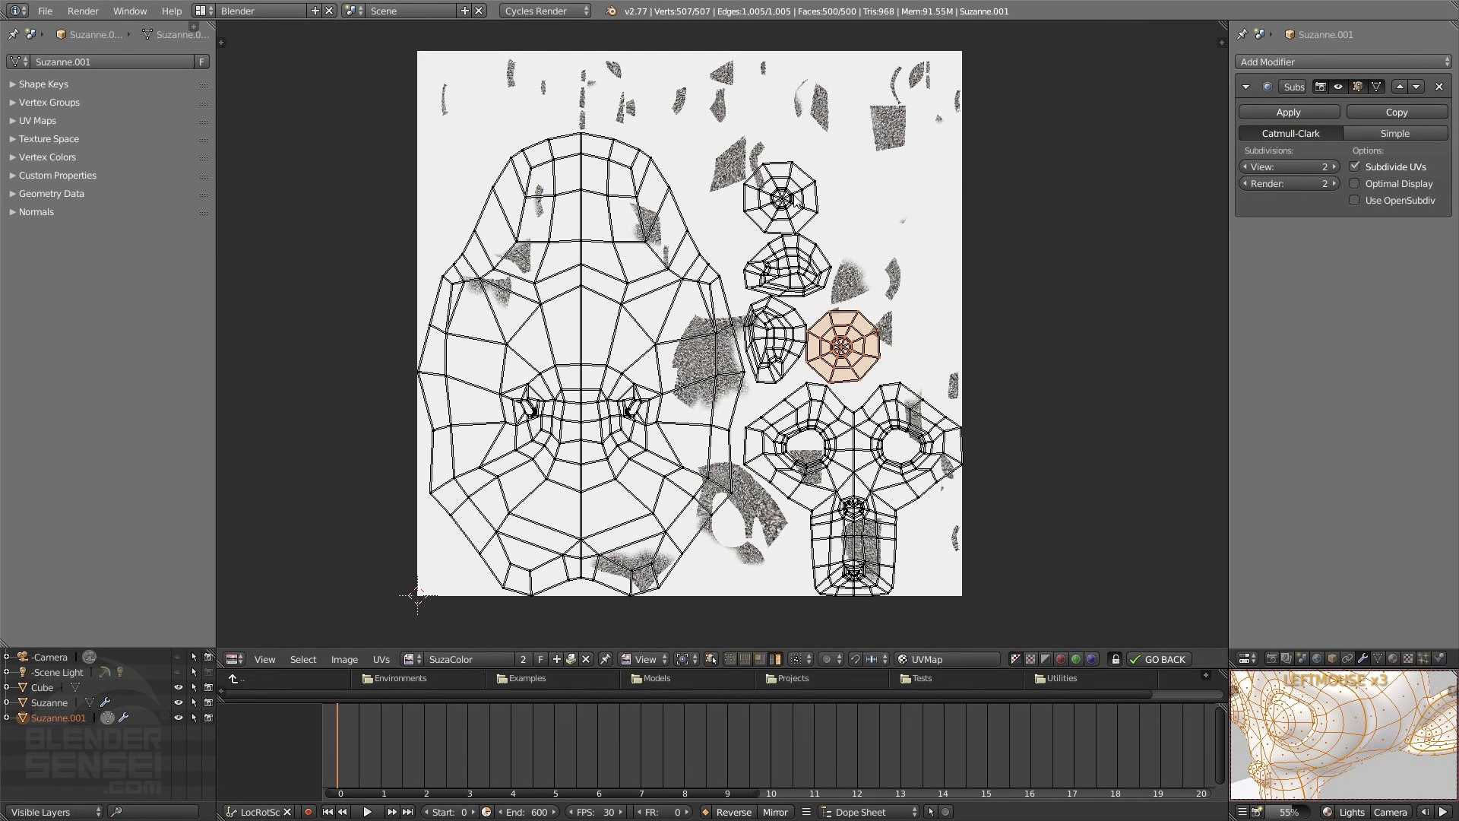
Step: Switch to the painted monkey in Edit Mode and select its whole mesh to display its automatic UV islands
{"action": "scroll", "coordinate": [1317, 736], "scroll_direction": "down", "scroll_amount": 3}
{"action": "key", "text": "Tab"}
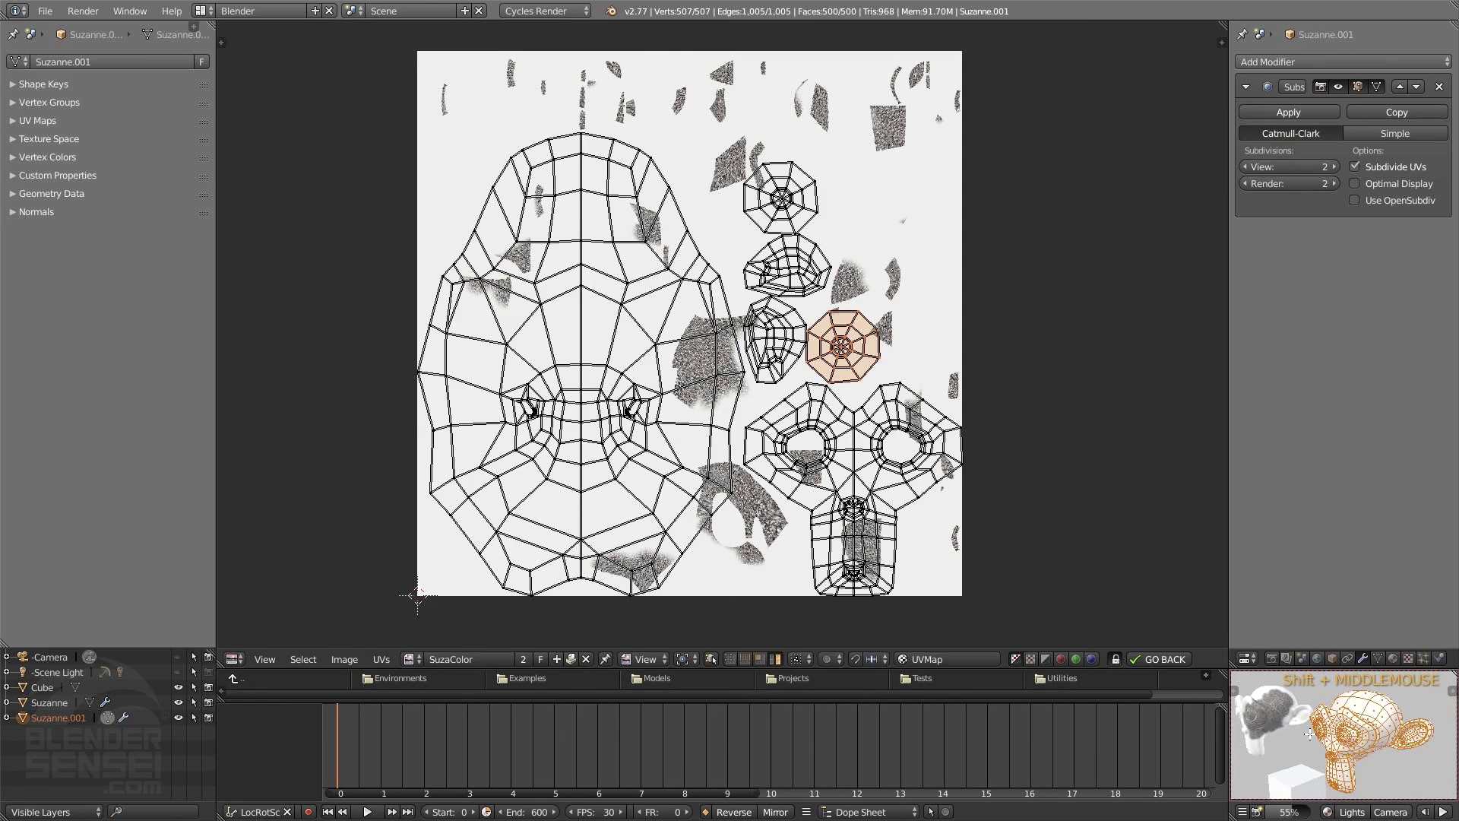
{"action": "left_click", "coordinate": [1275, 708]}
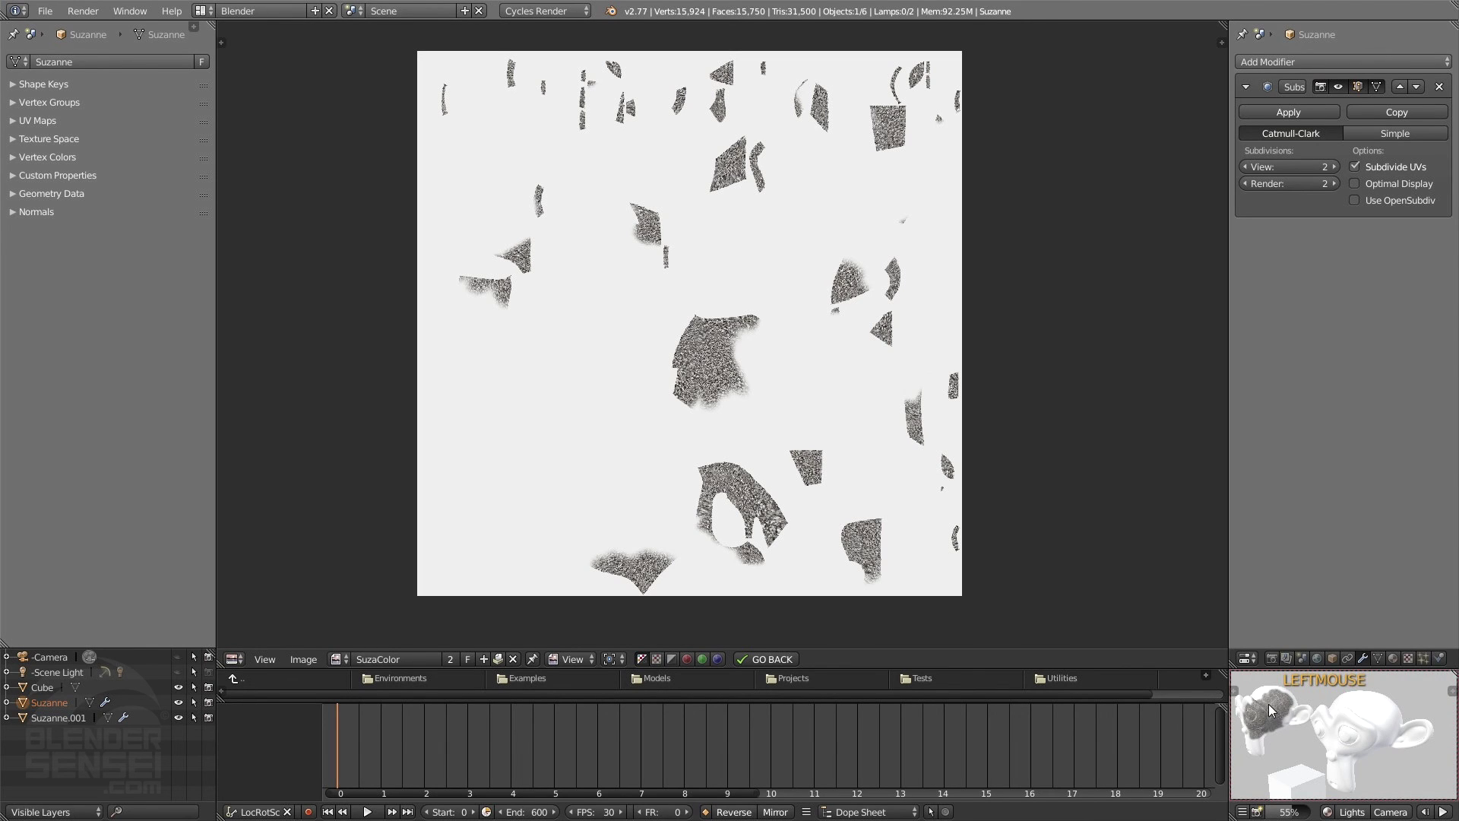
{"action": "key", "text": "Tab"}
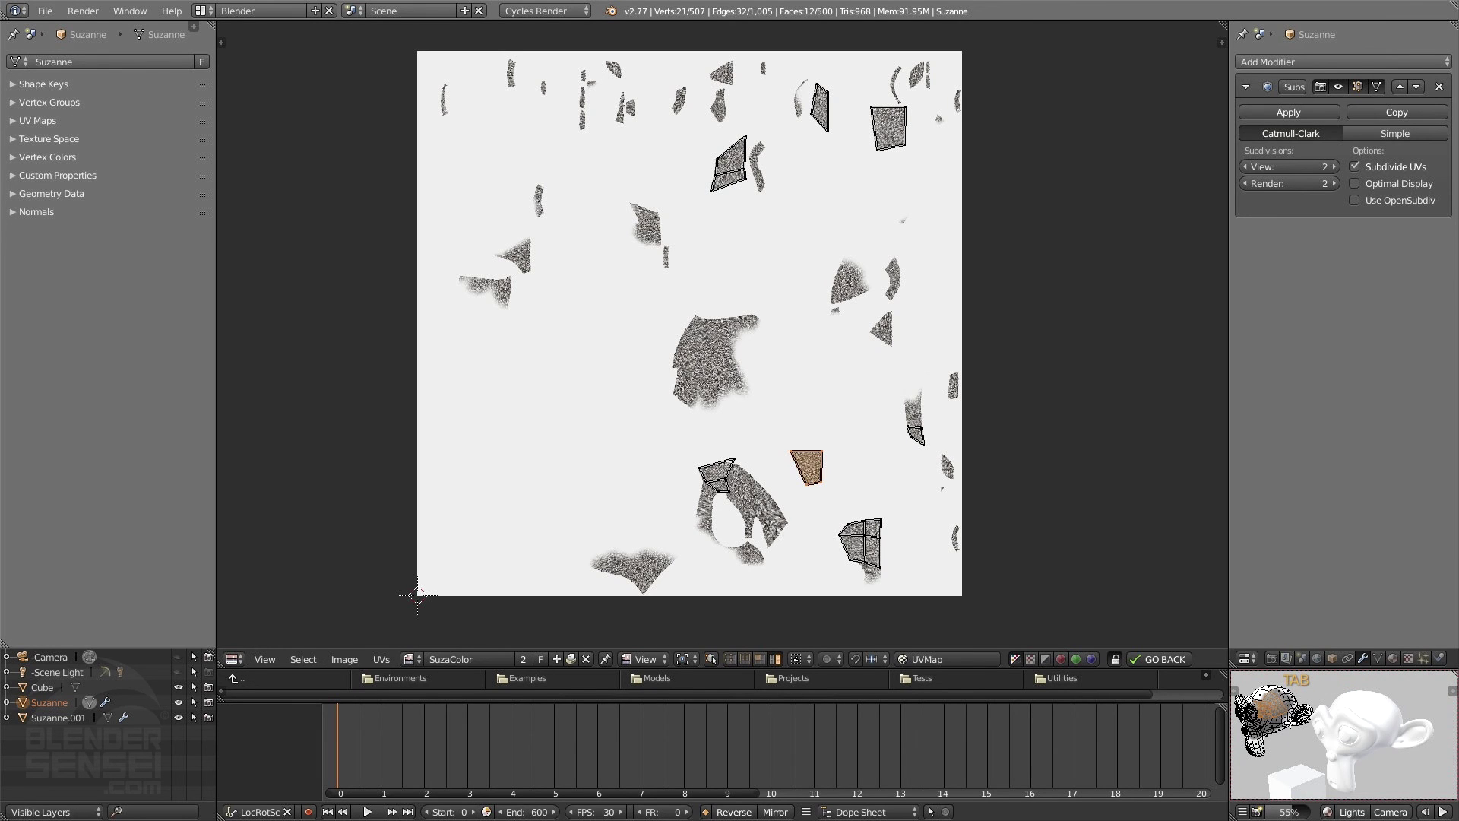
{"action": "key", "text": "a"}
{"action": "key", "text": "a"}
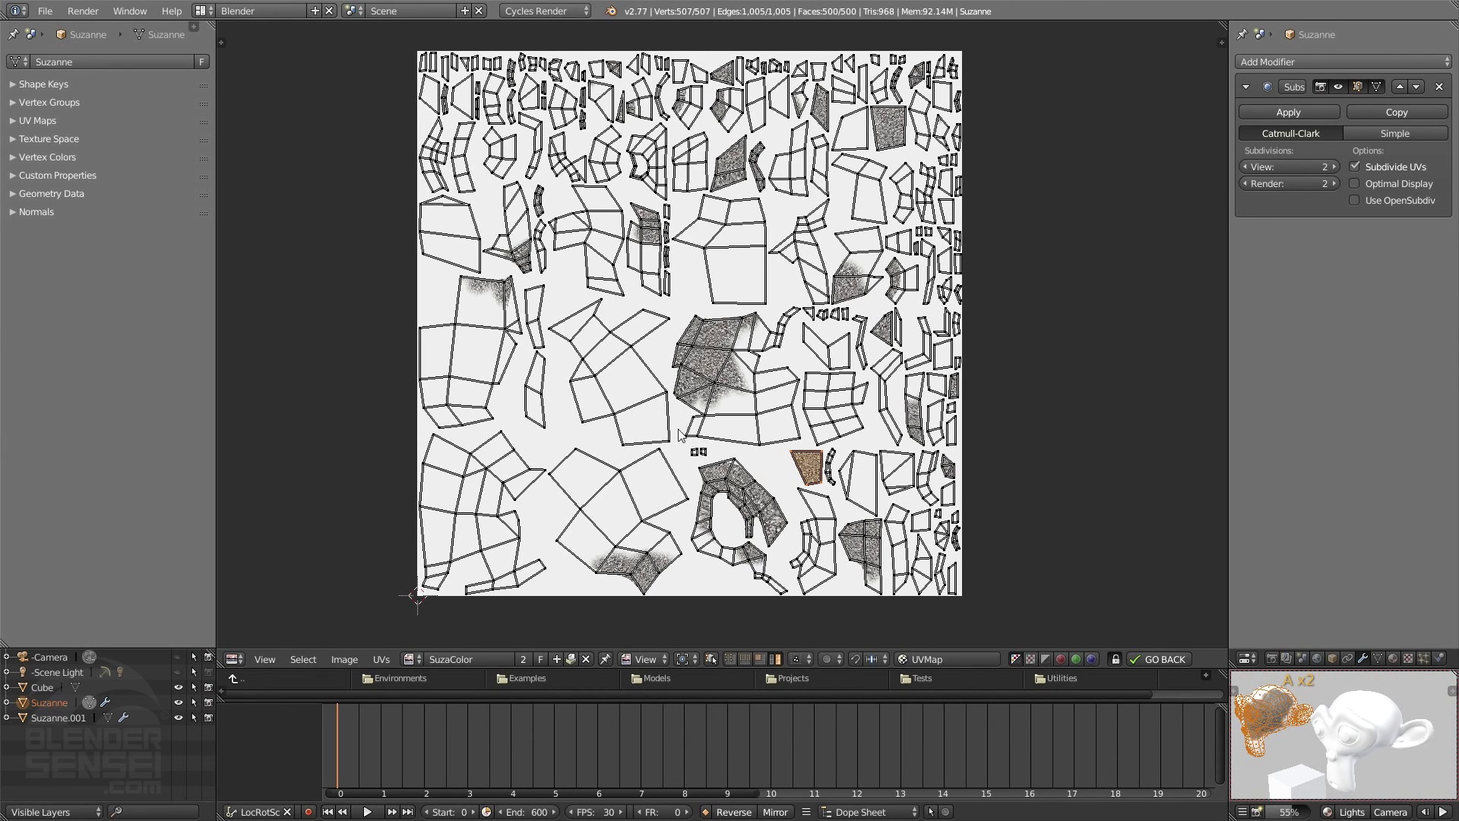
Step: Reopen the seamed monkey's UV layout, select its face island, and compare both monkeys in the preview
{"action": "key", "text": "Tab"}
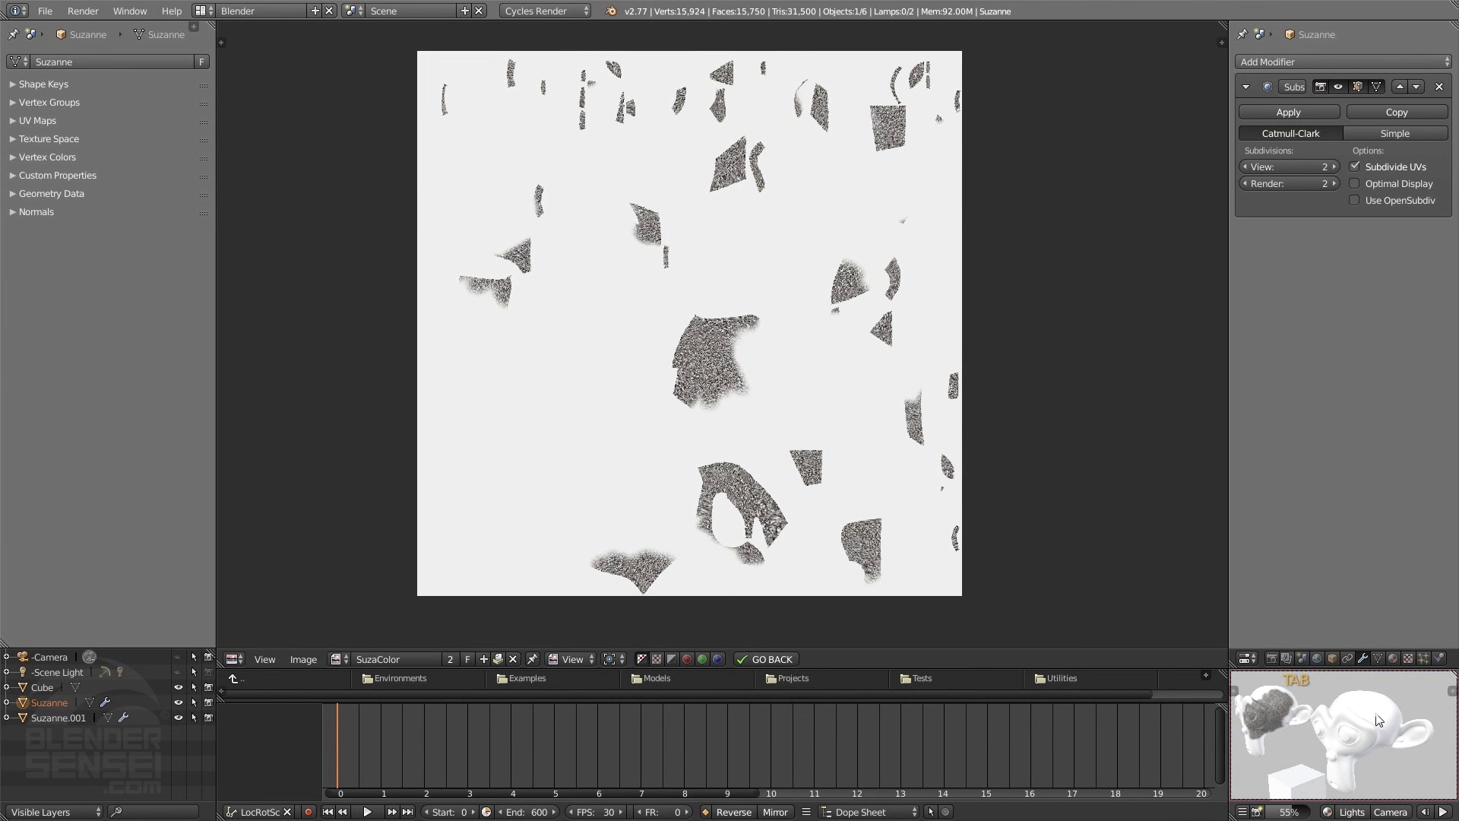
{"action": "left_click", "coordinate": [1375, 740]}
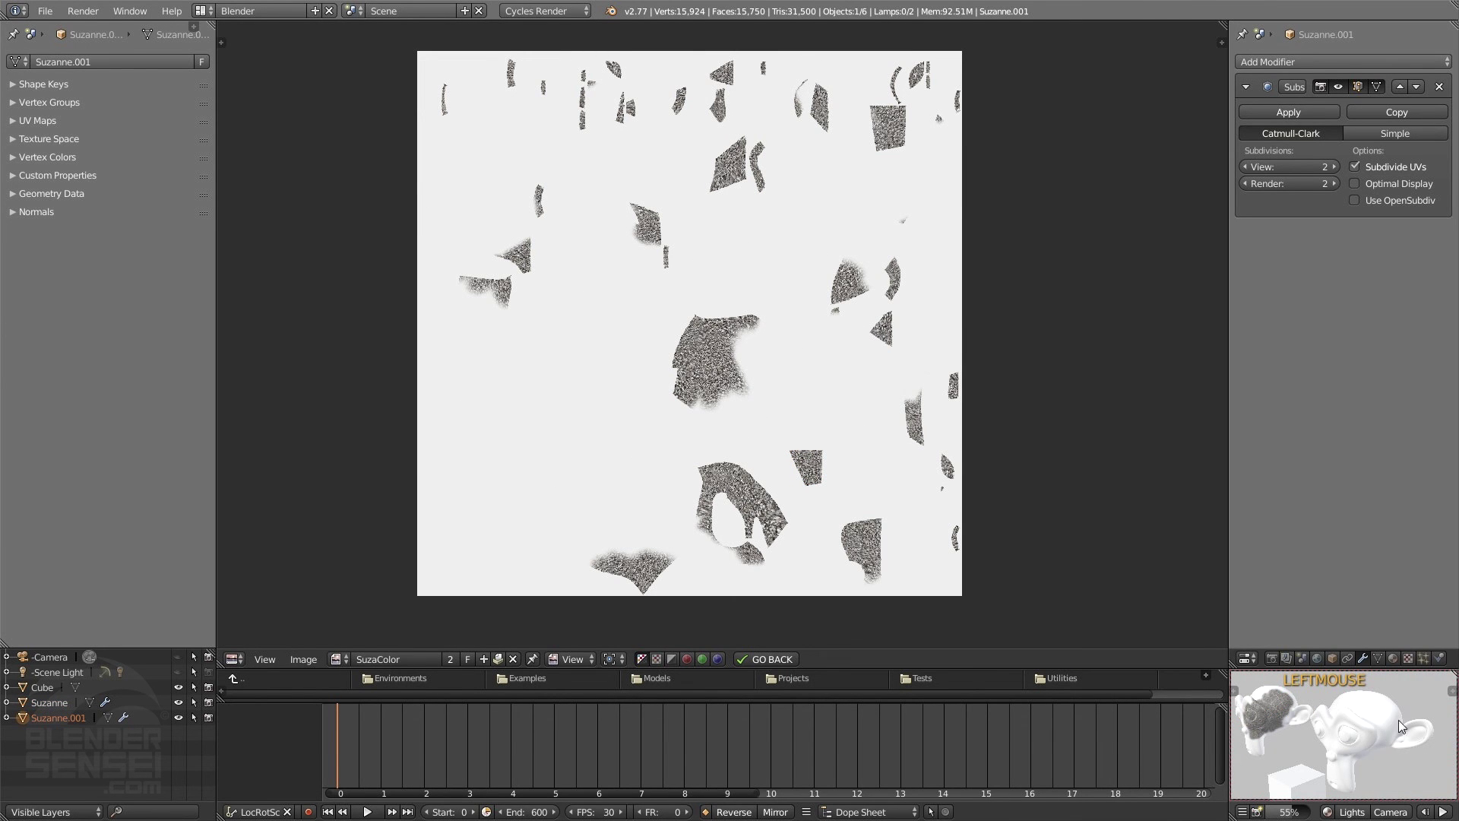
{"action": "key", "text": "Tab"}
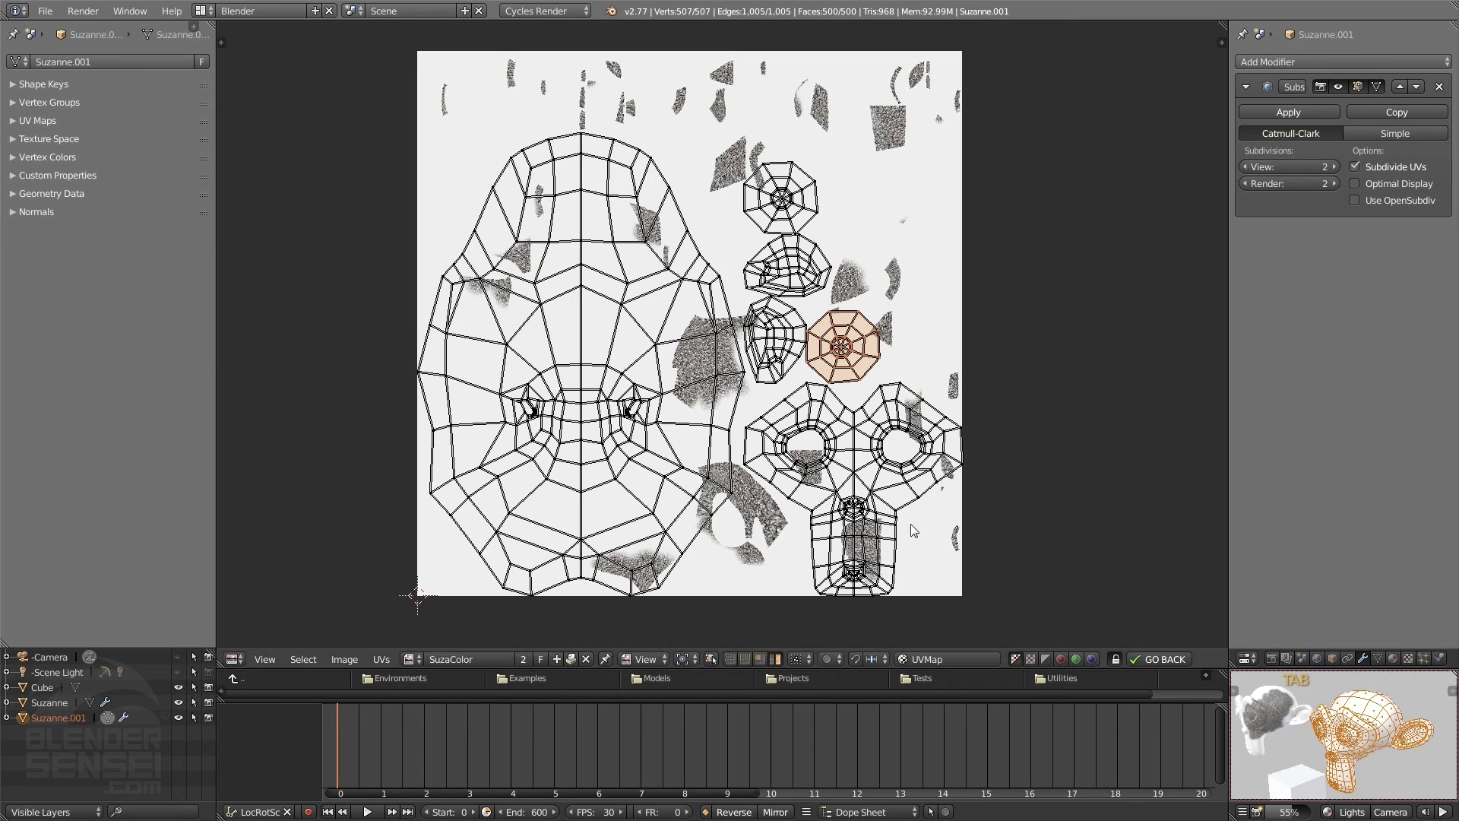
{"action": "left_click", "coordinate": [863, 428]}
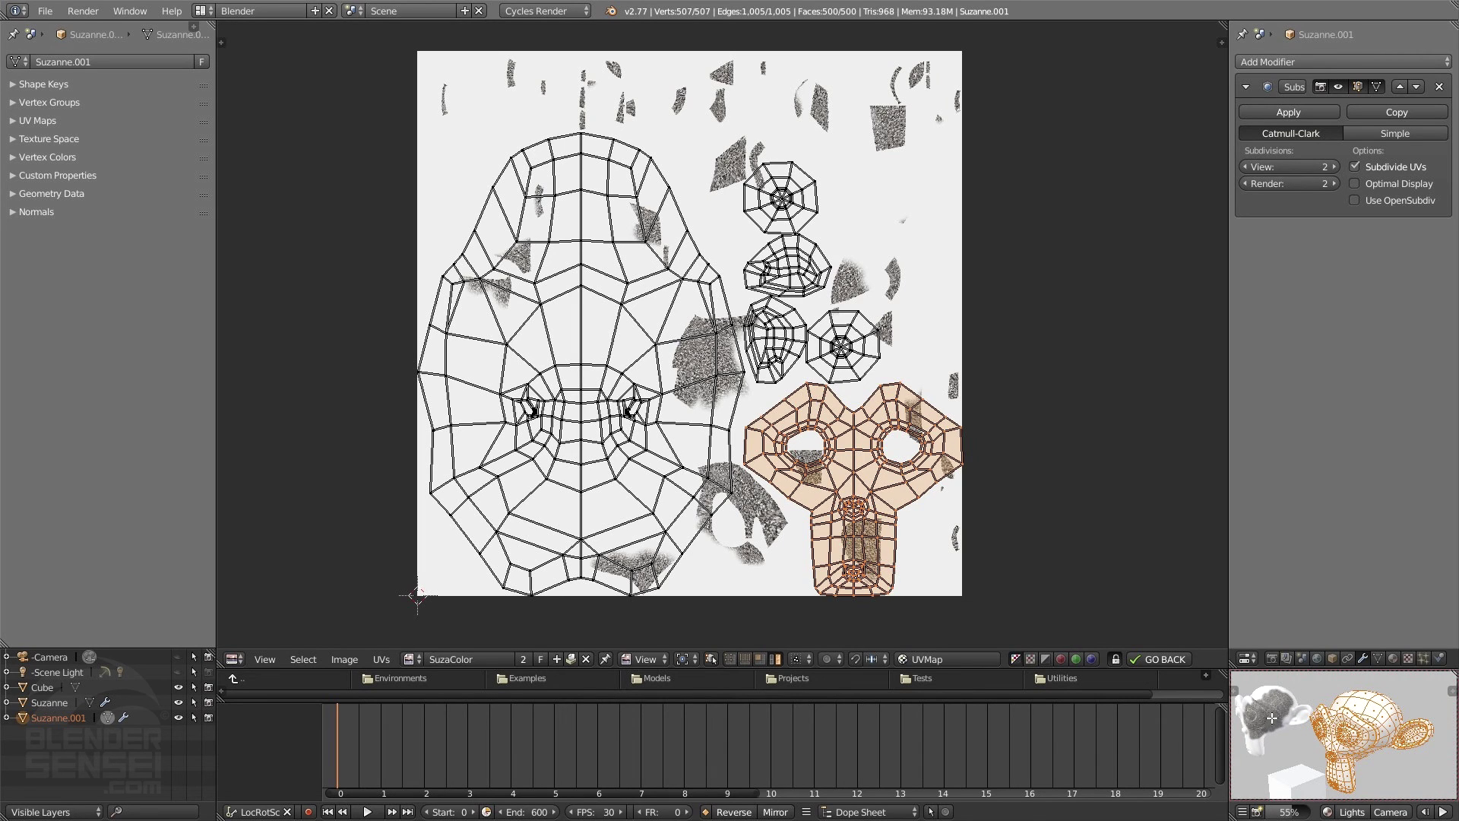
{"action": "scroll", "coordinate": [1269, 723], "scroll_direction": "down", "scroll_amount": 4}
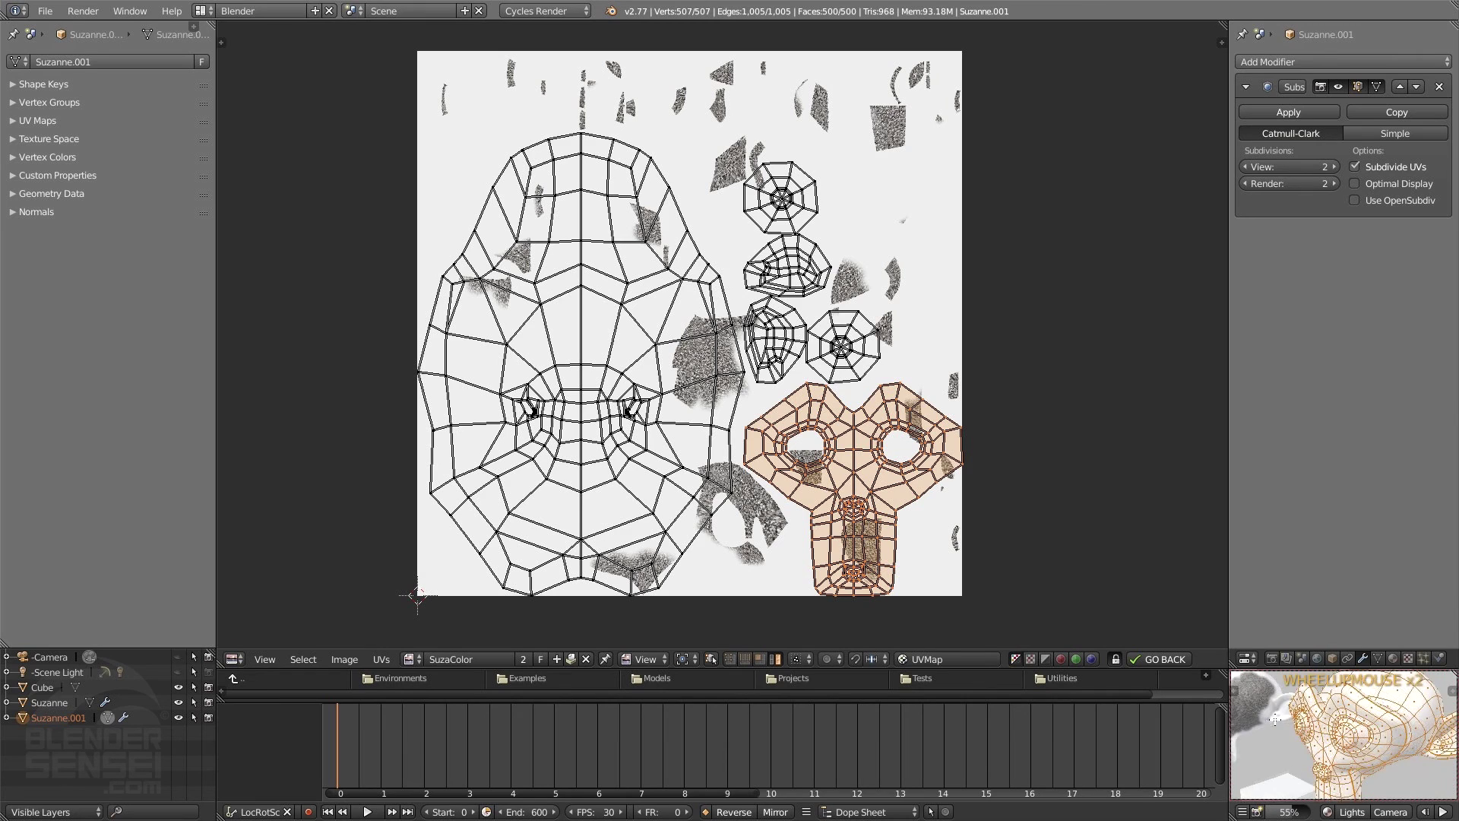
{"action": "scroll", "coordinate": [1311, 736], "scroll_direction": "down", "scroll_amount": 2}
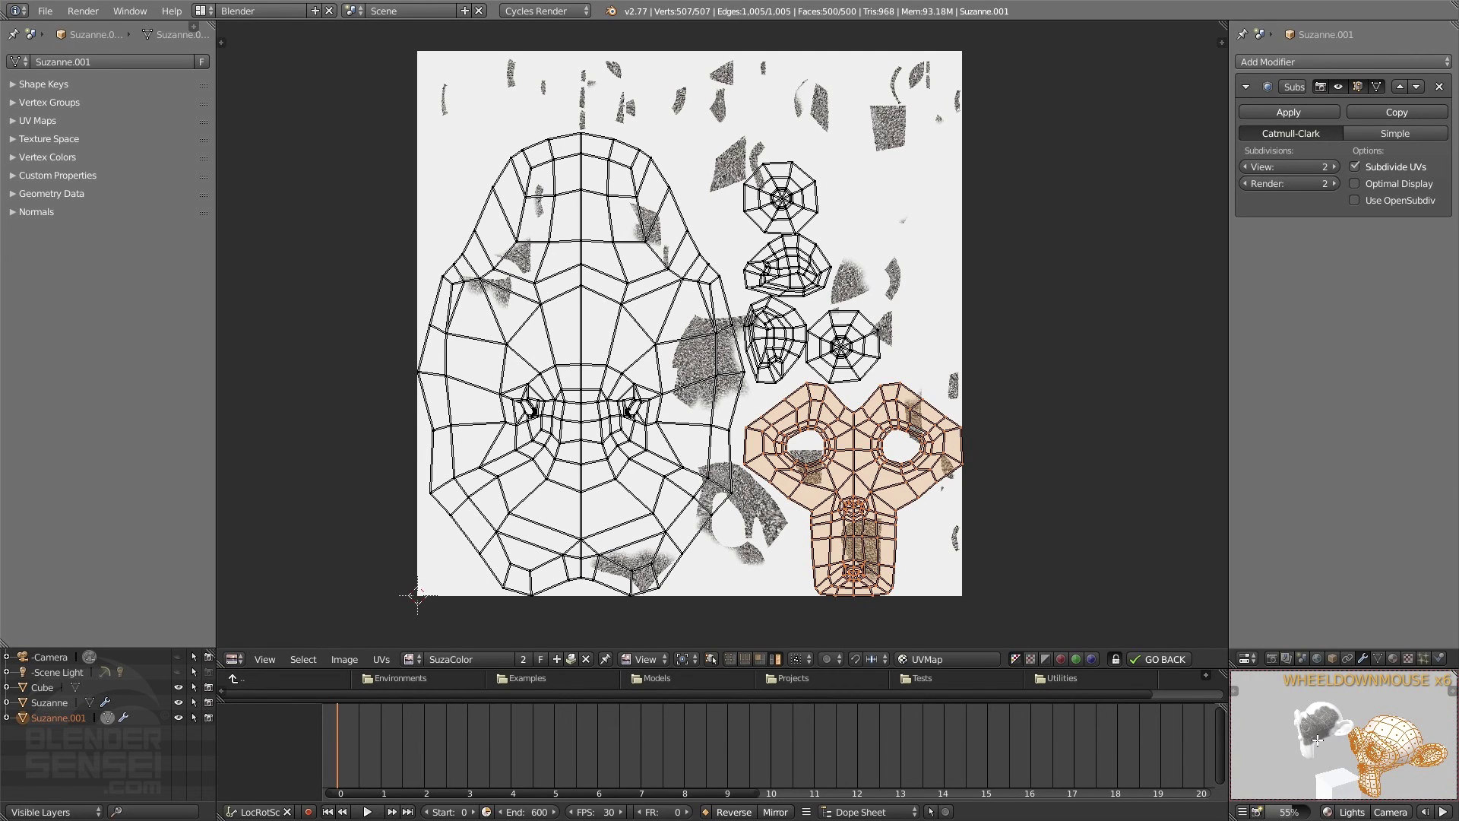
{"action": "scroll", "coordinate": [1321, 731], "scroll_direction": "up", "scroll_amount": 6}
{"action": "scroll", "coordinate": [1323, 732], "scroll_direction": "down", "scroll_amount": 5}
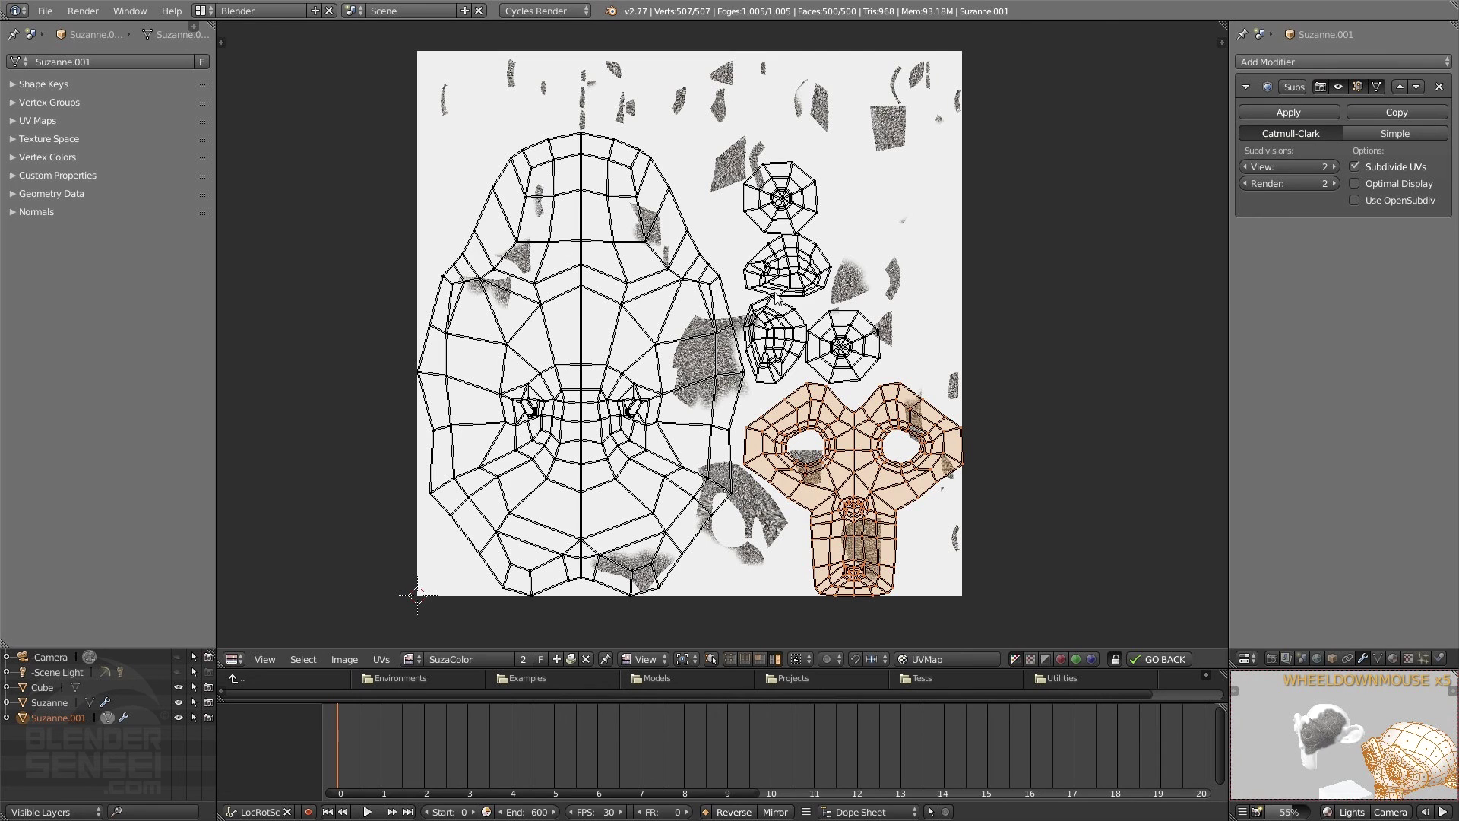
Step: Return the main area to the 3D view, leave Edit Mode, and select the painted monkey
{"action": "left_click", "coordinate": [234, 659]}
{"action": "left_click", "coordinate": [253, 644]}
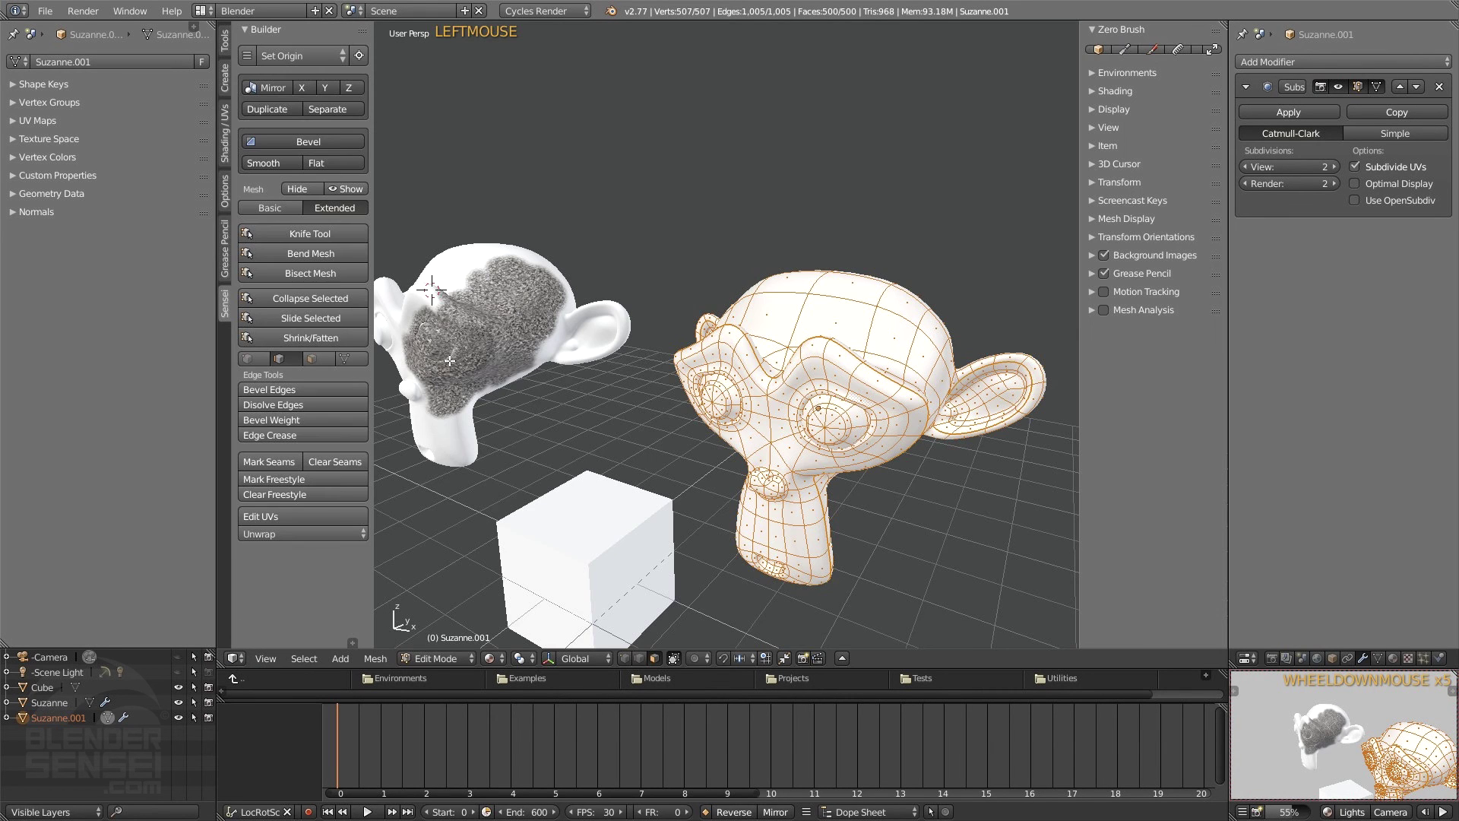
{"action": "key", "text": "Tab"}
{"action": "left_click", "coordinate": [518, 288]}
{"action": "middle_click_drag", "start_coordinate": [518, 289], "coordinate": [632, 320], "text": "shift"}
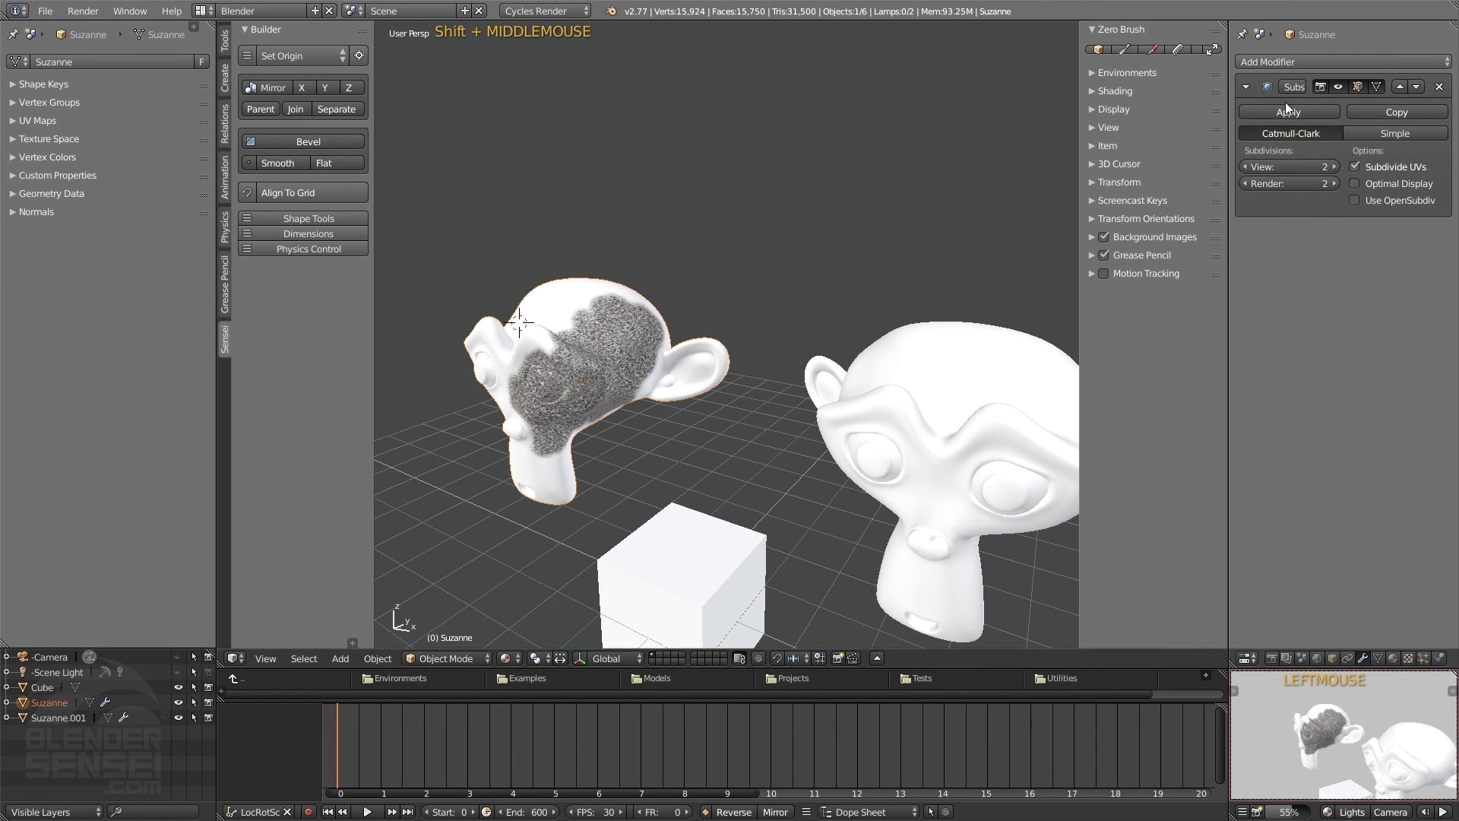
Step: Put the painted monkey in Texture Paint mode and display the Project Paint settings with the Bleed option
{"action": "left_click", "coordinate": [1153, 48]}
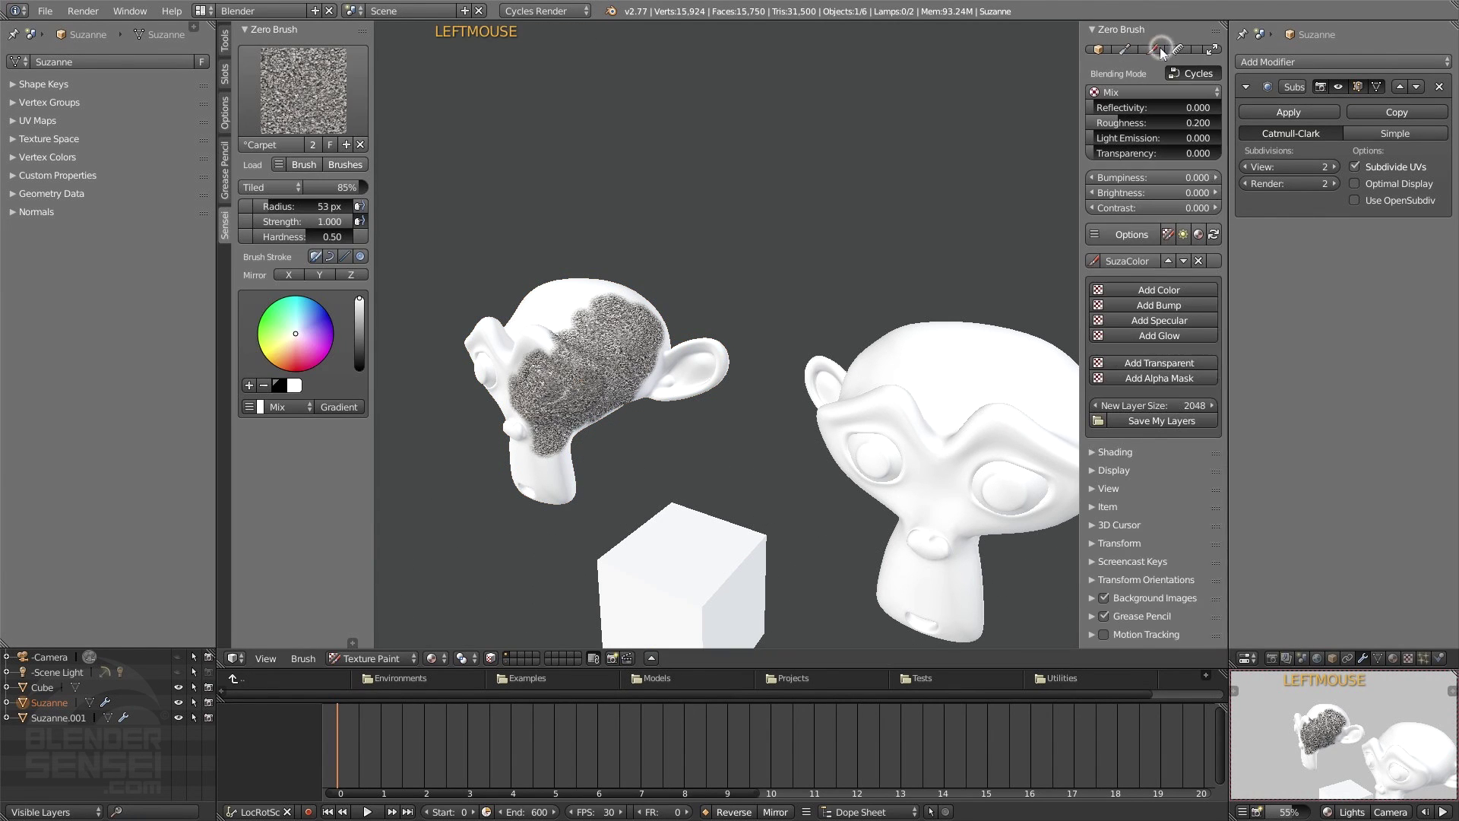
{"action": "left_click", "coordinate": [225, 108]}
{"action": "left_click", "coordinate": [247, 47]}
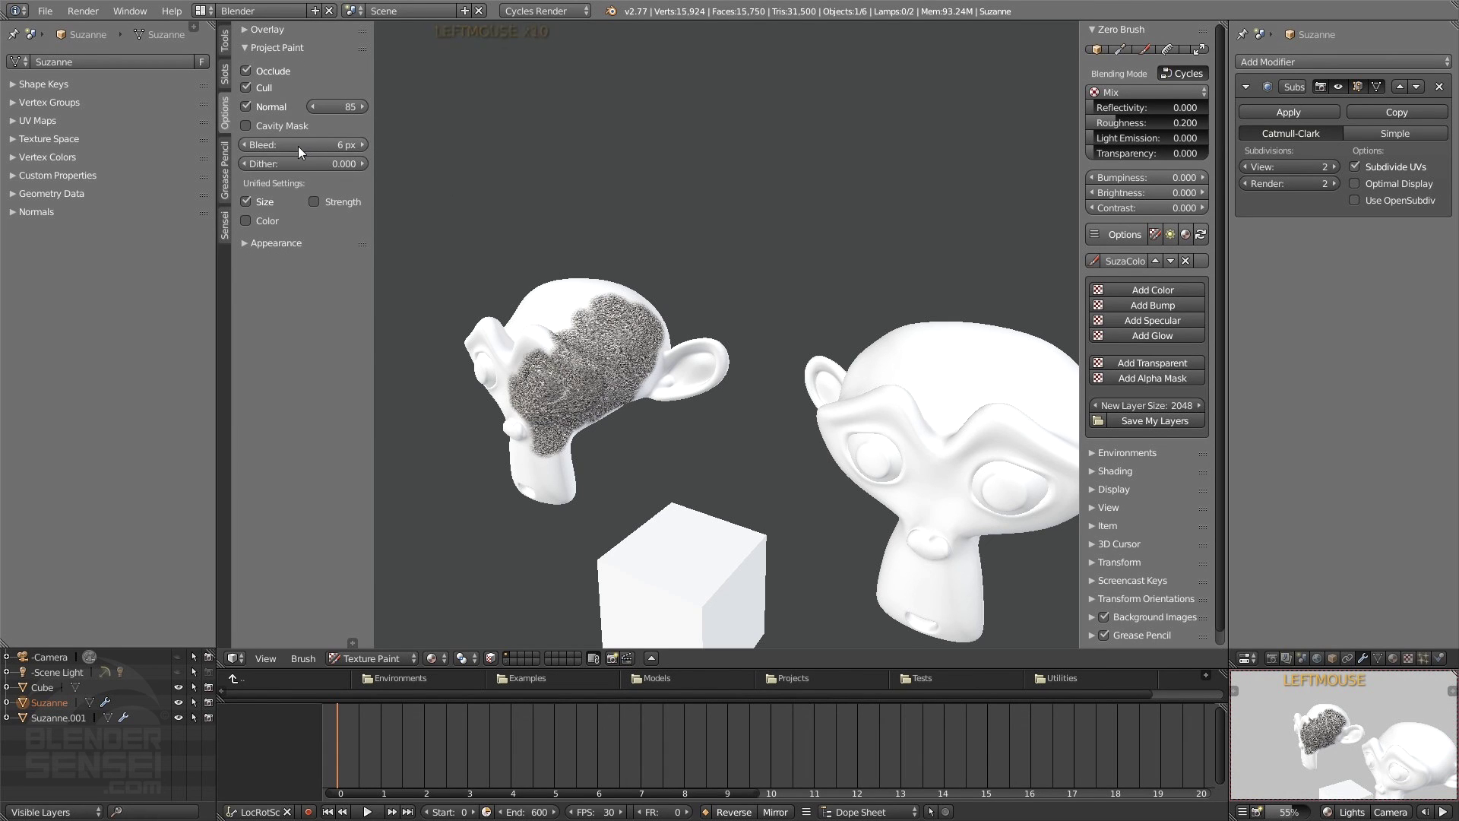
Step: Open the painted monkey's SuzaColor texture in the UV/Image Editor and examine how the paint extends past the central island's edges
{"action": "left_click", "coordinate": [245, 657]}
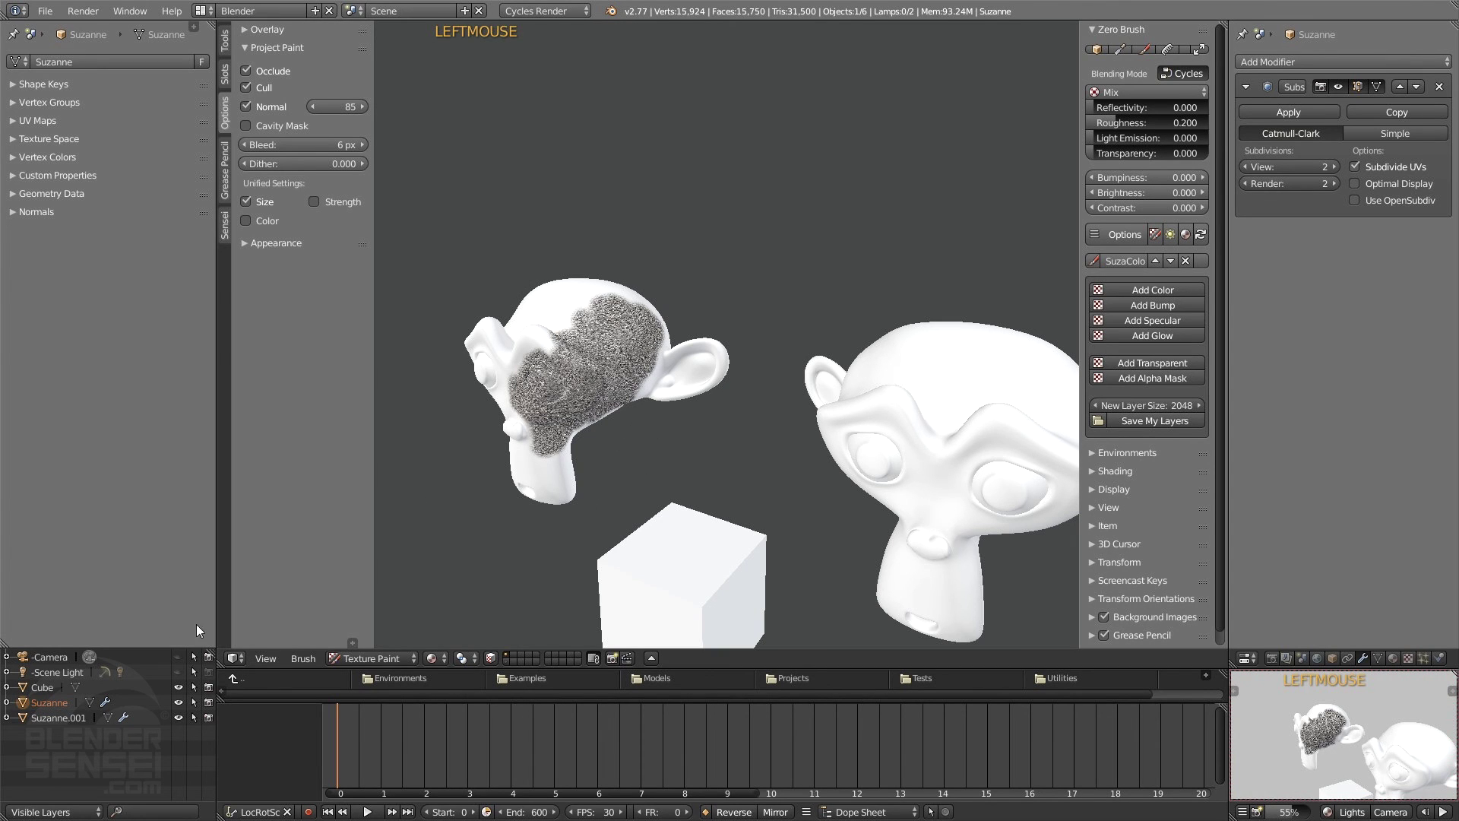
{"action": "left_click", "coordinate": [237, 658]}
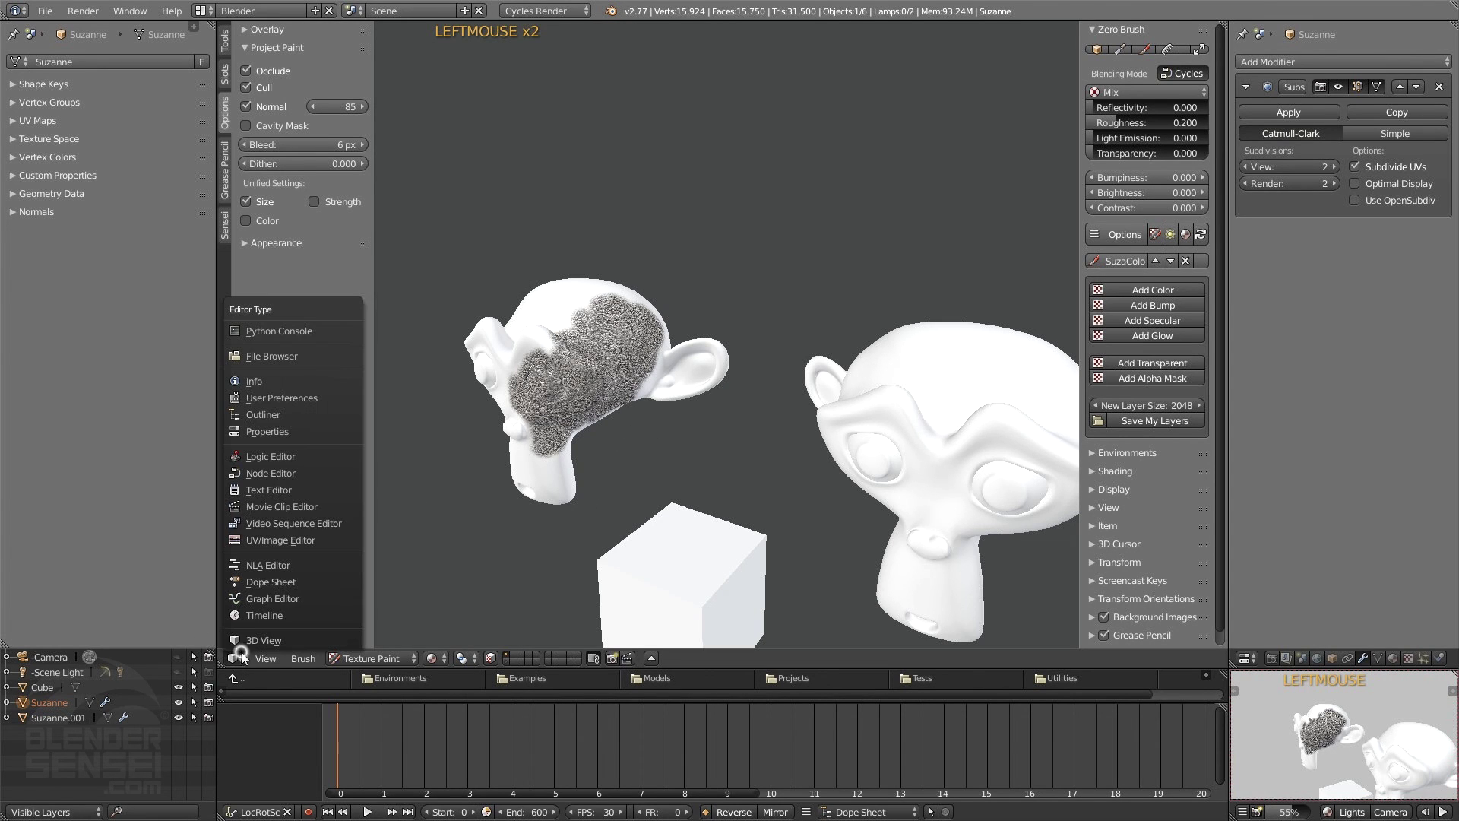
{"action": "left_click", "coordinate": [278, 541]}
{"action": "scroll", "coordinate": [783, 279], "scroll_direction": "up", "scroll_amount": 5}
{"action": "scroll", "coordinate": [727, 301], "scroll_direction": "down", "scroll_amount": 1}
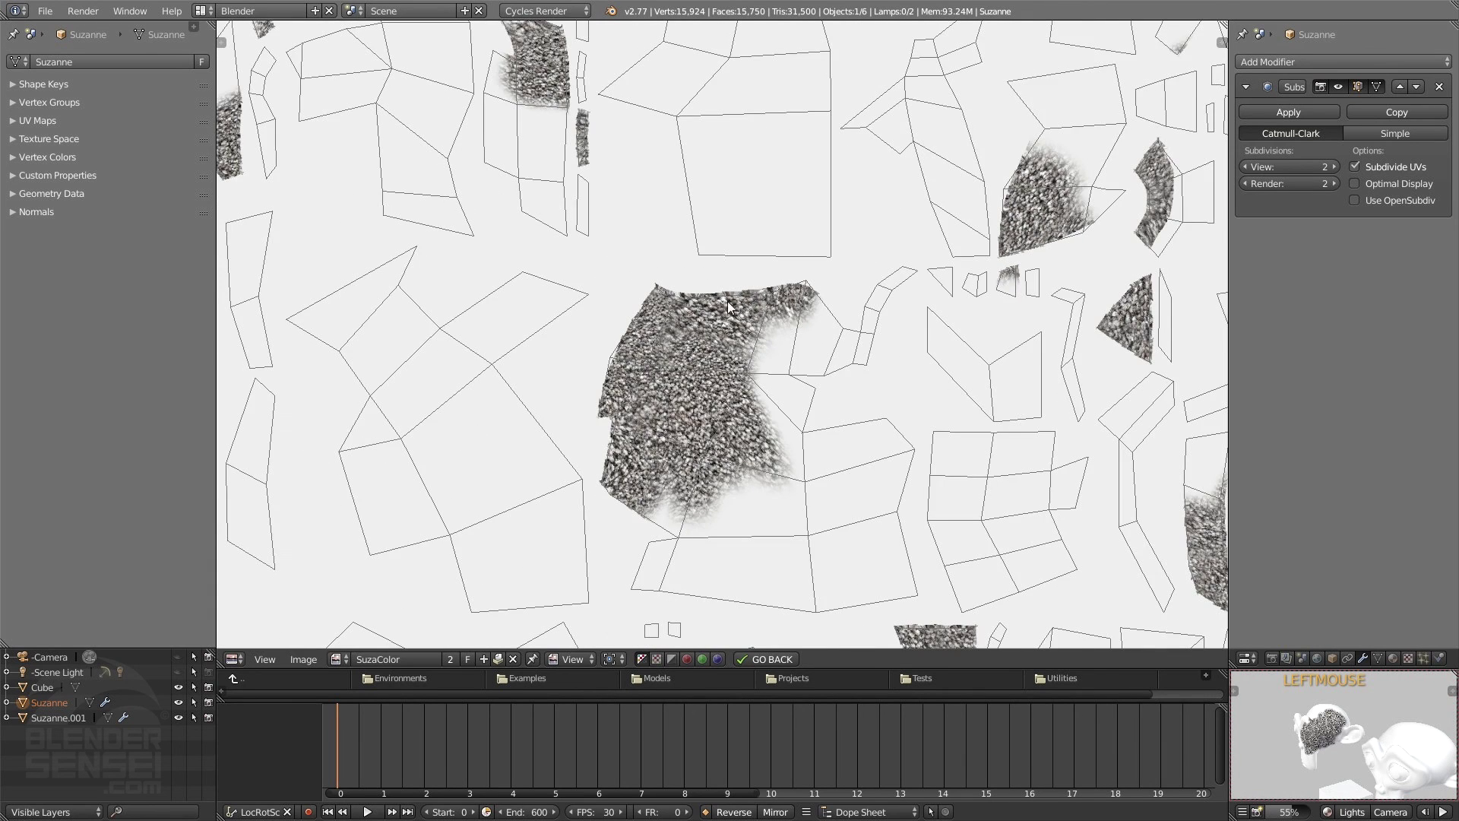
{"action": "scroll", "coordinate": [727, 301], "scroll_direction": "up", "scroll_amount": 3}
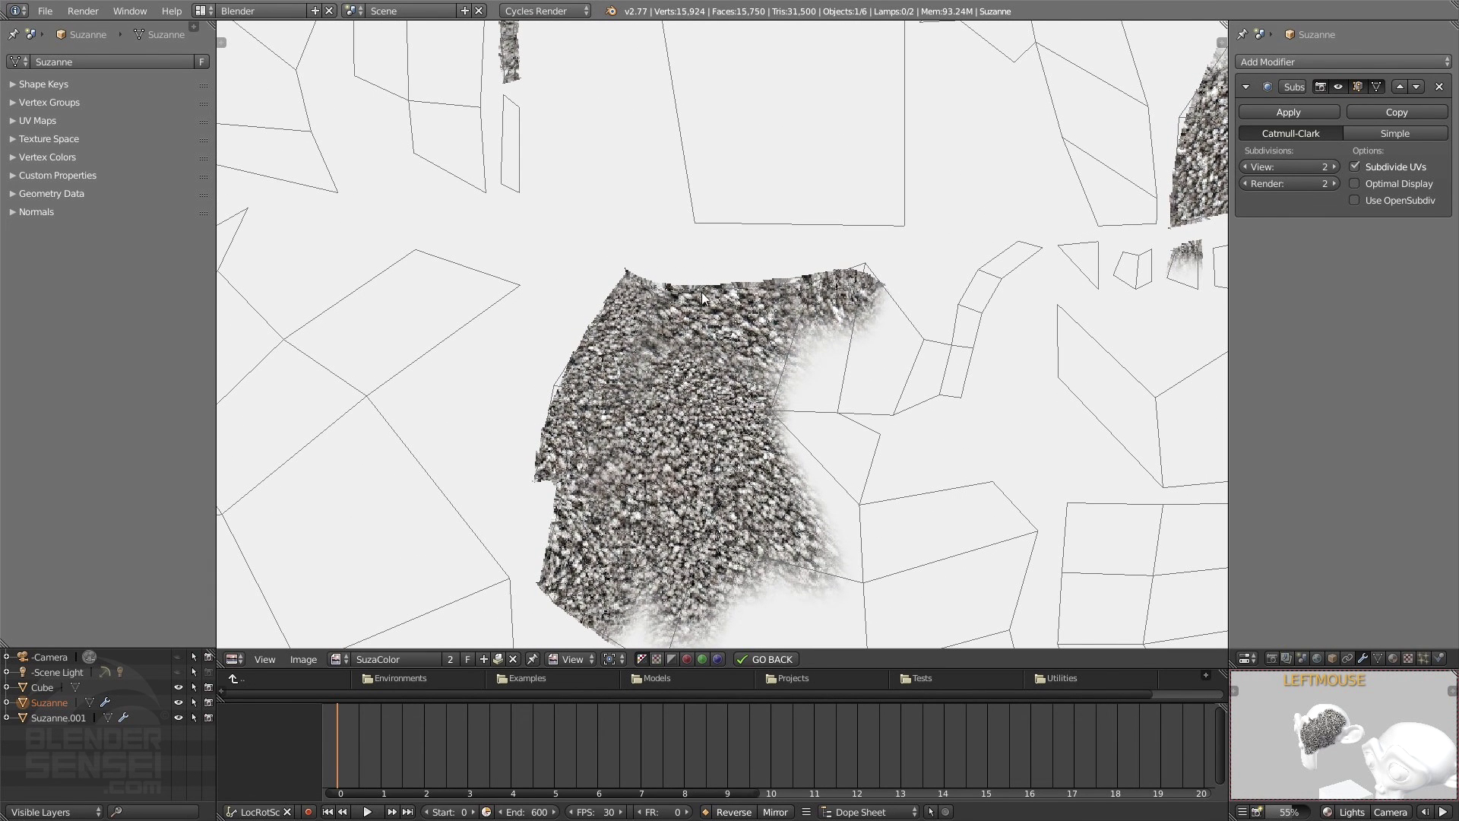
{"action": "middle_click_drag", "start_coordinate": [1372, 699], "coordinate": [1346, 734]}
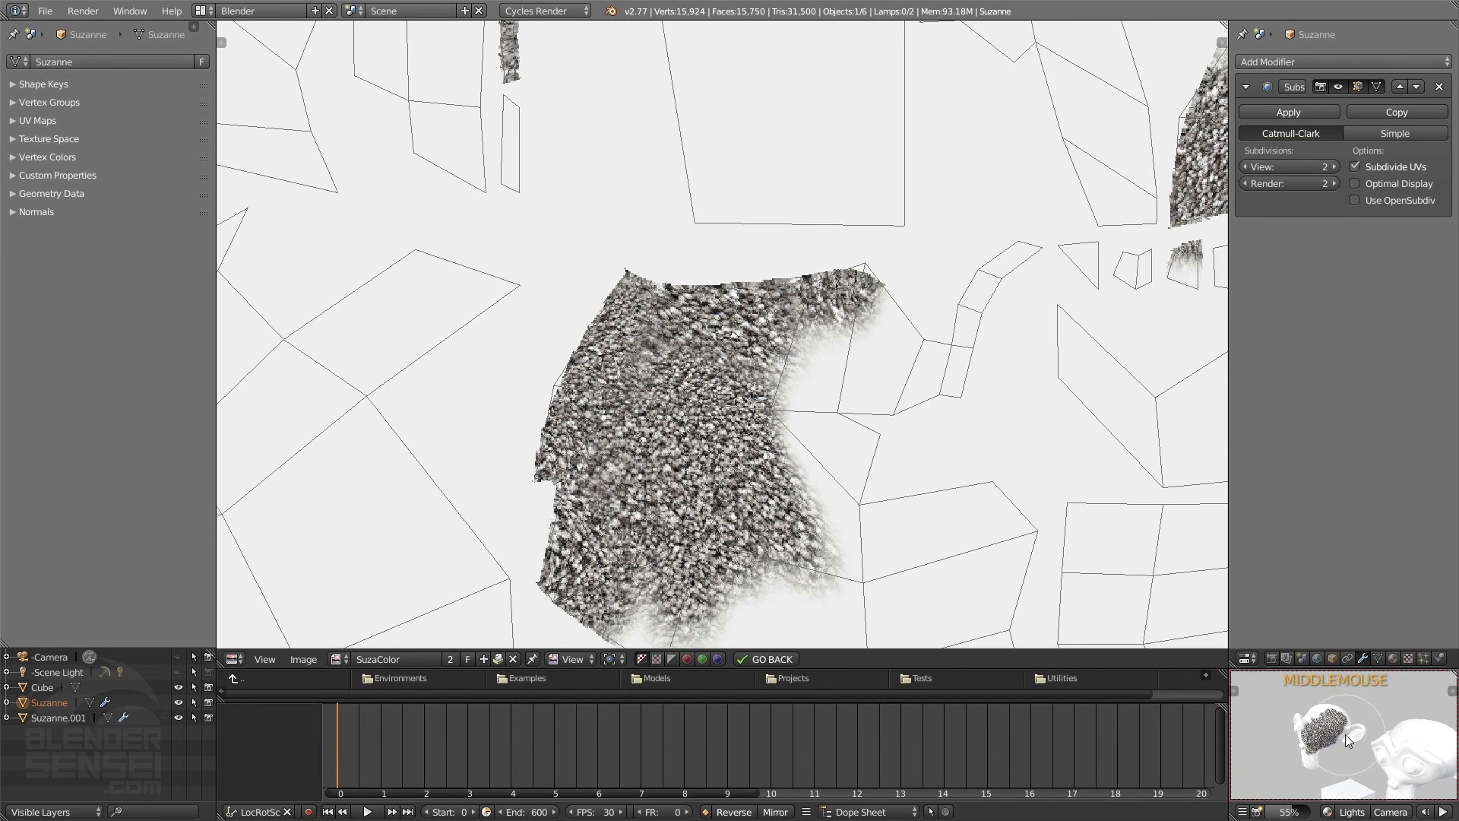
{"action": "scroll", "coordinate": [1346, 734], "scroll_direction": "down", "scroll_amount": 1}
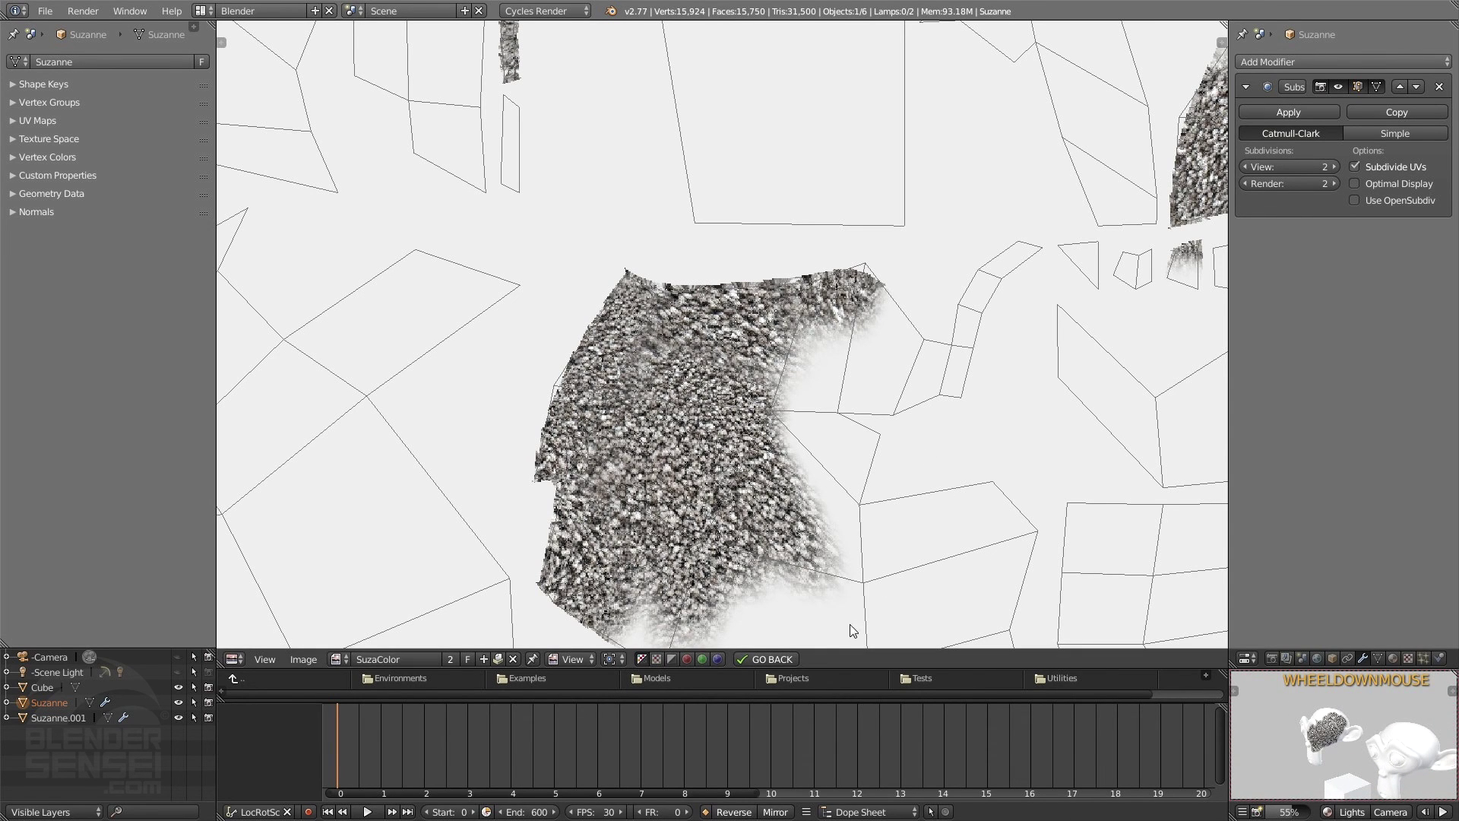
Step: Go back to the 3D view, inspect the painted monkey, and switch it from Texture Paint to Object Mode
{"action": "left_click", "coordinate": [786, 659]}
{"action": "scroll", "coordinate": [736, 431], "scroll_direction": "down", "scroll_amount": 2}
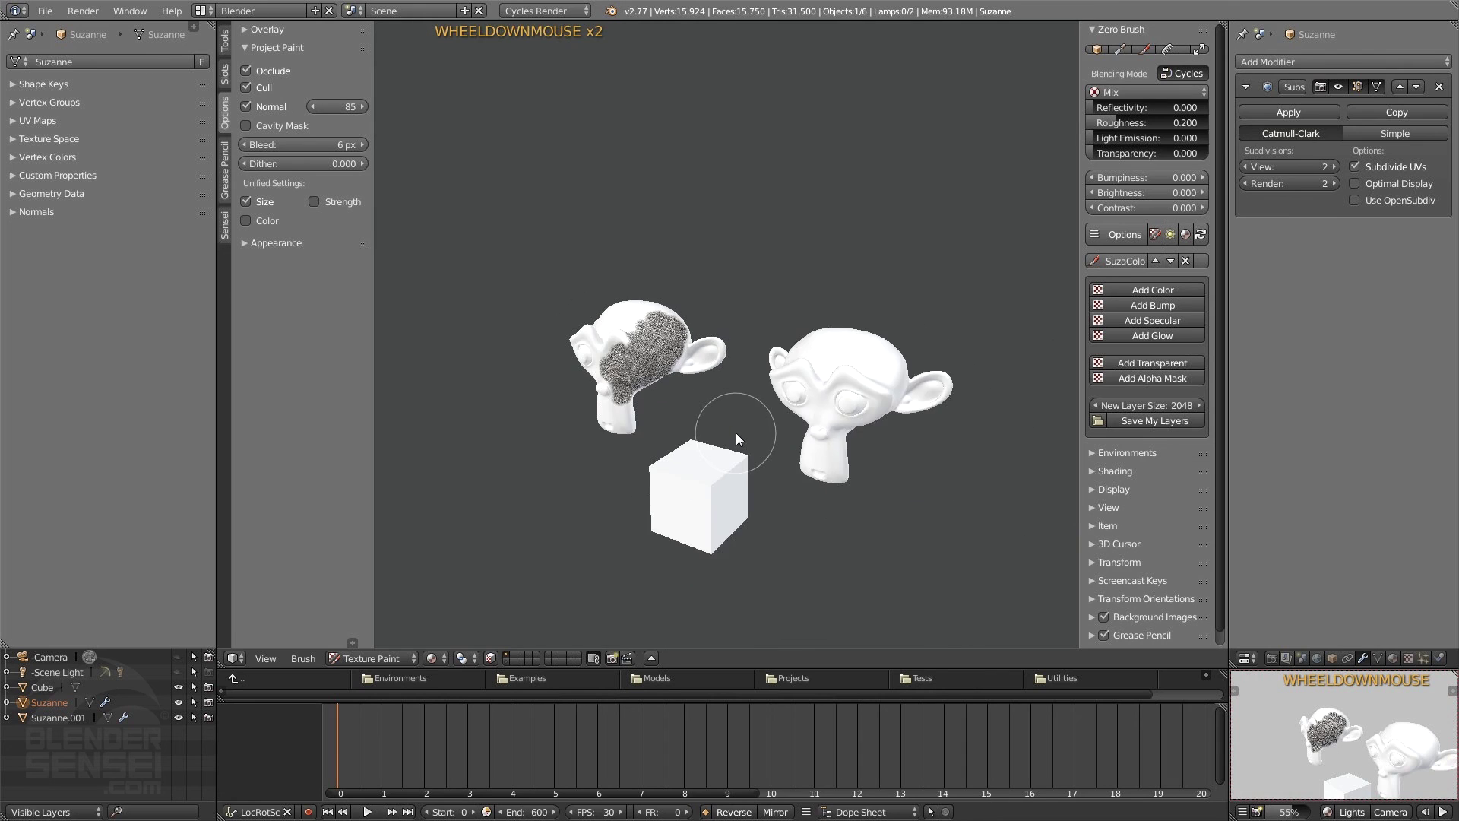
{"action": "mouse_move", "coordinate": [736, 432]}
{"action": "middle_mouse_down"}
{"action": "mouse_move", "coordinate": [628, 434]}
{"action": "mouse_move", "coordinate": [725, 368]}
{"action": "middle_mouse_up"}
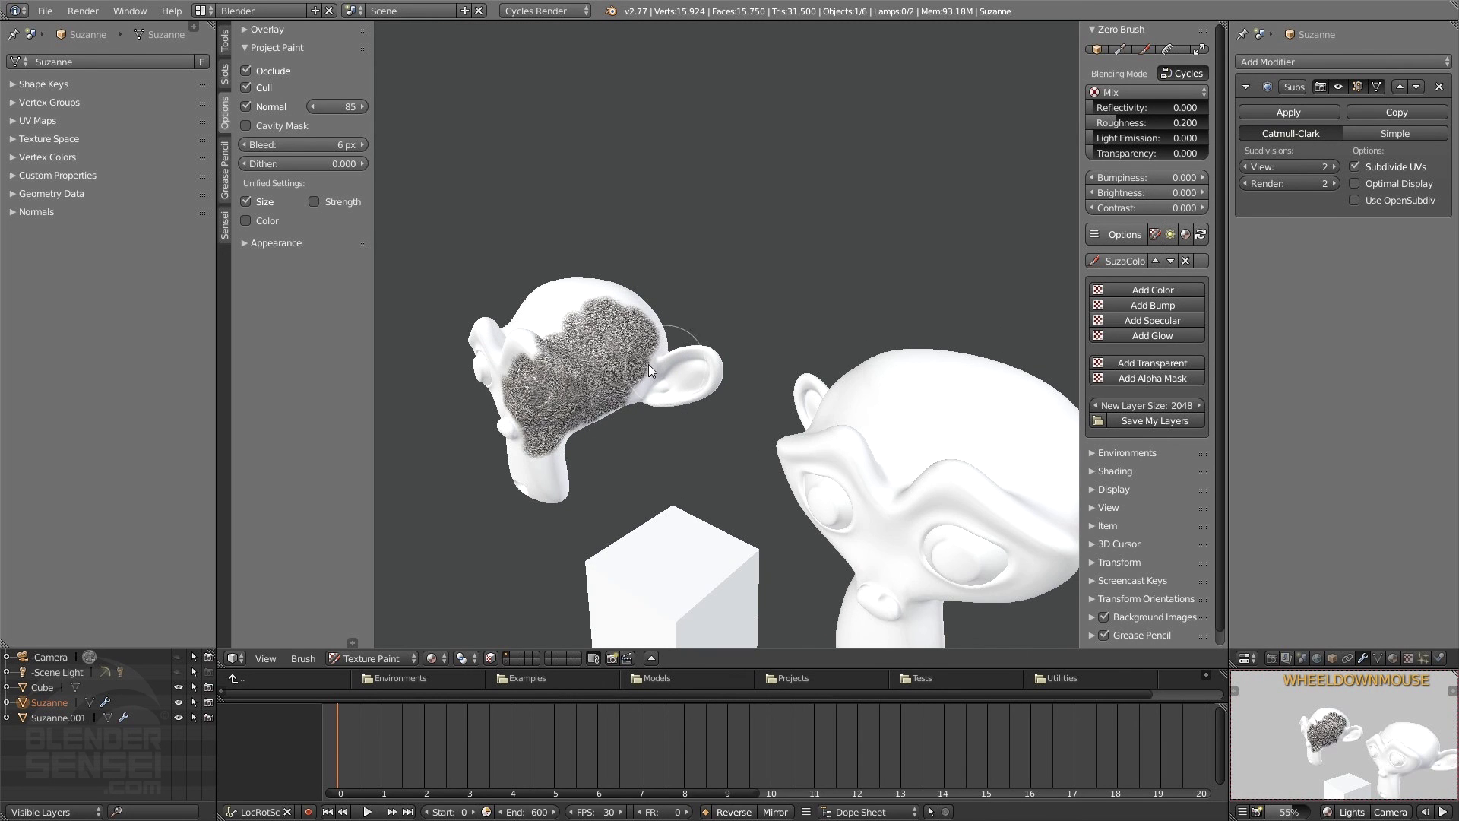
{"action": "middle_click_drag", "start_coordinate": [710, 438], "coordinate": [714, 437]}
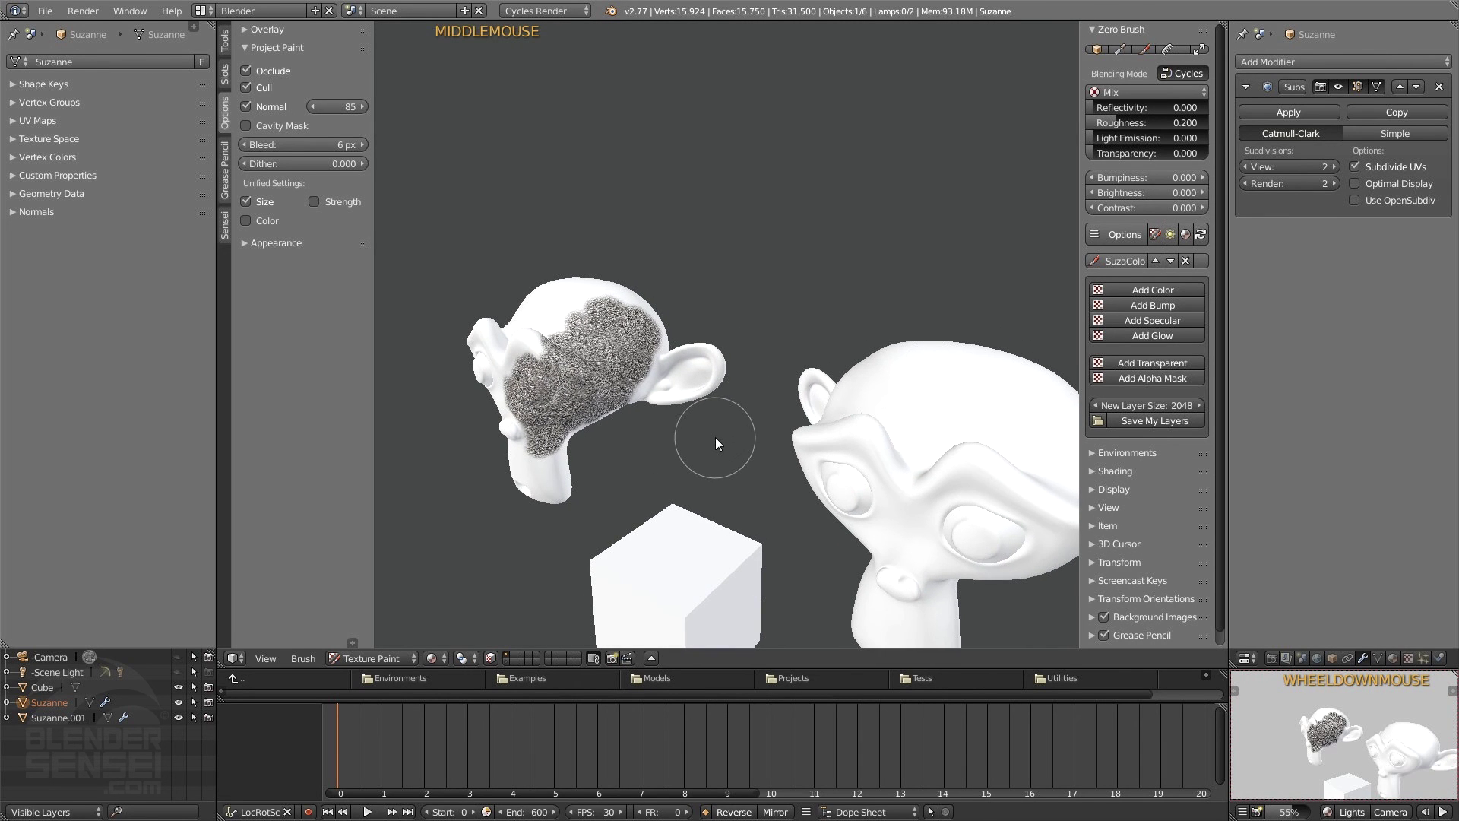
{"action": "middle_click_drag", "start_coordinate": [781, 483], "coordinate": [776, 451], "text": "shift"}
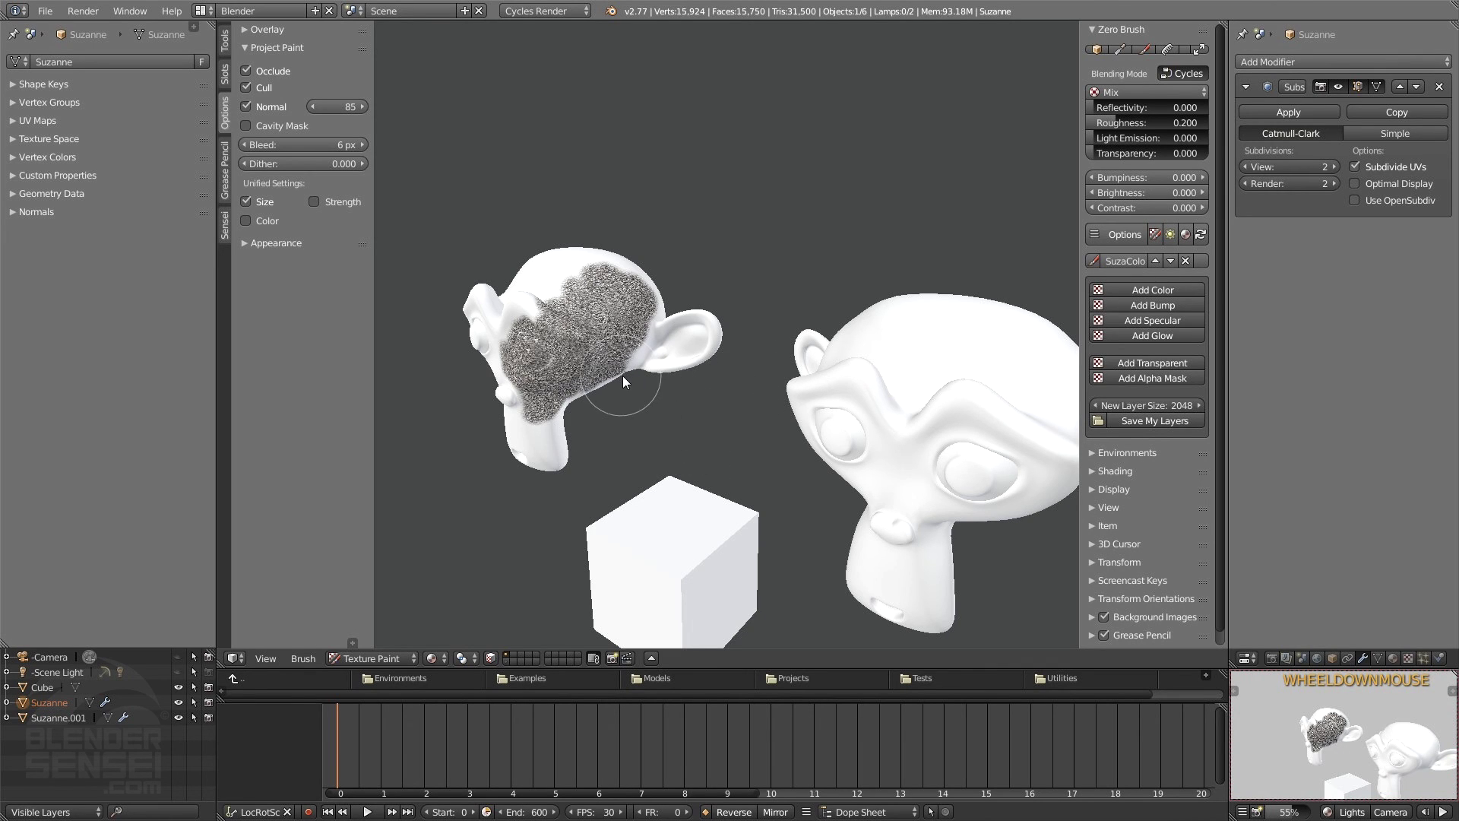
{"action": "left_click", "coordinate": [1096, 50]}
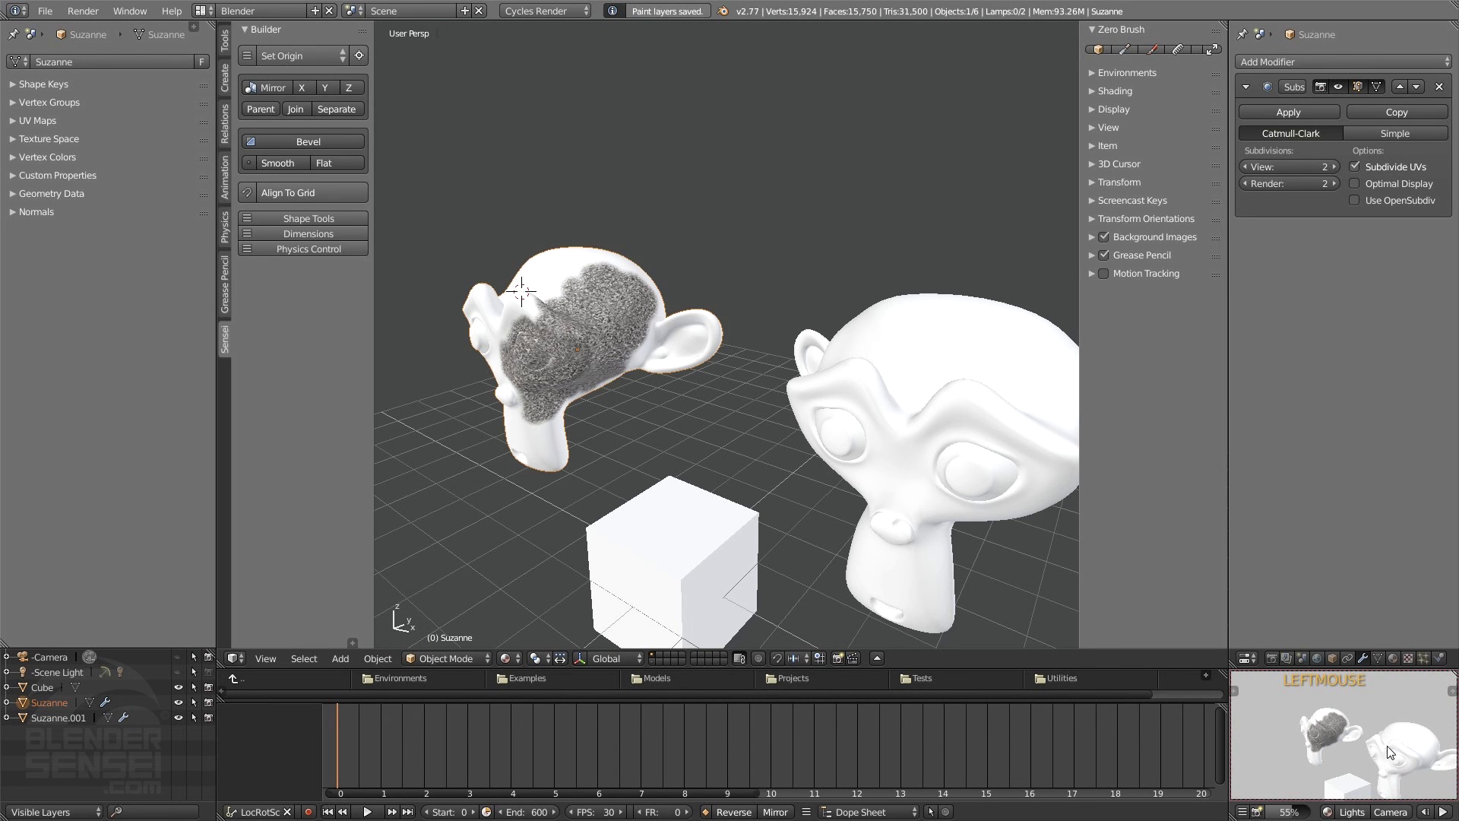
{"action": "middle_click_drag", "start_coordinate": [1390, 747], "coordinate": [1382, 751]}
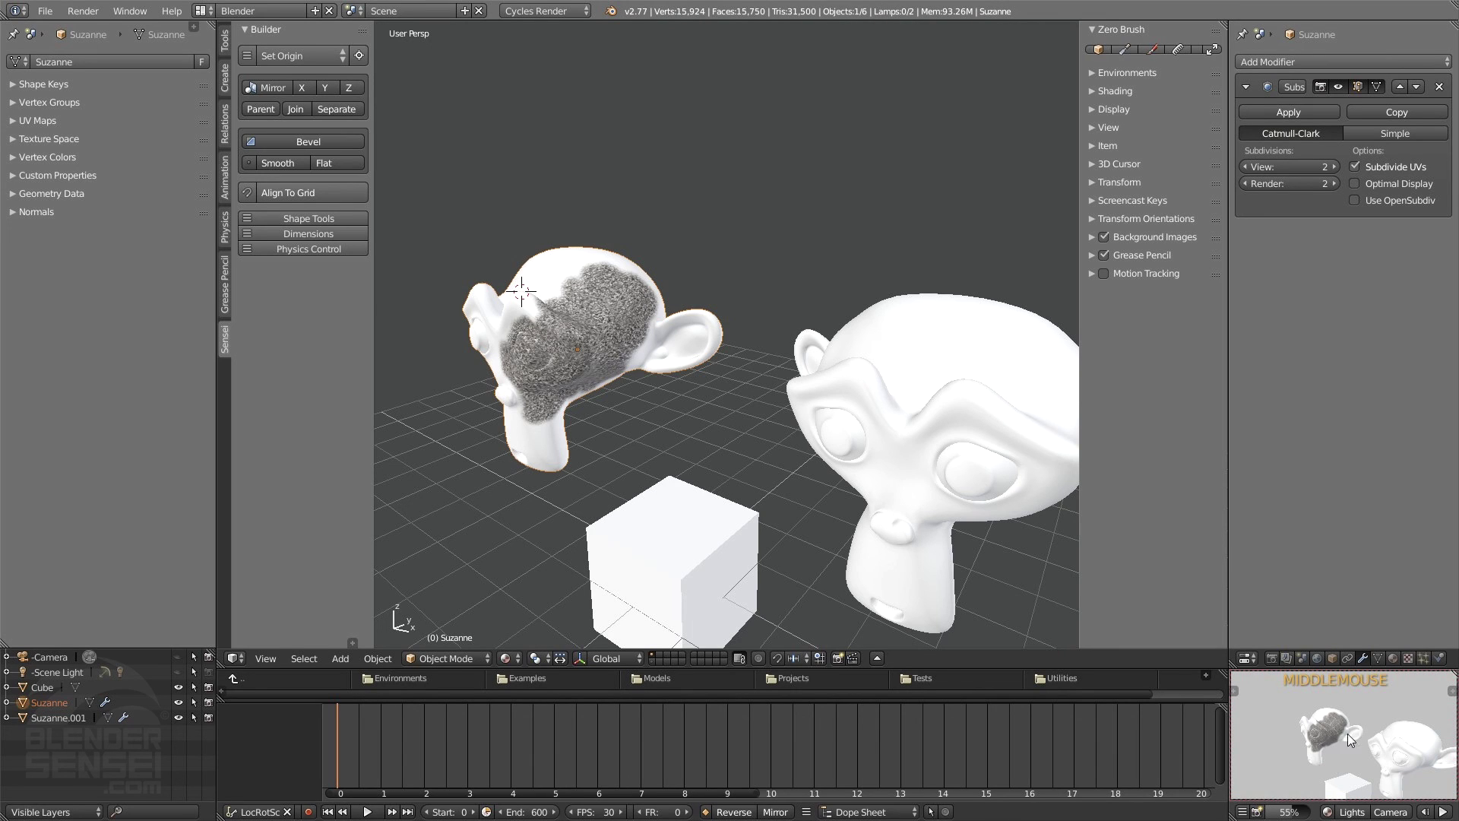
Step: Render the scene and examine the painted patch on the monkey's head up close in the render result
{"action": "mouse_move", "coordinate": [1352, 729]}
{"action": "middle_mouse_down"}
{"action": "mouse_move", "coordinate": [1306, 745]}
{"action": "mouse_move", "coordinate": [1330, 741]}
{"action": "middle_mouse_up"}
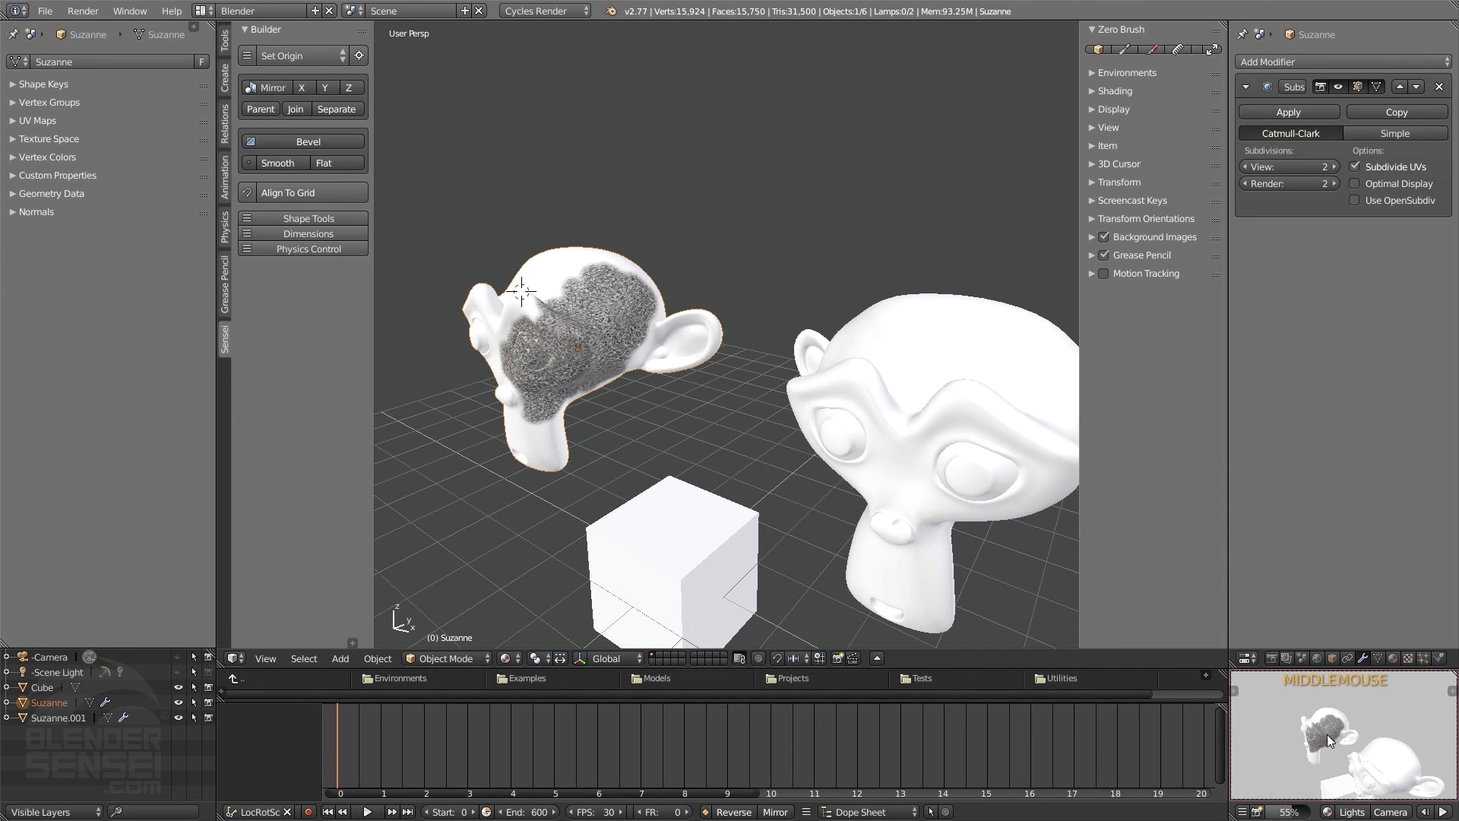
{"action": "middle_click_drag", "start_coordinate": [1330, 734], "coordinate": [1335, 728]}
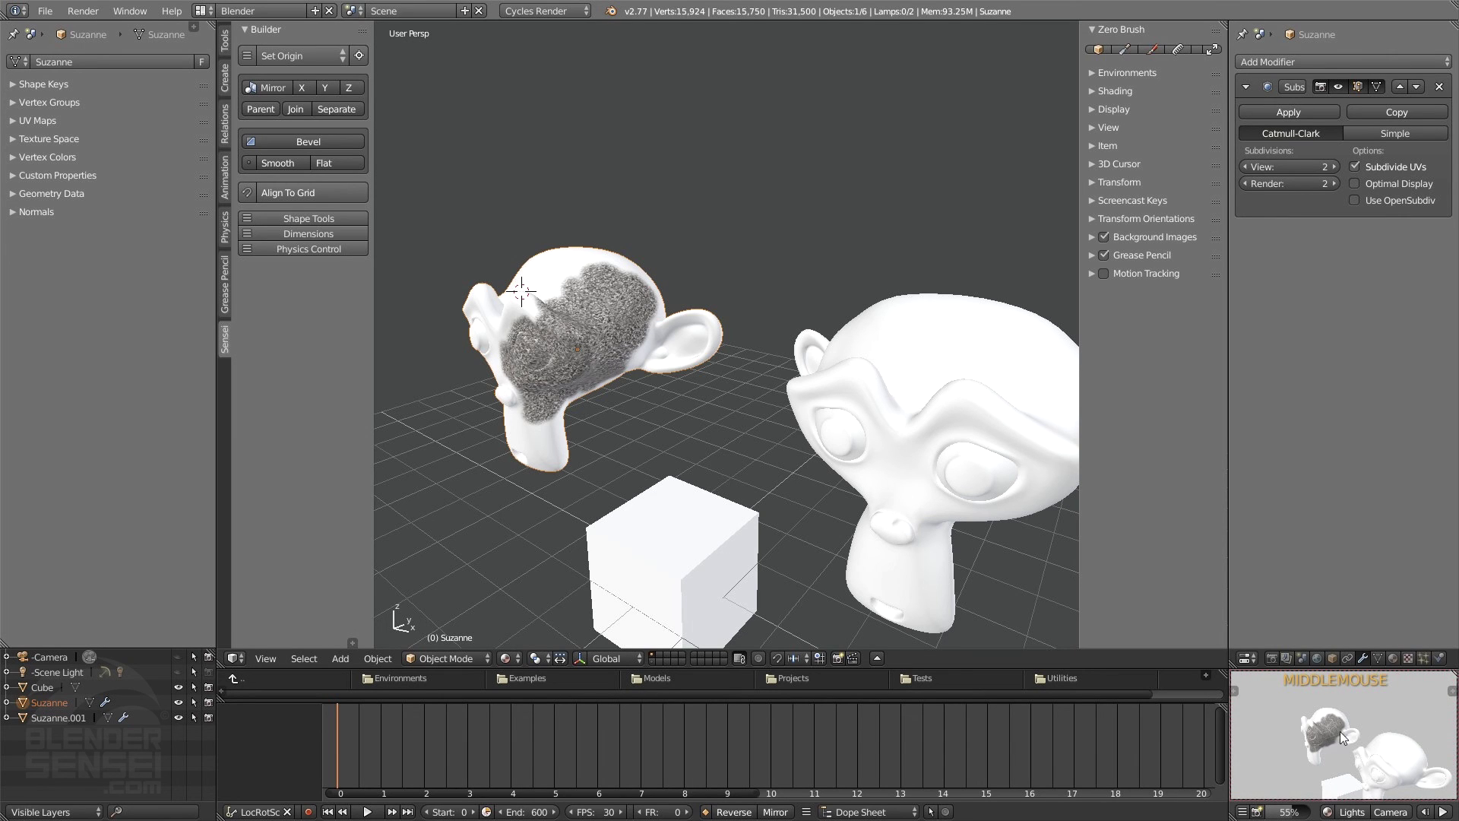
{"action": "left_click", "coordinate": [1258, 811]}
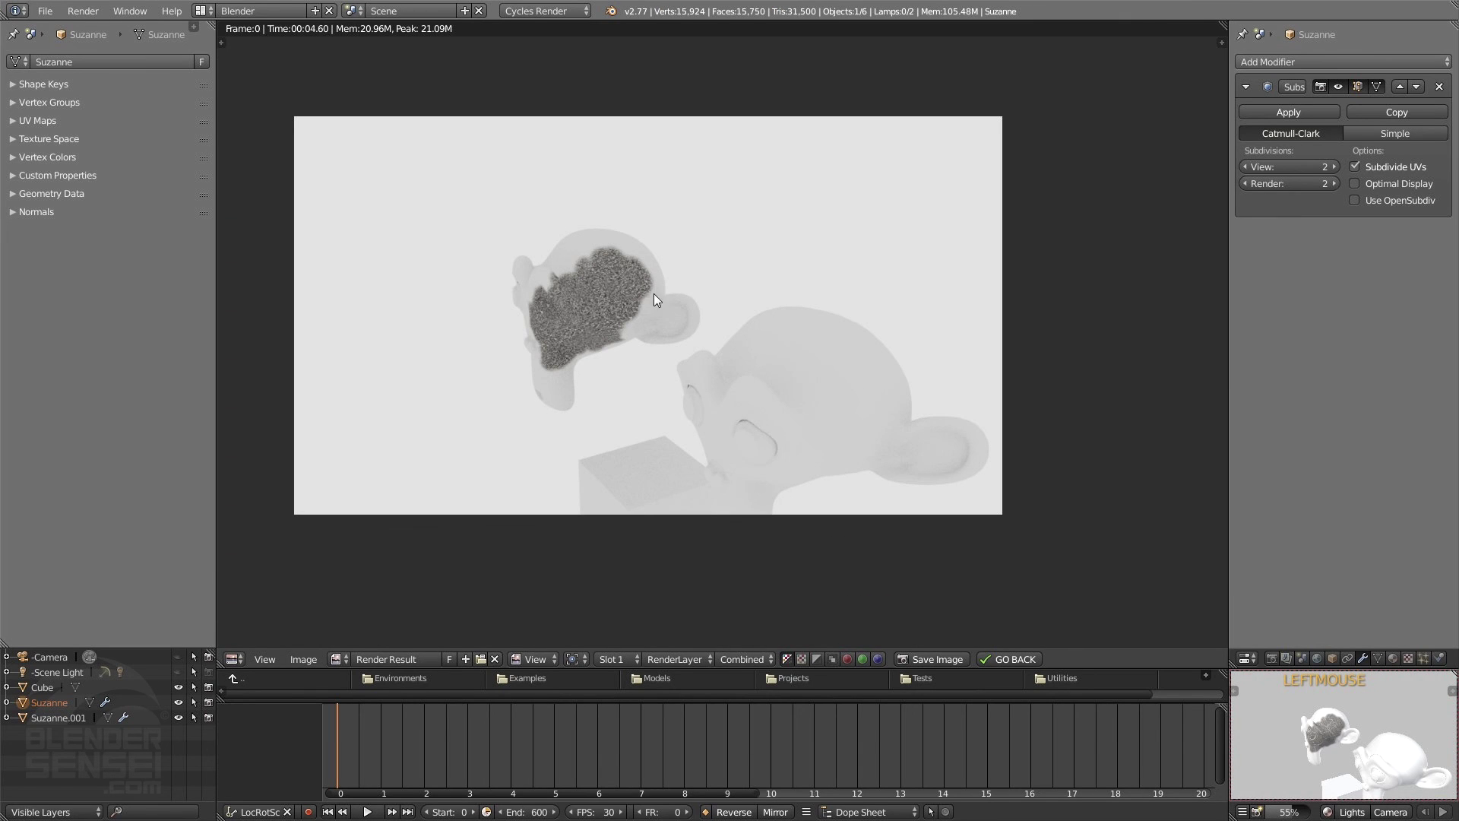
{"action": "scroll", "coordinate": [604, 339], "scroll_direction": "up", "scroll_amount": 2}
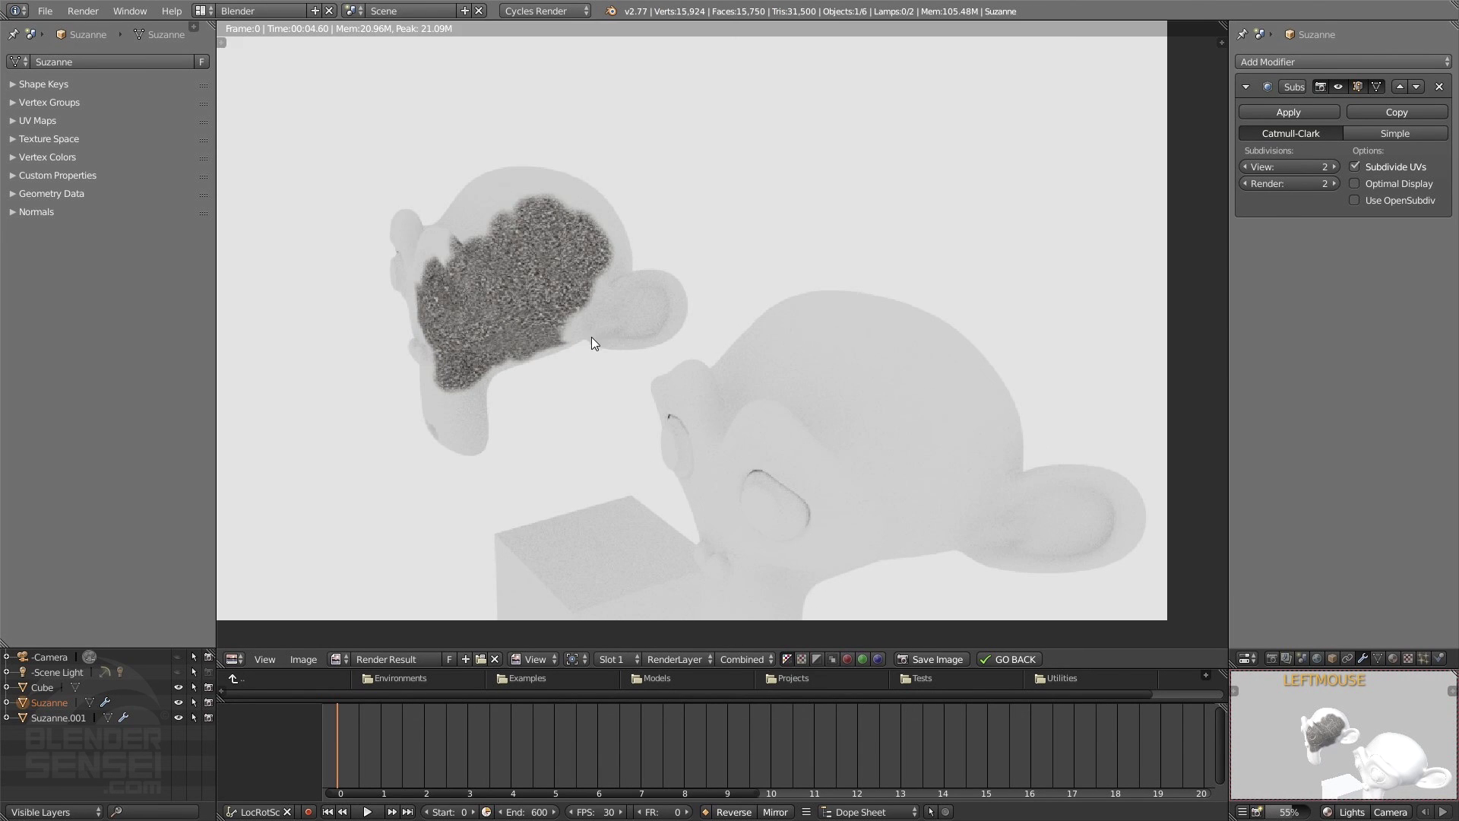
{"action": "scroll", "coordinate": [623, 334], "scroll_direction": "down", "scroll_amount": 2}
{"action": "scroll", "coordinate": [609, 347], "scroll_direction": "up", "scroll_amount": 1}
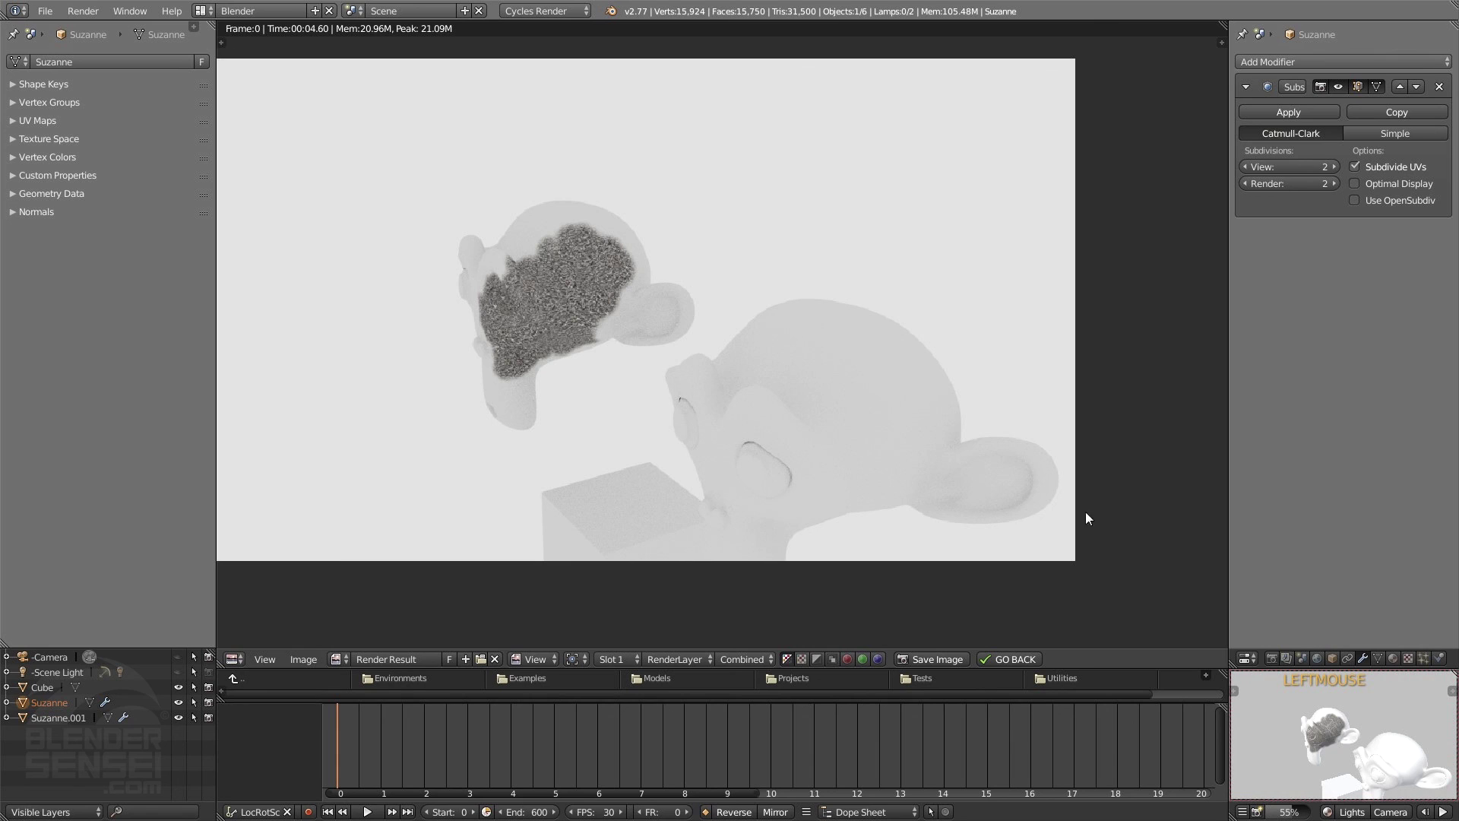
{"action": "middle_click_drag", "start_coordinate": [945, 328], "coordinate": [1036, 387]}
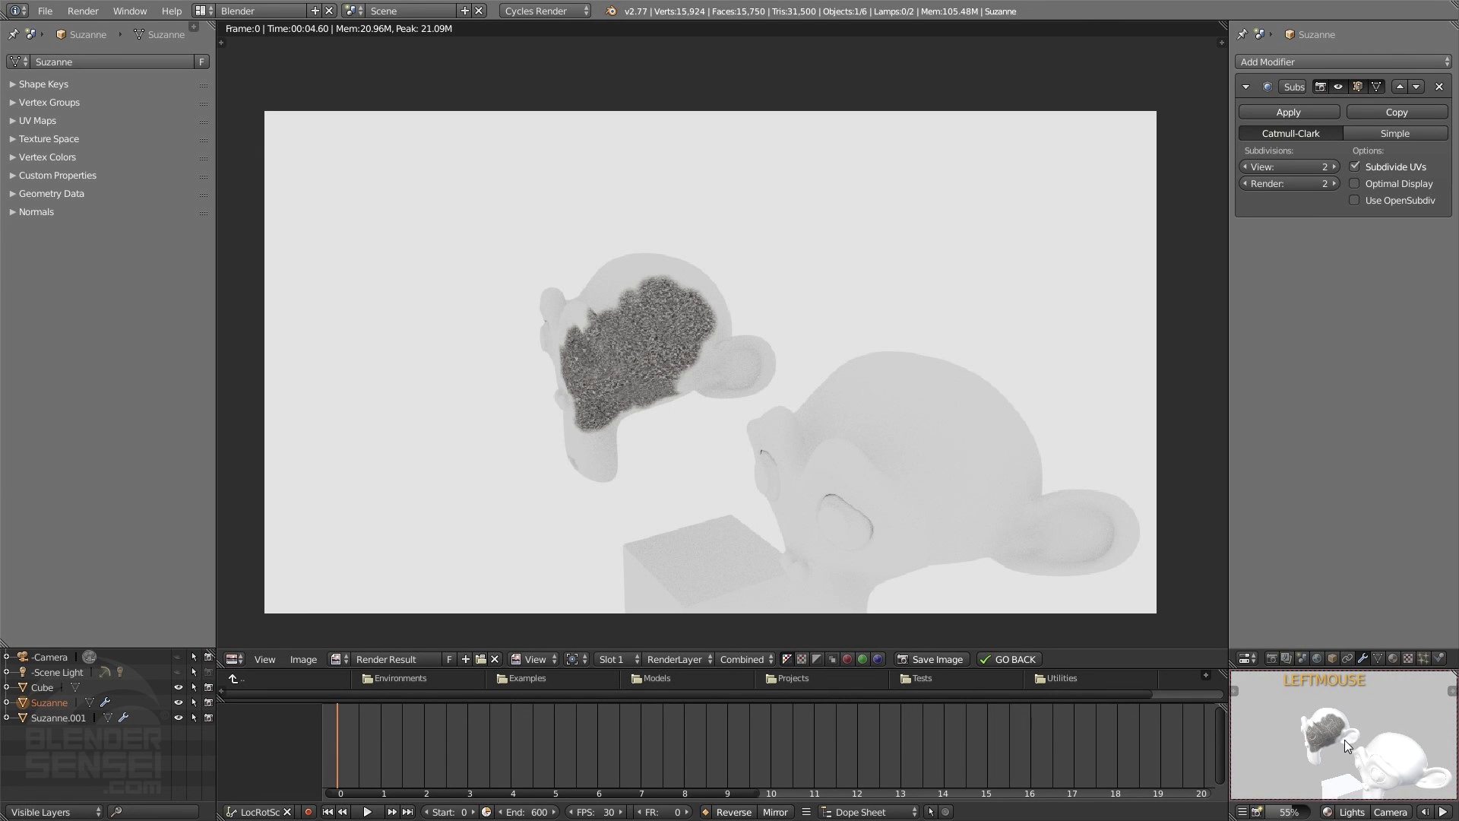
{"action": "middle_click_drag", "start_coordinate": [1344, 739], "coordinate": [1347, 739]}
{"action": "middle_click", "coordinate": [1311, 705]}
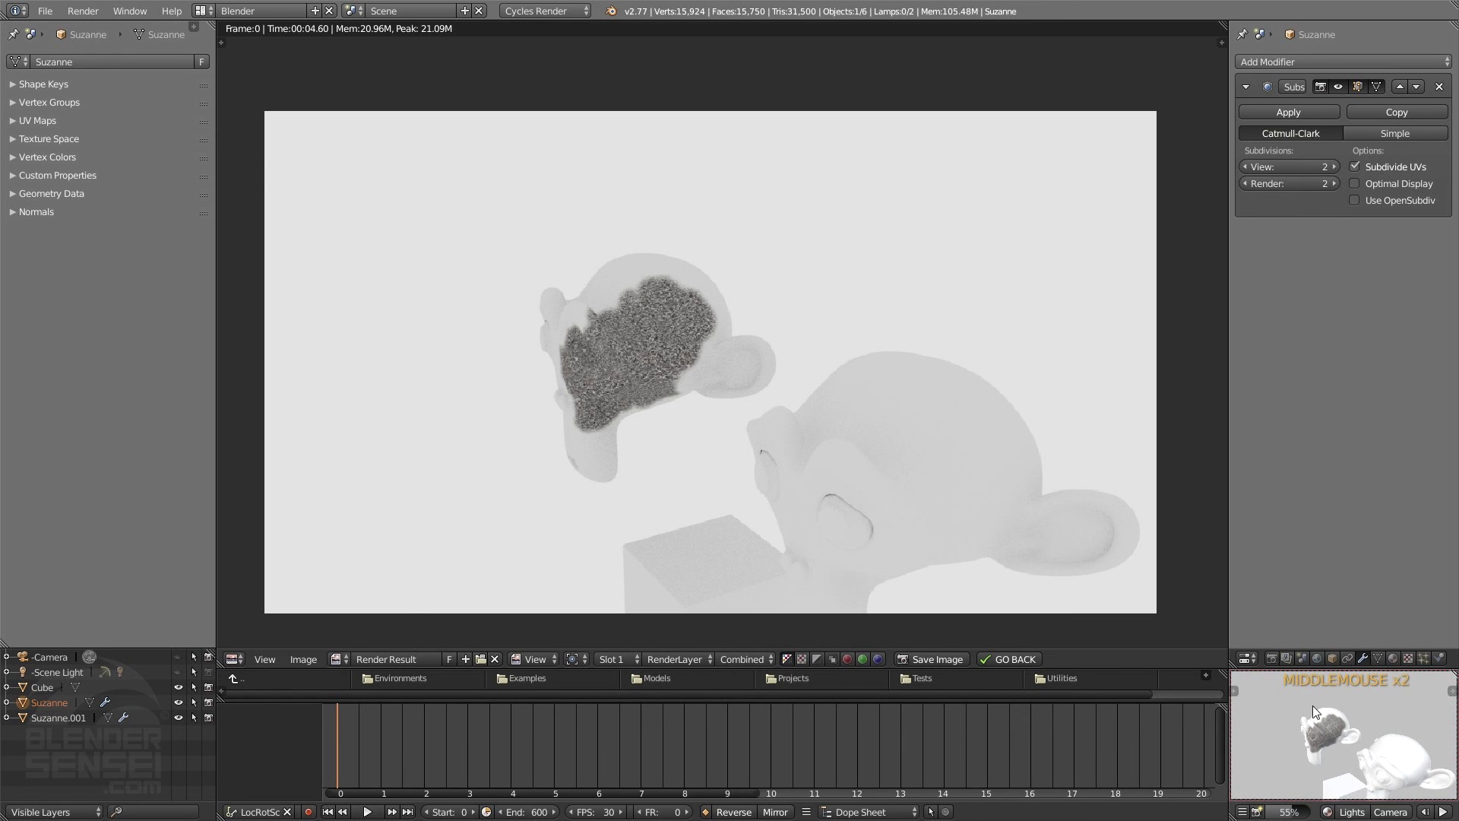
Step: Leave the render result and switch the main area to the UV/Image Editor
{"action": "left_click", "coordinate": [1033, 659]}
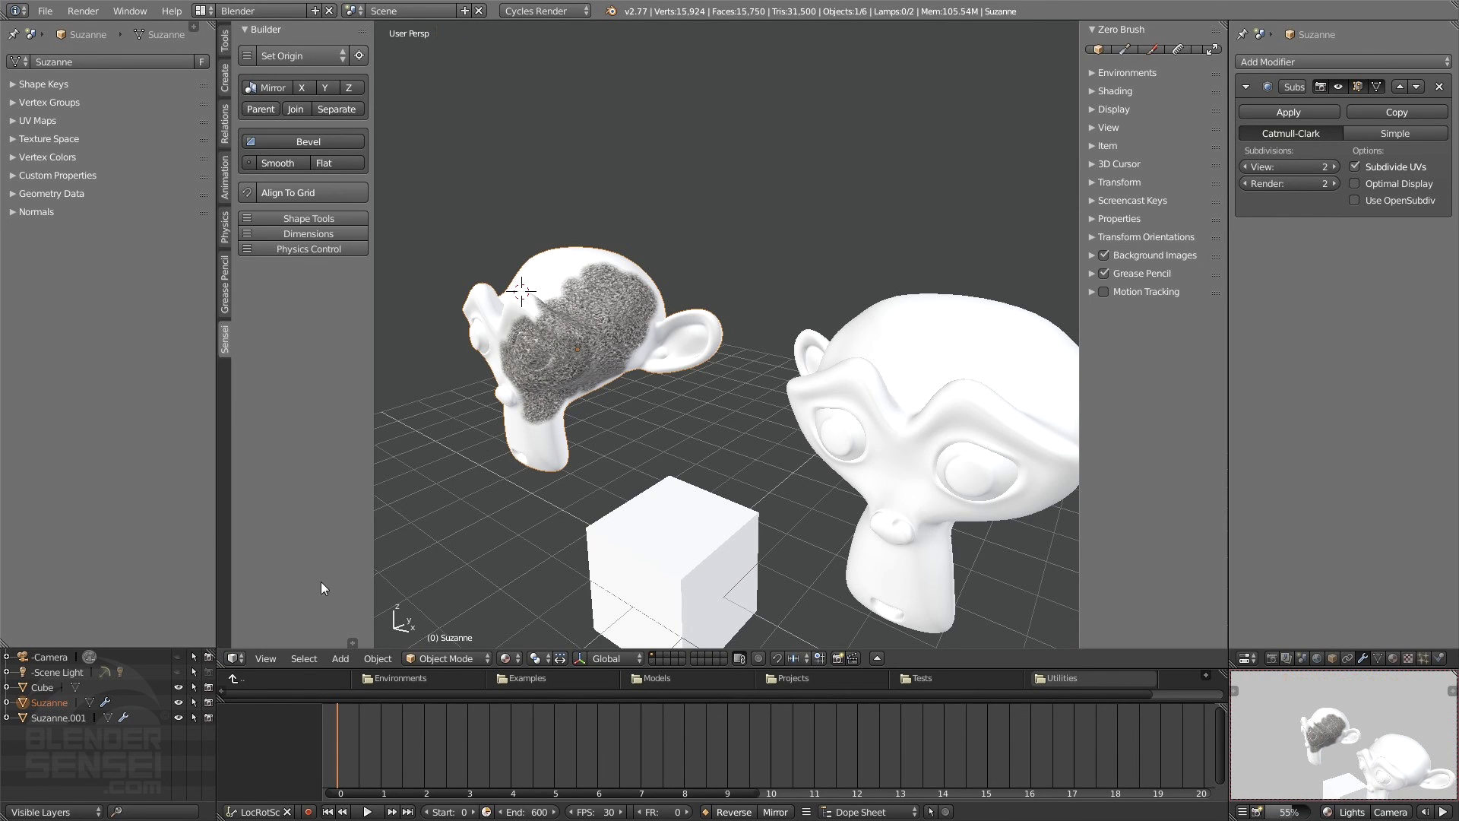
{"action": "left_click", "coordinate": [236, 658]}
{"action": "left_click", "coordinate": [281, 540]}
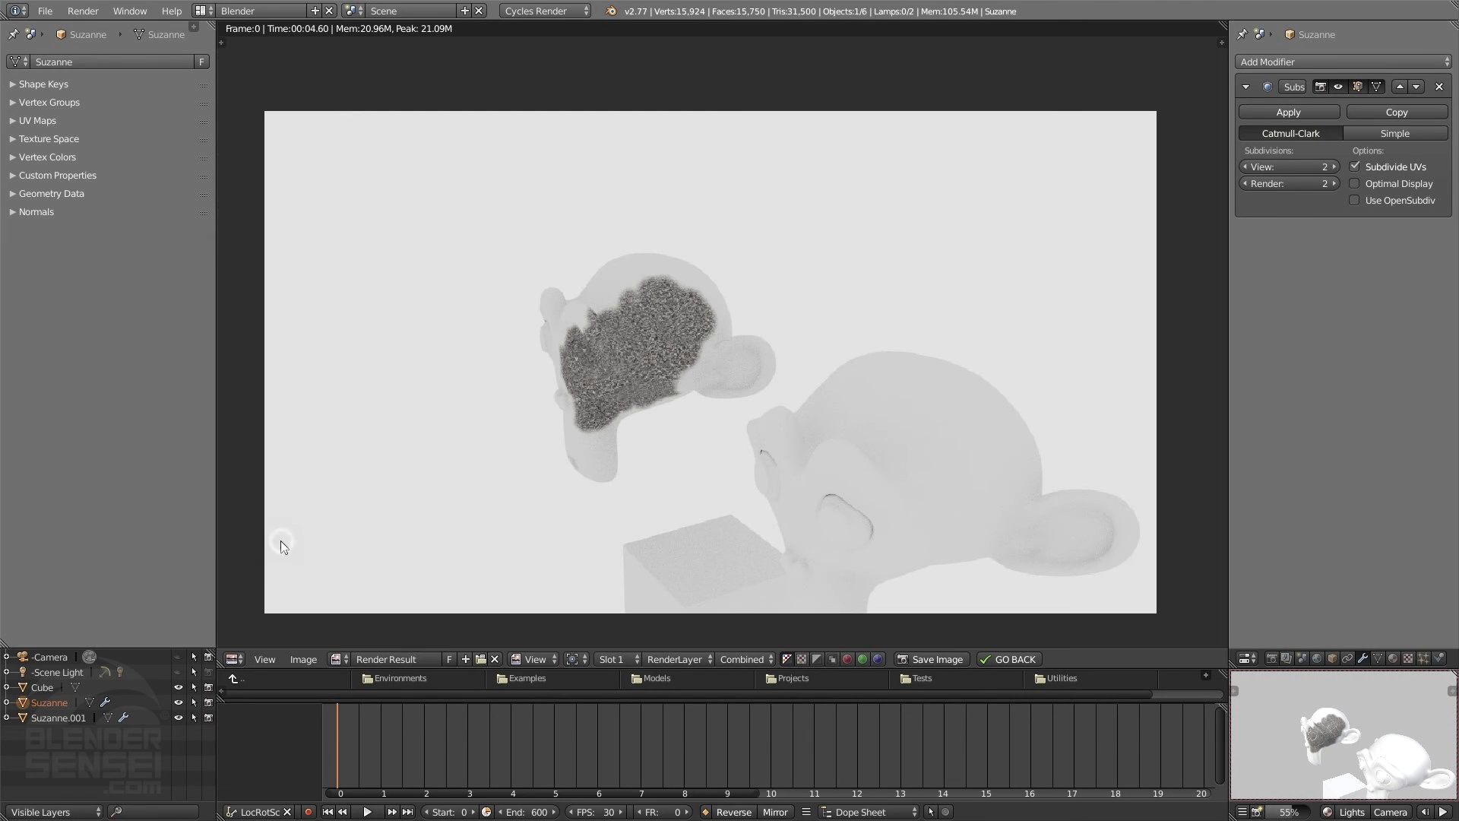
Step: Put the painted monkey in Edit Mode and display its UV islands over the SuzaColor image
{"action": "double_click", "coordinate": [1382, 751]}
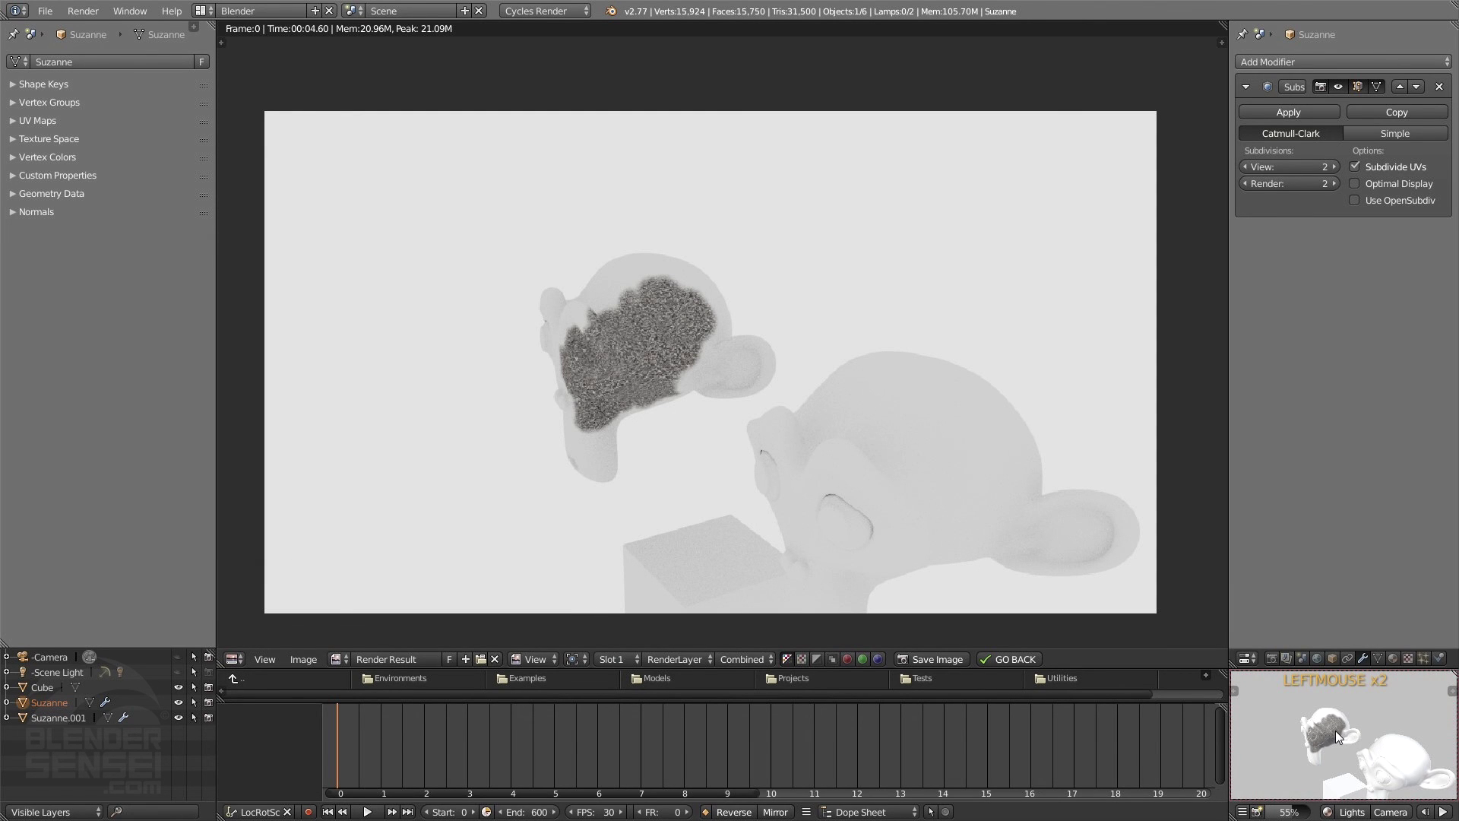
{"action": "key", "text": "Tab"}
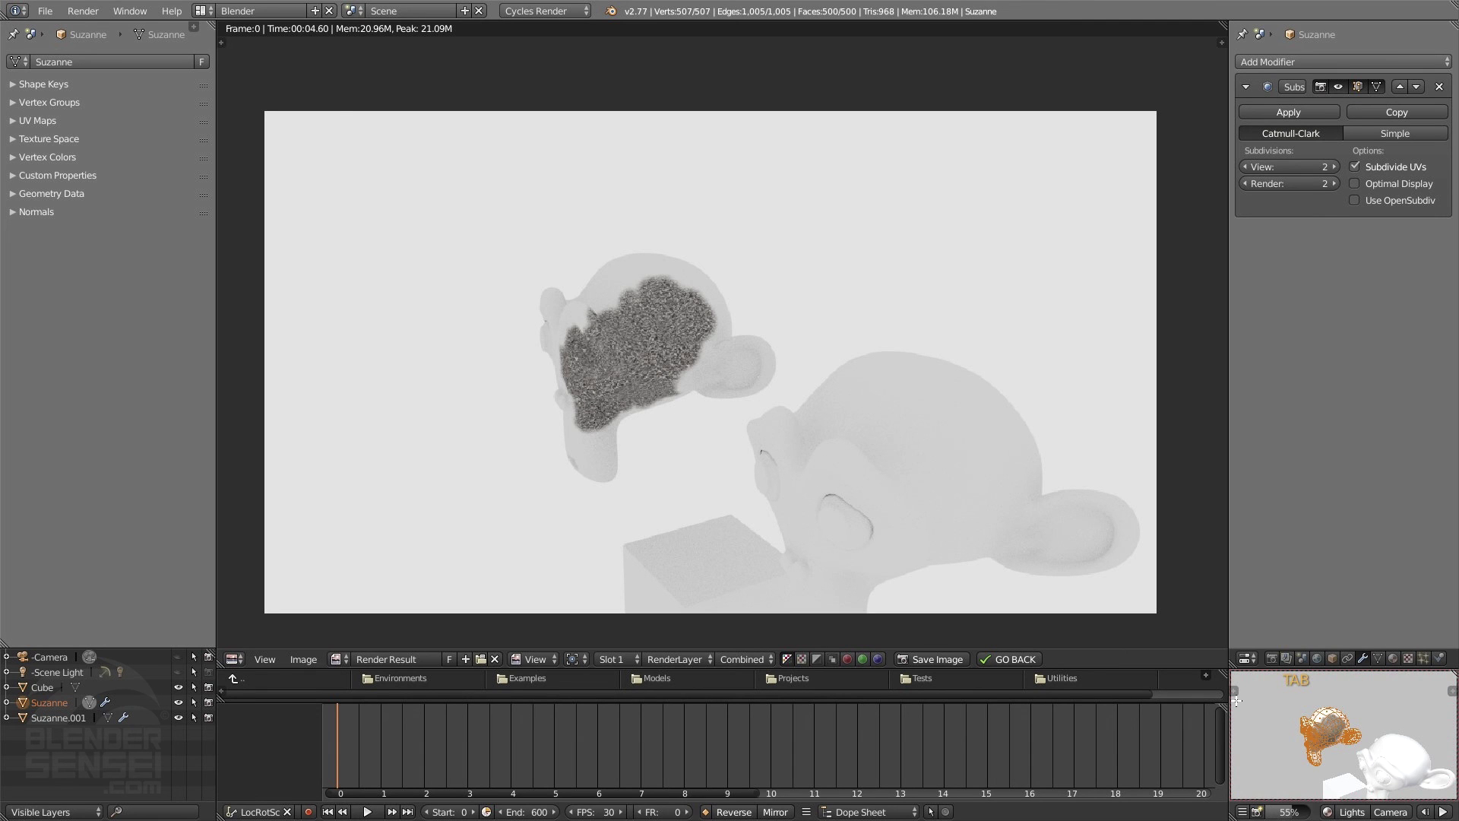
{"action": "left_click", "coordinate": [339, 659]}
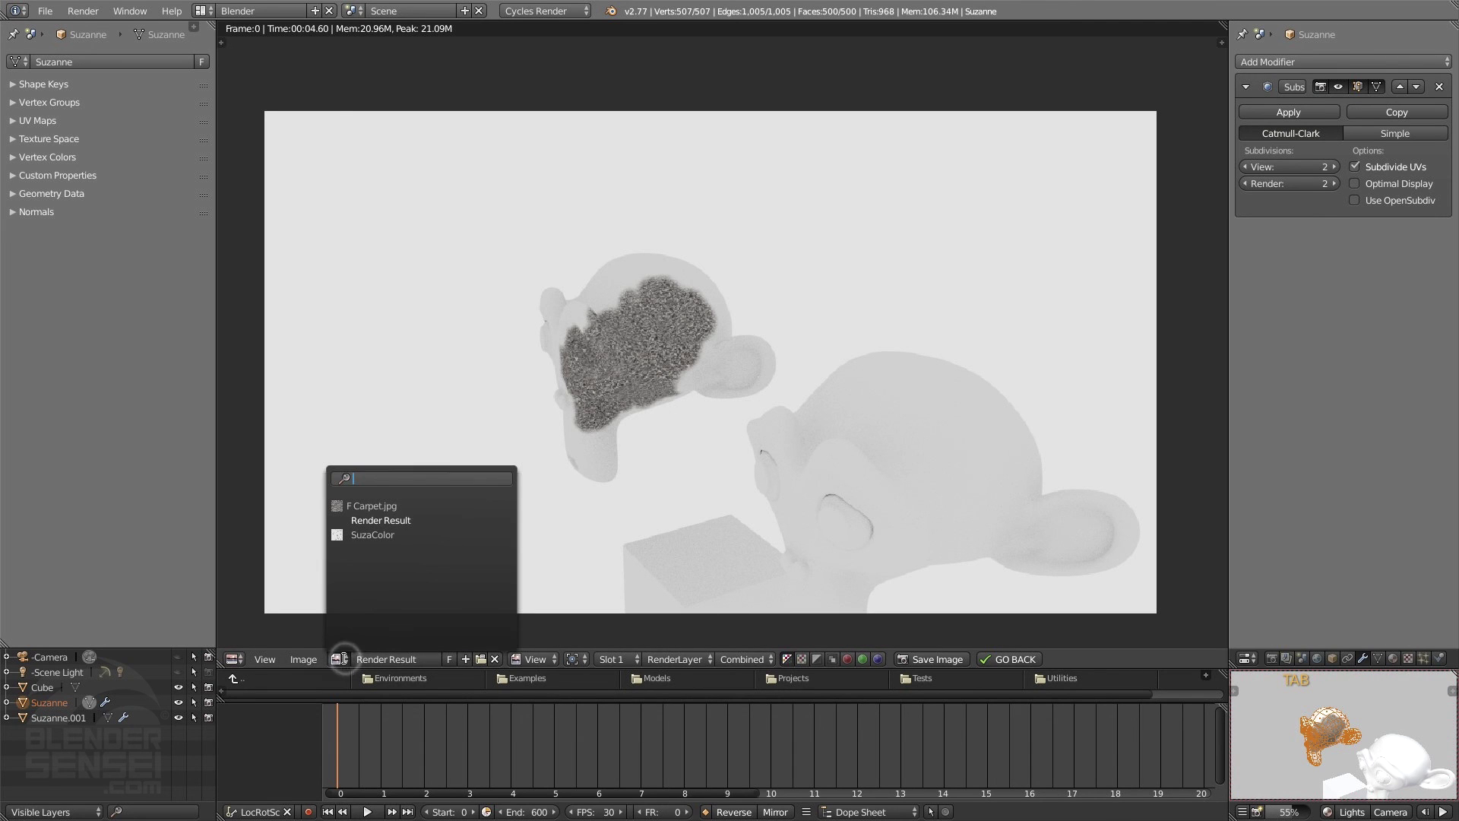
{"action": "left_click", "coordinate": [378, 534]}
{"action": "scroll", "coordinate": [772, 471], "scroll_direction": "down", "scroll_amount": 4}
{"action": "scroll", "coordinate": [772, 472], "scroll_direction": "up", "scroll_amount": 1}
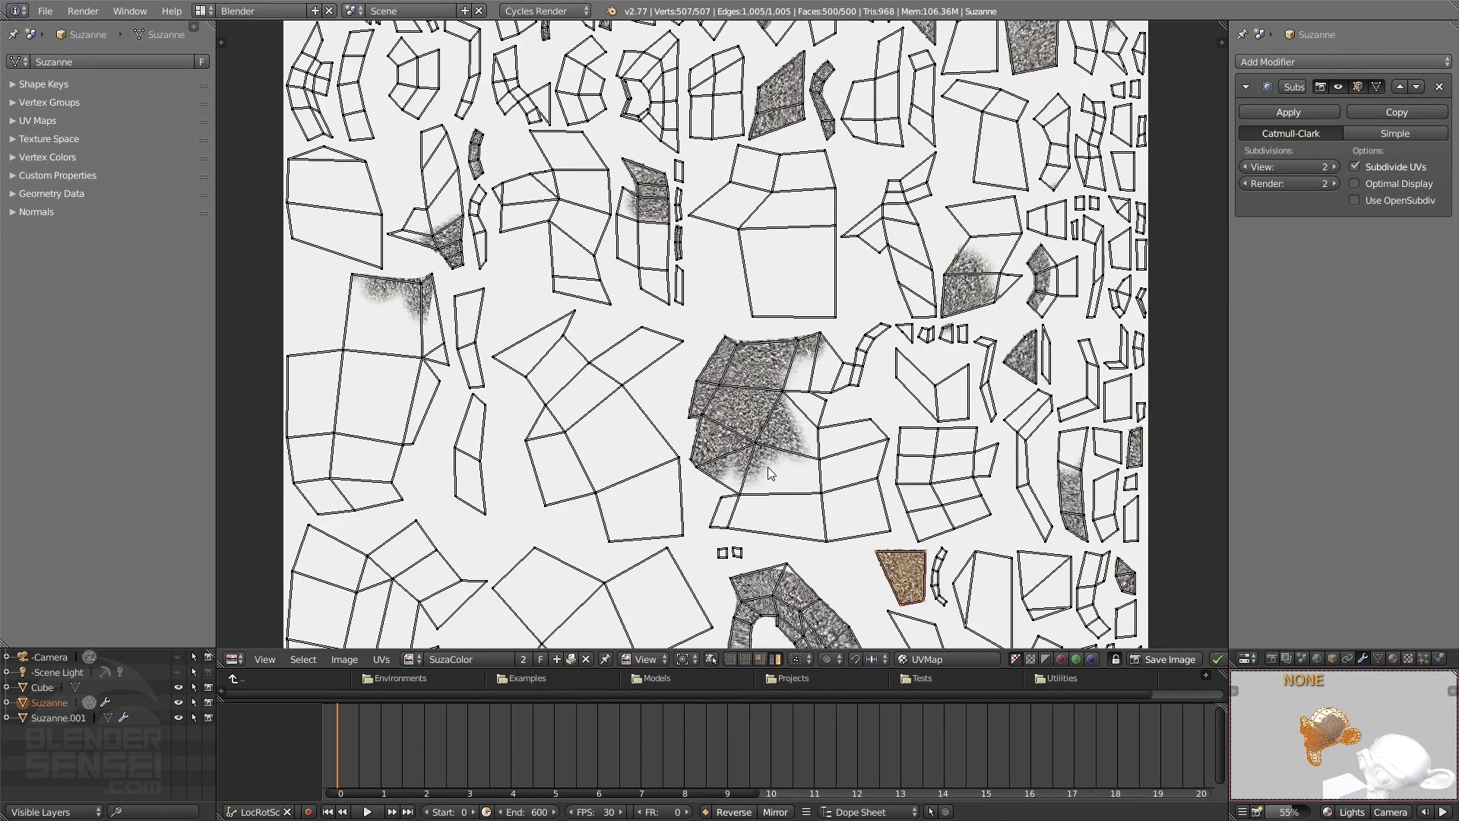
{"action": "scroll", "coordinate": [772, 473], "scroll_direction": "down", "scroll_amount": 2}
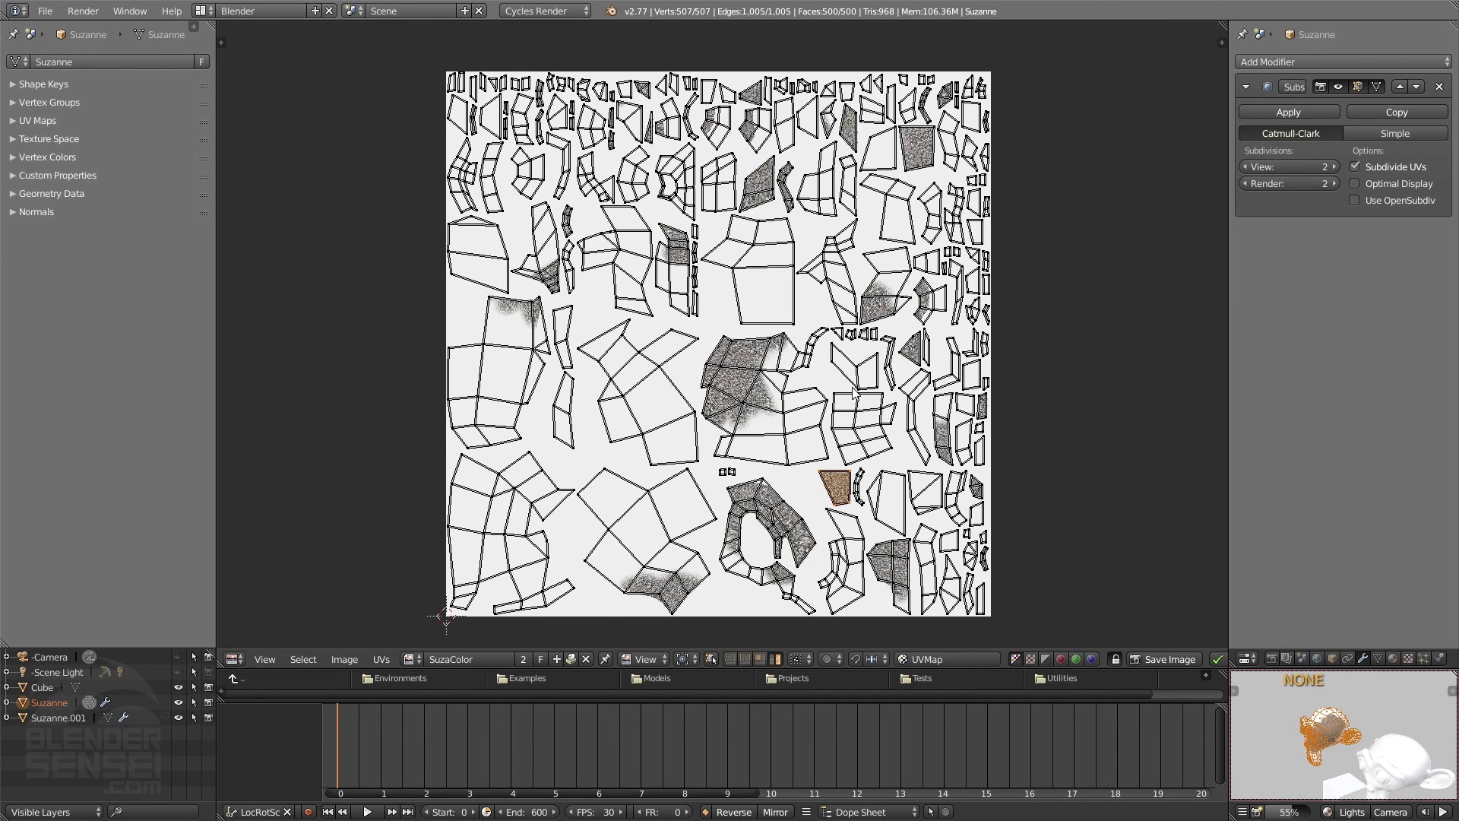
Step: Leave Edit Mode on the painted monkey, select the second monkey and show its UV islands in Edit Mode
{"action": "middle_click_drag", "start_coordinate": [1299, 730], "coordinate": [1244, 743]}
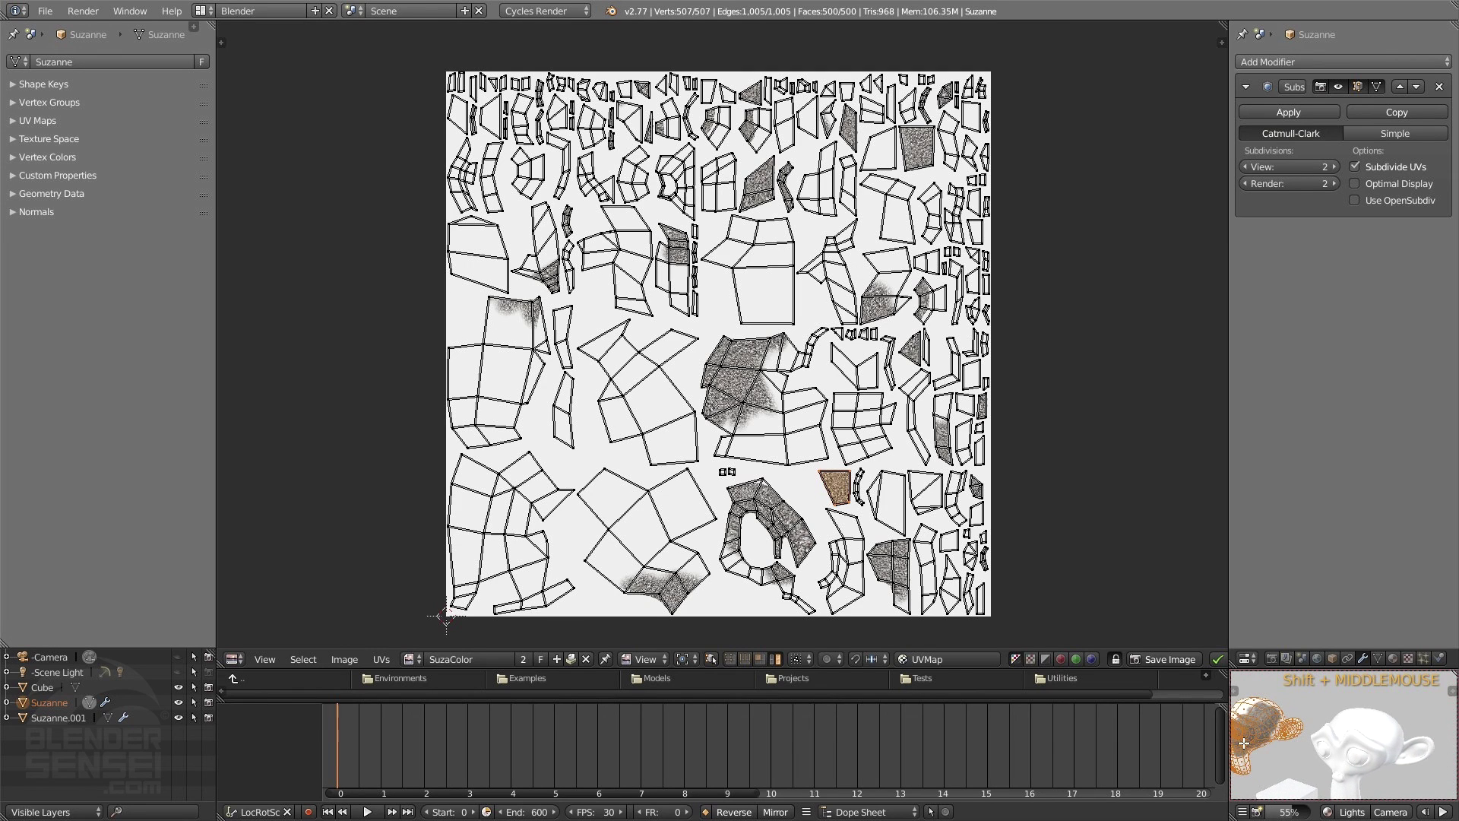
{"action": "key", "text": "Tab"}
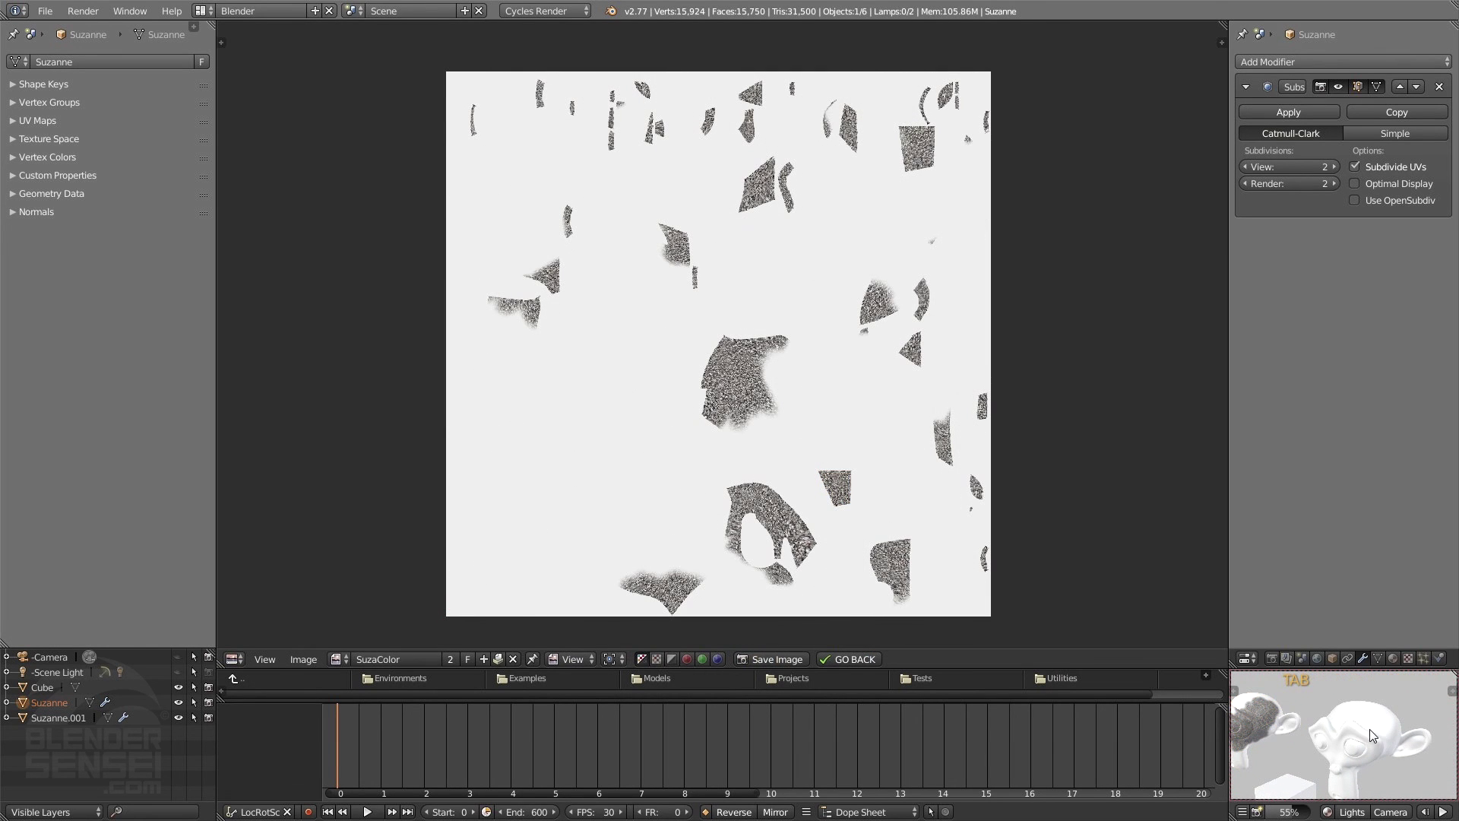
{"action": "left_click", "coordinate": [1388, 723]}
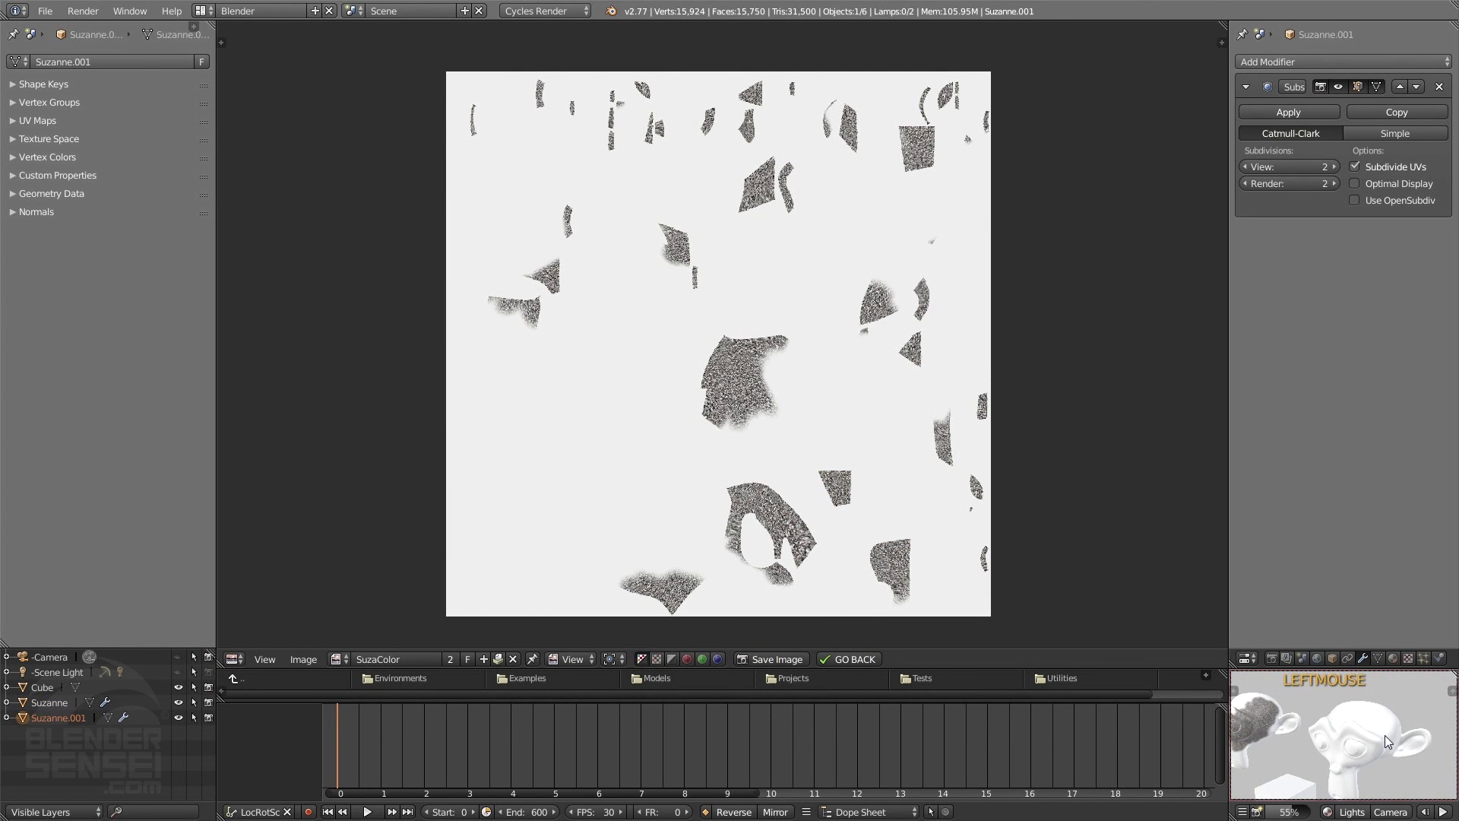
{"action": "key", "text": "Tab"}
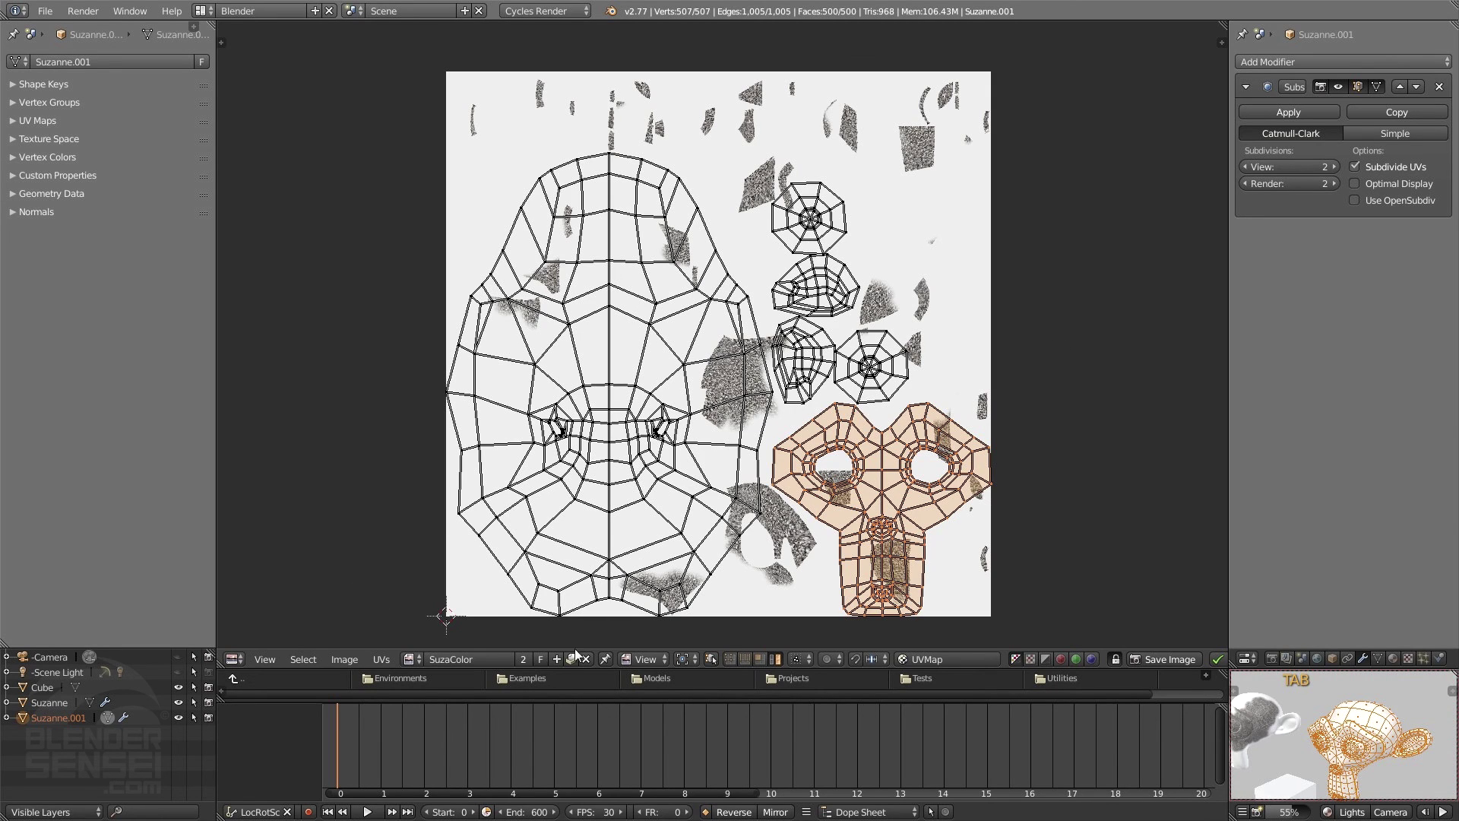
Step: Create a blank white image named New Monkey, 1024 by 1024 px, for the second monkey's UV layout
{"action": "left_click", "coordinate": [556, 659]}
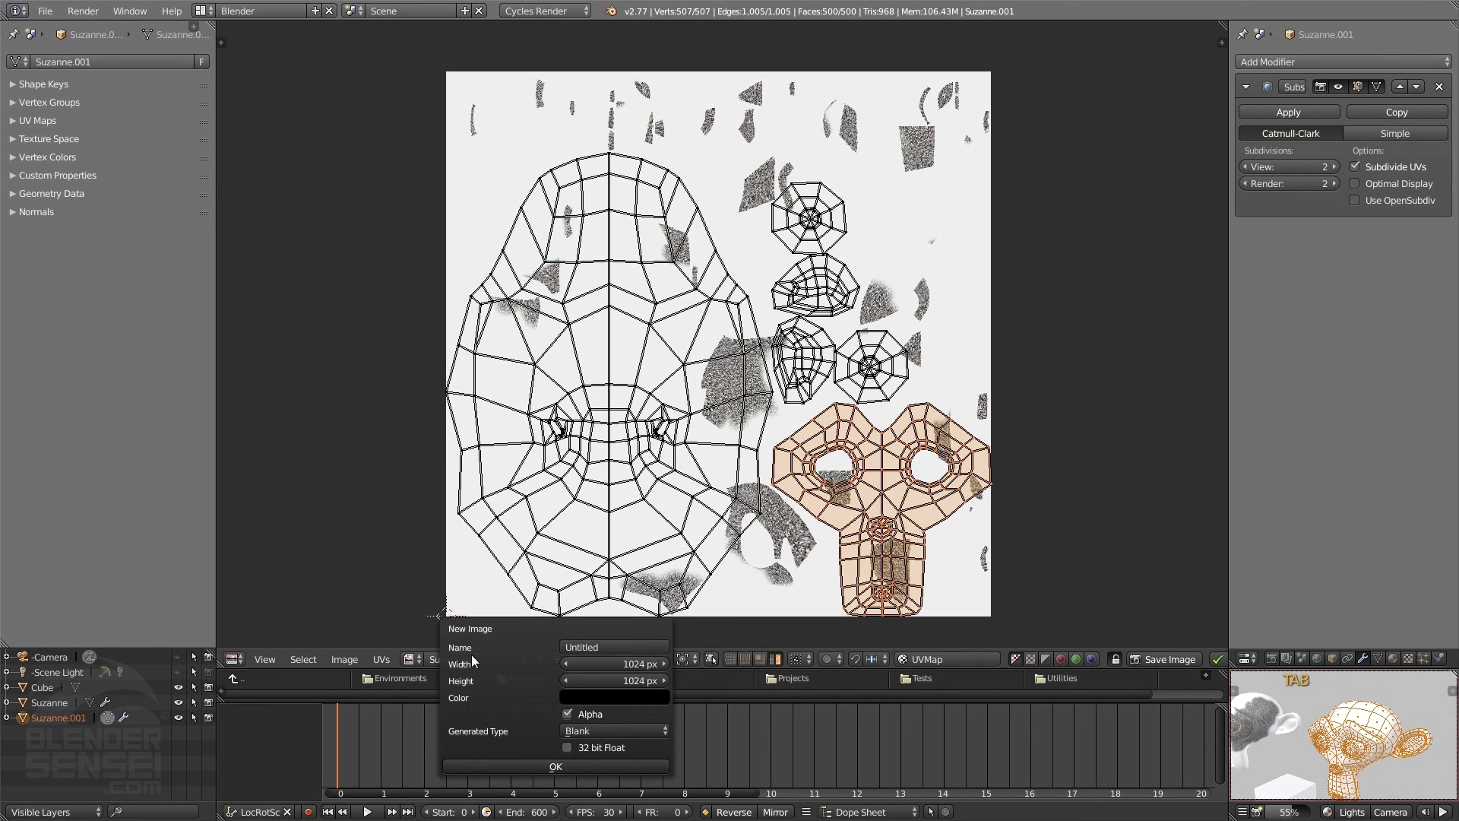
{"action": "left_click", "coordinate": [619, 651]}
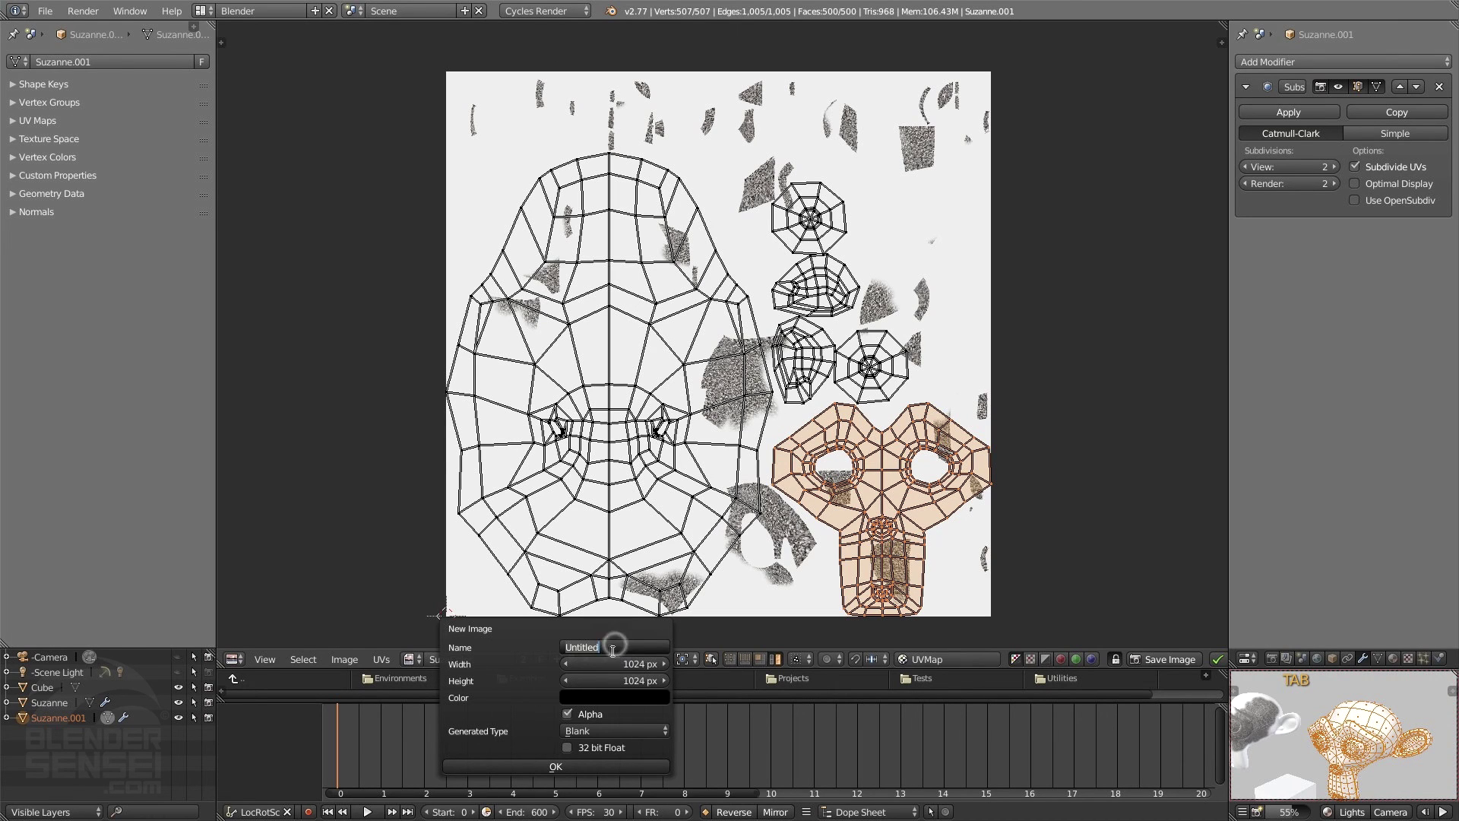
{"action": "type", "text": "New Monkey"}
{"action": "key", "text": "Return"}
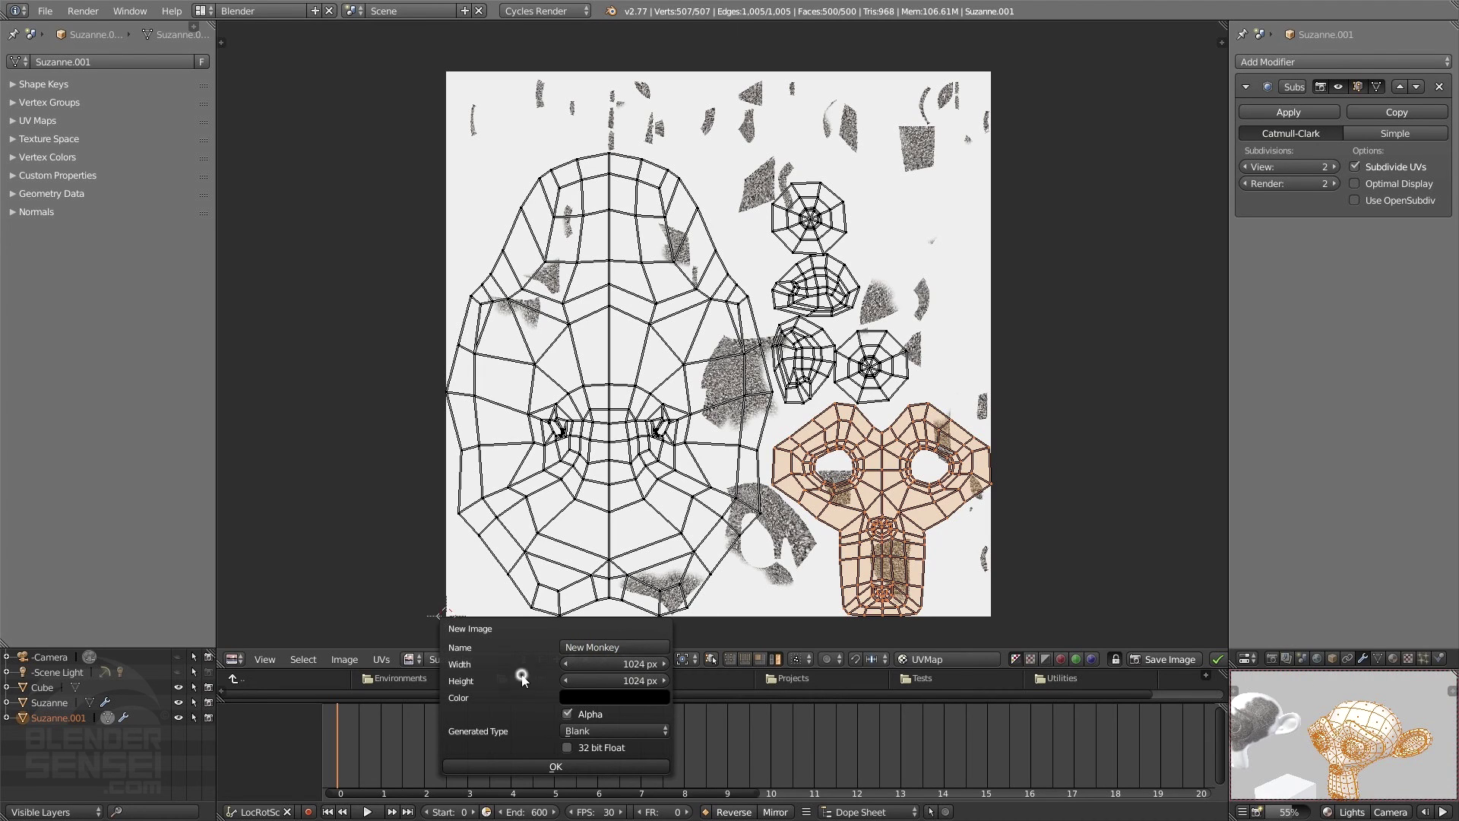
{"action": "left_click", "coordinate": [616, 699]}
{"action": "left_click_drag", "start_coordinate": [694, 514], "coordinate": [691, 480]}
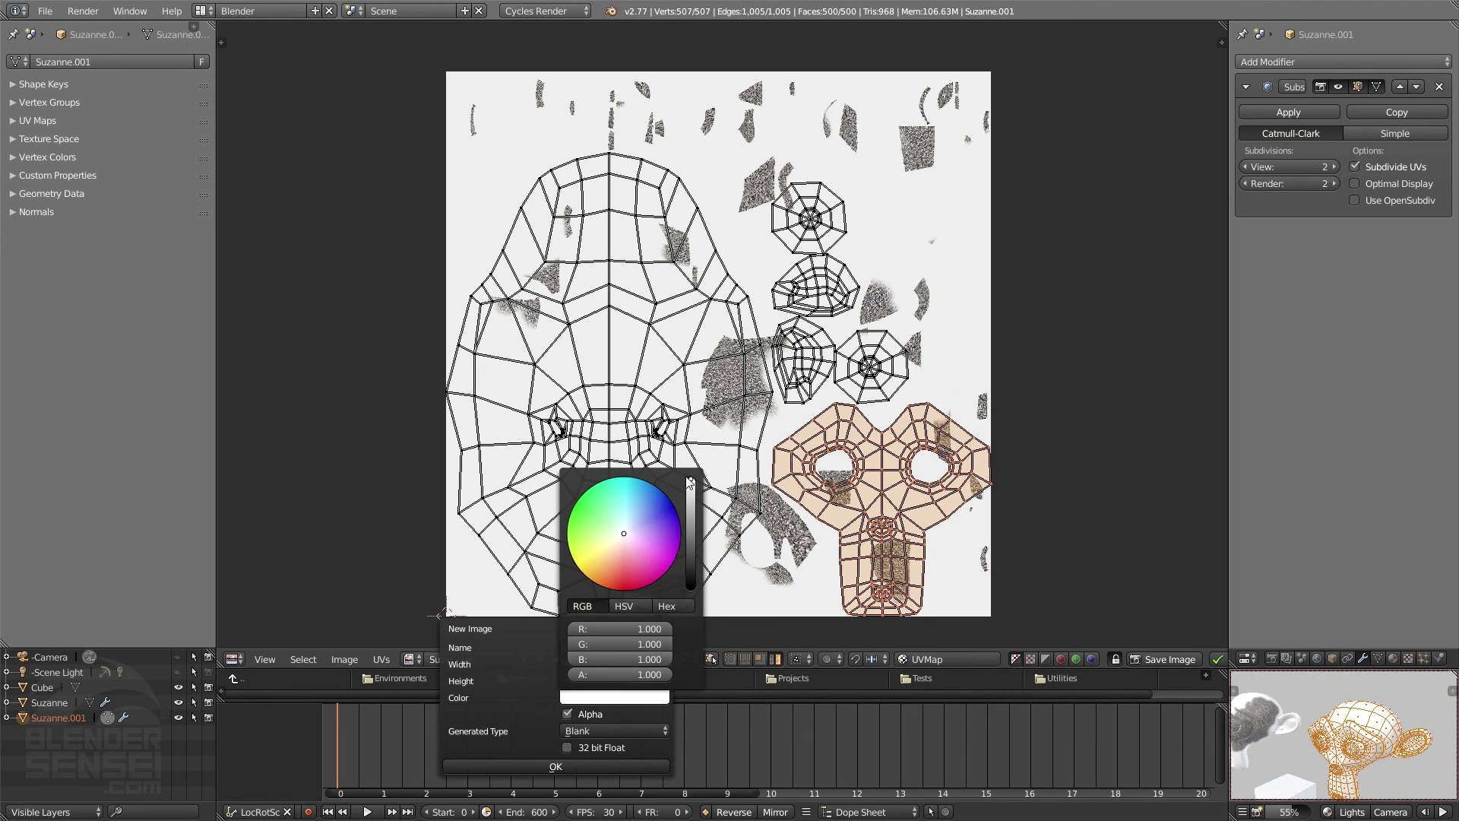
{"action": "left_click", "coordinate": [550, 763]}
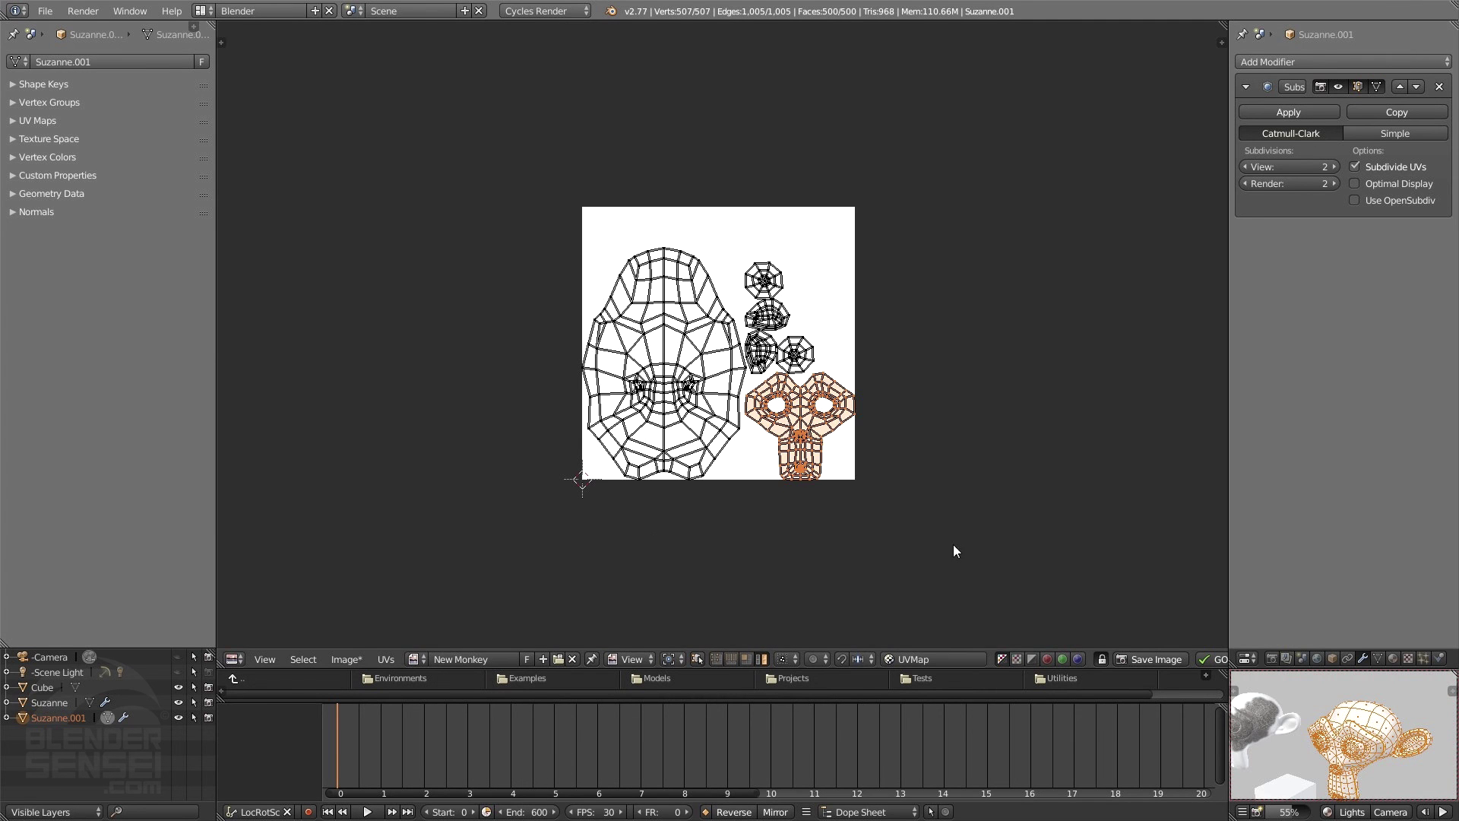
{"action": "scroll", "coordinate": [943, 544], "scroll_direction": "up", "scroll_amount": 3}
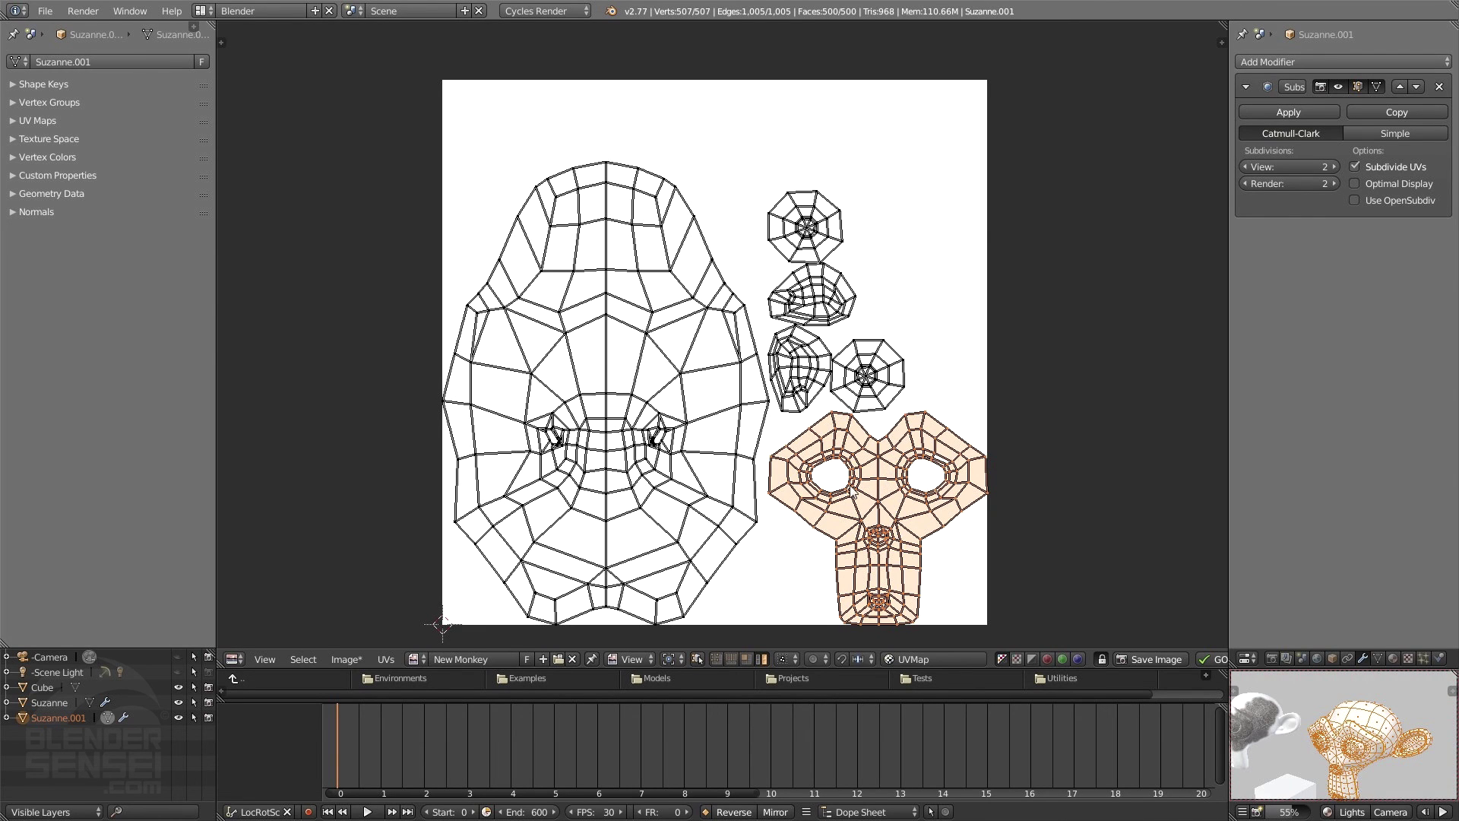
Step: Select the large head UV island and inspect the matching area on the second monkey's model
{"action": "middle_click_drag", "start_coordinate": [1311, 782], "coordinate": [1260, 722]}
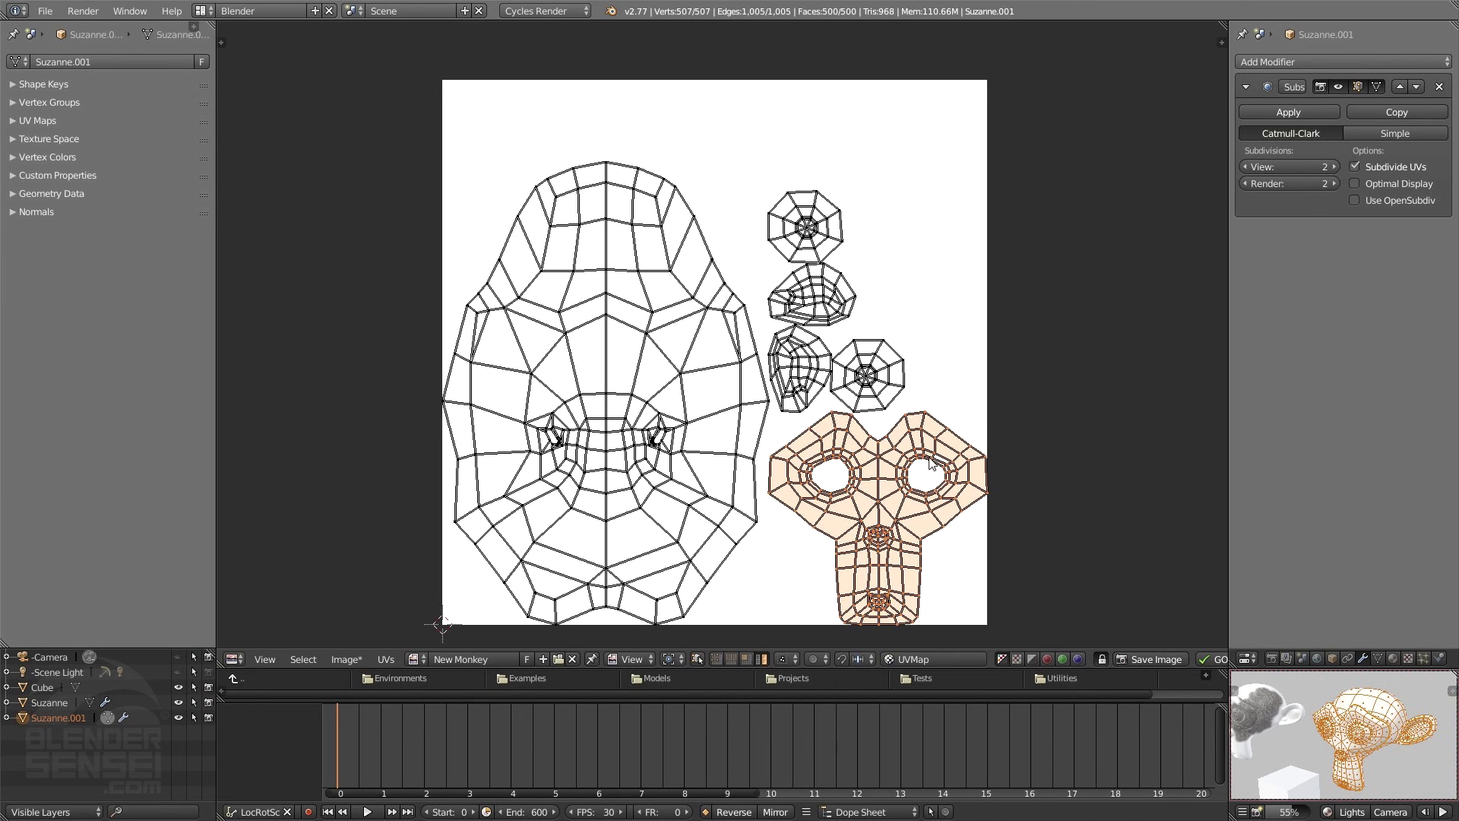
{"action": "mouse_move", "coordinate": [1393, 731]}
{"action": "middle_mouse_down", "text": "shift"}
{"action": "mouse_move", "coordinate": [1352, 738]}
{"action": "mouse_move", "coordinate": [1403, 732]}
{"action": "middle_mouse_up", "text": "shift"}
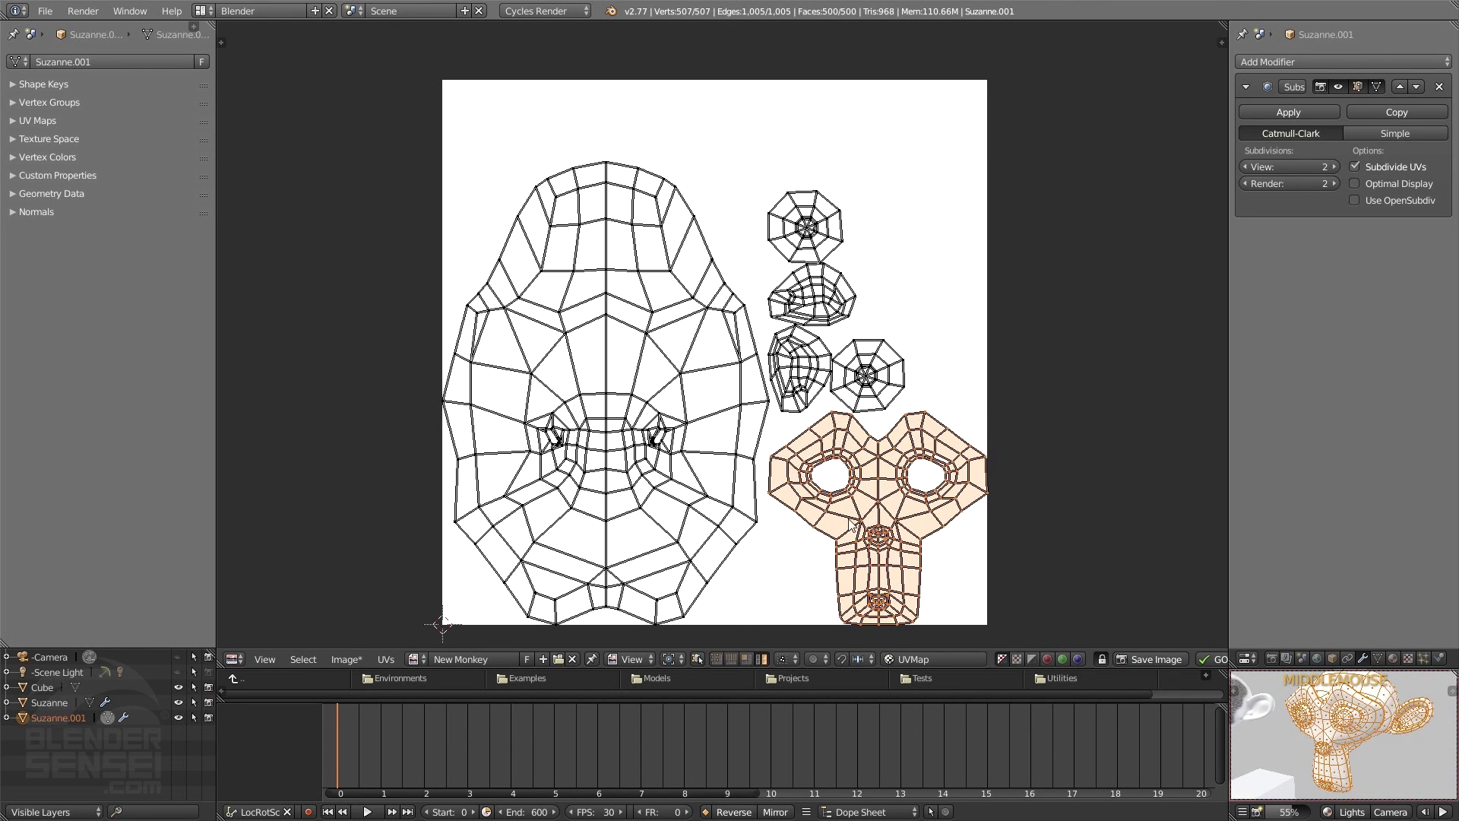
{"action": "middle_click_drag", "start_coordinate": [1292, 695], "coordinate": [1234, 689], "text": "ctrl"}
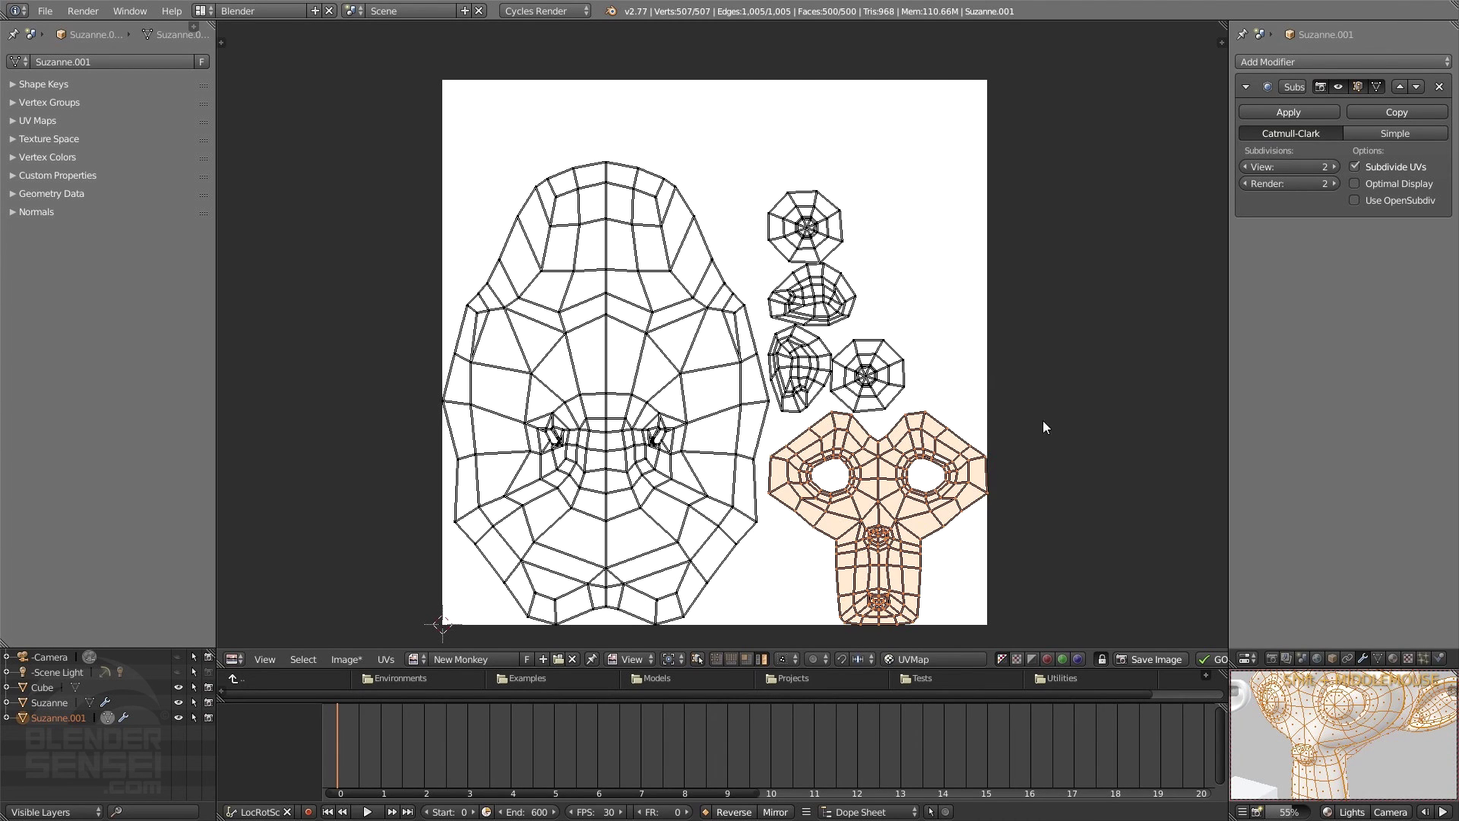
{"action": "right_click", "coordinate": [635, 295]}
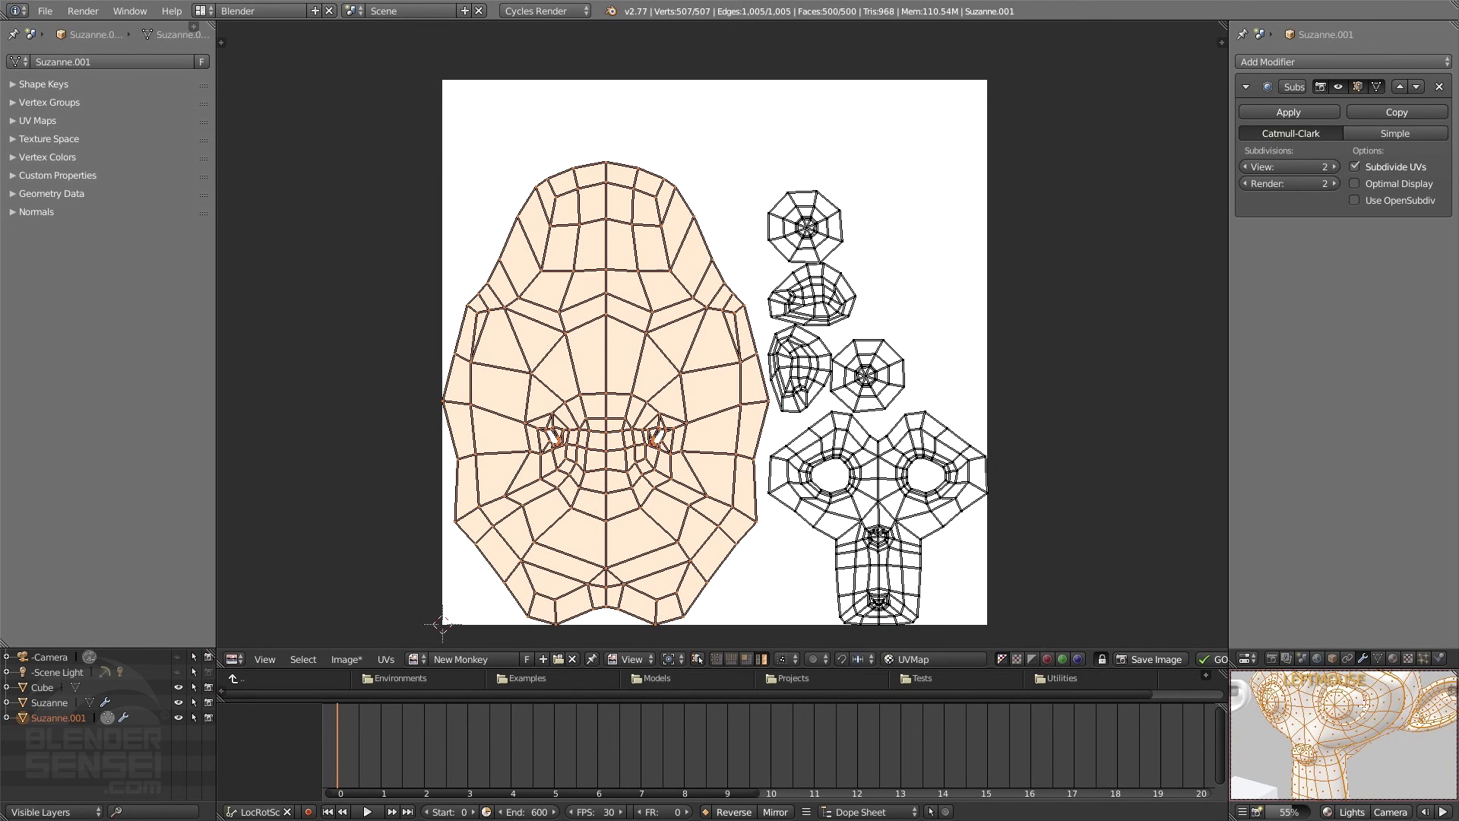
{"action": "scroll", "coordinate": [1402, 743], "scroll_direction": "up", "scroll_amount": 5}
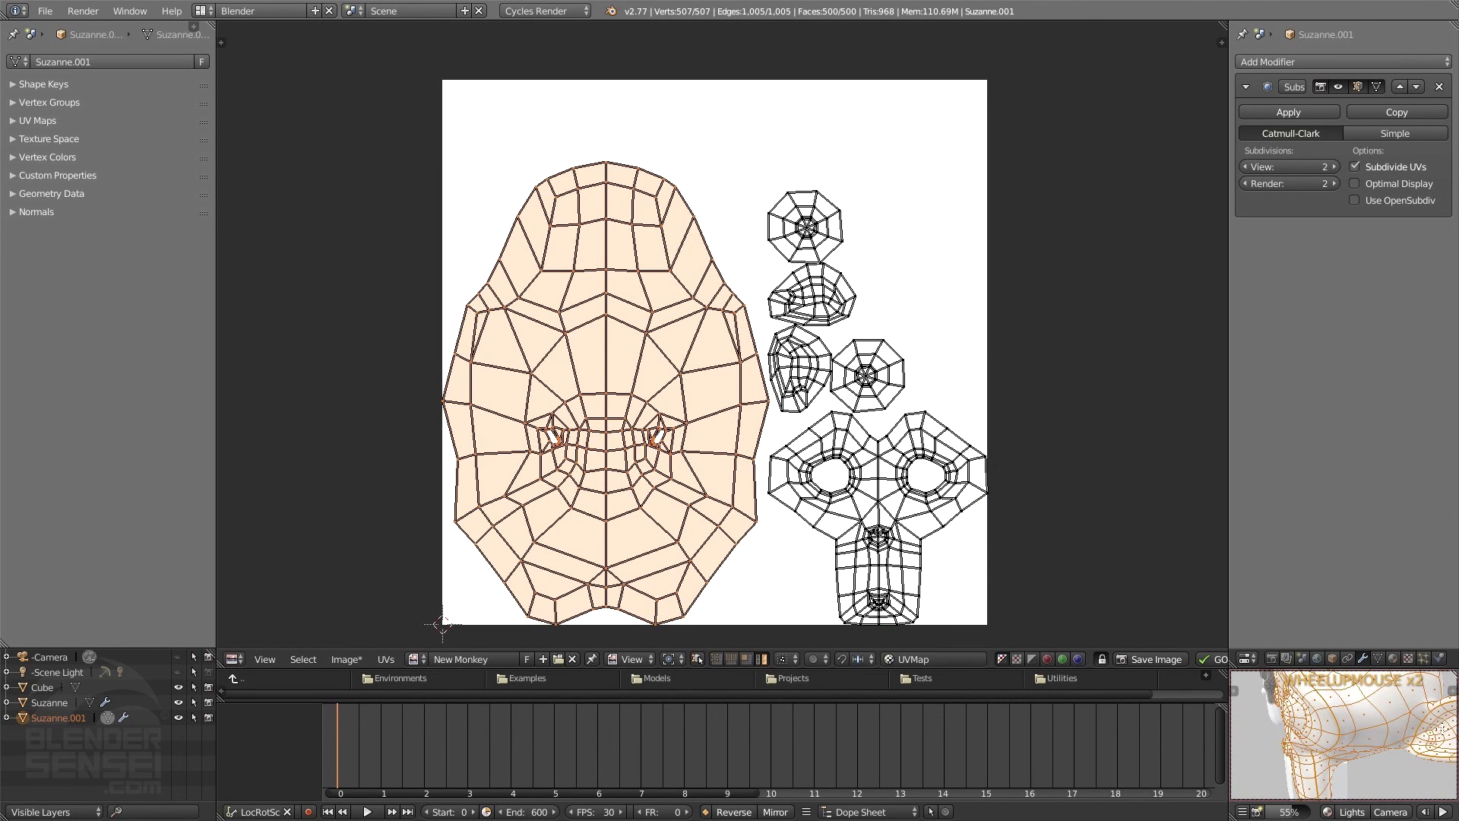
{"action": "middle_click_drag", "start_coordinate": [1434, 730], "coordinate": [1406, 711], "text": "shift"}
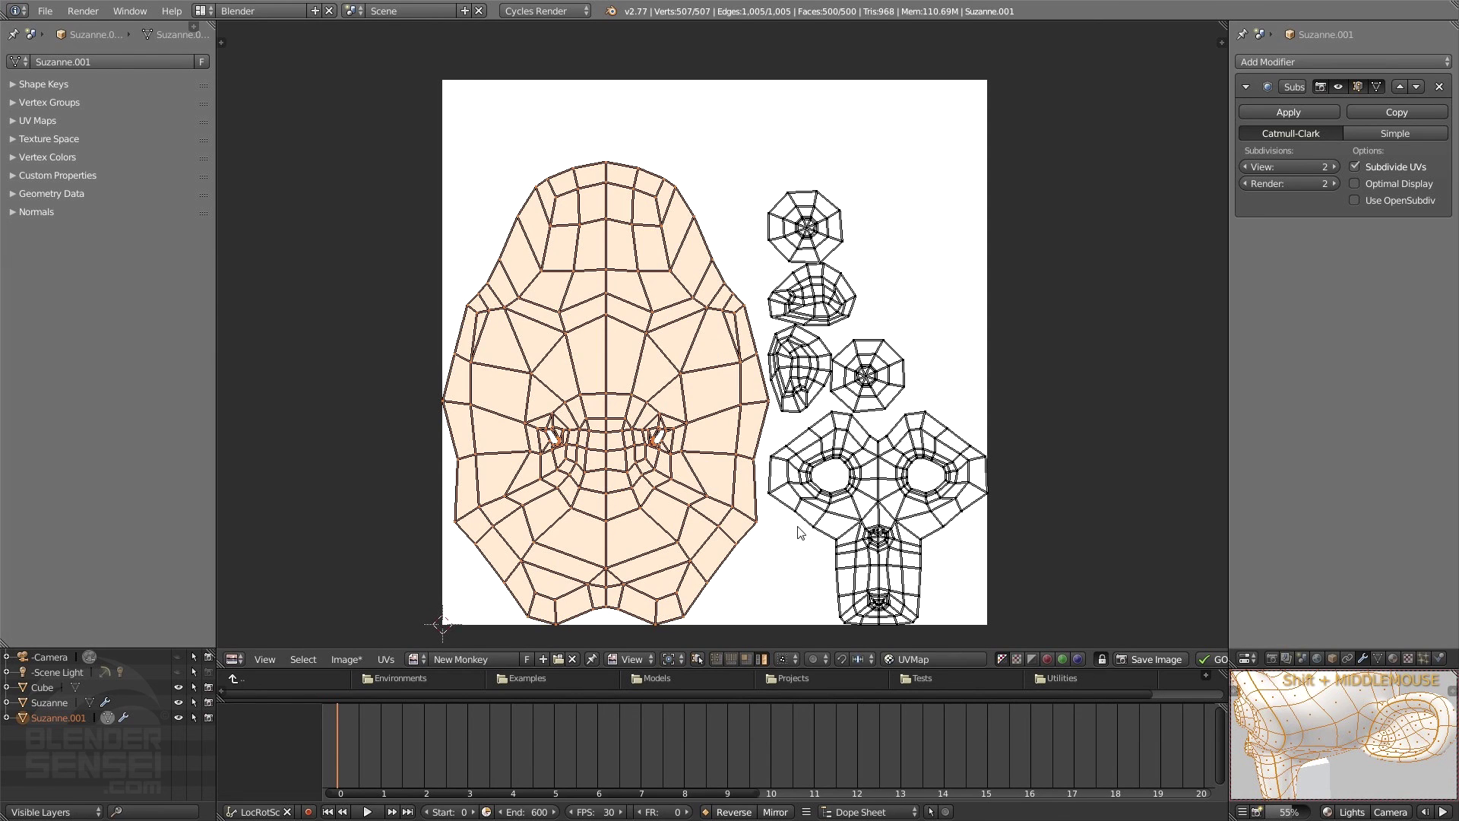
{"action": "middle_click_drag", "start_coordinate": [1360, 721], "coordinate": [1332, 740]}
Step: Circle-select a group of faces on the second monkey's head to check where they lie in the UV layout
{"action": "key", "text": "a"}
{"action": "right_click", "coordinate": [1312, 730]}
{"action": "right_click", "coordinate": [1312, 712]}
{"action": "key", "text": "ctrl+z"}
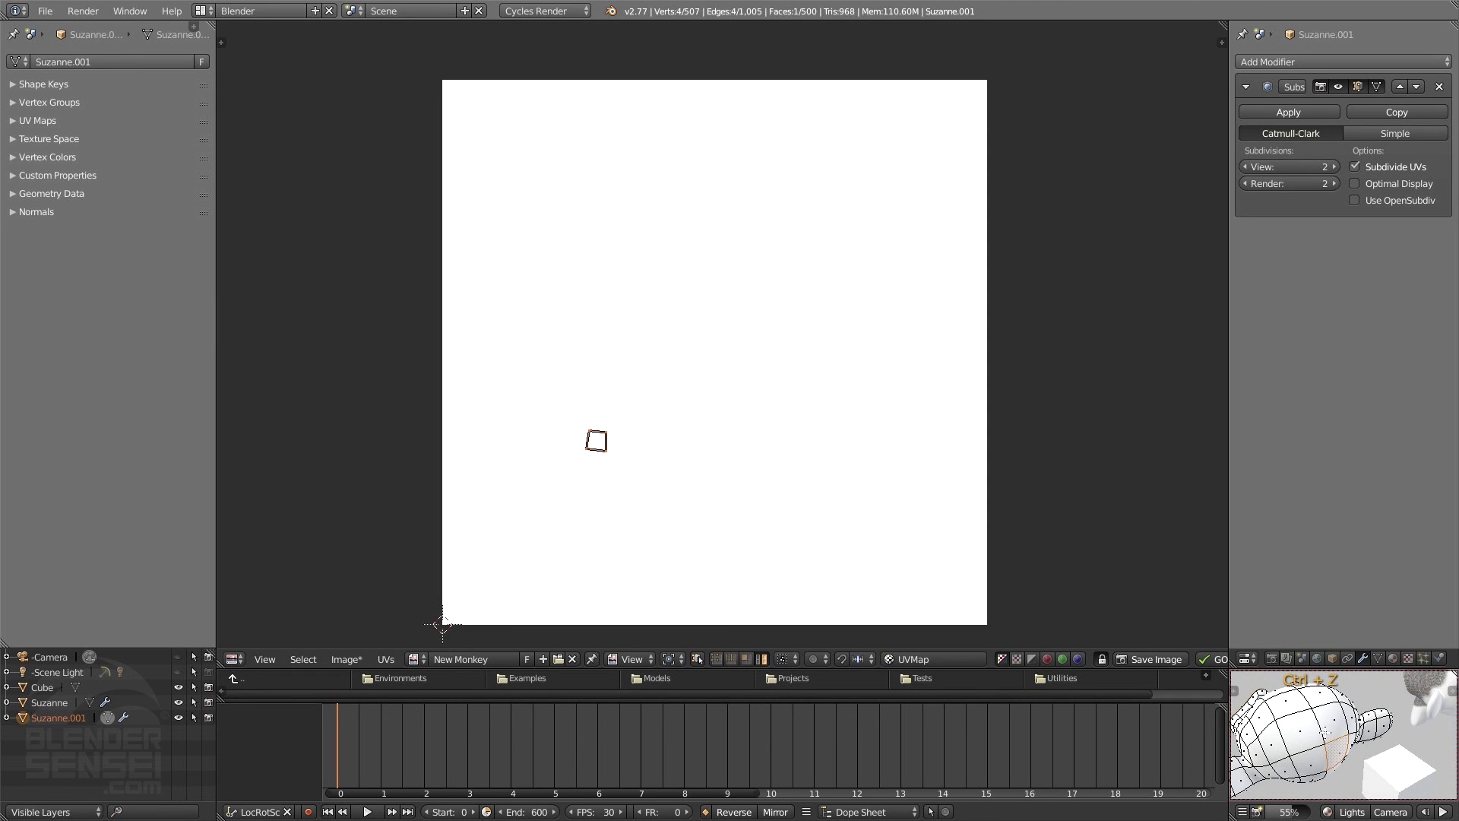
{"action": "key", "text": "c"}
{"action": "left_click_drag", "start_coordinate": [1319, 734], "coordinate": [1309, 707]}
{"action": "middle_click_drag", "start_coordinate": [1305, 721], "coordinate": [1351, 737]}
{"action": "key", "text": "c"}
{"action": "left_click", "coordinate": [1353, 744]}
{"action": "mouse_move", "coordinate": [1353, 744]}
{"action": "left_mouse_down"}
{"action": "mouse_move", "coordinate": [1311, 764]}
{"action": "mouse_move", "coordinate": [1323, 783]}
{"action": "left_mouse_up"}
{"action": "middle_click_drag", "start_coordinate": [1357, 749], "coordinate": [1337, 729]}
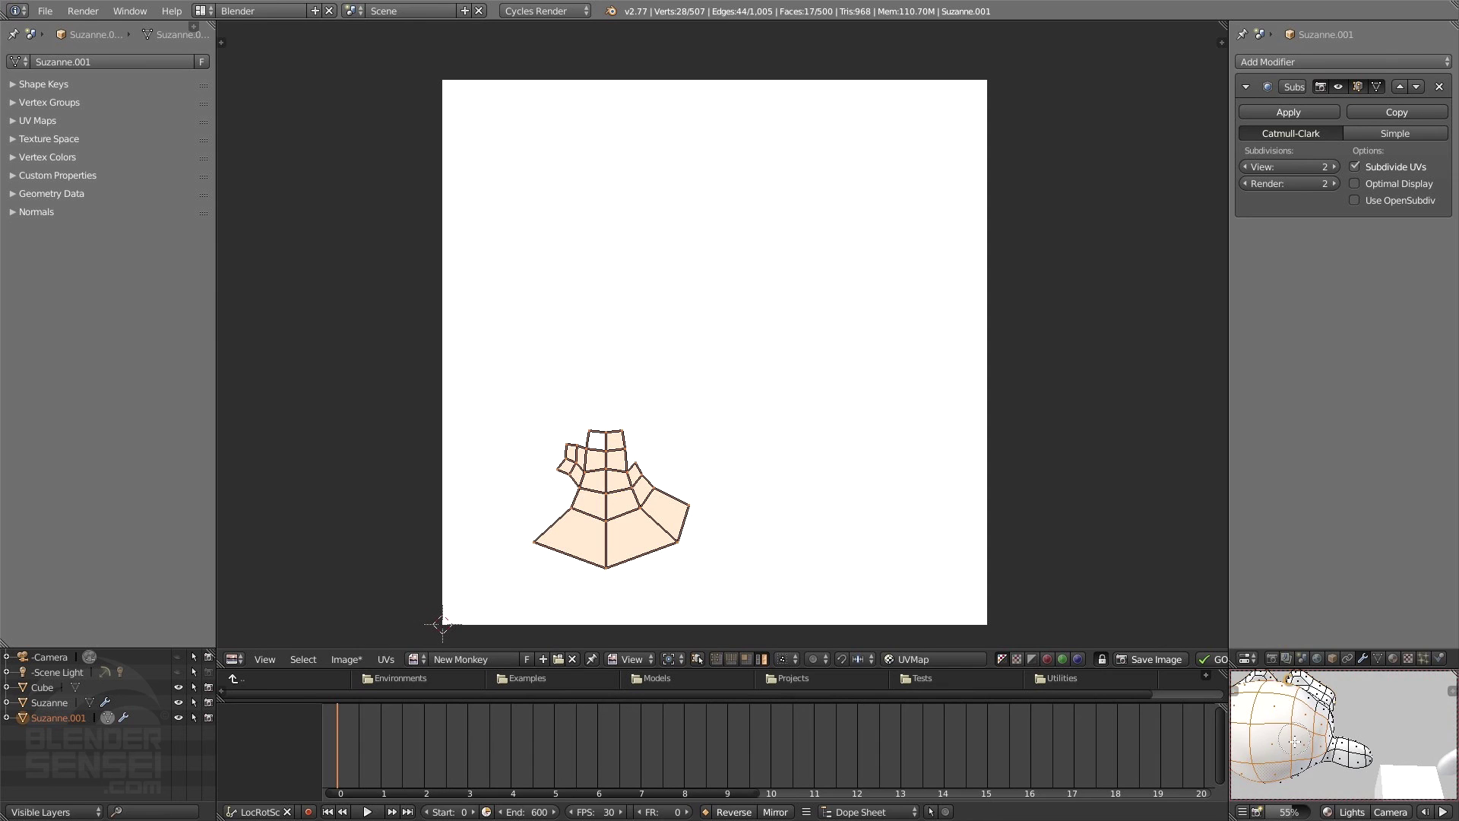
Step: Select the second monkey's whole mesh again so its complete UV layout is shown, with the model's face in view
{"action": "mouse_move", "coordinate": [1295, 739]}
{"action": "middle_mouse_down"}
{"action": "mouse_move", "coordinate": [1330, 741]}
{"action": "mouse_move", "coordinate": [1300, 748]}
{"action": "mouse_move", "coordinate": [1342, 718]}
{"action": "mouse_move", "coordinate": [1315, 754]}
{"action": "middle_mouse_up"}
{"action": "key", "text": "a"}
{"action": "key", "text": "a"}
{"action": "middle_click_drag", "start_coordinate": [1302, 692], "coordinate": [1315, 752]}
{"action": "middle_click_drag", "start_coordinate": [729, 373], "coordinate": [734, 357]}
{"action": "middle_click_drag", "start_coordinate": [1338, 729], "coordinate": [1415, 753]}
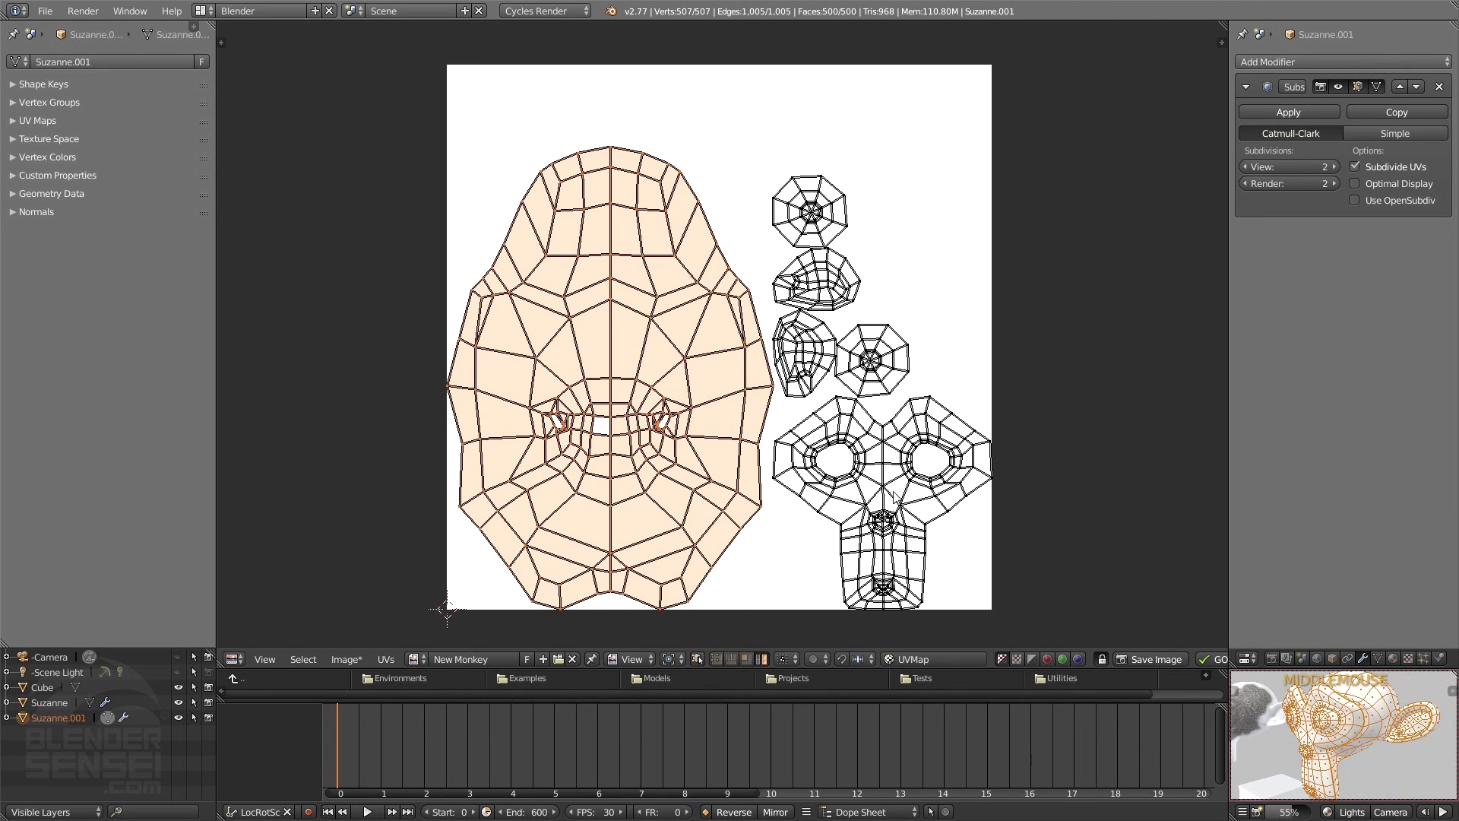
Step: Scale the large head UV island down to about half its size and move it to the image's lower-left corner
{"action": "key", "text": "s"}
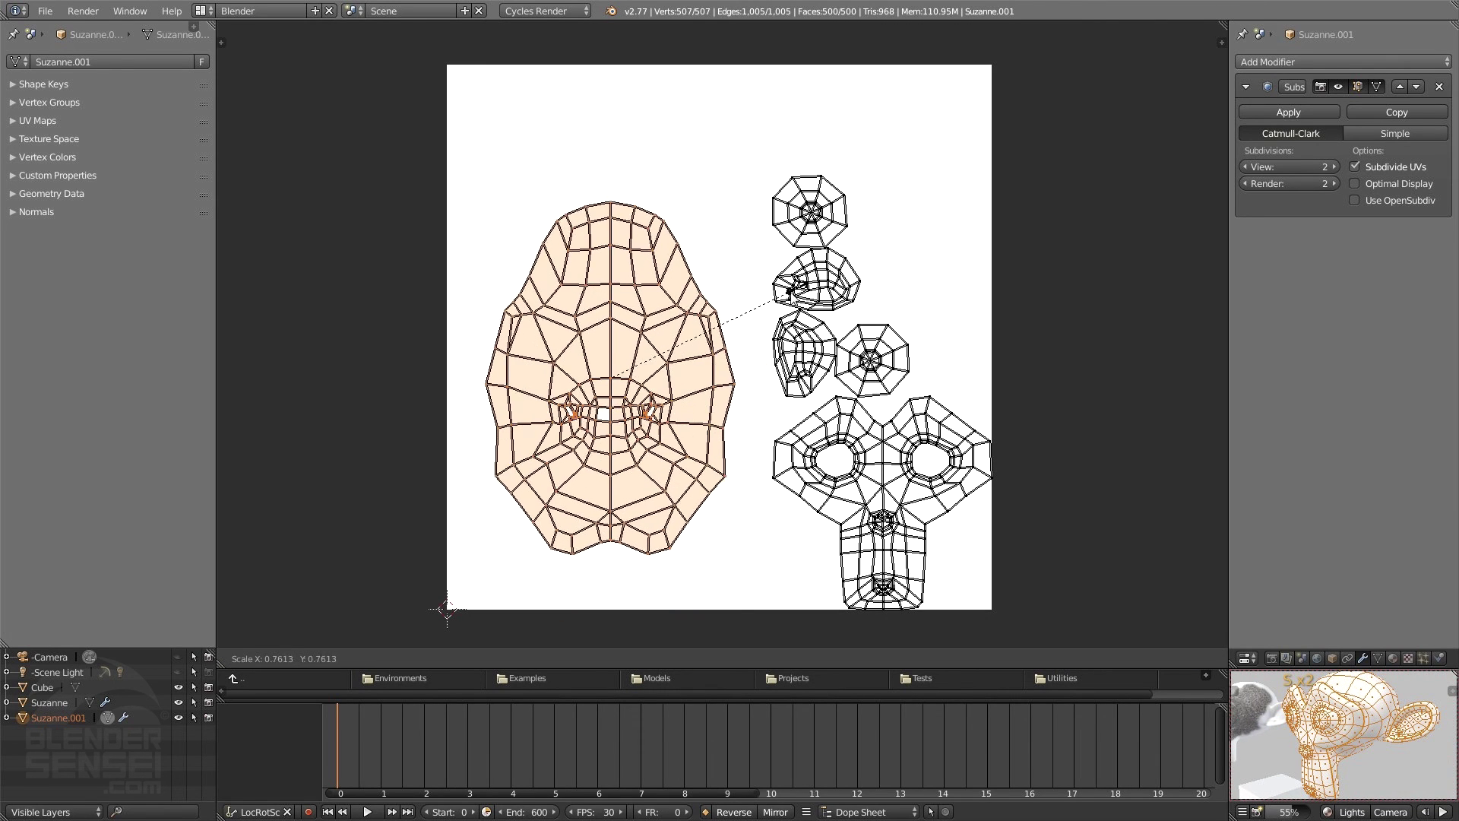
{"action": "left_click", "coordinate": [749, 318]}
{"action": "key", "text": "g"}
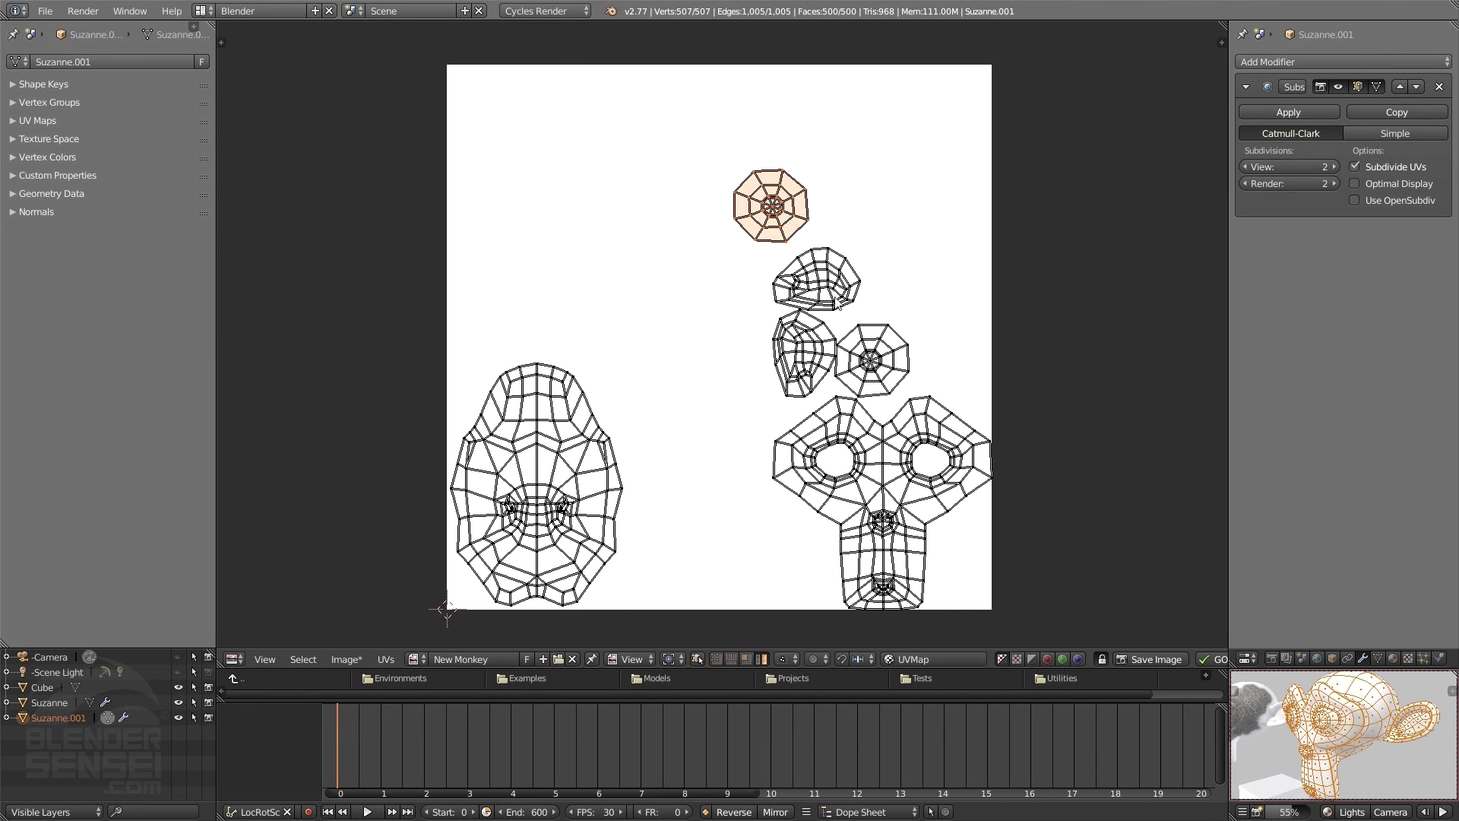
Step: Move the two round eye UV islands side by side along the image's lower edge, between the head and face islands
{"action": "key", "text": "g"}
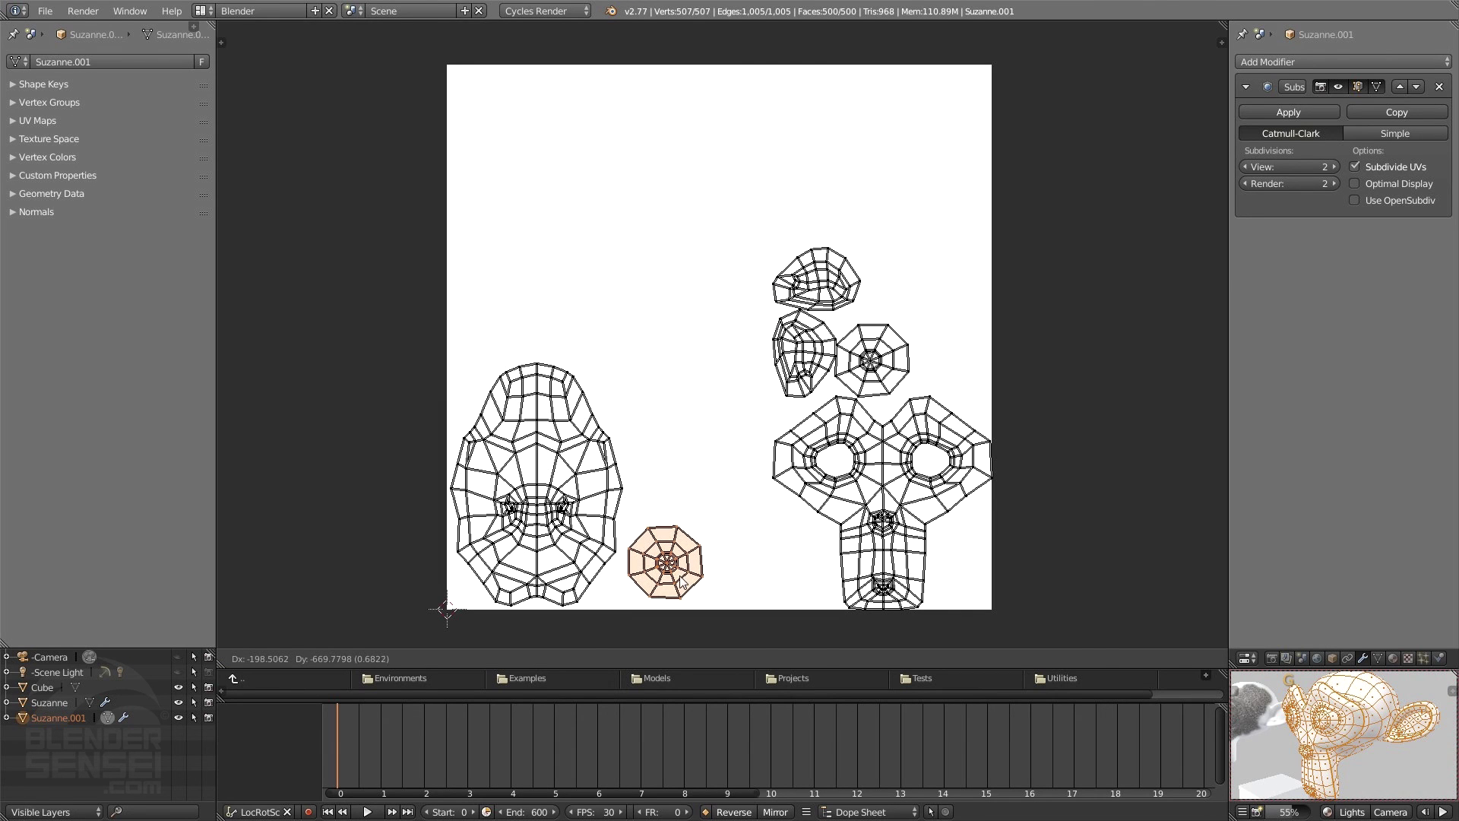
{"action": "left_click", "coordinate": [684, 584]}
{"action": "left_click", "coordinate": [879, 366]}
{"action": "key", "text": "g"}
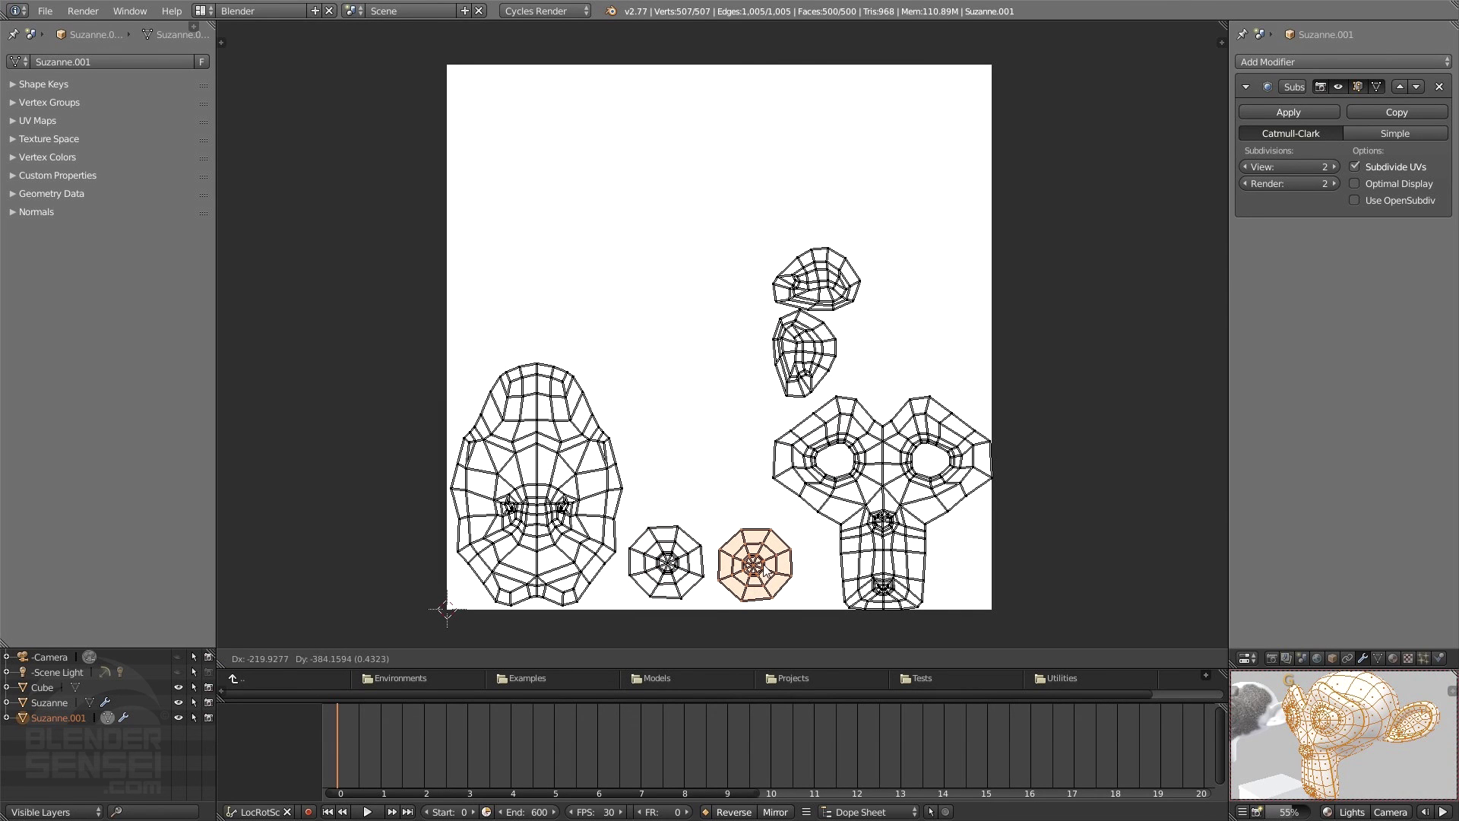
{"action": "left_click", "coordinate": [758, 569]}
Step: Move one ear UV island above the round eye islands and the other above the head island
{"action": "left_click", "coordinate": [819, 345]}
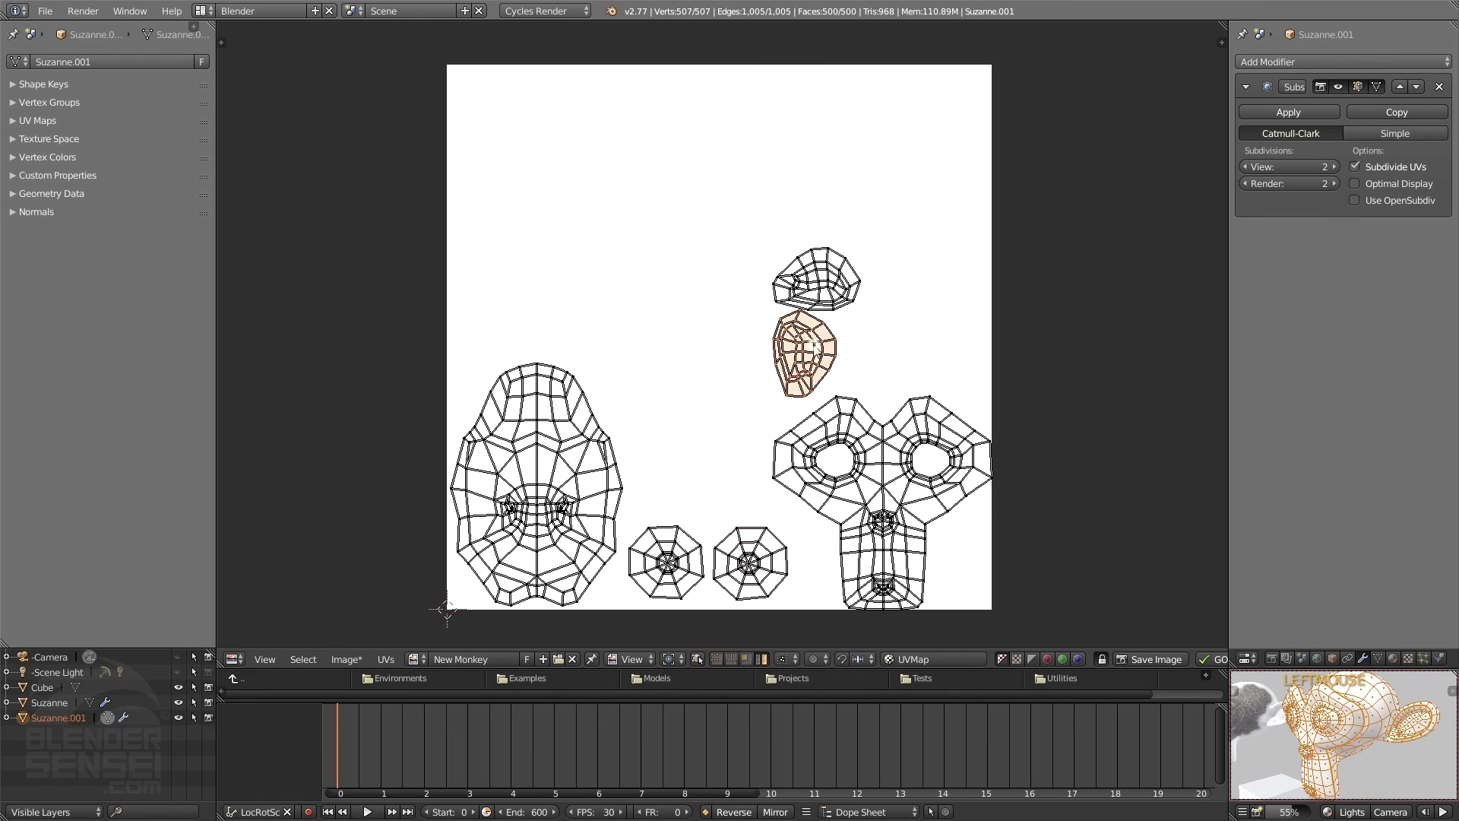
{"action": "key", "text": "g"}
{"action": "left_click", "coordinate": [678, 445]}
{"action": "left_click", "coordinate": [808, 295]}
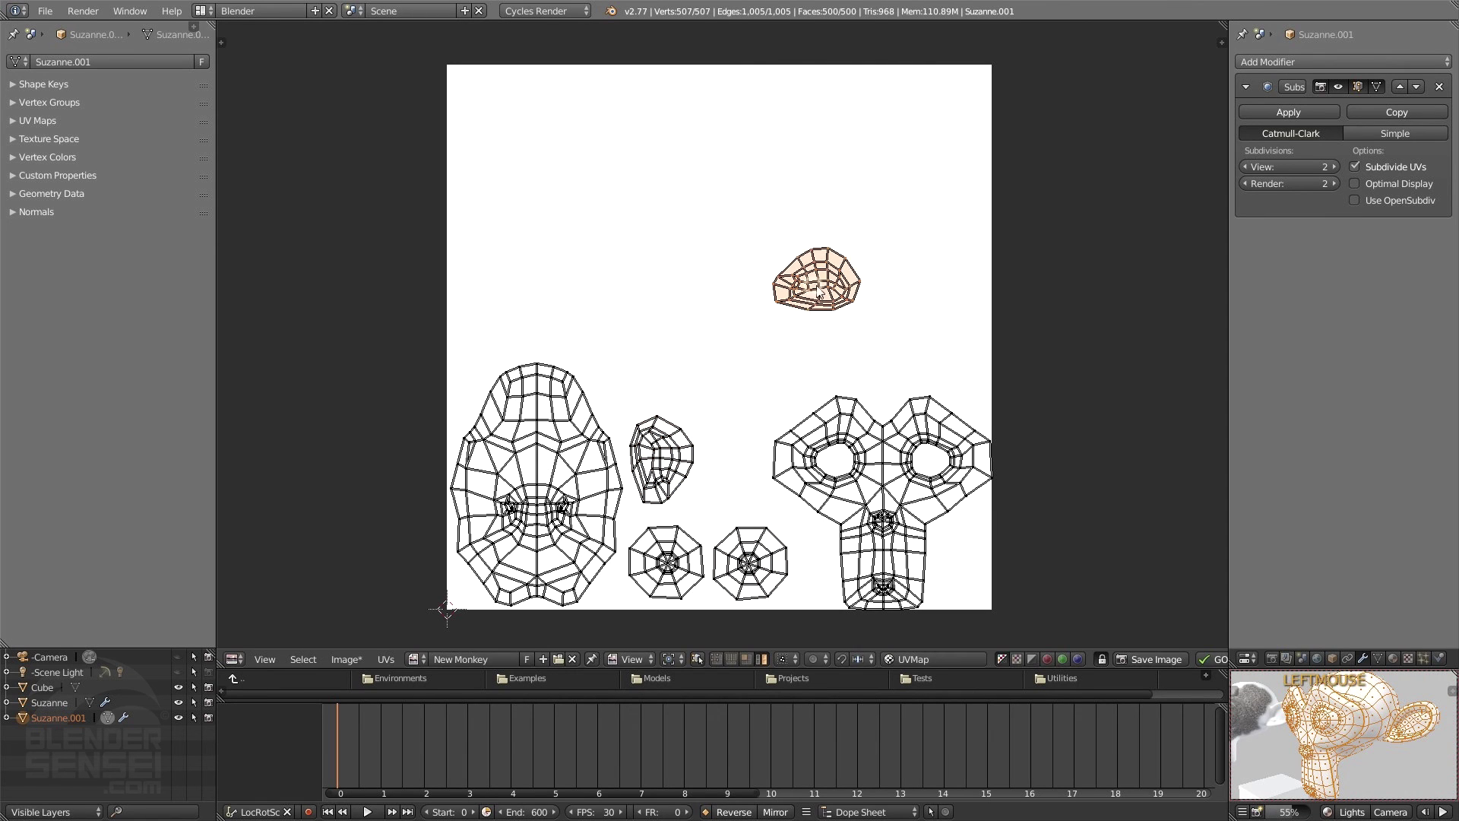
{"action": "key", "text": "g"}
{"action": "left_click", "coordinate": [513, 332]}
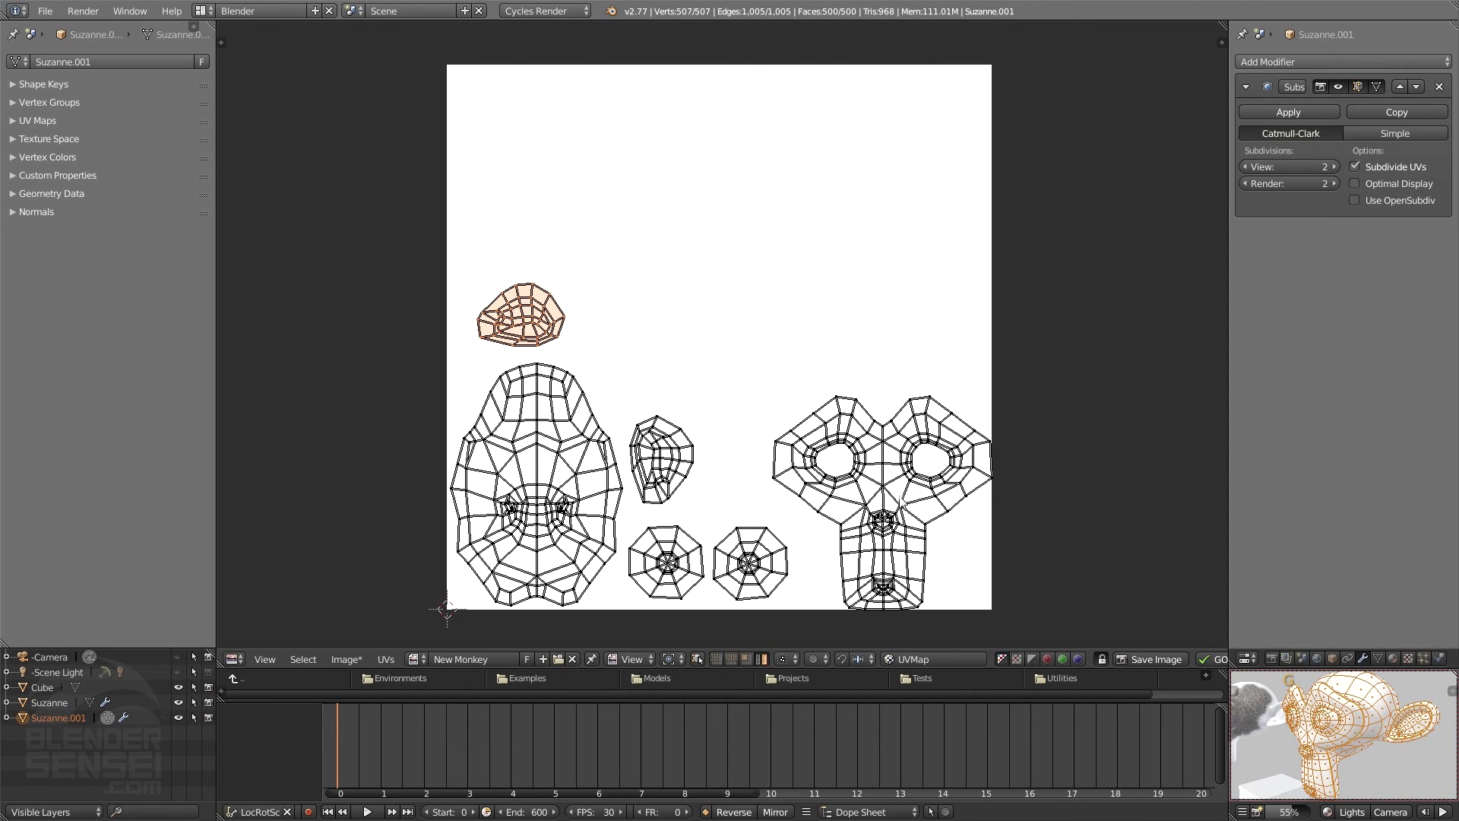
Step: Move the face UV island to the middle of the image and scale it up to a little over twice its size
{"action": "left_click", "coordinate": [901, 499]}
{"action": "key", "text": "g"}
{"action": "left_click", "coordinate": [804, 283]}
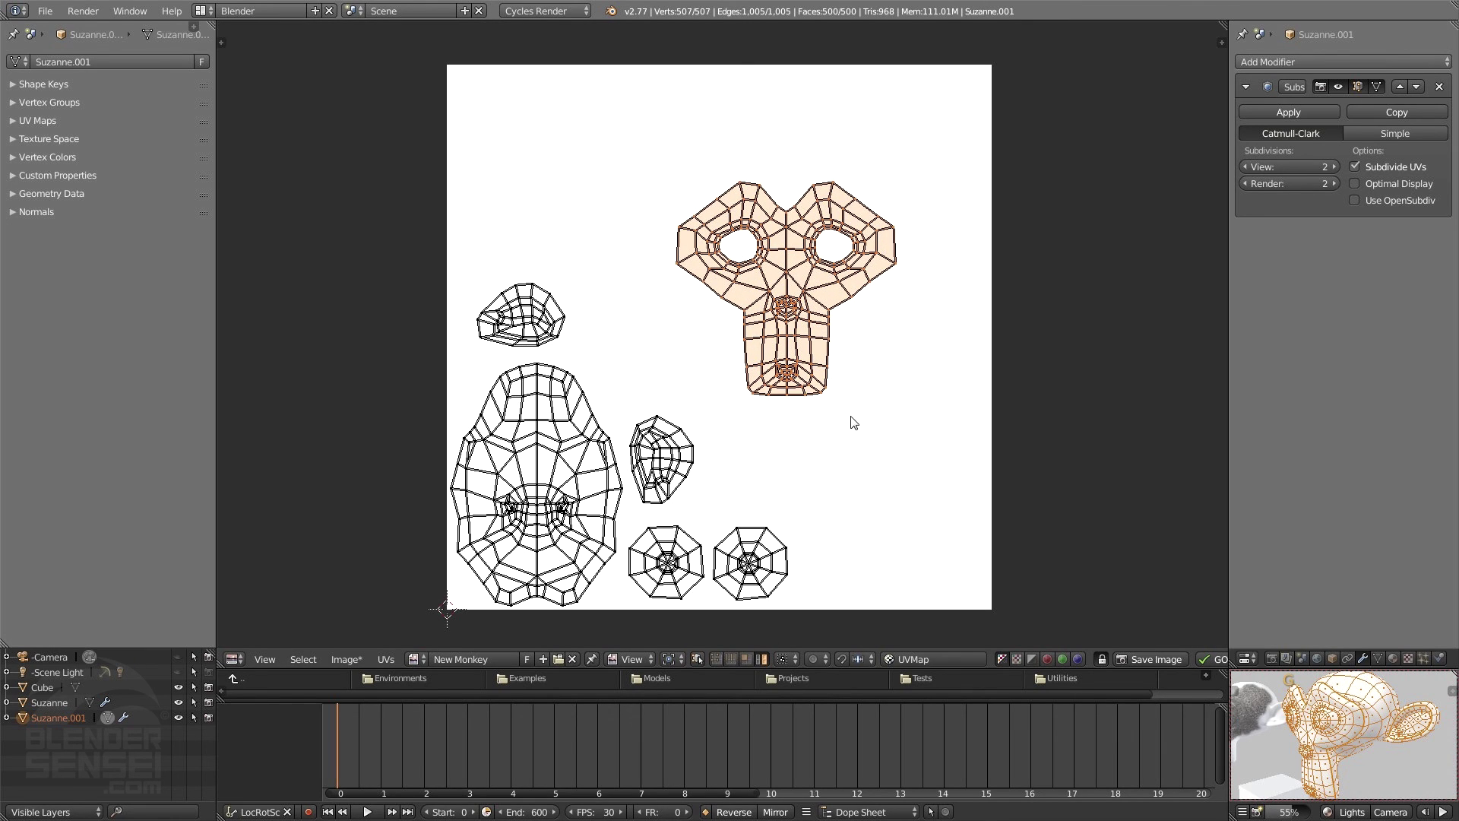
{"action": "key", "text": "s"}
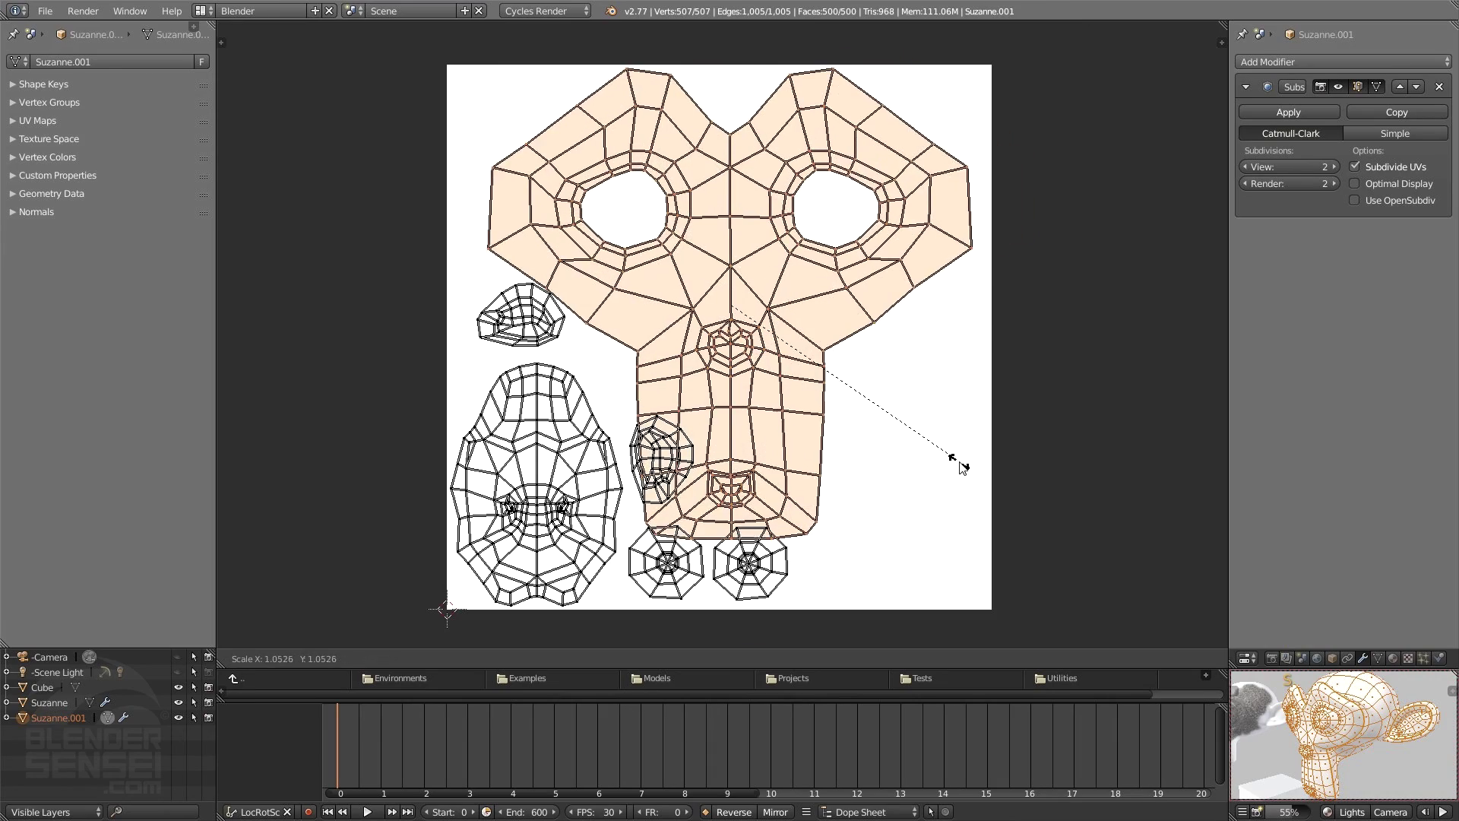
{"action": "key", "text": "g"}
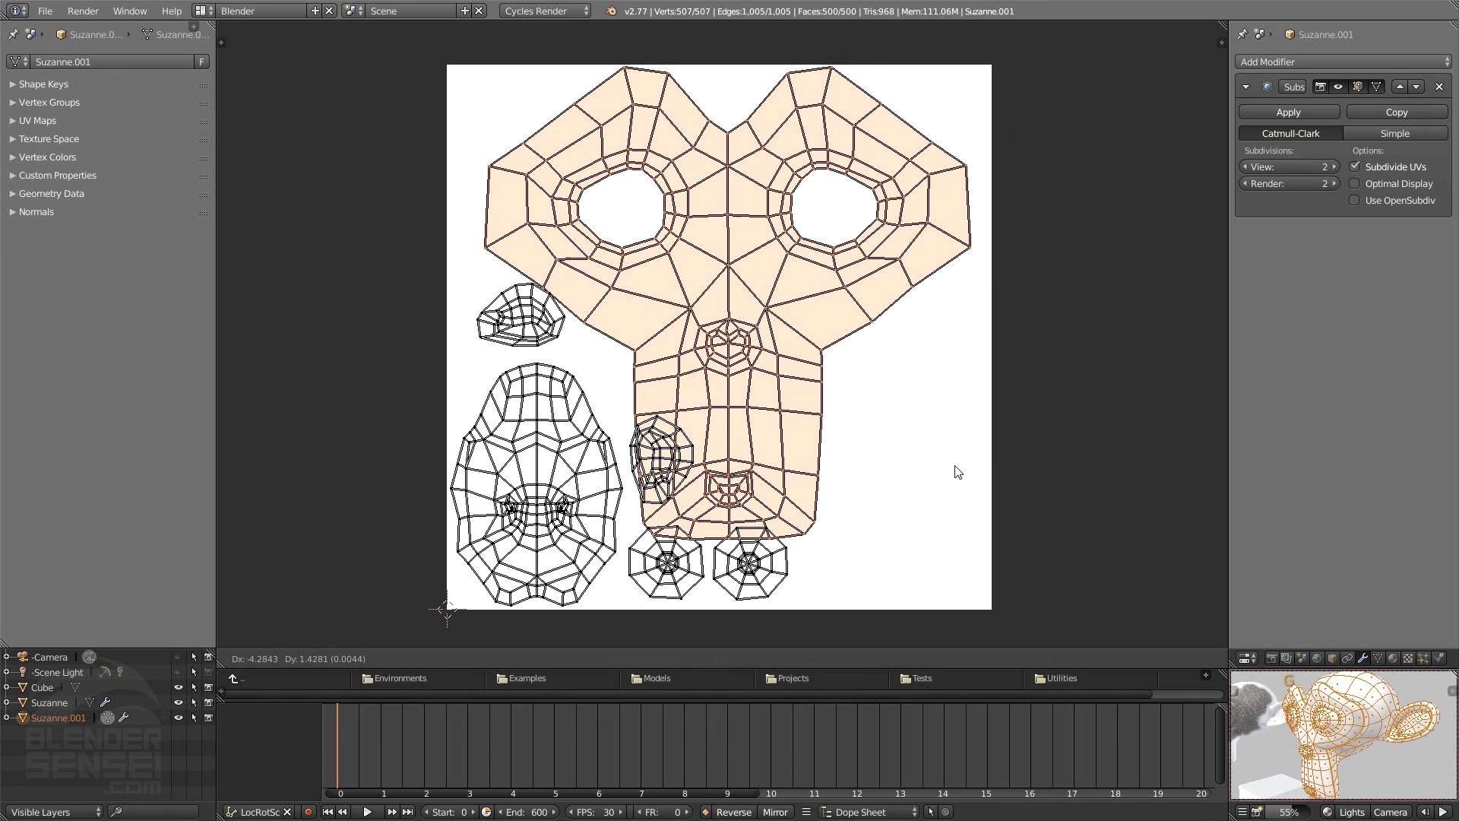
{"action": "left_click", "coordinate": [943, 473]}
{"action": "key", "text": "s"}
{"action": "left_click", "coordinate": [898, 392]}
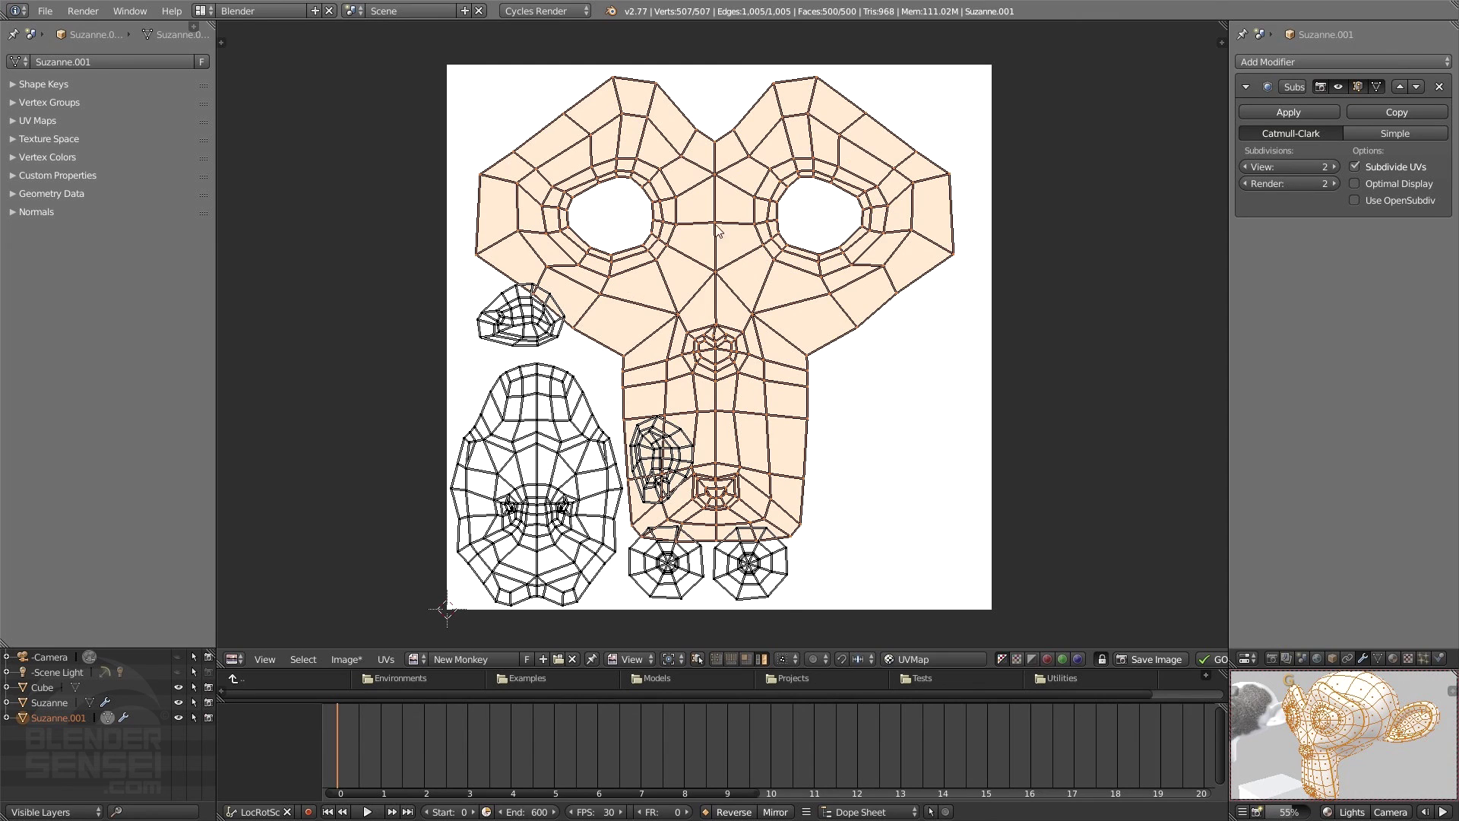
{"action": "key", "text": "s"}
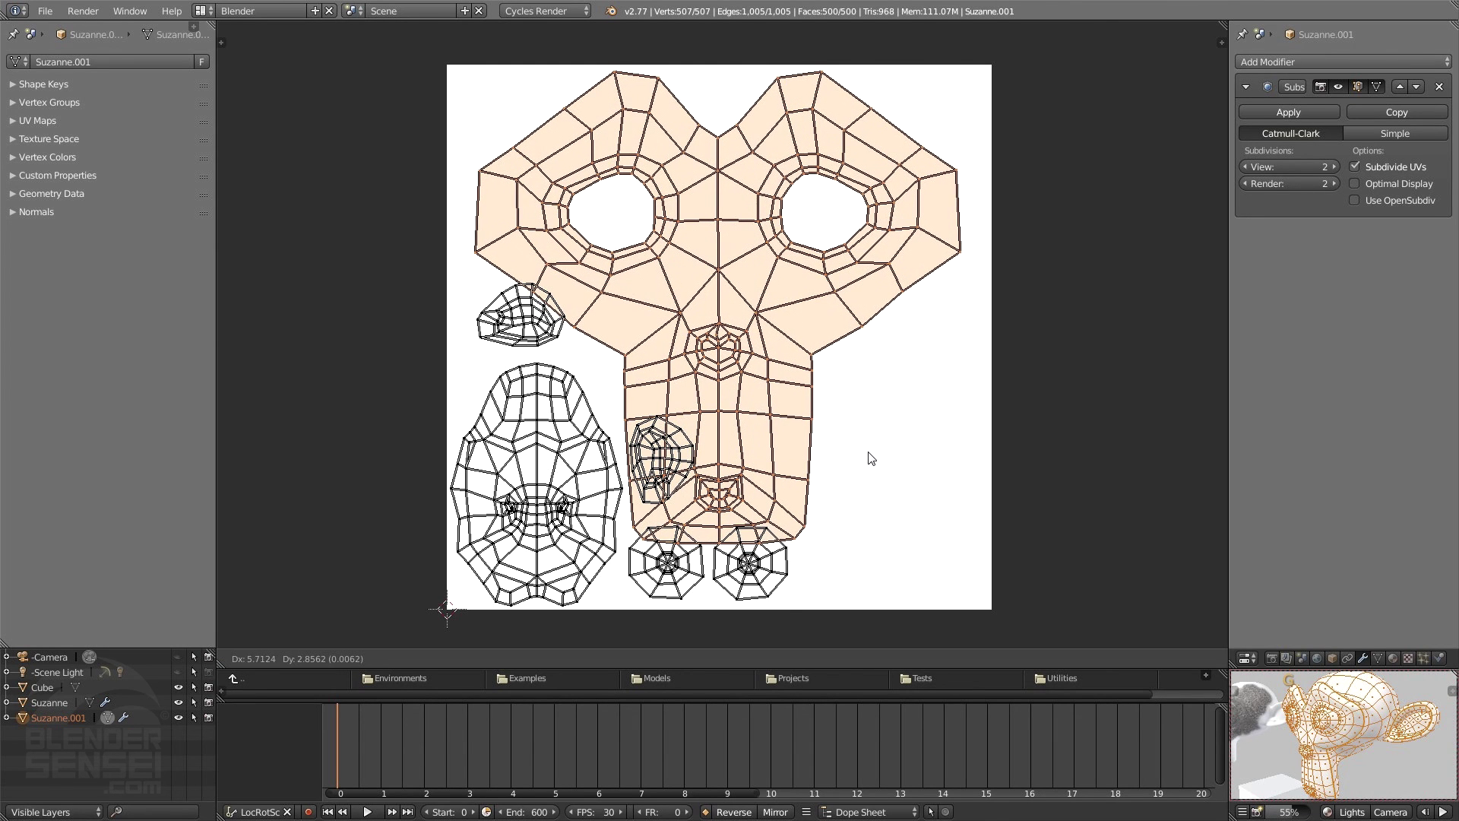
{"action": "left_click", "coordinate": [863, 462]}
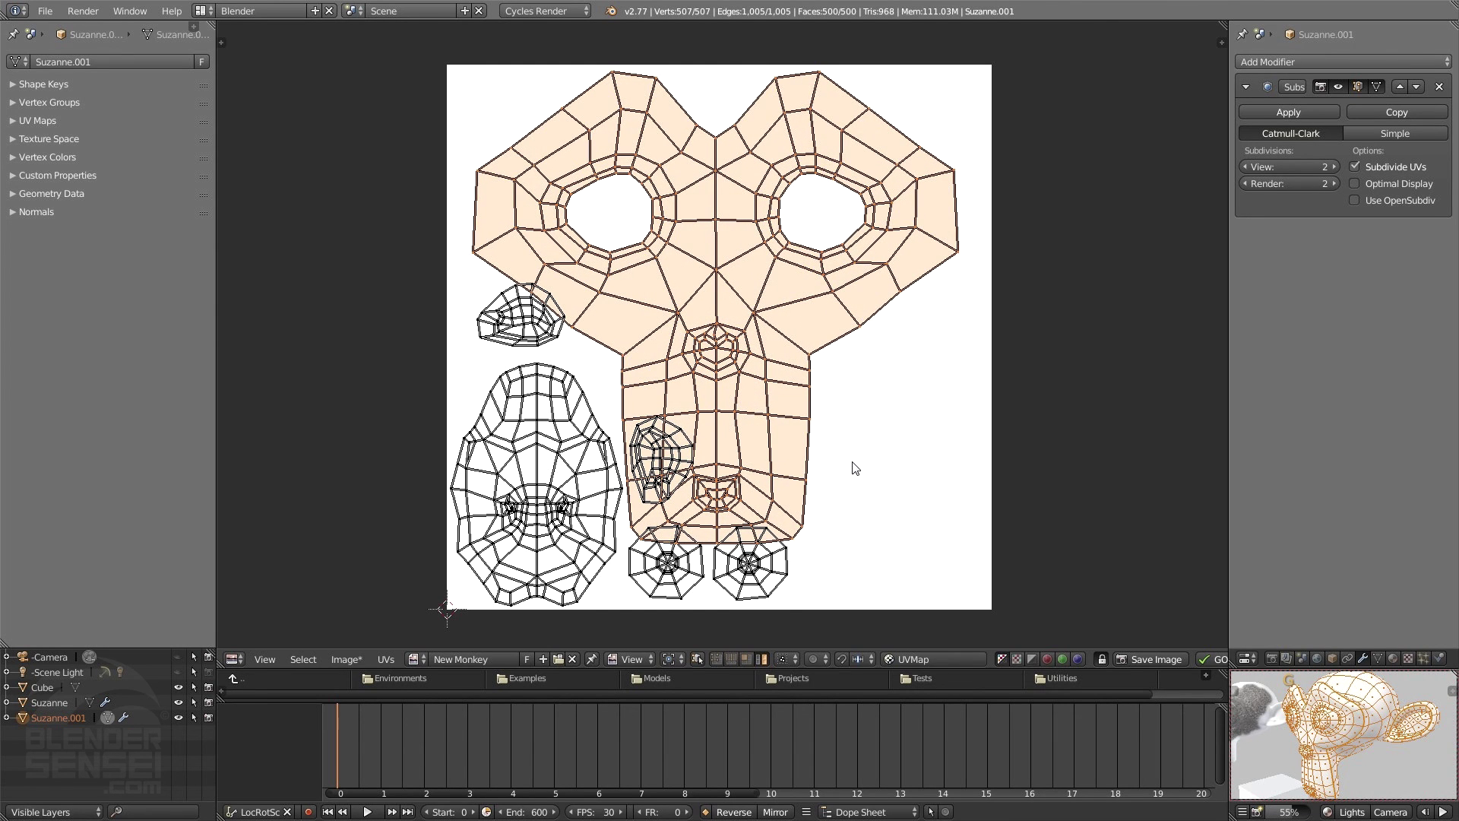
Step: Move both ear UV islands away from the enlarged face island into the empty area at the image's lower right
{"action": "left_click", "coordinate": [669, 564]}
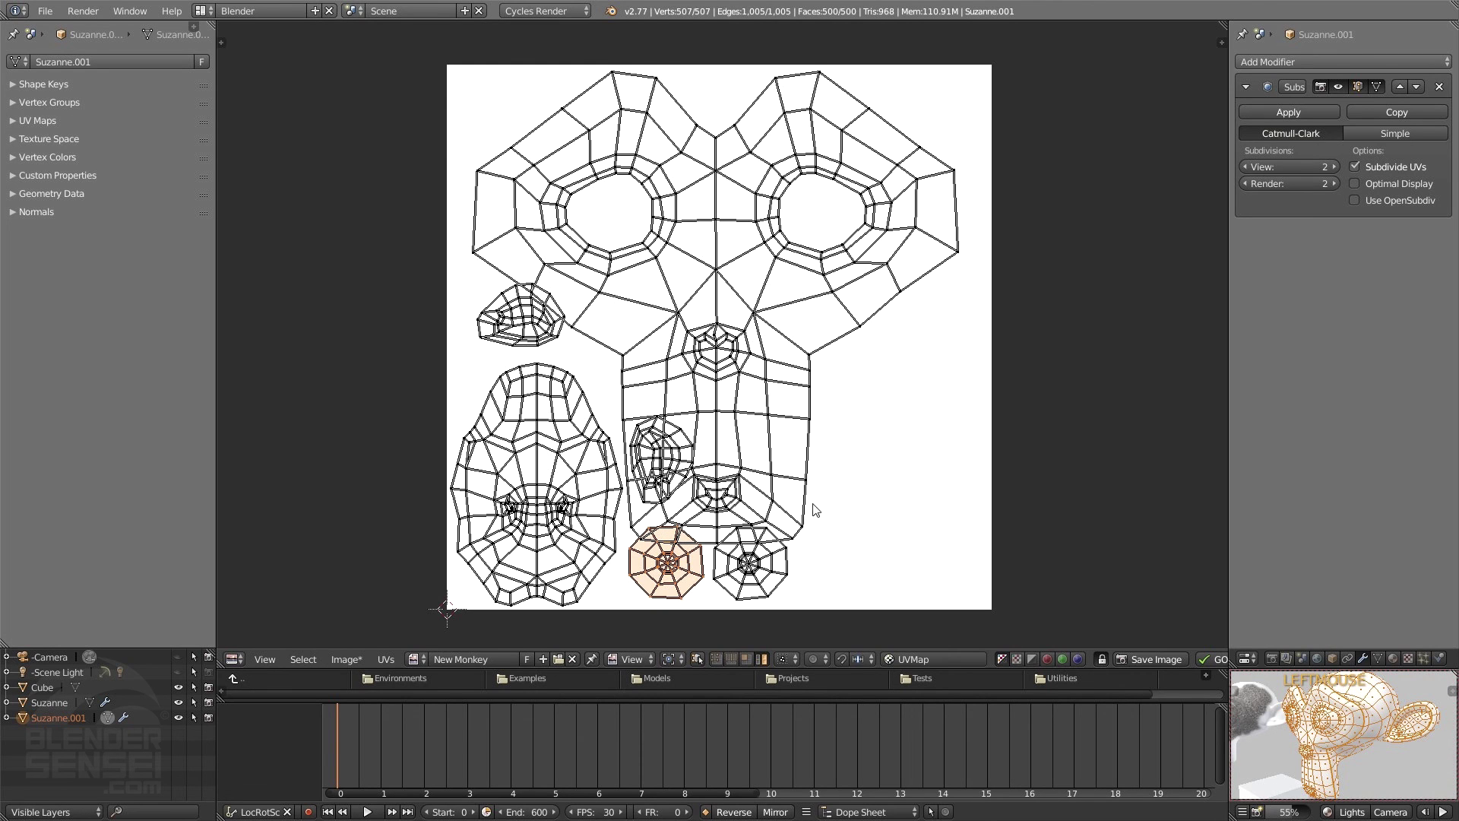
{"action": "left_click", "coordinate": [524, 310]}
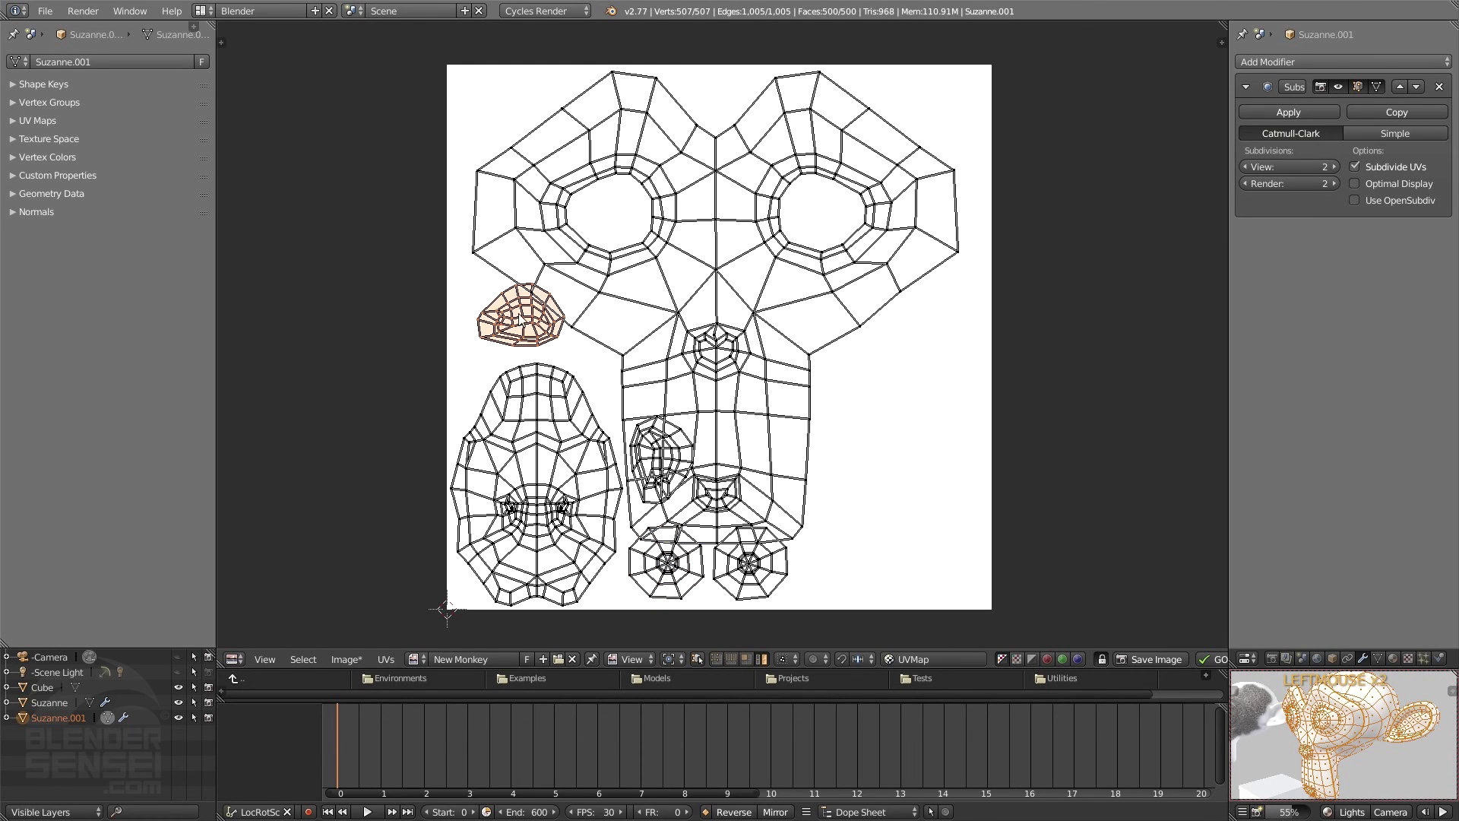
{"action": "key", "text": "g"}
{"action": "left_click", "coordinate": [903, 386]}
{"action": "left_click", "coordinate": [652, 421]}
{"action": "key", "text": "g"}
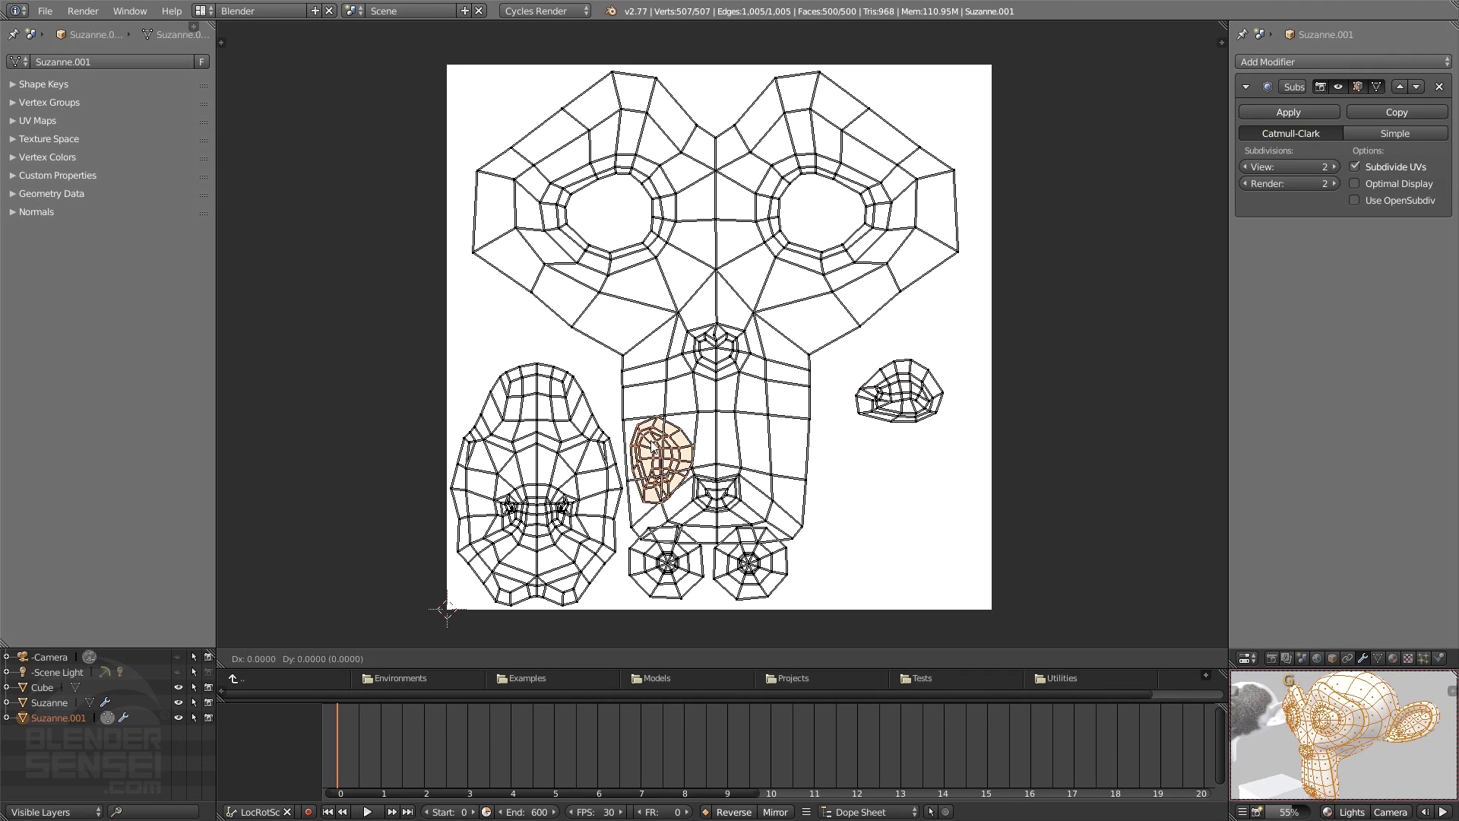
{"action": "left_click", "coordinate": [917, 437]}
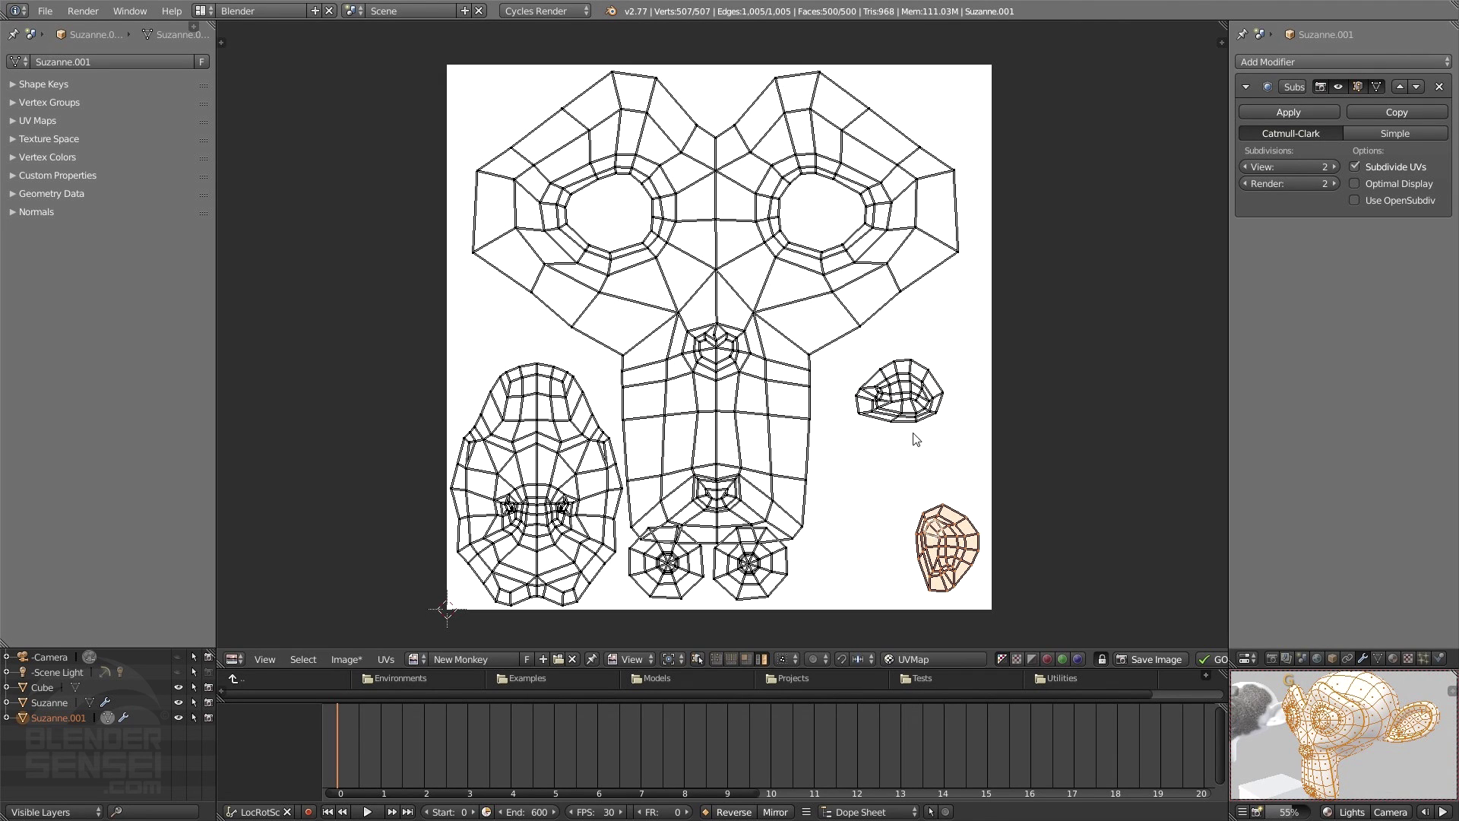
Step: Rotate the upper ear UV island upright so it mirrors the other ear, and place it beside that ear
{"action": "left_click", "coordinate": [905, 415]}
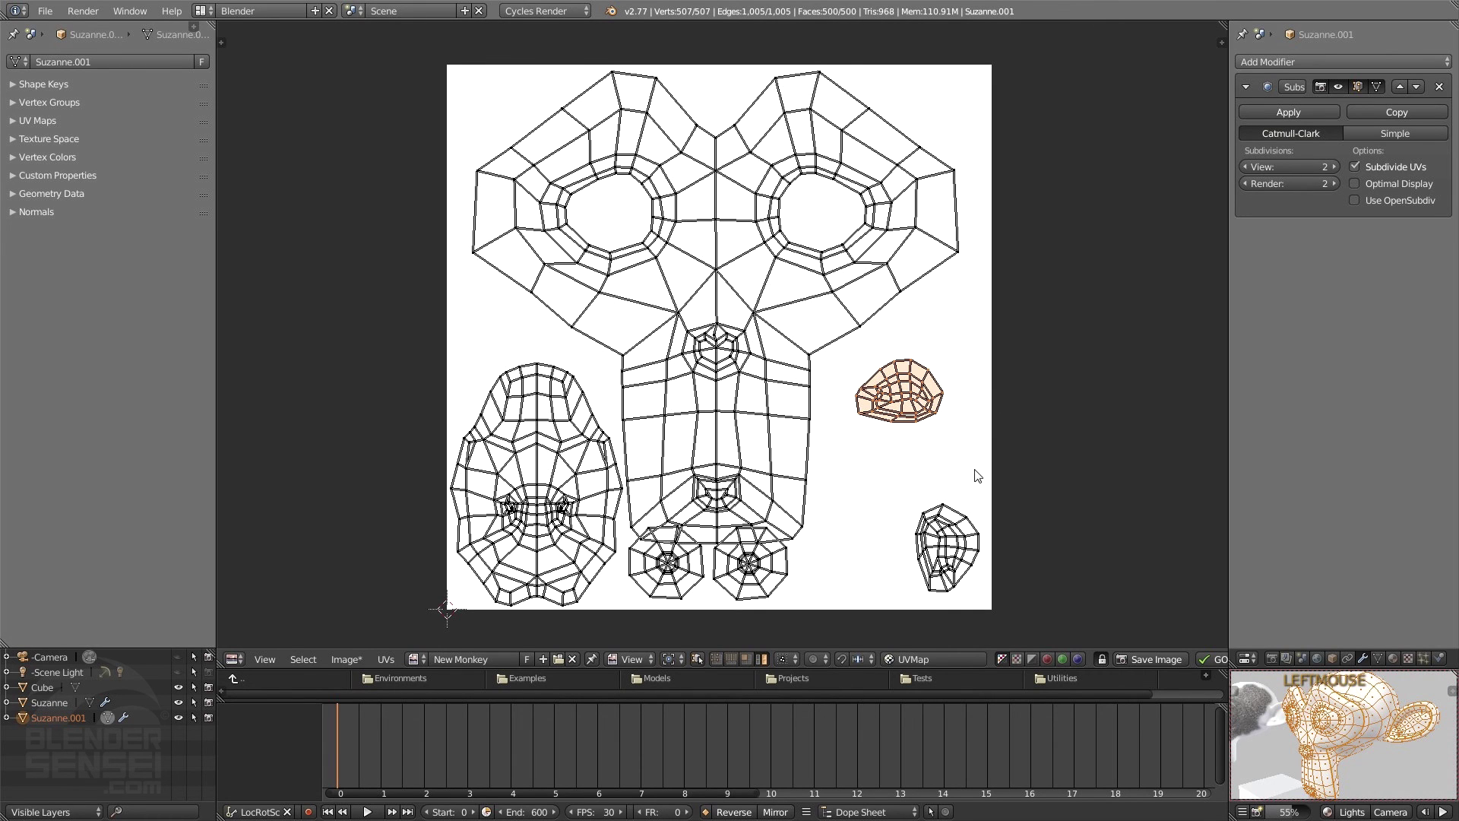
{"action": "key", "text": "r"}
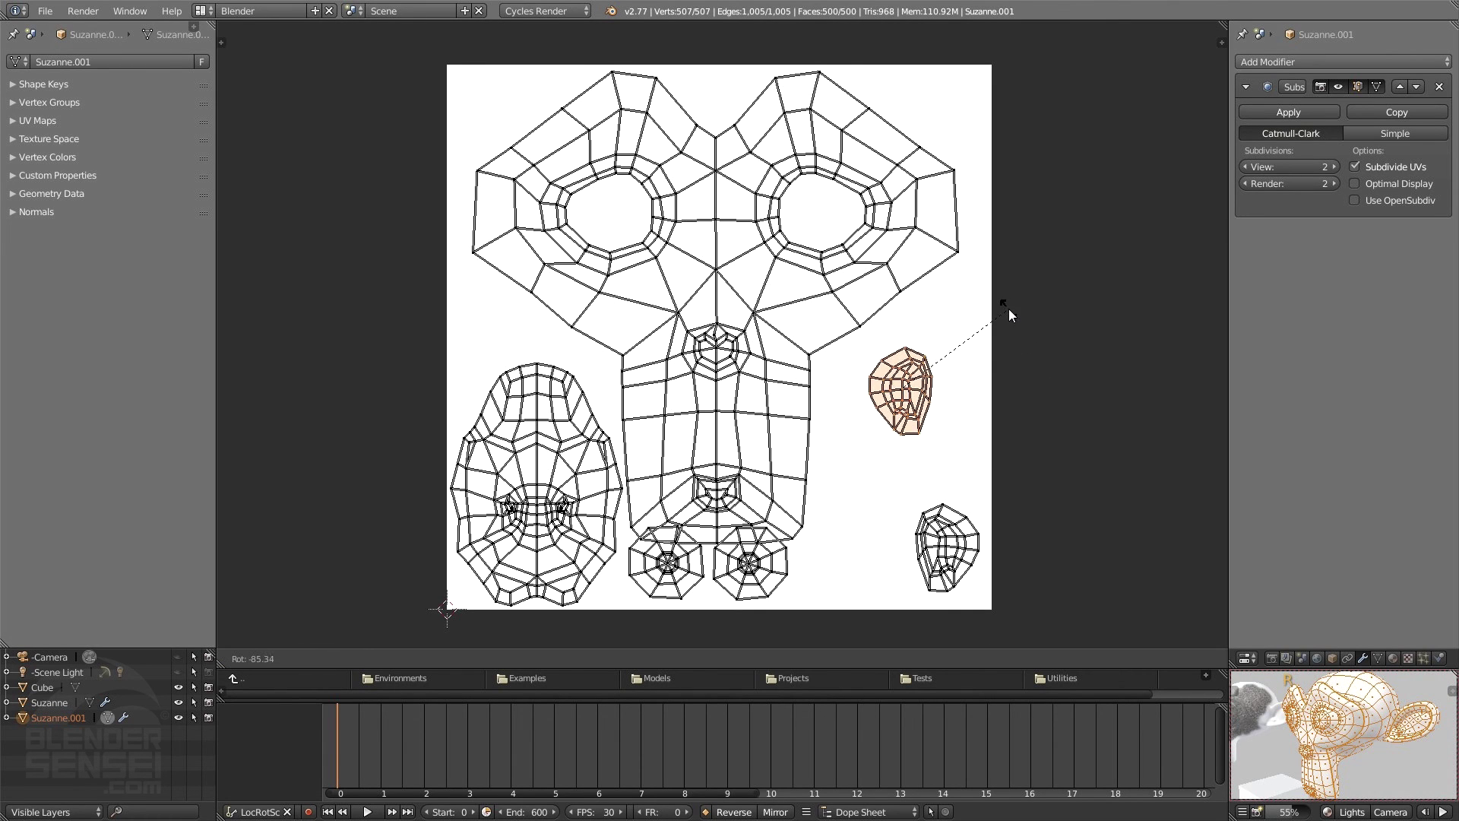
{"action": "left_click", "coordinate": [977, 465]}
Step: Move the two round eye UV islands out from under the face island and stagger them above the ear islands
{"action": "left_click", "coordinate": [745, 572]}
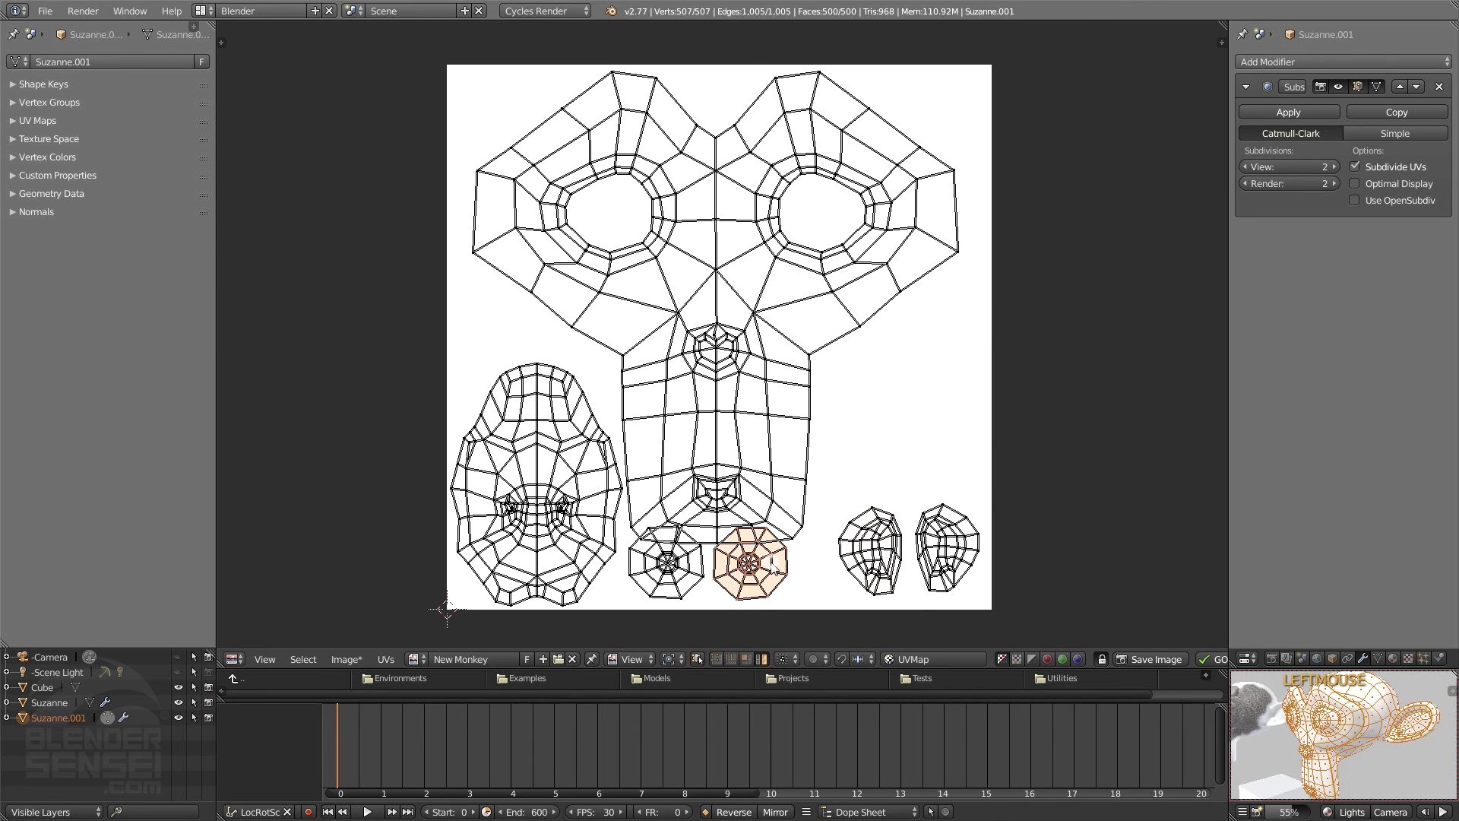
{"action": "key", "text": "g"}
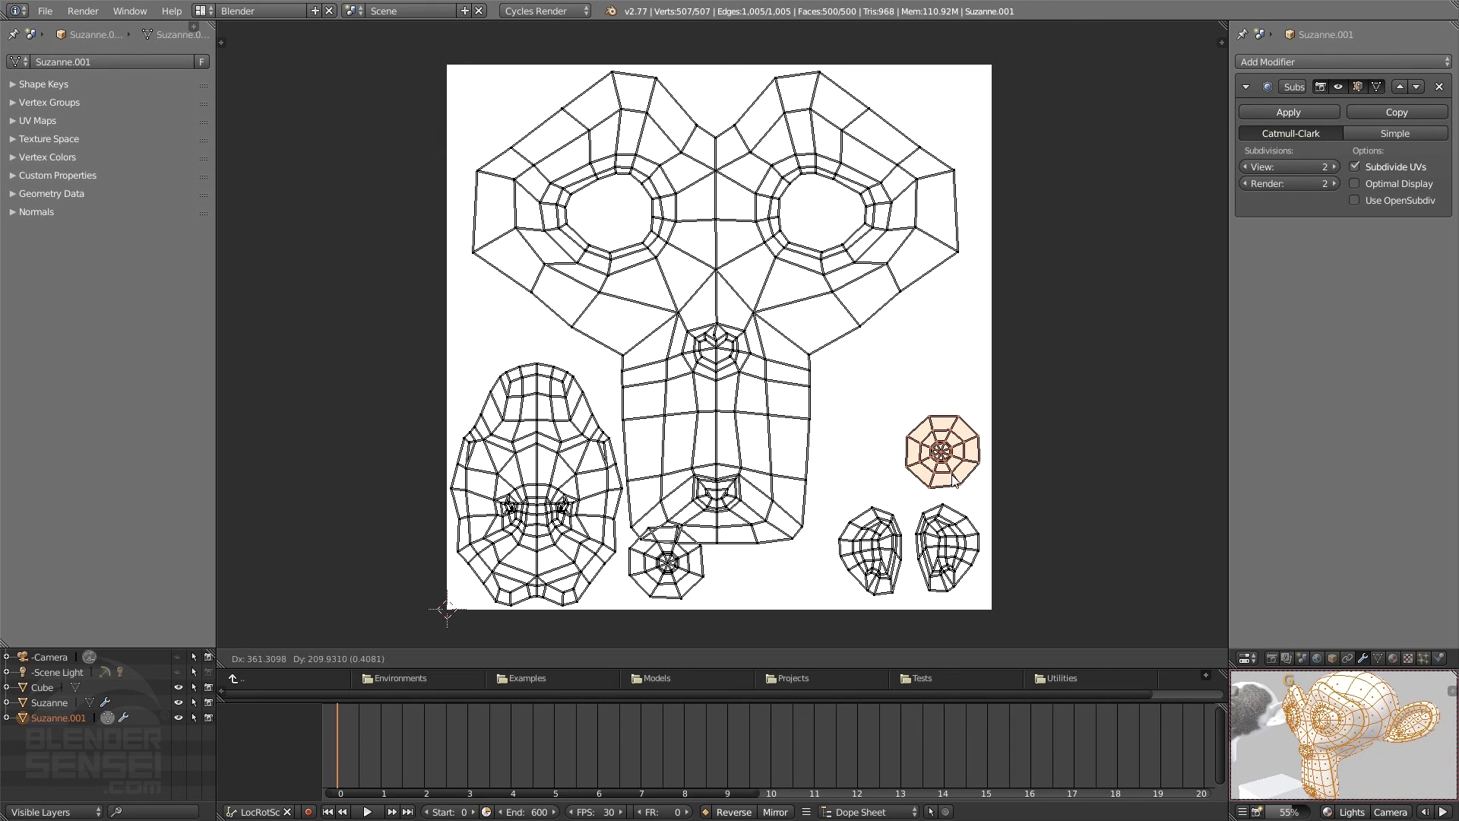
{"action": "left_click", "coordinate": [778, 547]}
{"action": "left_click", "coordinate": [690, 570]}
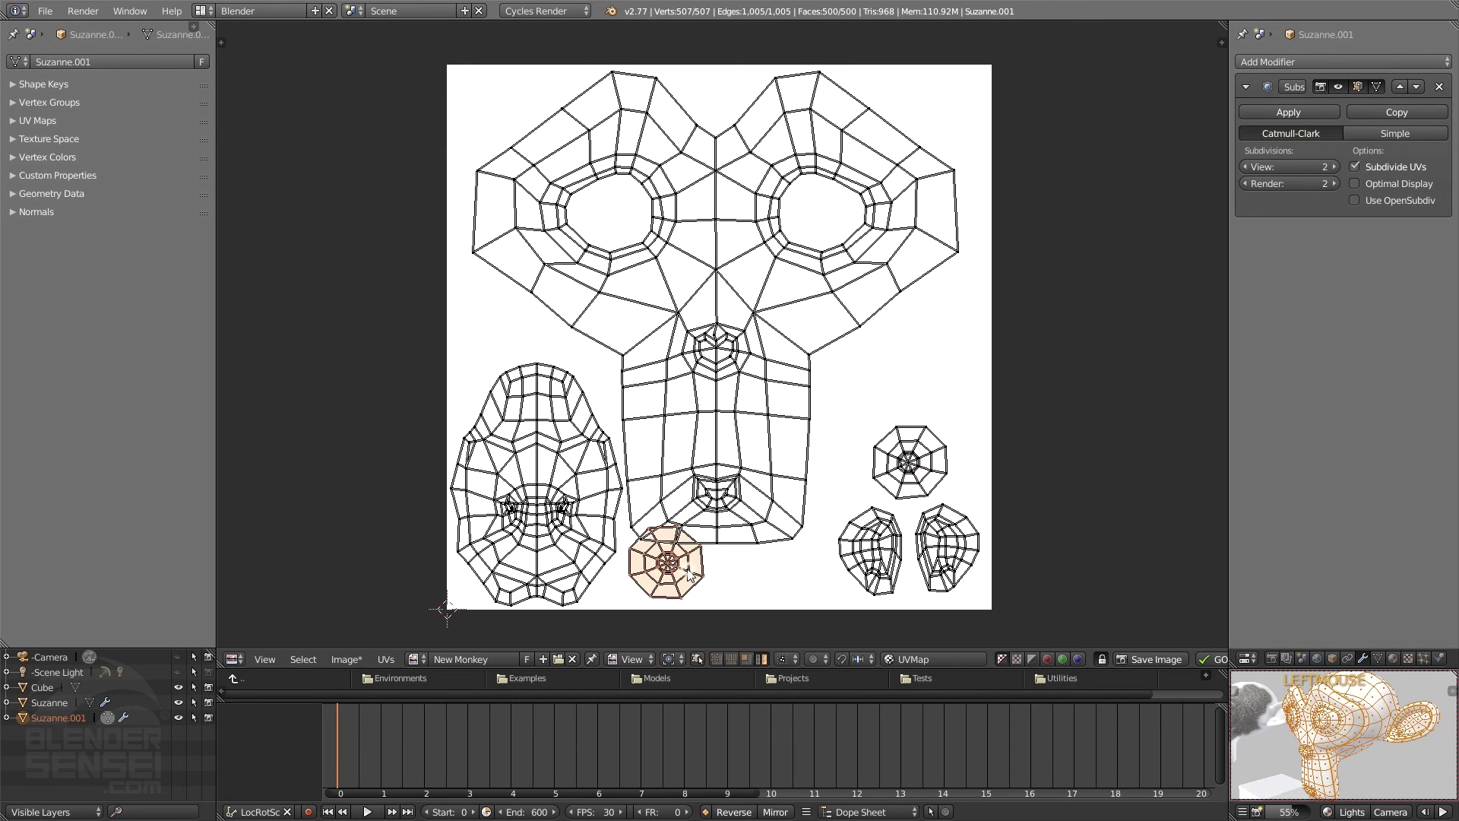
{"action": "key", "text": "g"}
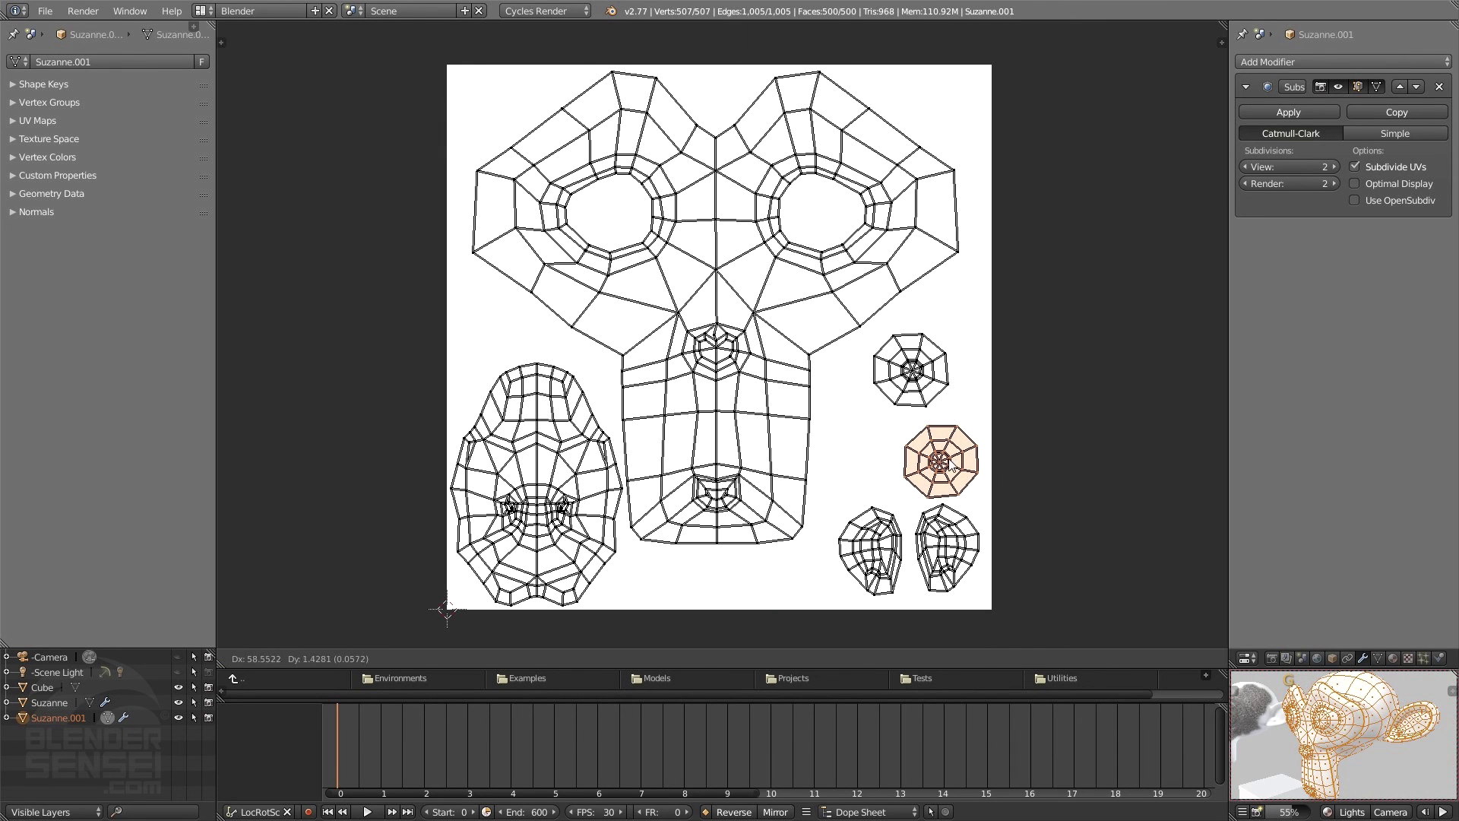
{"action": "left_click", "coordinate": [942, 451]}
{"action": "left_click", "coordinate": [924, 395]}
{"action": "key", "text": "g"}
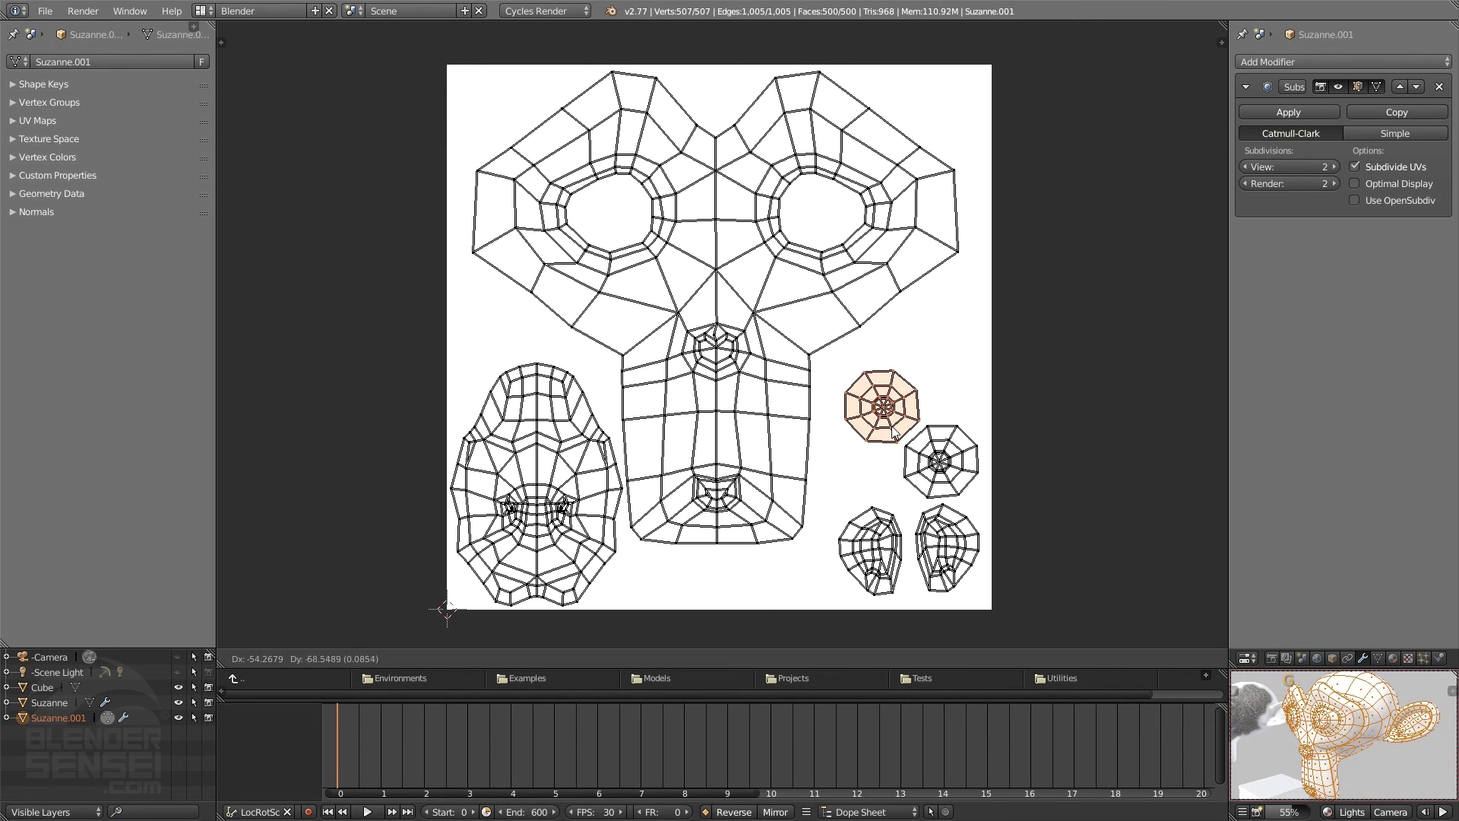
{"action": "left_click", "coordinate": [867, 452]}
Step: Reposition and slightly enlarge the face UV island until it fills the space between the head, eye and ear islands without overlapping them
{"action": "left_click", "coordinate": [760, 505]}
{"action": "key", "text": "g"}
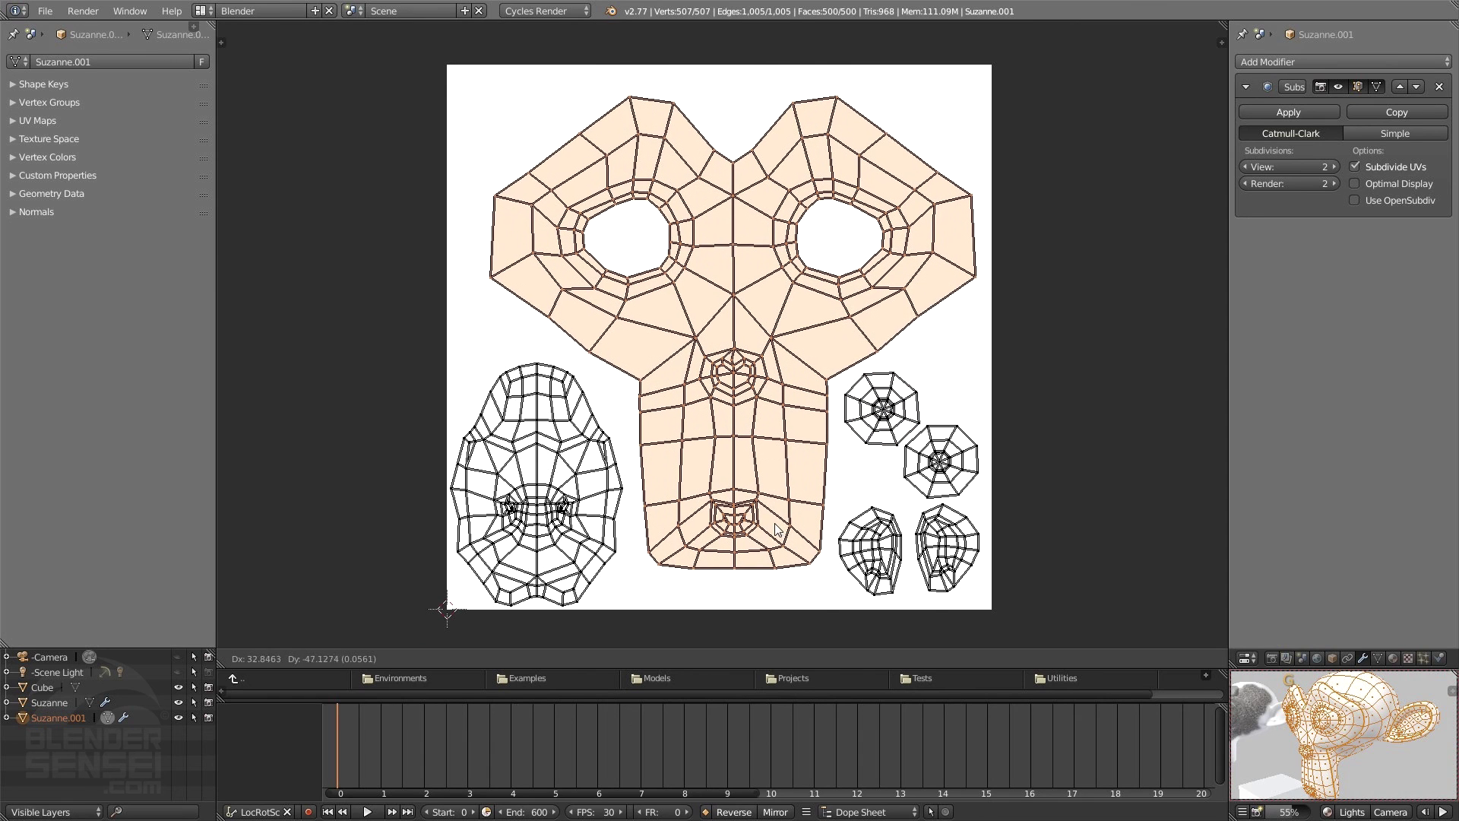
{"action": "left_click", "coordinate": [777, 530]}
{"action": "key", "text": "s"}
{"action": "left_click", "coordinate": [1002, 260]}
{"action": "key", "text": "g"}
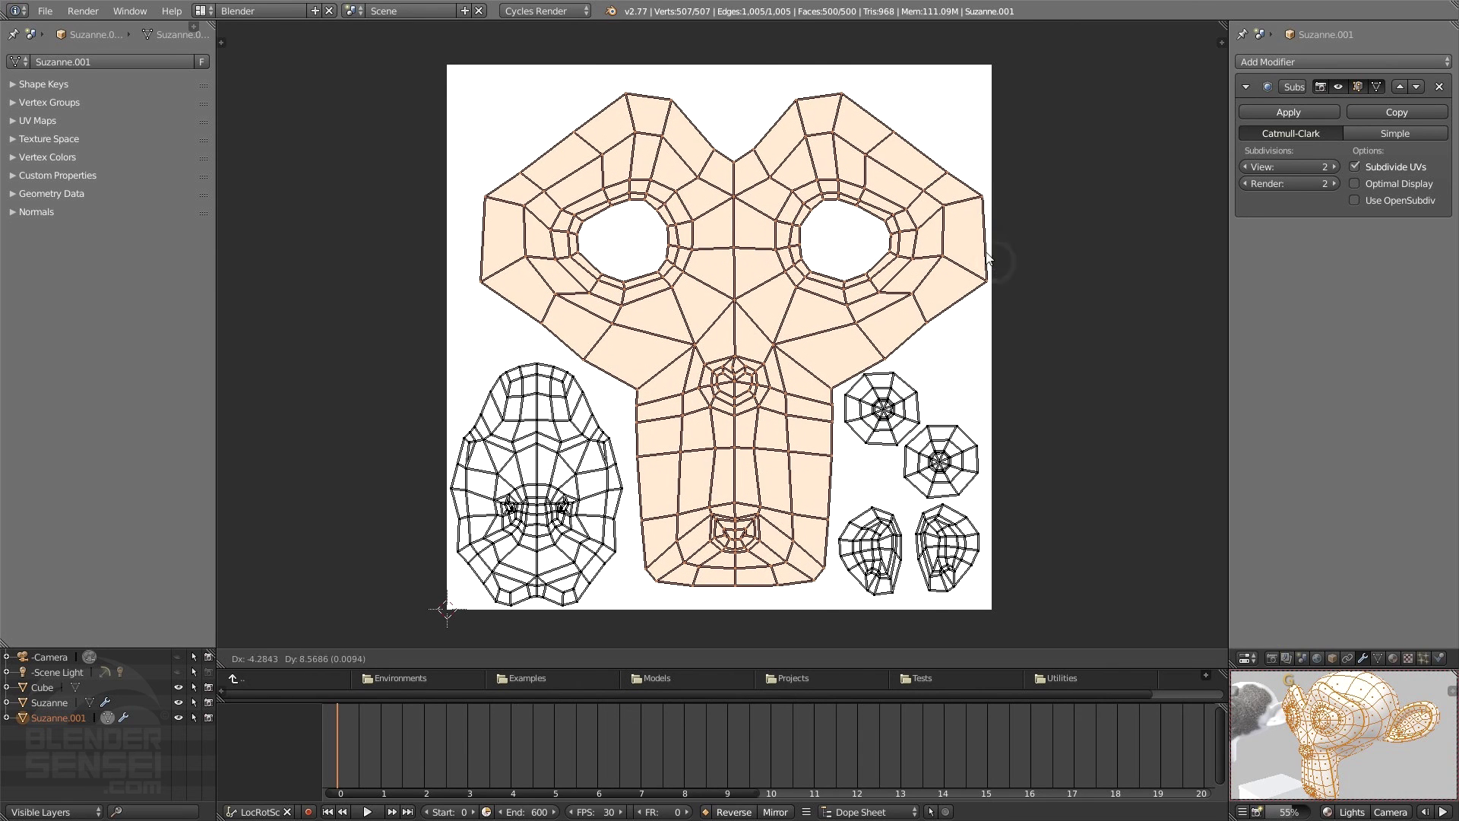
{"action": "left_click", "coordinate": [983, 250]}
{"action": "key", "text": "s"}
{"action": "left_click", "coordinate": [994, 249]}
{"action": "key", "text": "g"}
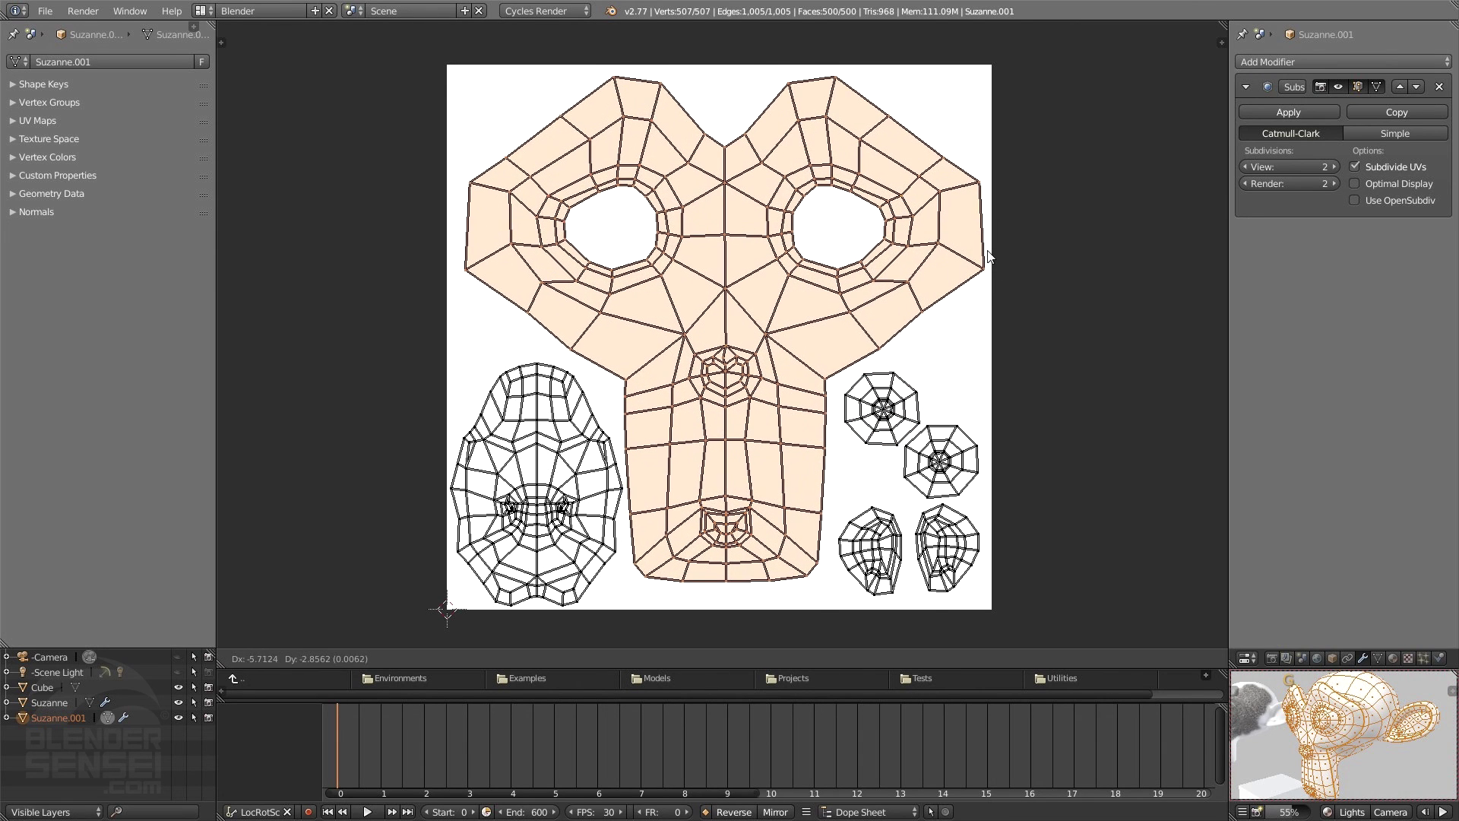
{"action": "left_click", "coordinate": [993, 254]}
{"action": "key", "text": "s"}
{"action": "left_click", "coordinate": [995, 266]}
{"action": "key", "text": "g"}
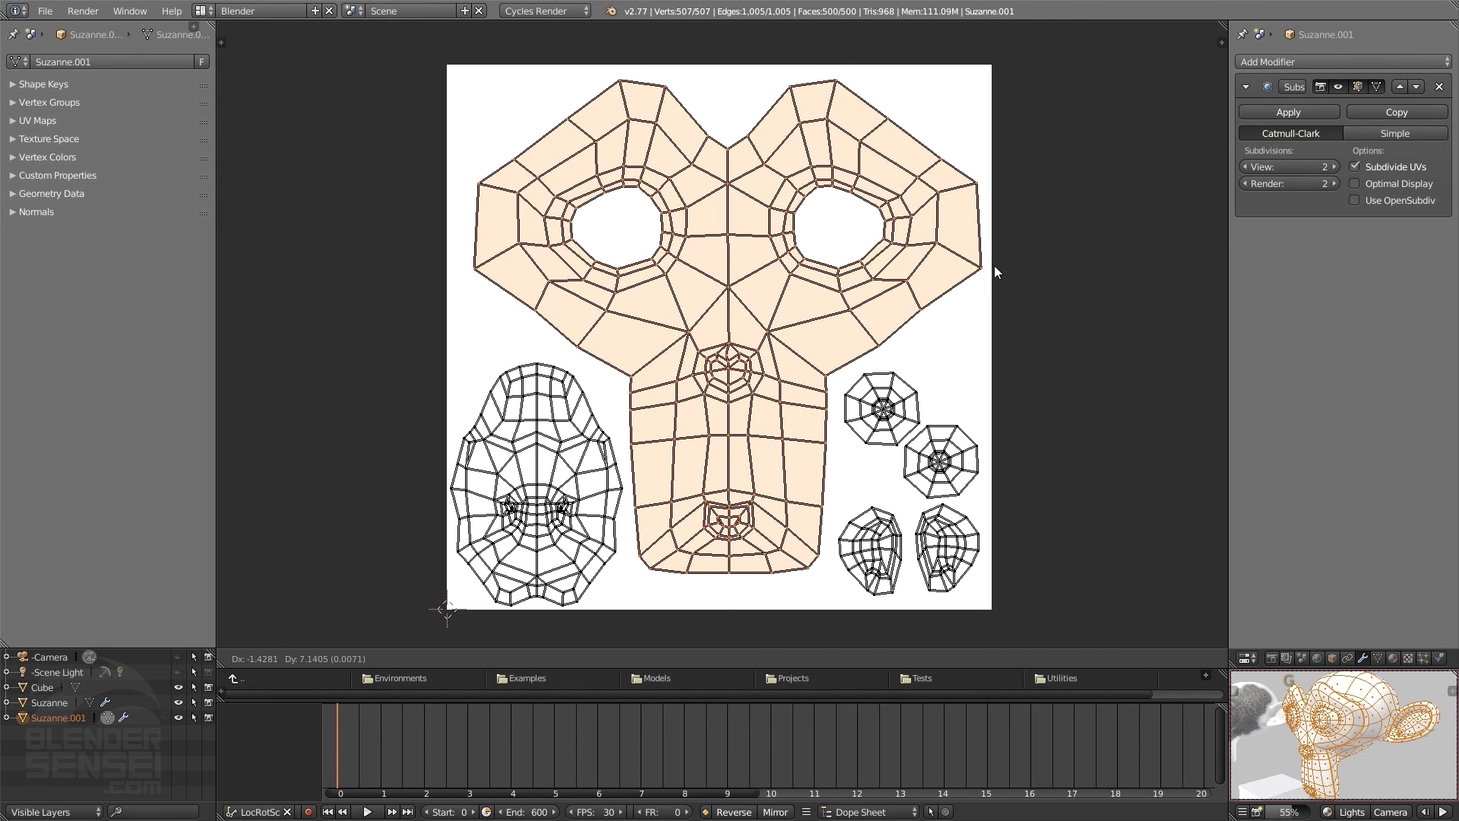
{"action": "left_click", "coordinate": [994, 266]}
{"action": "key", "text": "s"}
{"action": "left_click", "coordinate": [1007, 285]}
{"action": "key", "text": "g"}
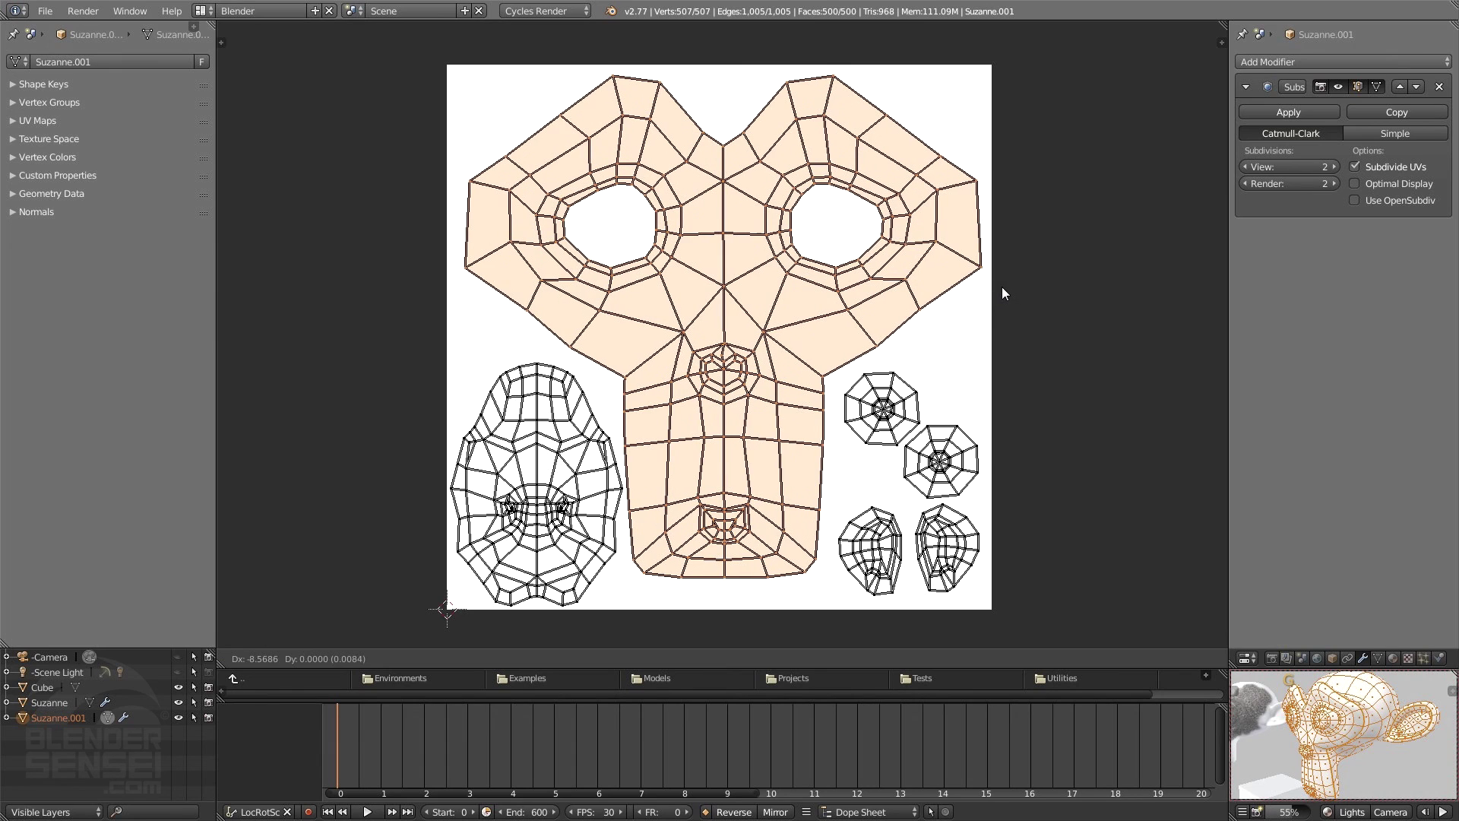
{"action": "left_click", "coordinate": [1005, 285]}
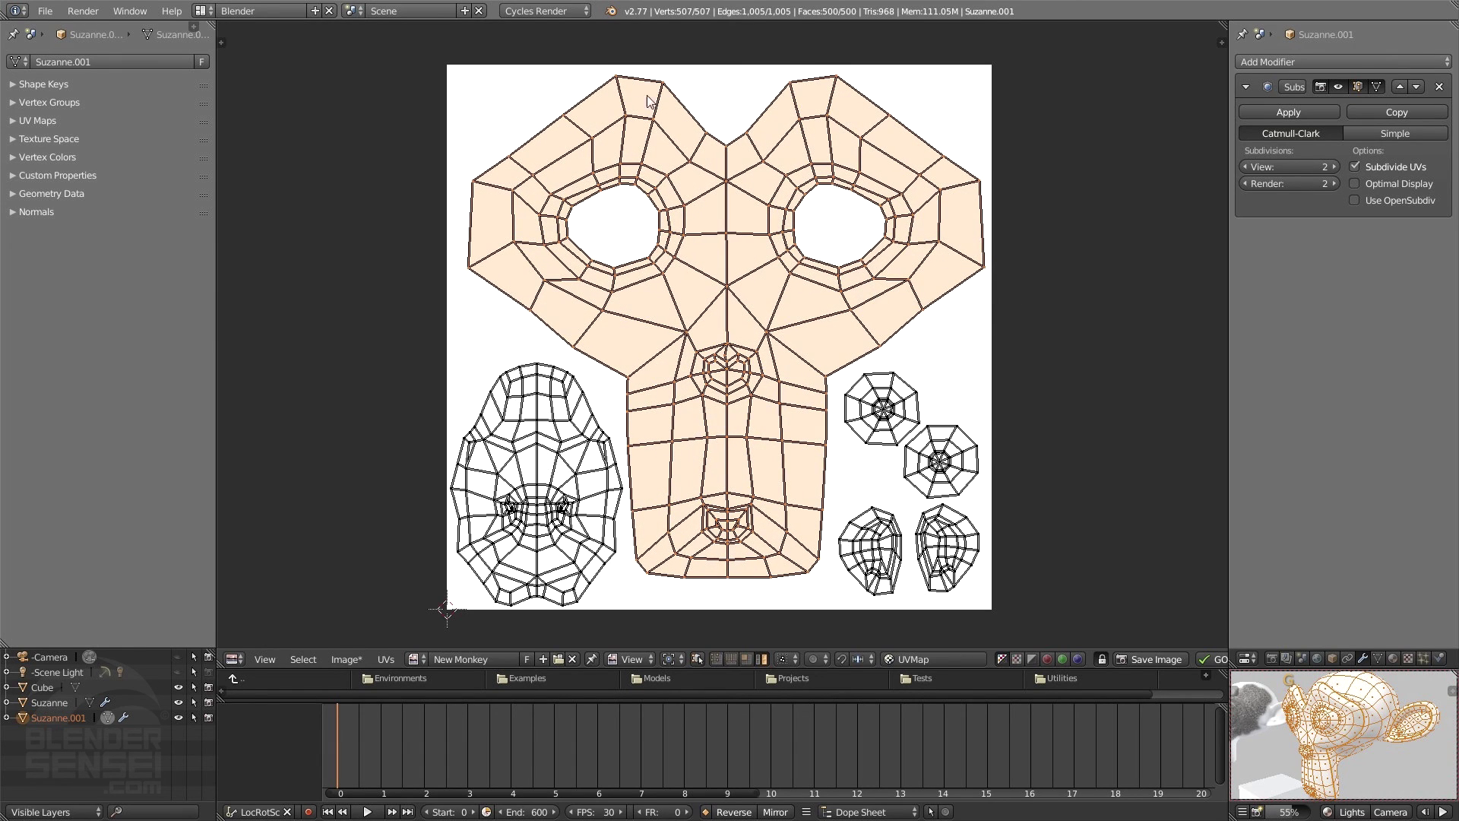
Step: Move the head UV island up by about 21 pixels, away from the image's lower edge
{"action": "right_click", "coordinate": [579, 454]}
{"action": "key", "text": "g"}
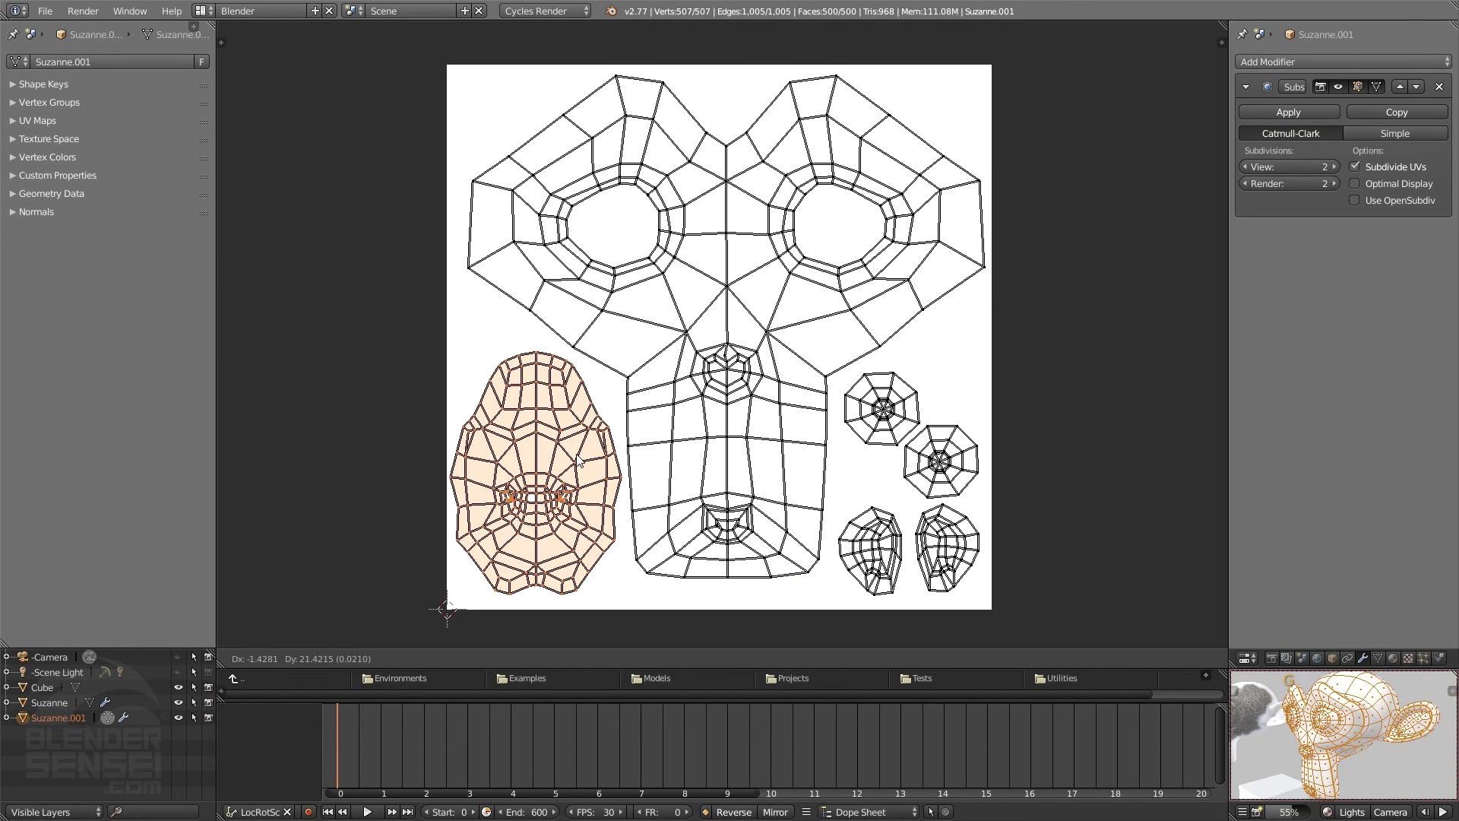
{"action": "left_click", "coordinate": [577, 458]}
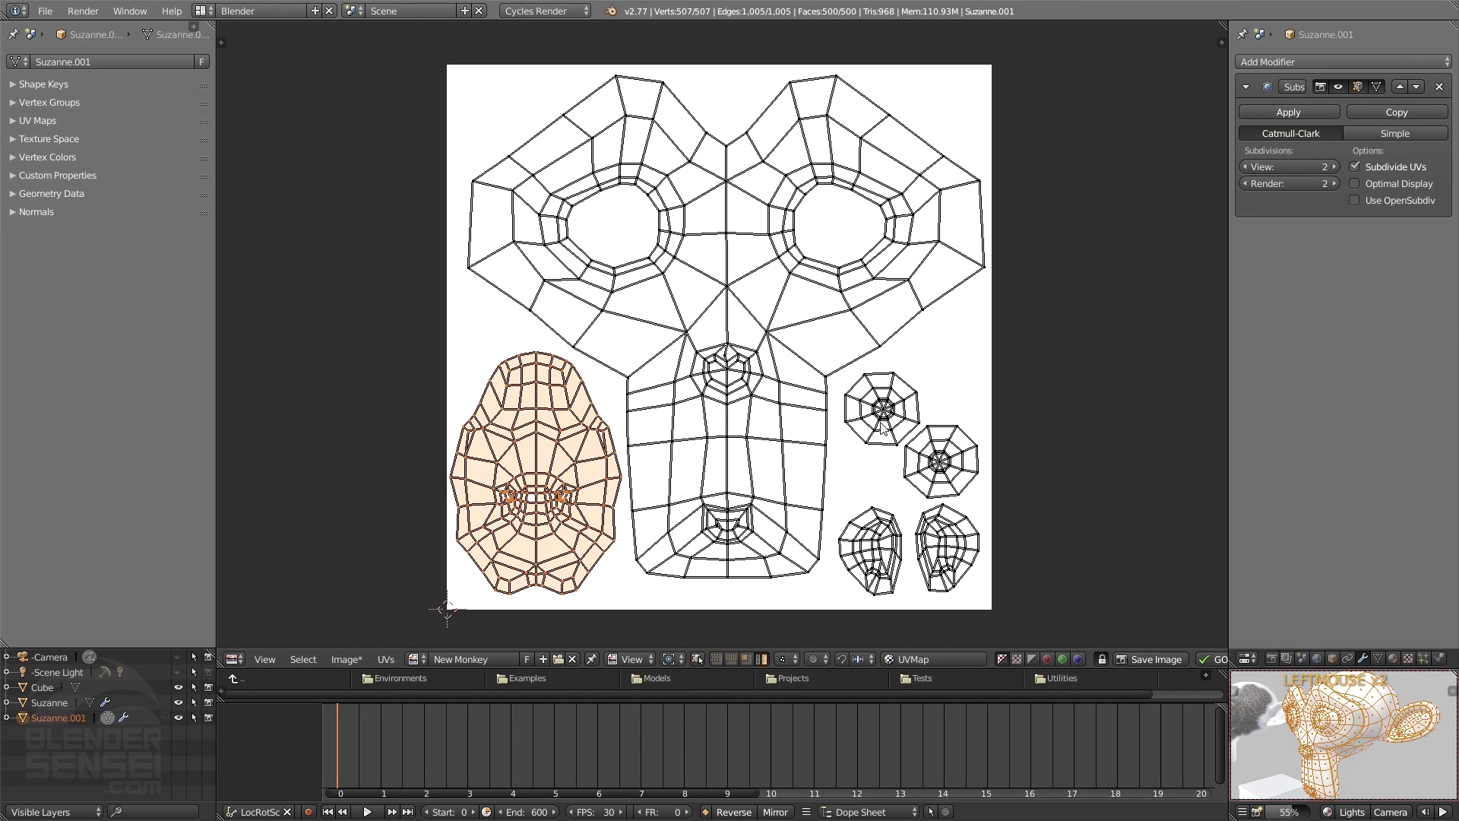
Step: Bring the mouth into close view on the model and in the UV layout, and select a mouth face in face selection mode
{"action": "mouse_move", "coordinate": [1326, 760]}
{"action": "middle_mouse_down", "text": "shift"}
{"action": "mouse_move", "coordinate": [1322, 729]}
{"action": "mouse_move", "coordinate": [1381, 726]}
{"action": "mouse_move", "coordinate": [1341, 739]}
{"action": "middle_mouse_up", "text": "shift"}
{"action": "scroll", "coordinate": [1321, 729], "scroll_direction": "up", "scroll_amount": 2}
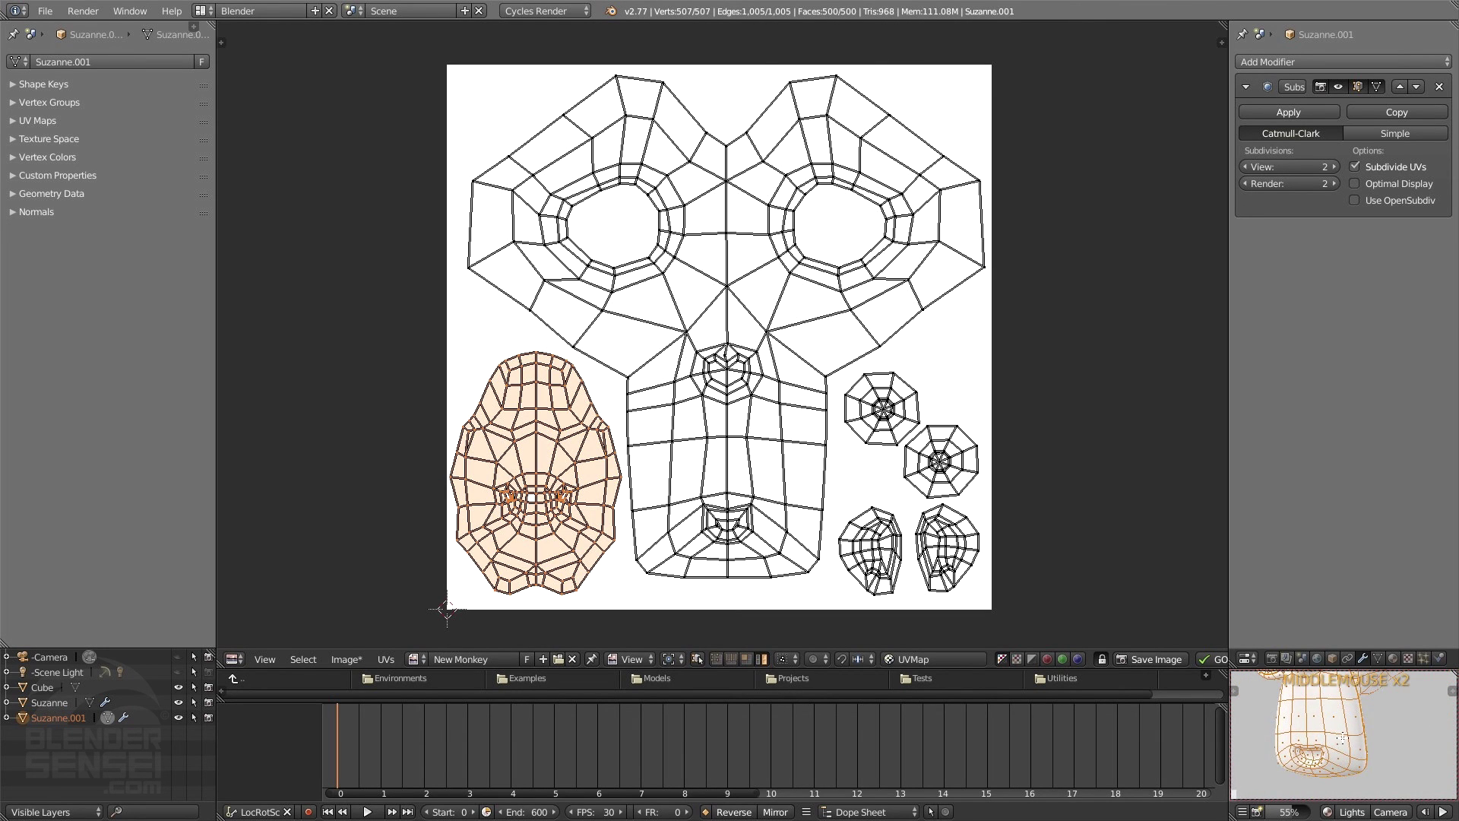
{"action": "scroll", "coordinate": [1340, 740], "scroll_direction": "up", "scroll_amount": 2}
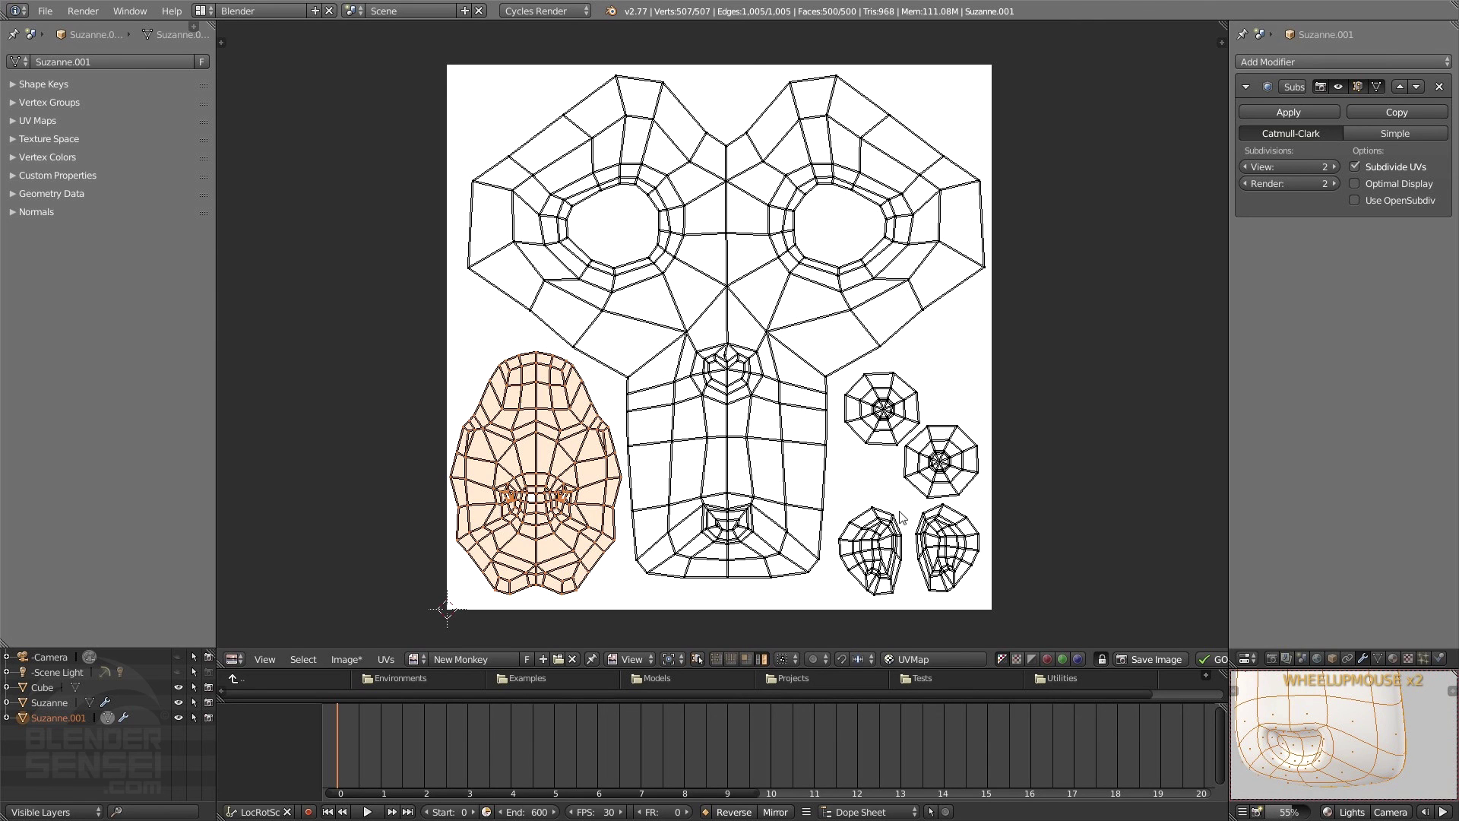
{"action": "scroll", "coordinate": [806, 532], "scroll_direction": "up", "scroll_amount": 1}
{"action": "middle_click_drag", "start_coordinate": [806, 532], "coordinate": [810, 480]}
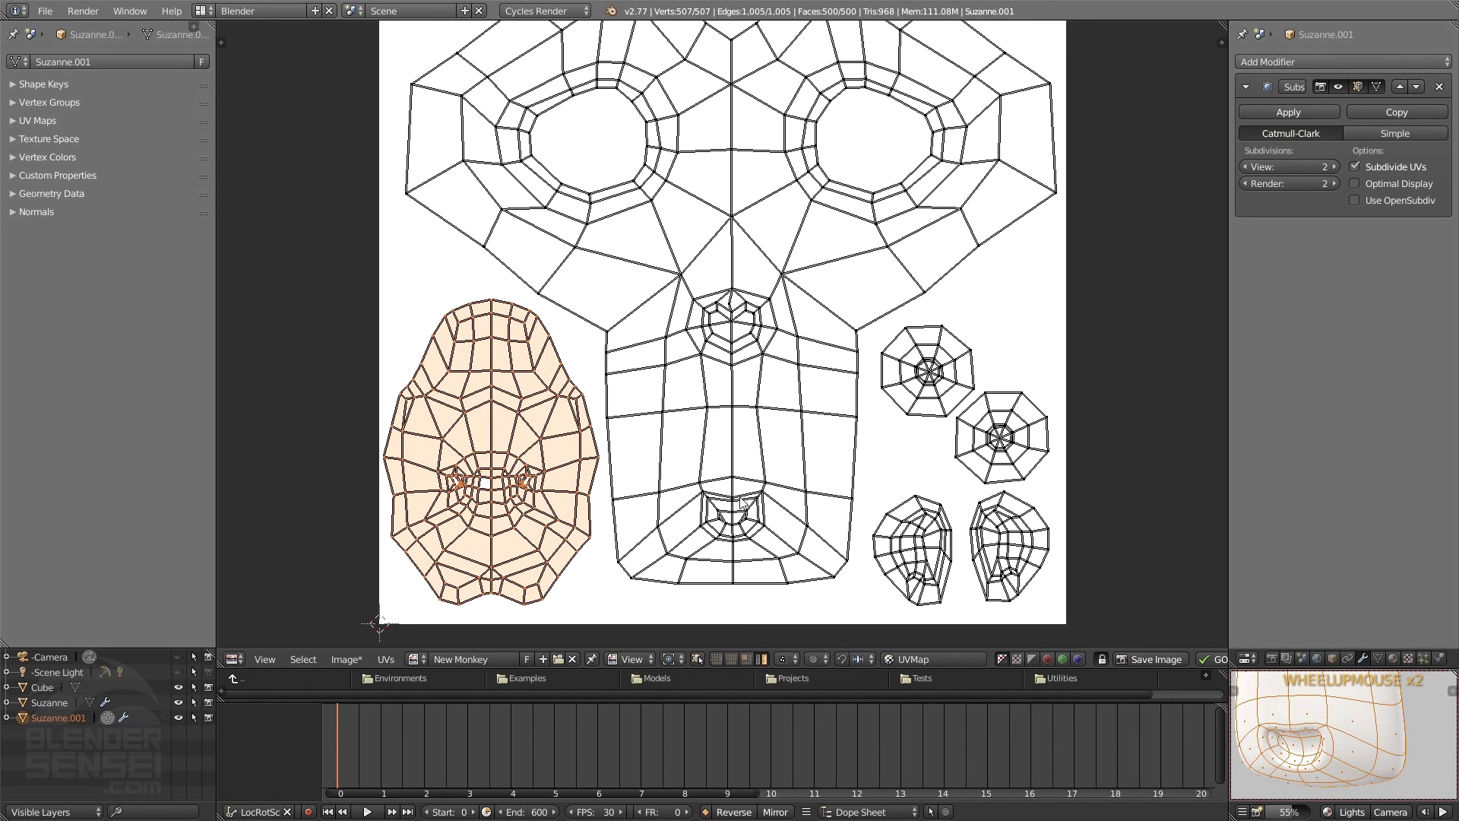
{"action": "left_click", "coordinate": [707, 522]}
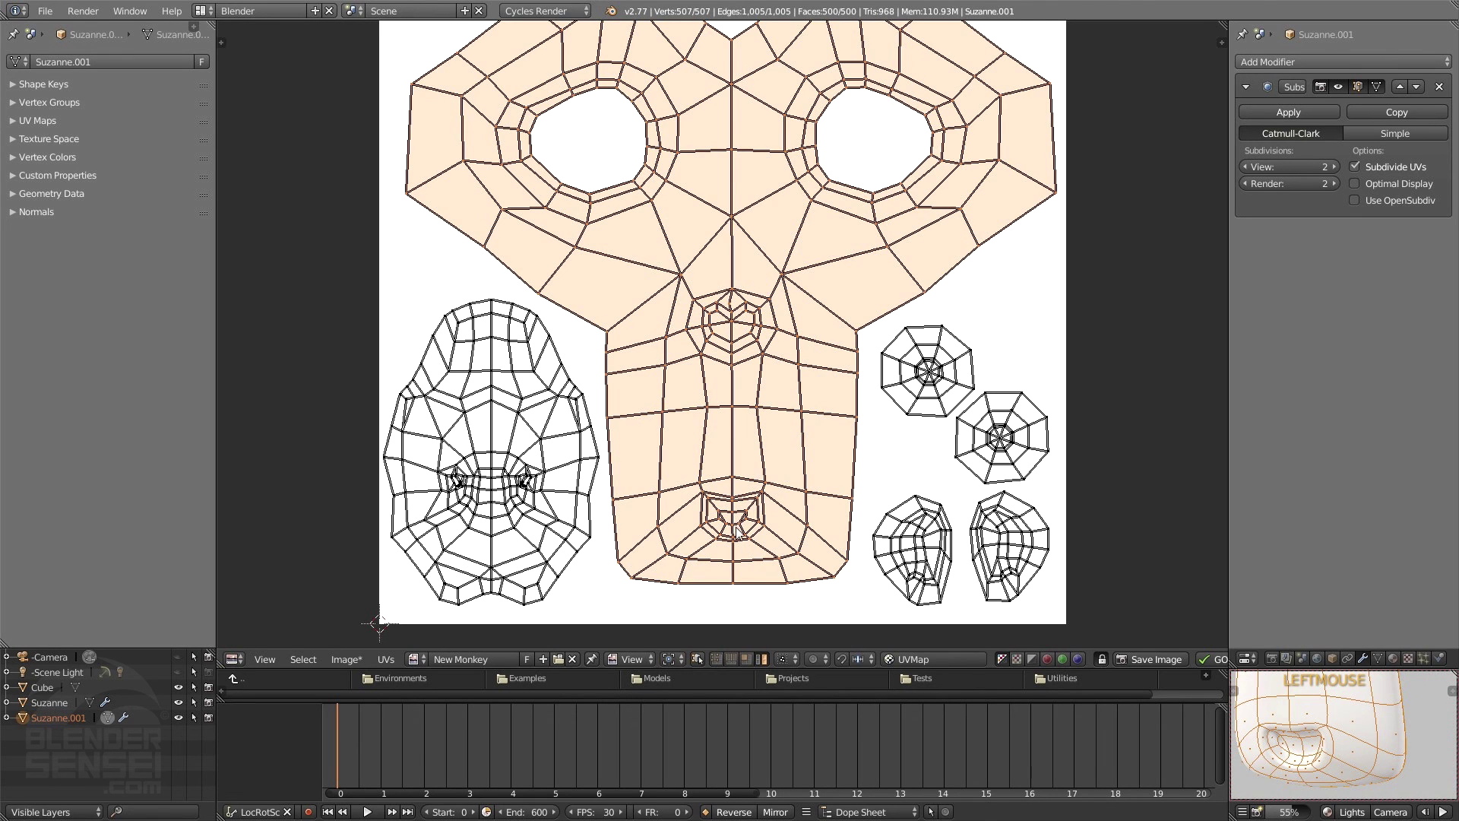
{"action": "left_click", "coordinate": [738, 523]}
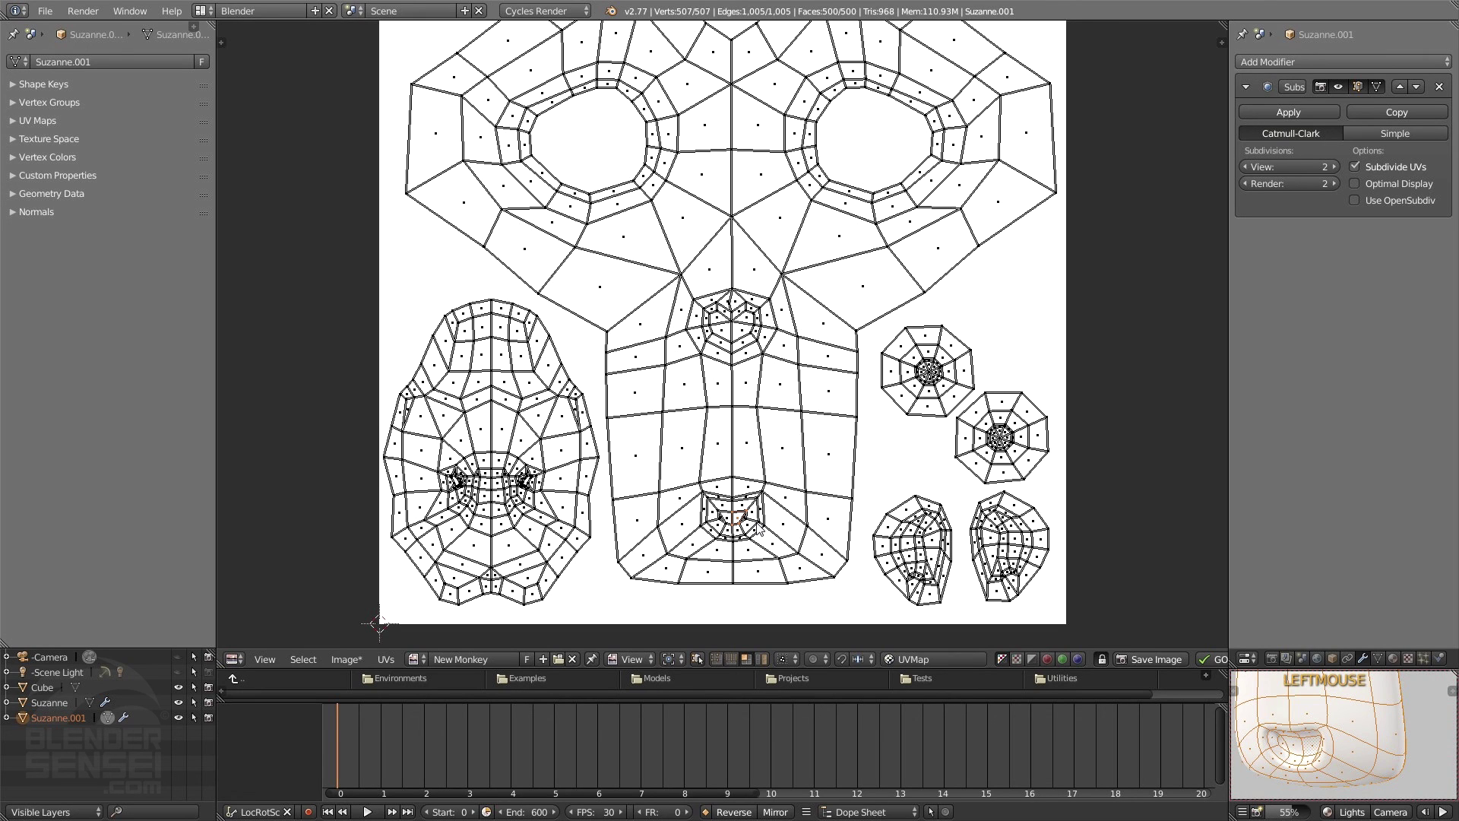
Step: Switch to edge selection, select the edge loop around the mouth in the UV layout, enlarge it and move it slightly down
{"action": "key", "text": "2"}
{"action": "left_click", "coordinate": [770, 502], "text": "alt"}
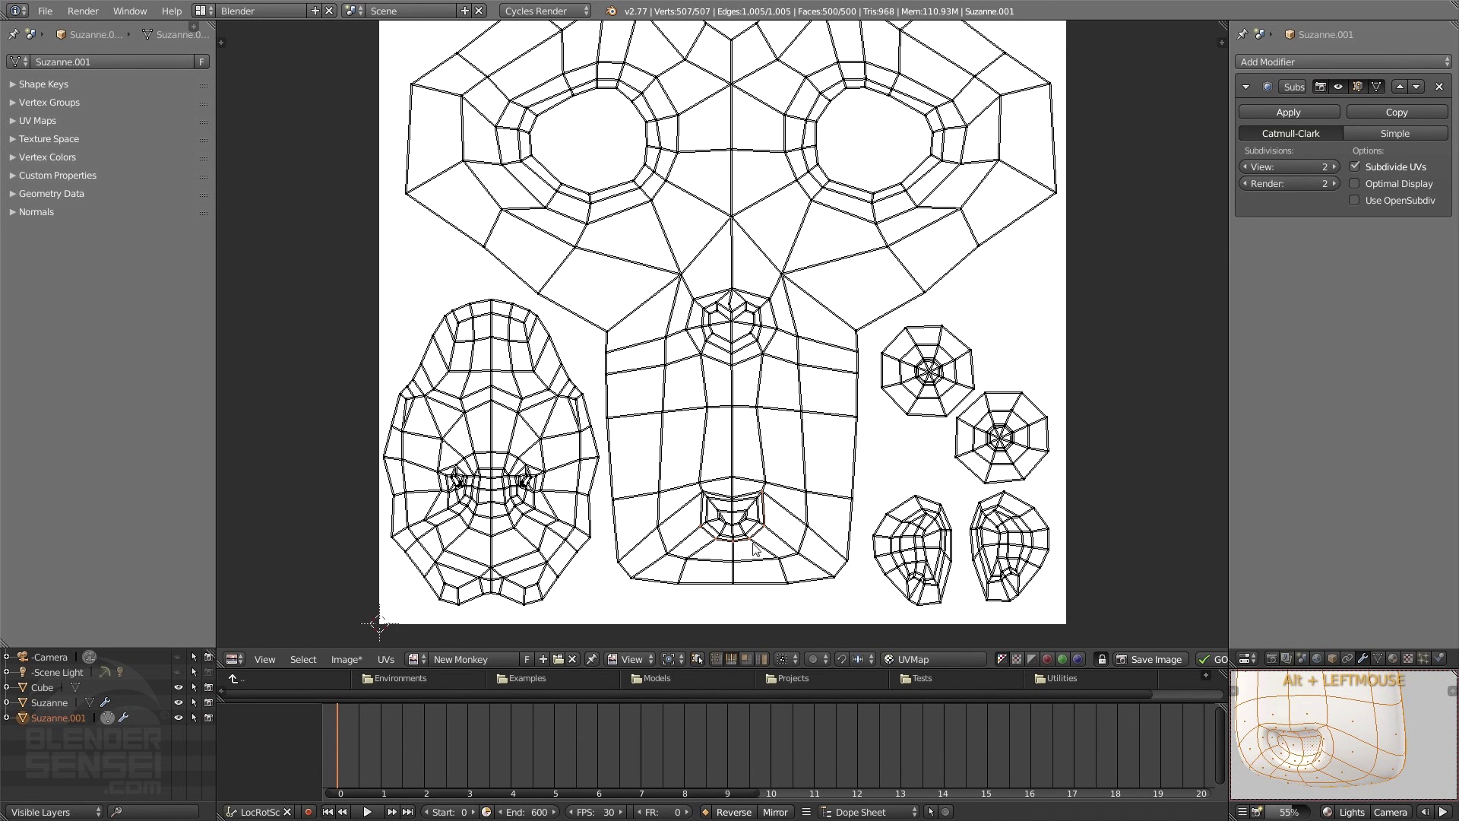
{"action": "left_click", "coordinate": [711, 492], "text": "alt+shift"}
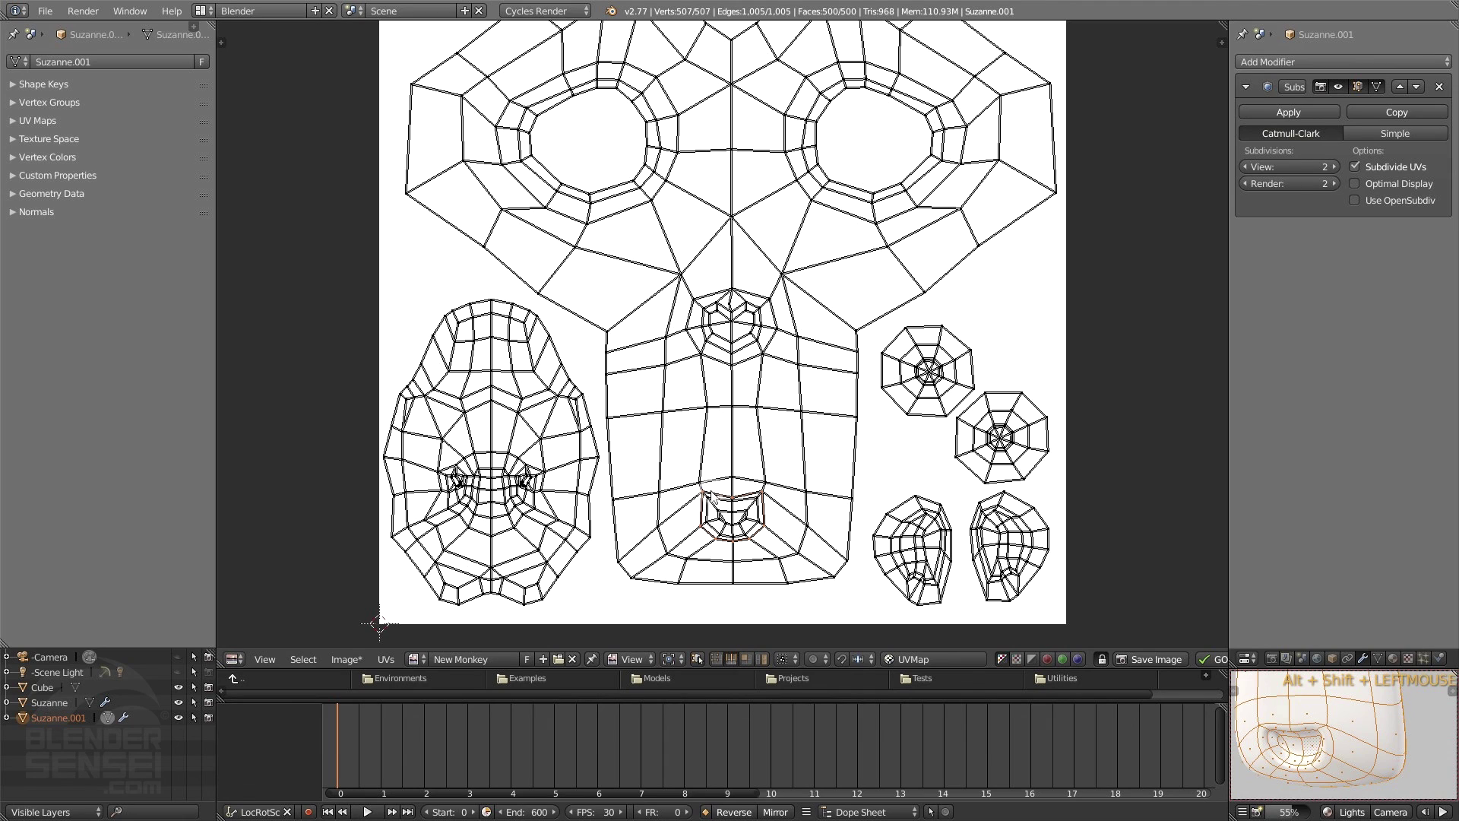
{"action": "key", "text": "s"}
{"action": "left_click", "coordinate": [805, 513]}
{"action": "key", "text": "g"}
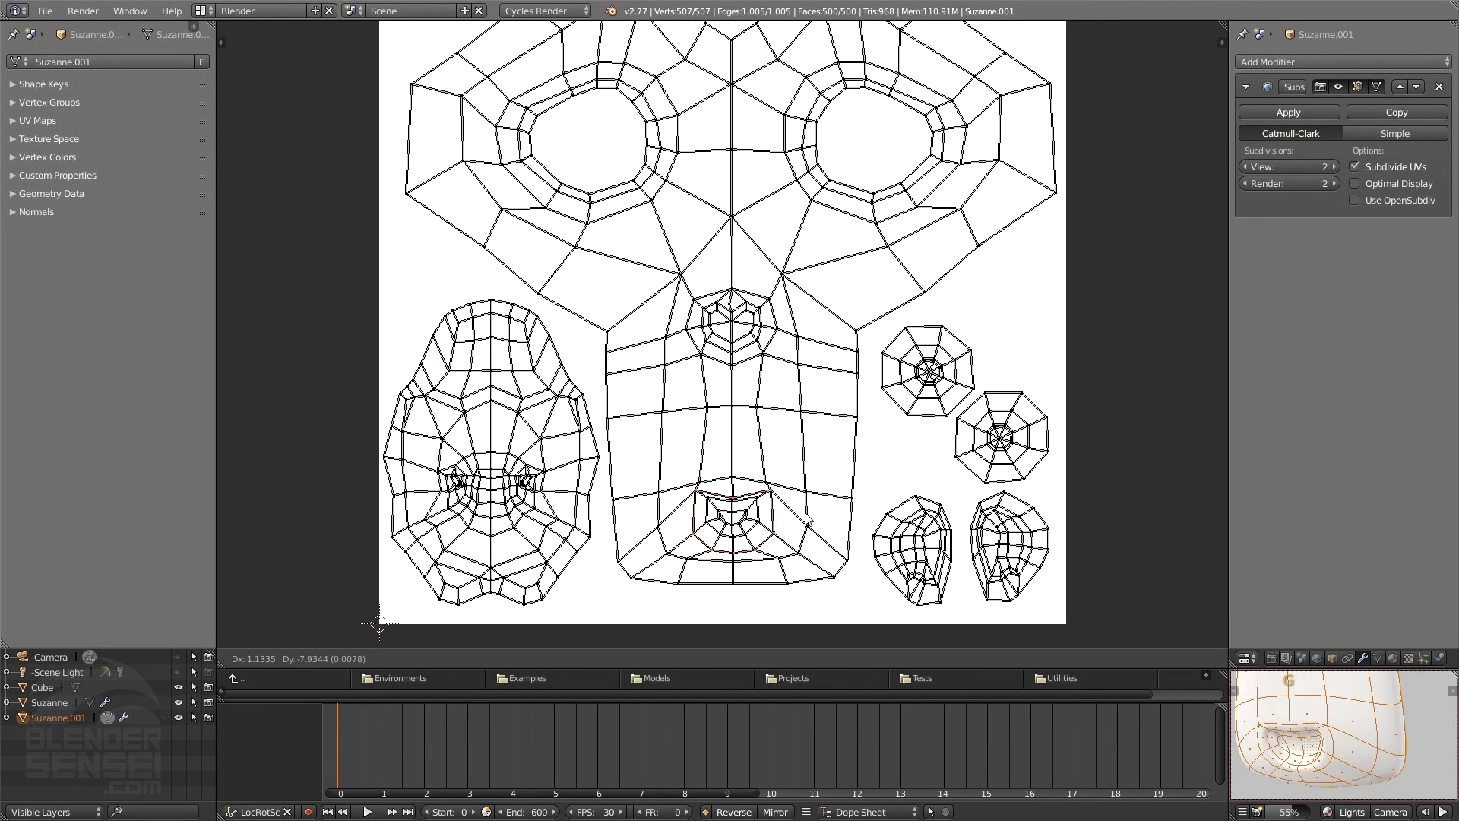
{"action": "key", "text": "g"}
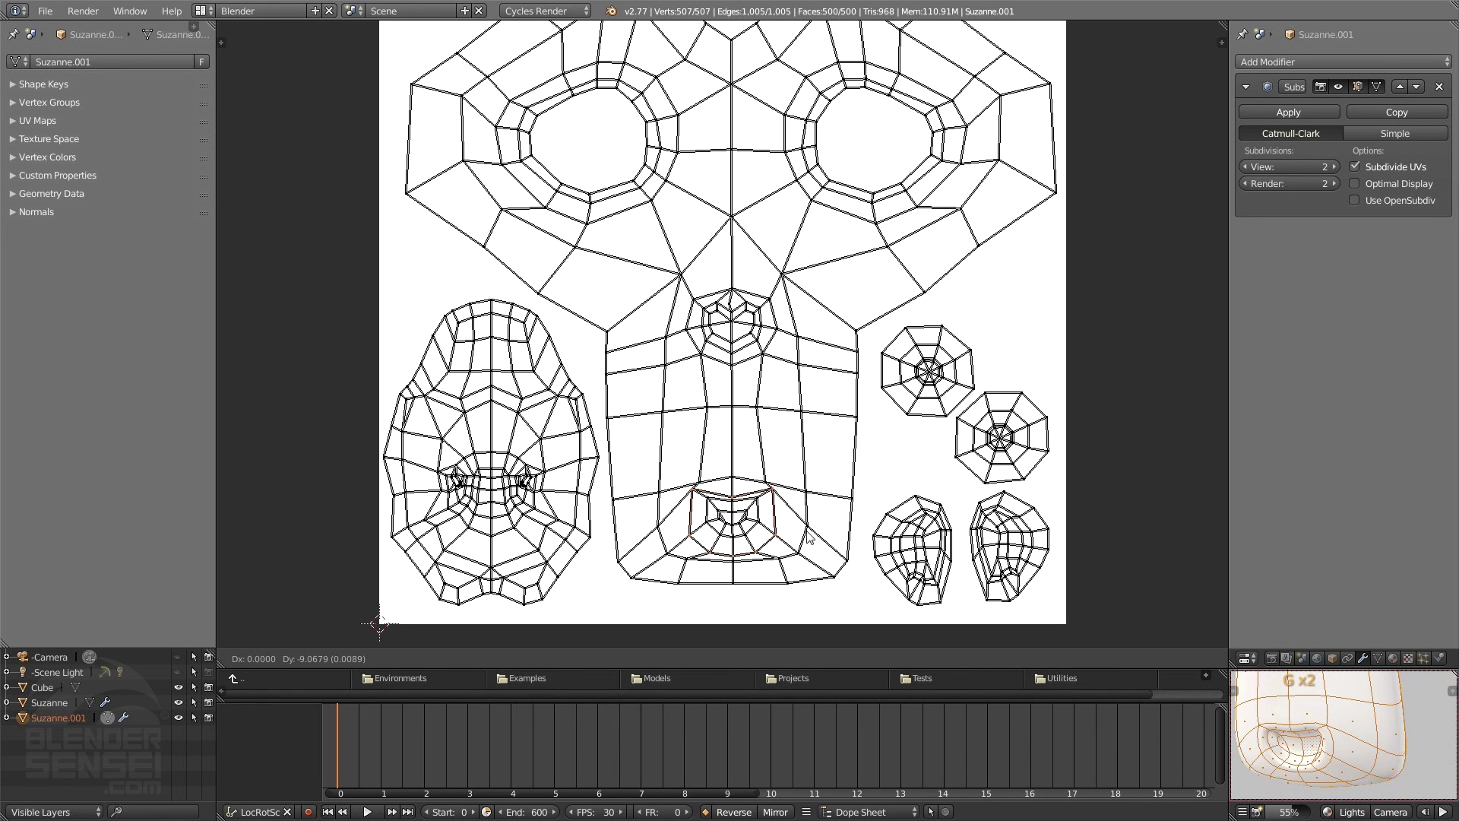
{"action": "left_click", "coordinate": [807, 529]}
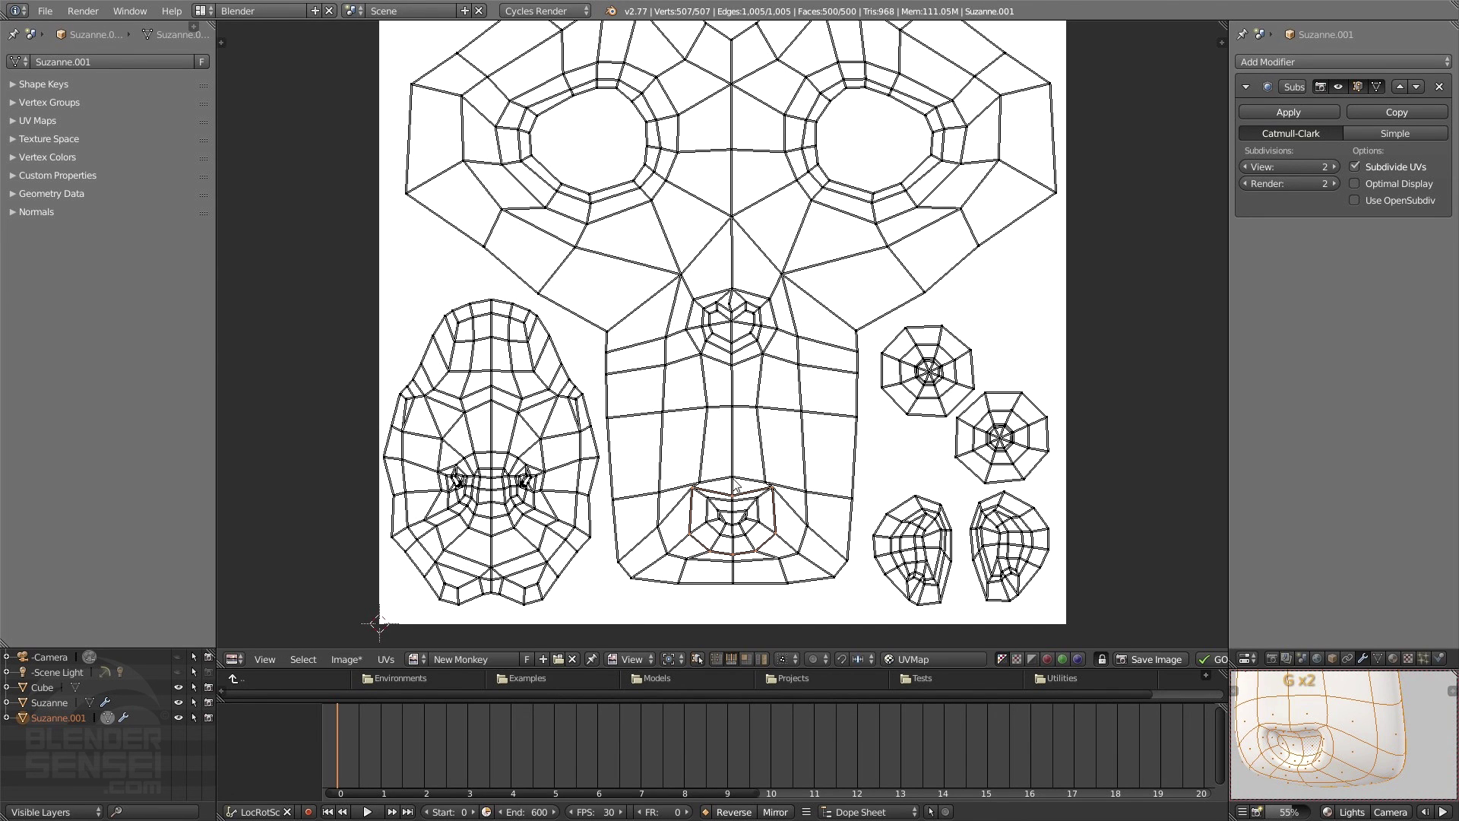
Step: Move the edges above the mouth about 21.5 pixels up along Y, and the upper mouth edges about 10 pixels up
{"action": "left_click", "coordinate": [750, 480]}
{"action": "left_click", "coordinate": [713, 480], "text": "shift"}
{"action": "key", "text": "g"}
{"action": "key", "text": "y"}
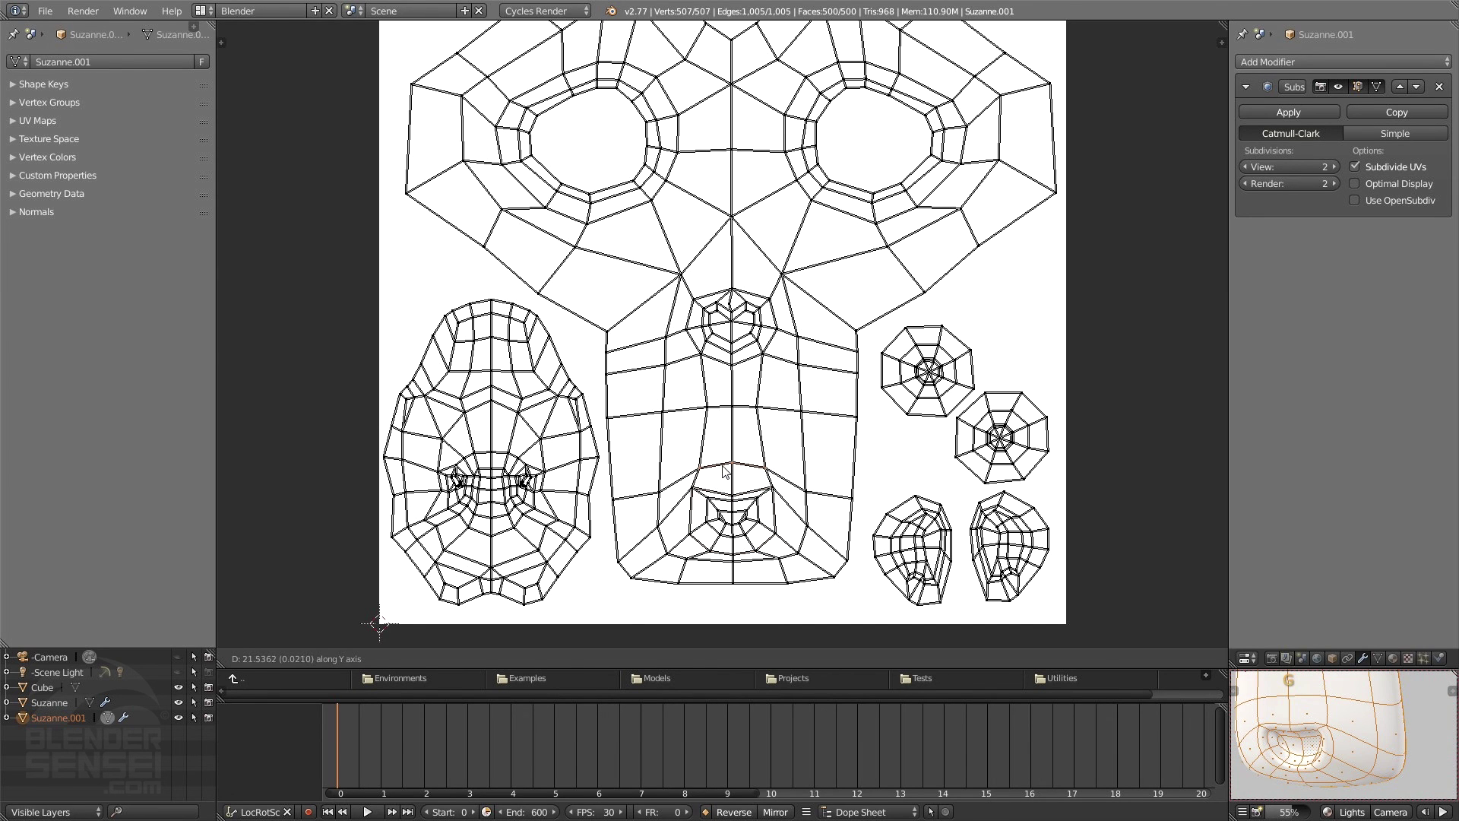
{"action": "left_click", "coordinate": [720, 488]}
{"action": "key", "text": "g"}
{"action": "key", "text": "y"}
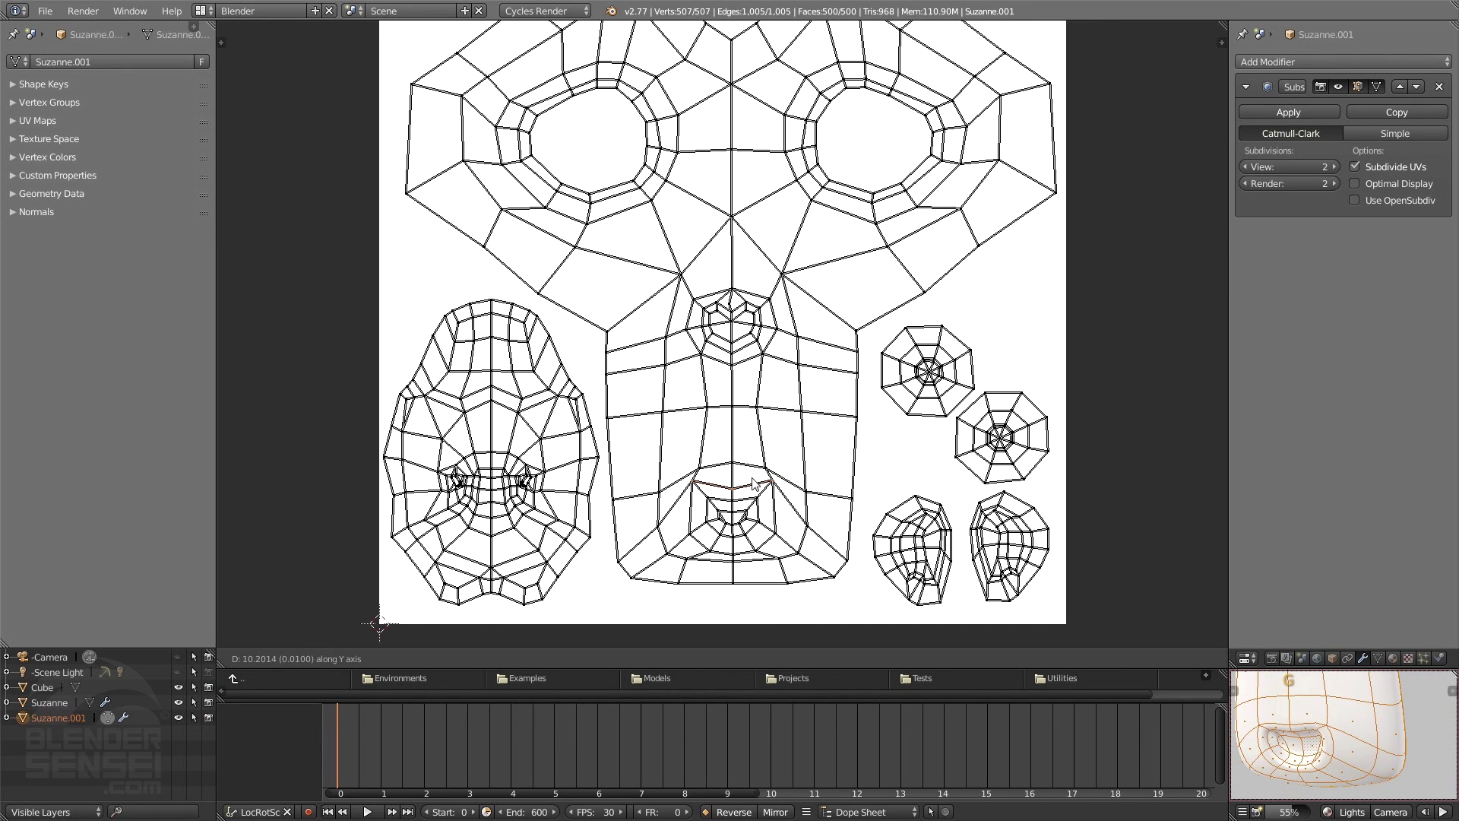
{"action": "left_click", "coordinate": [751, 483]}
Step: Select the wider ring of edges surrounding the mouth and scale it up by about 1.21
{"action": "left_click", "coordinate": [745, 475]}
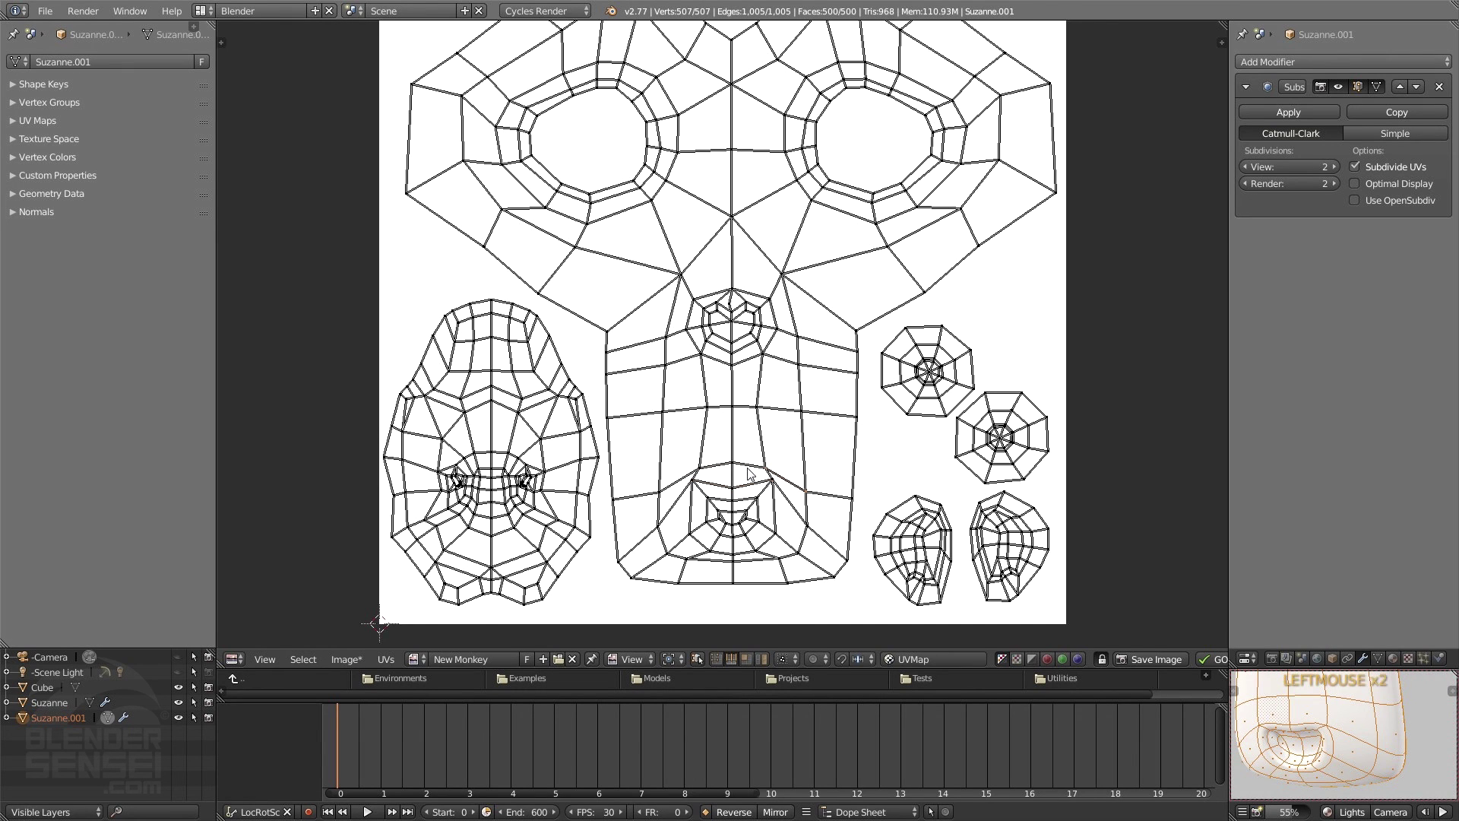
{"action": "left_click", "coordinate": [745, 473], "text": "shift"}
{"action": "left_click", "coordinate": [726, 467], "text": "shift"}
{"action": "left_click", "coordinate": [675, 484], "text": "shift"}
{"action": "left_click", "coordinate": [659, 526], "text": "shift"}
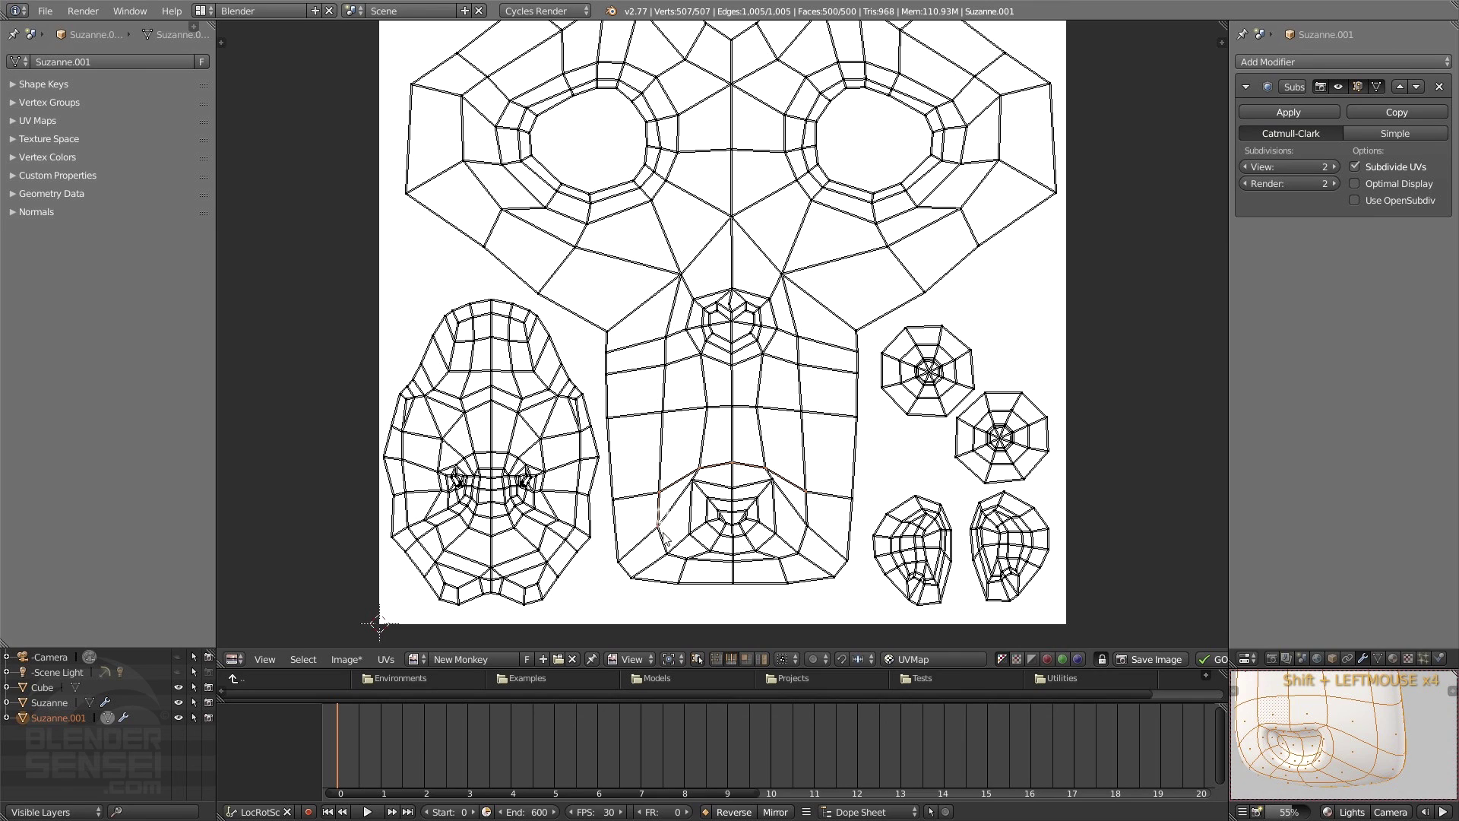
{"action": "left_click", "coordinate": [668, 549], "text": "shift"}
{"action": "left_click", "coordinate": [682, 560], "text": "shift"}
{"action": "left_click", "coordinate": [733, 561], "text": "shift"}
{"action": "left_click", "coordinate": [771, 560], "text": "shift"}
{"action": "key", "text": "s"}
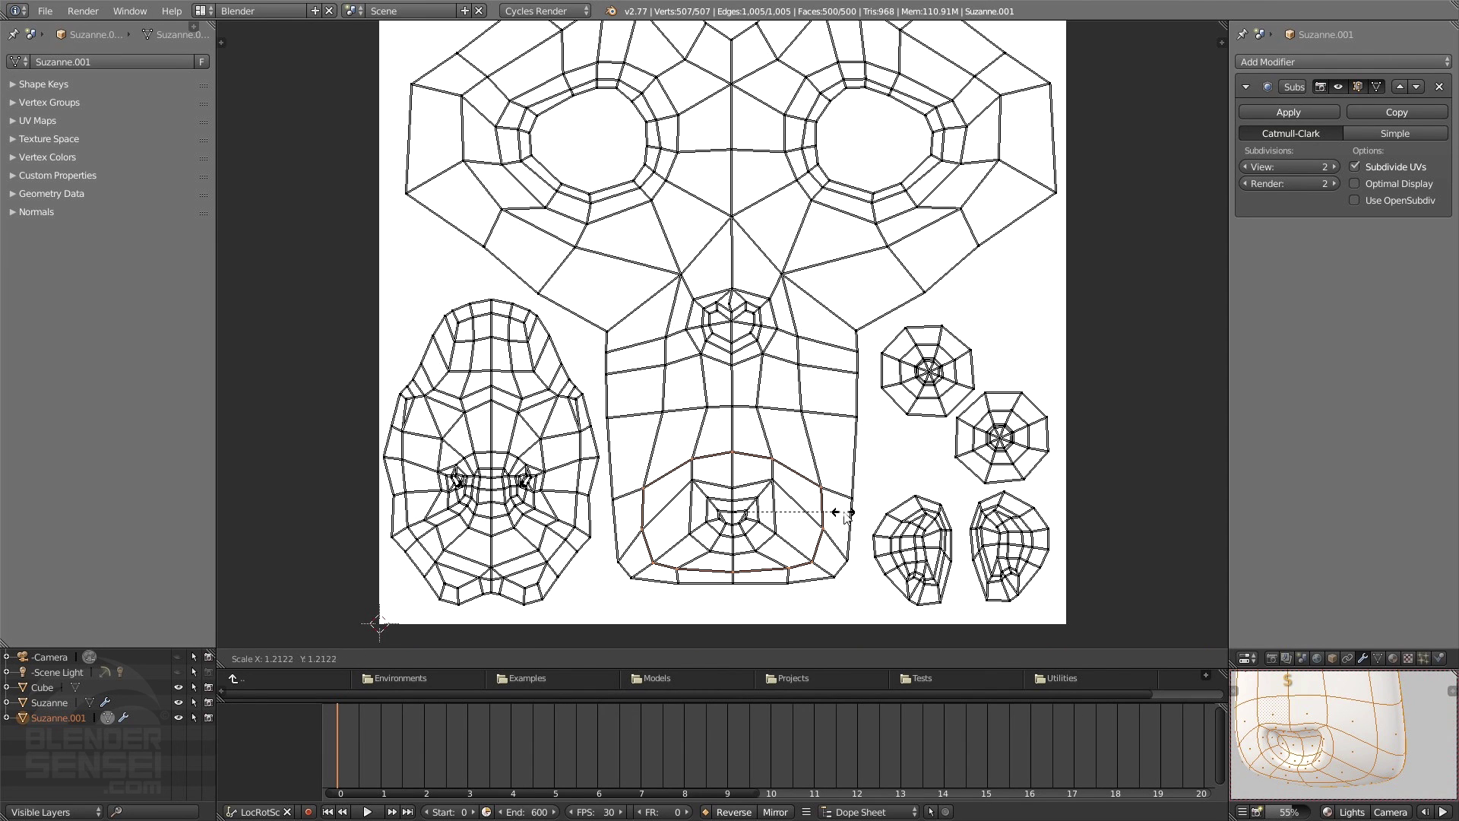
{"action": "left_click", "coordinate": [849, 515], "text": "alt"}
Step: Enlarge the mouth's outer edge loop slightly and scale the loop just inside it by about 1.41
{"action": "left_click", "coordinate": [721, 485], "text": "alt+shift"}
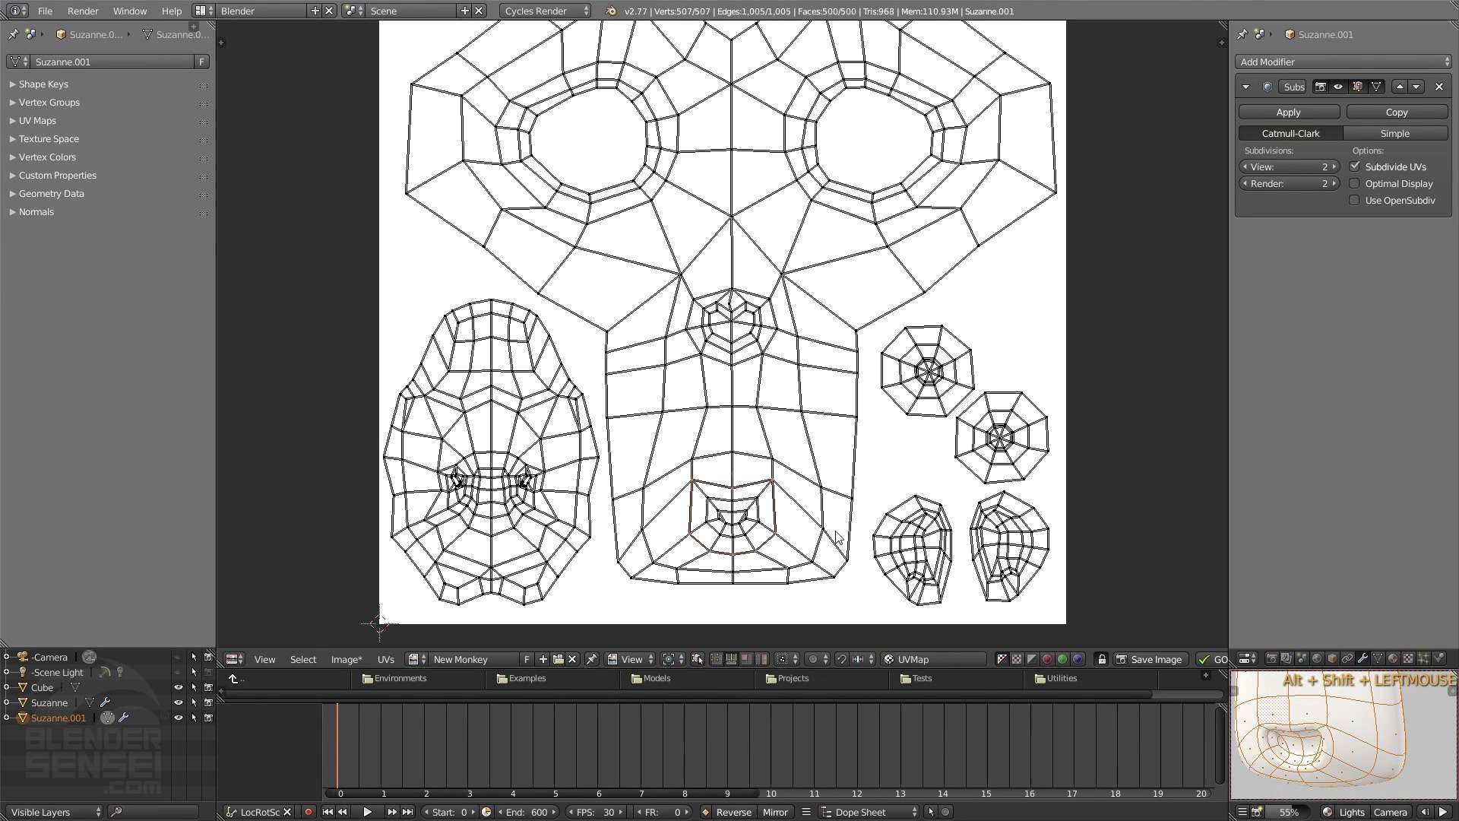
{"action": "key", "text": "s"}
{"action": "left_click", "coordinate": [851, 536]}
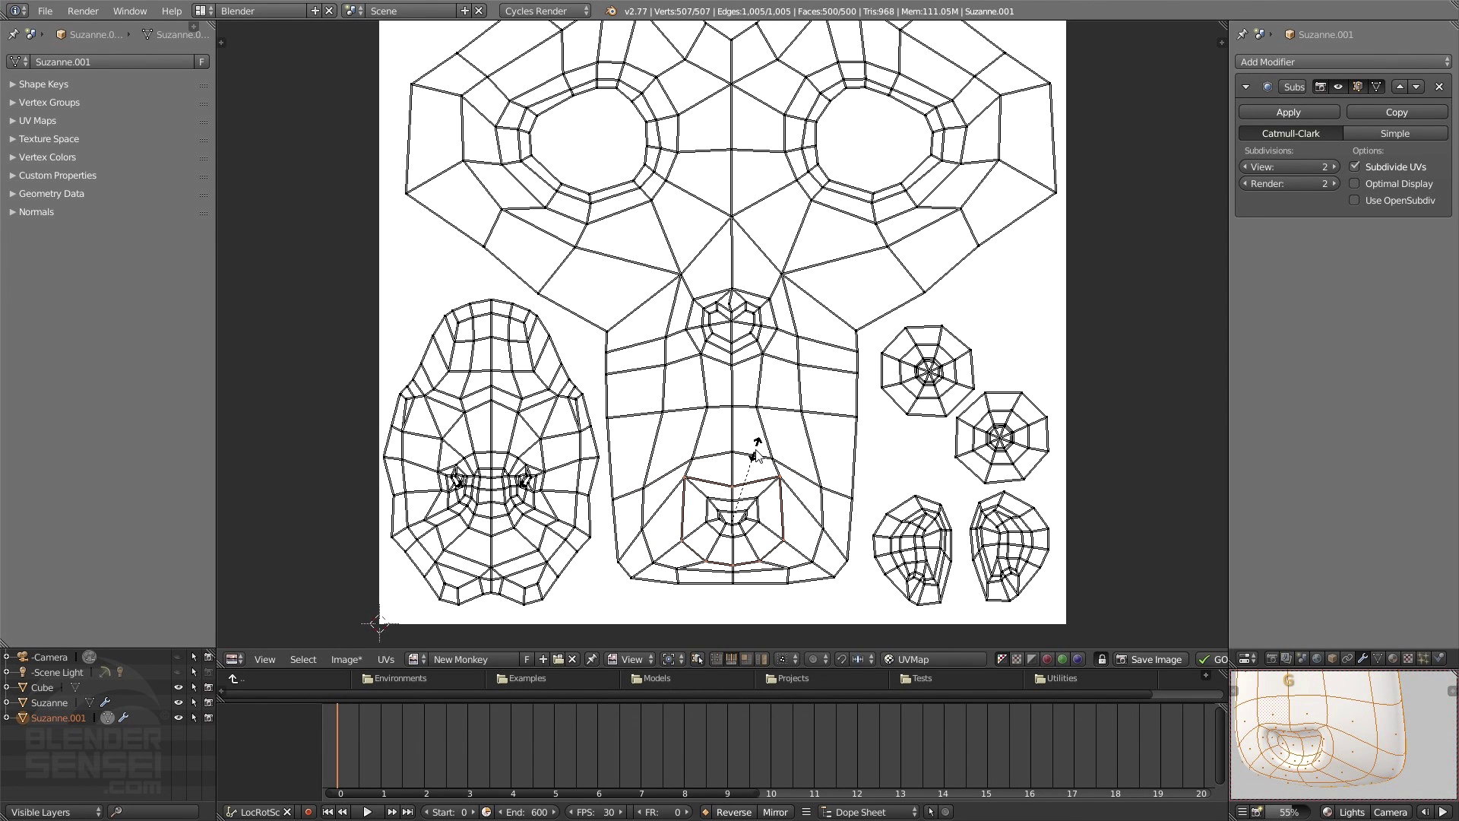
{"action": "key", "text": "s"}
{"action": "left_click", "coordinate": [761, 513]}
{"action": "left_click", "coordinate": [762, 514], "text": "alt"}
{"action": "key", "text": "g"}
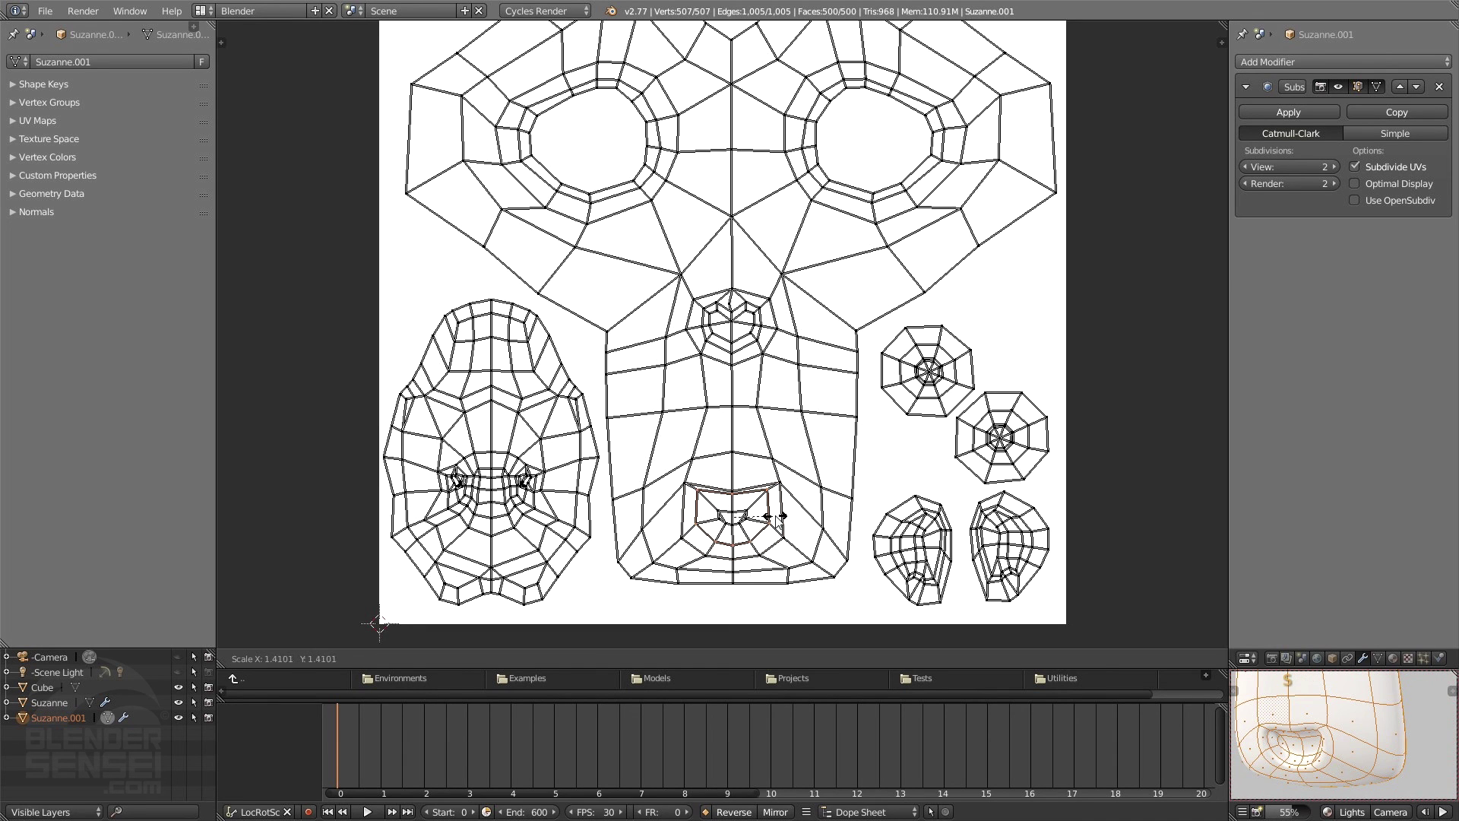
{"action": "left_click", "coordinate": [775, 528]}
Step: Move the lower edges of the innermost mouth opening down to open up the space inside it
{"action": "left_click", "coordinate": [750, 531], "text": "alt"}
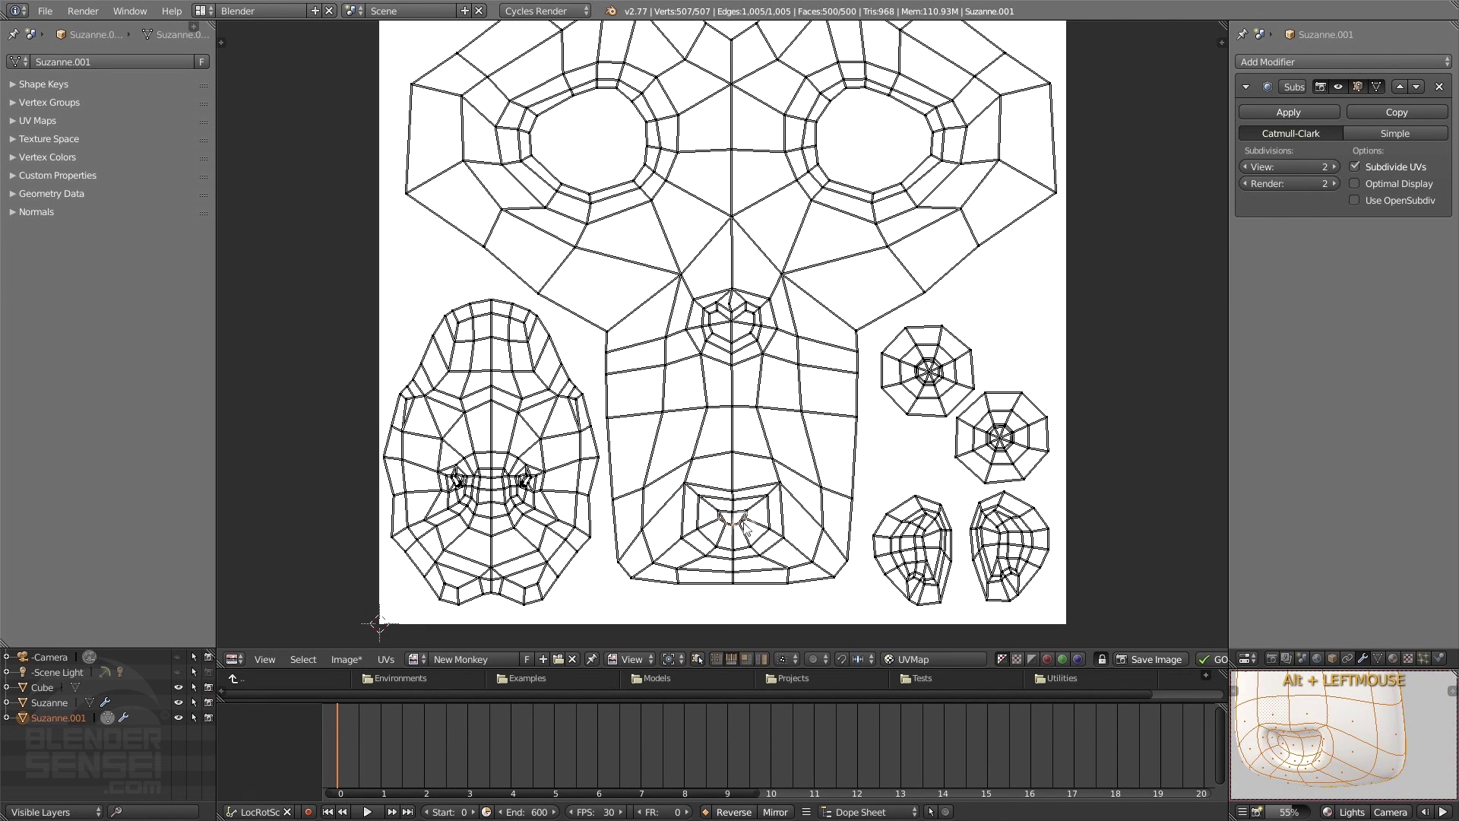
{"action": "key", "text": "g"}
{"action": "left_click", "coordinate": [764, 541]}
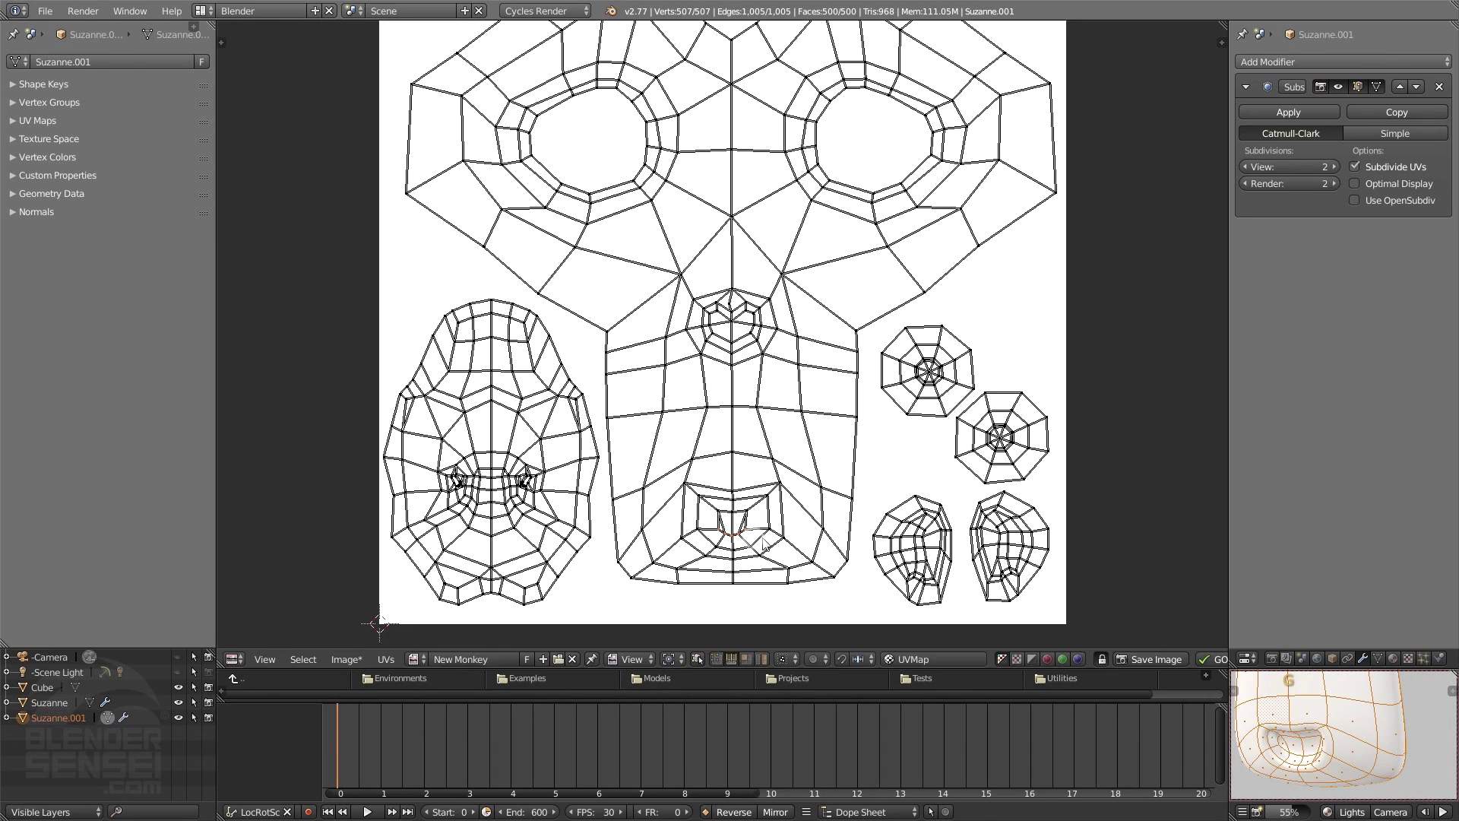
{"action": "key", "text": "g"}
{"action": "left_click", "coordinate": [779, 541]}
Step: Scale the two side edges of the innermost mouth opening apart to widen it
{"action": "left_click", "coordinate": [741, 517]}
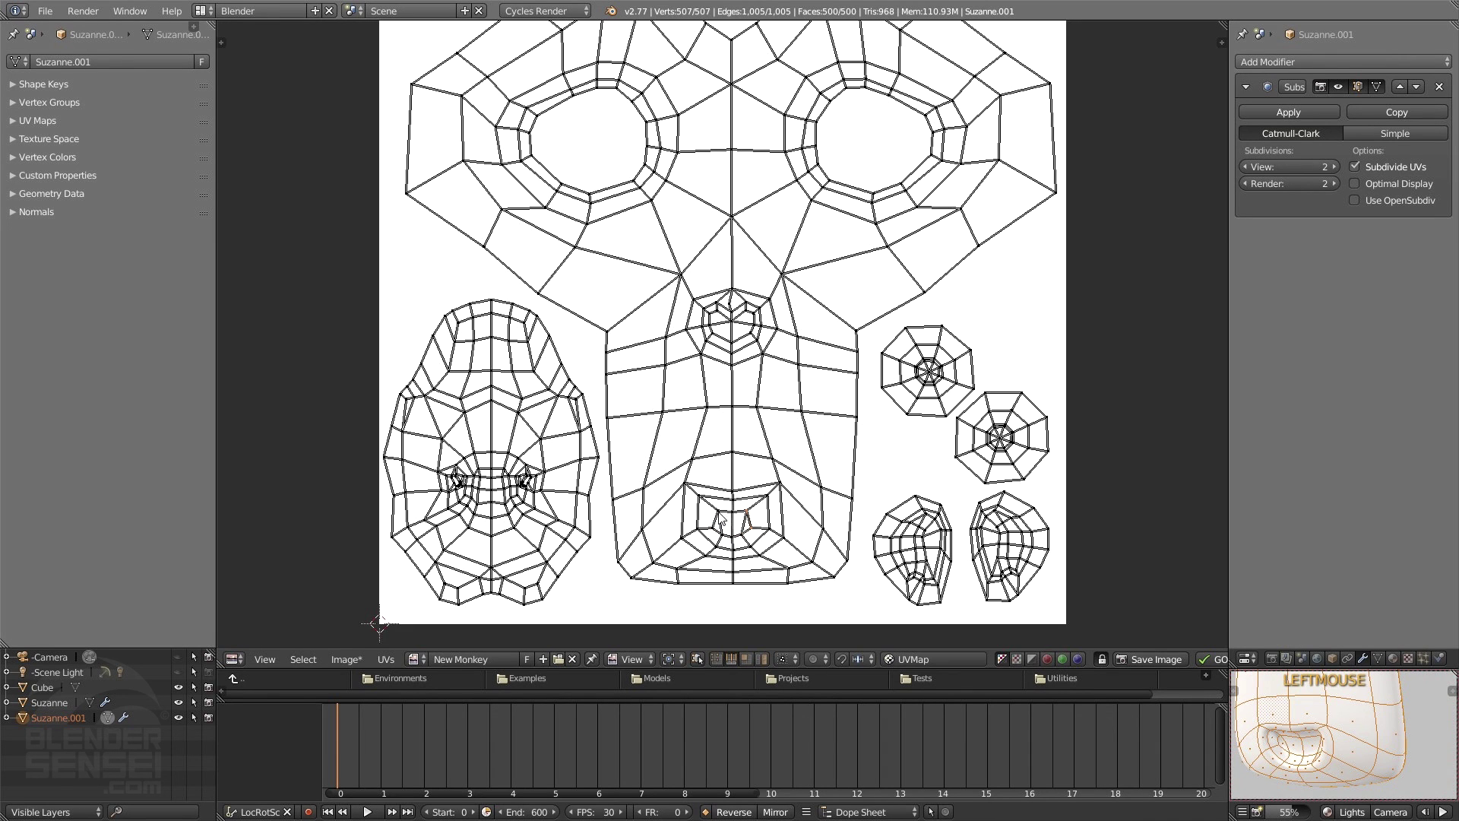
{"action": "left_click", "coordinate": [718, 517], "text": "shift"}
{"action": "key", "text": "s"}
{"action": "left_click", "coordinate": [760, 518]}
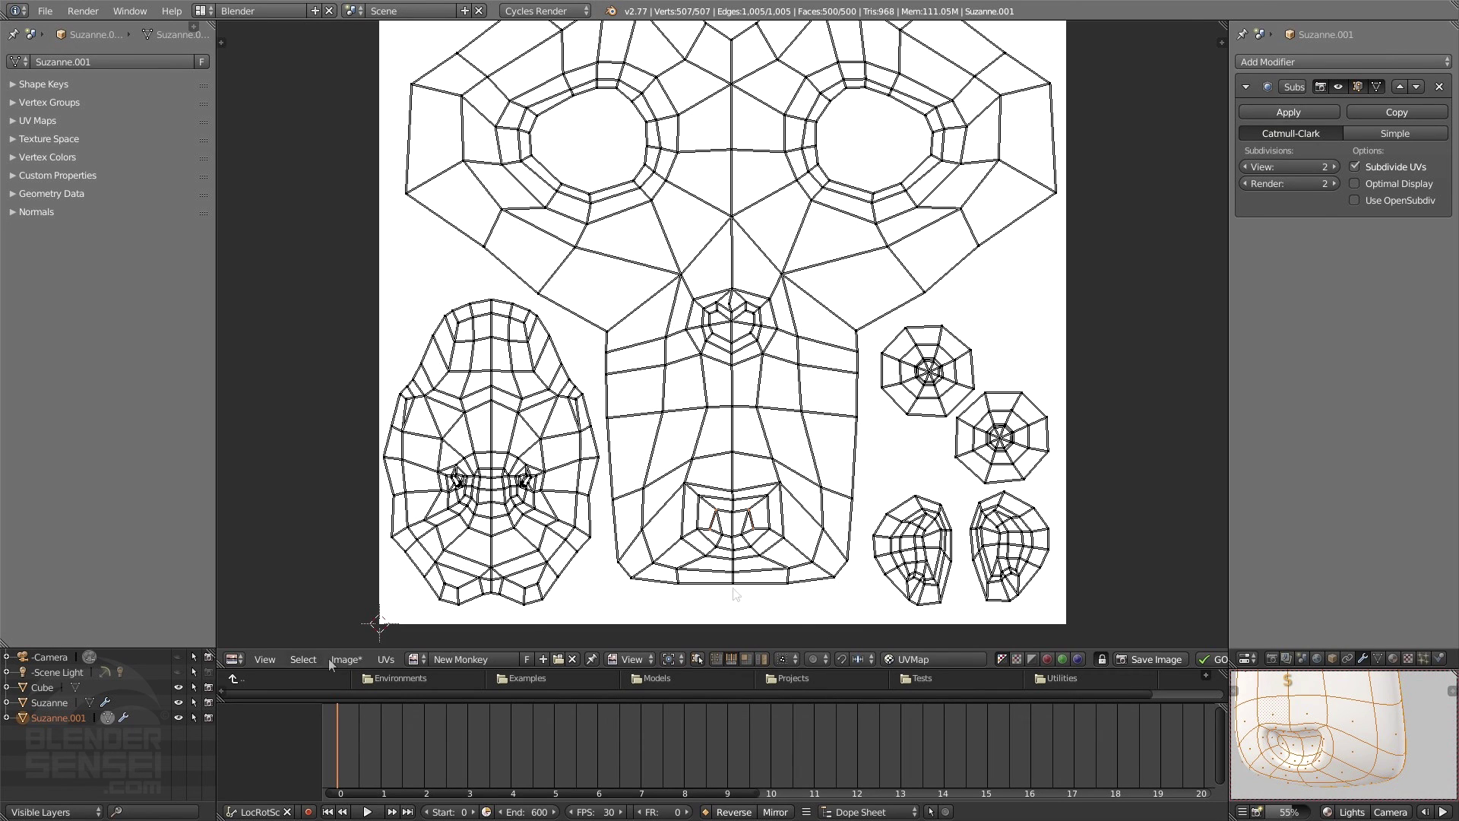
Step: Enable proportional editing for the UV layout
{"action": "left_click", "coordinate": [387, 659]}
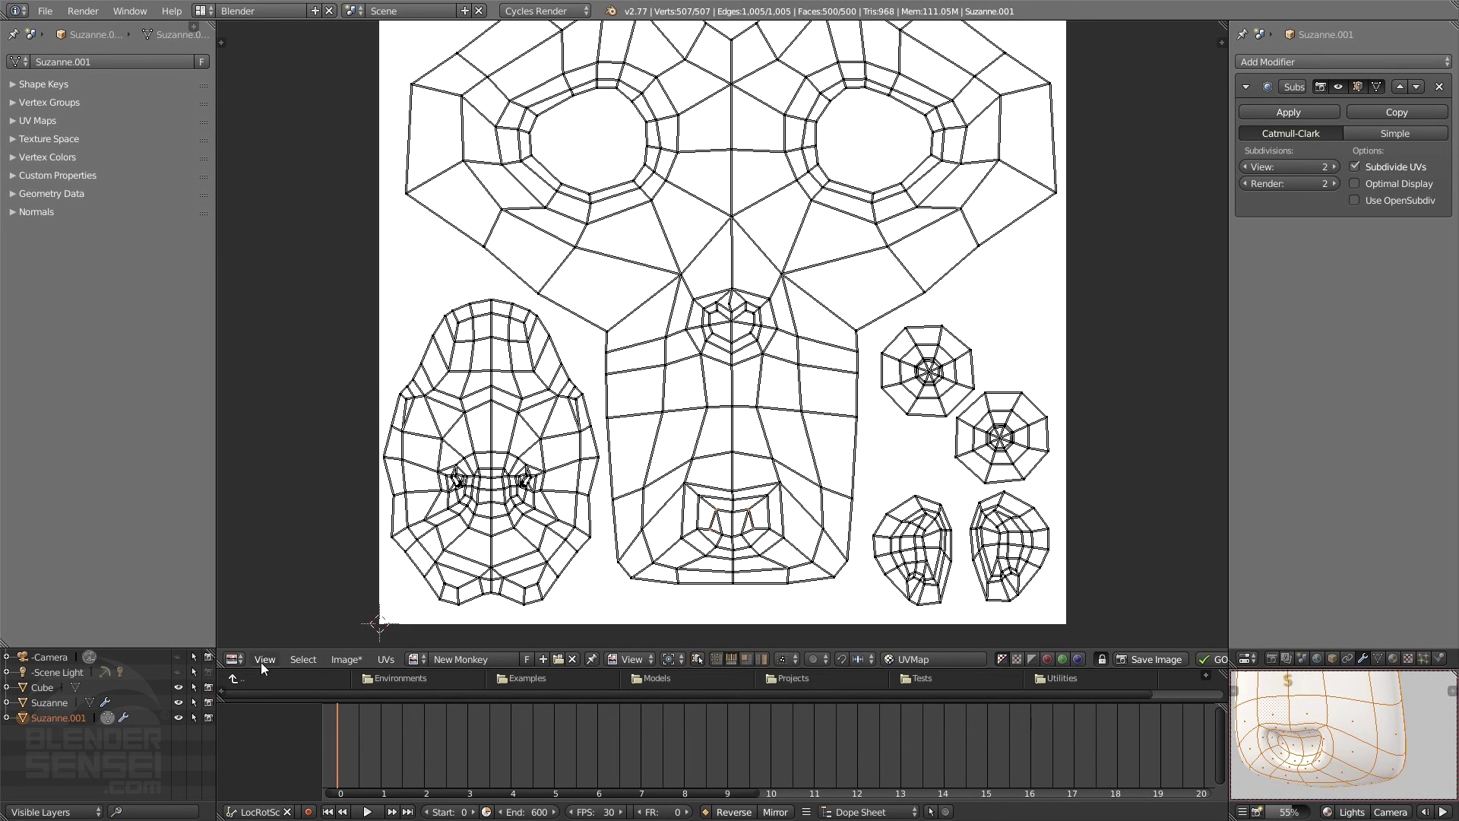
{"action": "left_click", "coordinate": [806, 812]}
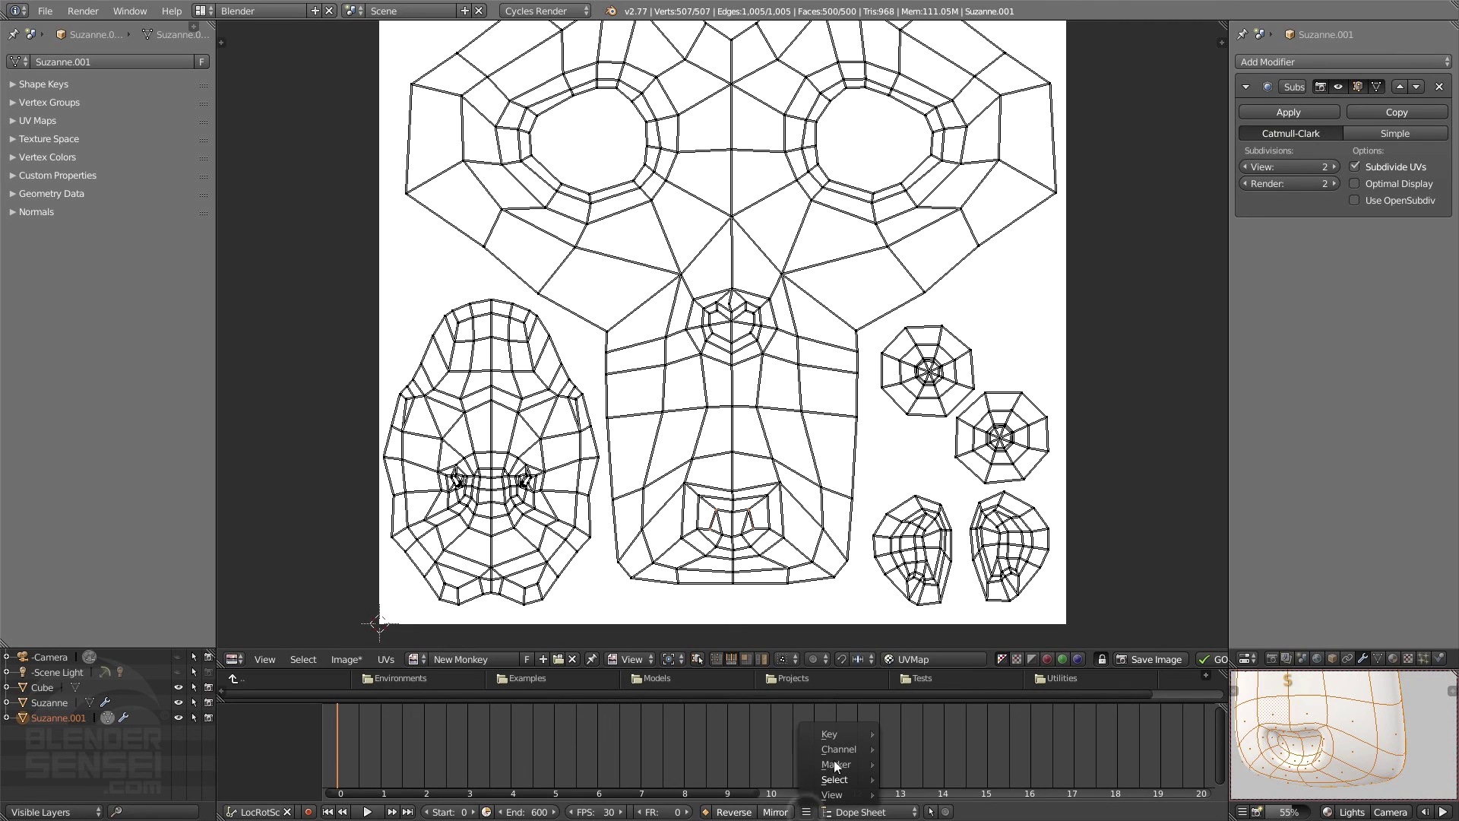
{"action": "left_click", "coordinate": [382, 659]}
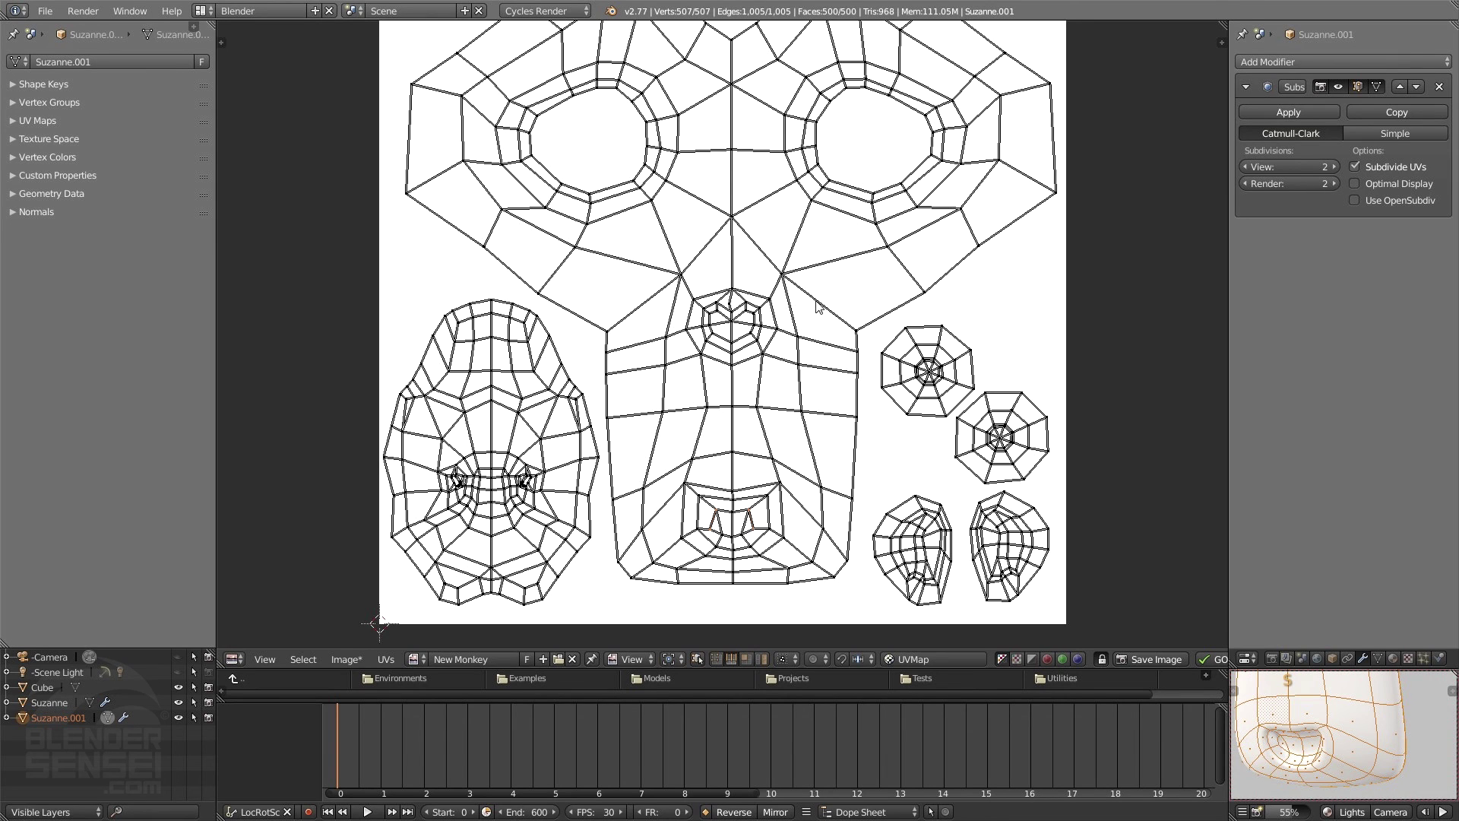
{"action": "left_click", "coordinate": [814, 659]}
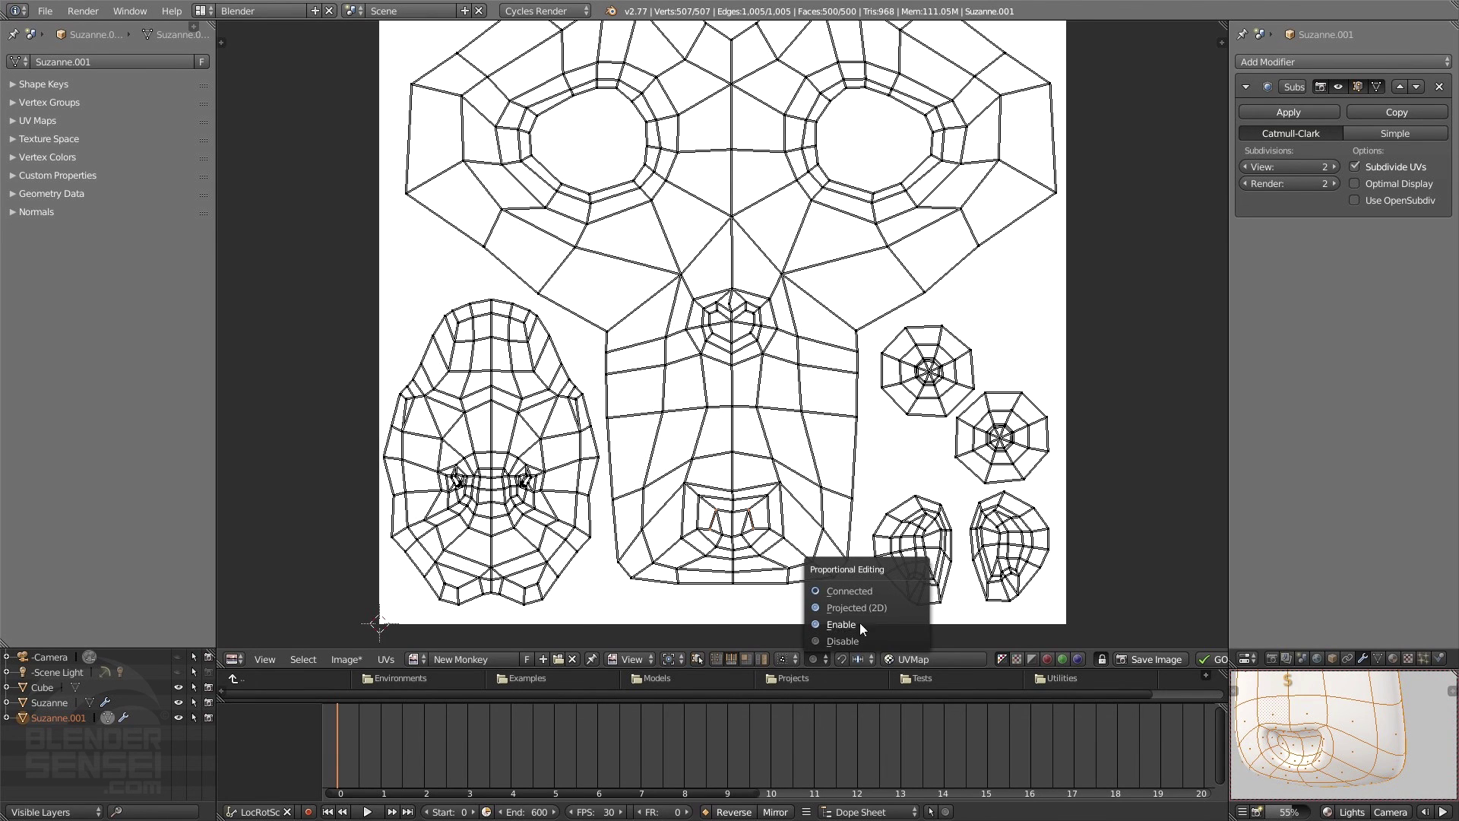
{"action": "left_click", "coordinate": [842, 624]}
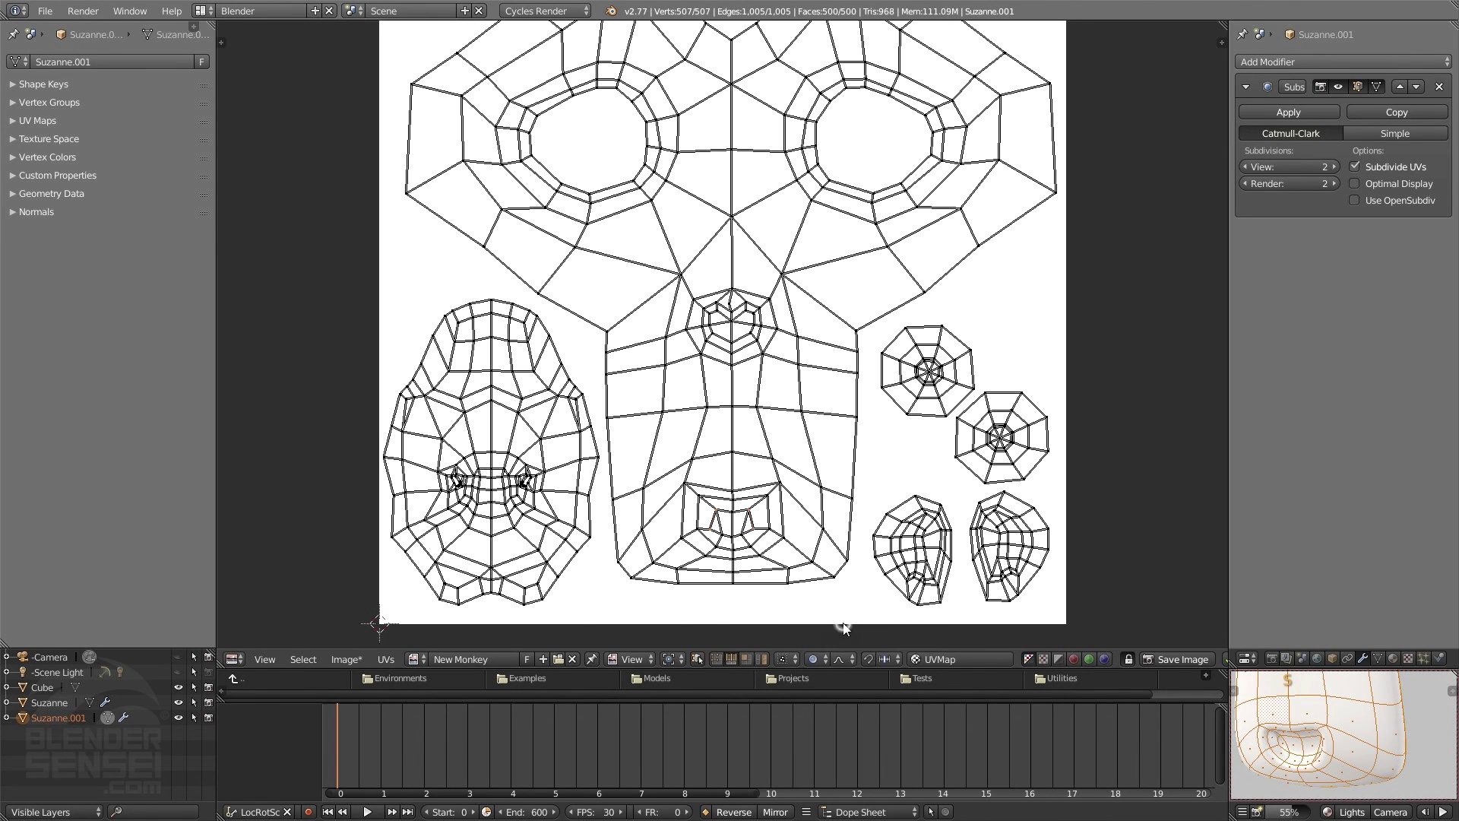
Step: Try scaling a vertex at the mouth's upper corner, reducing the proportional size to 0.08, and cancel the scaling
{"action": "left_click", "coordinate": [770, 502]}
{"action": "left_click", "coordinate": [716, 659]}
{"action": "left_click", "coordinate": [781, 488]}
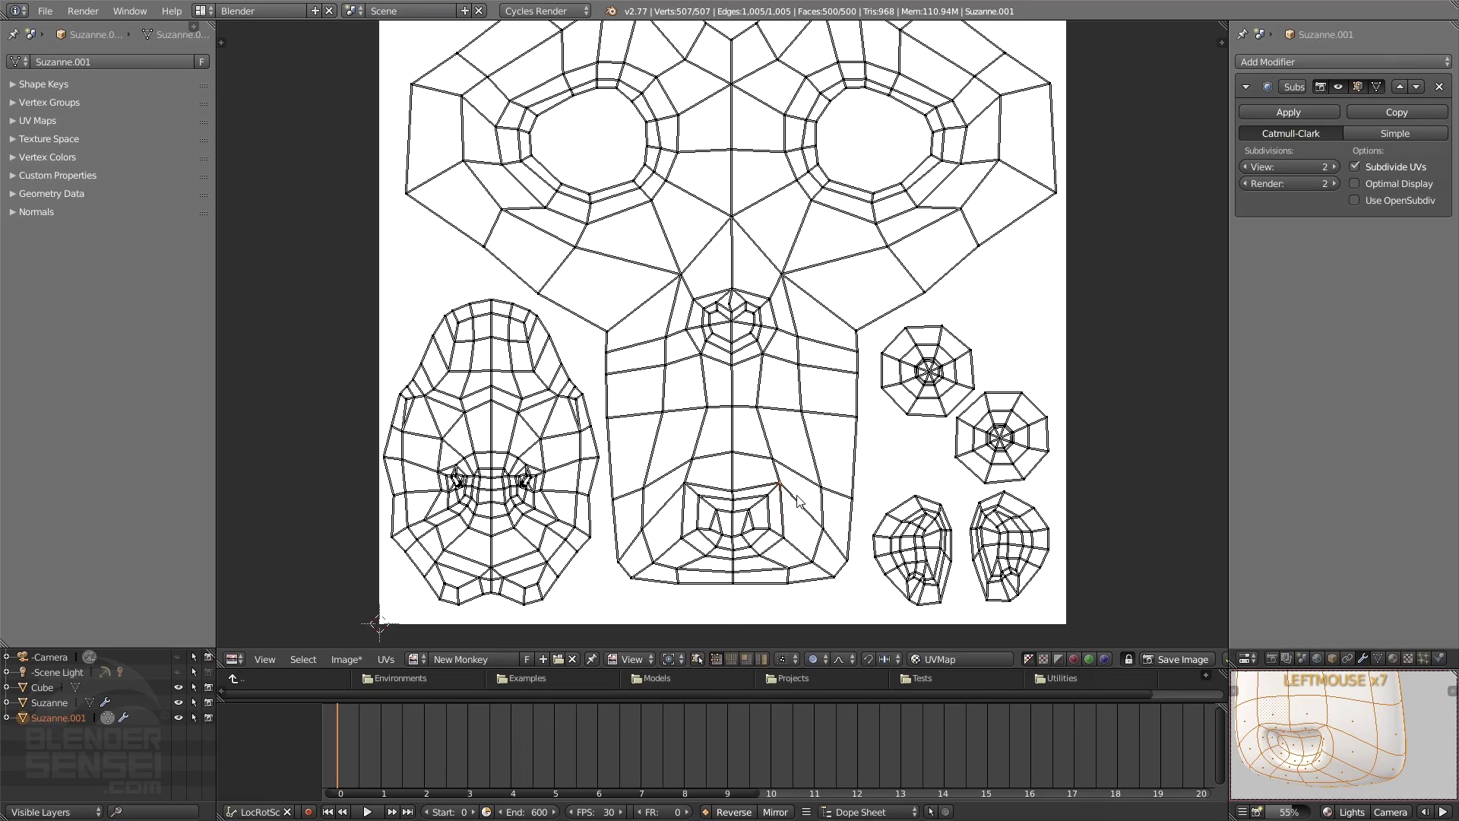
{"action": "key", "text": "s"}
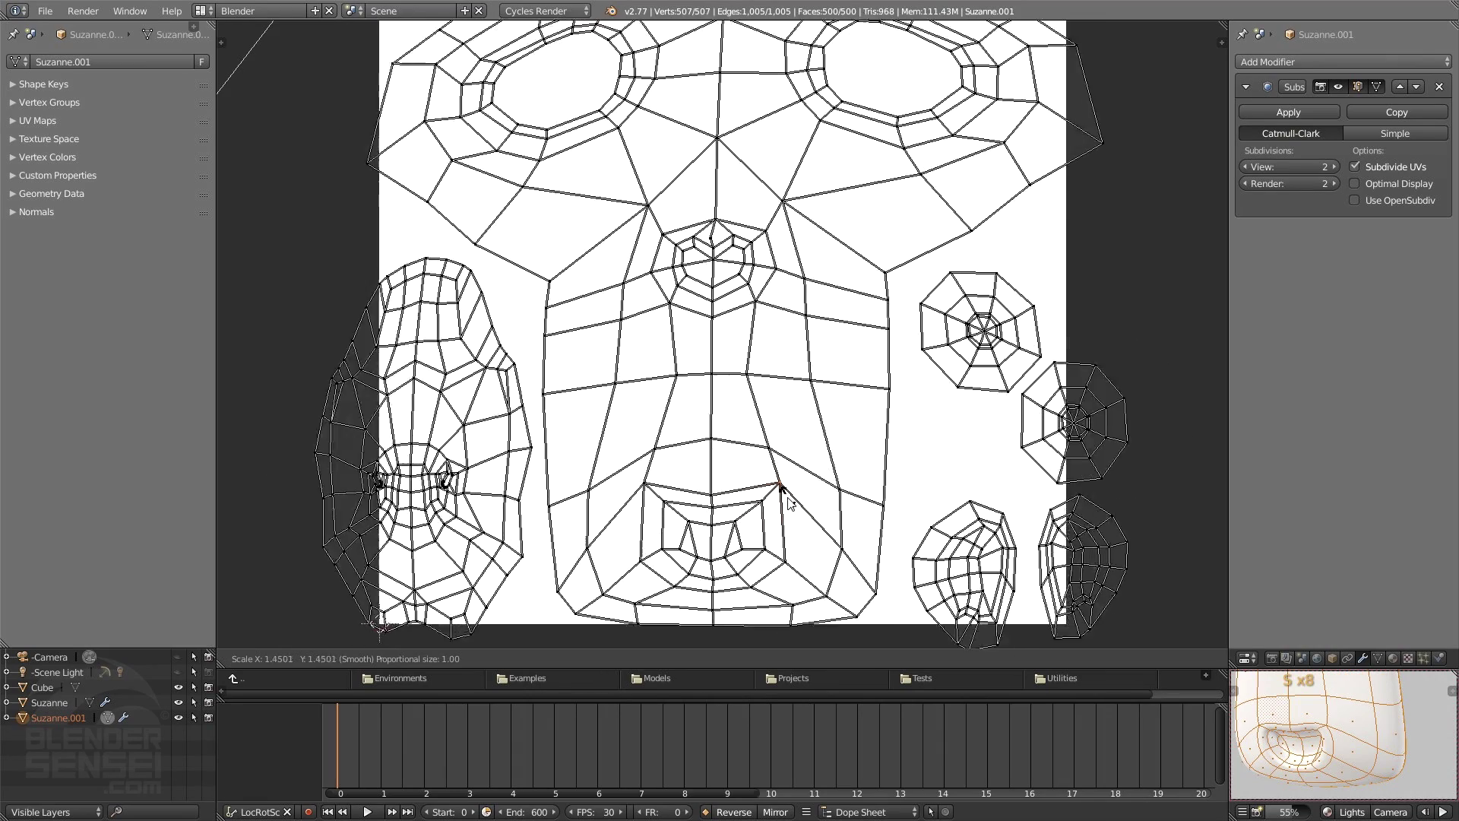
{"action": "scroll", "coordinate": [790, 498], "scroll_direction": "up", "scroll_amount": 6}
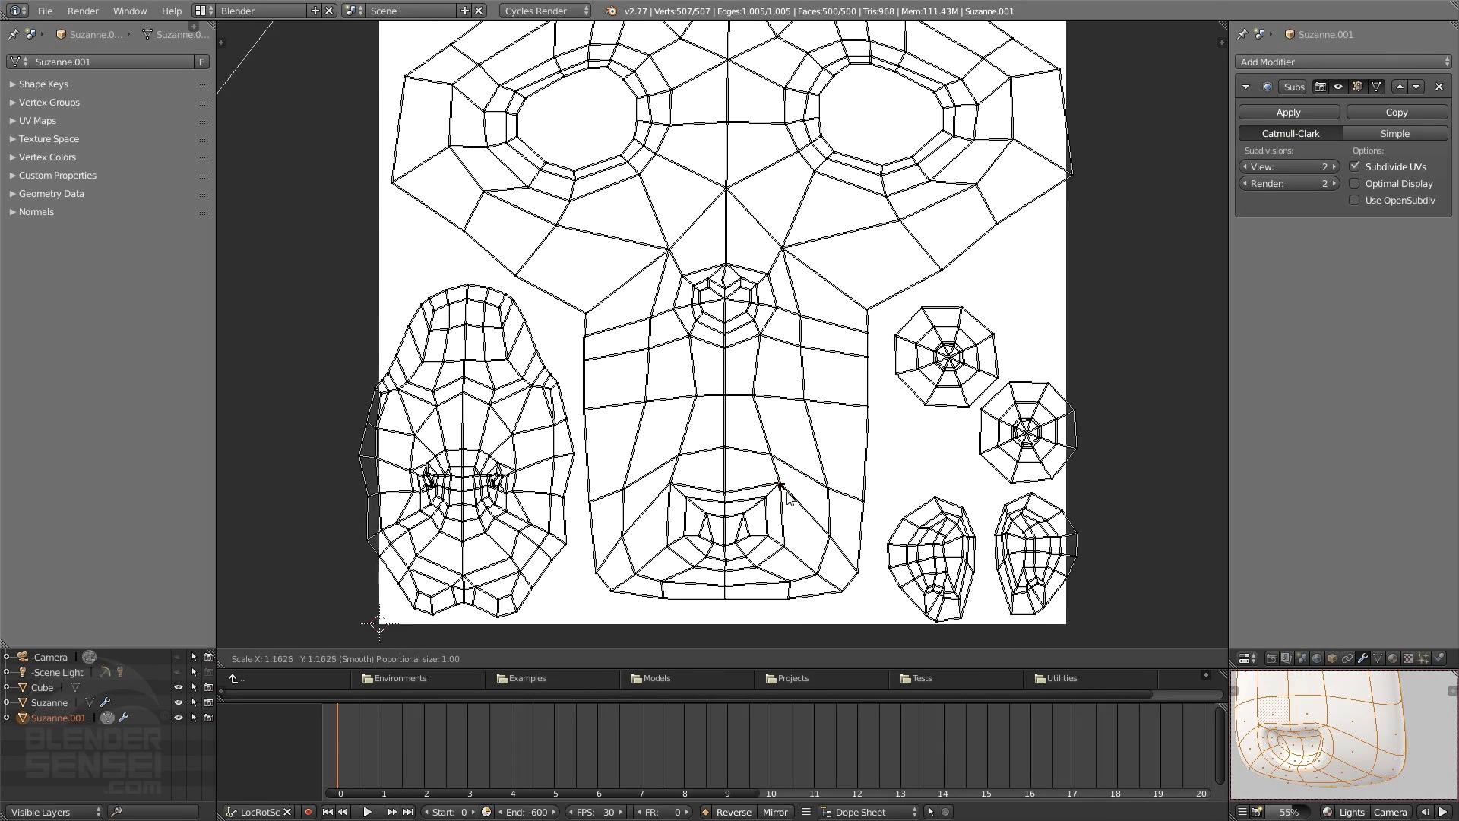
{"action": "scroll", "coordinate": [791, 498], "scroll_direction": "up", "scroll_amount": 11}
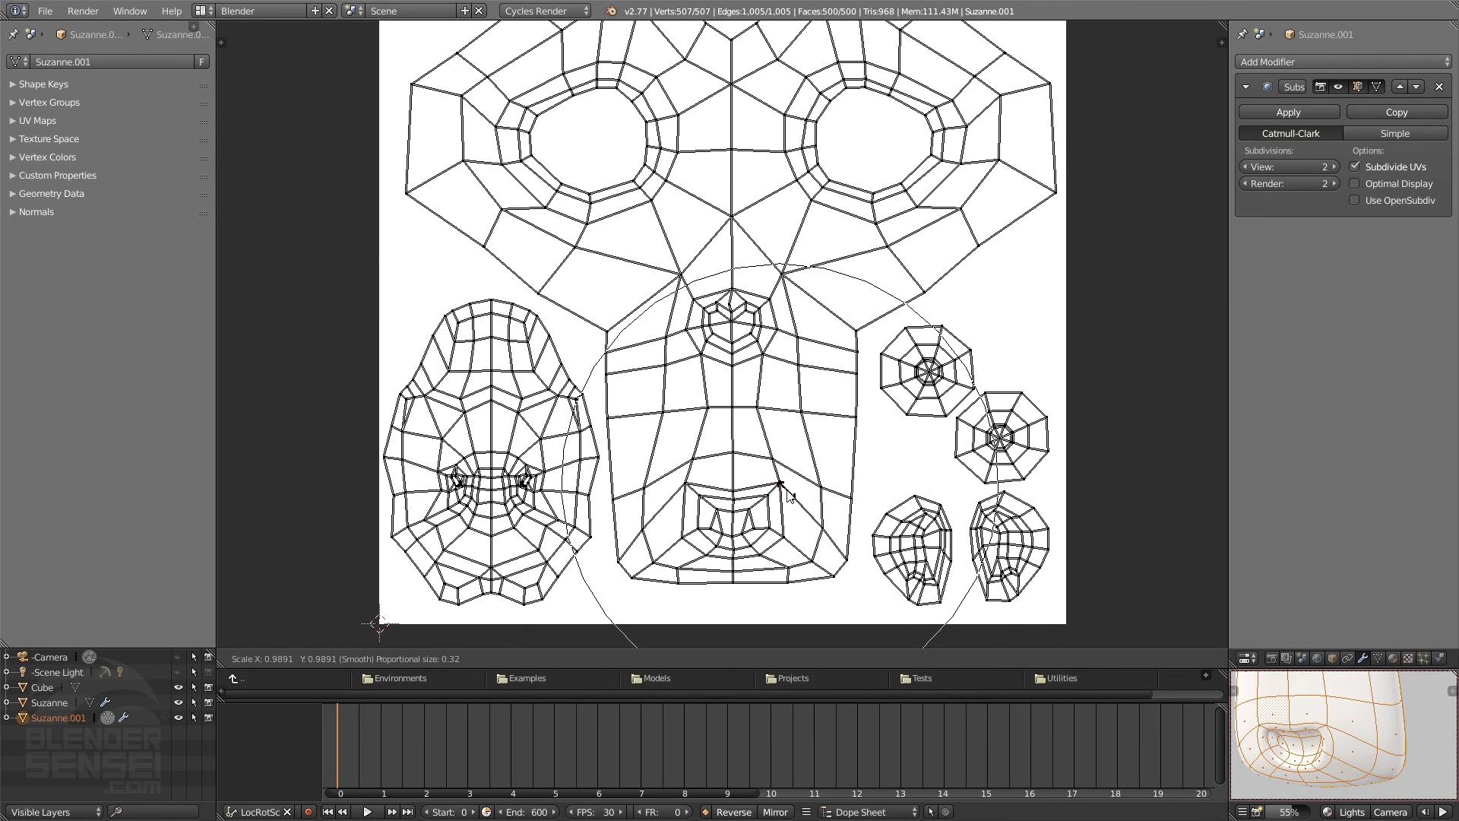
{"action": "scroll", "coordinate": [791, 498], "scroll_direction": "up", "scroll_amount": 5}
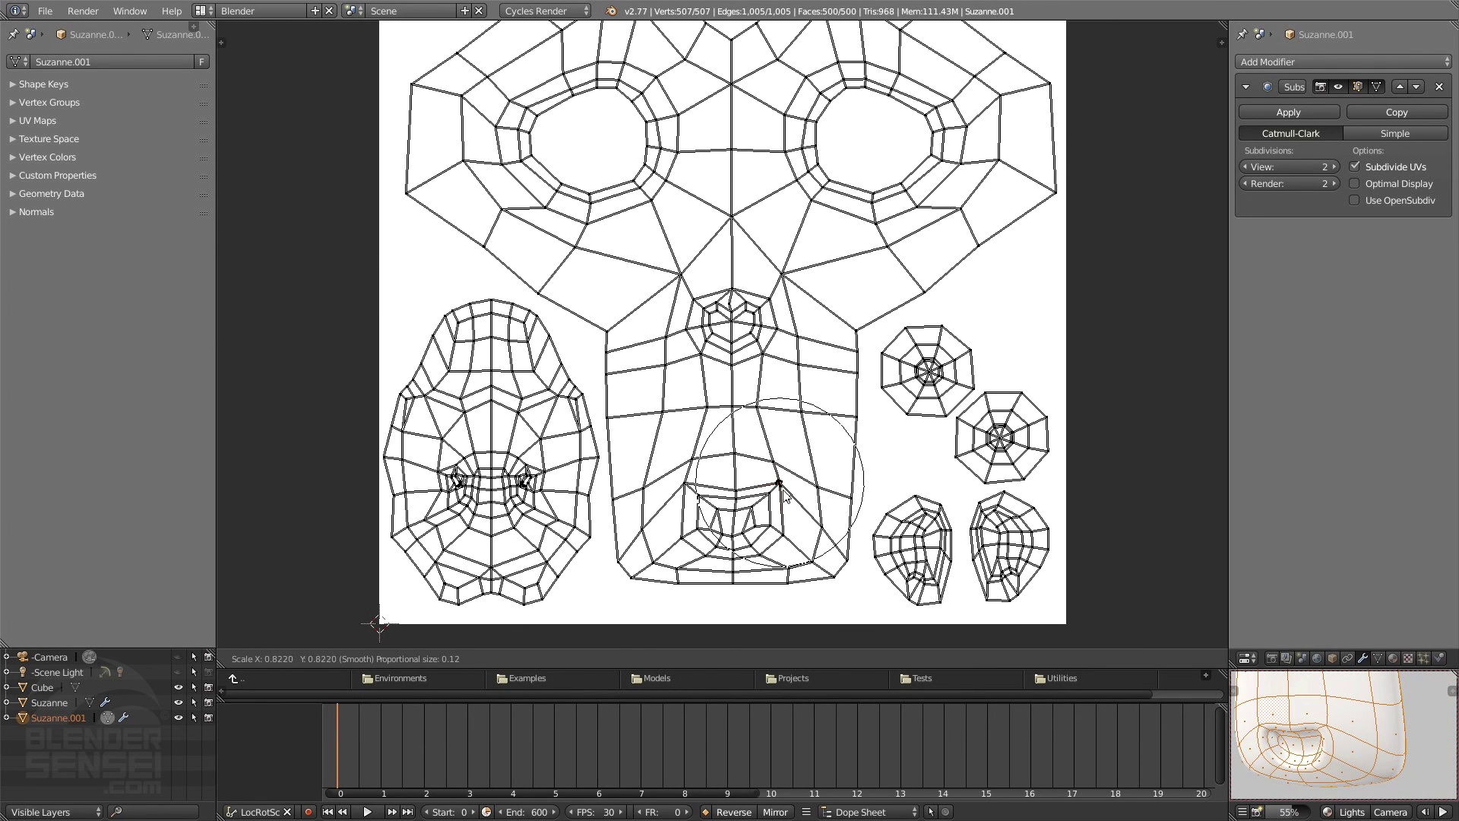
{"action": "scroll", "coordinate": [790, 504], "scroll_direction": "up", "scroll_amount": 4}
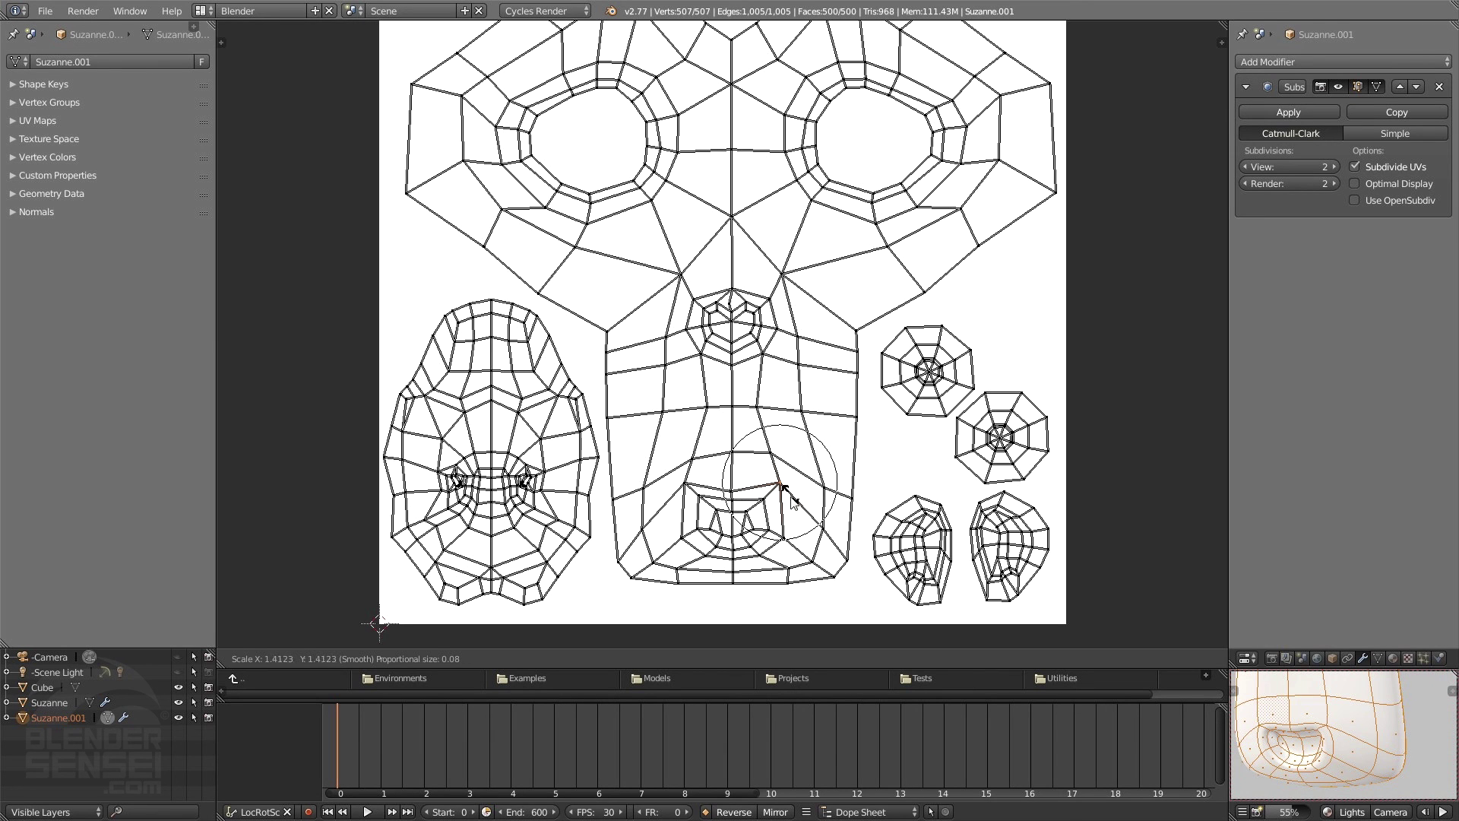
{"action": "right_click", "coordinate": [791, 494]}
Step: Scale the vertex at the mouth's centre with proportional editing, enlarging the proportional size to 0.11
{"action": "right_click", "coordinate": [740, 517]}
{"action": "key", "text": "s"}
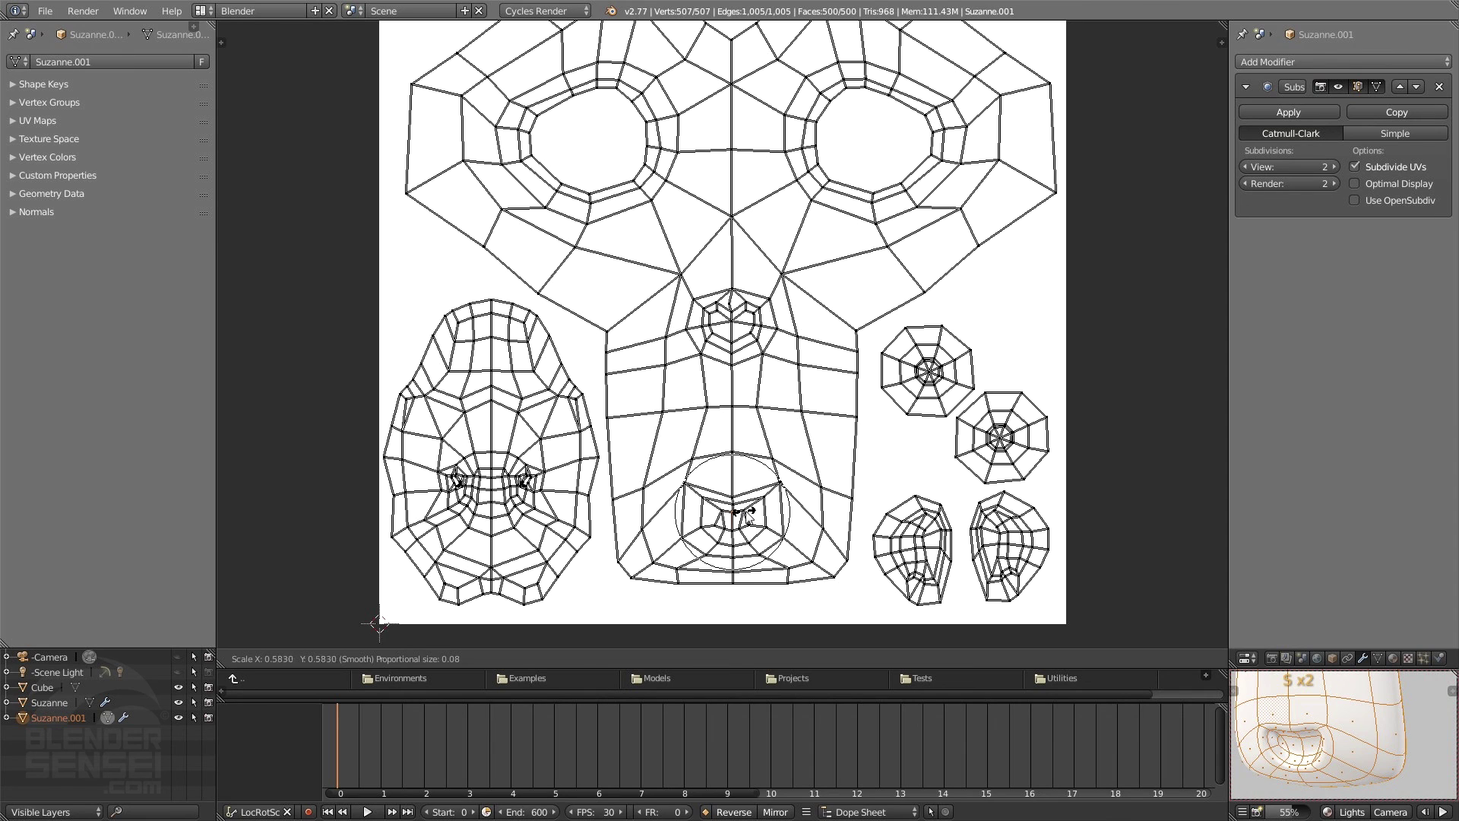
{"action": "scroll", "coordinate": [764, 534], "scroll_direction": "down", "scroll_amount": 3}
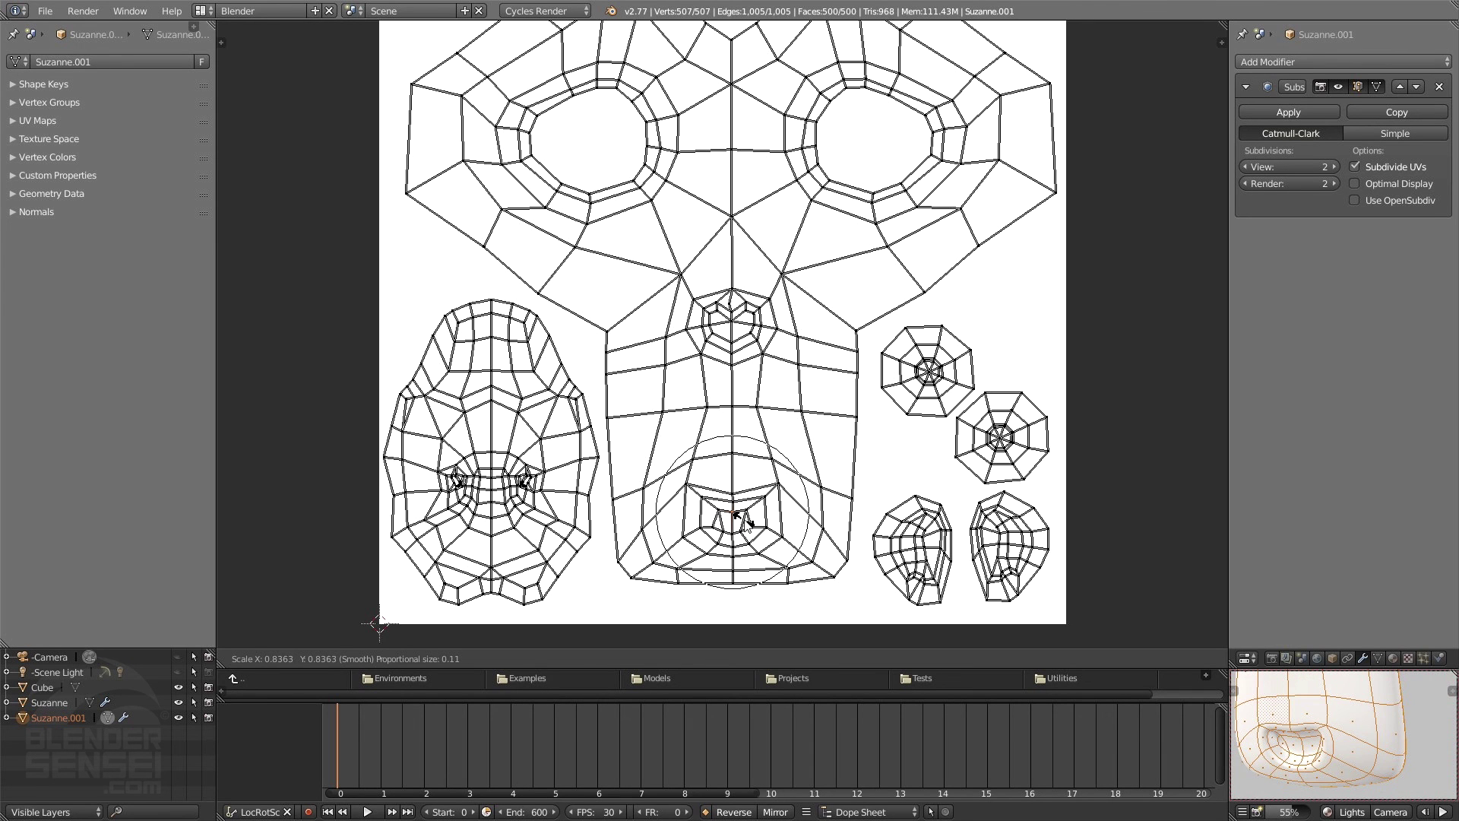
{"action": "left_click", "coordinate": [752, 525]}
Step: Disable proportional editing and scale up the inner edge ring of each of the two round eye UV islands
{"action": "scroll", "coordinate": [715, 456], "scroll_direction": "down", "scroll_amount": 1}
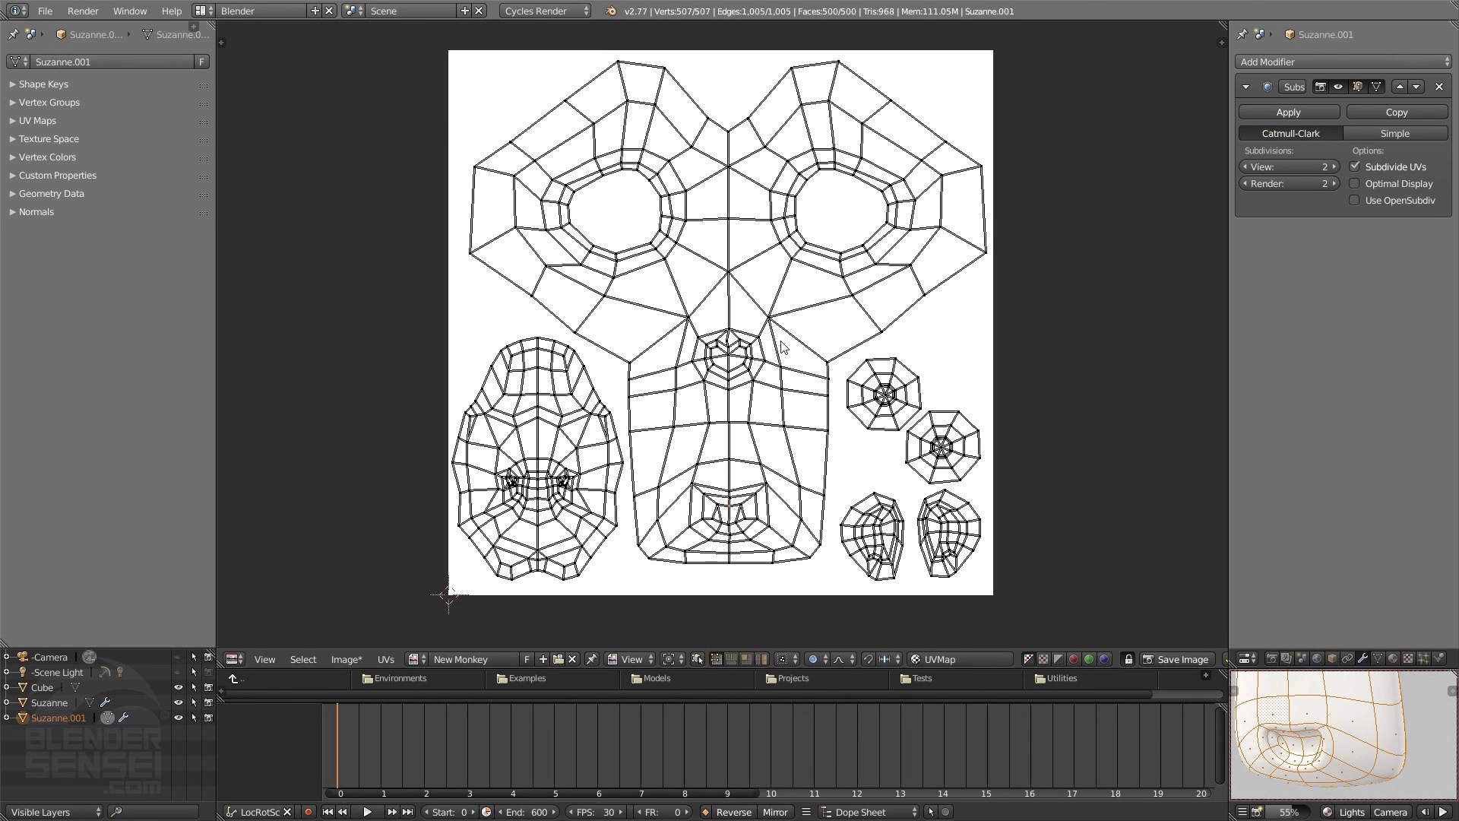
{"action": "scroll", "coordinate": [762, 455], "scroll_direction": "up", "scroll_amount": 1}
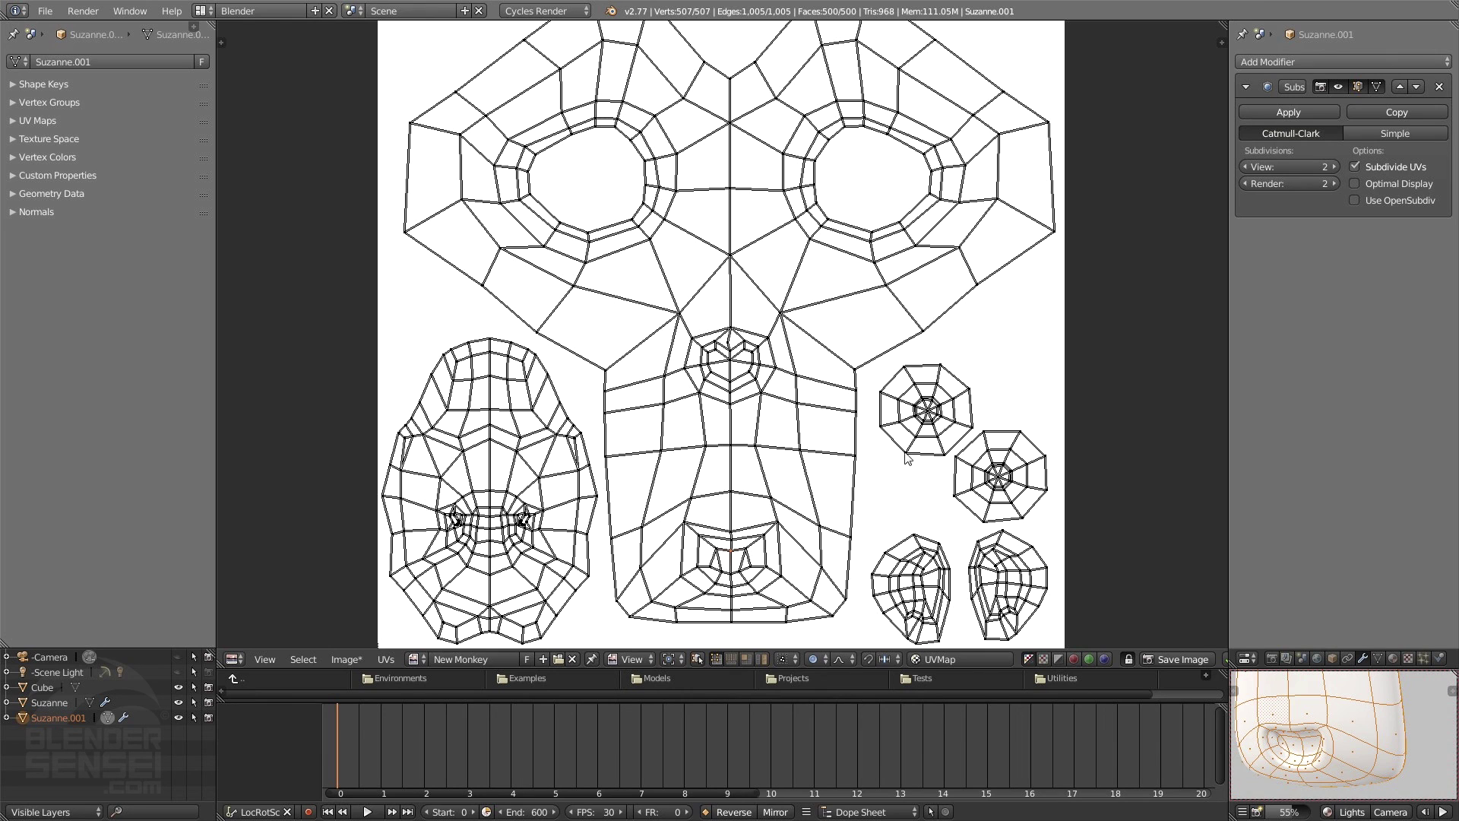
{"action": "scroll", "coordinate": [905, 459], "scroll_direction": "up", "scroll_amount": 3}
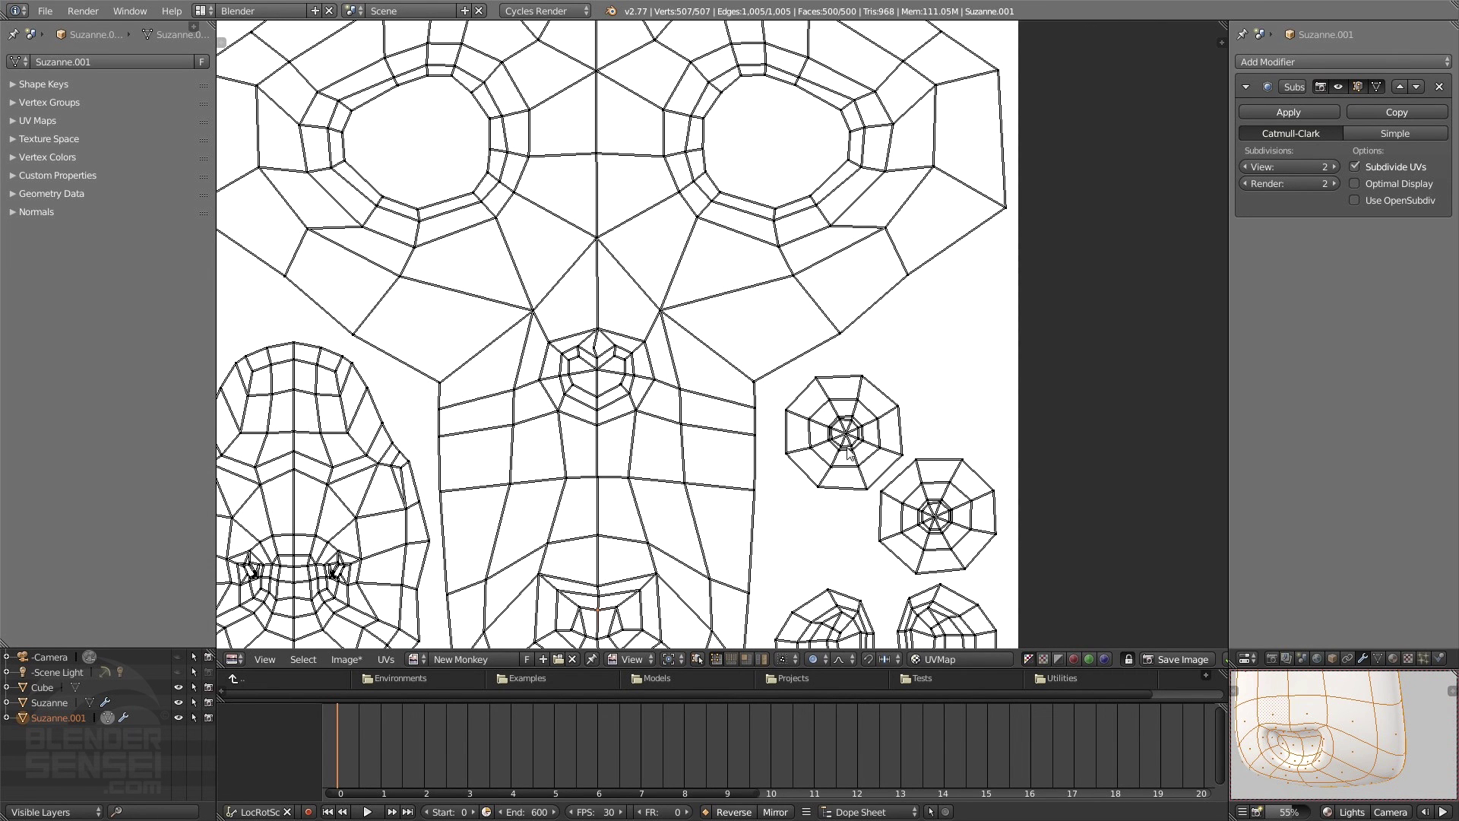
{"action": "left_click", "coordinate": [845, 452], "text": "alt"}
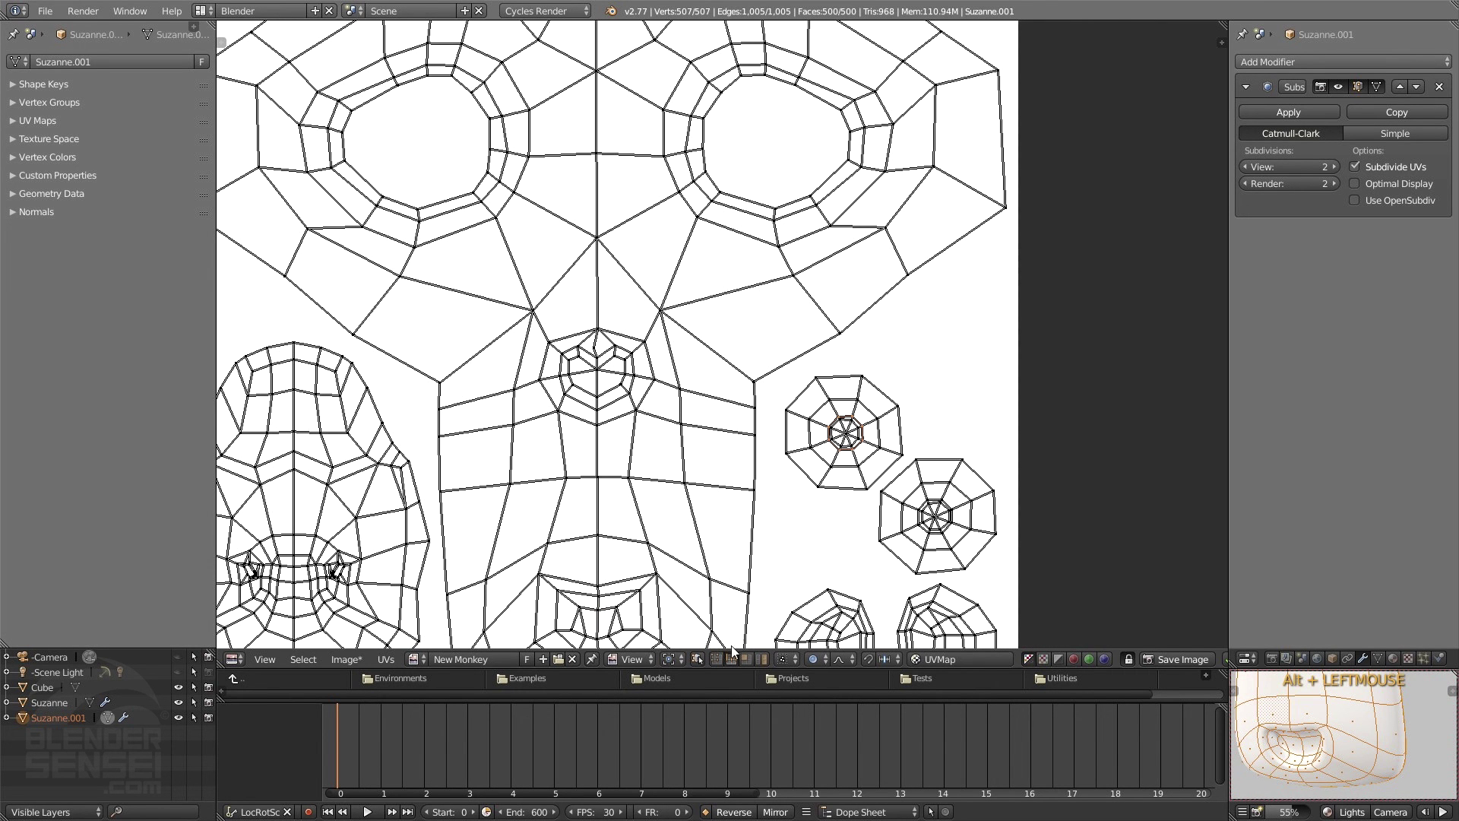
{"action": "key", "text": "s"}
{"action": "right_click", "coordinate": [859, 431]}
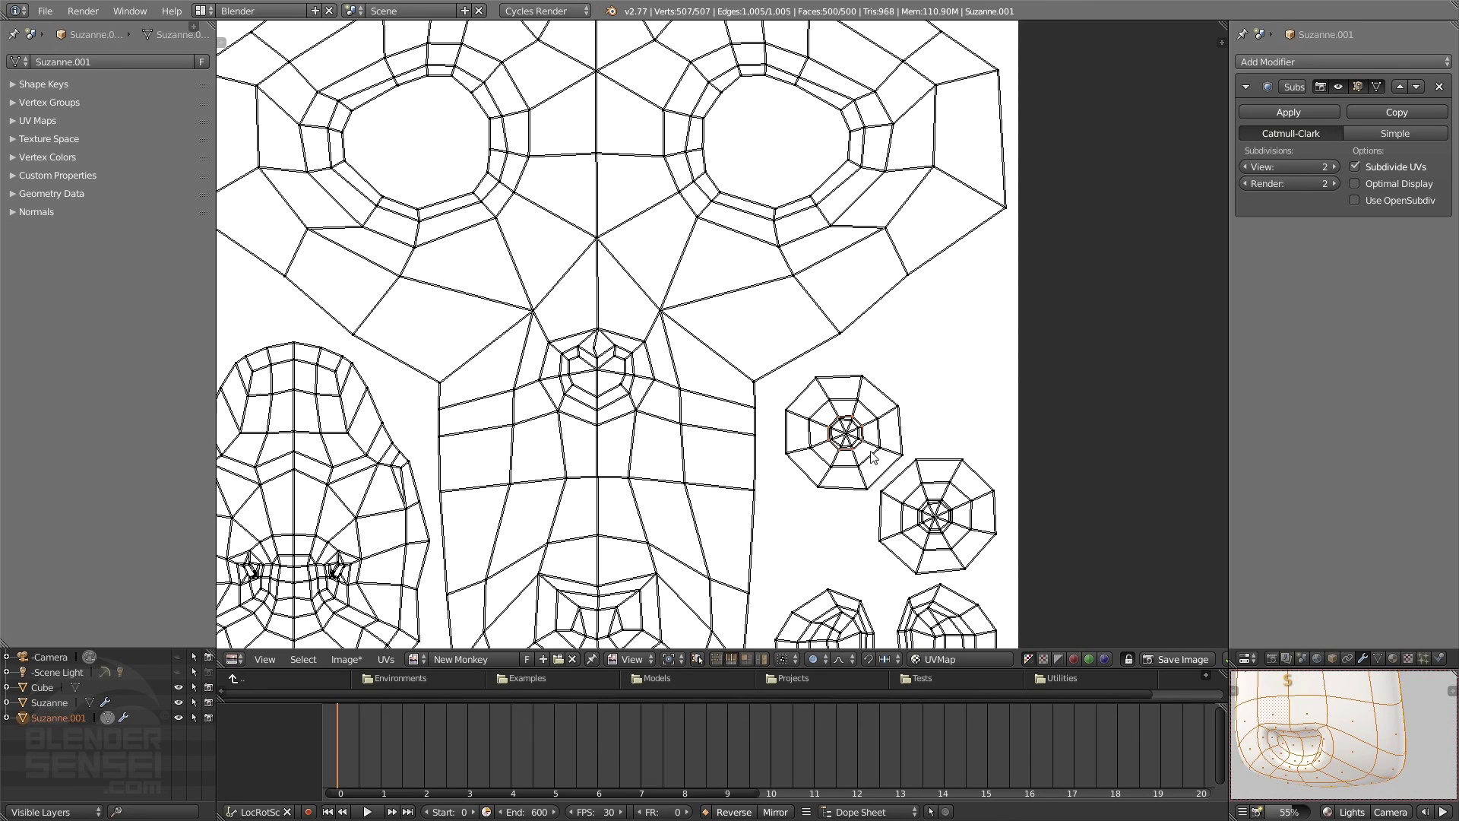
{"action": "left_click", "coordinate": [814, 659]}
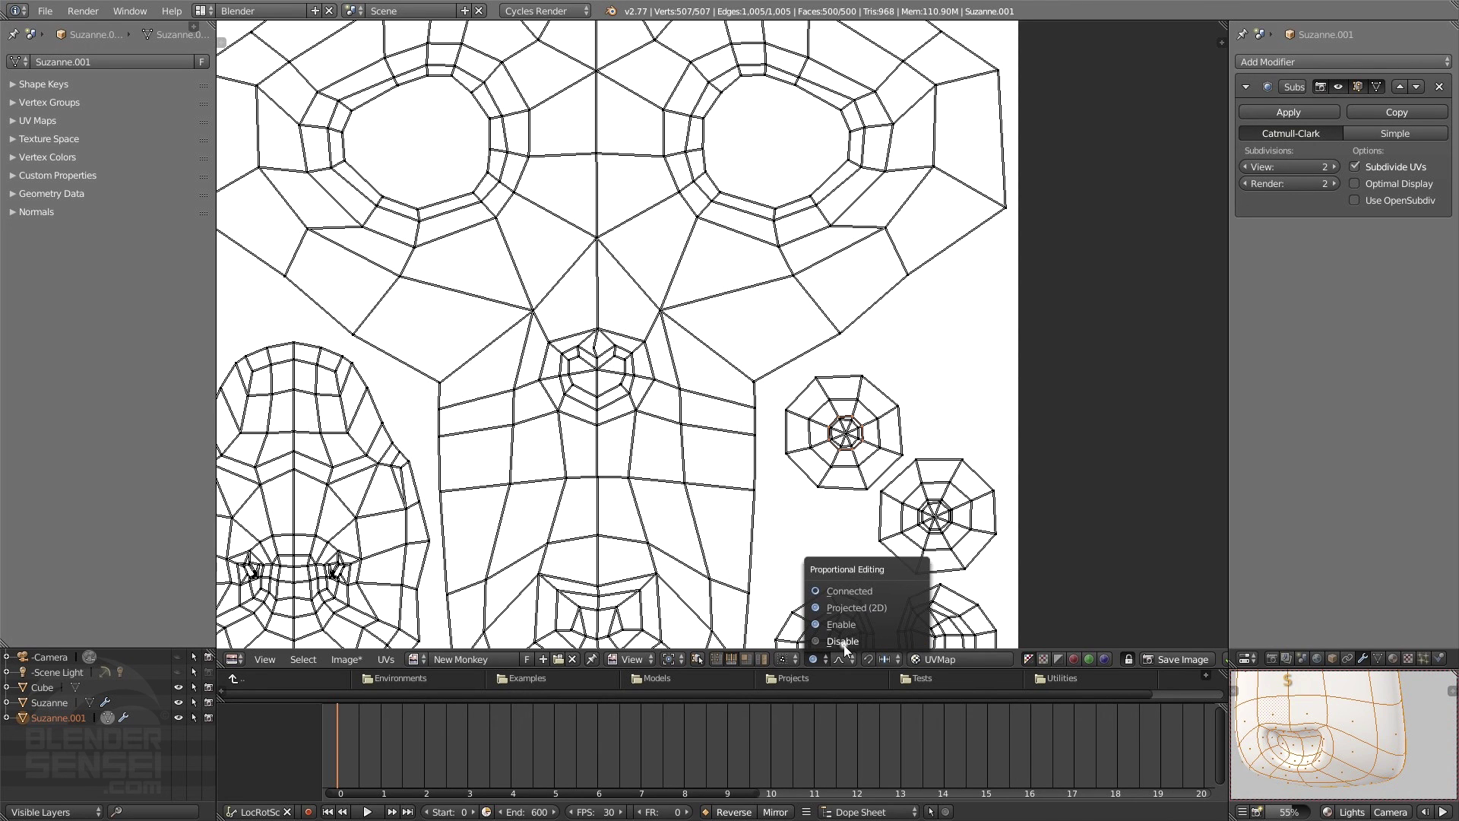
{"action": "left_click", "coordinate": [843, 641]}
{"action": "key", "text": "s"}
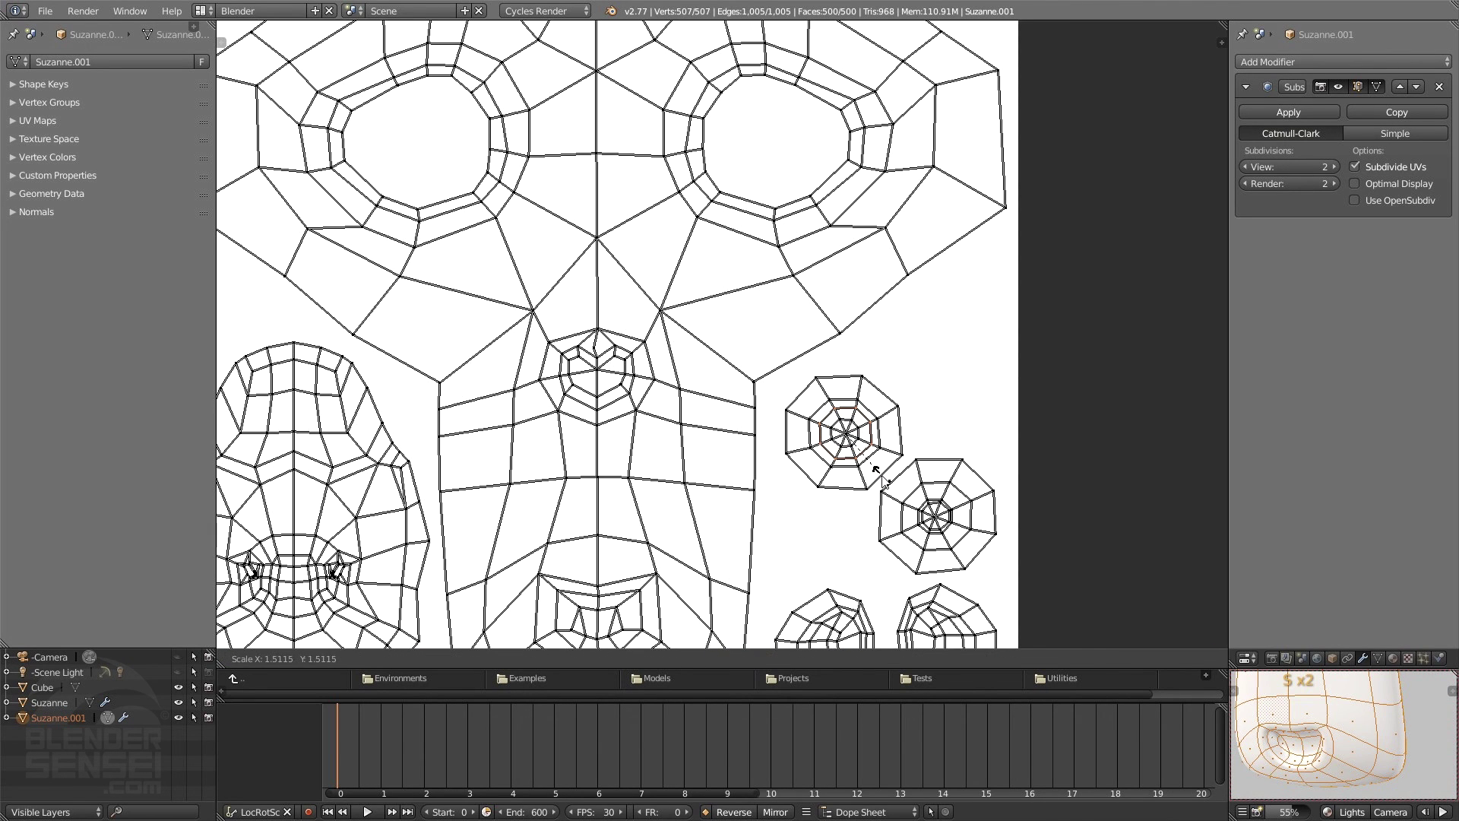
{"action": "left_click", "coordinate": [914, 501]}
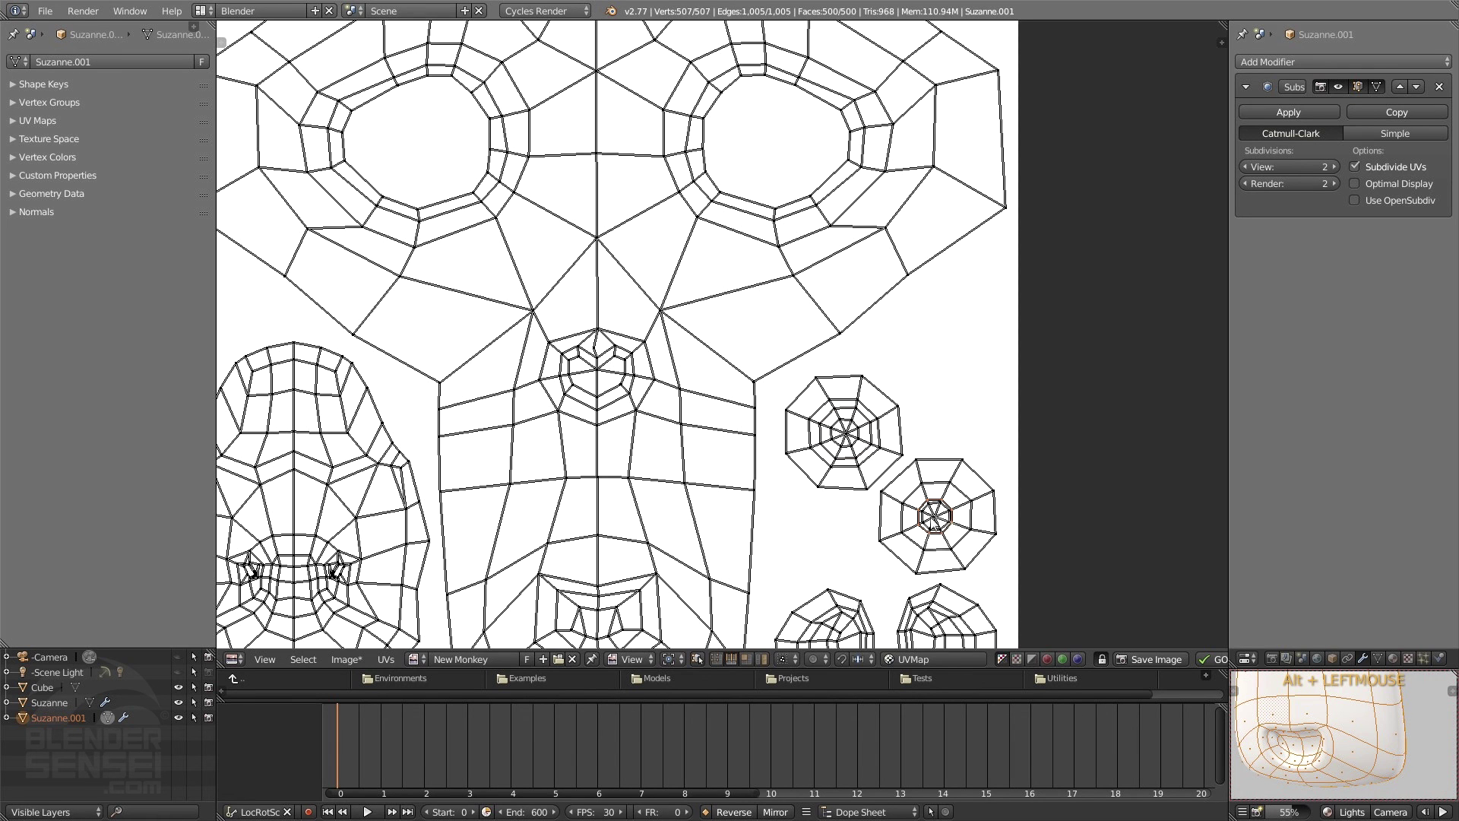
{"action": "key", "text": "s"}
{"action": "left_click", "coordinate": [970, 545]}
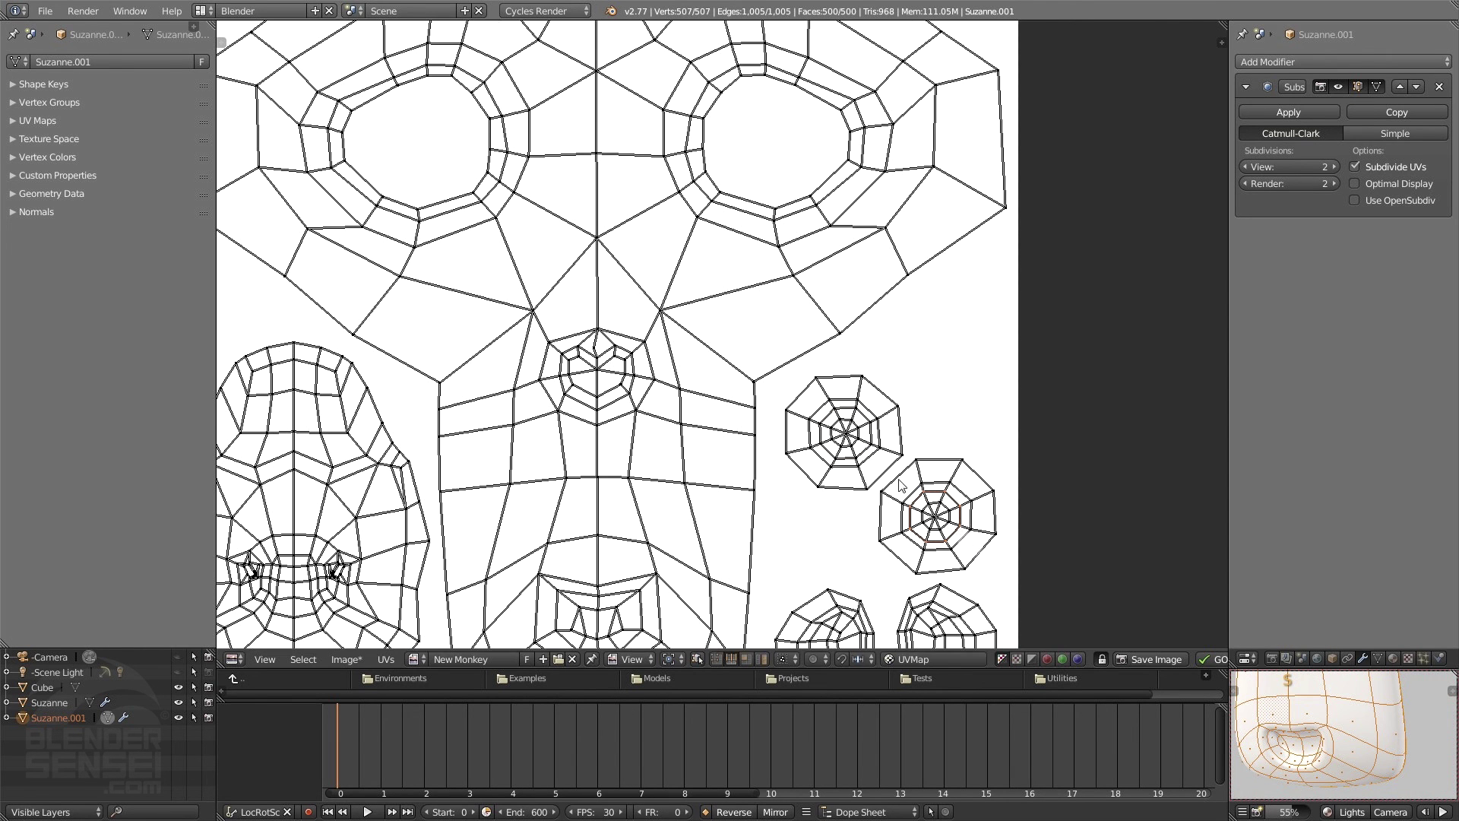
Step: Examine the dense vertex clusters on the head's UV island and the monkey model in the 3D view
{"action": "middle_click_drag", "start_coordinate": [512, 498], "coordinate": [651, 453]}
{"action": "middle_click_drag", "start_coordinate": [470, 546], "coordinate": [505, 533]}
{"action": "left_click", "coordinate": [511, 508]}
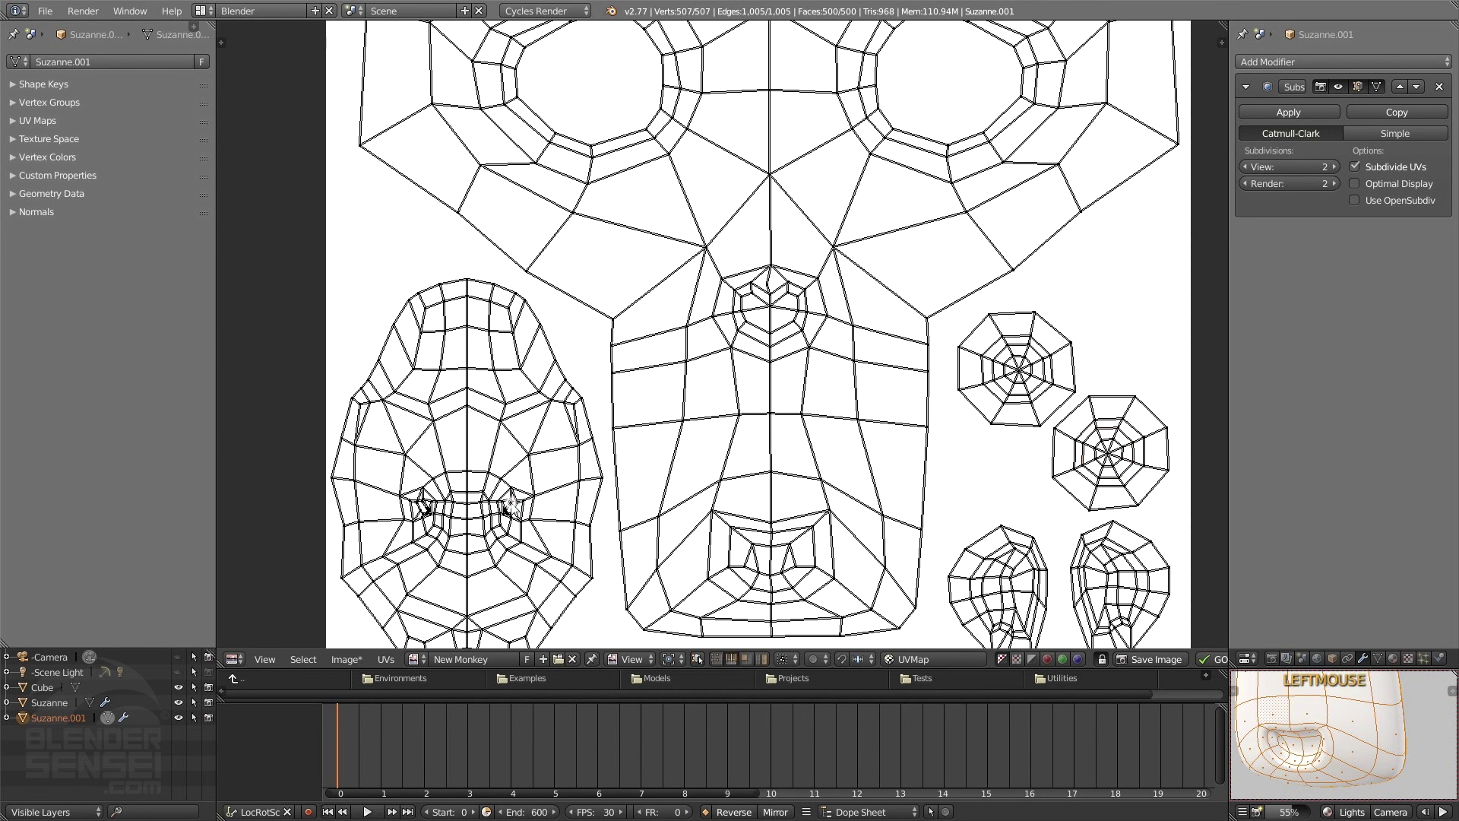
{"action": "middle_click_drag", "start_coordinate": [1337, 760], "coordinate": [1376, 715], "text": "shift"}
{"action": "scroll", "coordinate": [1376, 715], "scroll_direction": "down", "scroll_amount": 3}
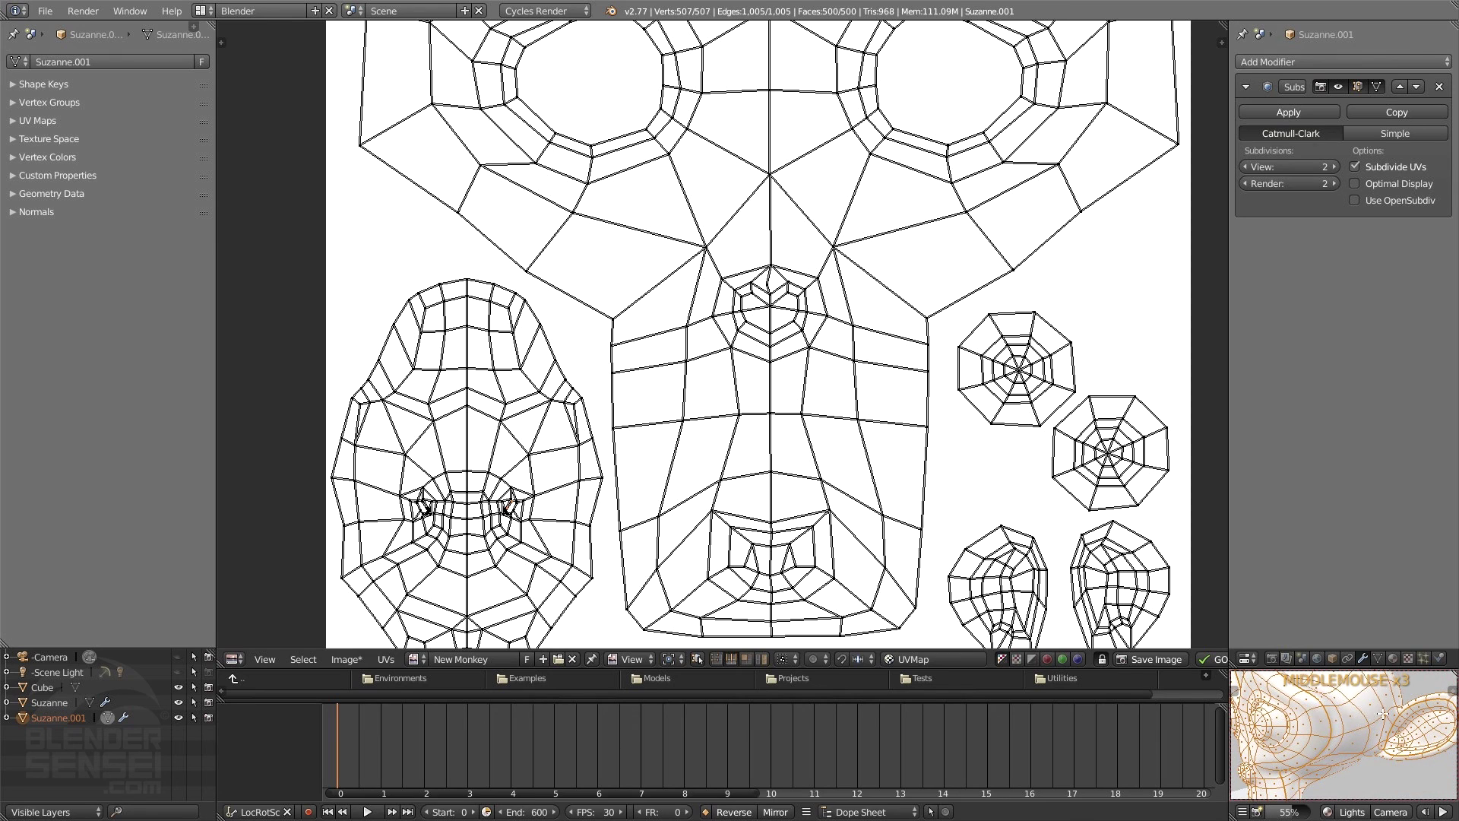
{"action": "key", "text": "Home"}
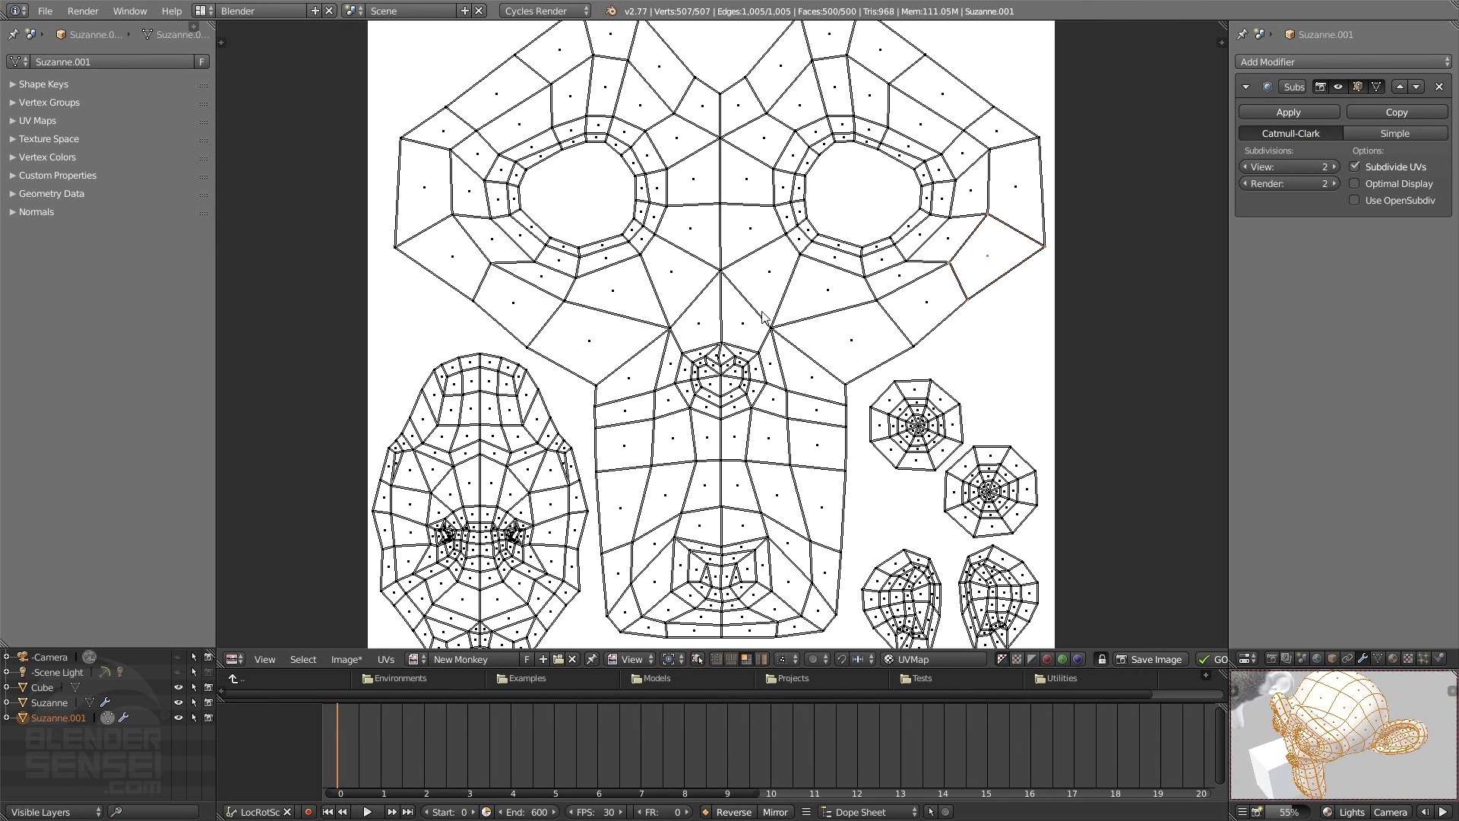
{"action": "middle_click_drag", "start_coordinate": [1346, 729], "coordinate": [1357, 717]}
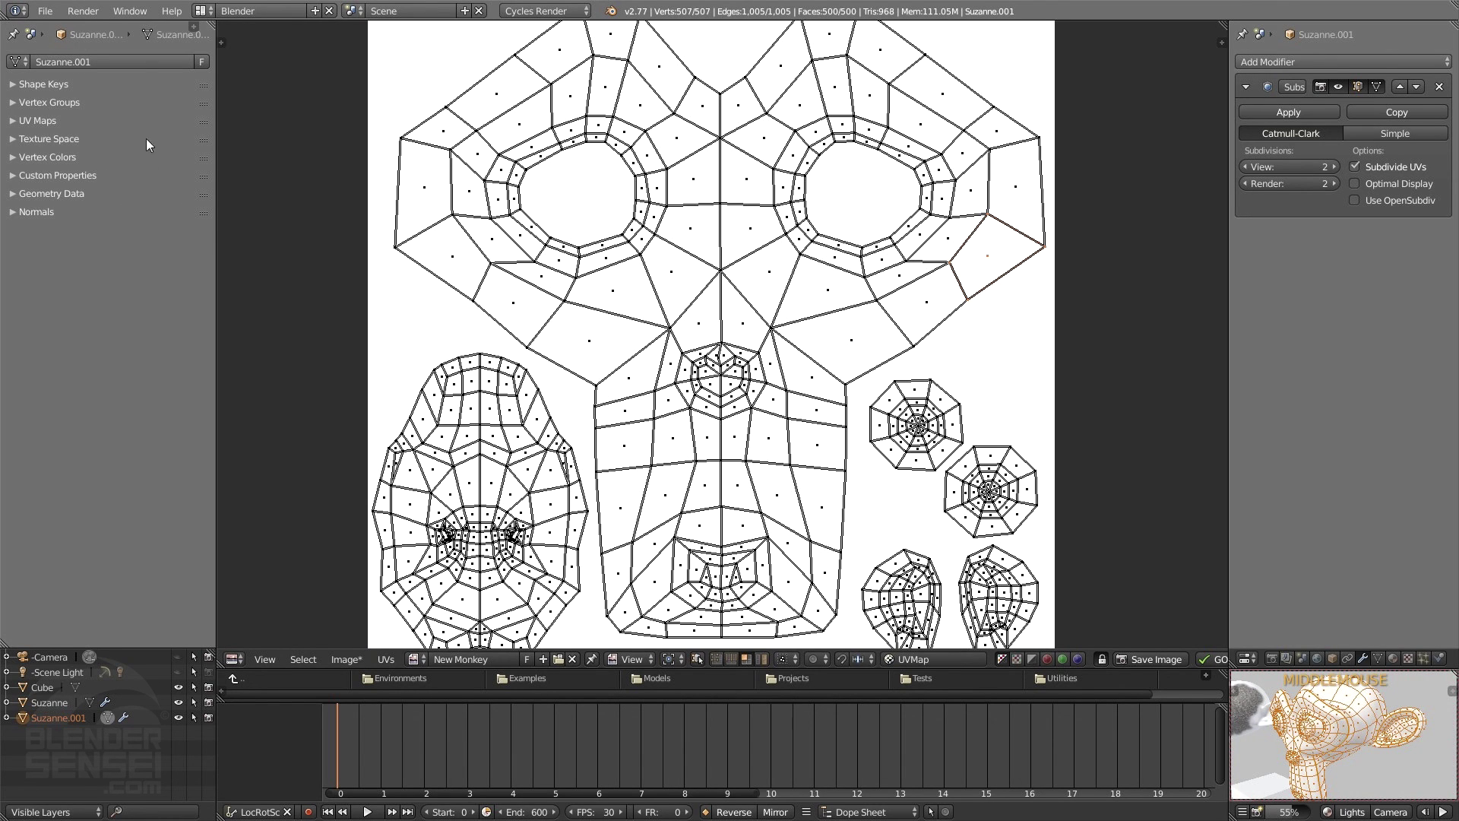
Step: Rename the second monkey's UV map as New Monkey UV
{"action": "left_click", "coordinate": [12, 121]}
{"action": "double_click", "coordinate": [41, 149]}
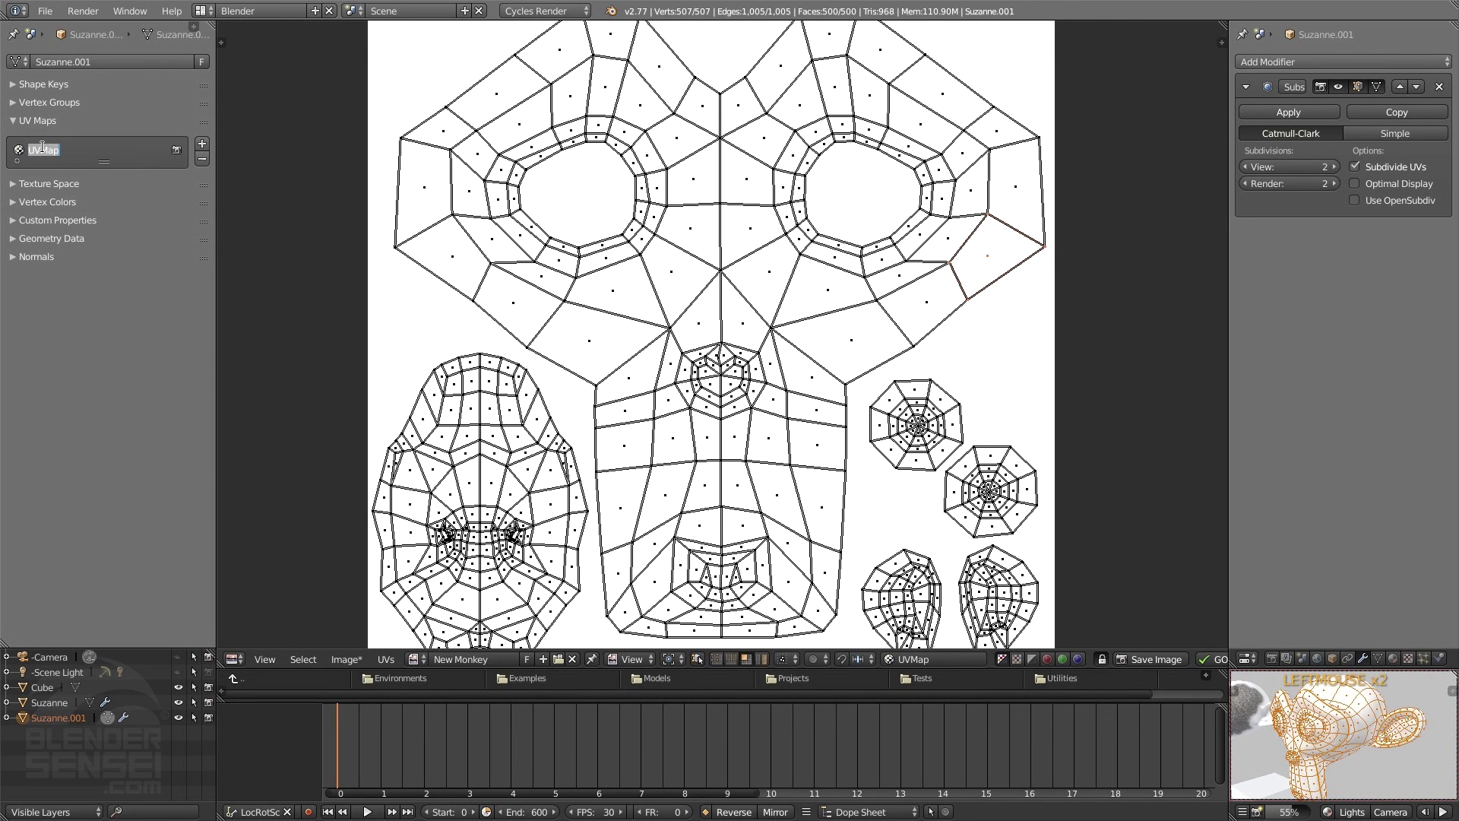
{"action": "type", "text": "New Monkey UV"}
{"action": "left_click", "coordinate": [74, 396]}
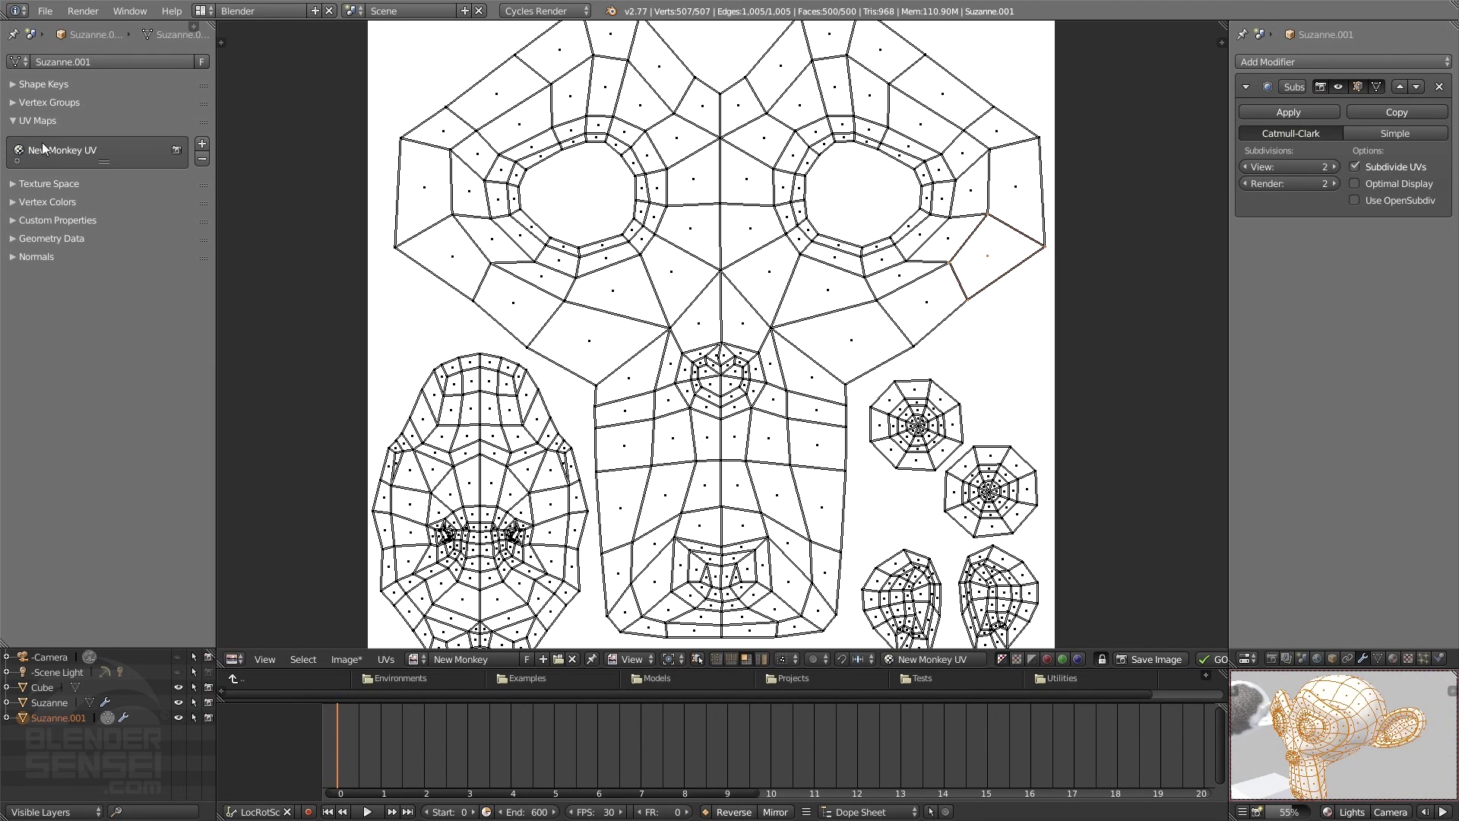
{"action": "left_click", "coordinate": [24, 122]}
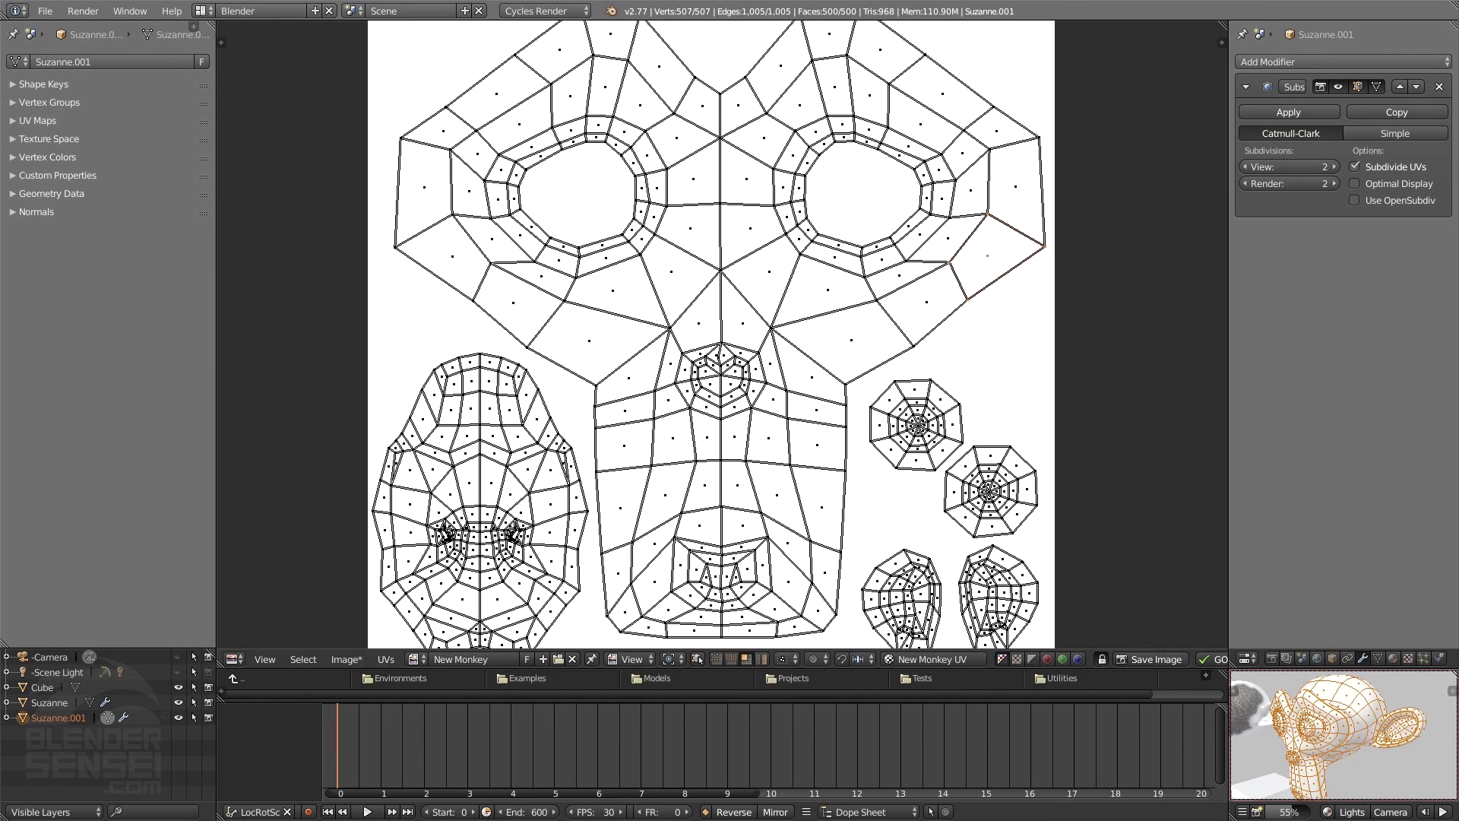
Step: Create a new material for the second monkey and check its surface settings
{"action": "left_click", "coordinate": [1395, 659]}
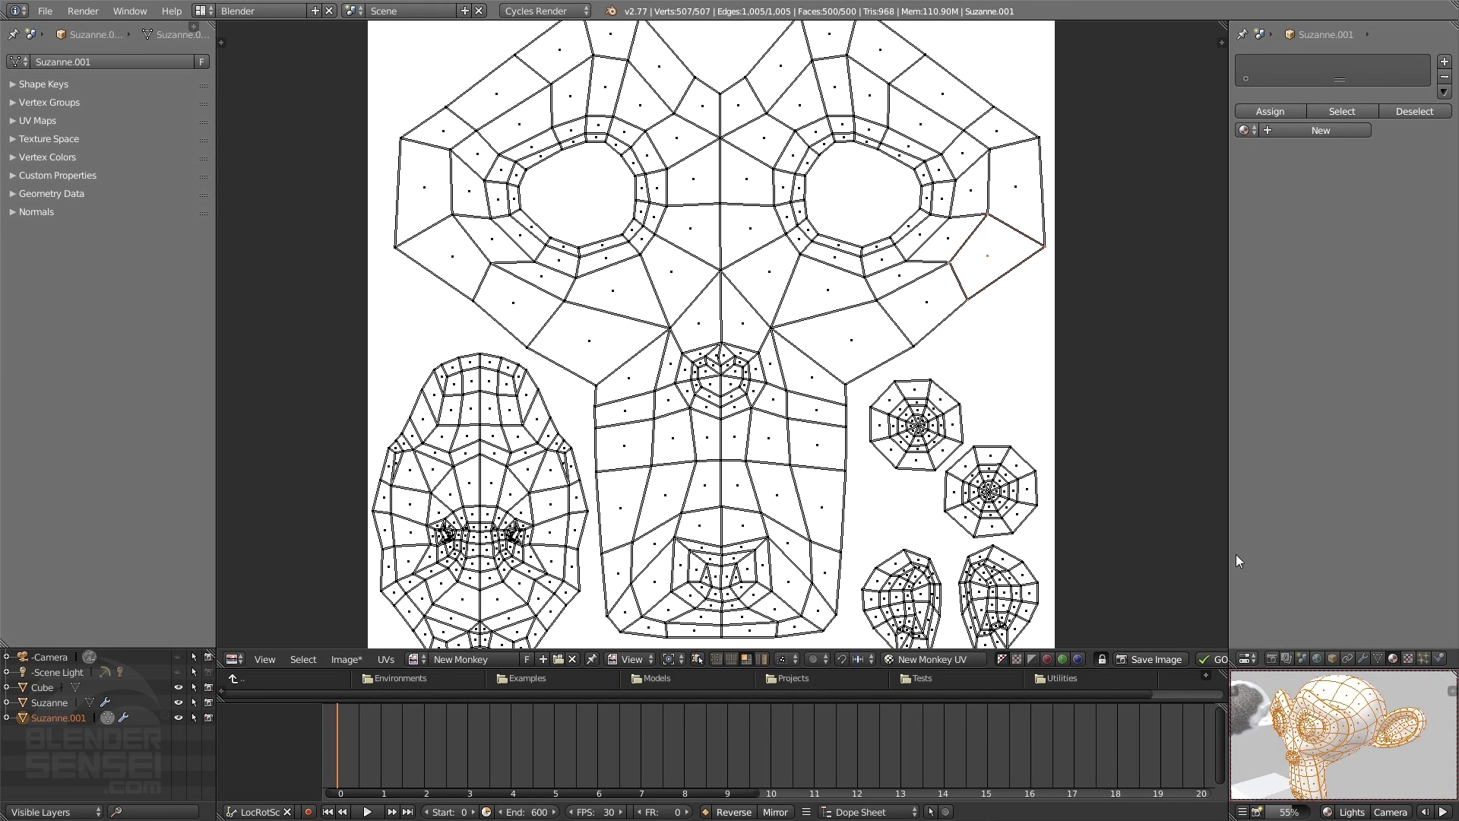
{"action": "left_click", "coordinate": [1342, 133]}
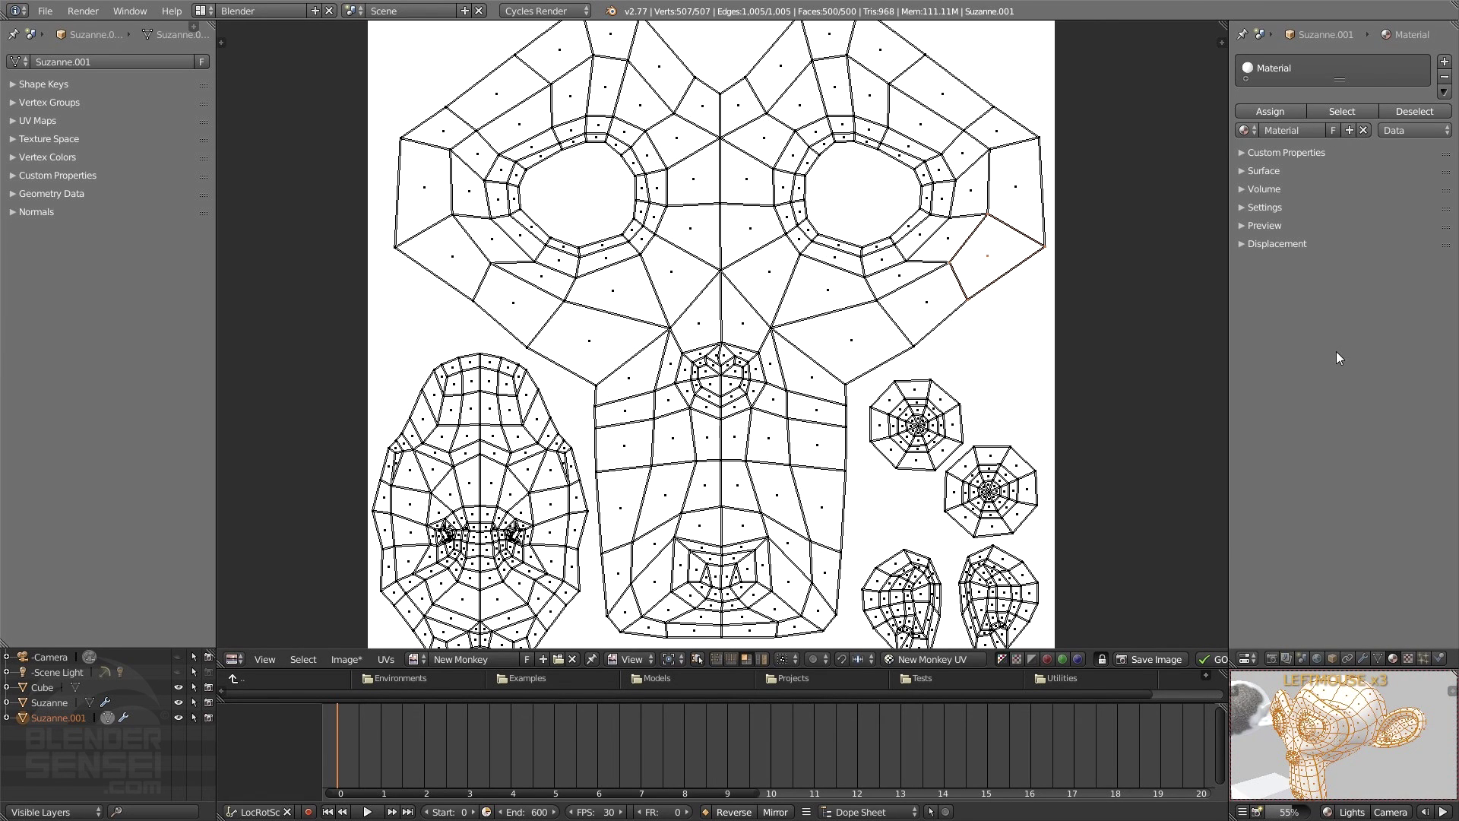
{"action": "left_click", "coordinate": [1234, 168]}
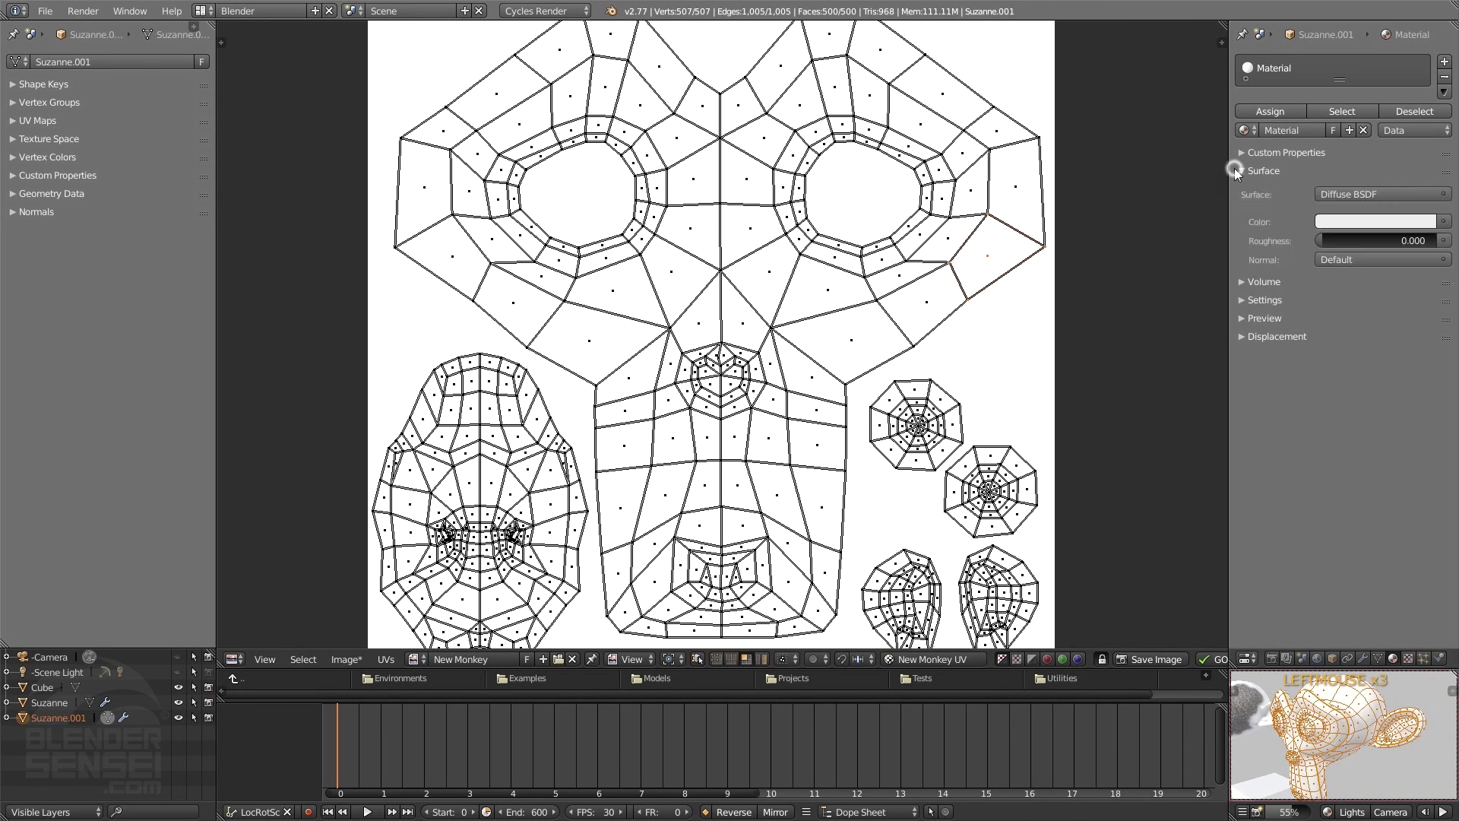
{"action": "left_click", "coordinate": [1244, 172]}
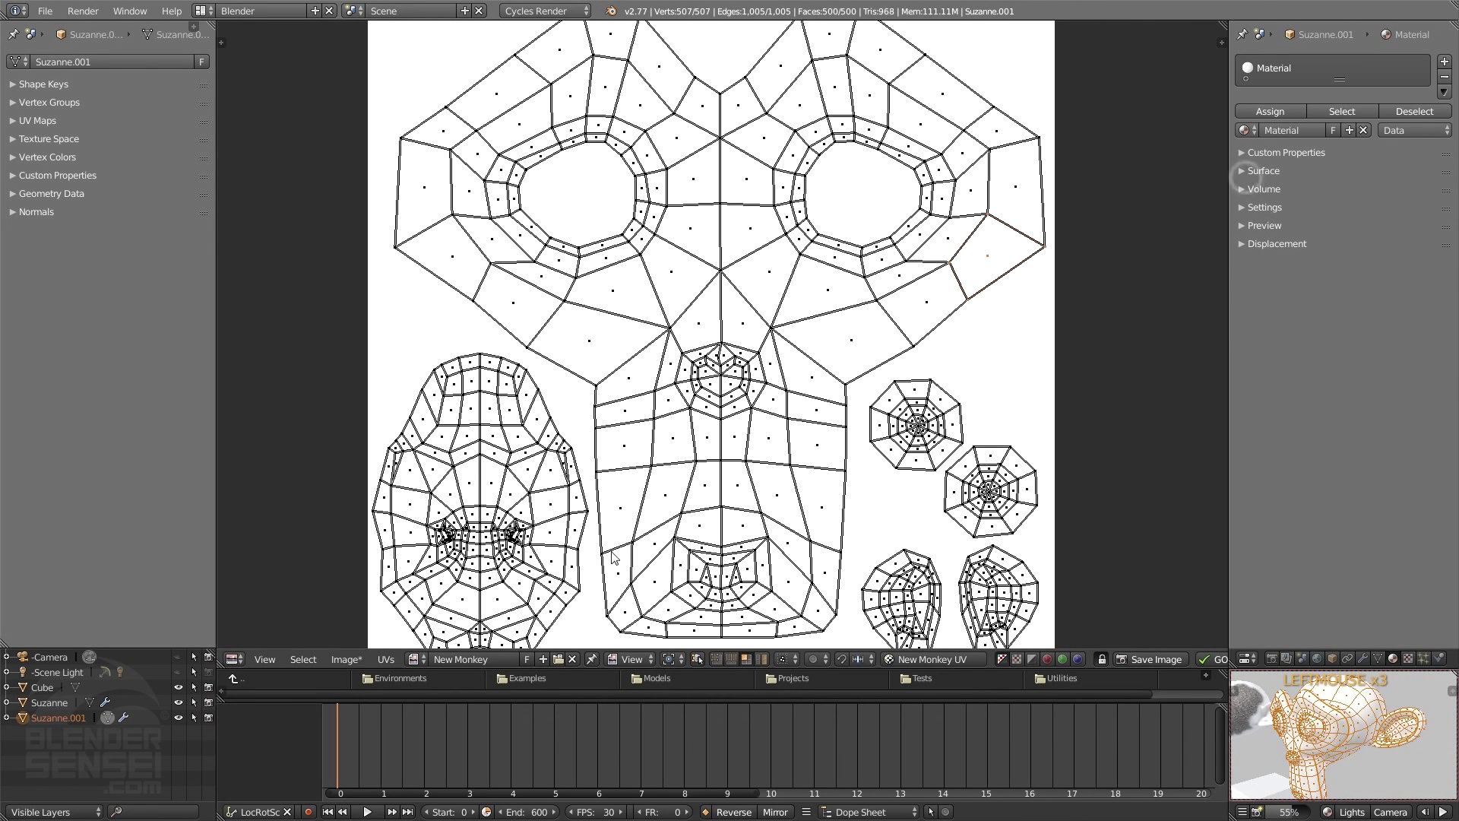
Step: Switch the main area to the Node Editor and add an Image Texture node before the Diffuse BSDF node
{"action": "left_click", "coordinate": [237, 661]}
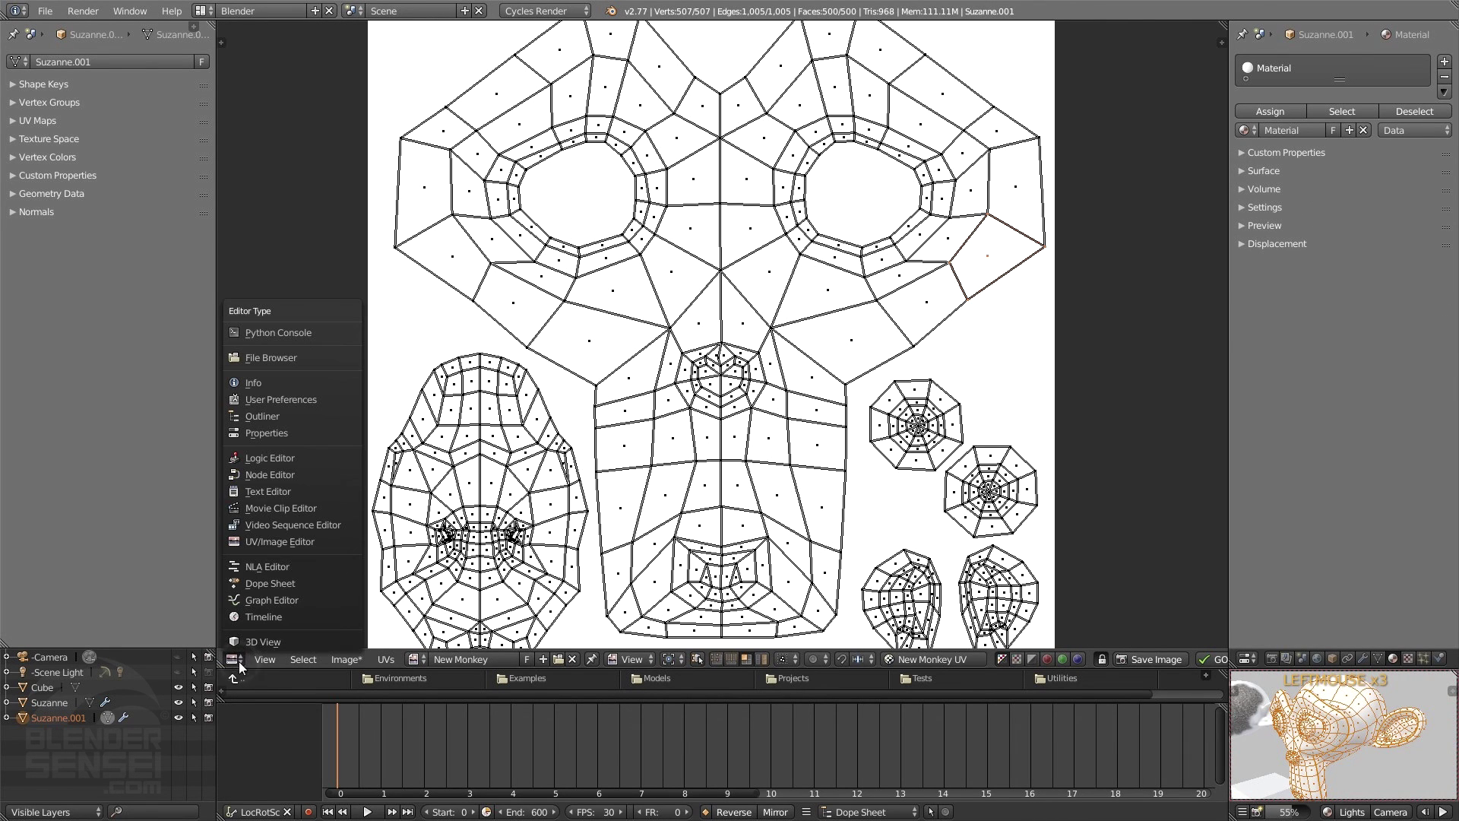
{"action": "left_click", "coordinate": [279, 474]}
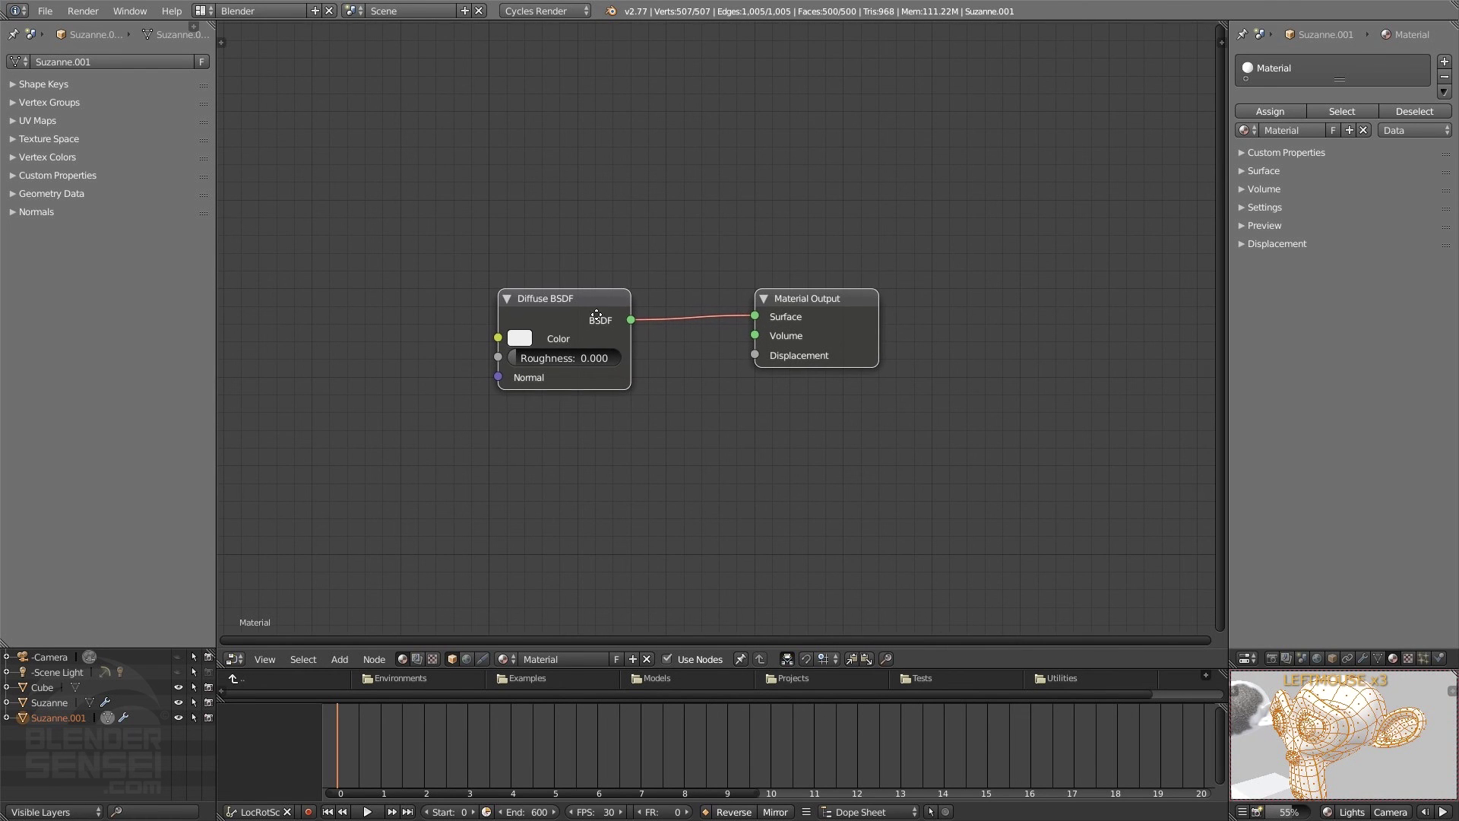
{"action": "middle_click_drag", "start_coordinate": [597, 316], "coordinate": [827, 346]}
{"action": "left_click", "coordinate": [486, 368]}
{"action": "key", "text": "shift+a"}
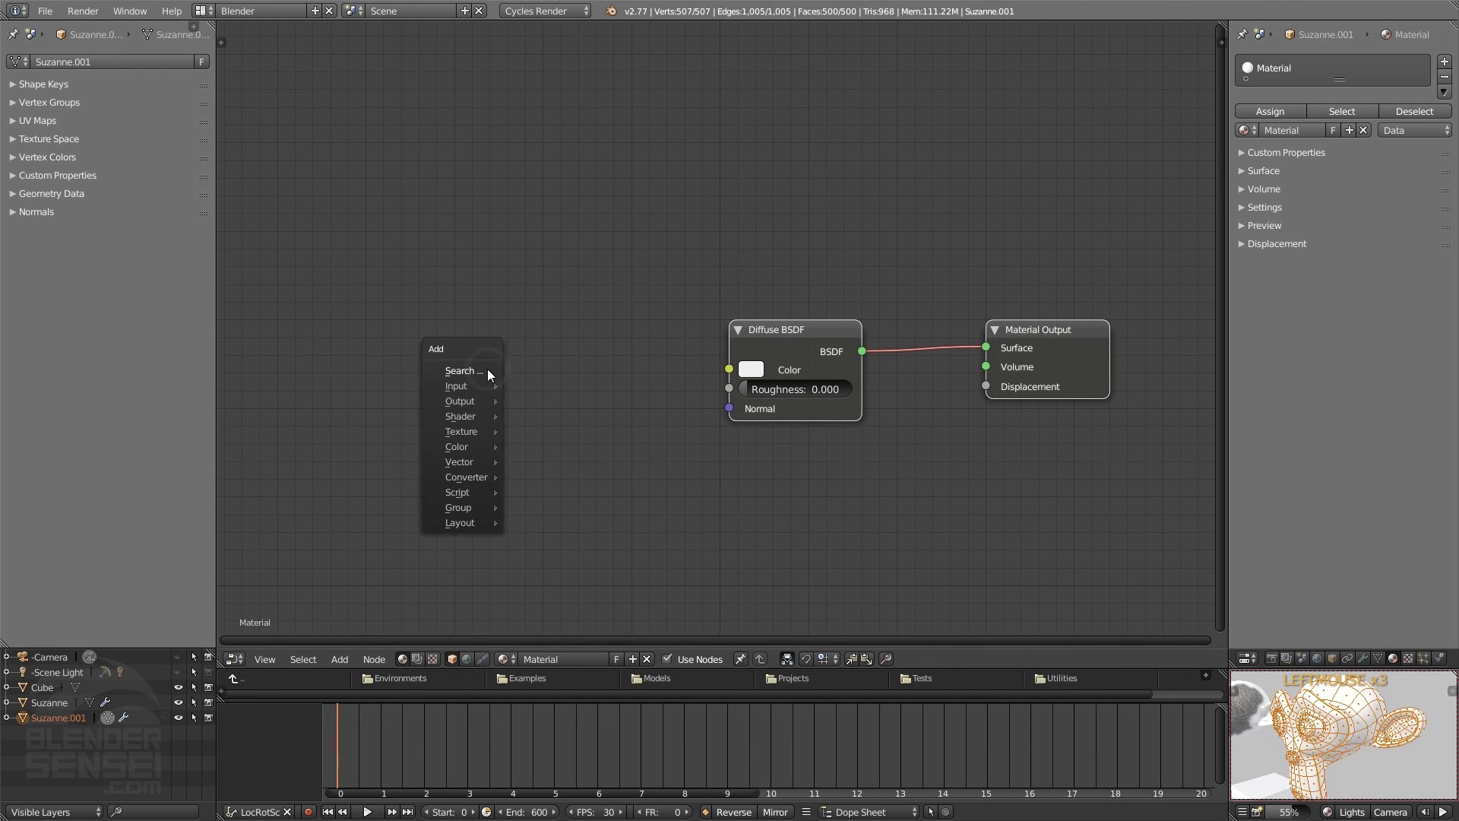
{"action": "mouse_move", "coordinate": [473, 435]}
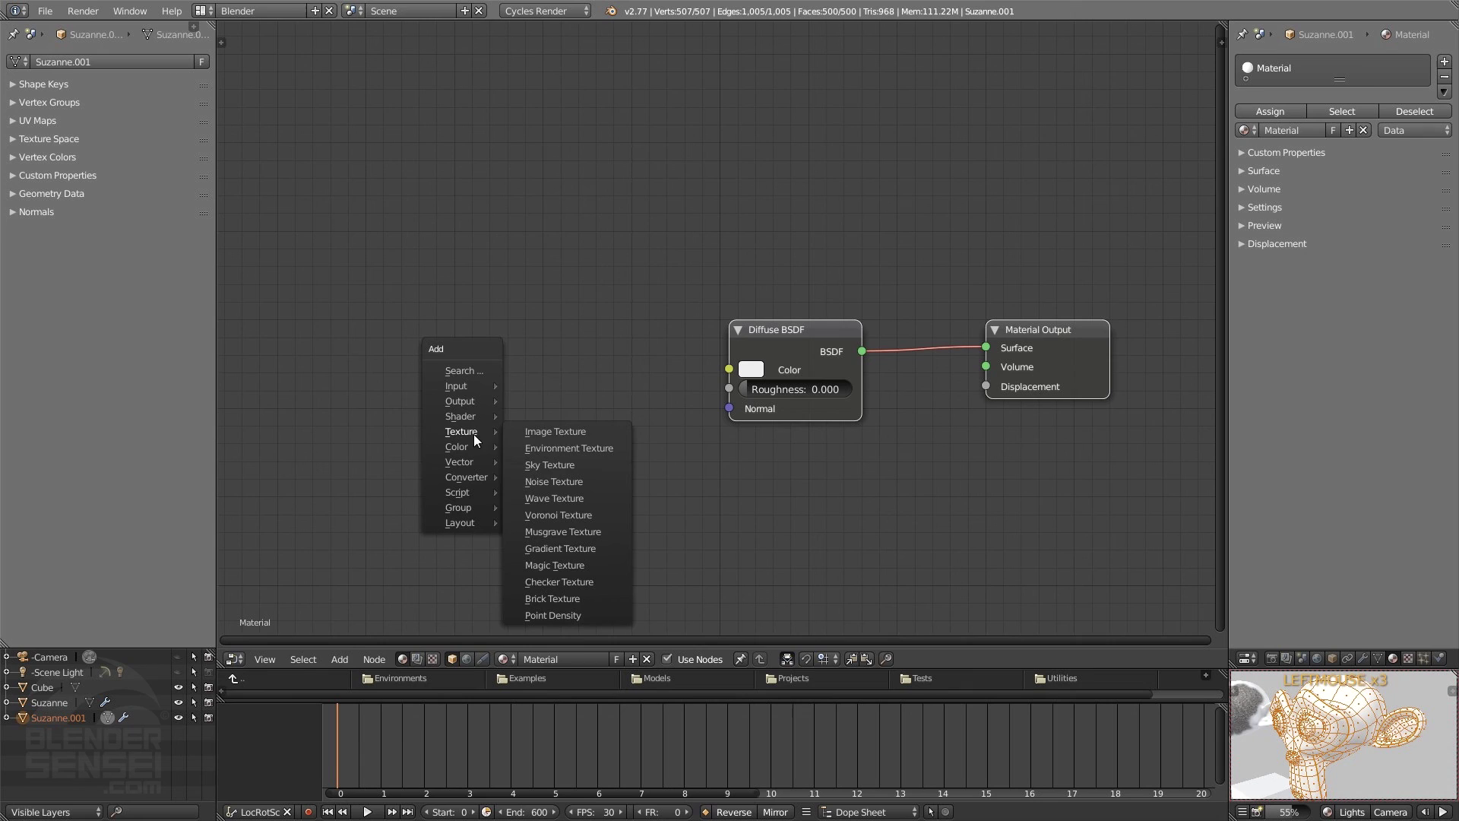
{"action": "left_click", "coordinate": [534, 432]}
{"action": "left_click", "coordinate": [498, 326]}
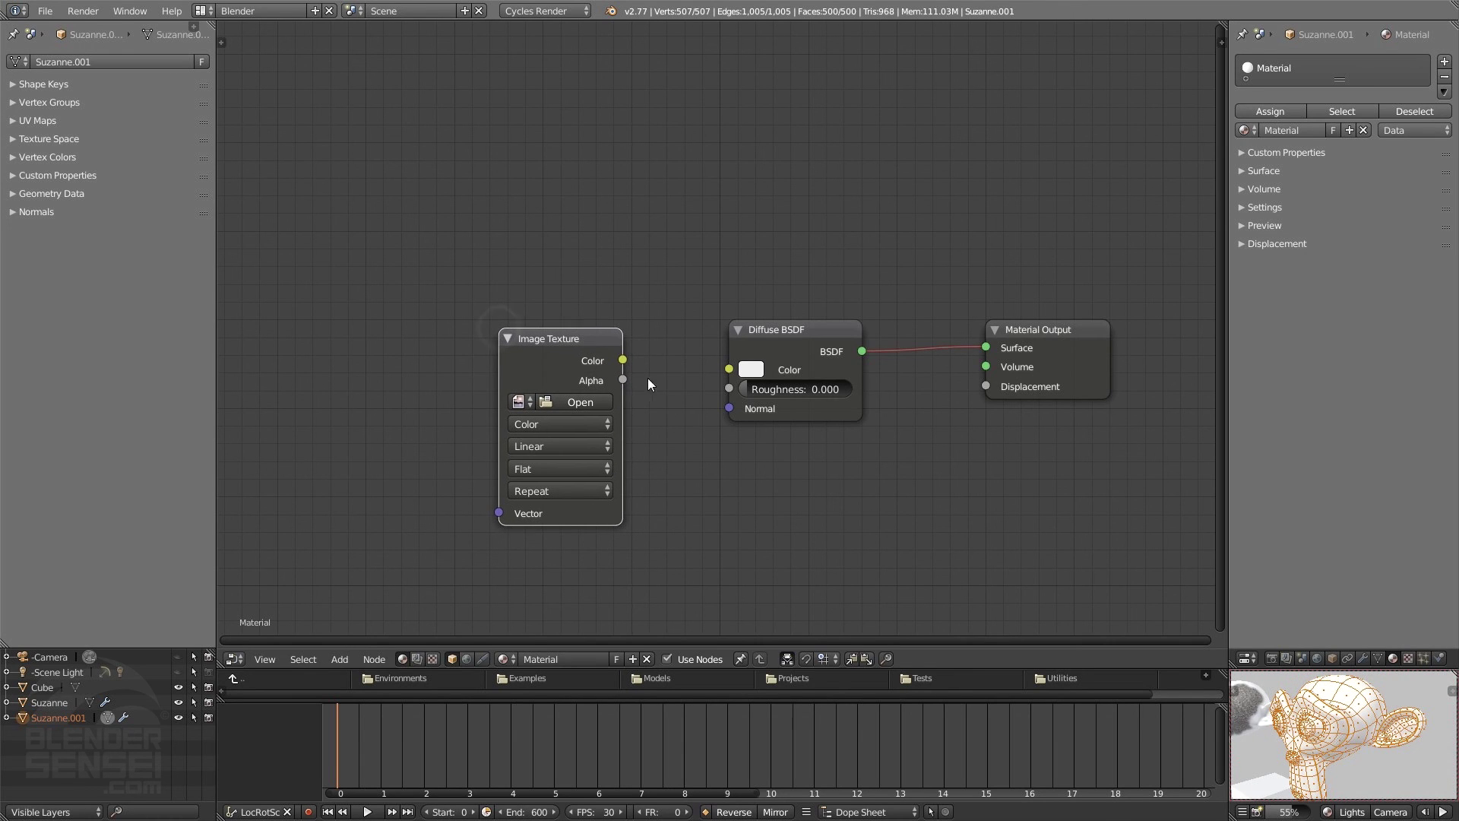
Step: Connect the Image Texture's Color output to the Diffuse BSDF's Color input and assign the New Monkey image to the texture node
{"action": "left_click_drag", "start_coordinate": [623, 360], "coordinate": [728, 370]}
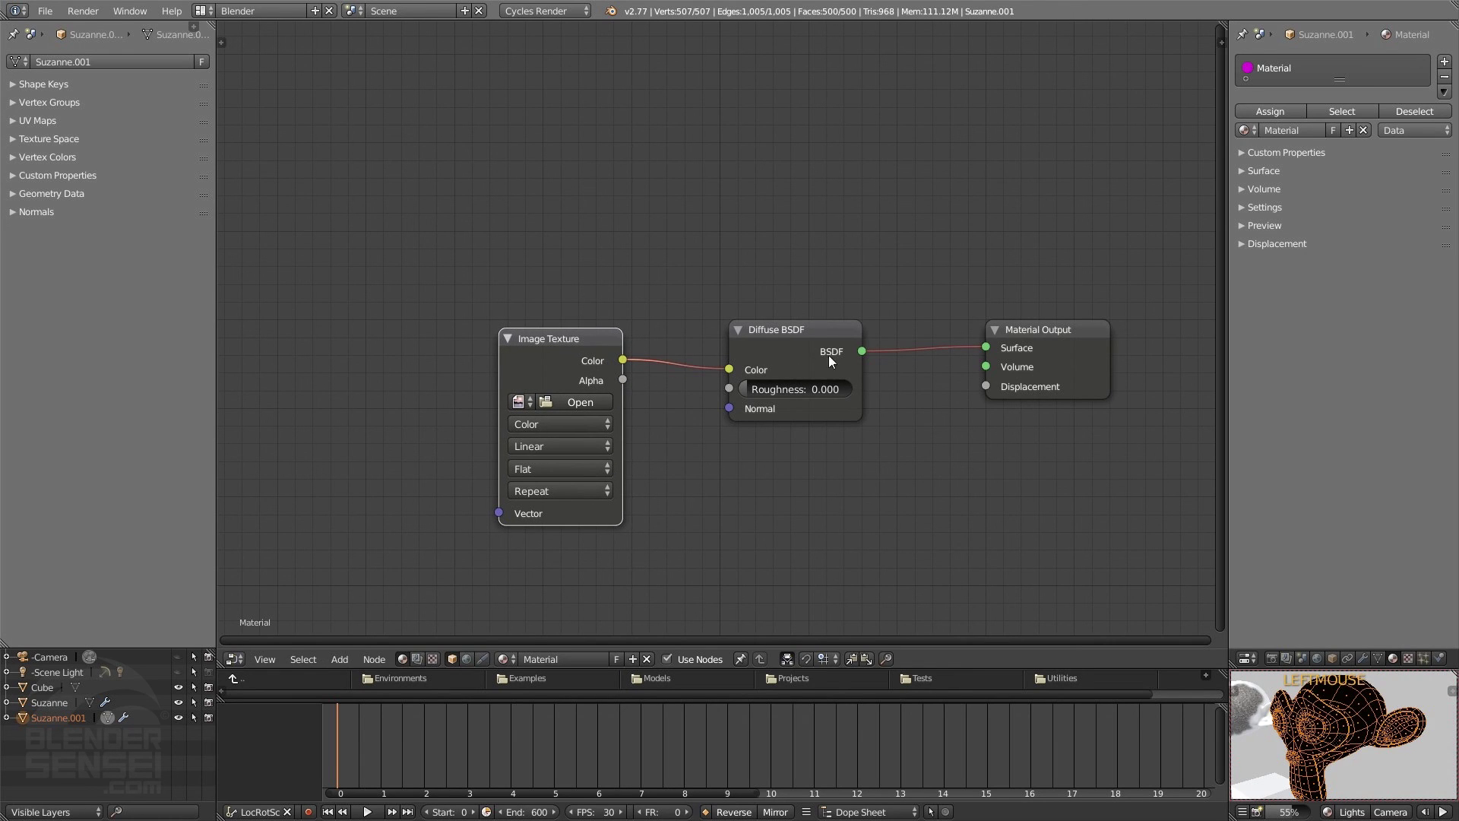
{"action": "middle_click_drag", "start_coordinate": [819, 480], "coordinate": [732, 491]}
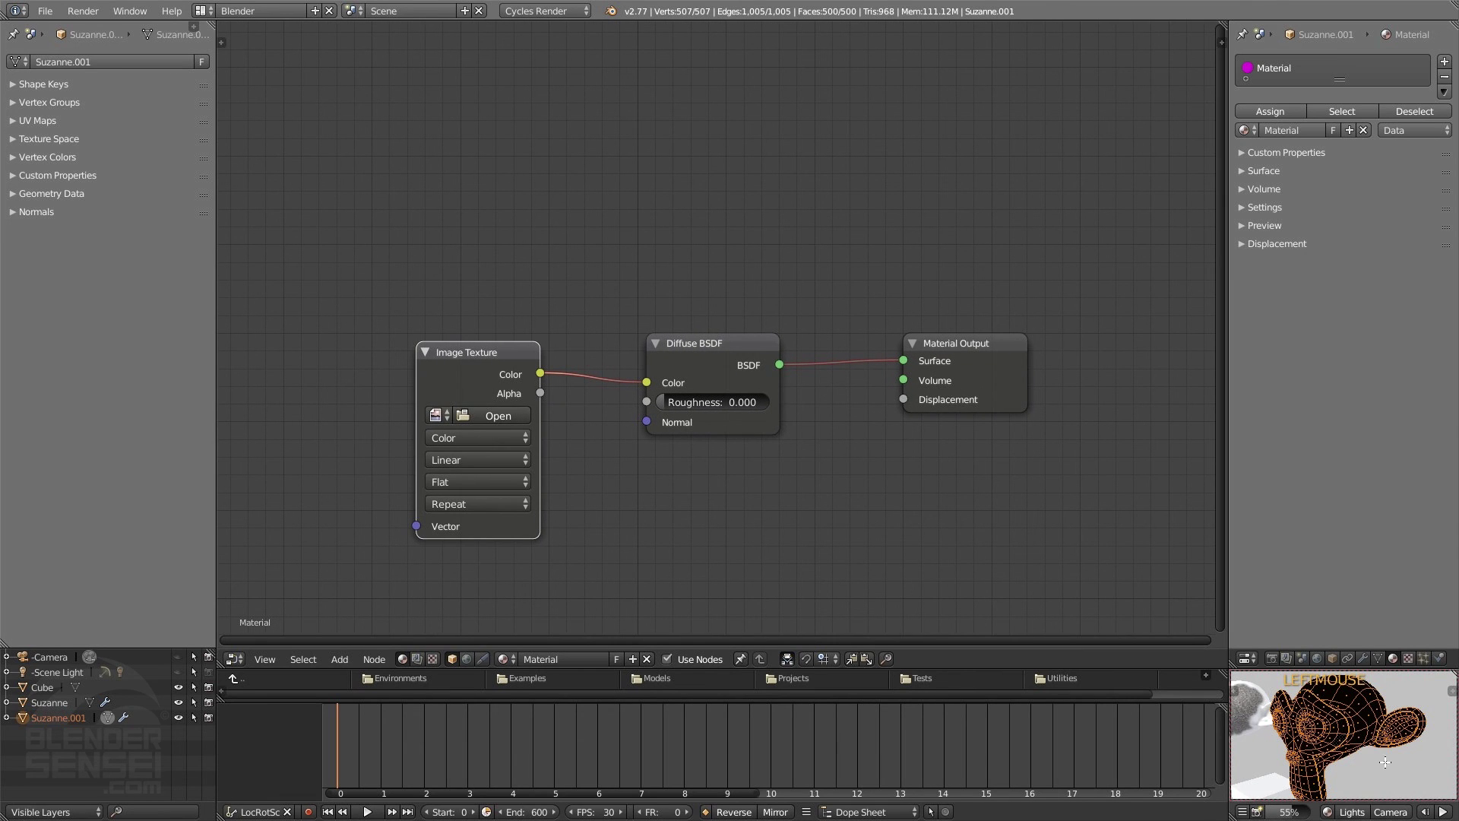
{"action": "middle_click_drag", "start_coordinate": [1352, 718], "coordinate": [1324, 734]}
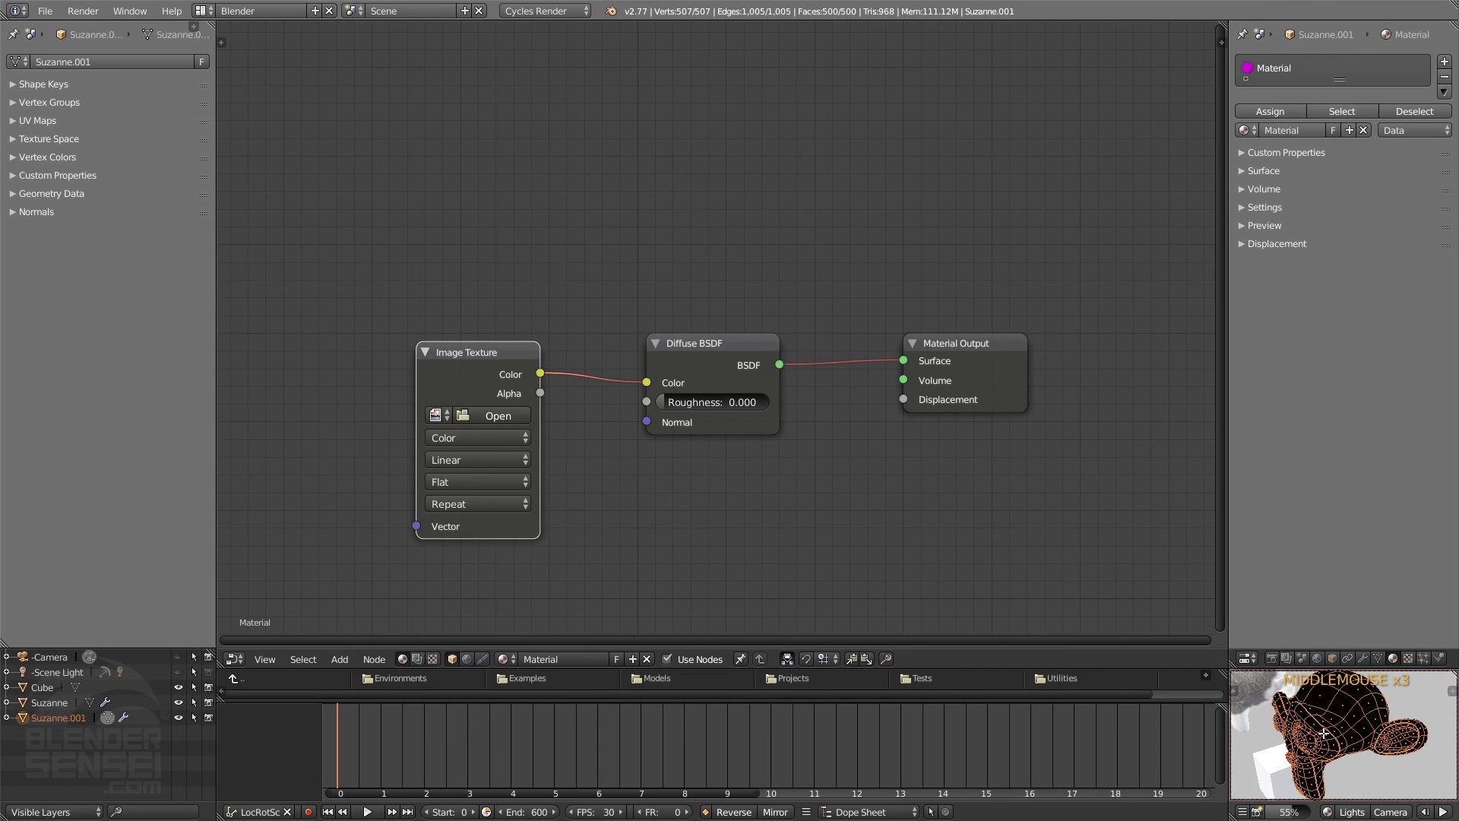
{"action": "left_click", "coordinate": [445, 416]}
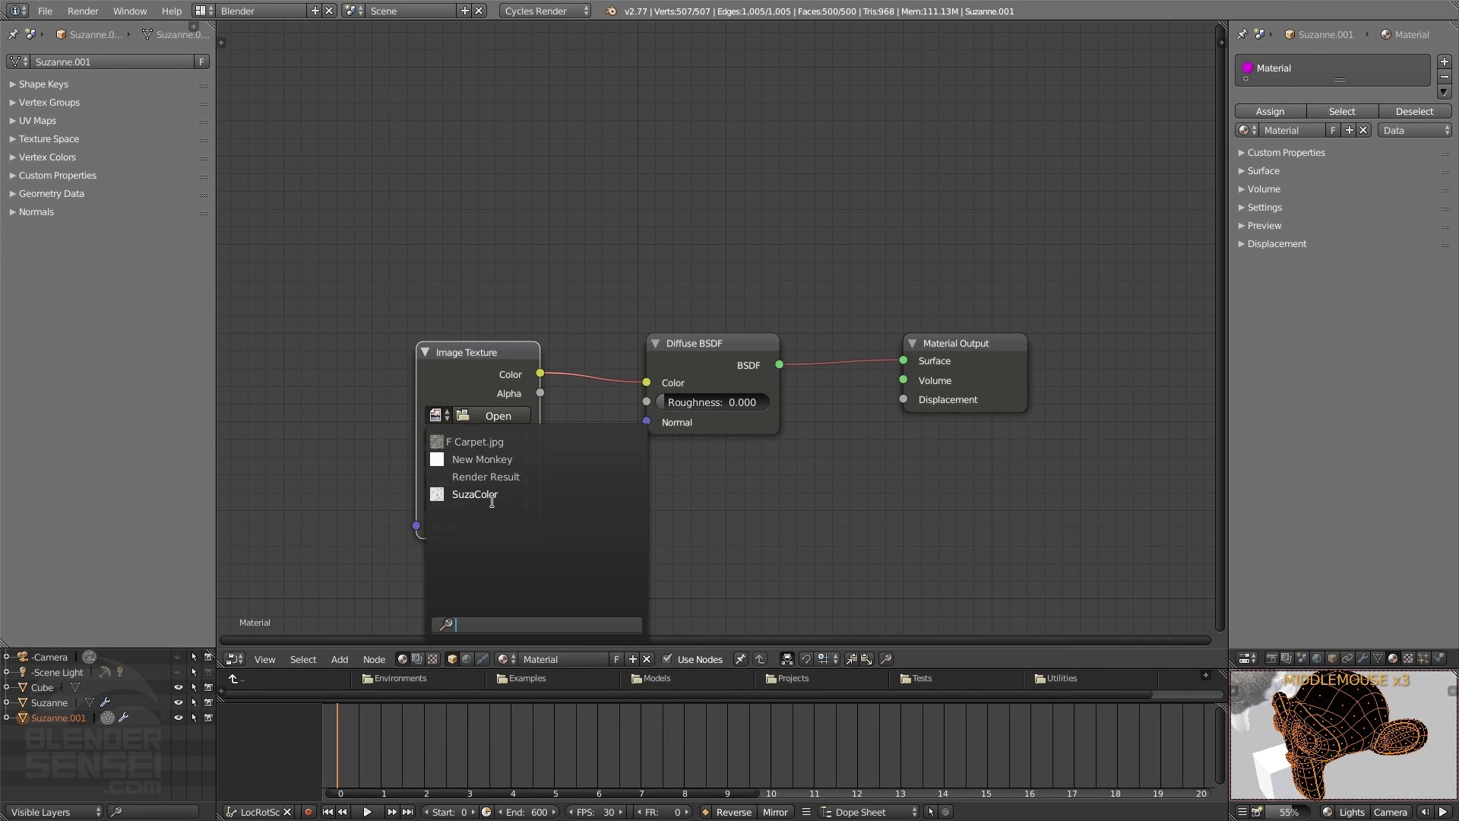
{"action": "left_click", "coordinate": [499, 459]}
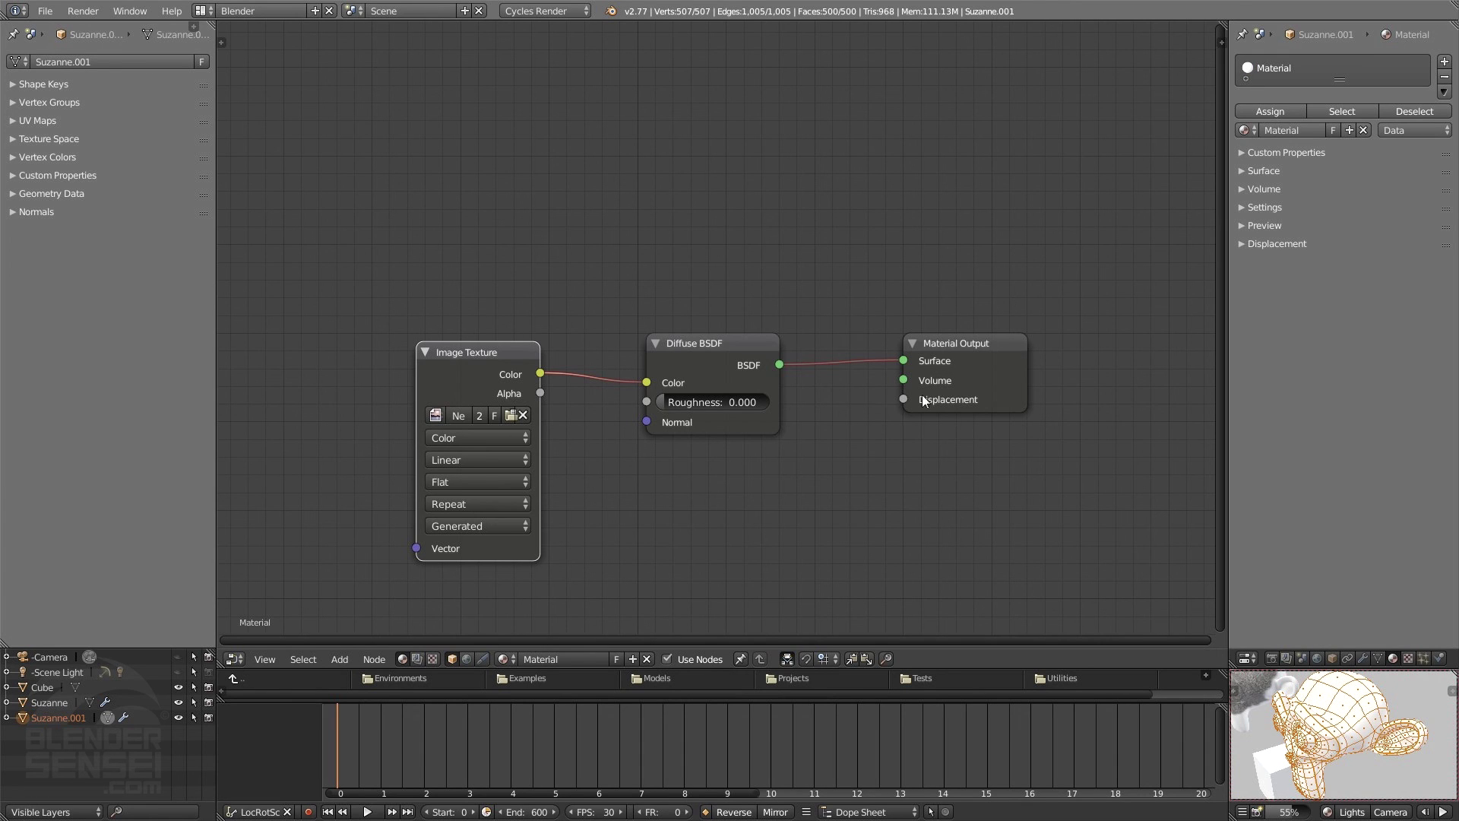
{"action": "mouse_move", "coordinate": [1347, 753]}
{"action": "middle_mouse_down"}
{"action": "mouse_move", "coordinate": [1326, 751]}
{"action": "mouse_move", "coordinate": [1372, 749]}
{"action": "mouse_move", "coordinate": [1353, 749]}
{"action": "middle_mouse_up"}
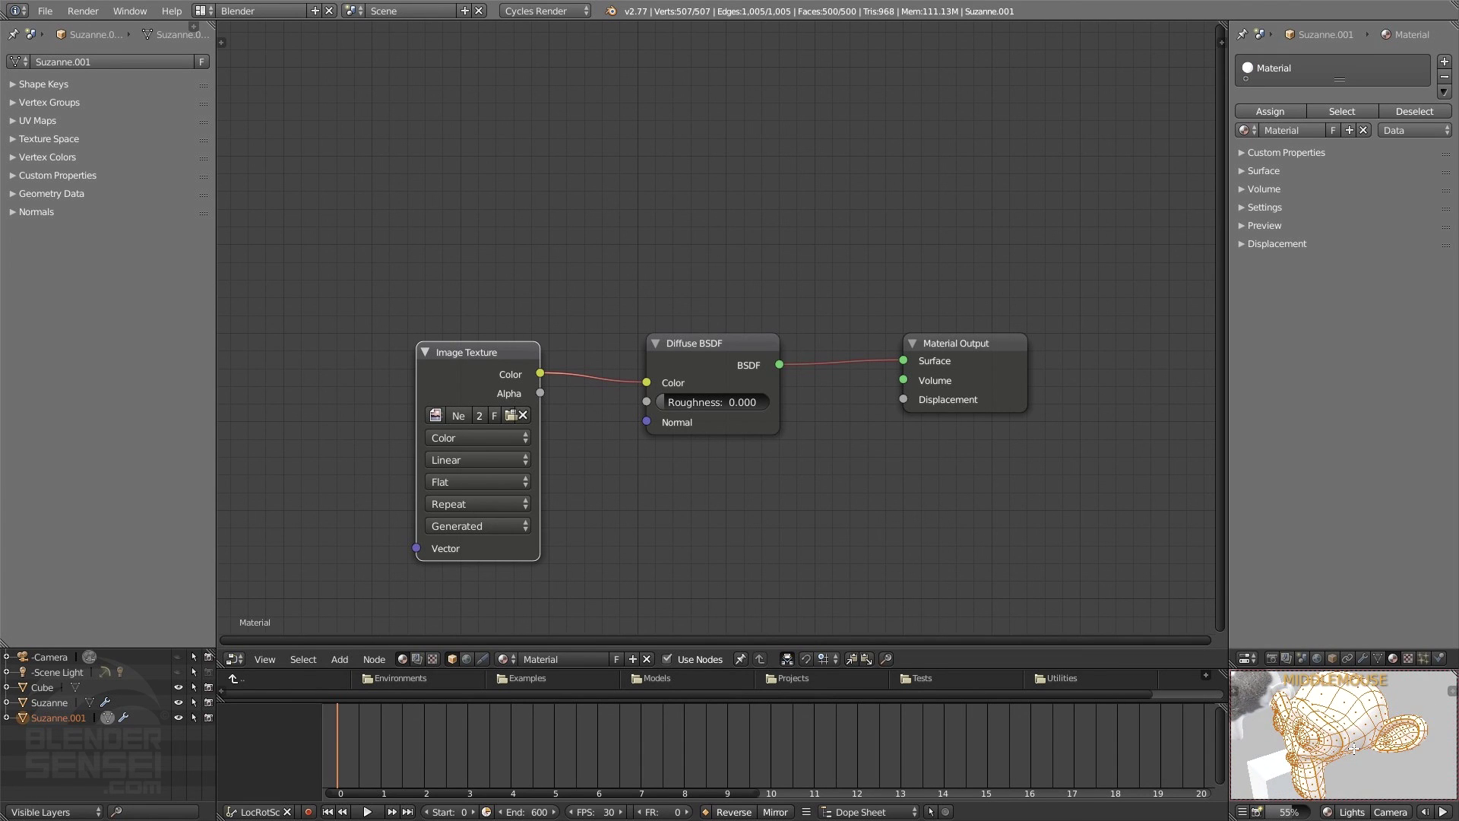
{"action": "mouse_move", "coordinate": [842, 541]}
{"action": "middle_mouse_down"}
{"action": "mouse_move", "coordinate": [857, 506]}
{"action": "mouse_move", "coordinate": [832, 517]}
{"action": "middle_mouse_up"}
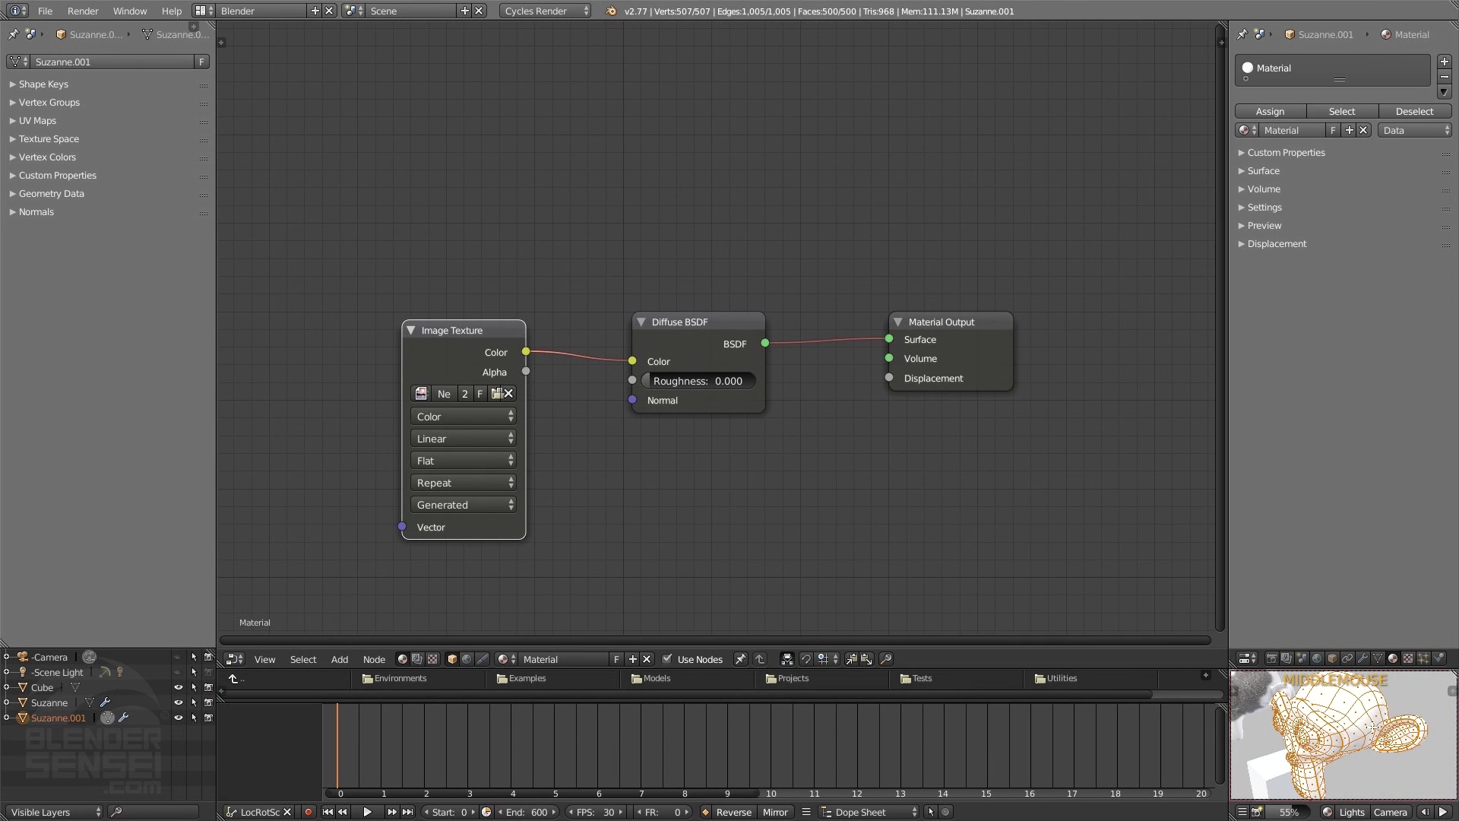
{"action": "middle_click_drag", "start_coordinate": [1372, 727], "coordinate": [1298, 728]}
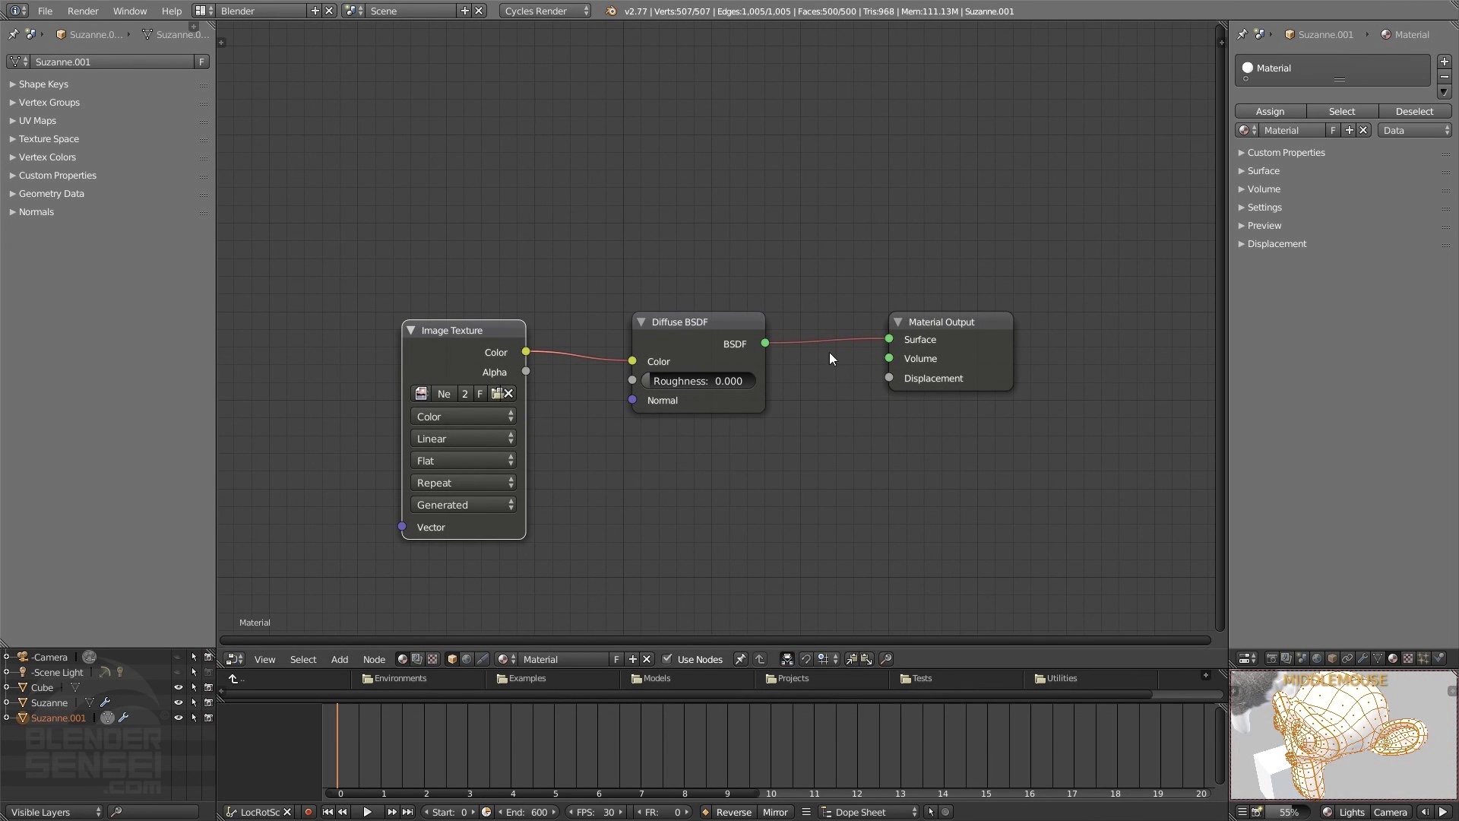
{"action": "mouse_move", "coordinate": [444, 328]}
{"action": "left_mouse_down"}
{"action": "mouse_move", "coordinate": [430, 326]}
{"action": "mouse_move", "coordinate": [447, 324]}
{"action": "left_mouse_up"}
{"action": "middle_click_drag", "start_coordinate": [1307, 755], "coordinate": [1329, 736]}
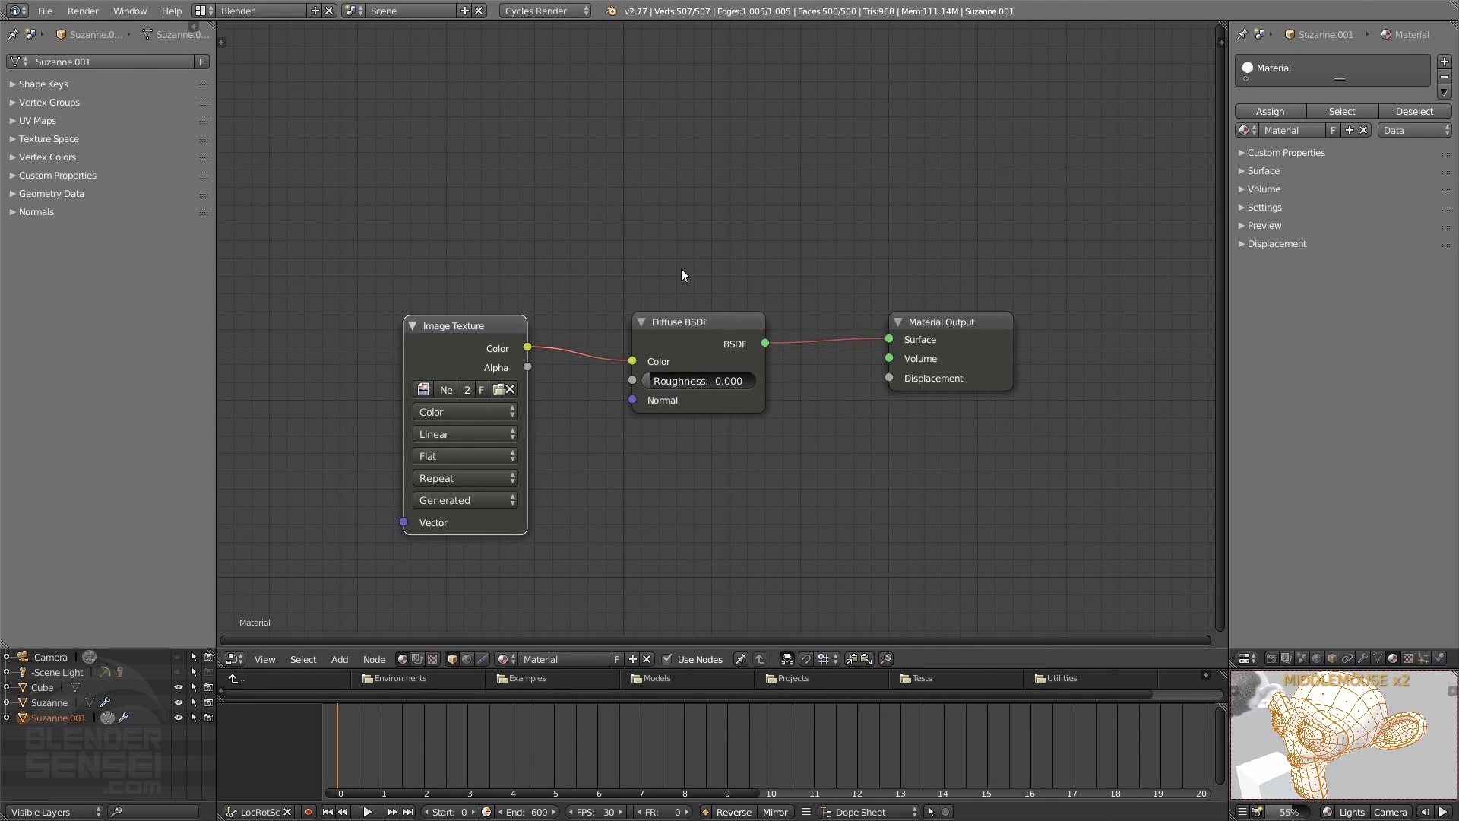
Step: Switch the main area to the UV/Image Editor, show both side panels, and set the editor to Paint mode
{"action": "left_click", "coordinate": [235, 659]}
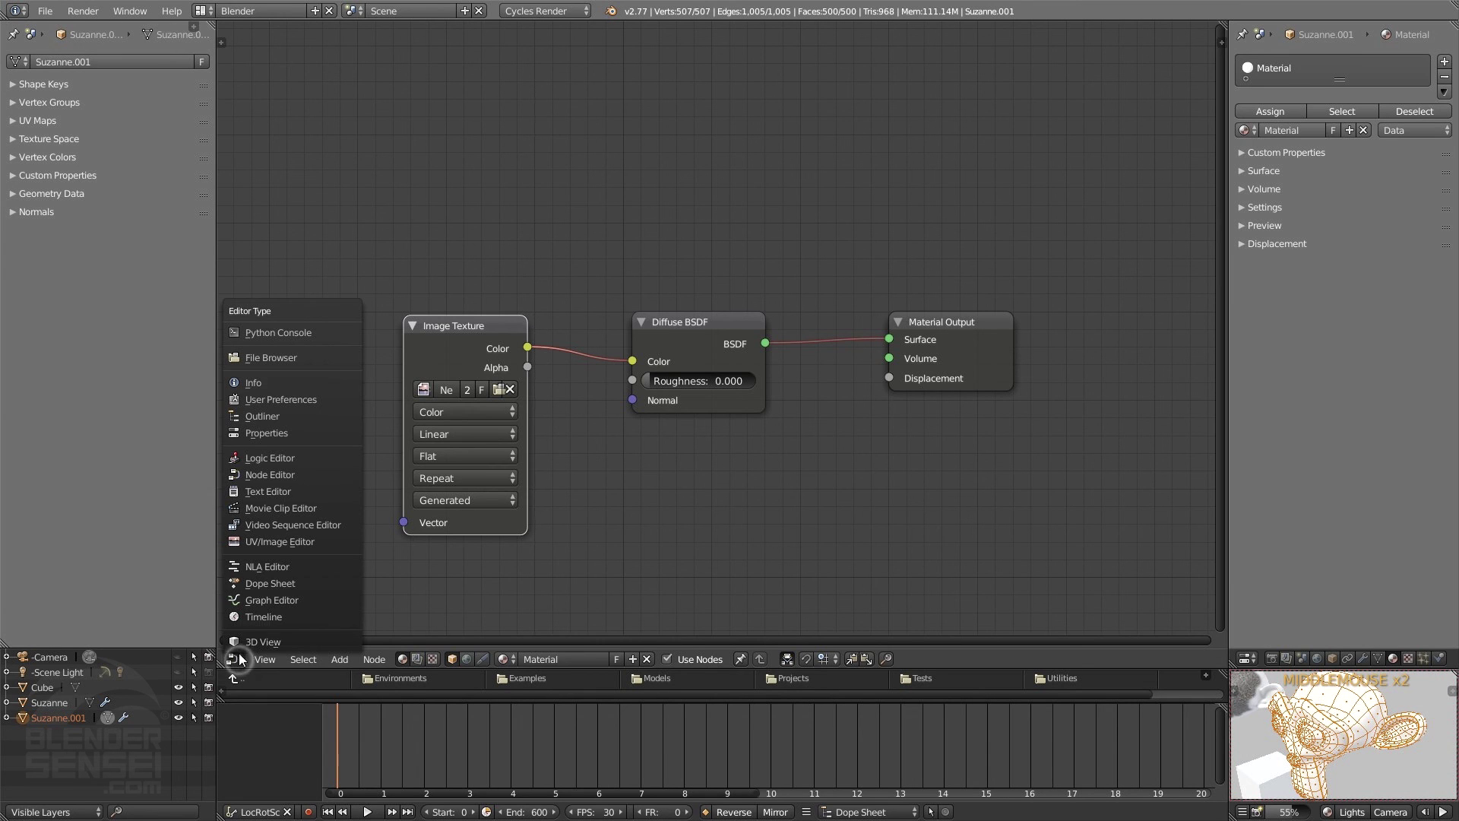
{"action": "left_click", "coordinate": [281, 541]}
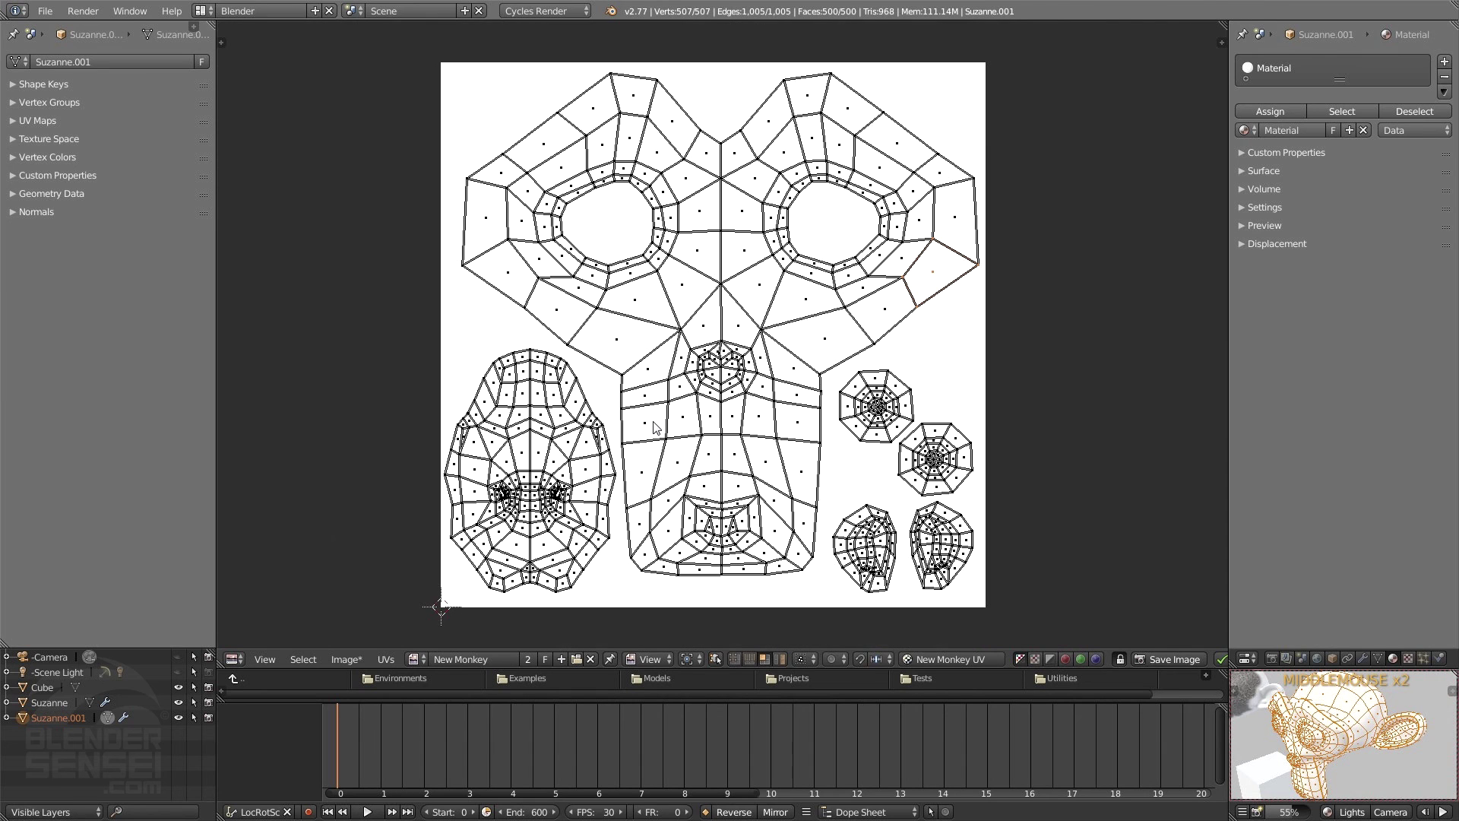
{"action": "key", "text": "t"}
{"action": "key", "text": "n"}
{"action": "scroll", "coordinate": [742, 467], "scroll_direction": "up", "scroll_amount": 1}
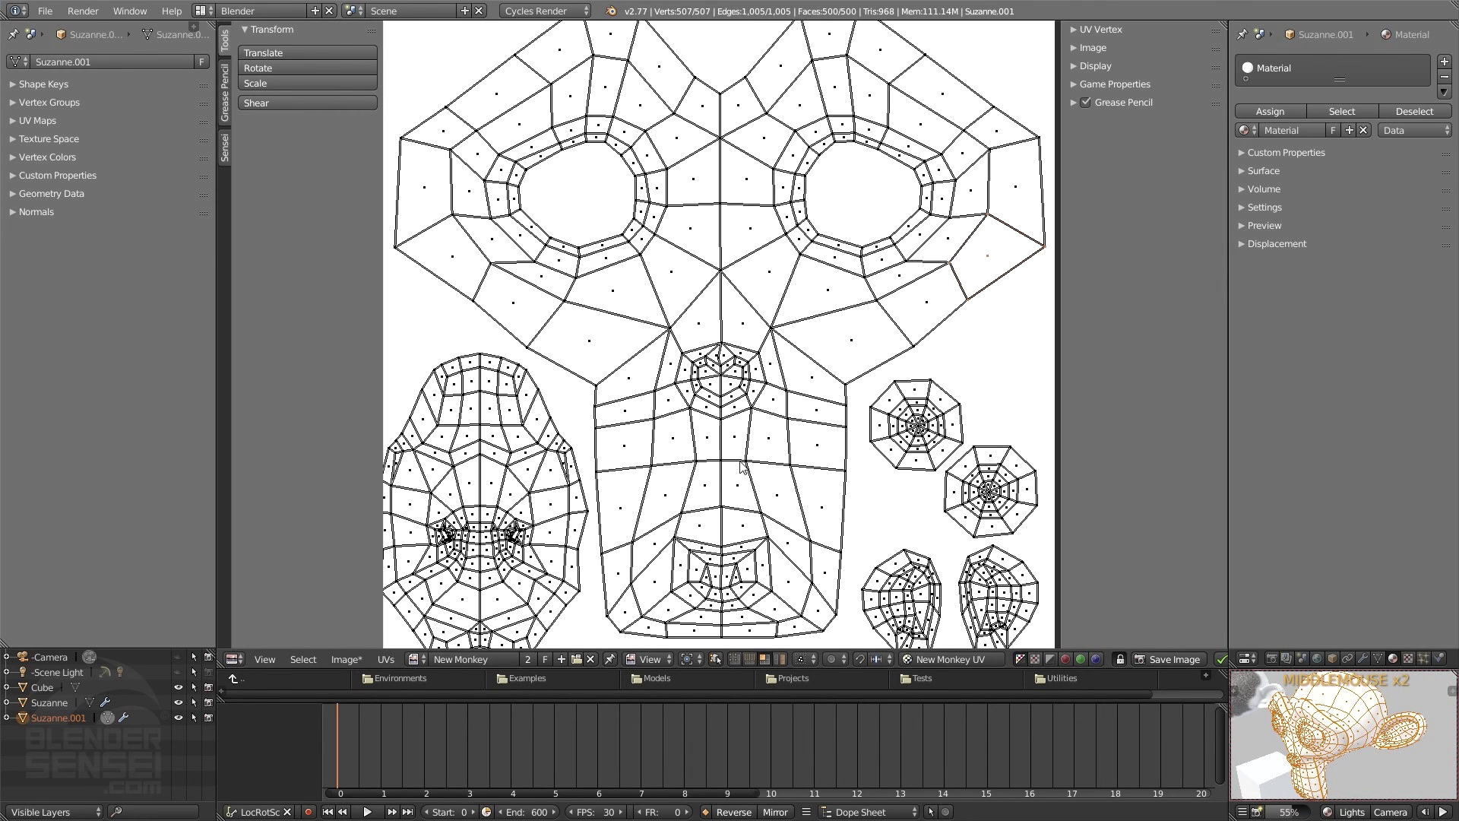
{"action": "scroll", "coordinate": [743, 467], "scroll_direction": "down", "scroll_amount": 1}
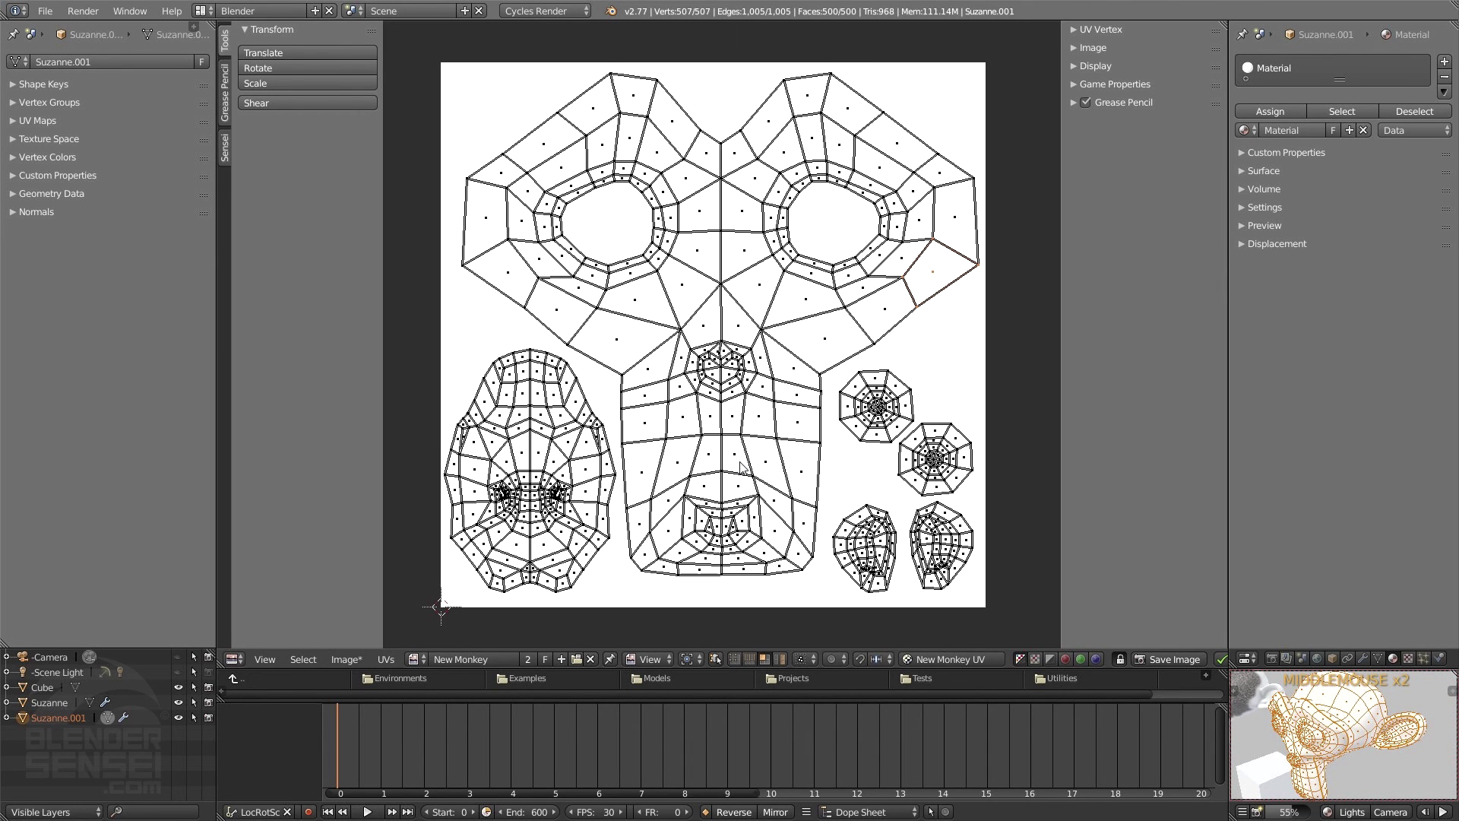
{"action": "left_click", "coordinate": [663, 659]}
{"action": "left_click", "coordinate": [664, 624]}
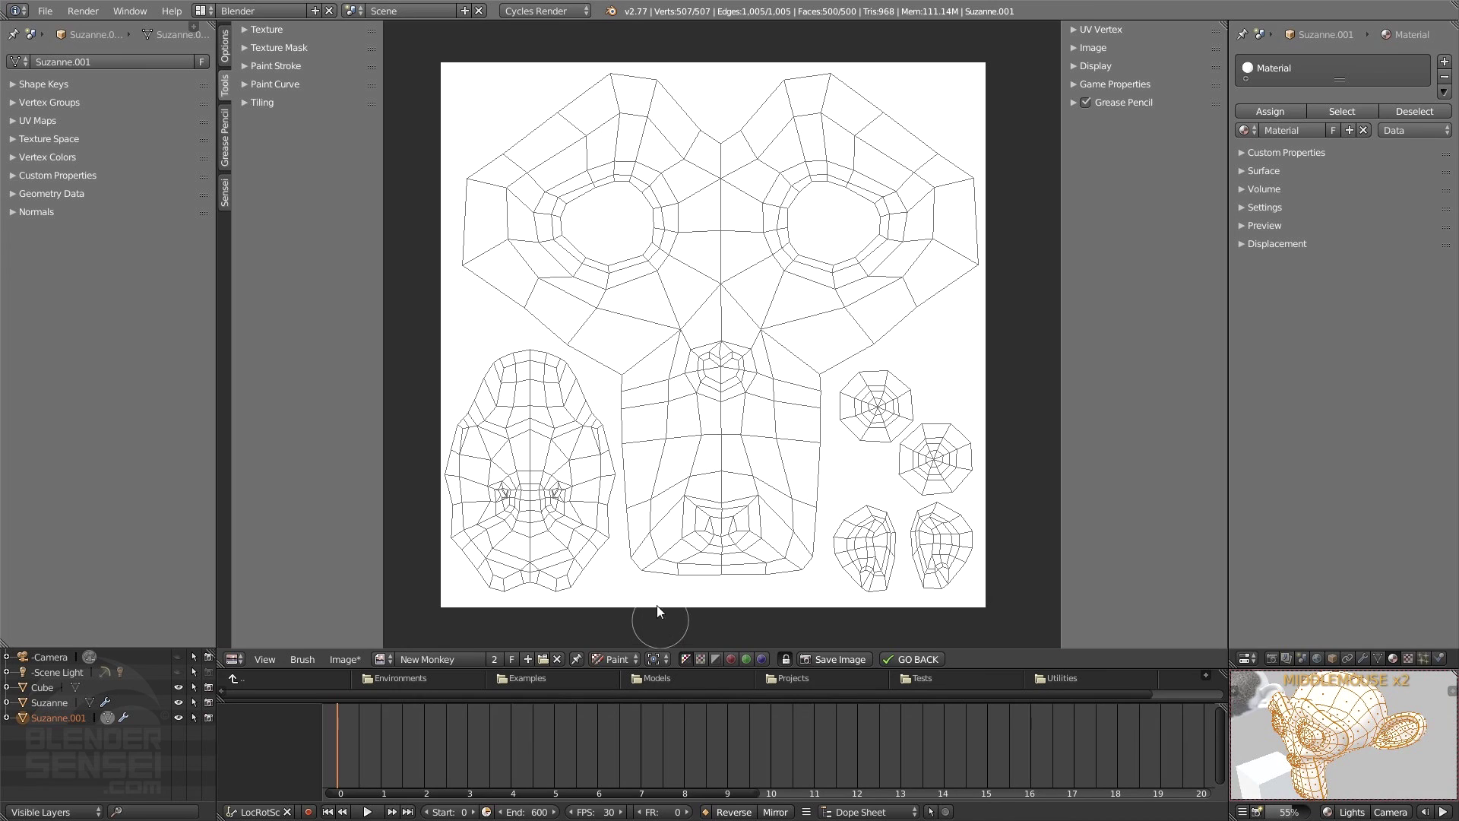
Step: Check the brush settings and the available image paint tools, and select the Carpet brush
{"action": "left_click", "coordinate": [225, 190]}
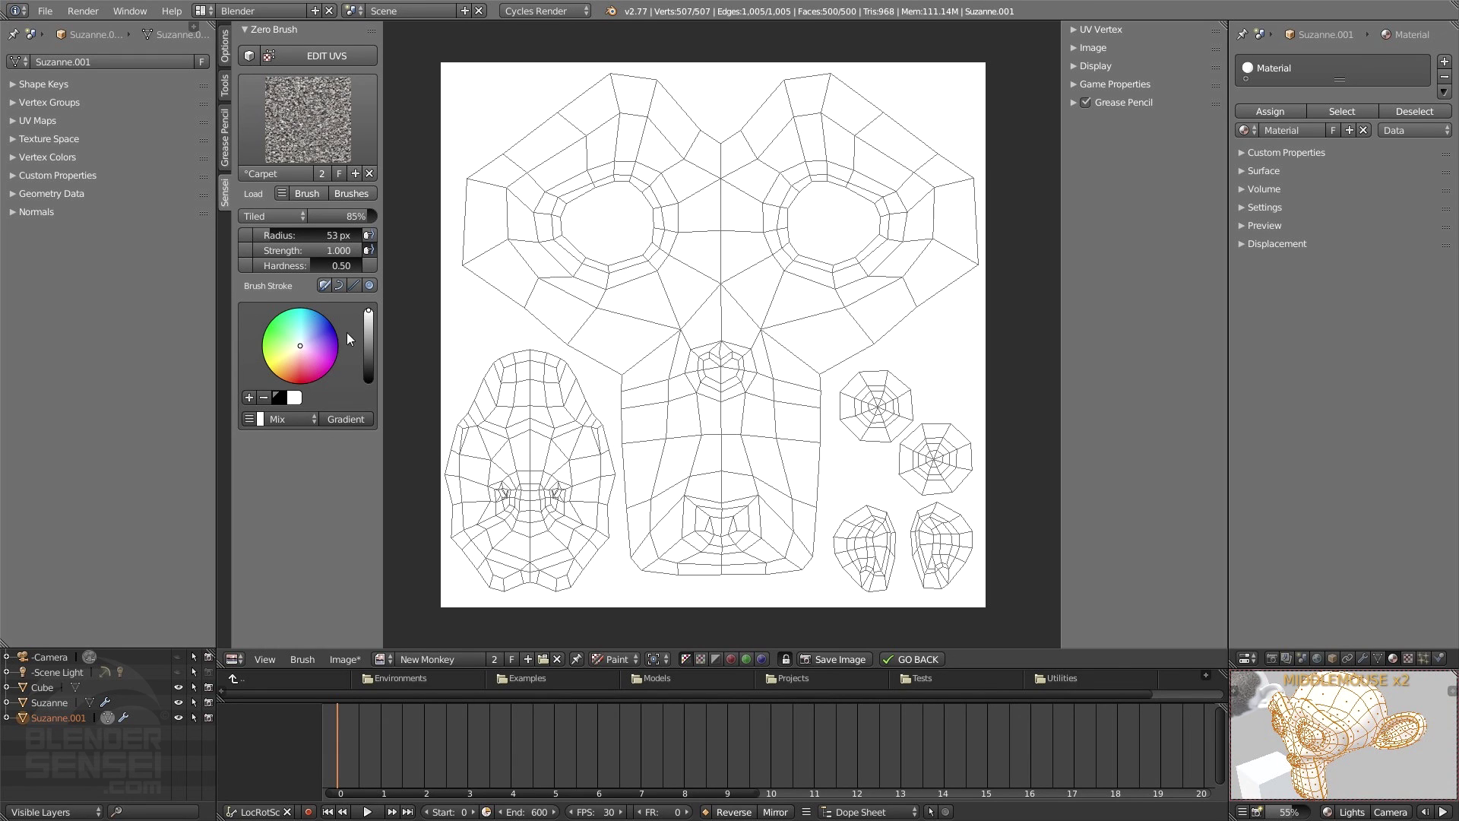
{"action": "left_click", "coordinate": [225, 84]}
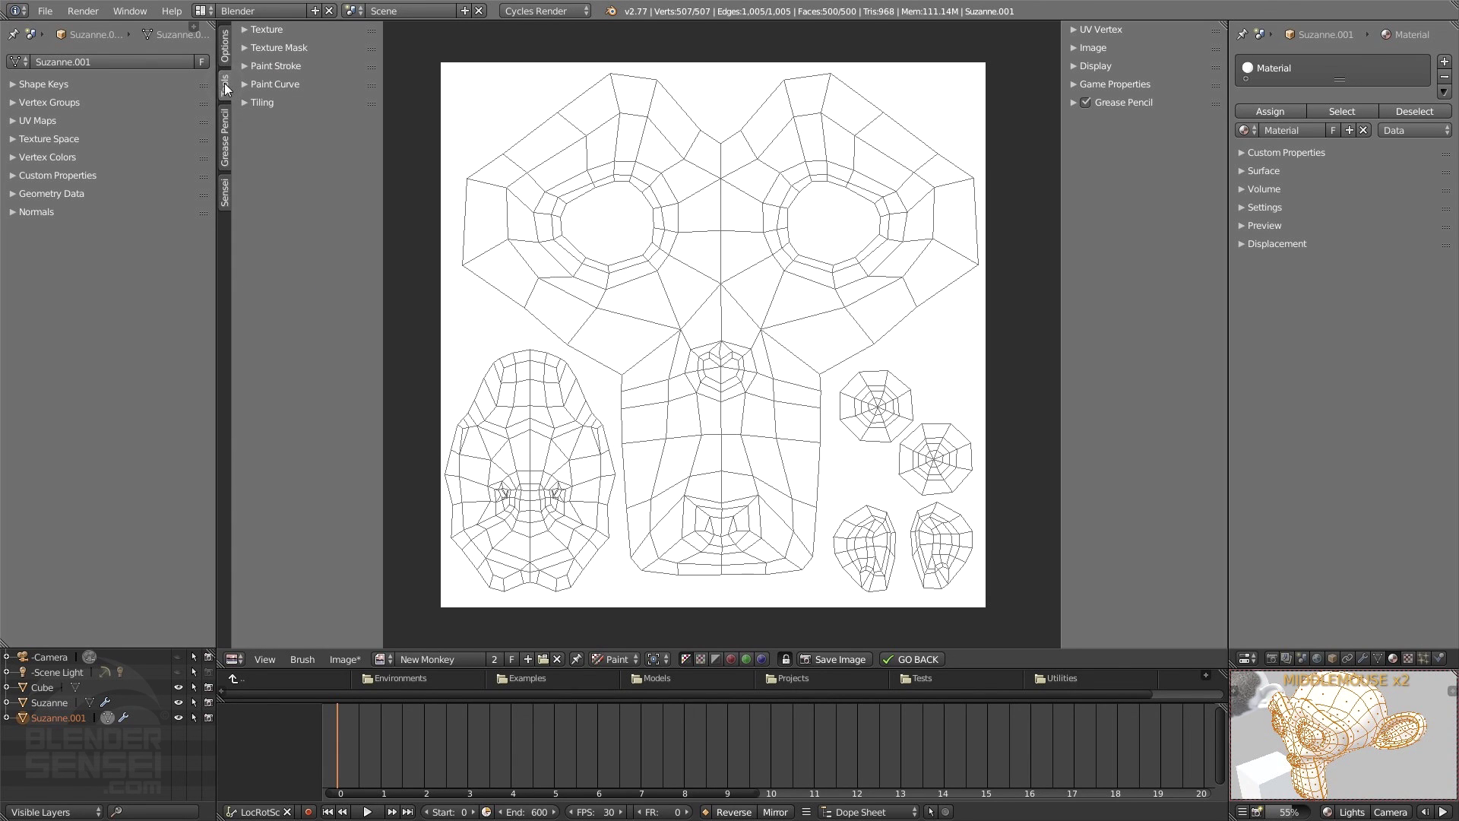
{"action": "key", "text": "ctrl+z"}
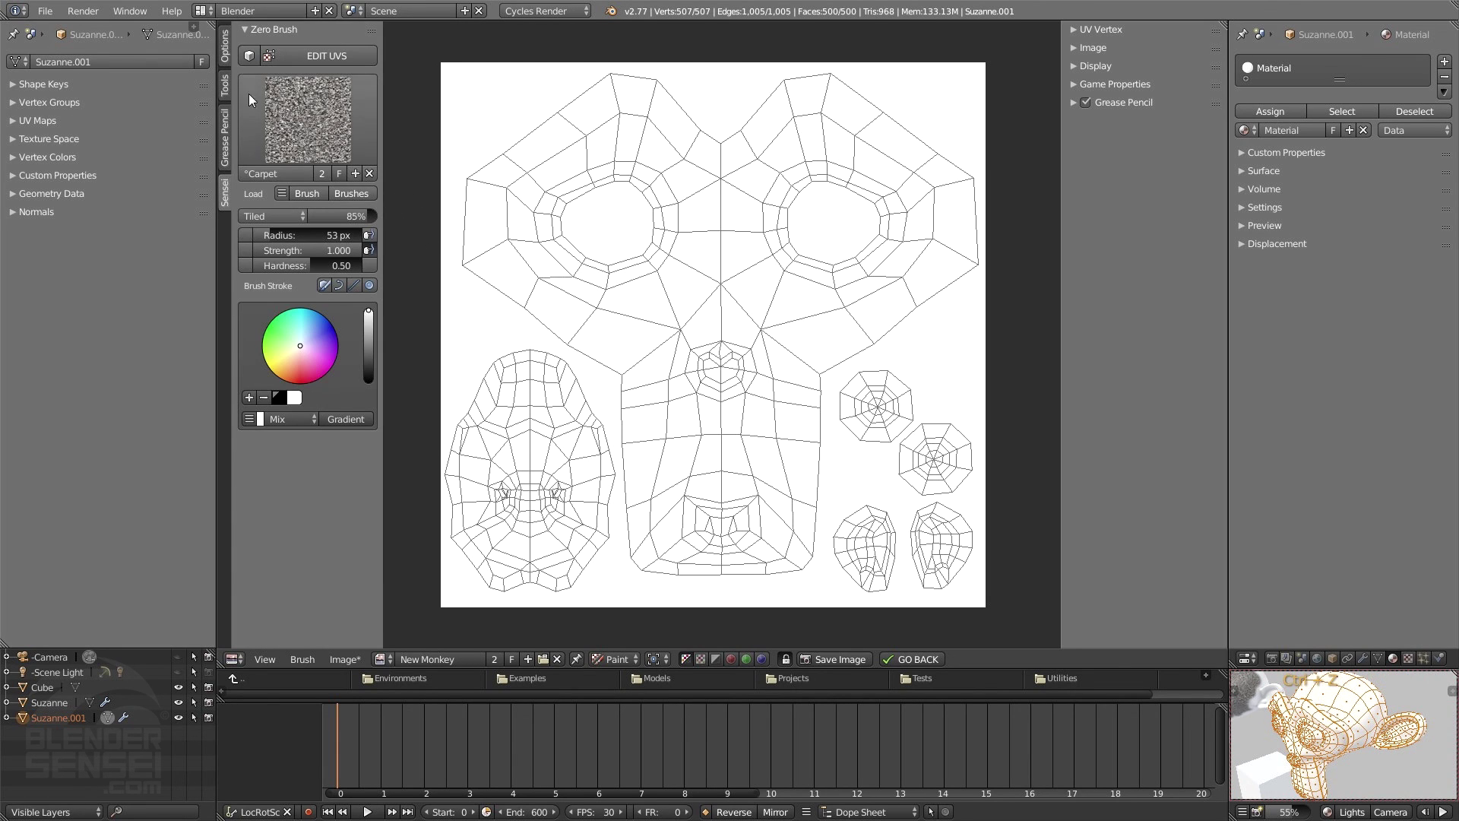
{"action": "left_click", "coordinate": [223, 45]}
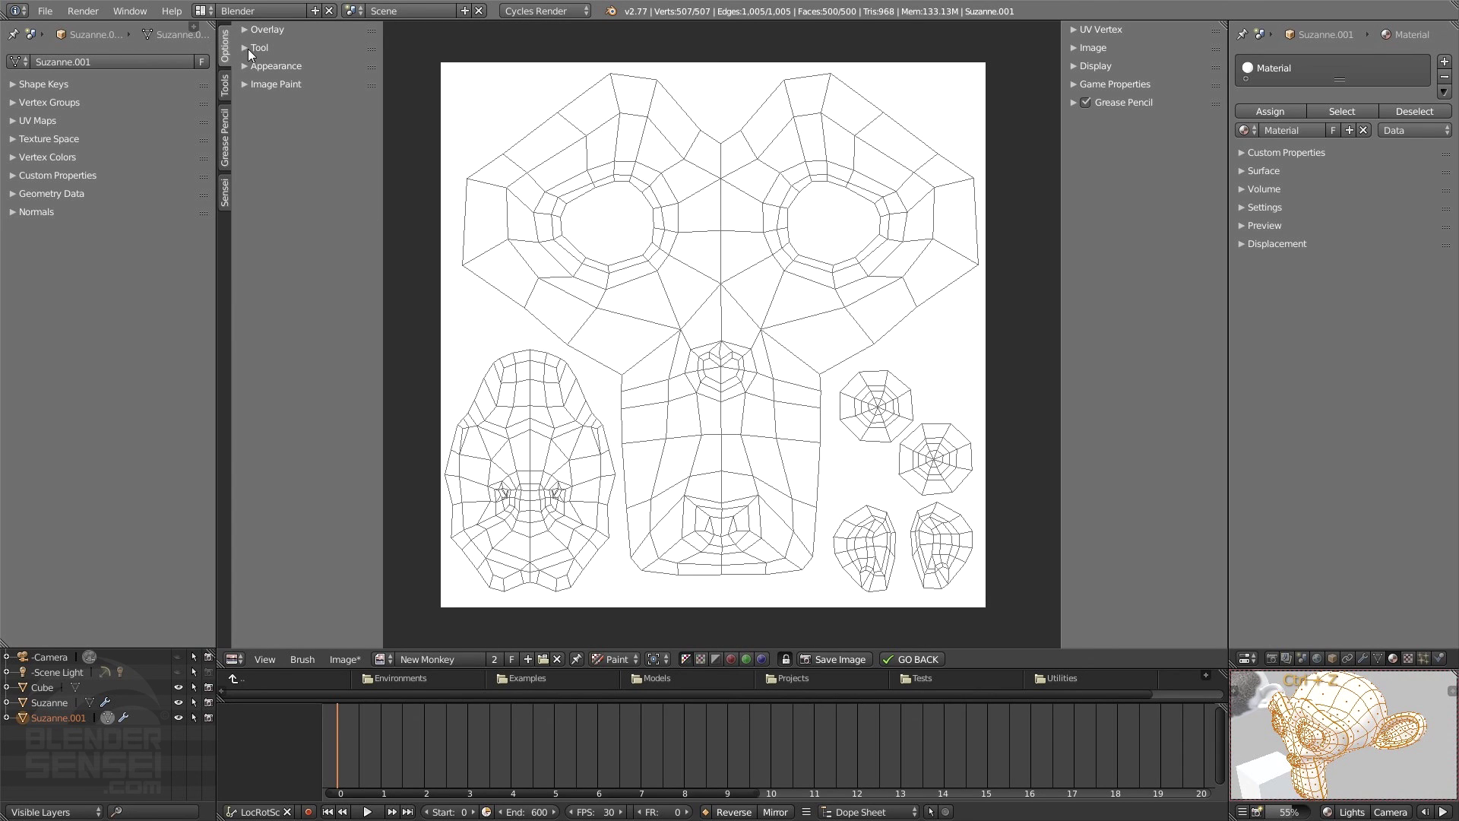
{"action": "left_click", "coordinate": [249, 48]}
{"action": "left_click", "coordinate": [280, 70]}
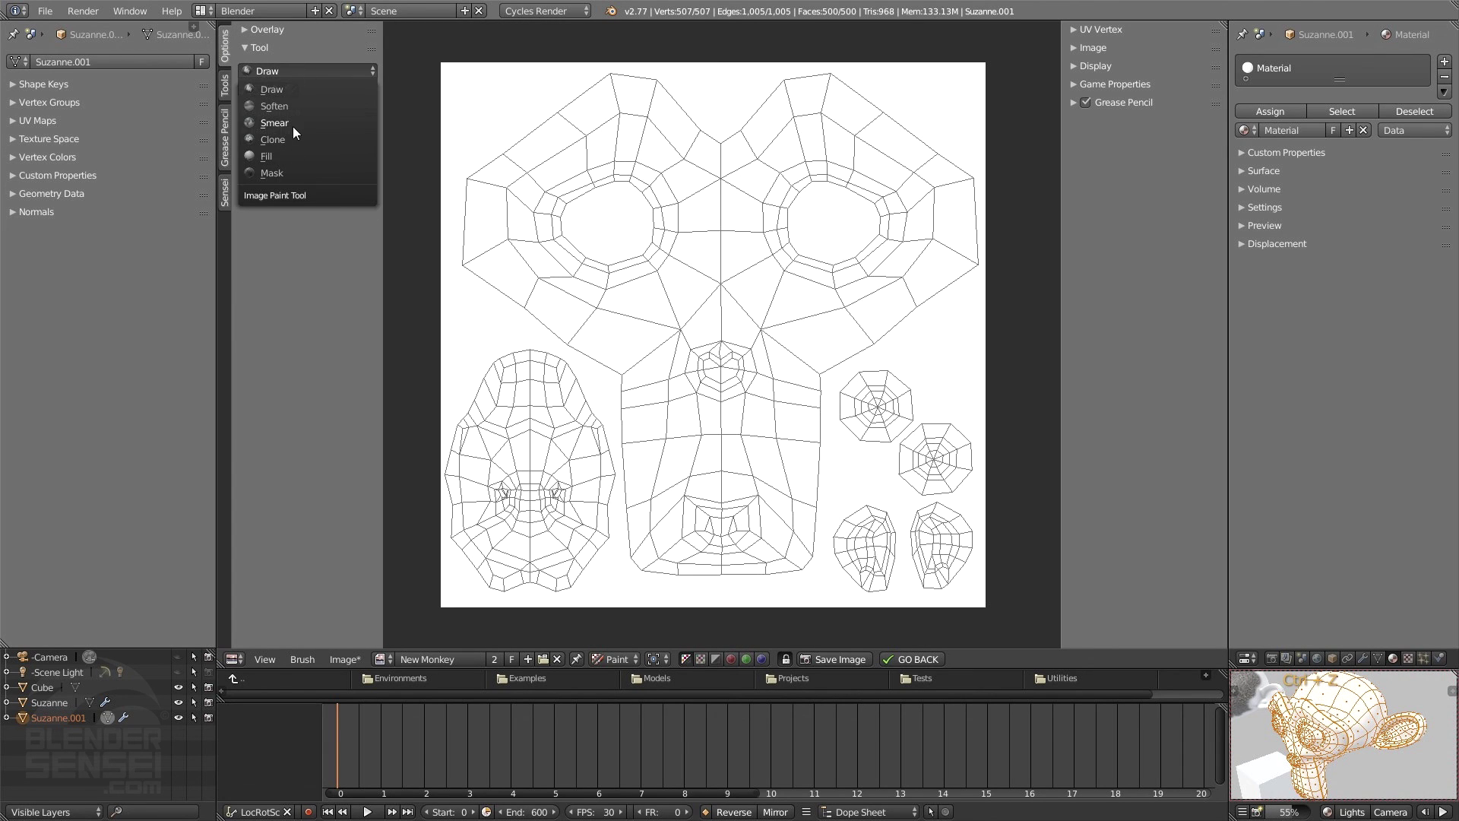
{"action": "right_click", "coordinate": [722, 298]}
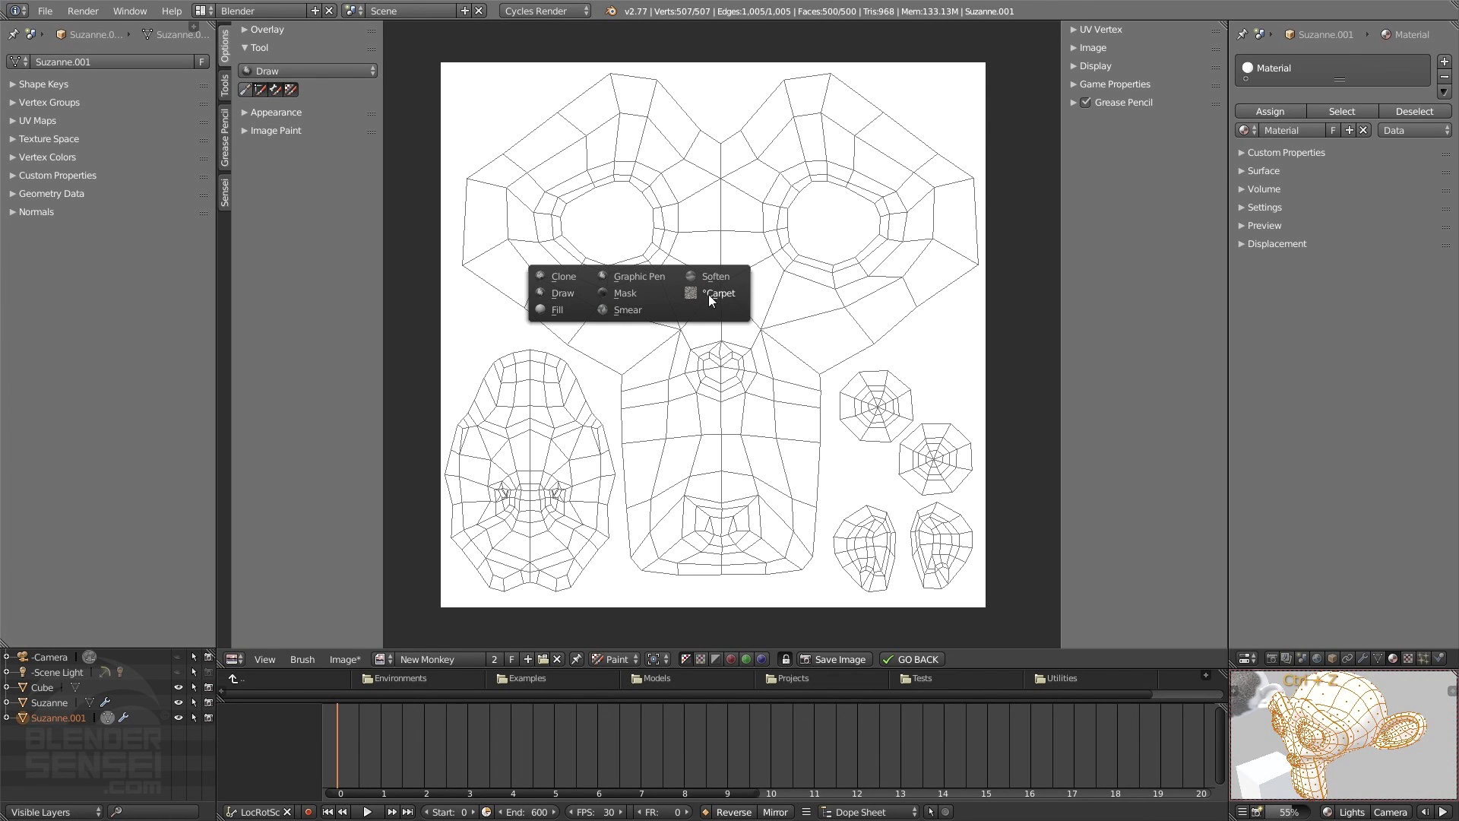
{"action": "left_click", "coordinate": [726, 299]}
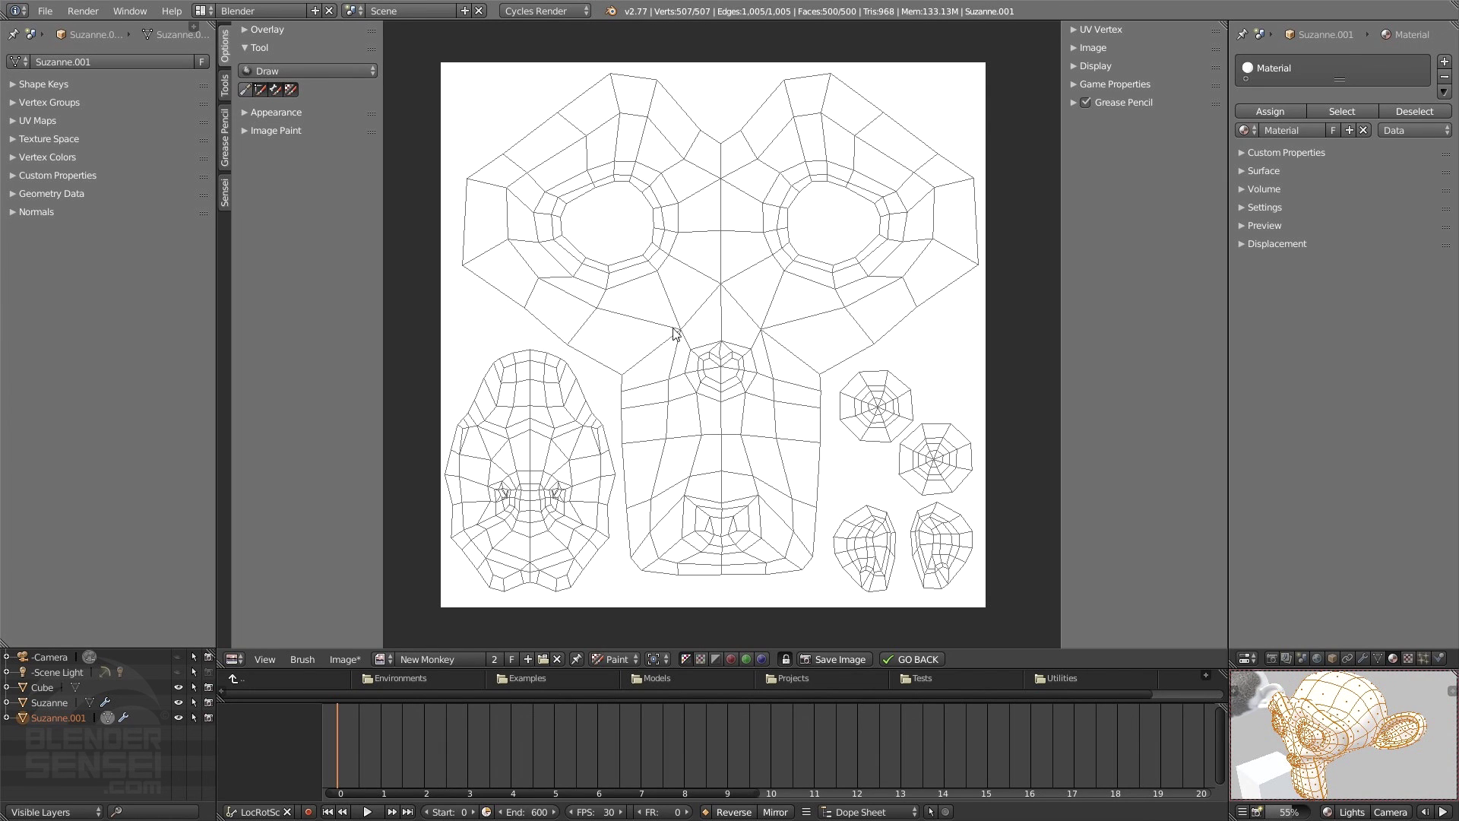
Step: Paint carpet-textured strokes down and across the lower part of the large central UV island
{"action": "mouse_move", "coordinate": [563, 320]}
{"action": "left_mouse_down"}
{"action": "mouse_move", "coordinate": [623, 334]}
{"action": "mouse_move", "coordinate": [642, 365]}
{"action": "mouse_move", "coordinate": [649, 554]}
{"action": "mouse_move", "coordinate": [693, 576]}
{"action": "left_mouse_up"}
{"action": "mouse_move", "coordinate": [1292, 728]}
{"action": "middle_mouse_down"}
{"action": "mouse_move", "coordinate": [1387, 733]}
{"action": "mouse_move", "coordinate": [1324, 744]}
{"action": "mouse_move", "coordinate": [1353, 738]}
{"action": "middle_mouse_up"}
{"action": "scroll", "coordinate": [1331, 734], "scroll_direction": "up", "scroll_amount": 2}
{"action": "middle_click_drag", "start_coordinate": [1346, 748], "coordinate": [1309, 762], "text": "shift"}
{"action": "mouse_move", "coordinate": [685, 443]}
{"action": "left_mouse_down"}
{"action": "mouse_move", "coordinate": [802, 490]}
{"action": "mouse_move", "coordinate": [802, 382]}
{"action": "mouse_move", "coordinate": [874, 323]}
{"action": "left_mouse_up"}
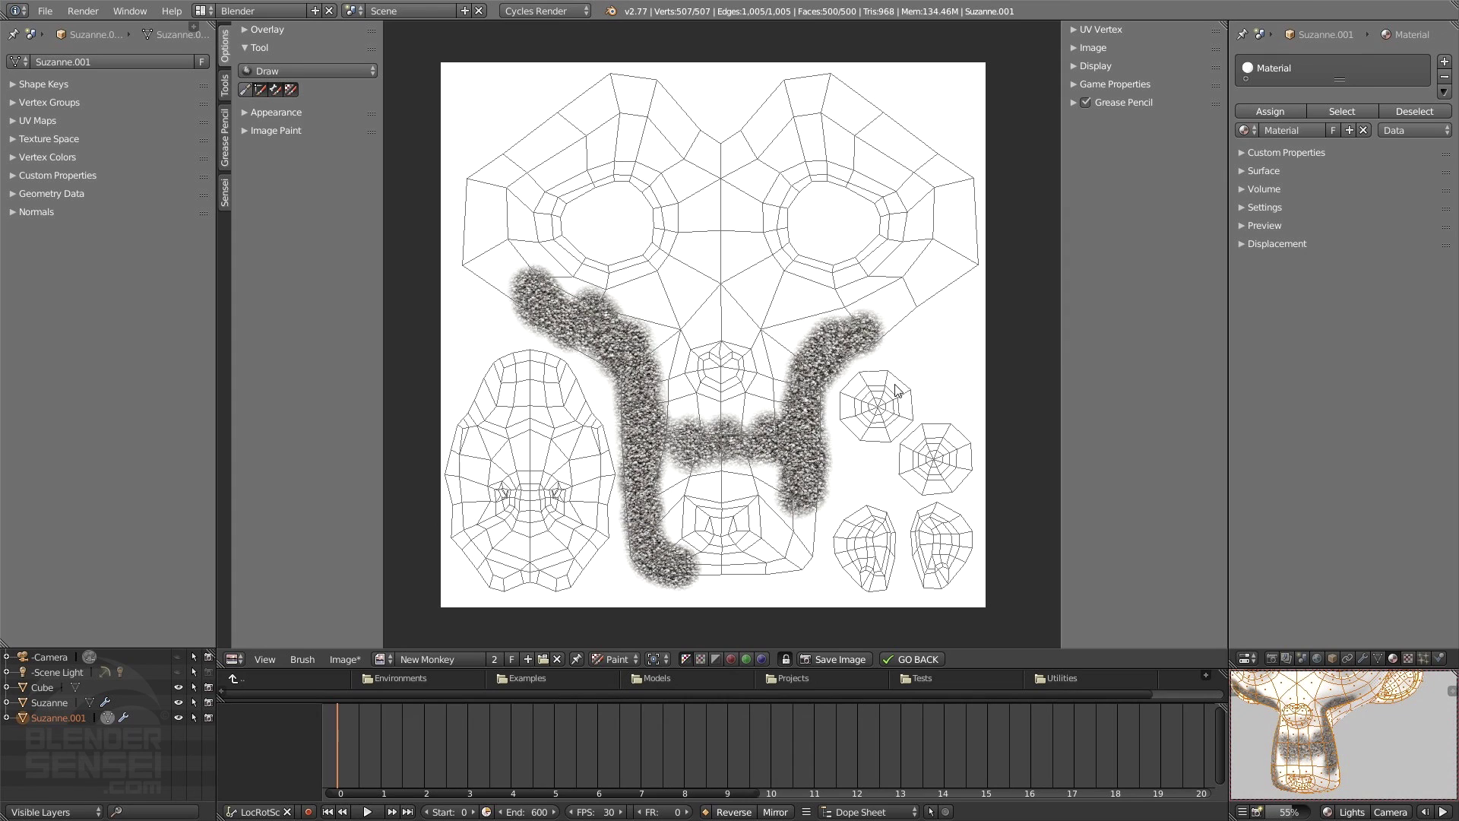
Step: Select the Draw brush and paint orange strokes across the upper part of the large UV island
{"action": "key", "text": "space"}
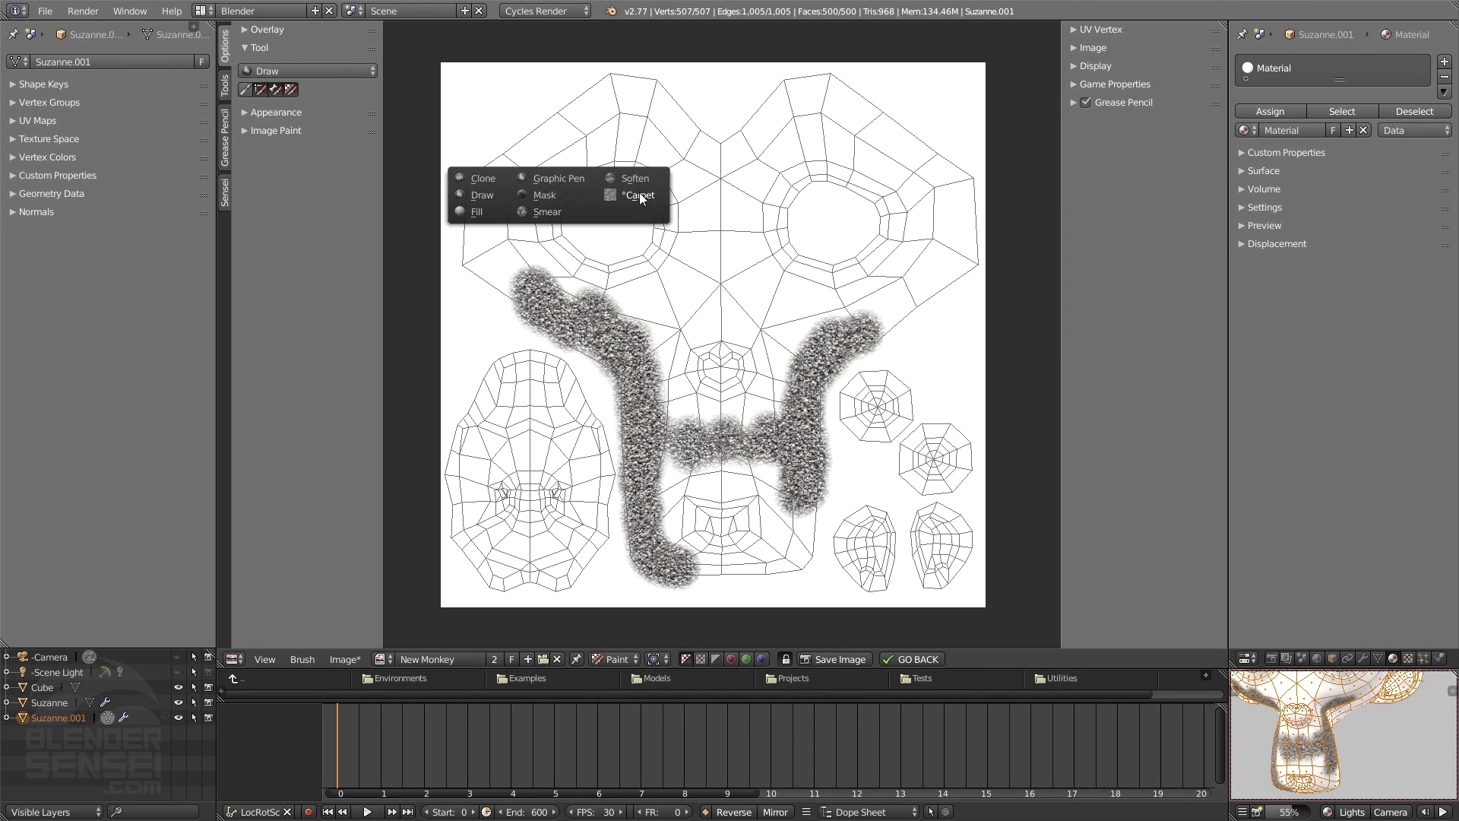
{"action": "left_click", "coordinate": [484, 194]}
{"action": "mouse_move", "coordinate": [518, 278]}
{"action": "left_mouse_down"}
{"action": "mouse_move", "coordinate": [498, 199]}
{"action": "mouse_move", "coordinate": [511, 176]}
{"action": "left_mouse_up"}
{"action": "mouse_move", "coordinate": [596, 110]}
{"action": "left_mouse_down"}
{"action": "mouse_move", "coordinate": [719, 124]}
{"action": "mouse_move", "coordinate": [745, 135]}
{"action": "mouse_move", "coordinate": [740, 151]}
{"action": "left_mouse_up"}
{"action": "left_click_drag", "start_coordinate": [834, 134], "coordinate": [849, 131]}
{"action": "left_click_drag", "start_coordinate": [535, 177], "coordinate": [658, 152]}
{"action": "left_click_drag", "start_coordinate": [729, 202], "coordinate": [746, 283]}
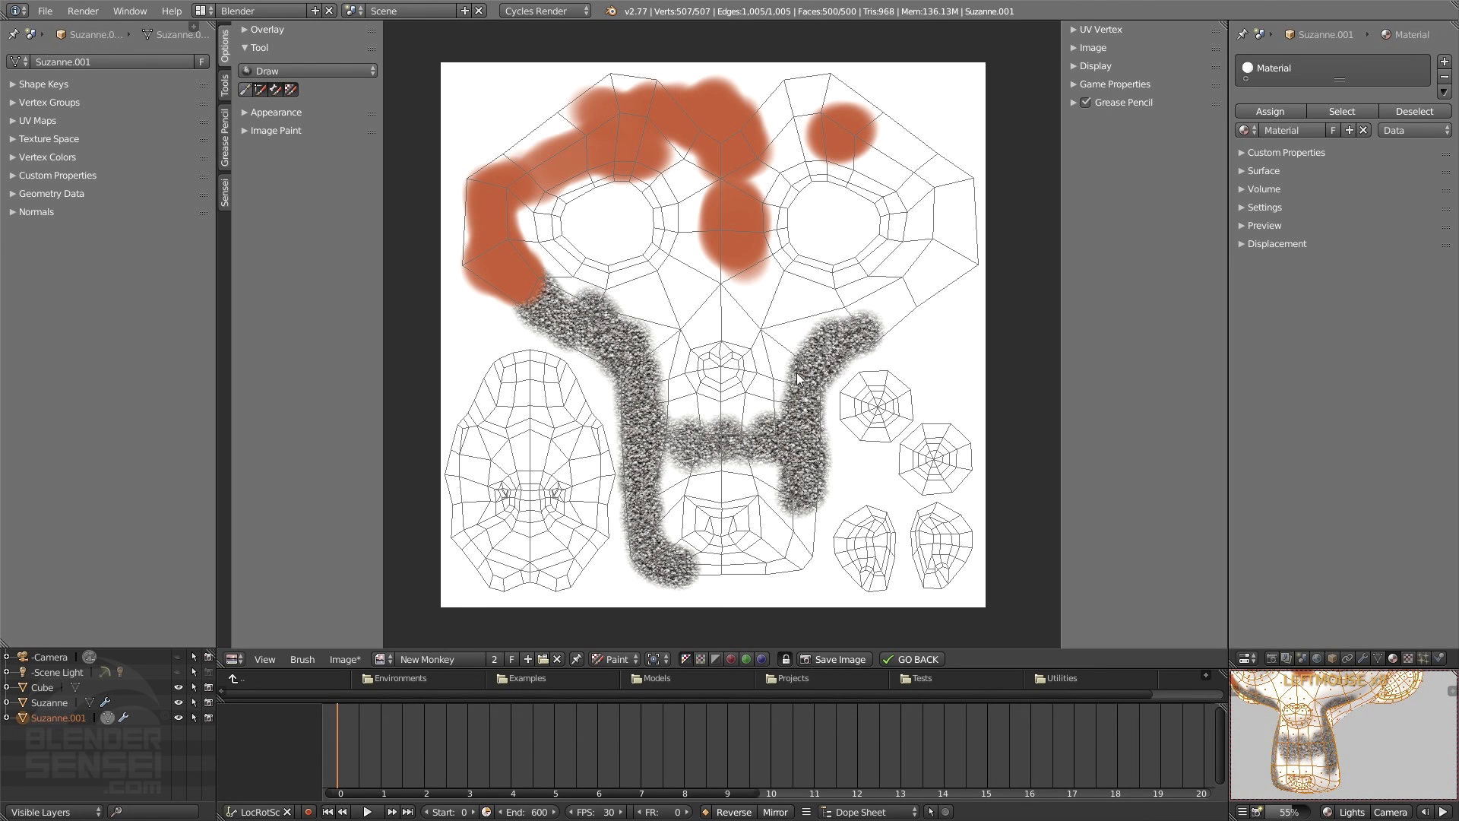
{"action": "middle_click_drag", "start_coordinate": [1331, 731], "coordinate": [1308, 770], "text": "shift"}
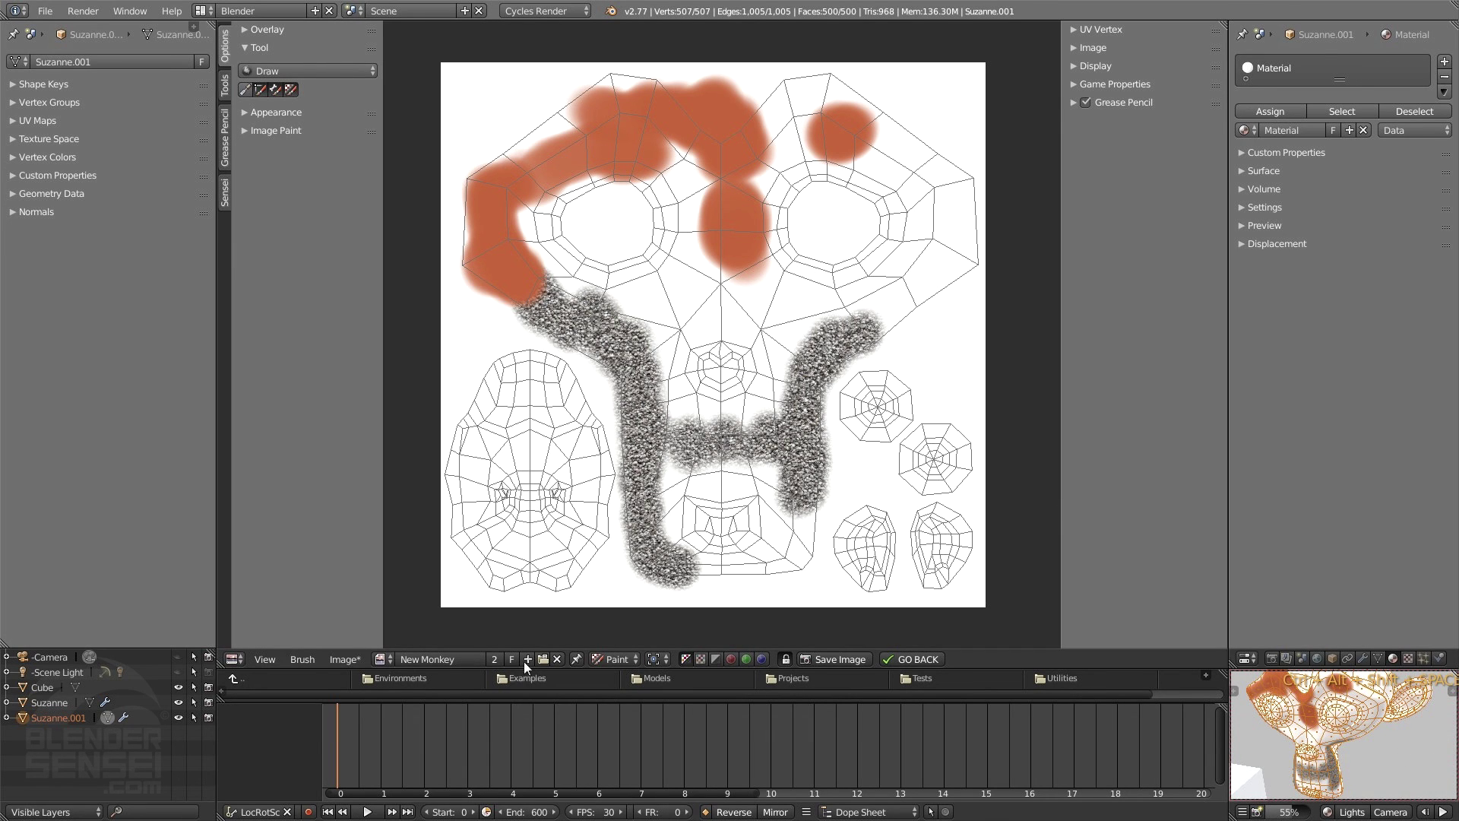
{"action": "left_click", "coordinate": [359, 659]}
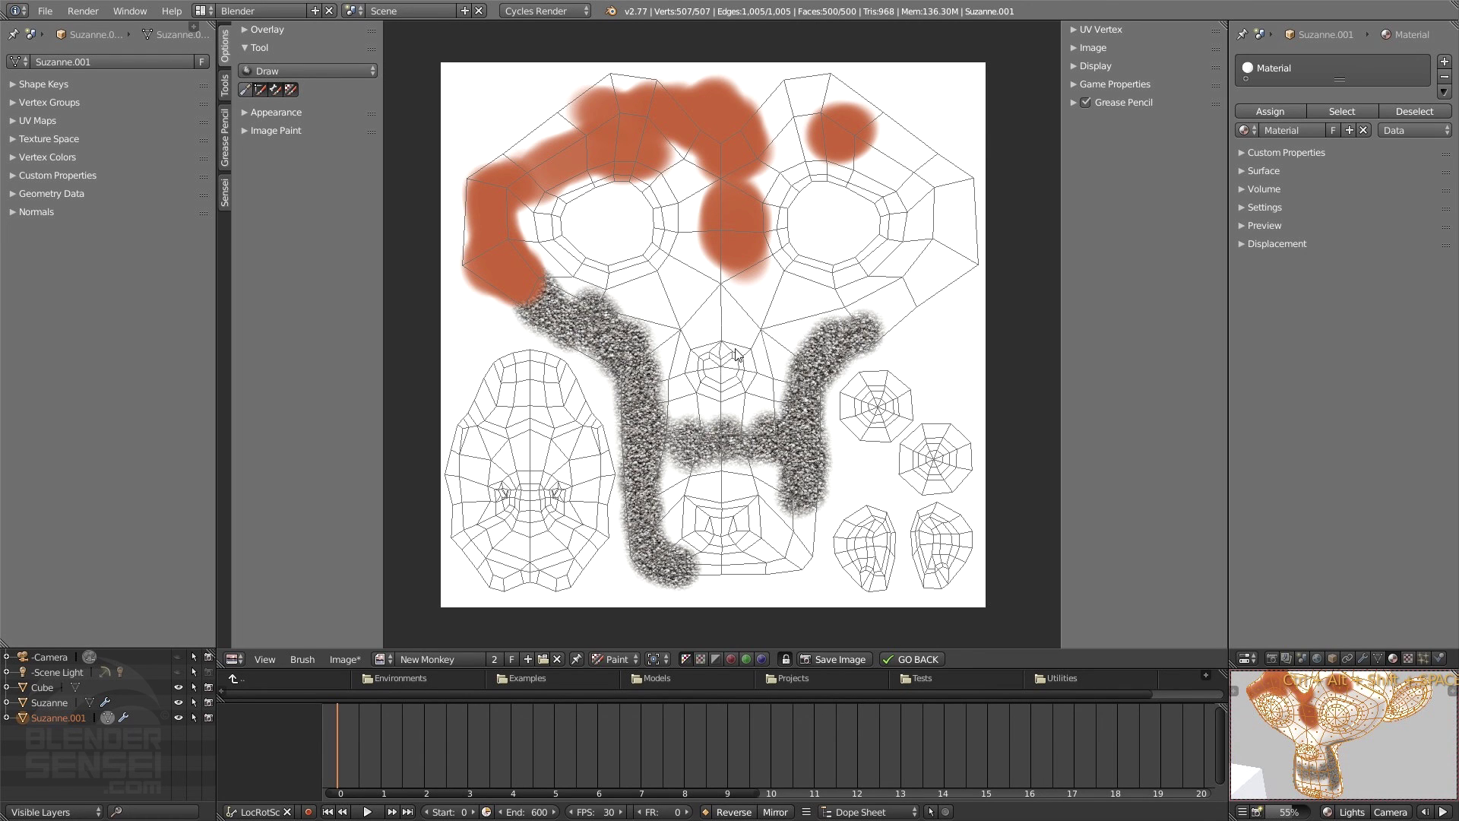
{"action": "left_click", "coordinate": [55, 14]}
{"action": "key", "text": "ctrl+z"}
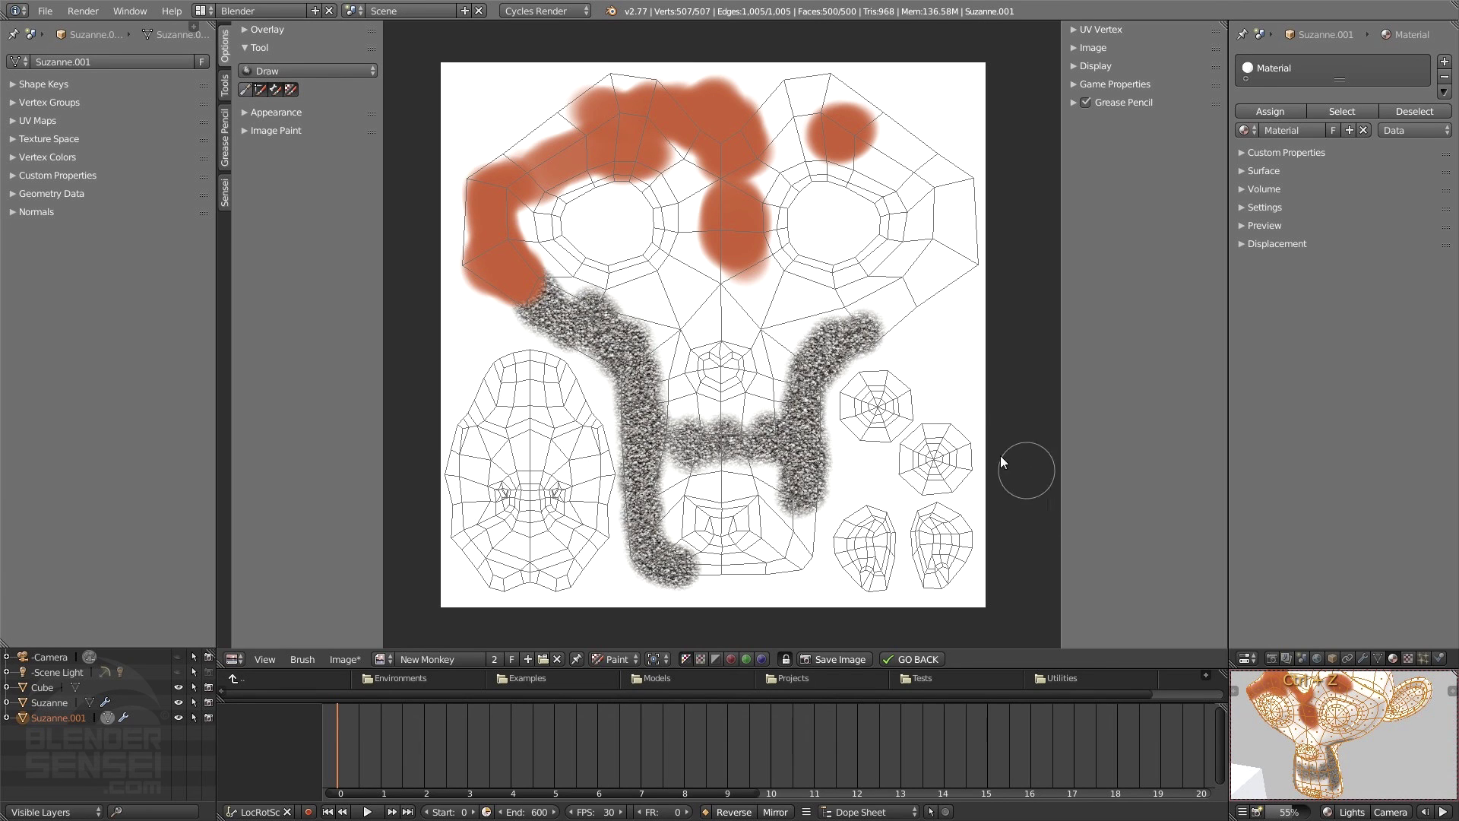
Step: Save the painted image to the Desktop as New Monkey.png
{"action": "left_click", "coordinate": [343, 660]}
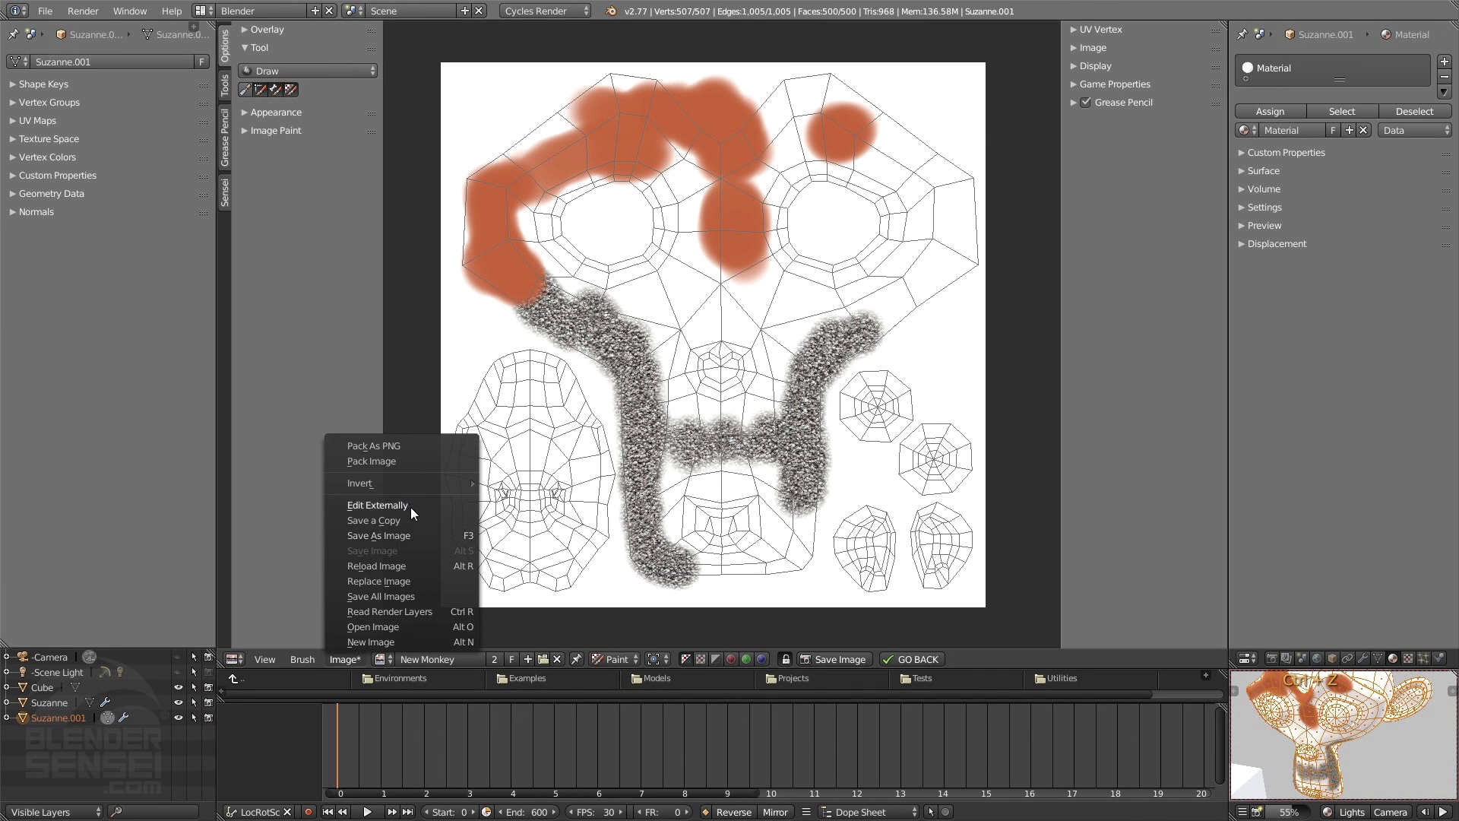
{"action": "left_click", "coordinate": [399, 536]}
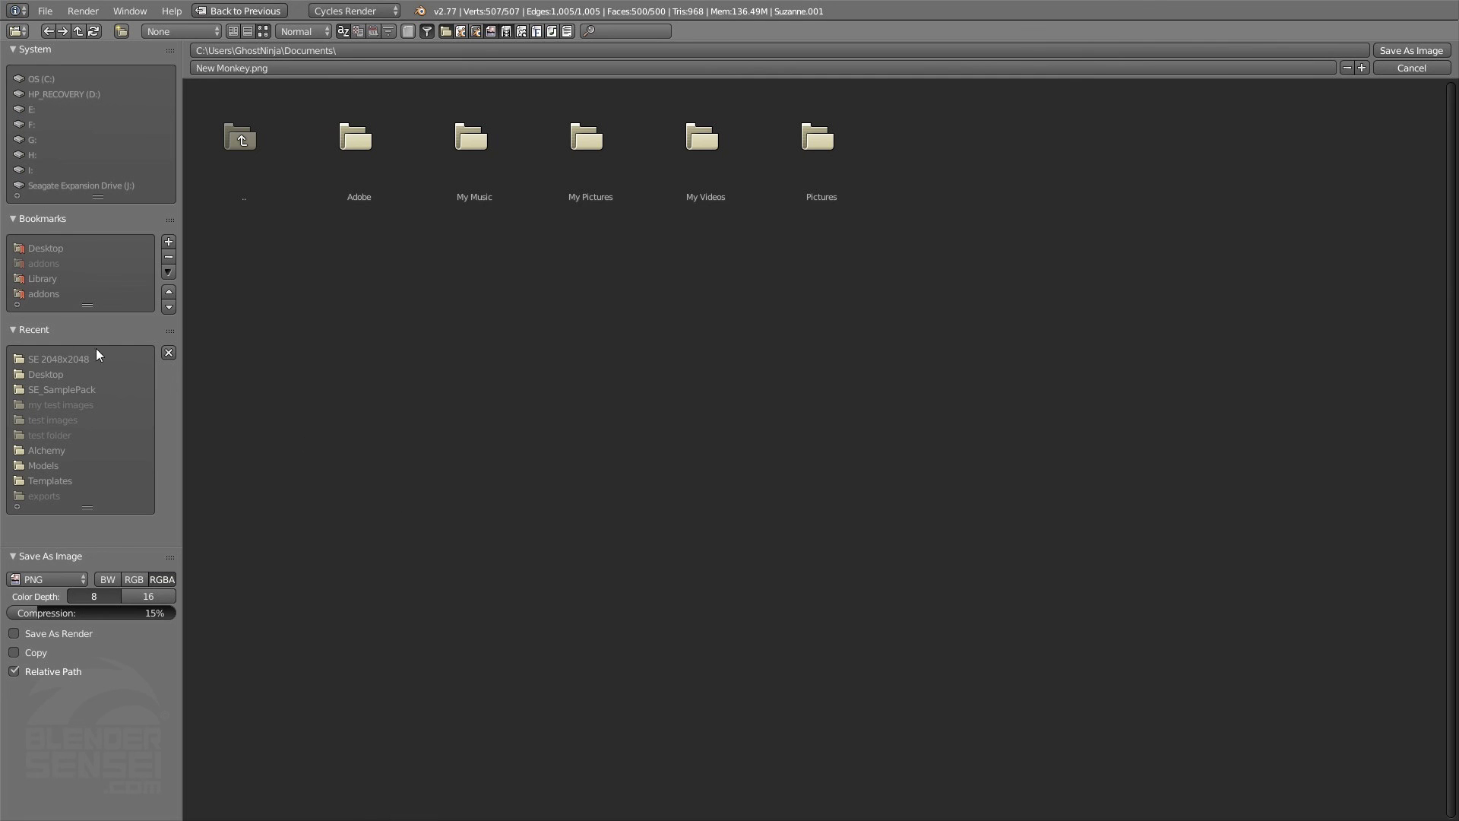
{"action": "left_click", "coordinate": [47, 252]}
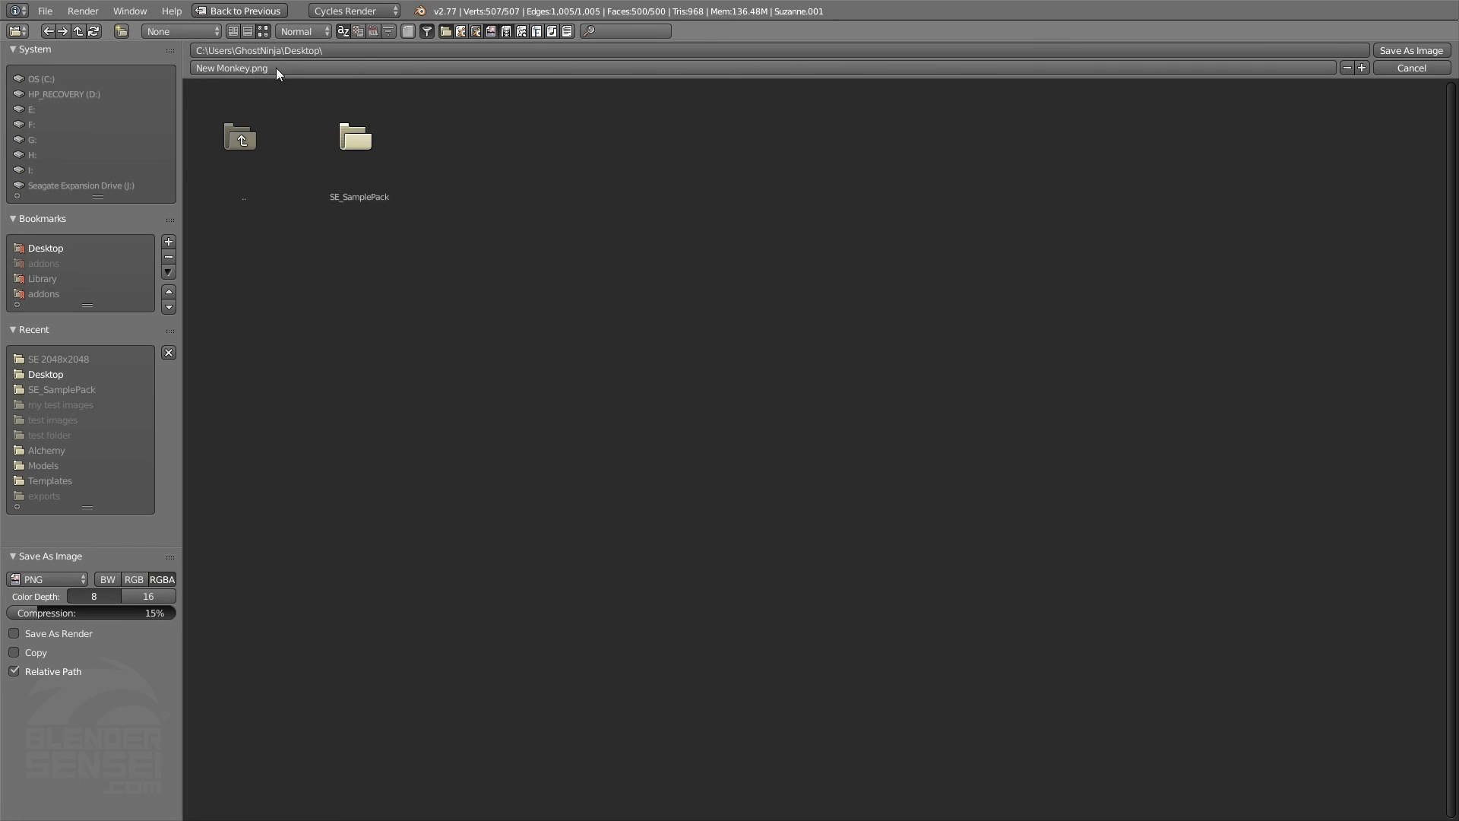
{"action": "left_click", "coordinate": [1430, 51]}
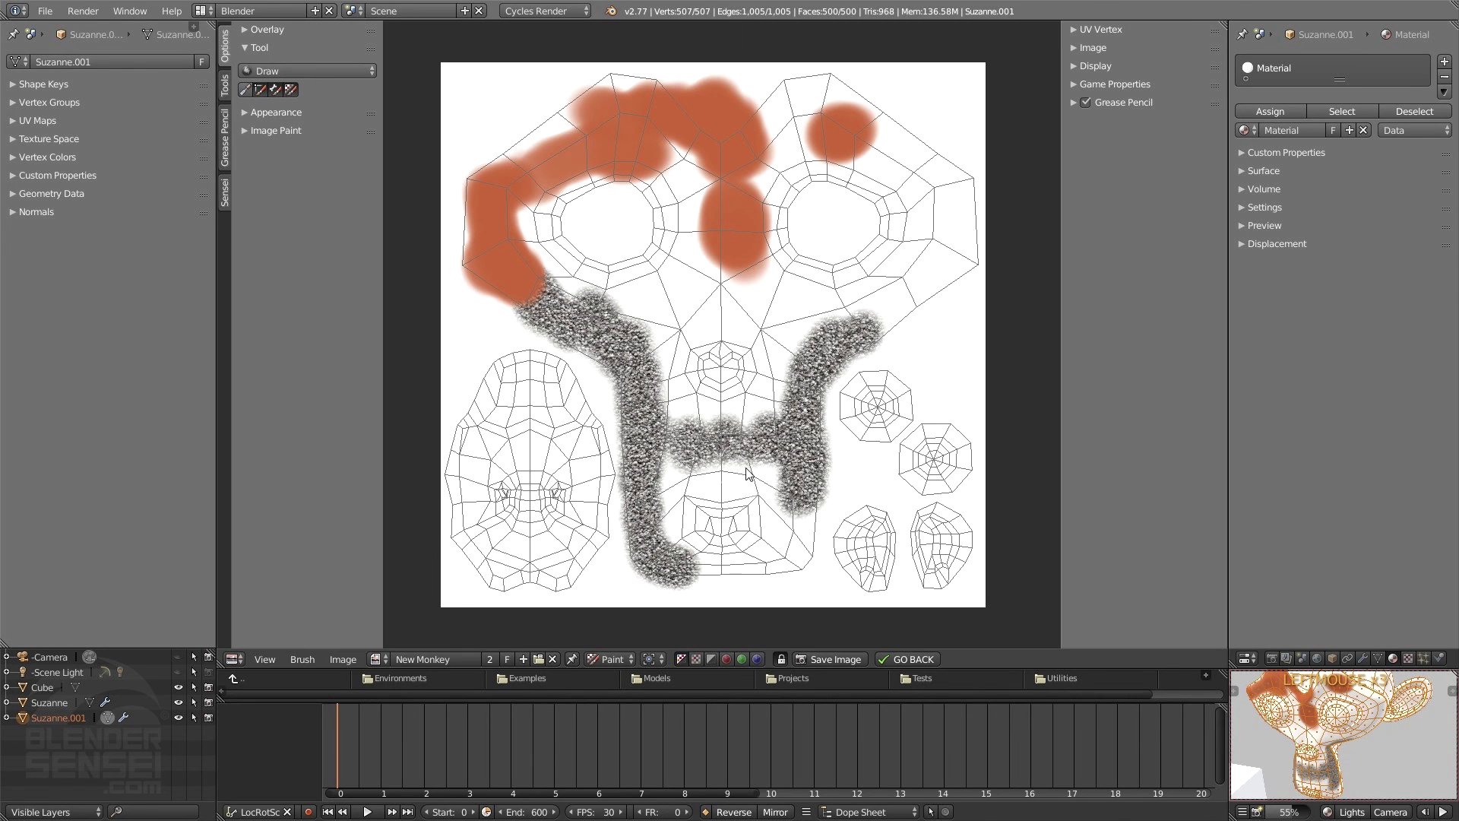
Step: Save the Blender file to the Desktop under the name New Monkey
{"action": "left_click", "coordinate": [62, 15]}
{"action": "left_click", "coordinate": [45, 11]}
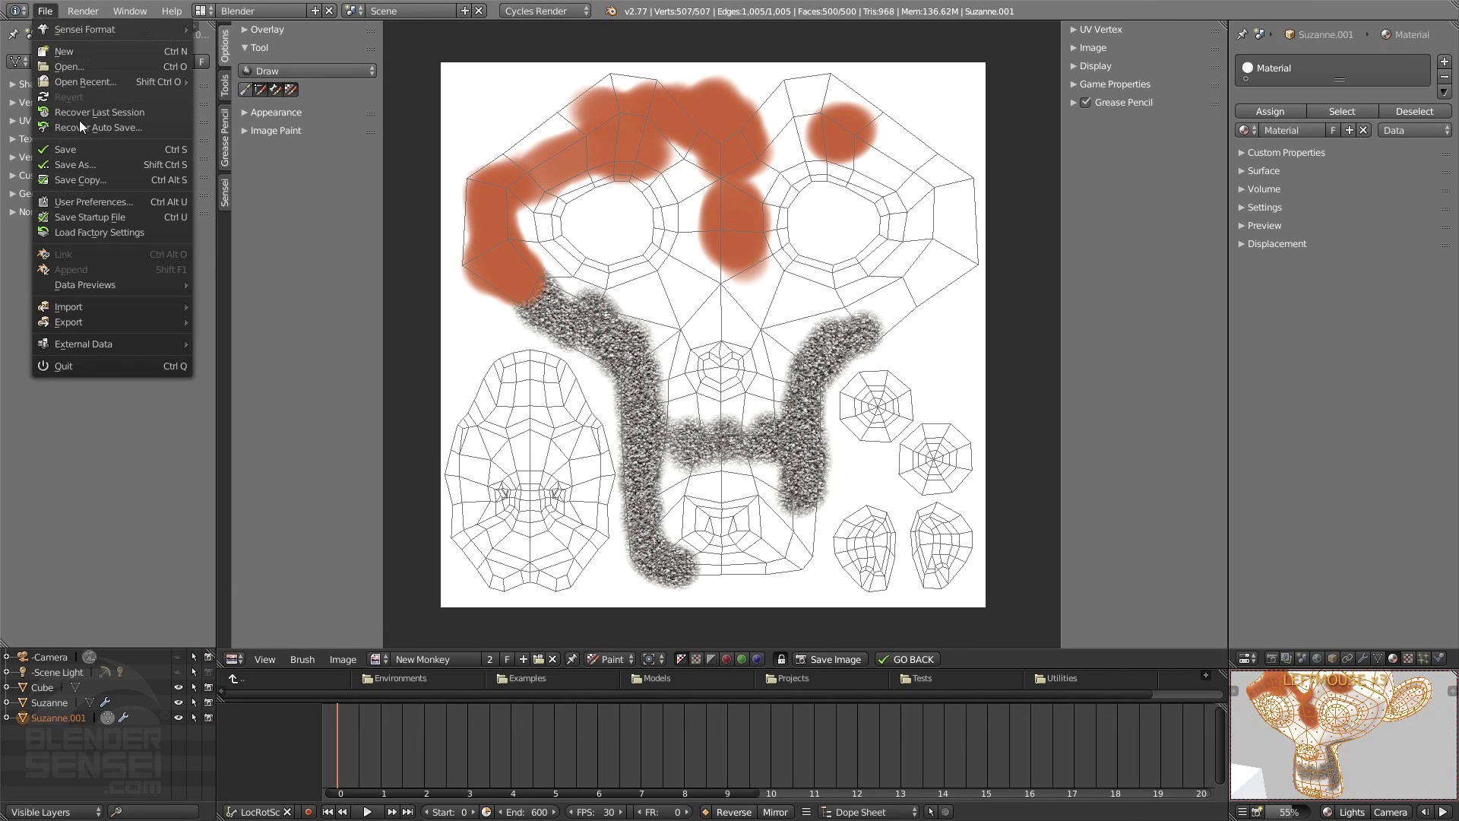
{"action": "left_click", "coordinate": [79, 165]}
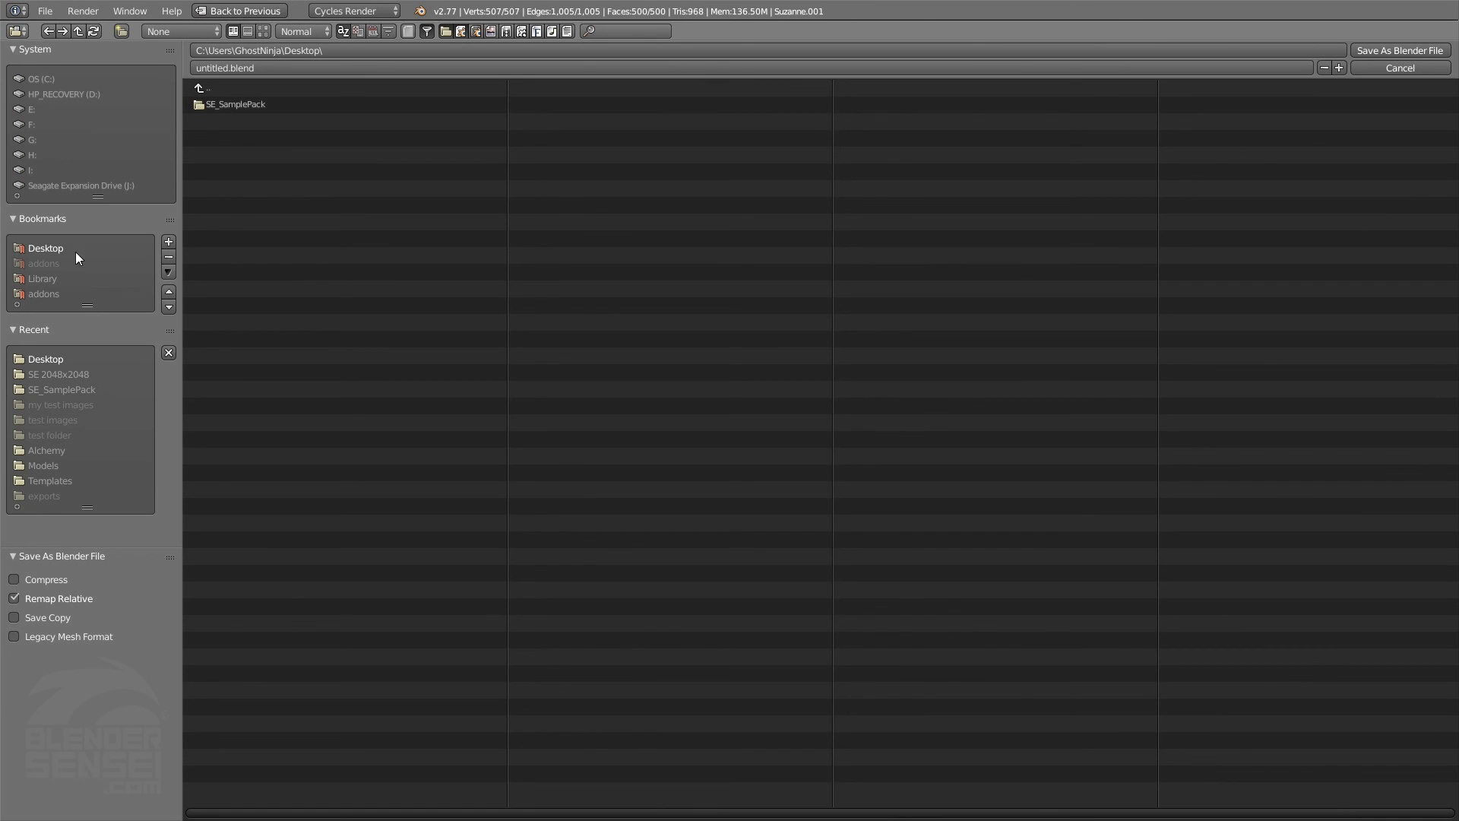
{"action": "left_click", "coordinate": [257, 68]}
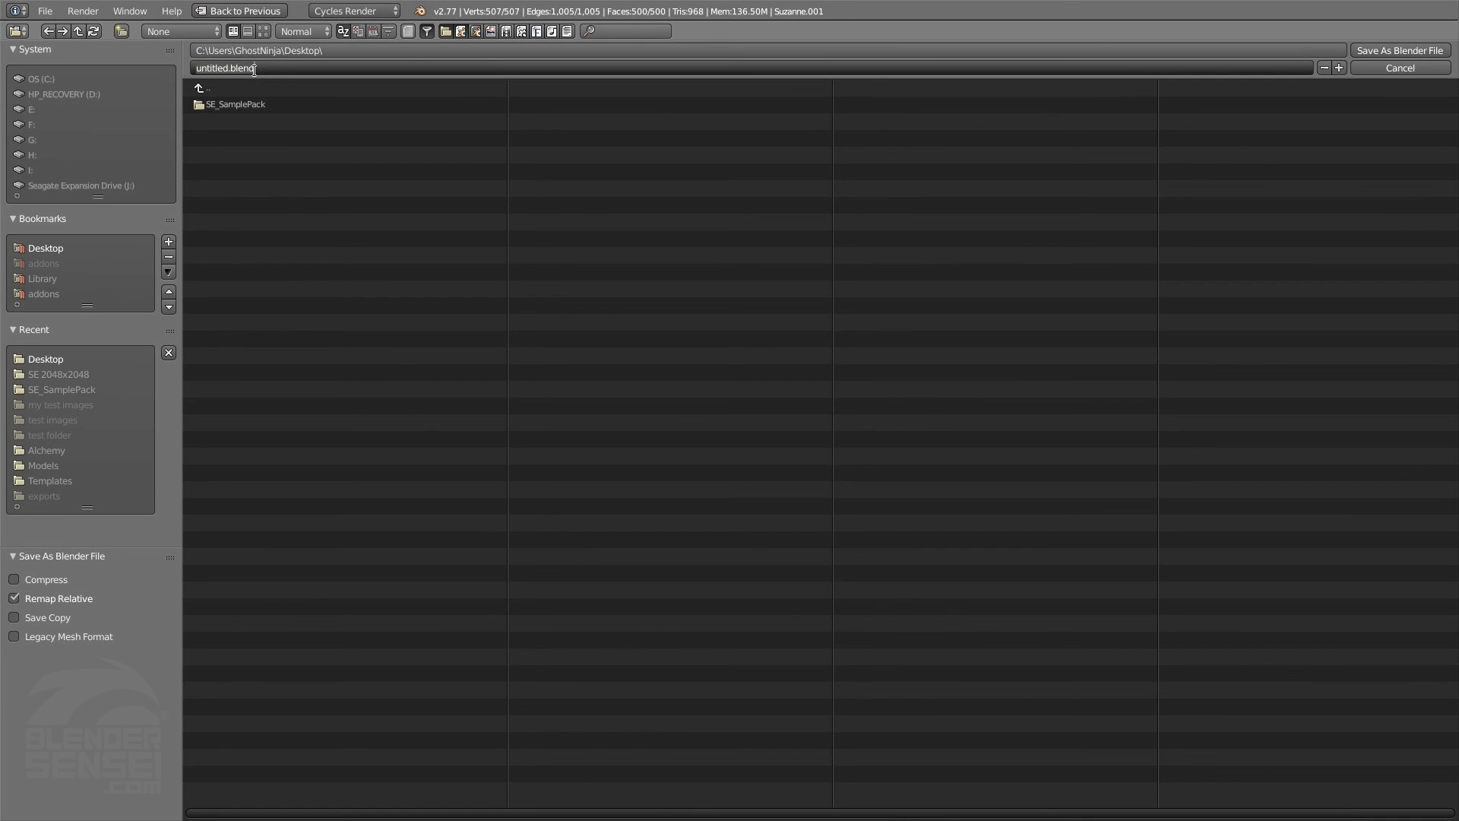
{"action": "type", "text": "New Monkey"}
{"action": "left_click", "coordinate": [555, 402]}
{"action": "left_click", "coordinate": [1412, 50]}
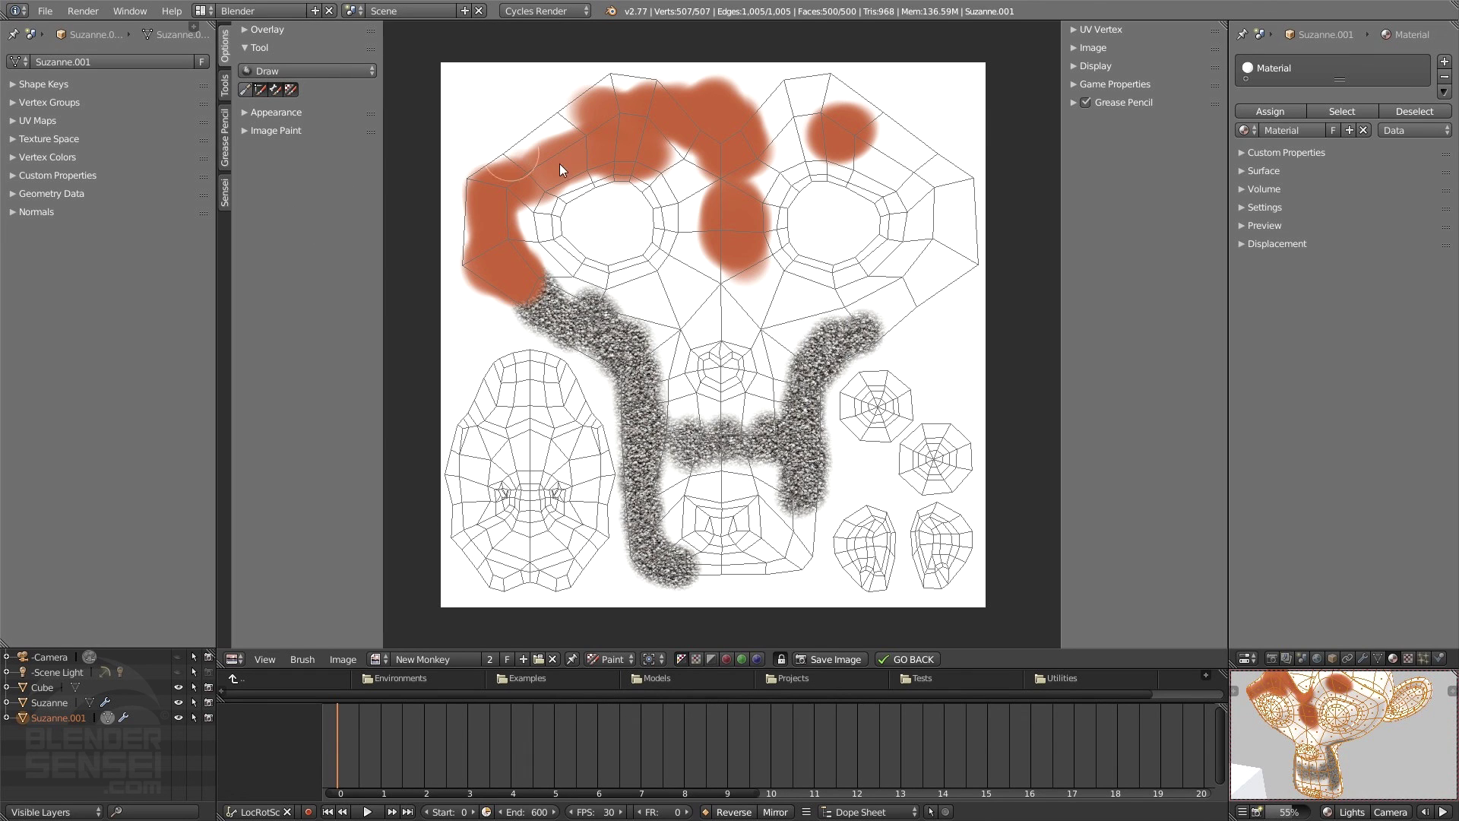
Step: Open the User Preferences in a maximized window and show the file path settings
{"action": "left_click", "coordinate": [45, 10]}
{"action": "left_click", "coordinate": [99, 201]}
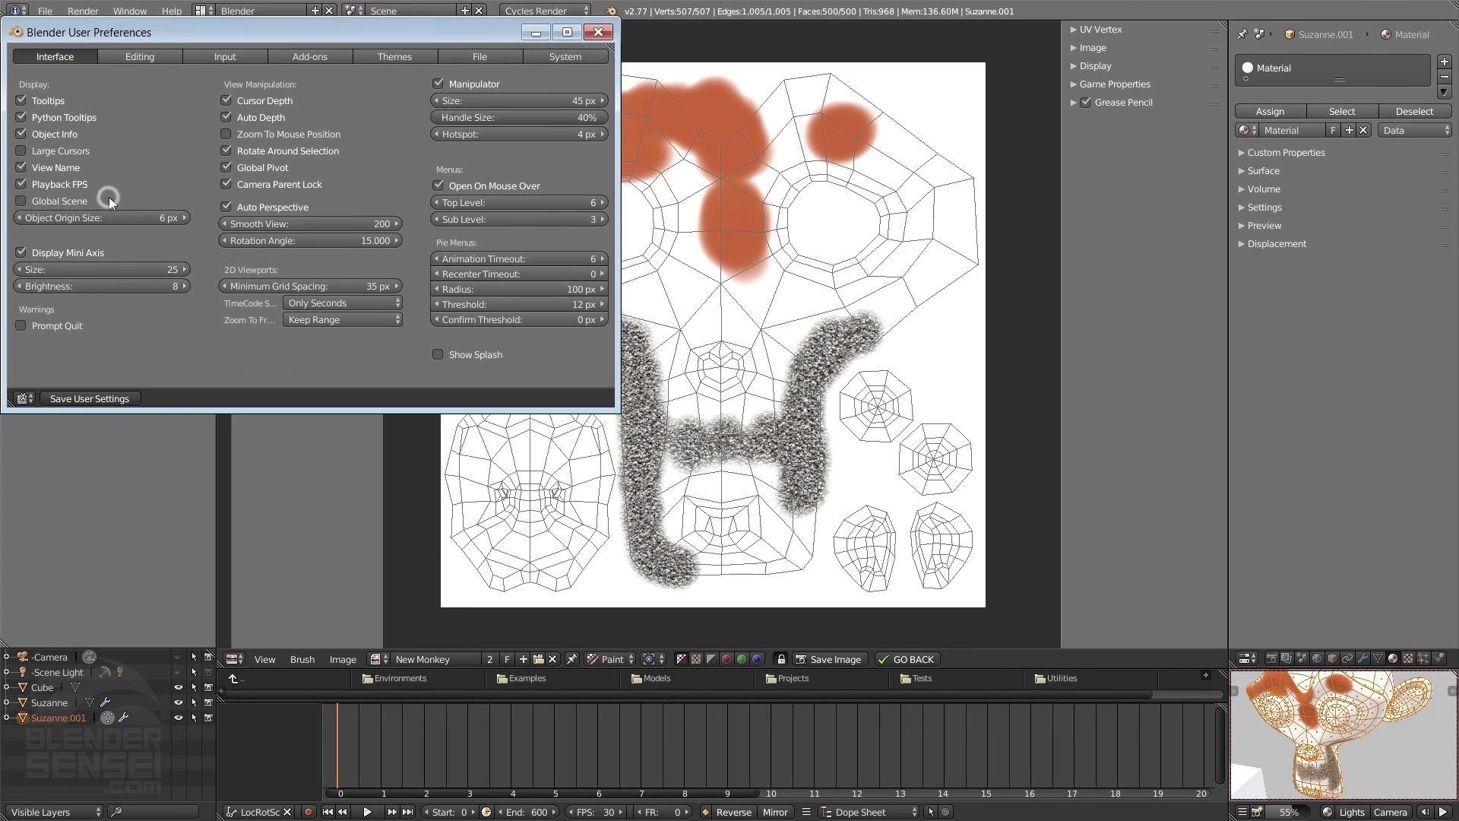
{"action": "left_click", "coordinate": [567, 32]}
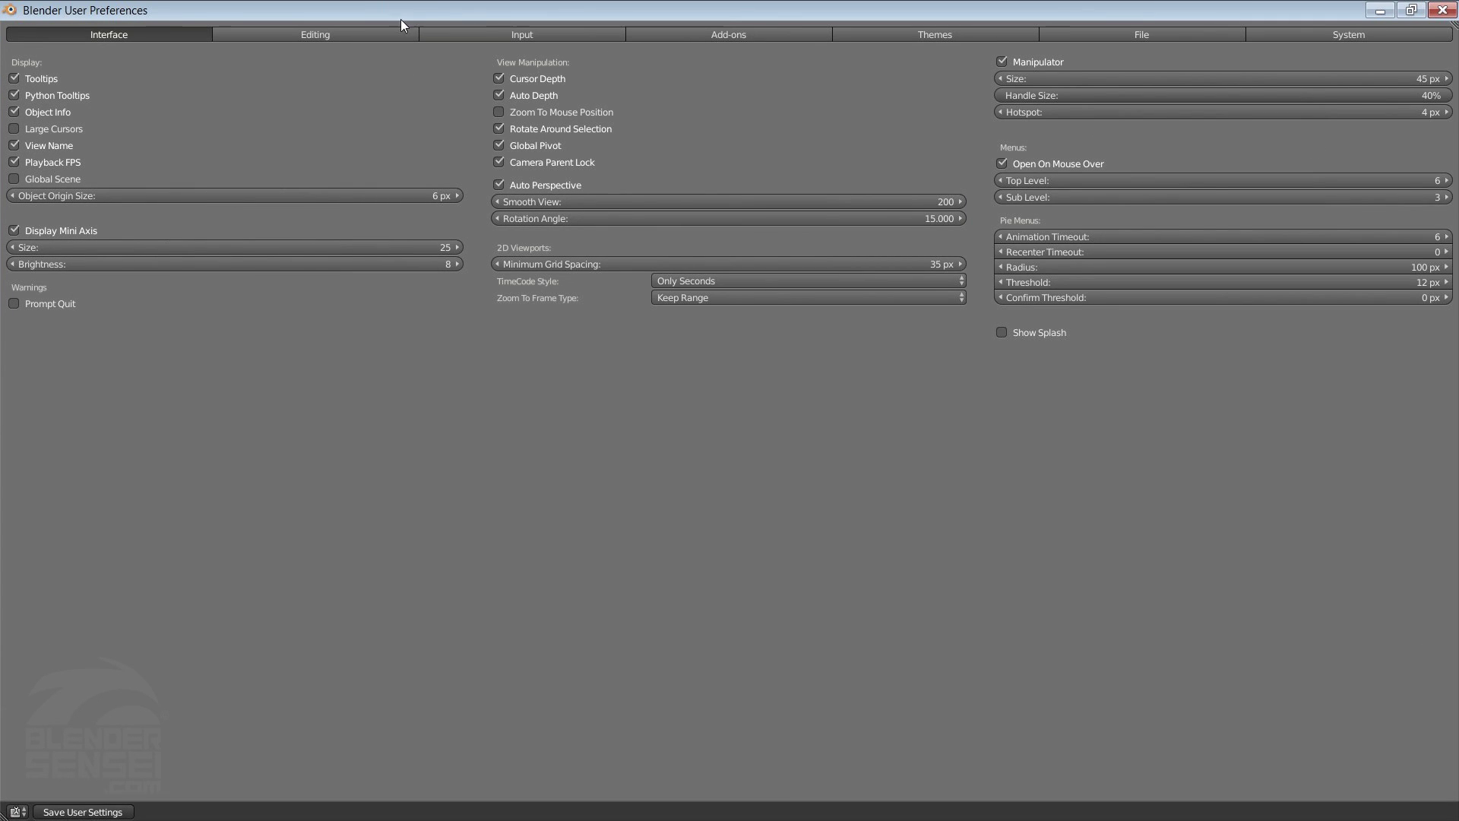
{"action": "left_click", "coordinate": [1206, 36]}
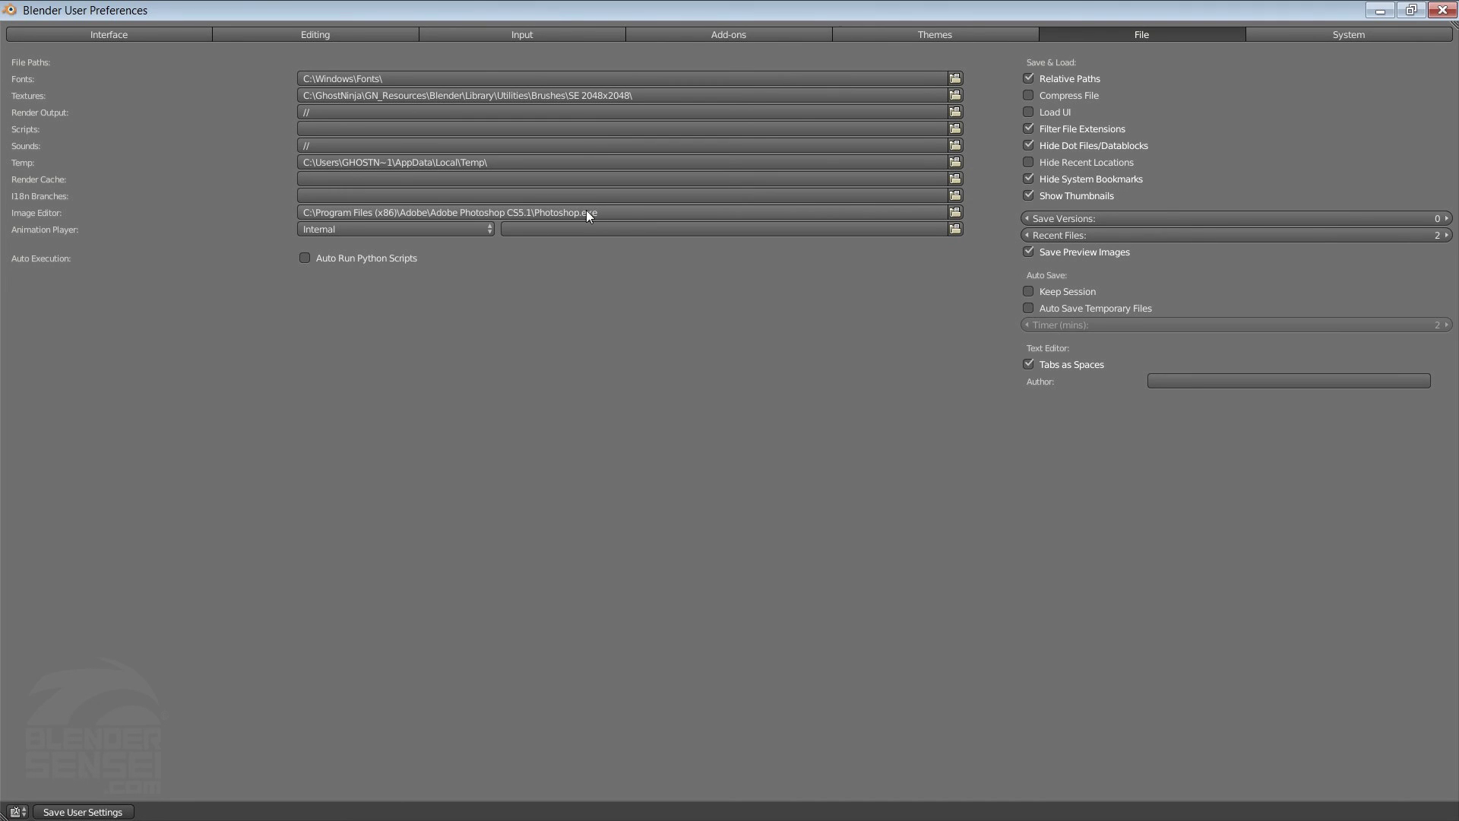
Step: Set the Image Editor path to Photoshop.exe in C:\Program Files (x86)\Adobe\Adobe Photoshop CS5.1
{"action": "left_click", "coordinate": [956, 213]}
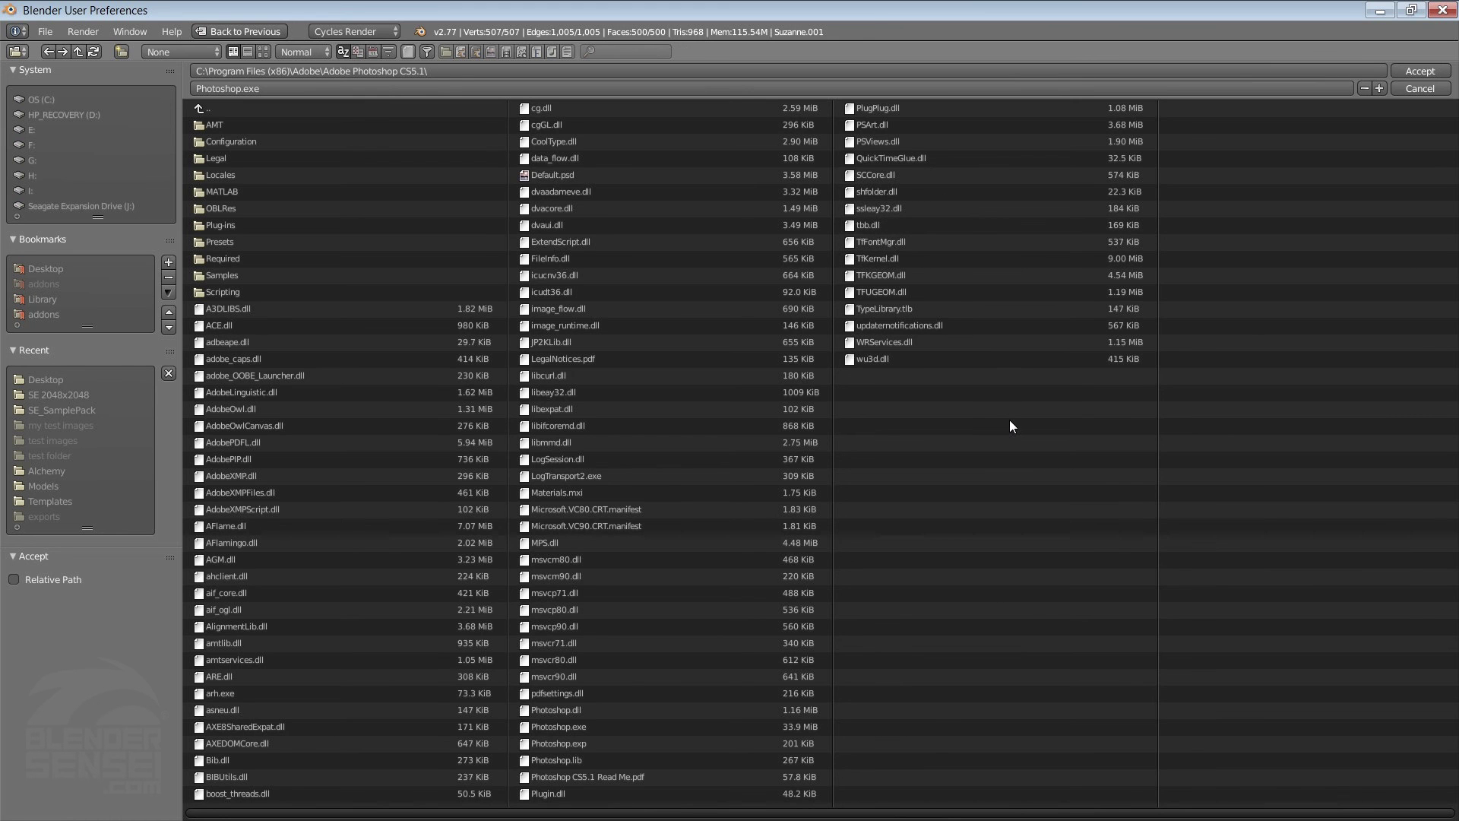
{"action": "left_click", "coordinate": [41, 99]}
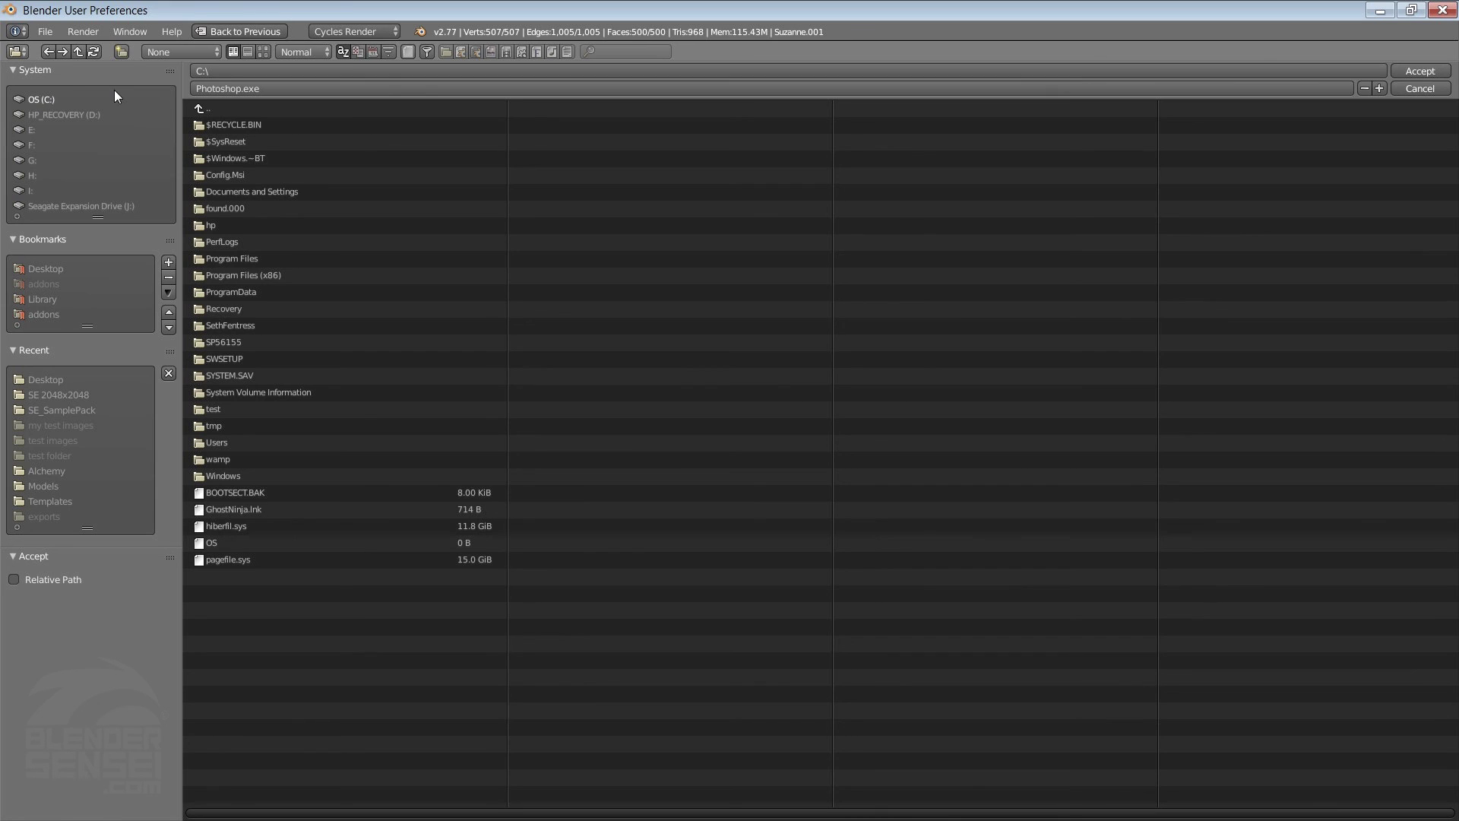
{"action": "left_click", "coordinate": [276, 273]}
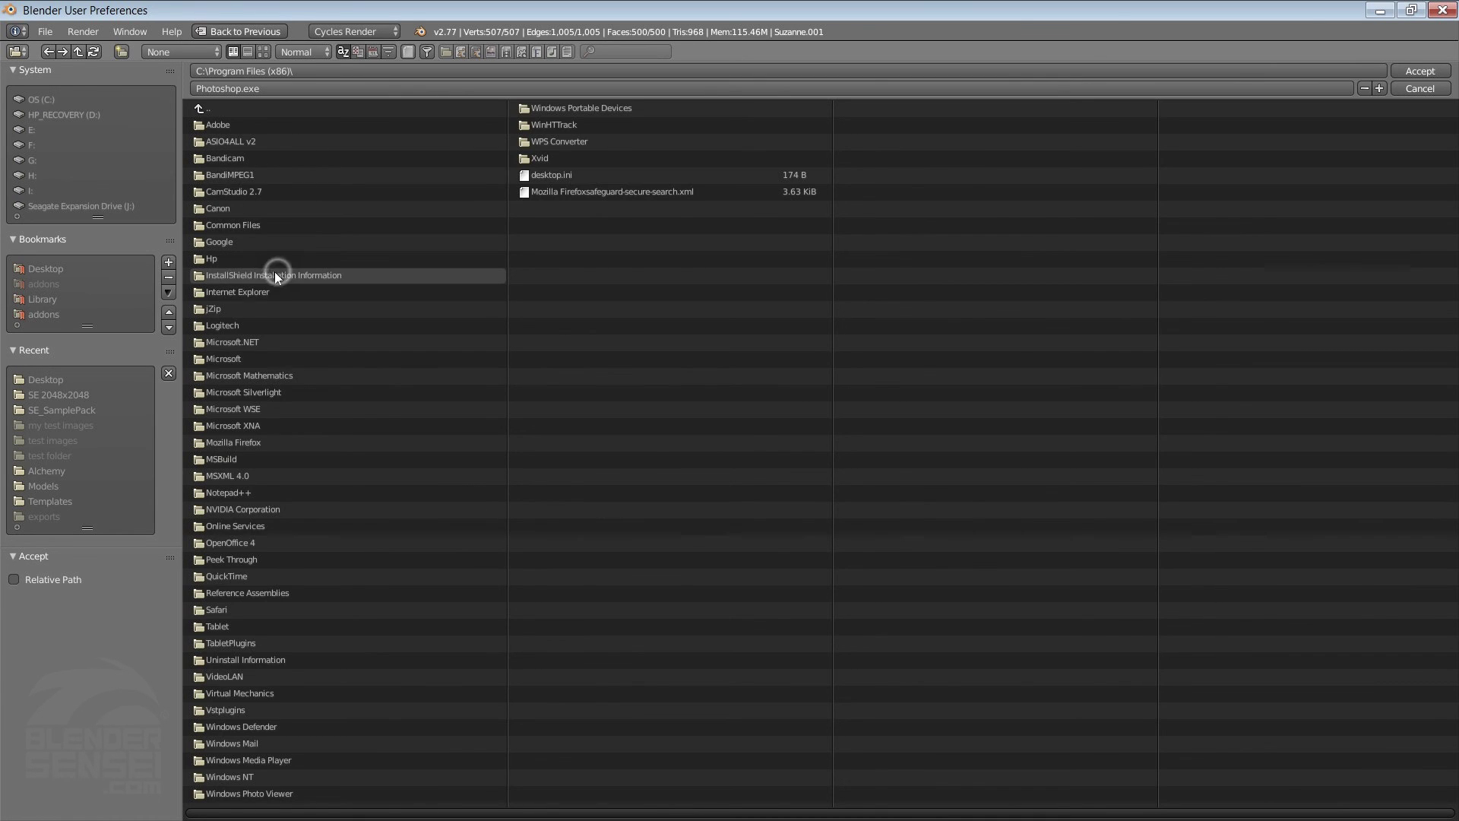
{"action": "left_click", "coordinate": [257, 124]}
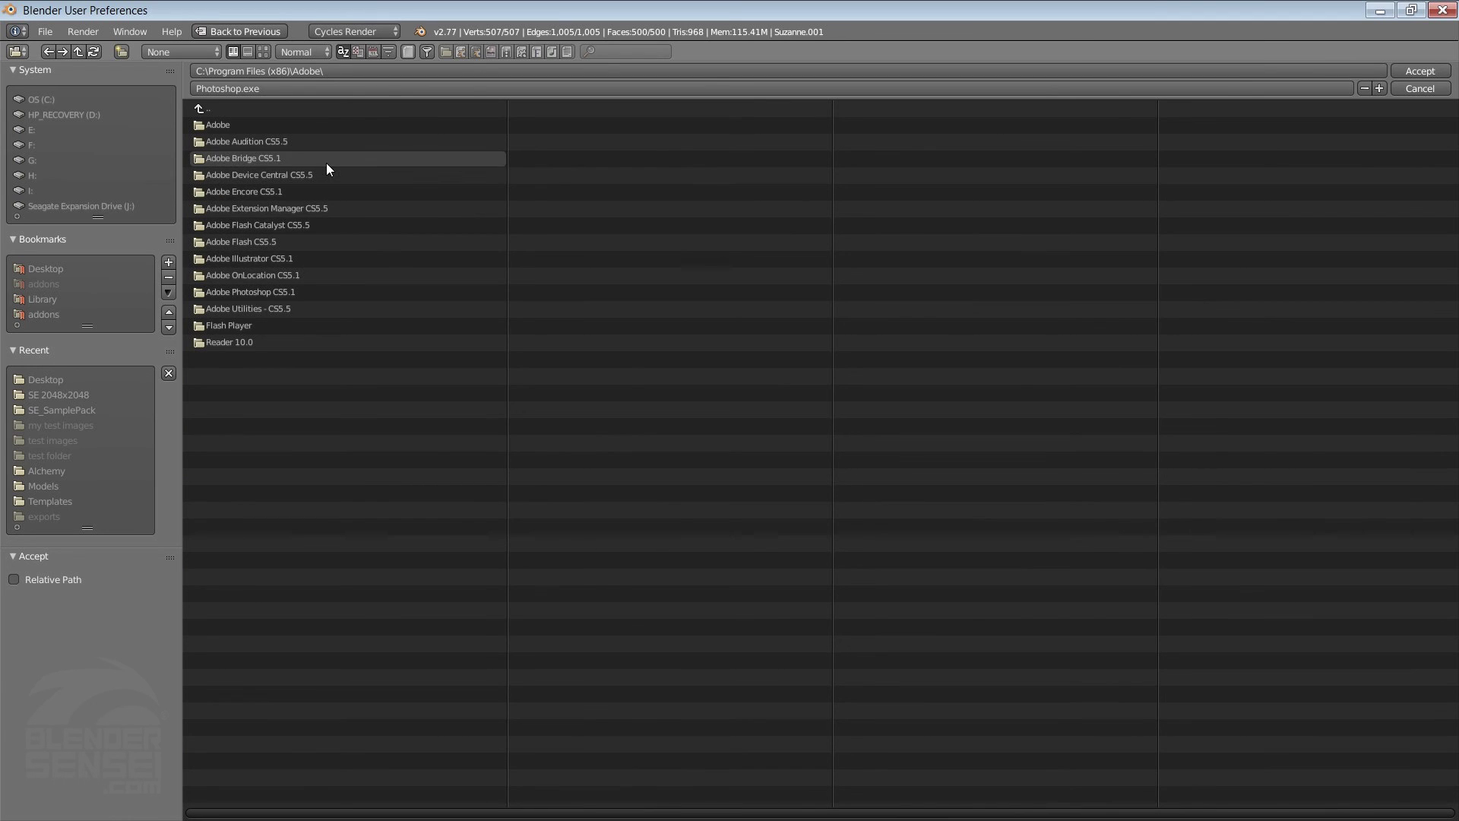
{"action": "left_click", "coordinate": [292, 293]}
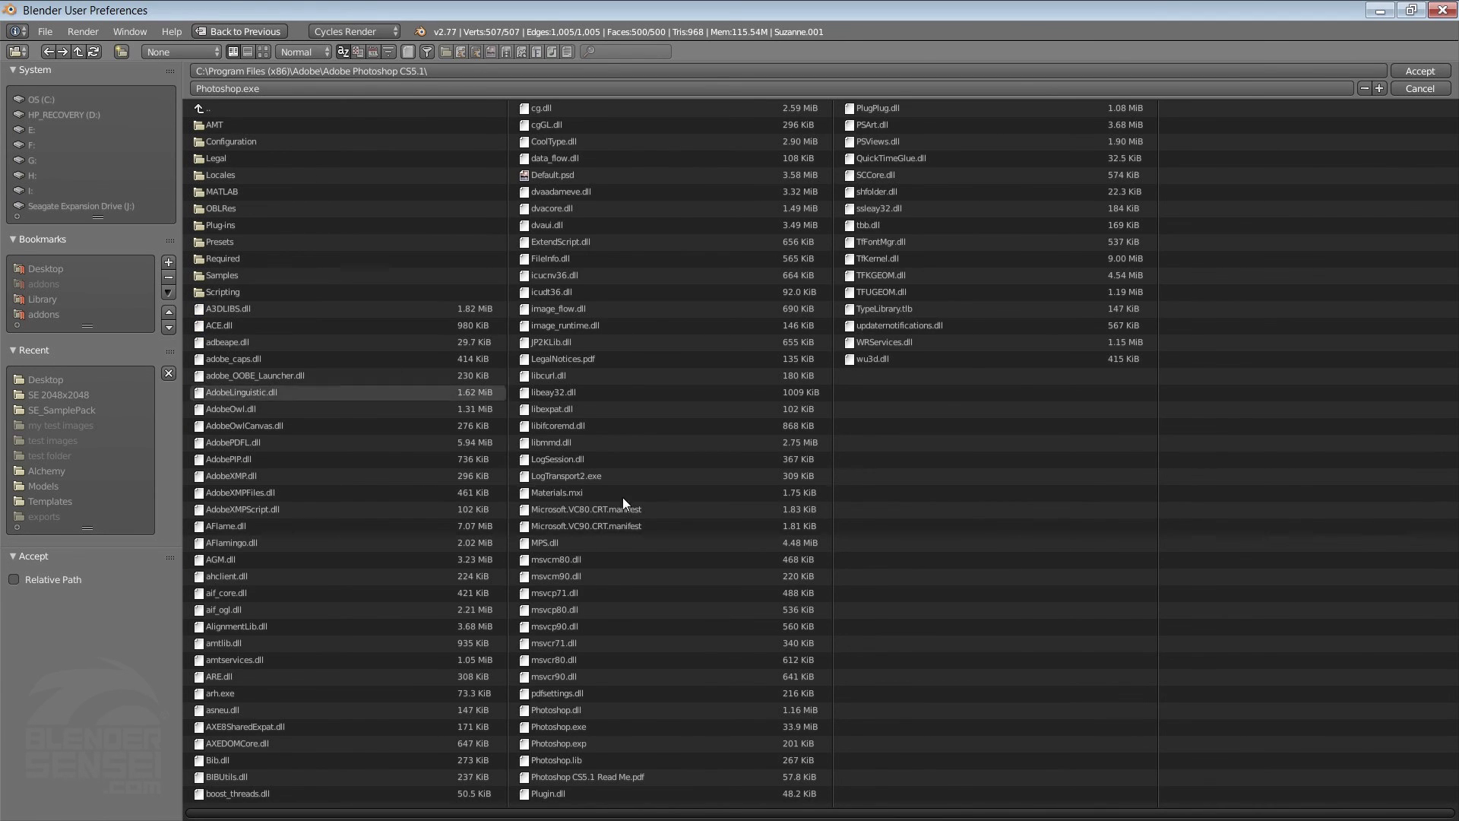
{"action": "left_click", "coordinate": [569, 728]}
{"action": "left_click", "coordinate": [1433, 71]}
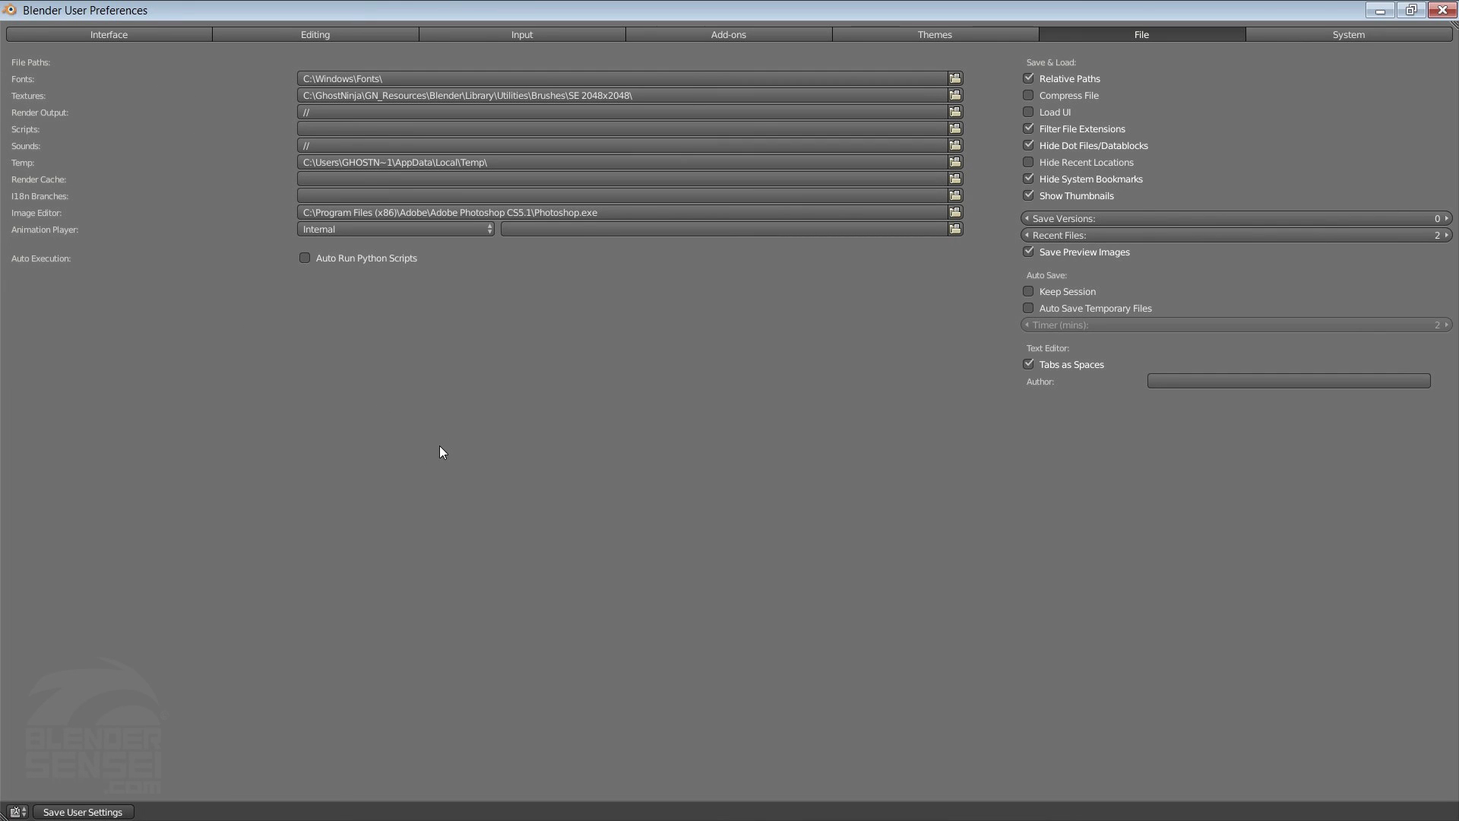
Step: Save the user settings and close the User Preferences window
{"action": "left_click", "coordinate": [161, 41]}
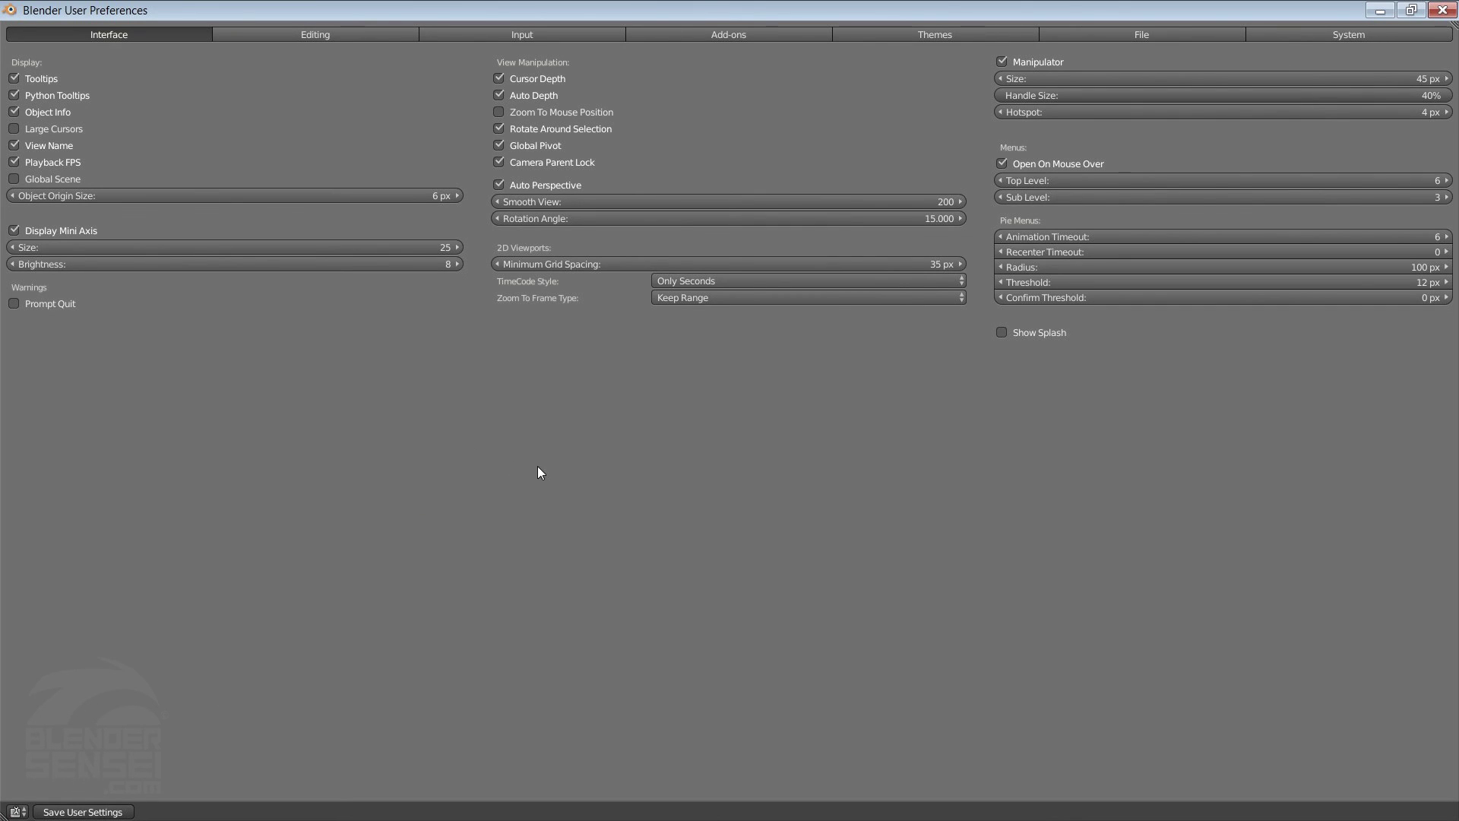
{"action": "left_click", "coordinate": [85, 812]}
{"action": "left_click", "coordinate": [16, 812]}
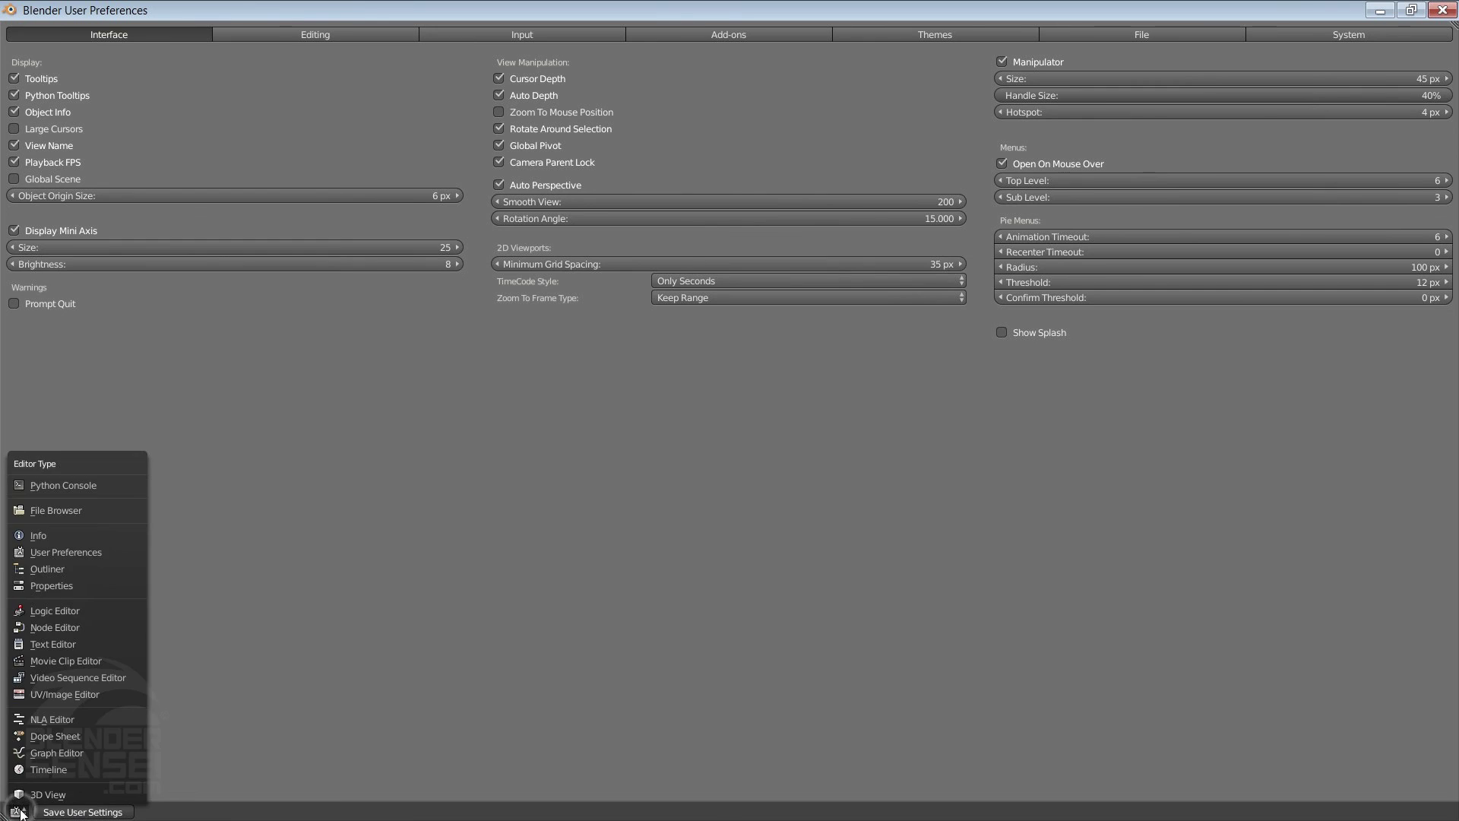
{"action": "left_click", "coordinate": [1442, 10]}
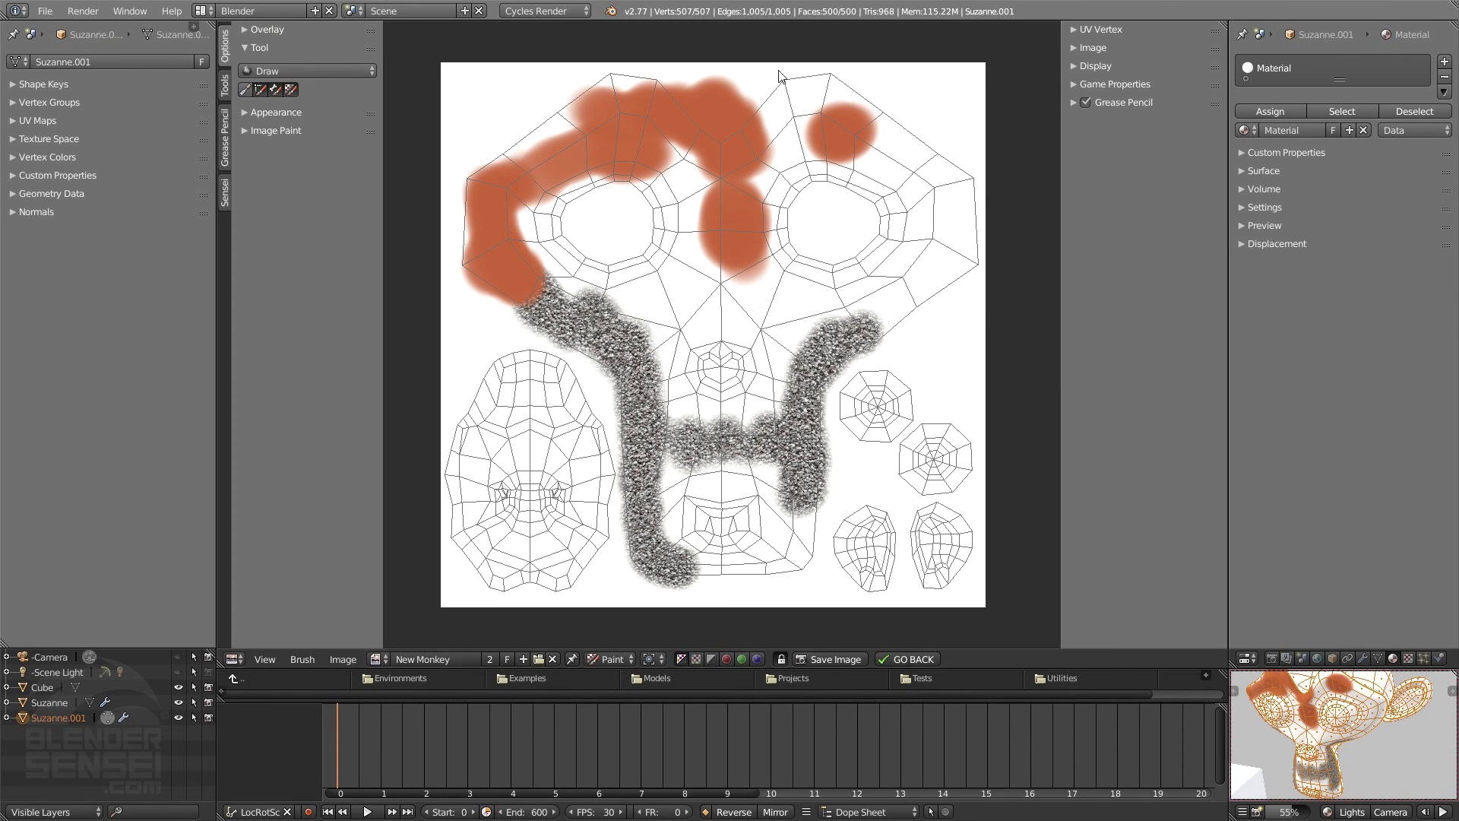
Step: Open the New Monkey image for external editing in Photoshop
{"action": "left_click", "coordinate": [342, 659]}
{"action": "left_click", "coordinate": [233, 659]}
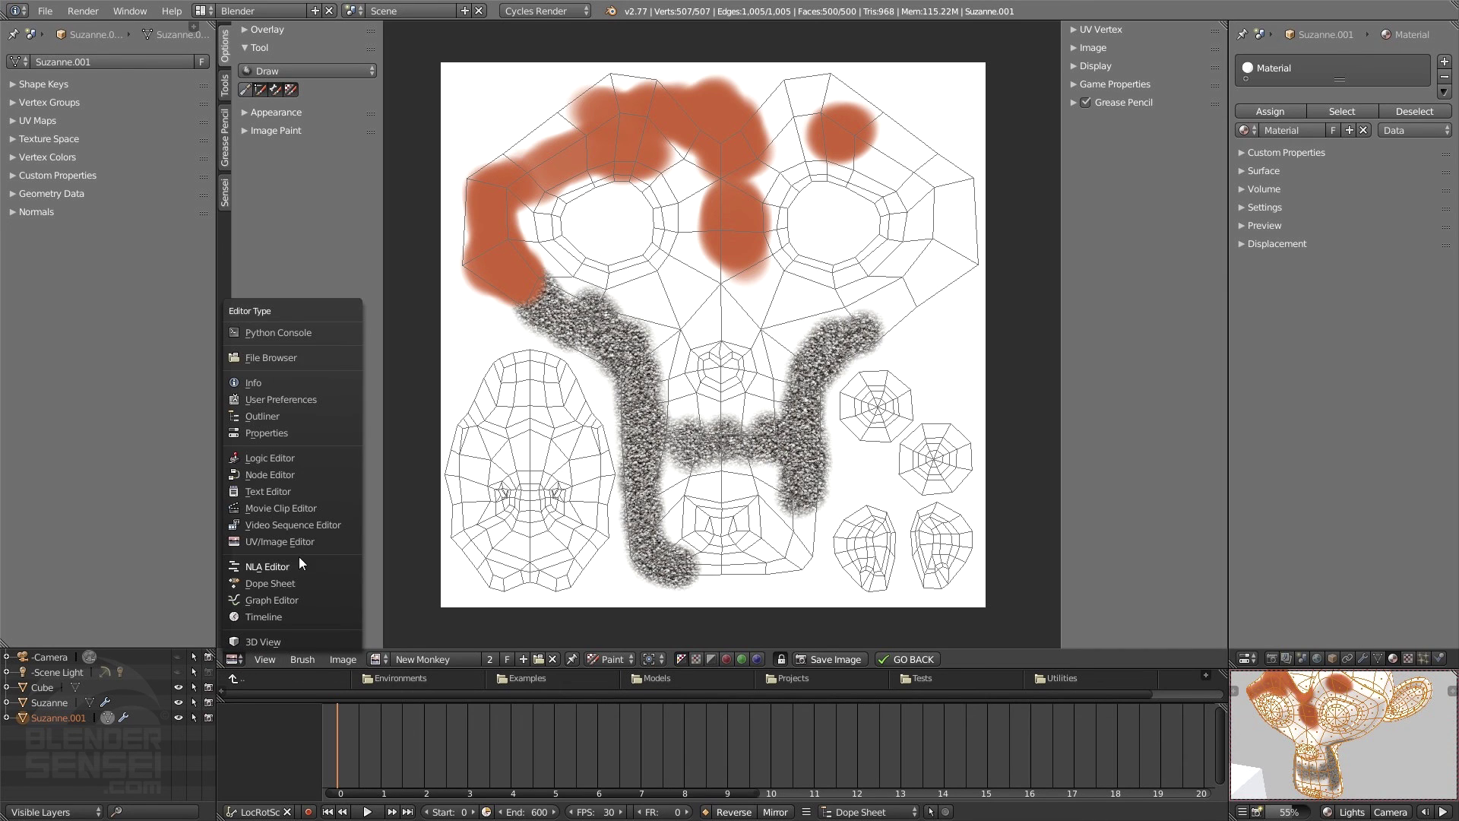
{"action": "left_click", "coordinate": [342, 659]}
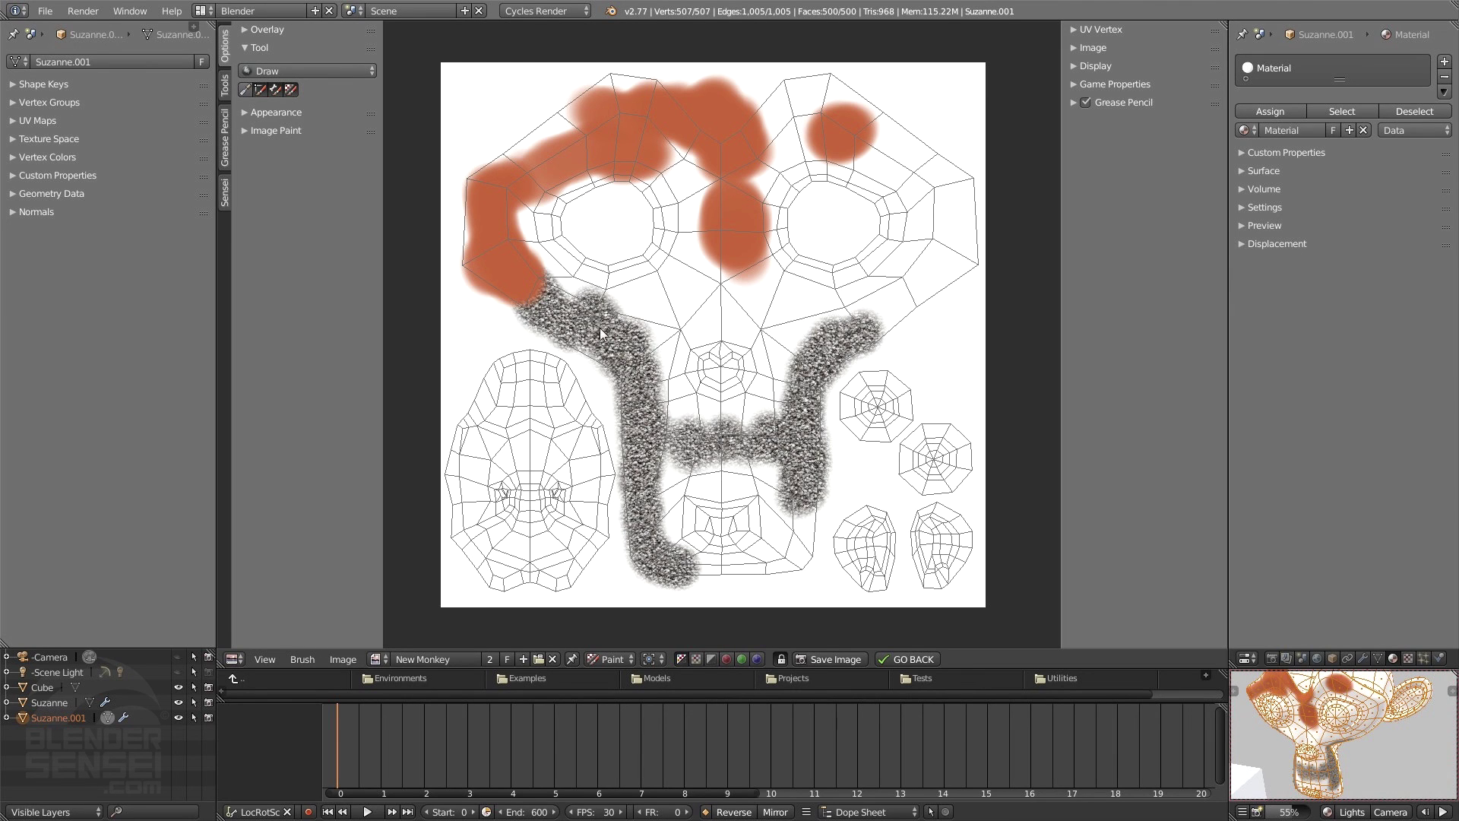
{"action": "left_click", "coordinate": [380, 655]}
{"action": "left_click", "coordinate": [343, 659]}
{"action": "left_click", "coordinate": [401, 505]}
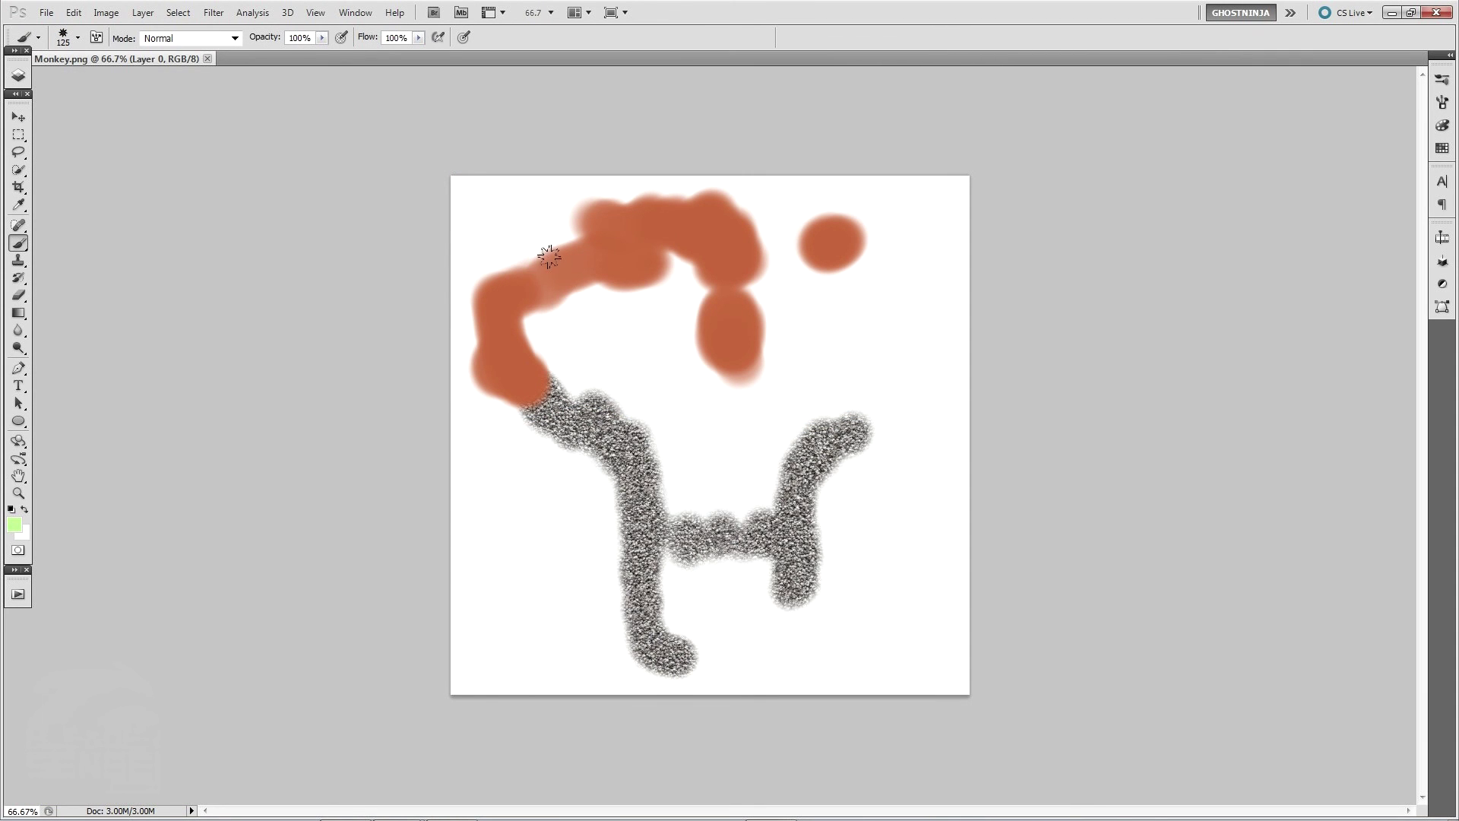
Step: Stamp light green star-shaped brush marks along the orange and grey strokes of the monkey texture
{"action": "mouse_move", "coordinate": [551, 262]}
{"action": "left_mouse_down"}
{"action": "mouse_move", "coordinate": [541, 397]}
{"action": "mouse_move", "coordinate": [608, 480]}
{"action": "left_mouse_up"}
{"action": "left_click", "coordinate": [625, 572]}
{"action": "left_click", "coordinate": [732, 528]}
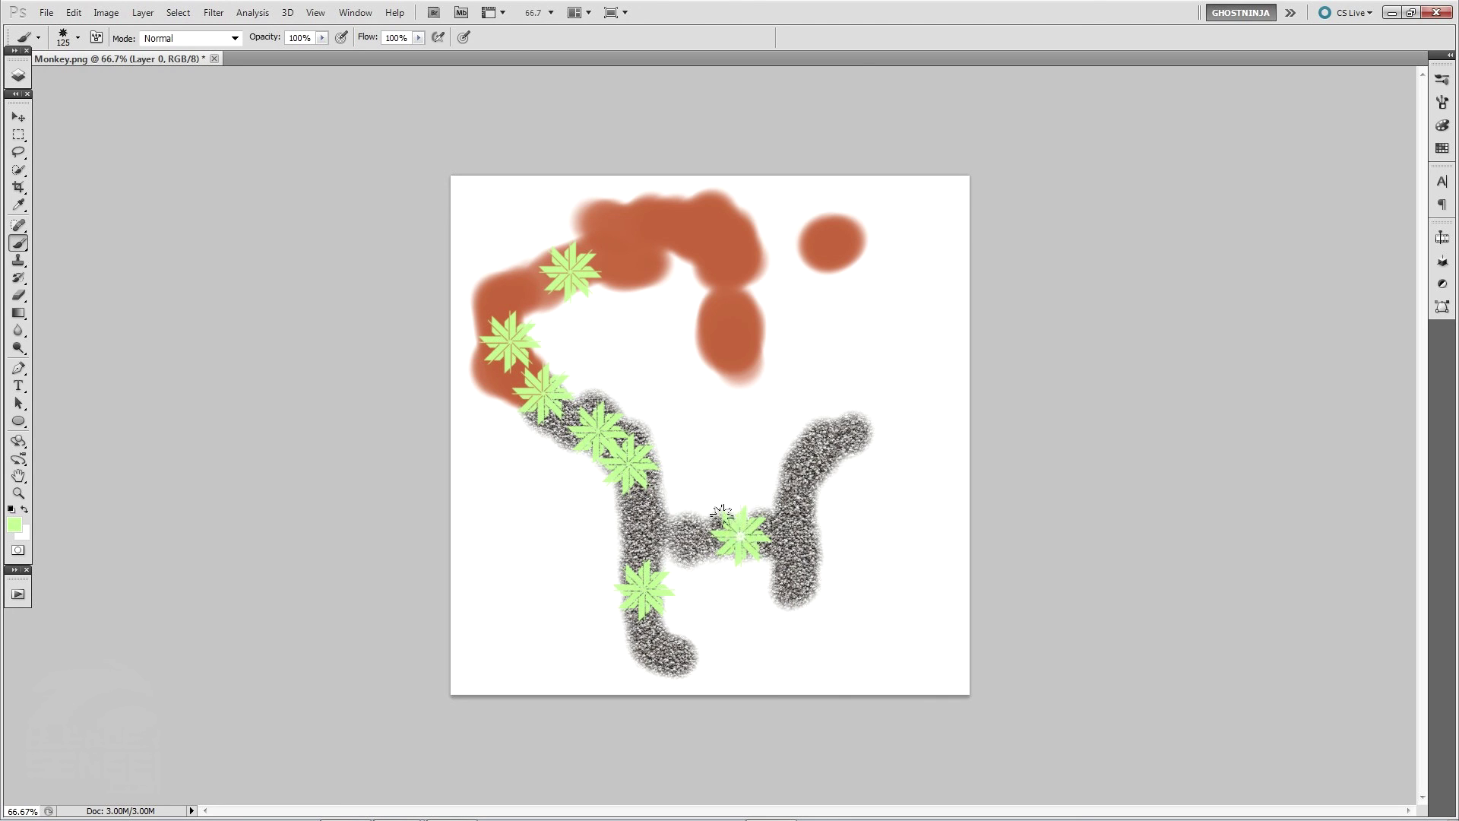
{"action": "left_click", "coordinate": [797, 470]}
{"action": "left_click", "coordinate": [726, 335]}
{"action": "left_click", "coordinate": [723, 246]}
{"action": "left_click", "coordinate": [620, 234]}
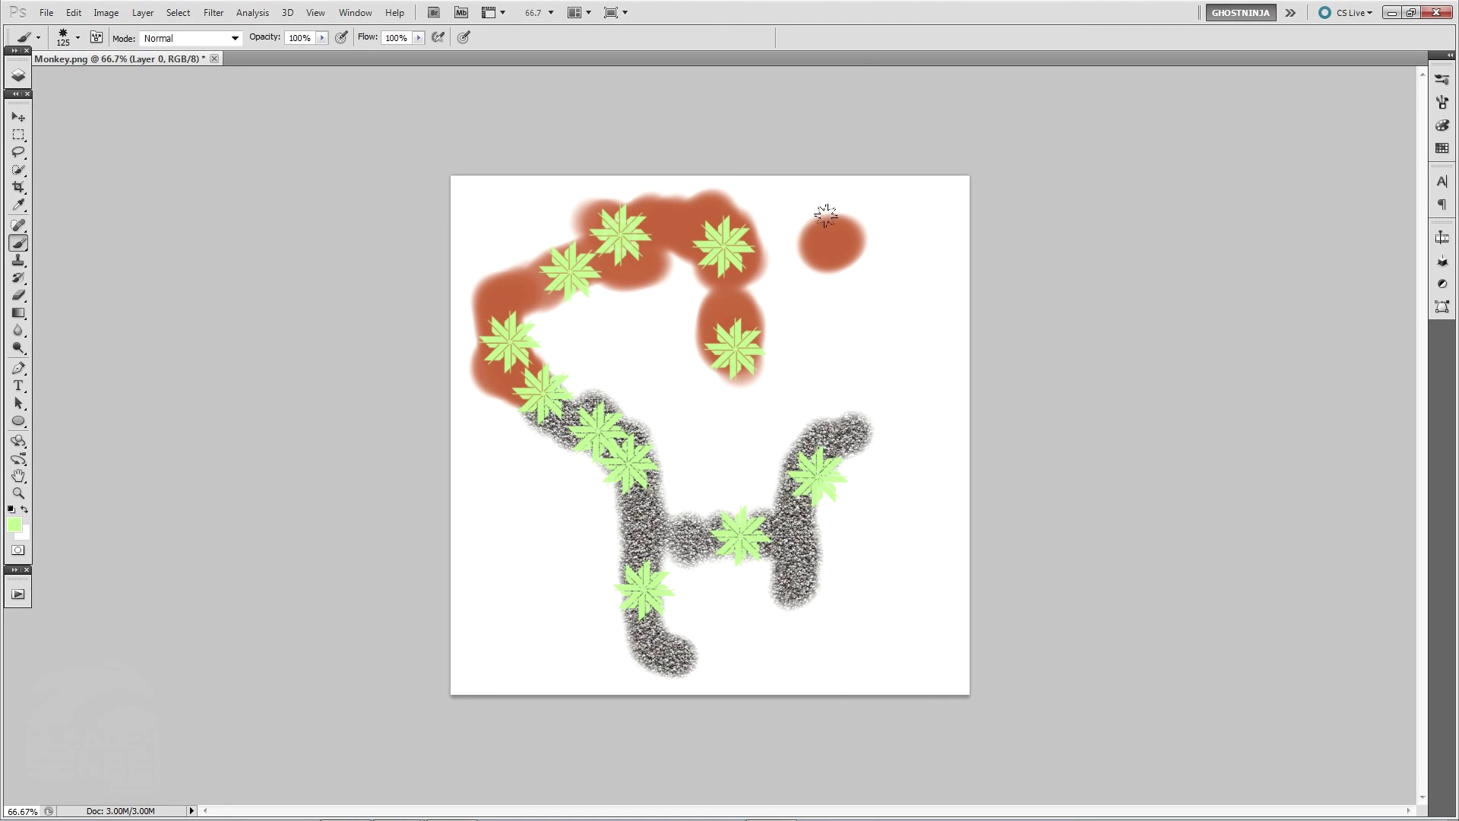
{"action": "left_click", "coordinate": [833, 234]}
{"action": "left_click", "coordinate": [619, 522]}
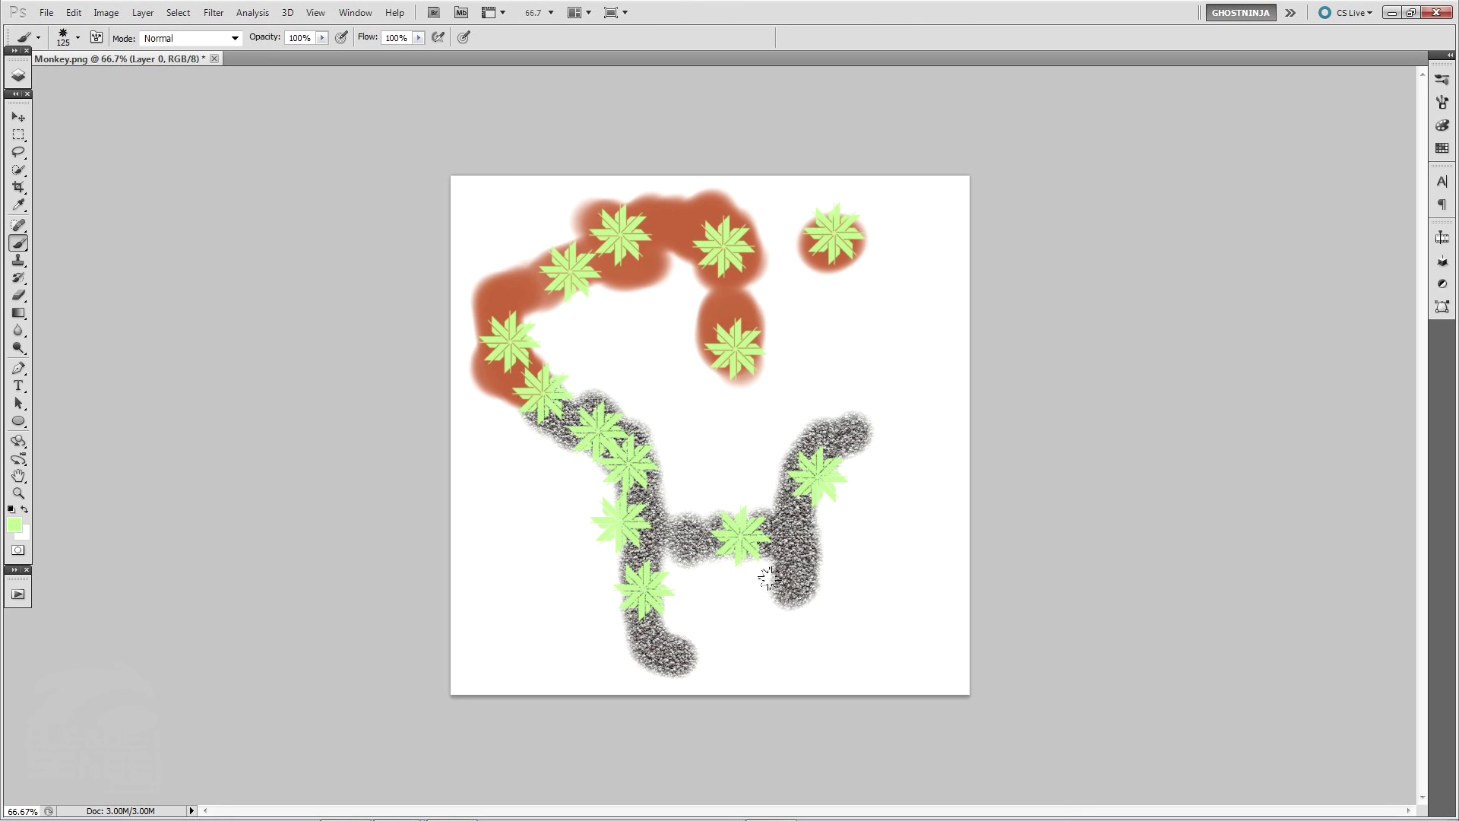
{"action": "left_click", "coordinate": [792, 582]}
{"action": "left_click", "coordinate": [682, 651]}
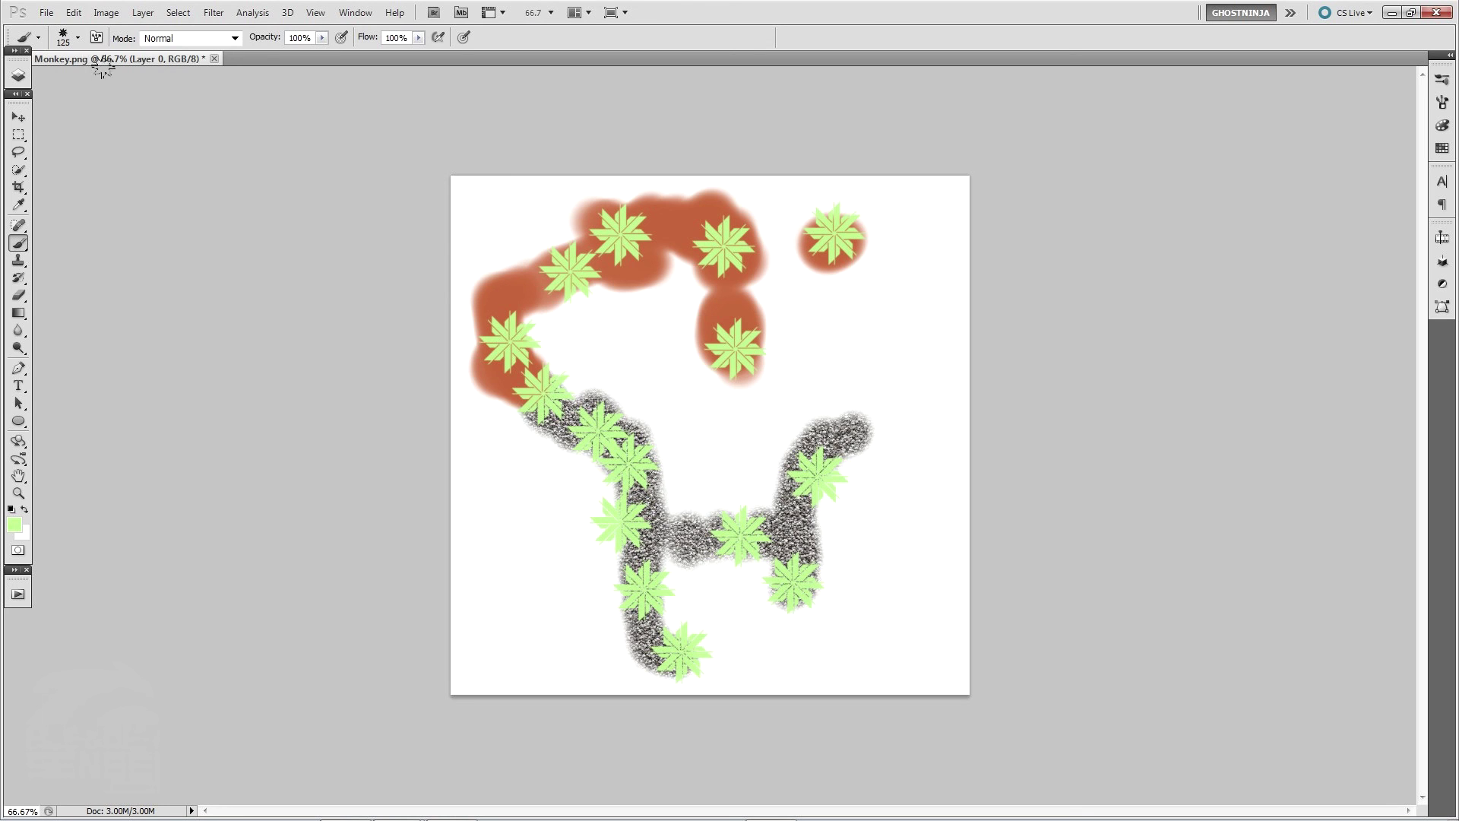
Step: Save the image, switch back to Blender and reload the New Monkey texture there
{"action": "left_click", "coordinate": [46, 12]}
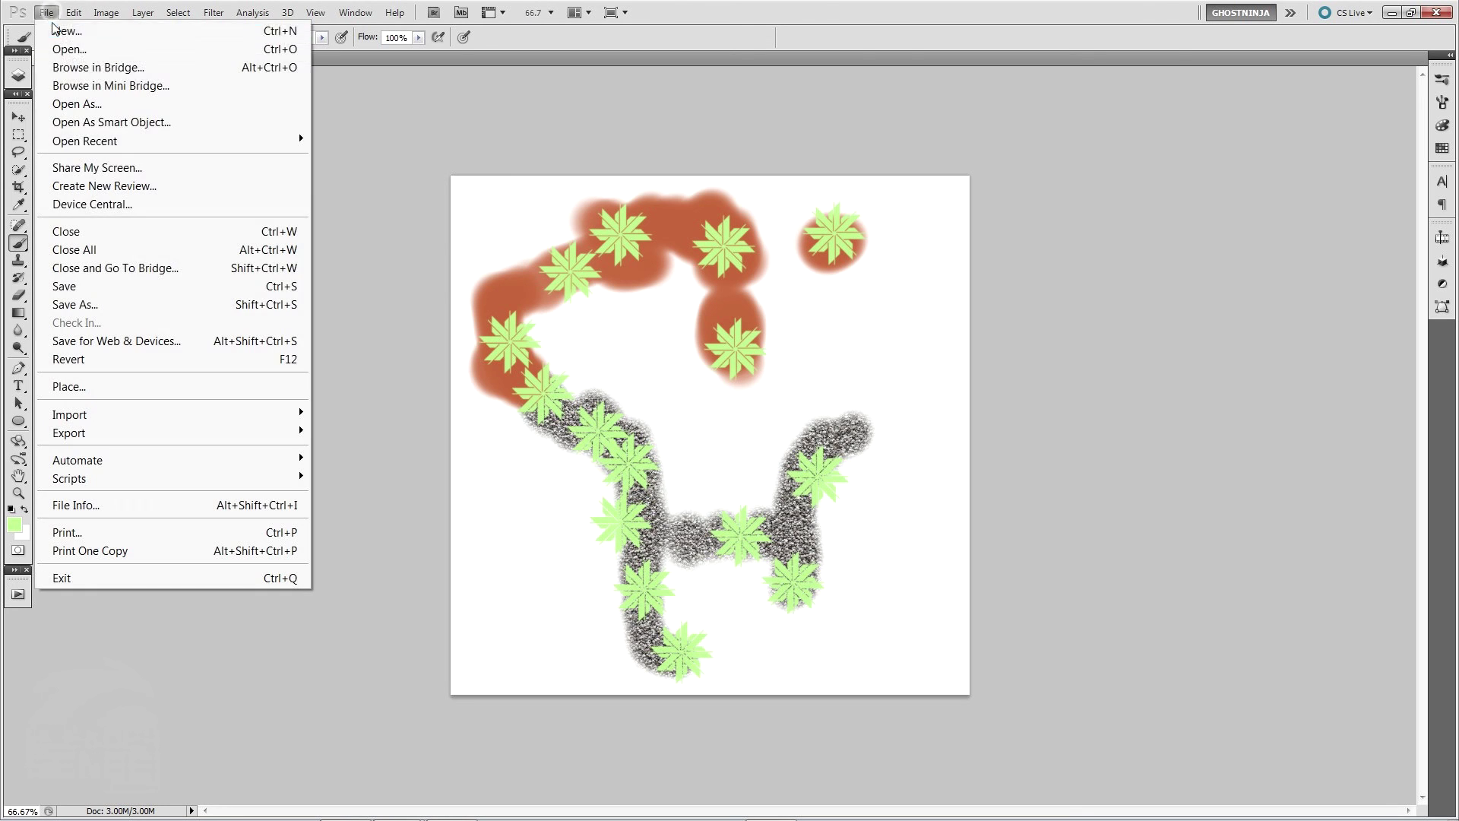
{"action": "left_click", "coordinate": [116, 293]}
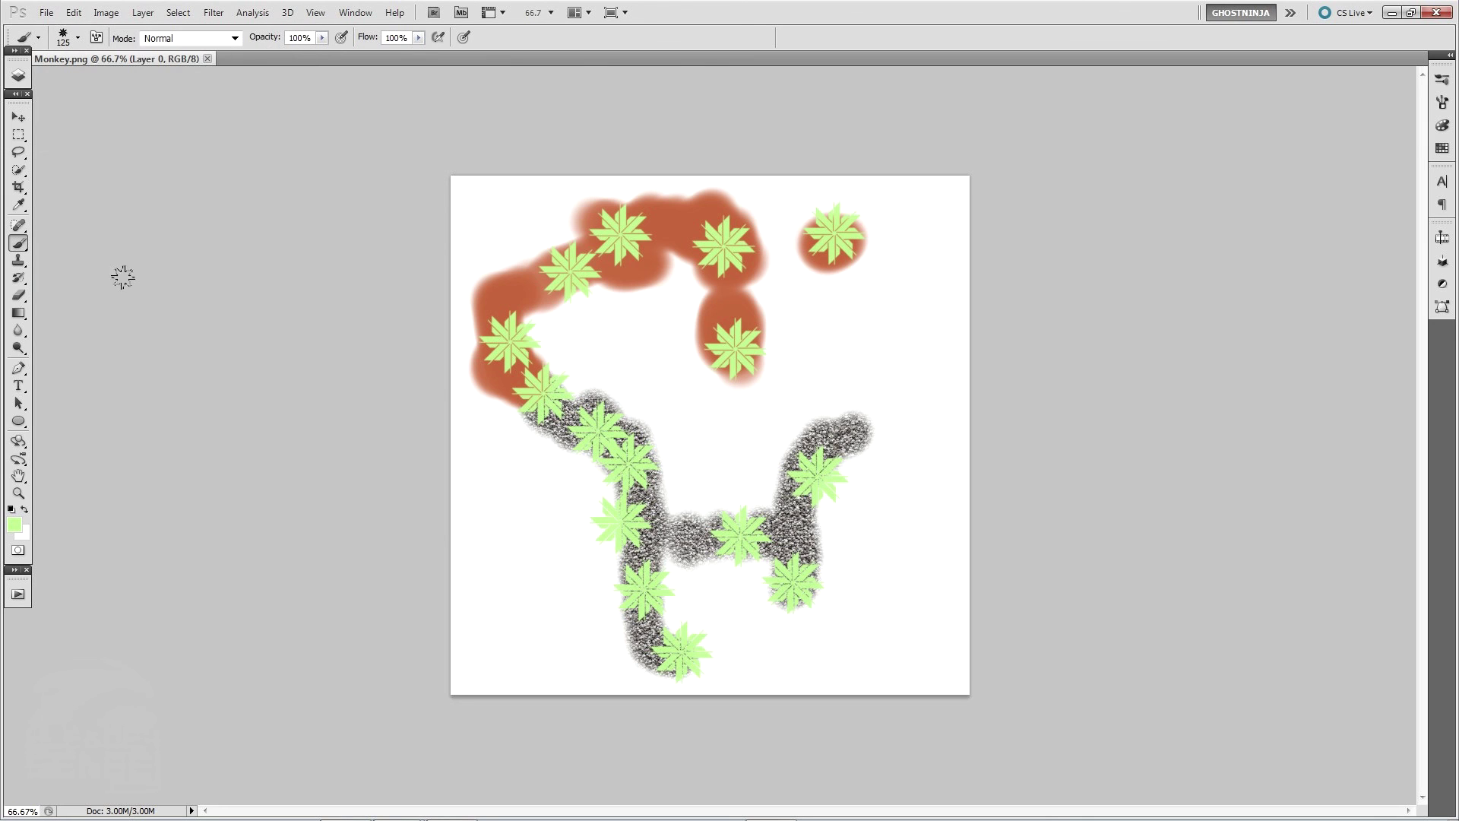
{"action": "mouse_move", "coordinate": [237, 813]}
{"action": "mouse_move", "coordinate": [397, 804]}
{"action": "left_click", "coordinate": [403, 735]}
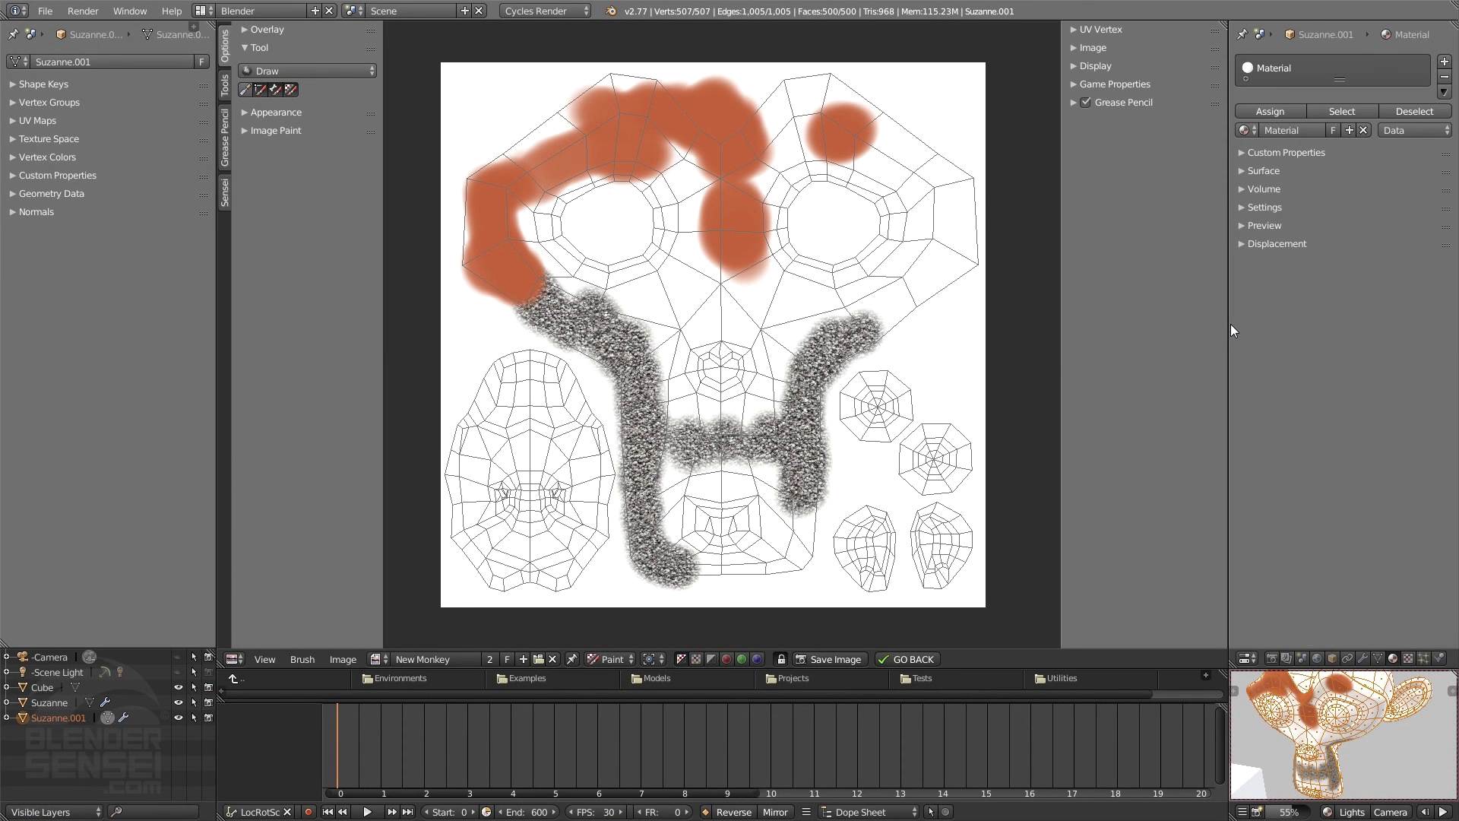
{"action": "left_click", "coordinate": [343, 659]}
{"action": "left_click", "coordinate": [389, 567]}
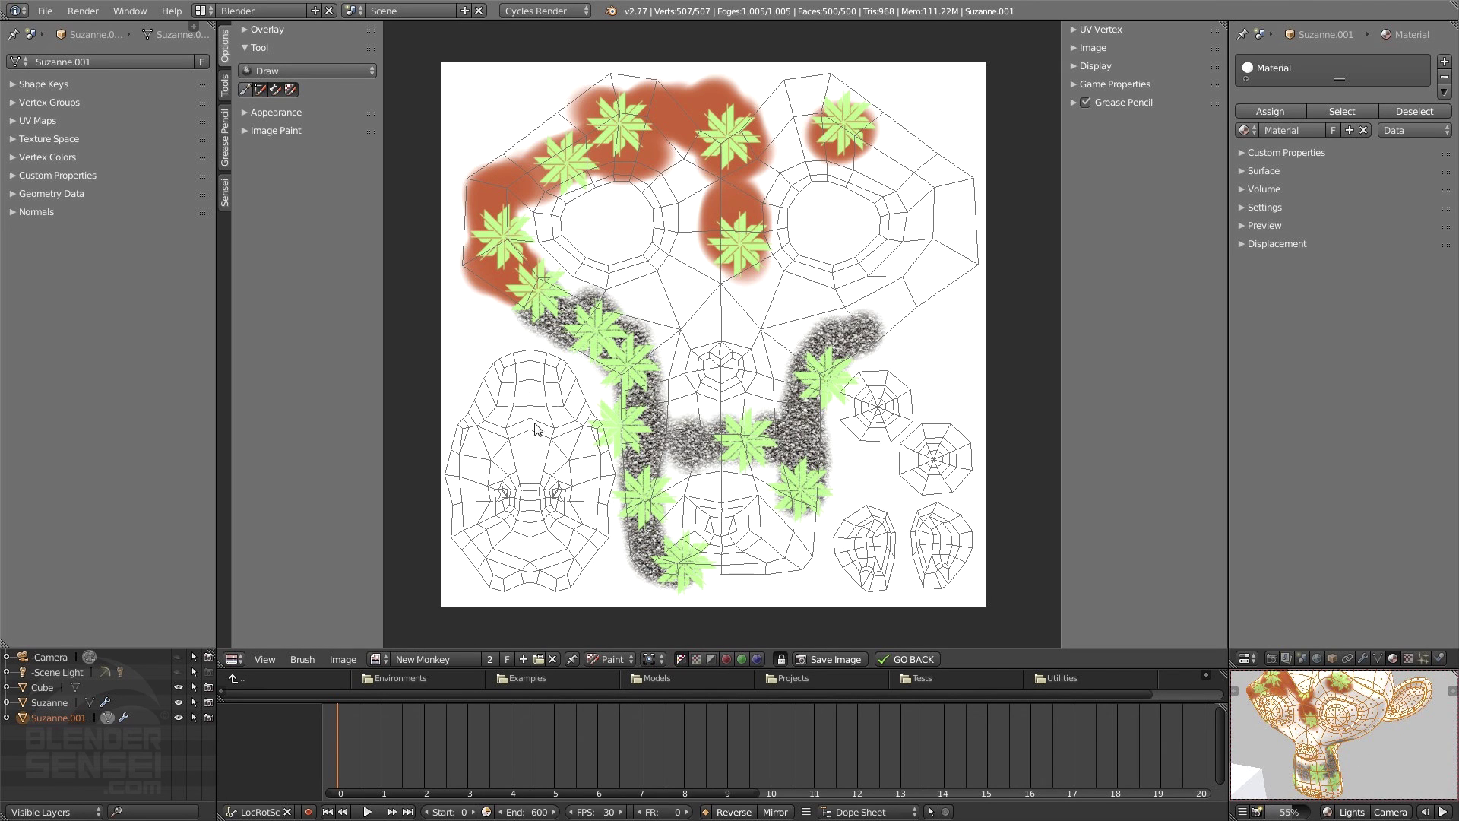
Step: Reopen the New Monkey image in Photoshop, review the file saving commands and return to Blender
{"action": "left_click", "coordinate": [343, 659]}
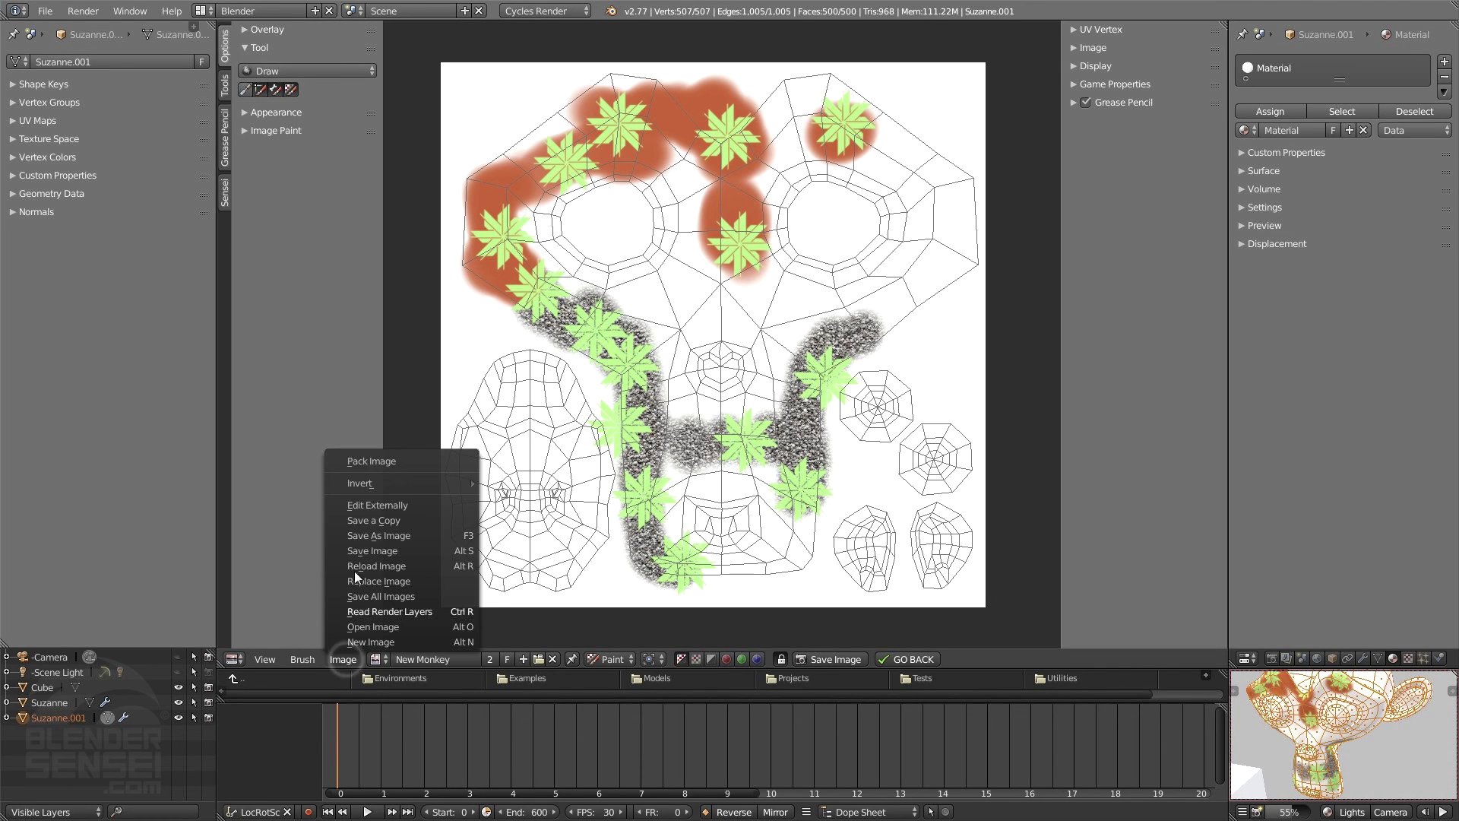
{"action": "left_click", "coordinate": [373, 503]}
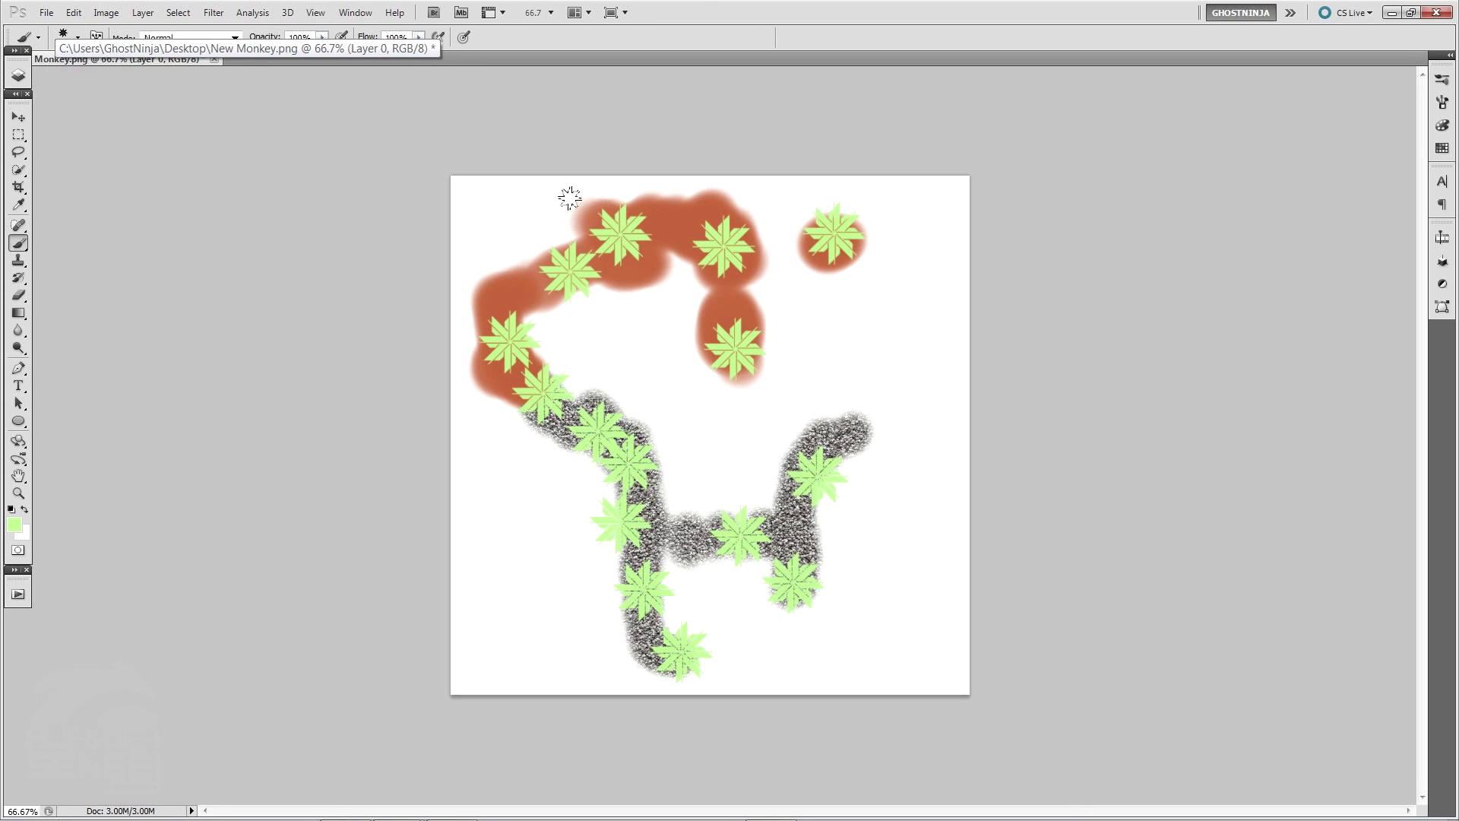
{"action": "left_click", "coordinate": [46, 12]}
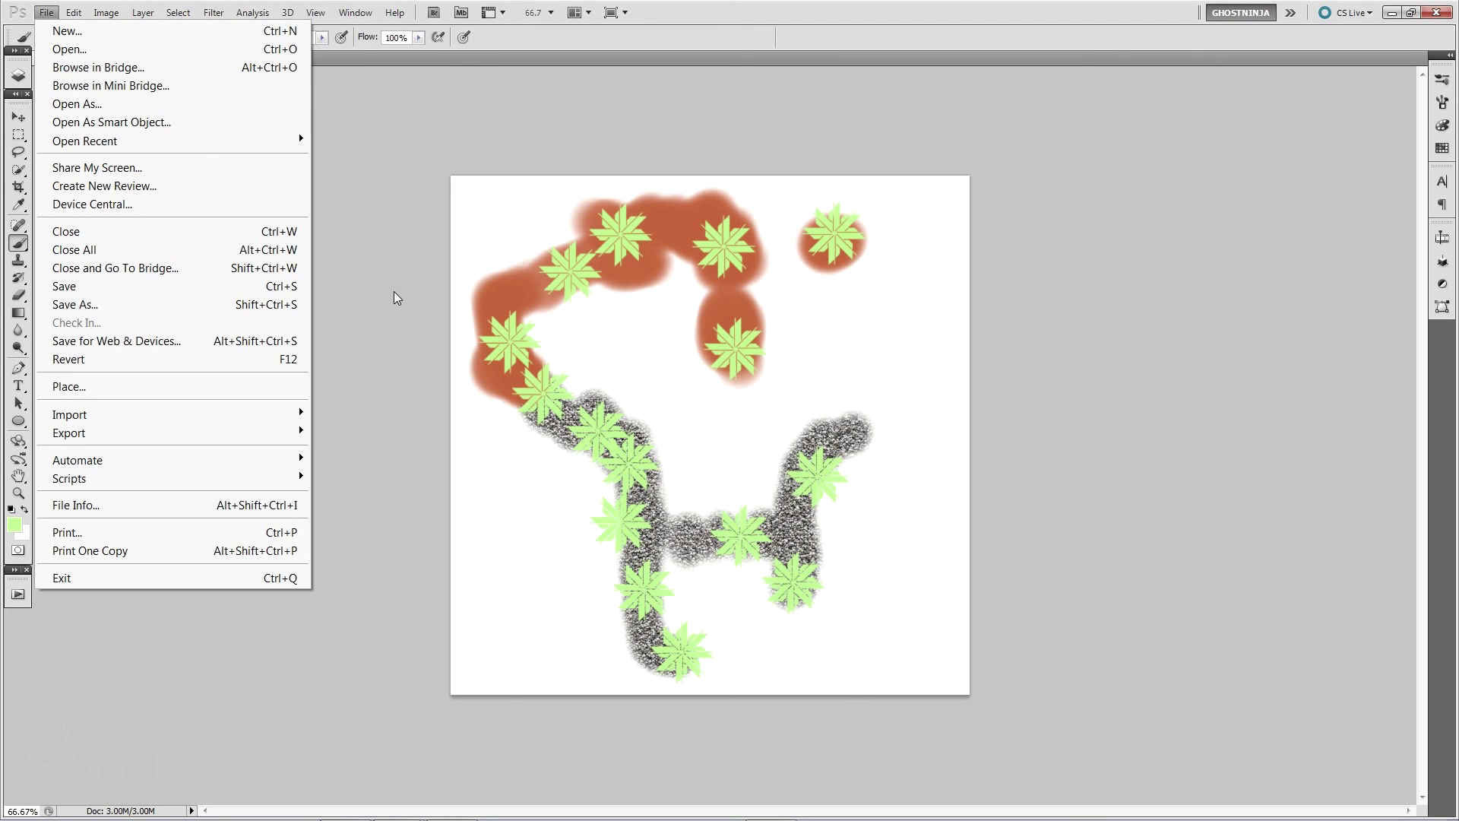
{"action": "left_click", "coordinate": [398, 267]}
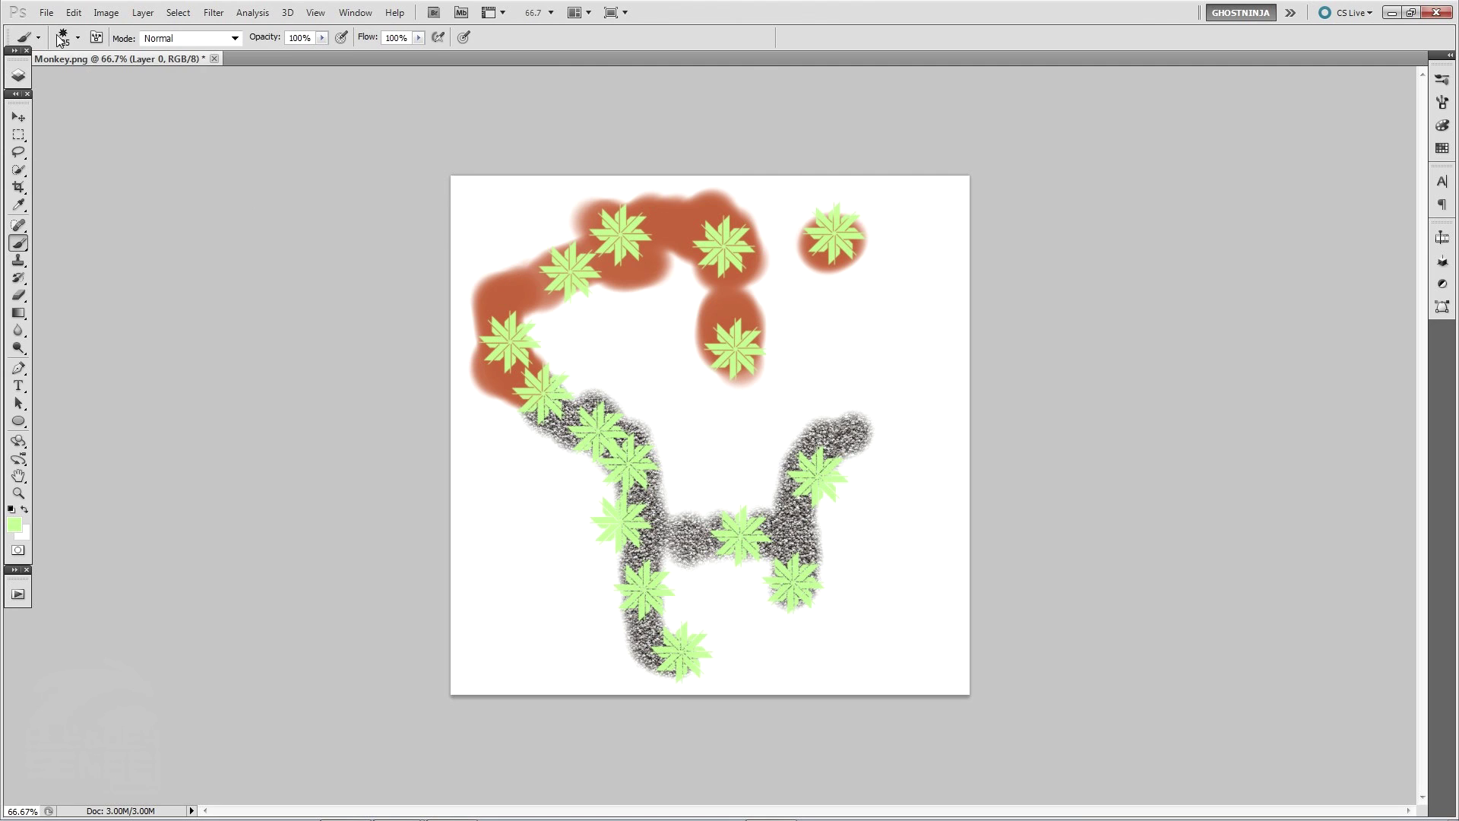
{"action": "left_click", "coordinate": [45, 12]}
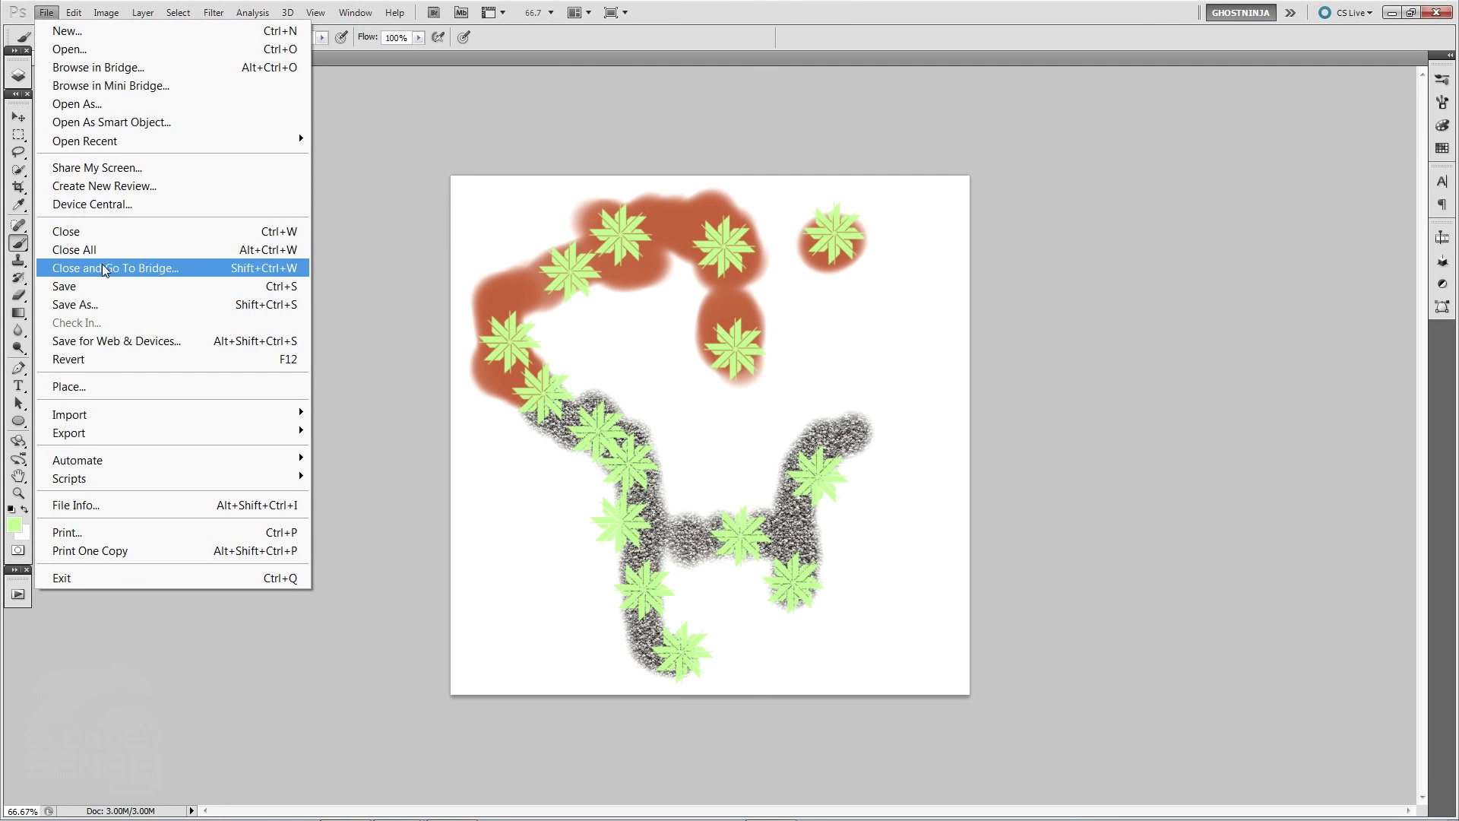
{"action": "left_click", "coordinate": [431, 180]}
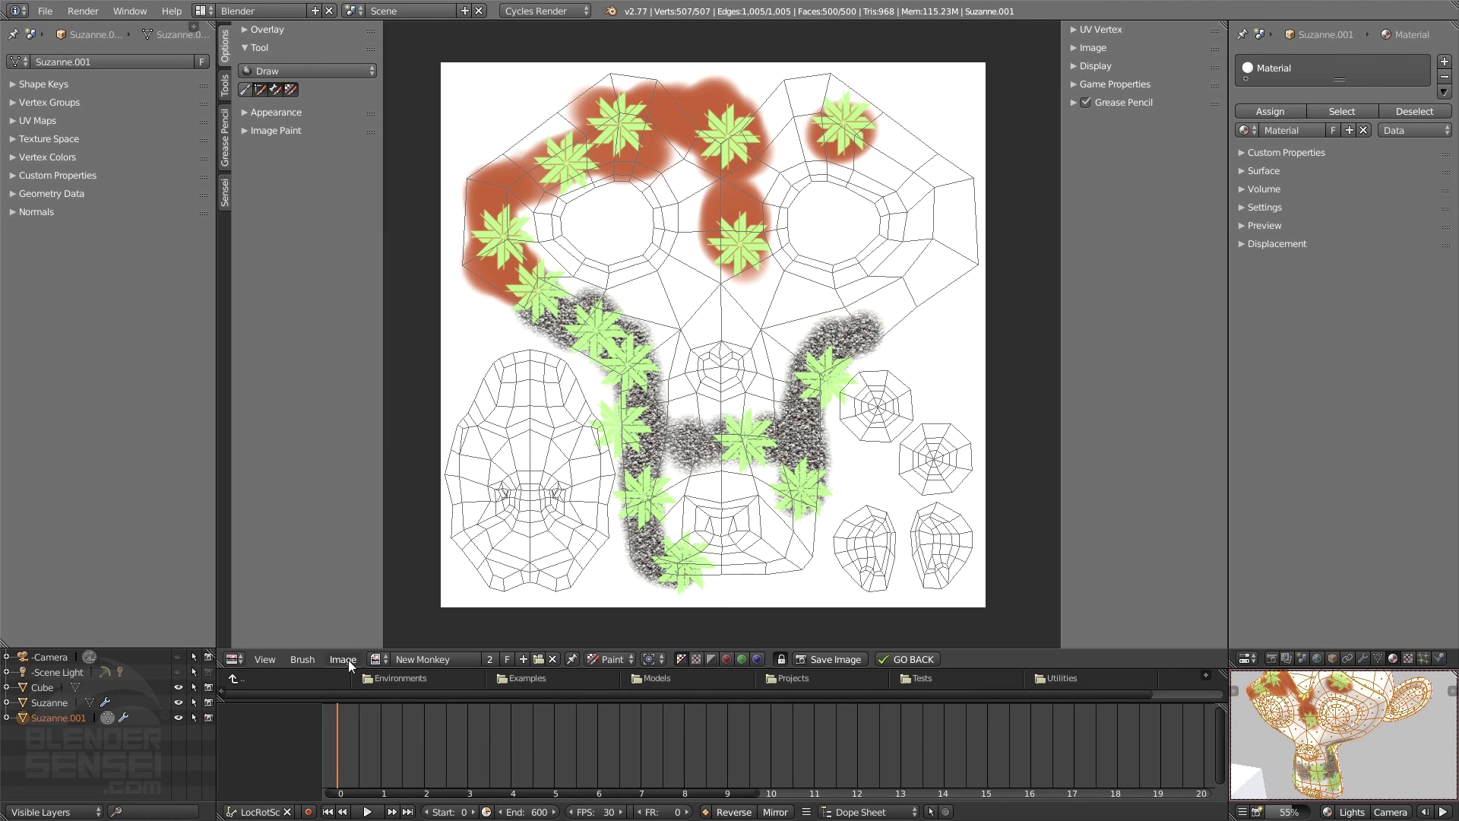
{"action": "left_click", "coordinate": [343, 659]}
{"action": "left_click", "coordinate": [576, 228]}
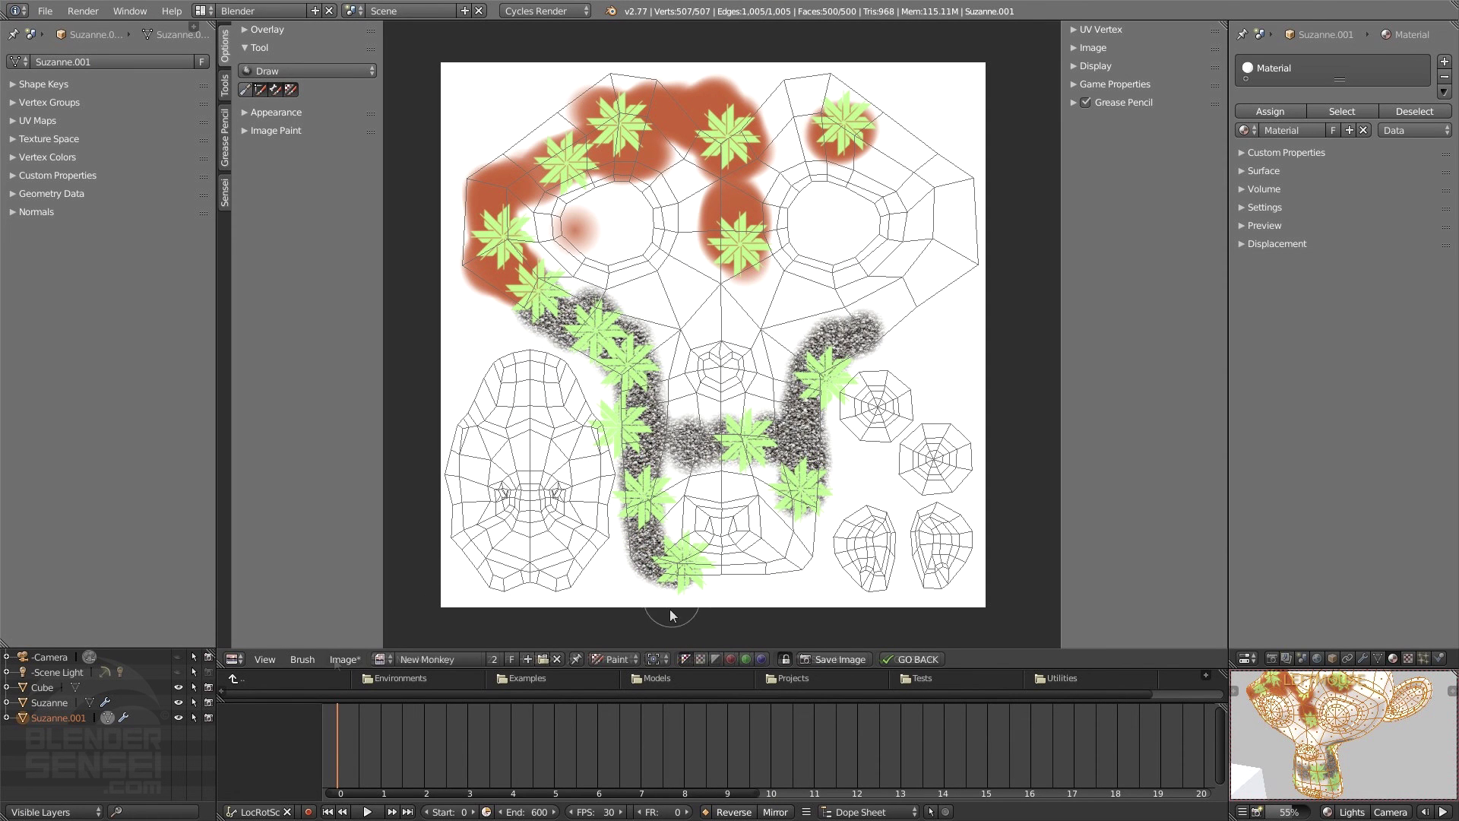
Step: Switch the image editor to View mode and export the UV layout to the Desktop as New Monkey UVMAP.png
{"action": "left_click", "coordinate": [619, 659]}
{"action": "left_click", "coordinate": [620, 641]}
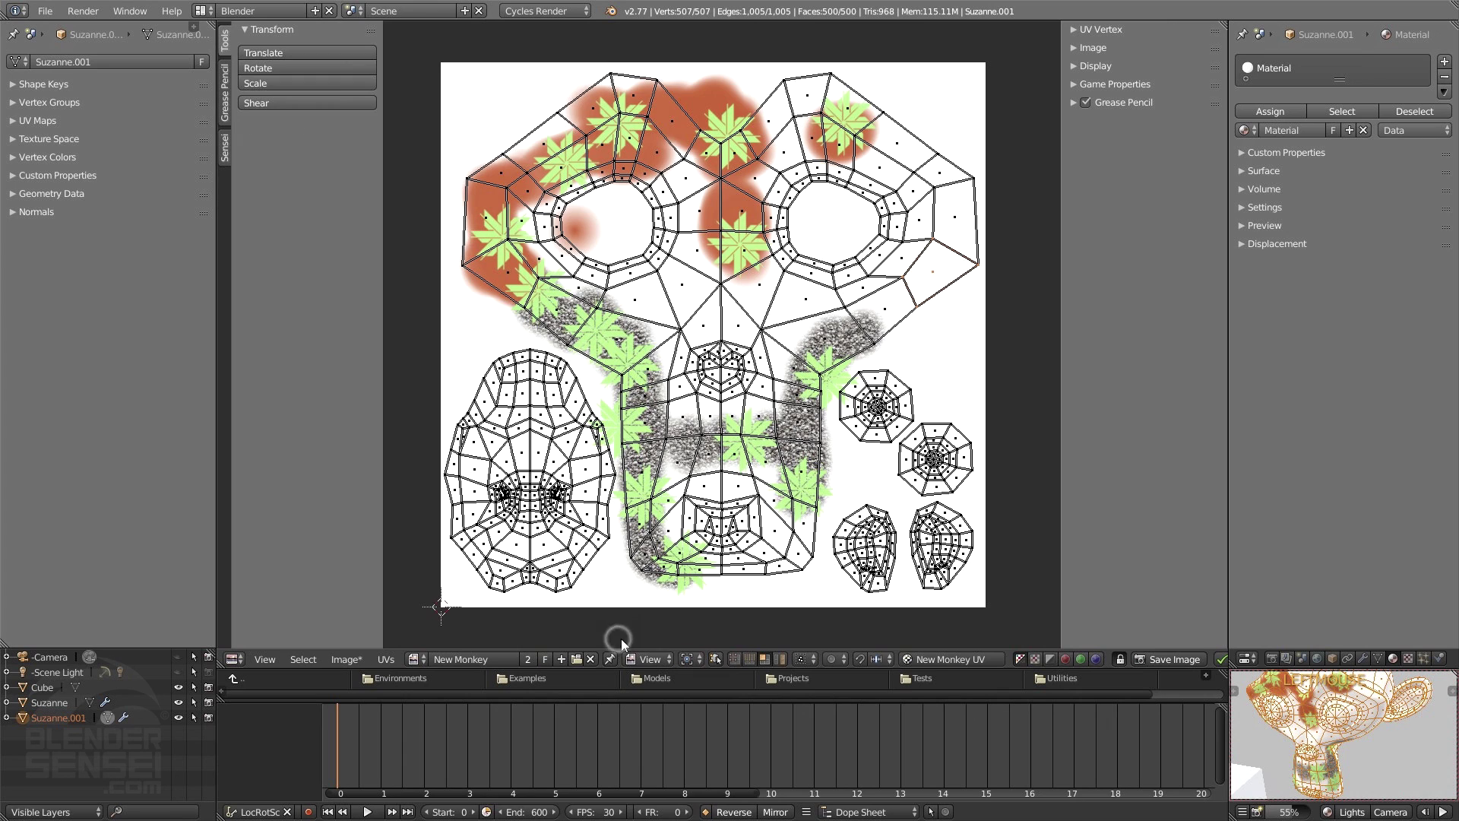
{"action": "left_click", "coordinate": [388, 660]}
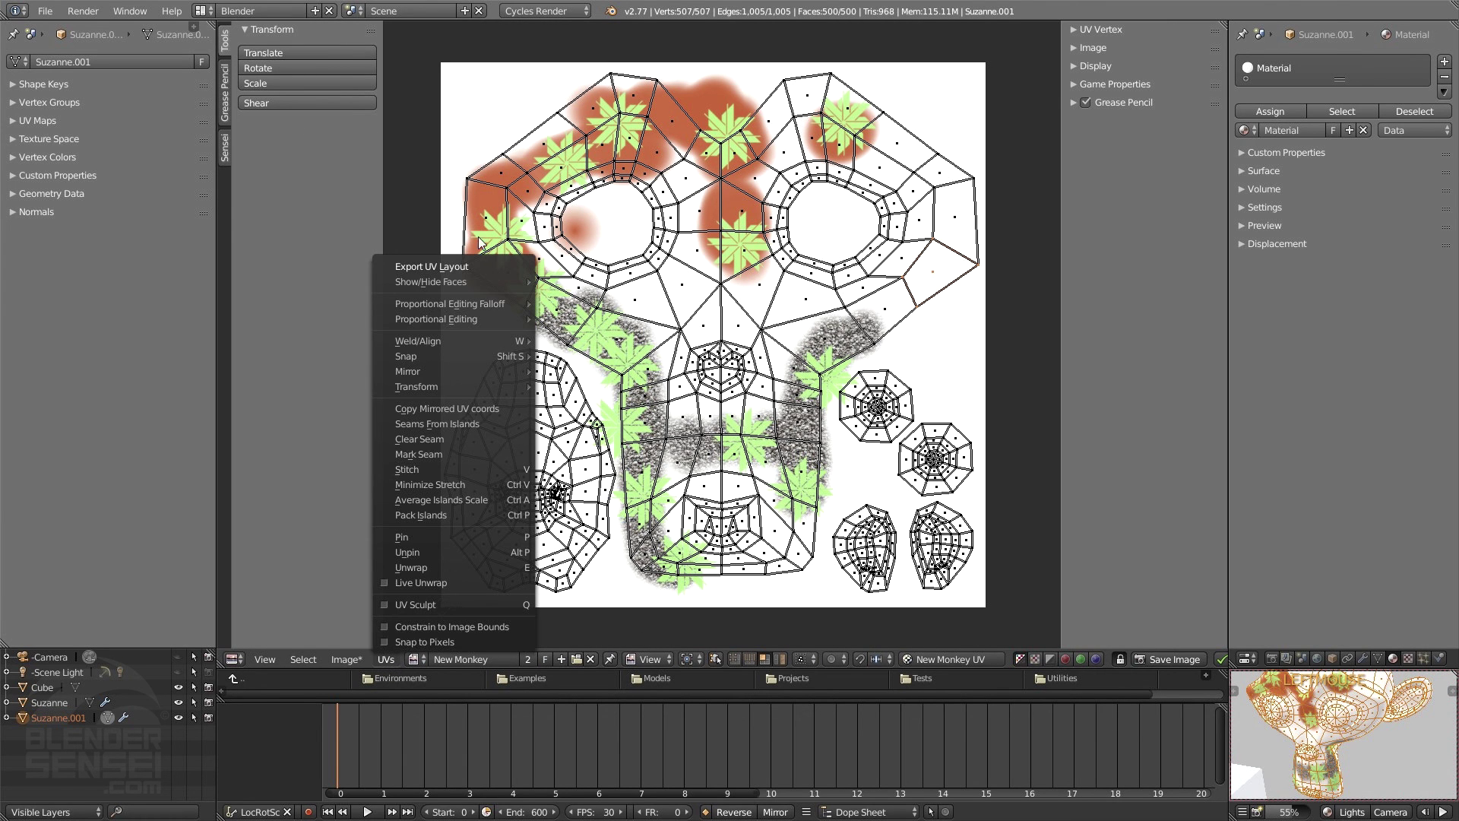
{"action": "left_click", "coordinate": [440, 267]}
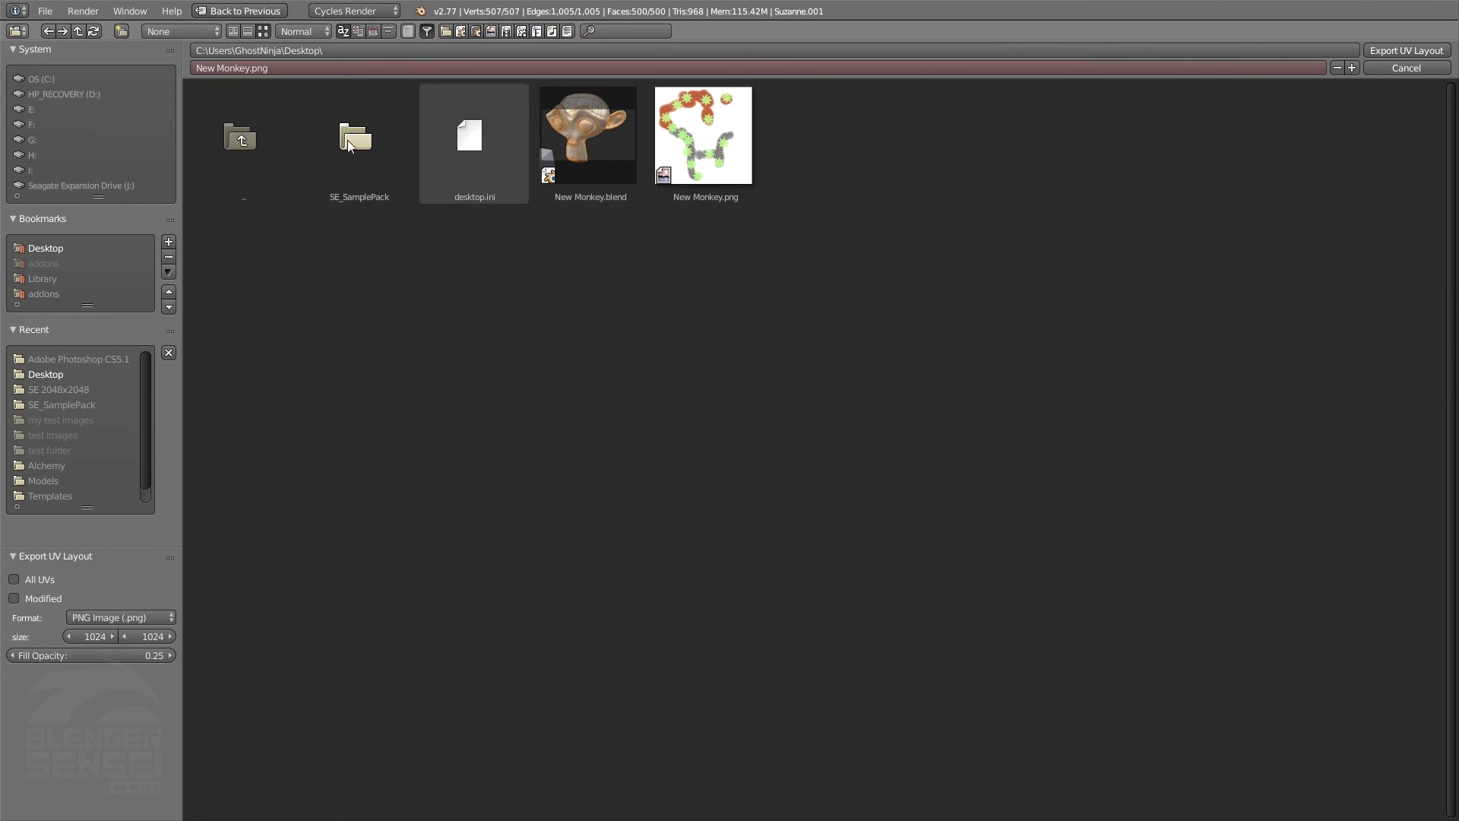
{"action": "left_click", "coordinate": [282, 72]}
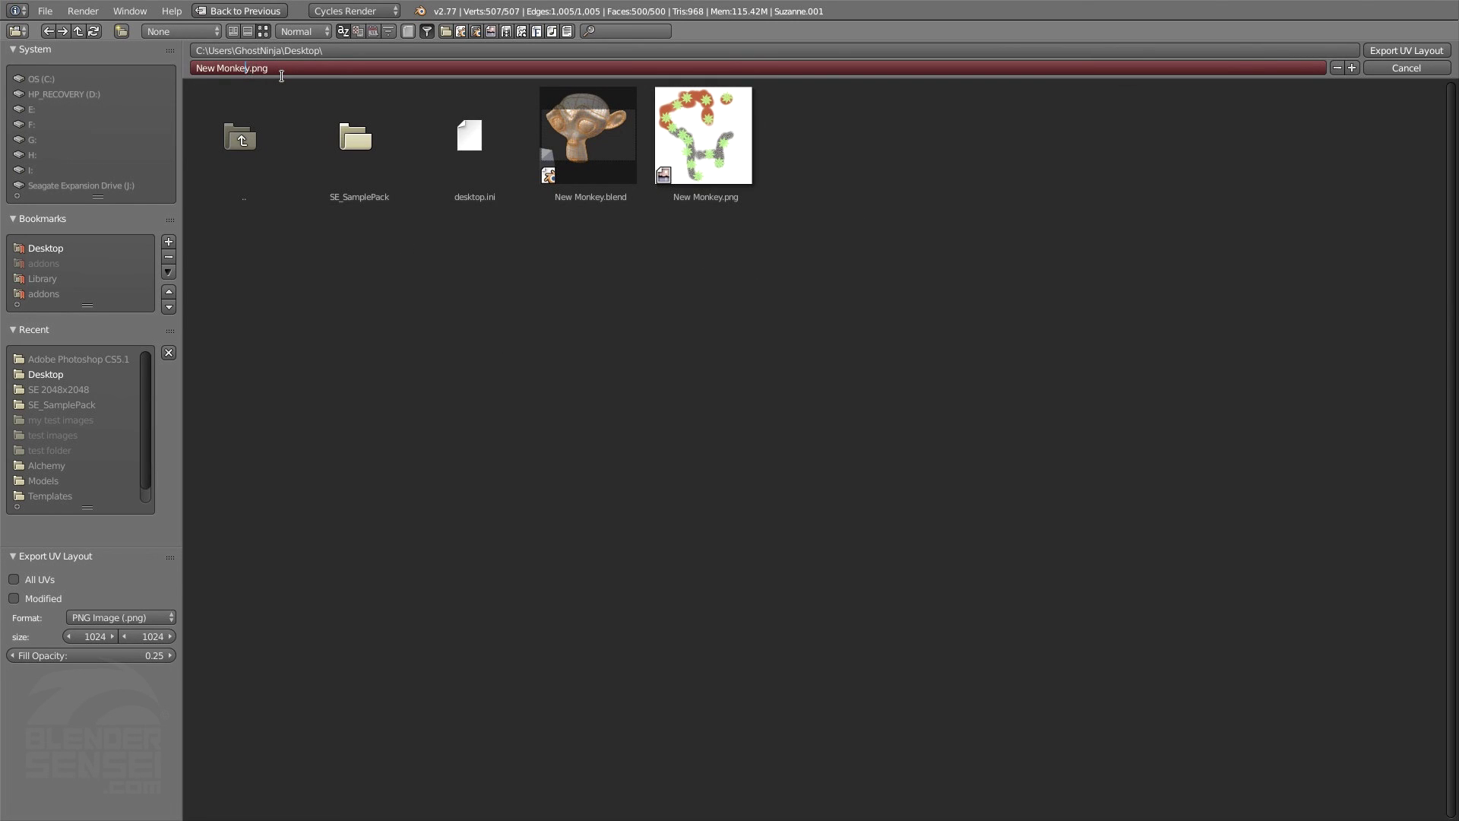
{"action": "type", "text": "UVMAP"}
{"action": "key", "text": "Return"}
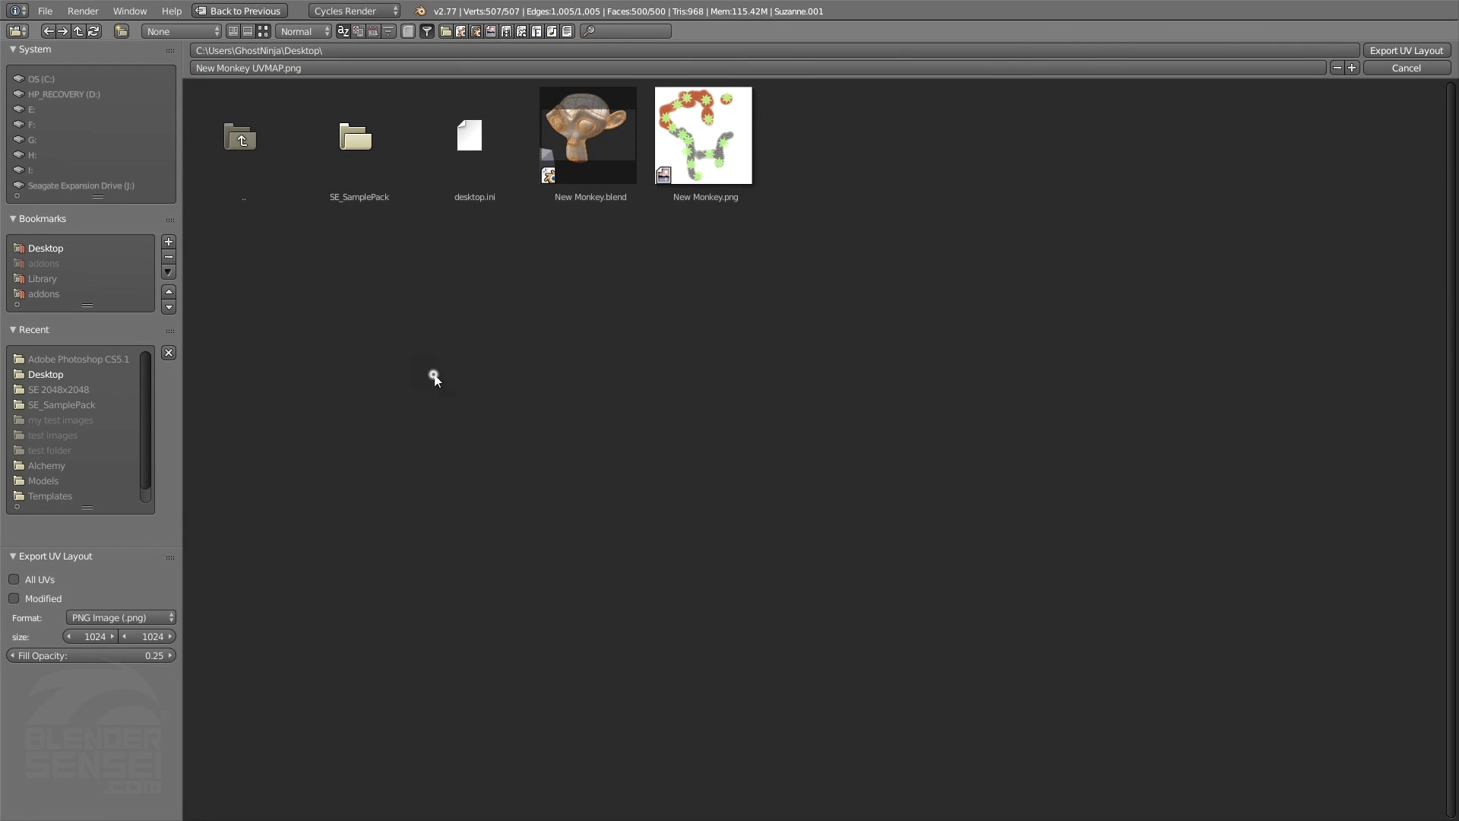
{"action": "left_click", "coordinate": [1412, 51]}
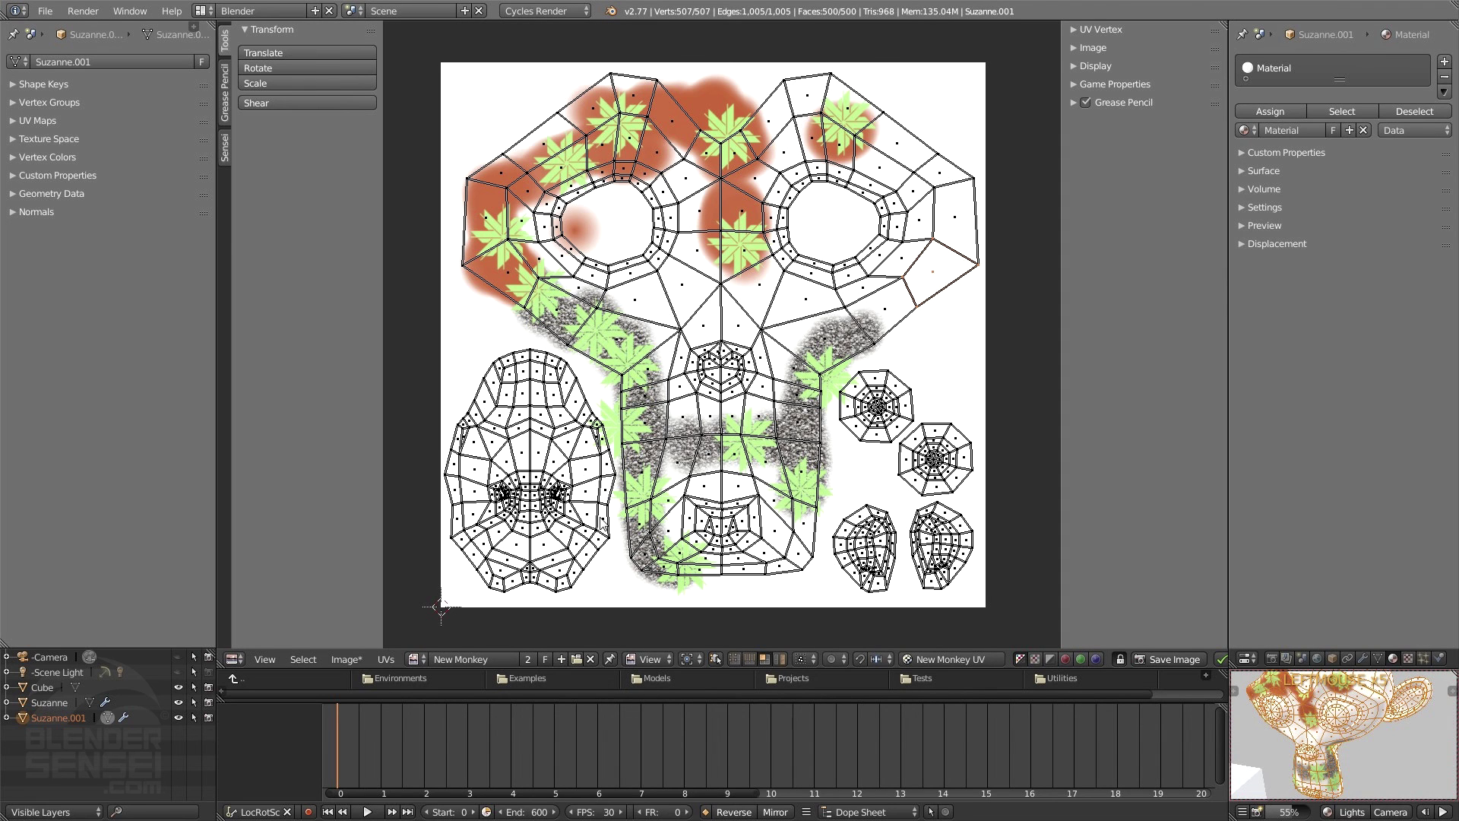
Step: Switch to Photoshop and place New Monkey UVMAP.png from the Desktop as a layer above the painted Layer 0
{"action": "key", "text": "super"}
{"action": "left_click", "coordinate": [764, 794]}
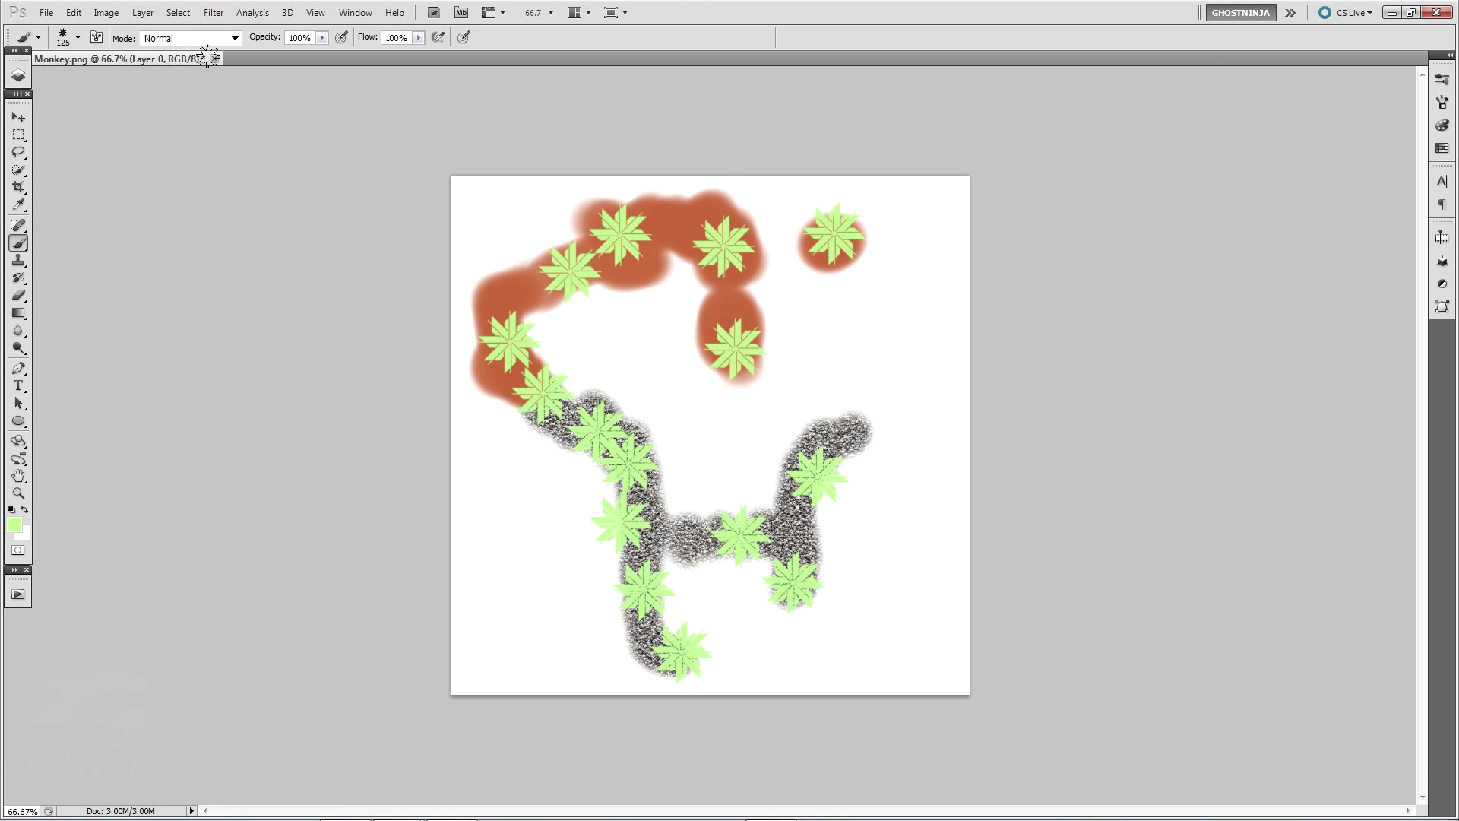
{"action": "left_click", "coordinate": [22, 74]}
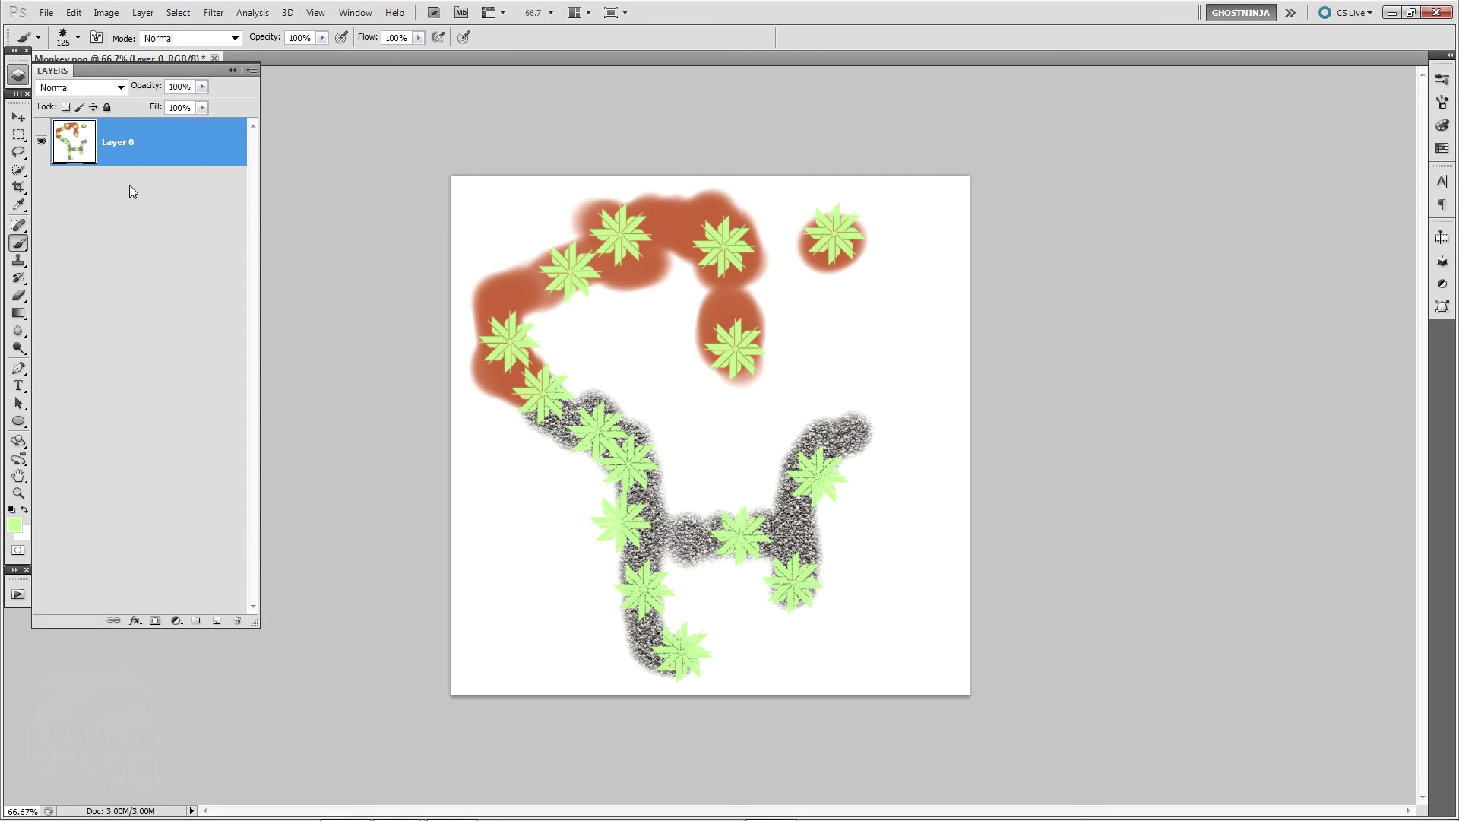
{"action": "left_click", "coordinate": [47, 13]}
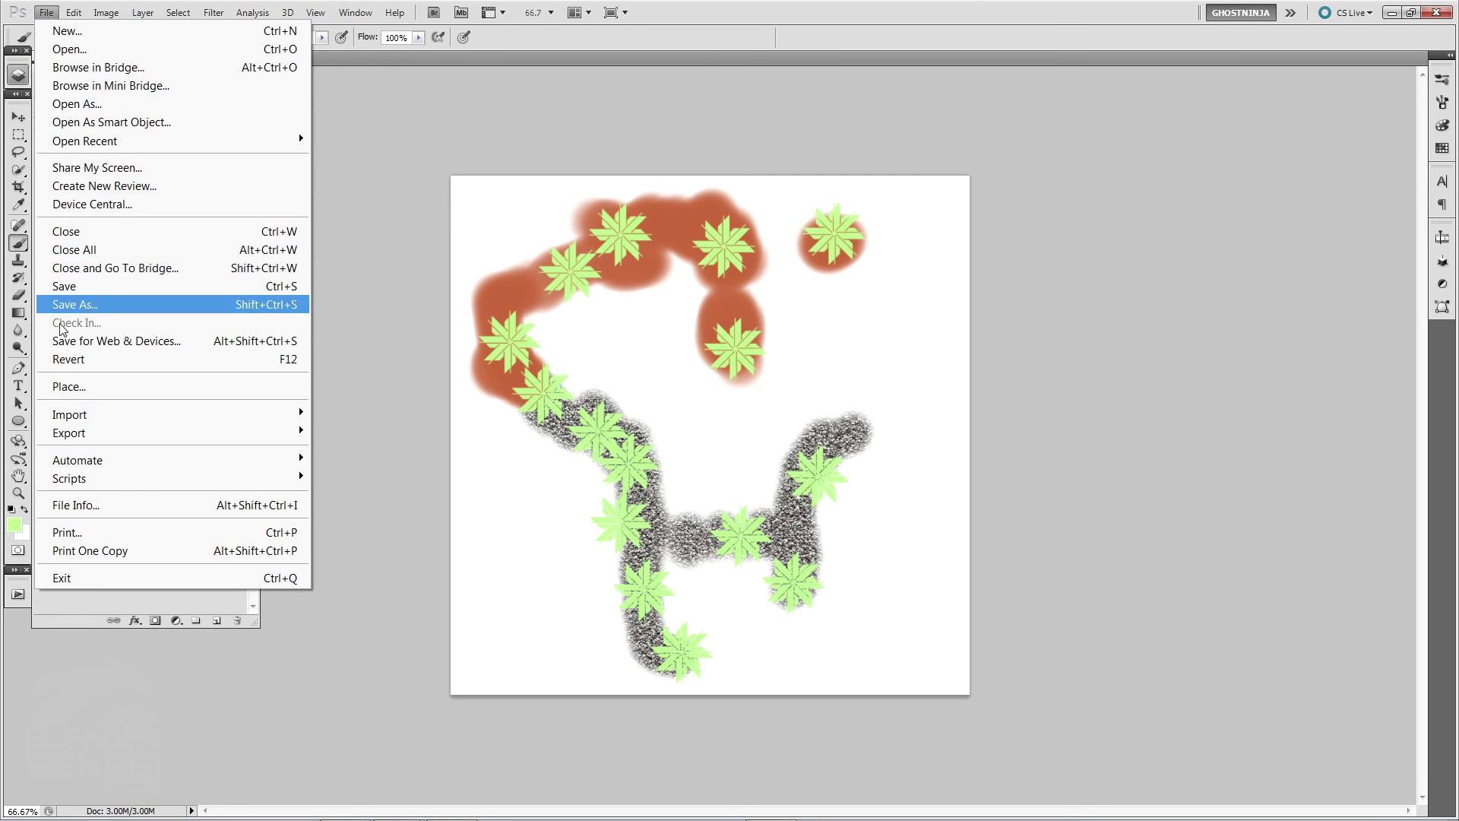
{"action": "left_click", "coordinate": [79, 388]}
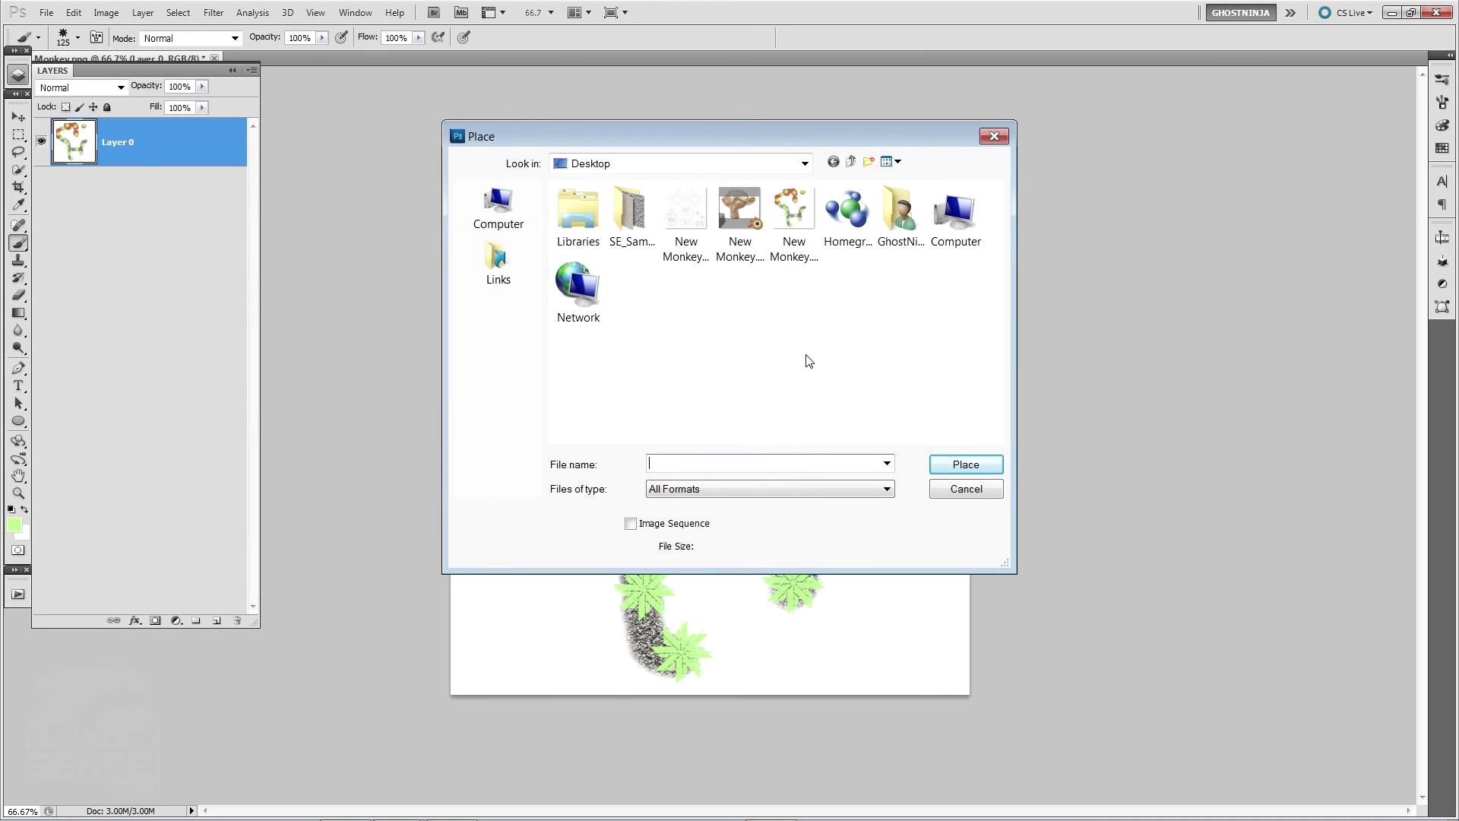
{"action": "left_click", "coordinate": [685, 216]}
{"action": "left_click", "coordinate": [969, 464]}
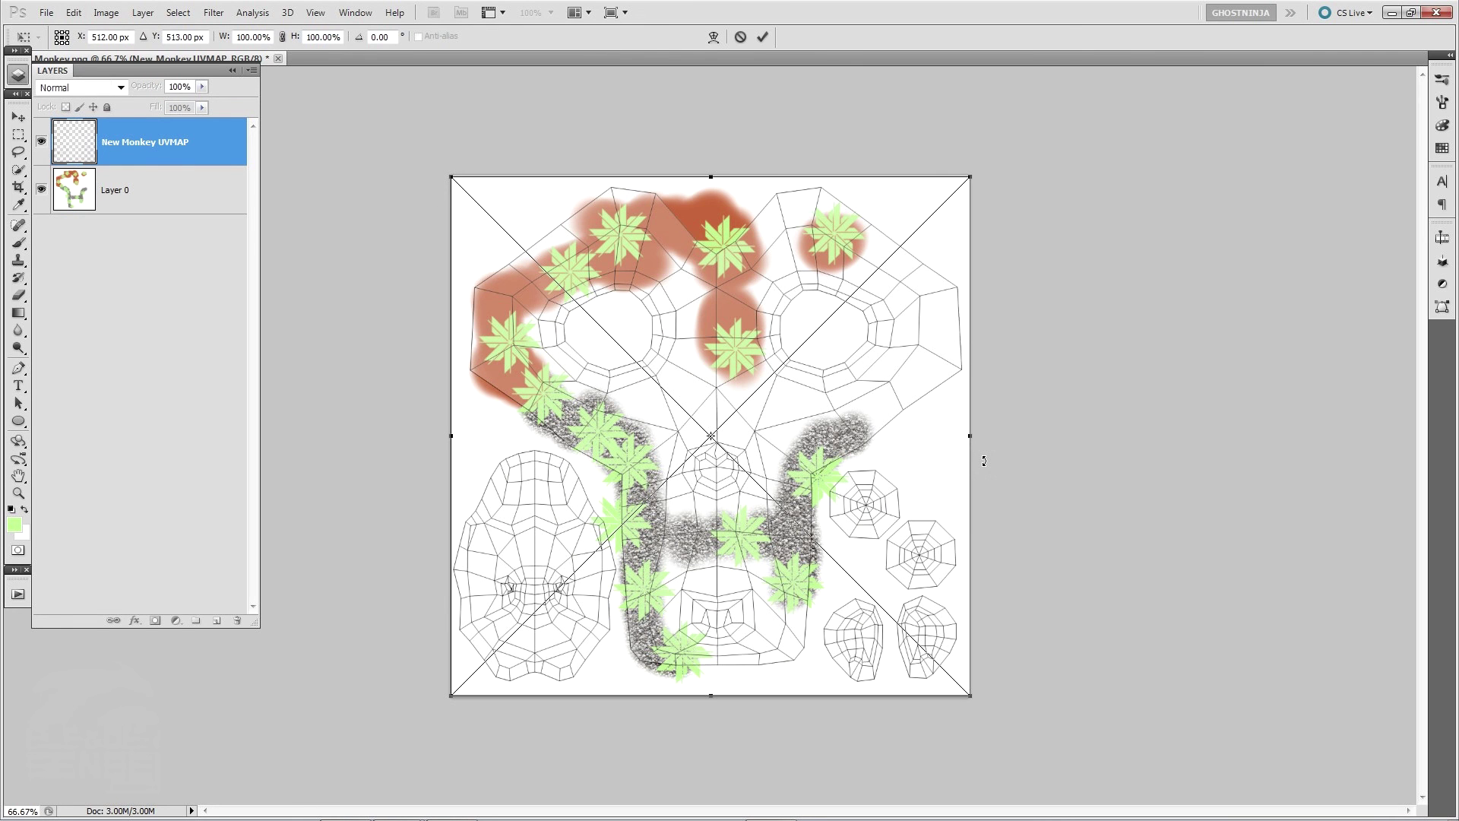
{"action": "key", "text": "v"}
{"action": "left_click", "coordinate": [655, 317]}
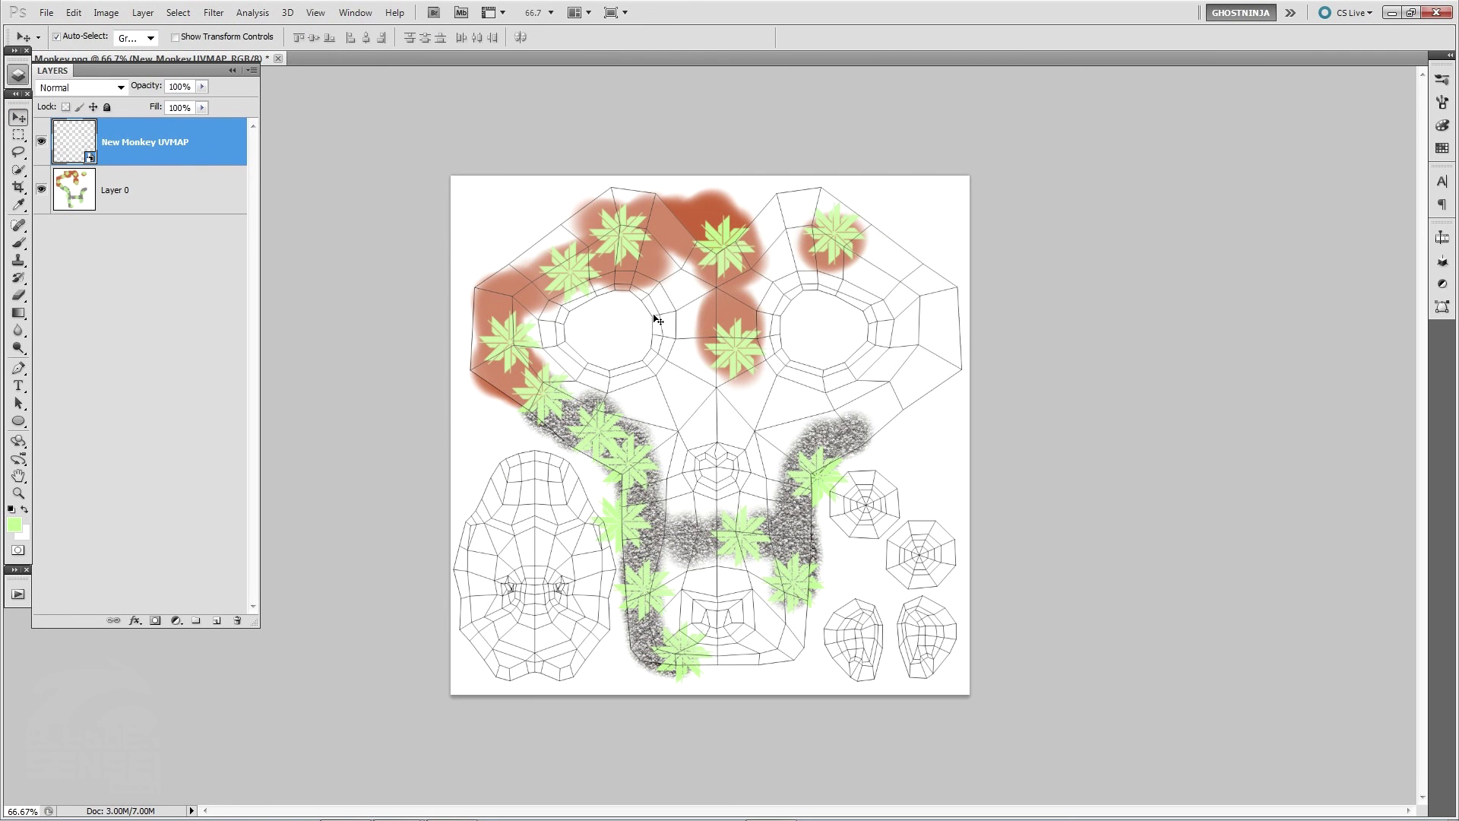
{"action": "scroll", "coordinate": [750, 298], "scroll_direction": "up", "scroll_amount": 2, "text": "alt"}
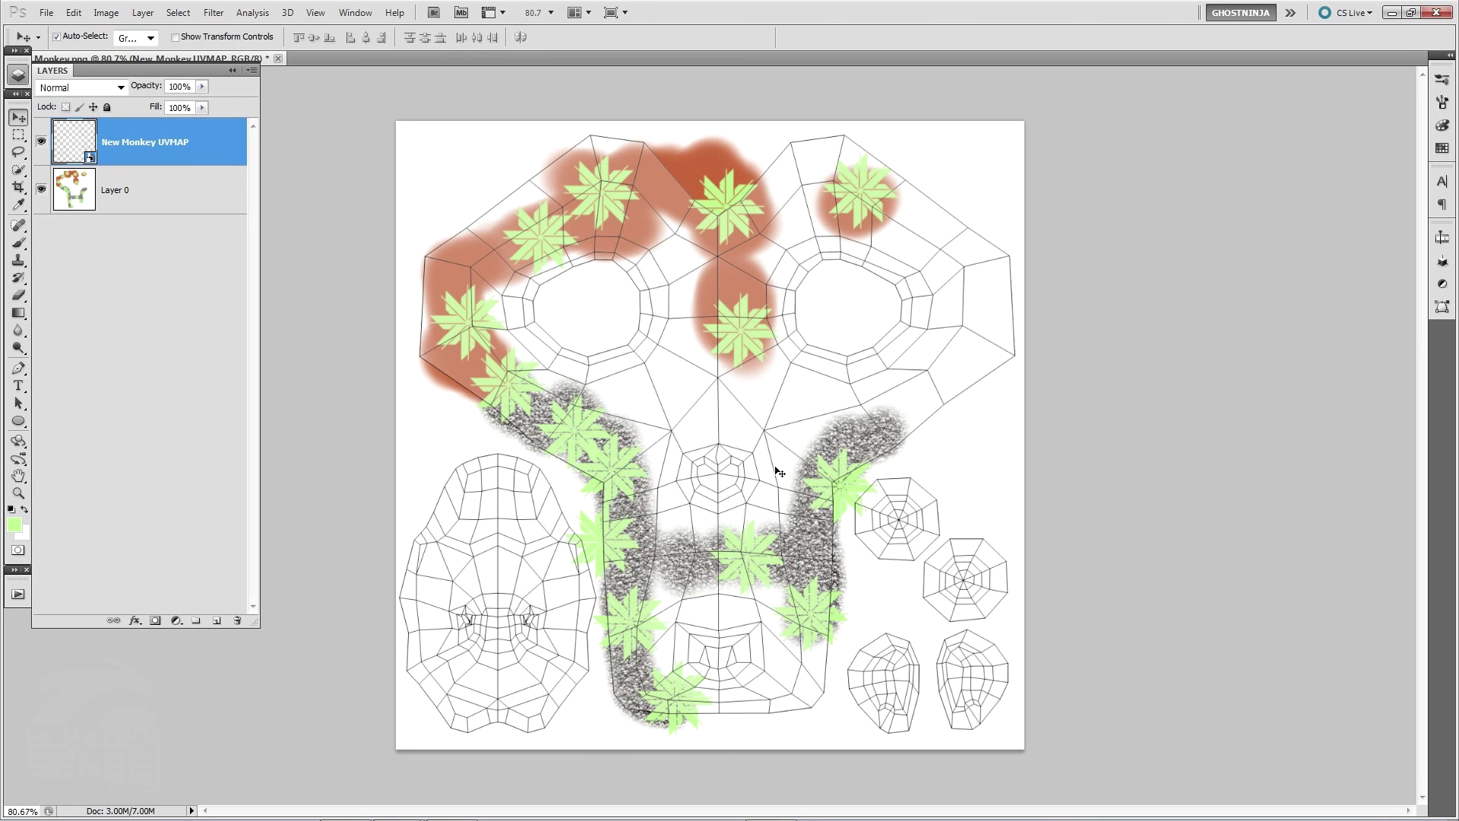
{"action": "scroll", "coordinate": [781, 475], "scroll_direction": "up", "scroll_amount": 1, "text": "alt"}
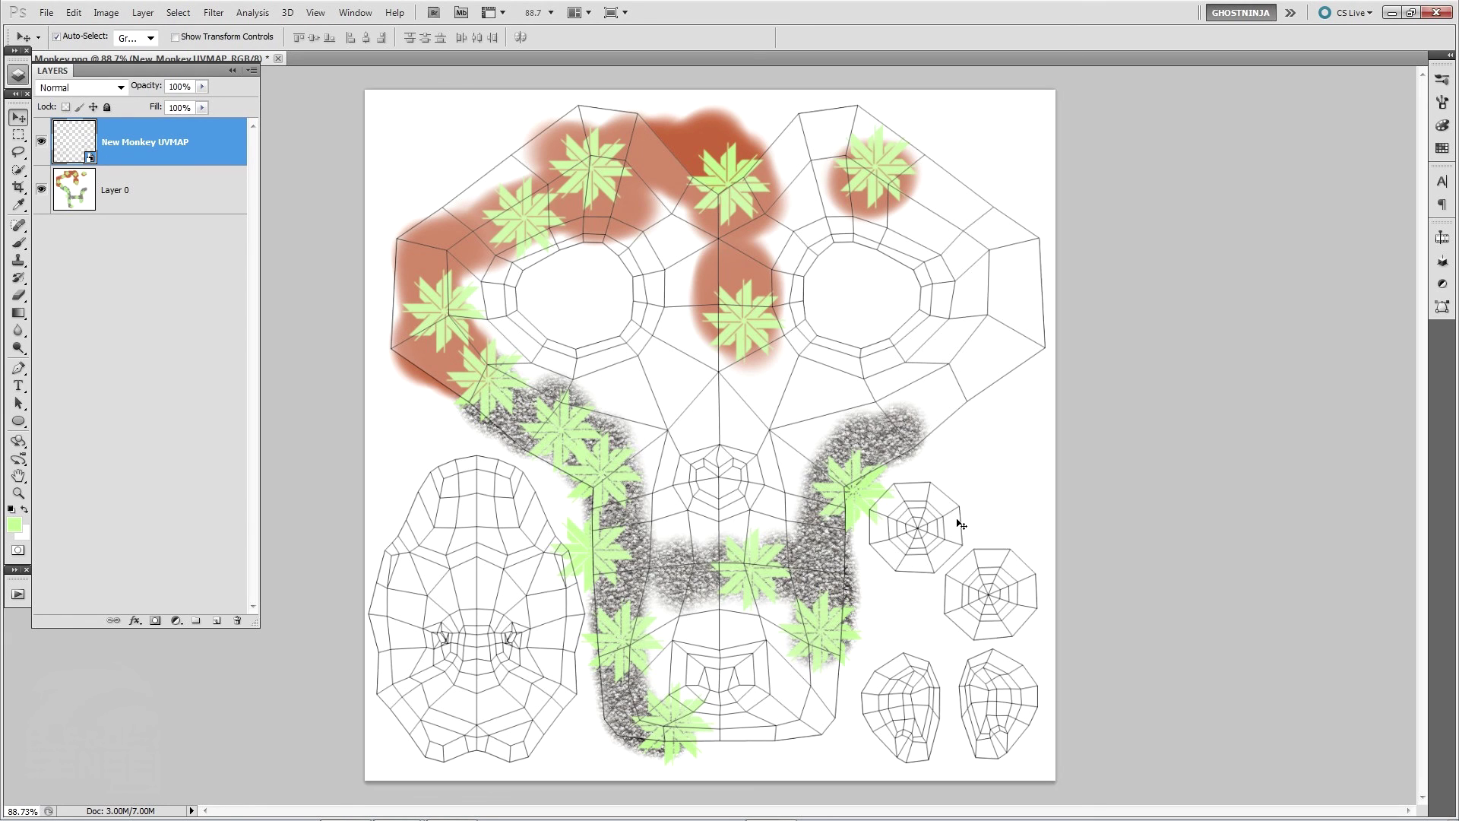
Step: Add a dab of green in the upper-left corner of Layer 0 with a soft round brush
{"action": "left_click", "coordinate": [163, 182]}
{"action": "key", "text": "b"}
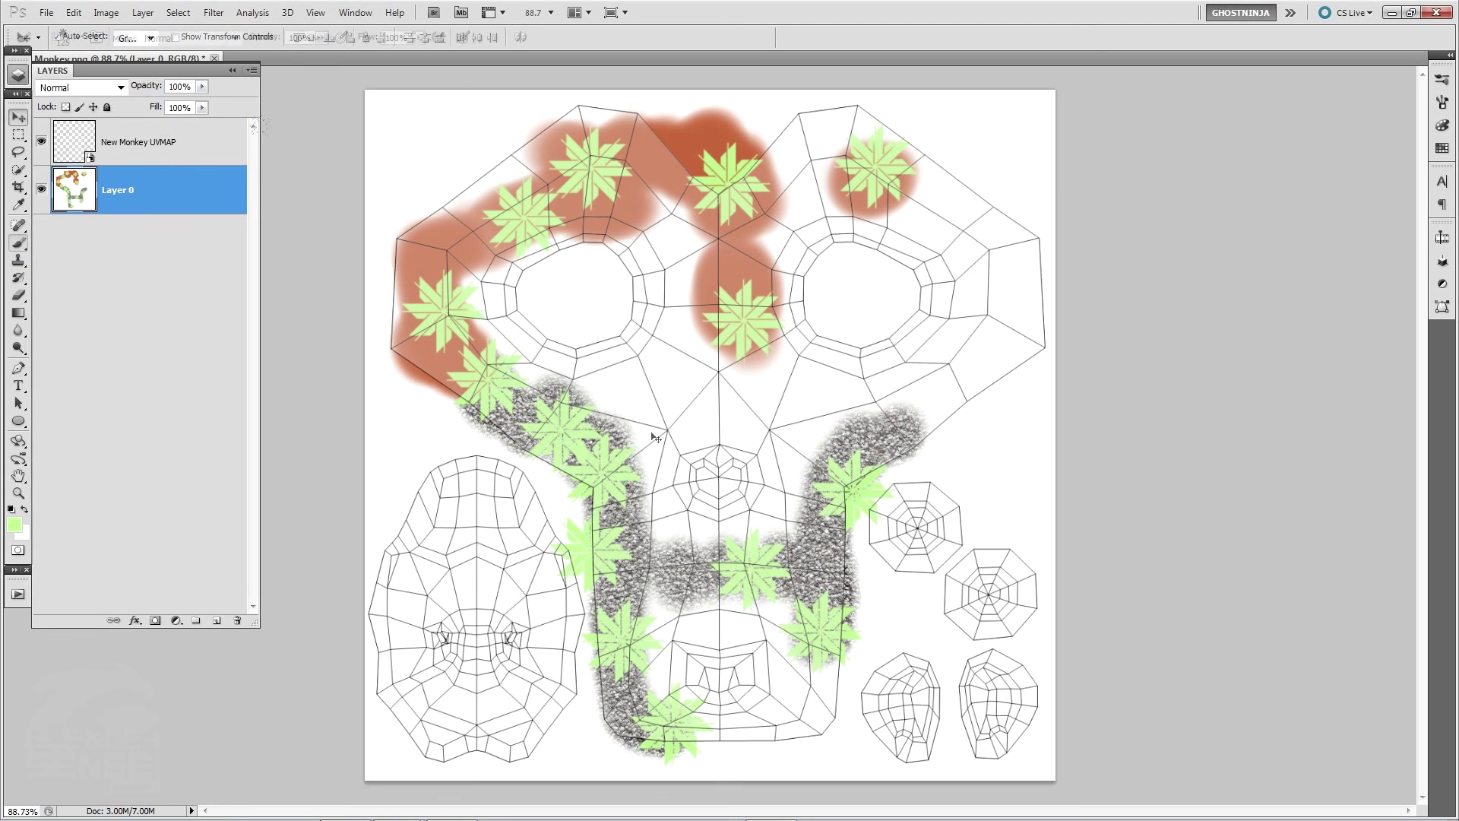
{"action": "left_click", "coordinate": [79, 37]}
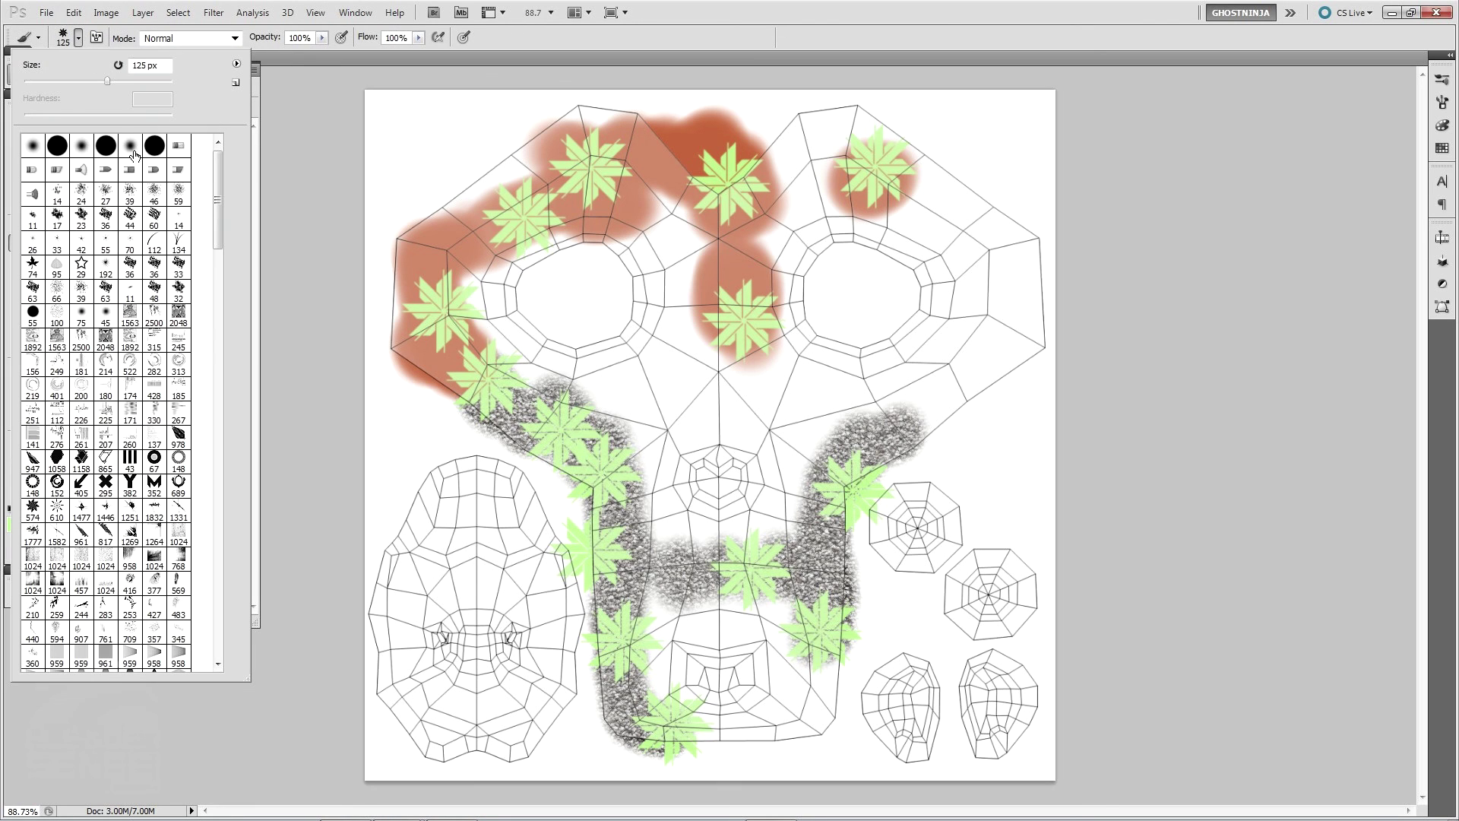
{"action": "left_click", "coordinate": [132, 149]}
{"action": "left_click", "coordinate": [379, 116]}
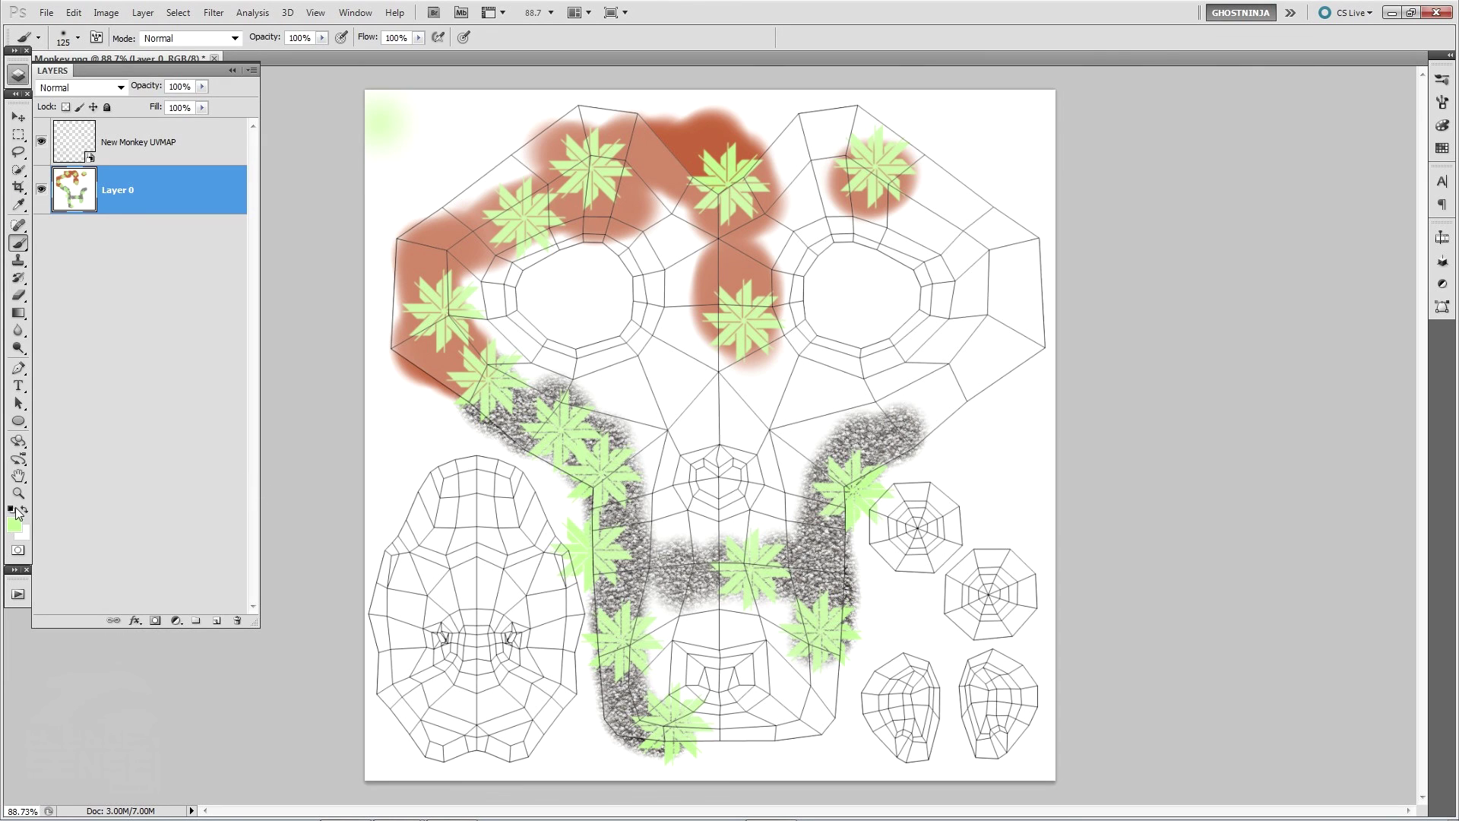
Step: Paint white with a 70 px soft brush over the Layer 0 colour spilling outside the UV outline around the neck
{"action": "left_click", "coordinate": [14, 508]}
{"action": "mouse_move", "coordinate": [860, 484]}
{"action": "left_mouse_down"}
{"action": "mouse_move", "coordinate": [914, 448]}
{"action": "mouse_move", "coordinate": [904, 472]}
{"action": "left_mouse_up"}
{"action": "left_click_drag", "start_coordinate": [576, 530], "coordinate": [555, 598]}
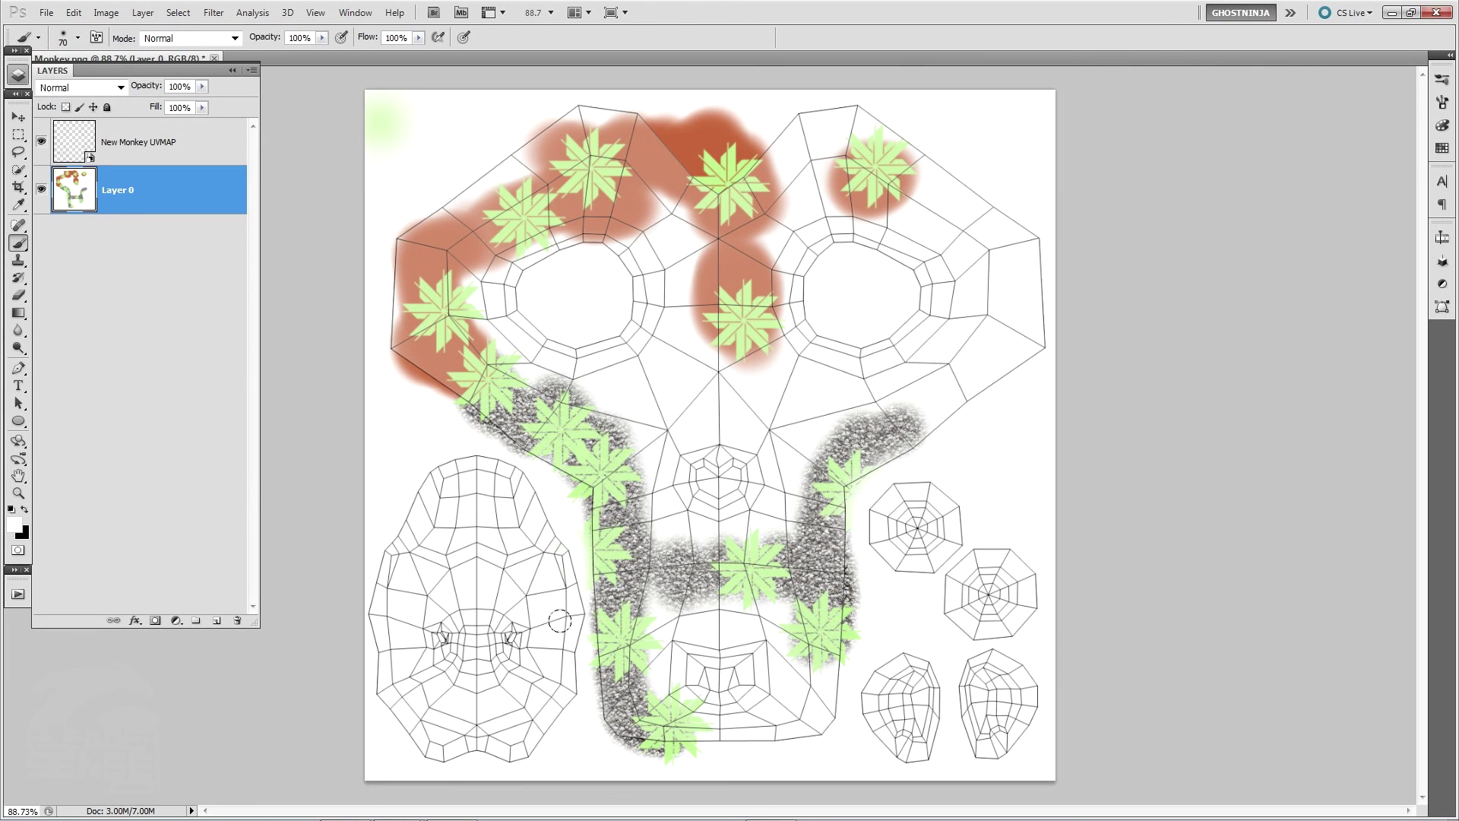
{"action": "mouse_move", "coordinate": [666, 761]}
{"action": "left_mouse_down"}
{"action": "mouse_move", "coordinate": [684, 768]}
{"action": "mouse_move", "coordinate": [676, 758]}
{"action": "left_mouse_up"}
Step: Apply a rippled distortion effect to Layer 0 through the Filter Gallery
{"action": "left_click", "coordinate": [213, 12]}
{"action": "left_click", "coordinate": [290, 81]}
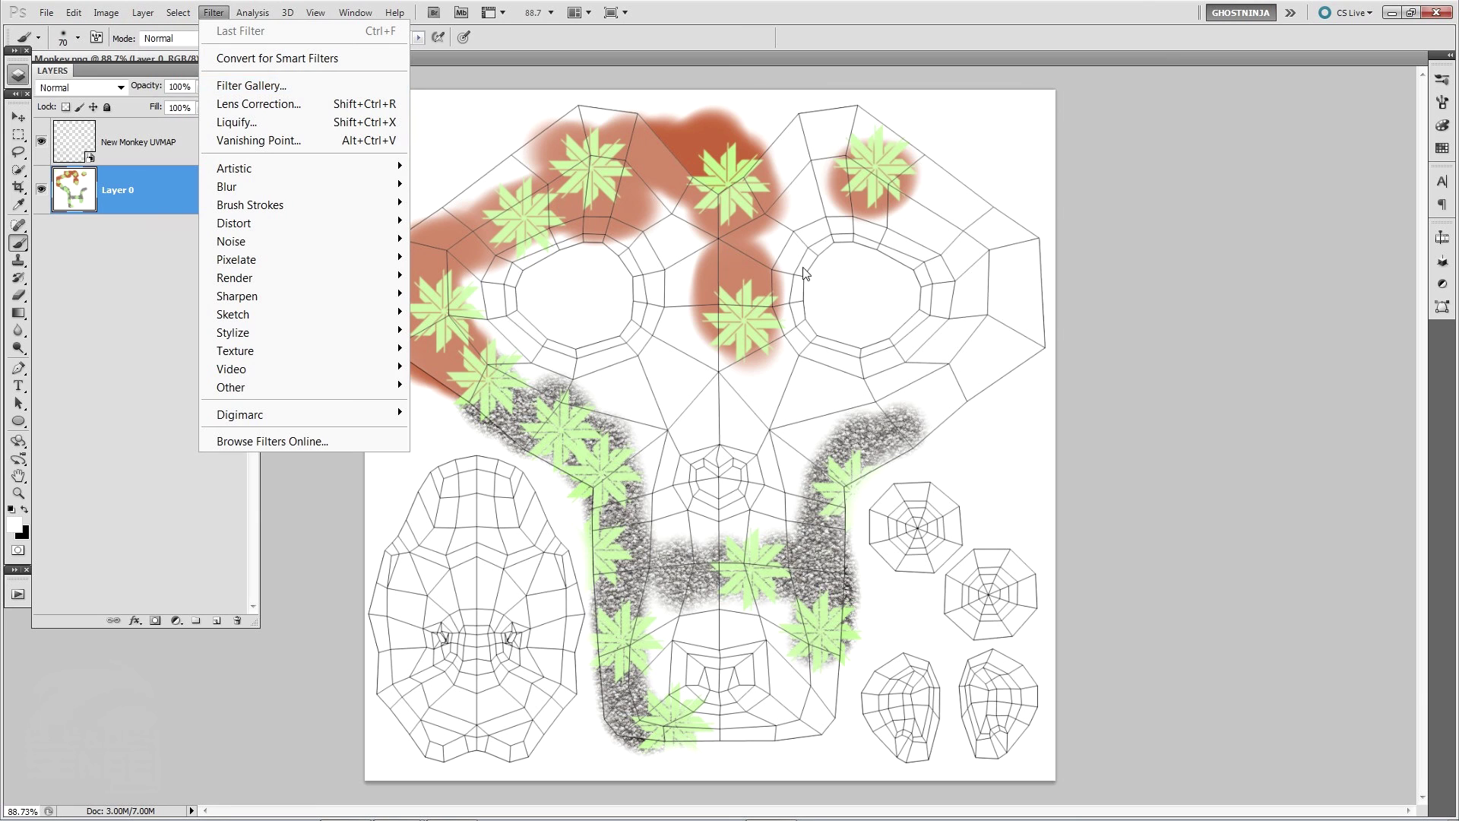
{"action": "left_click", "coordinate": [1154, 237]}
{"action": "left_click", "coordinate": [1348, 163]}
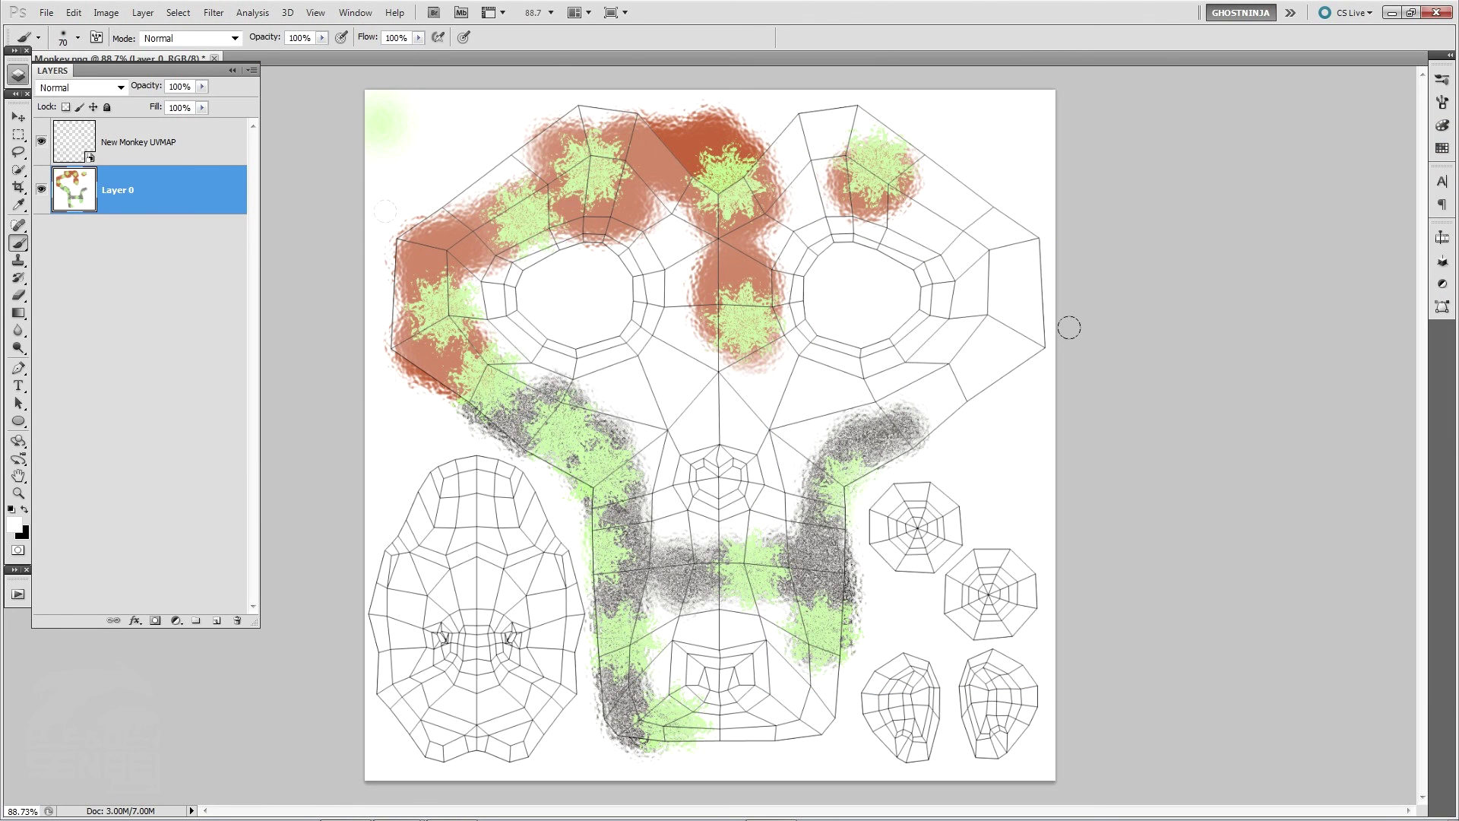
Step: Compare the texture with and without the UV guide and hide the New Monkey UVMAP layer
{"action": "left_click", "coordinate": [41, 143]}
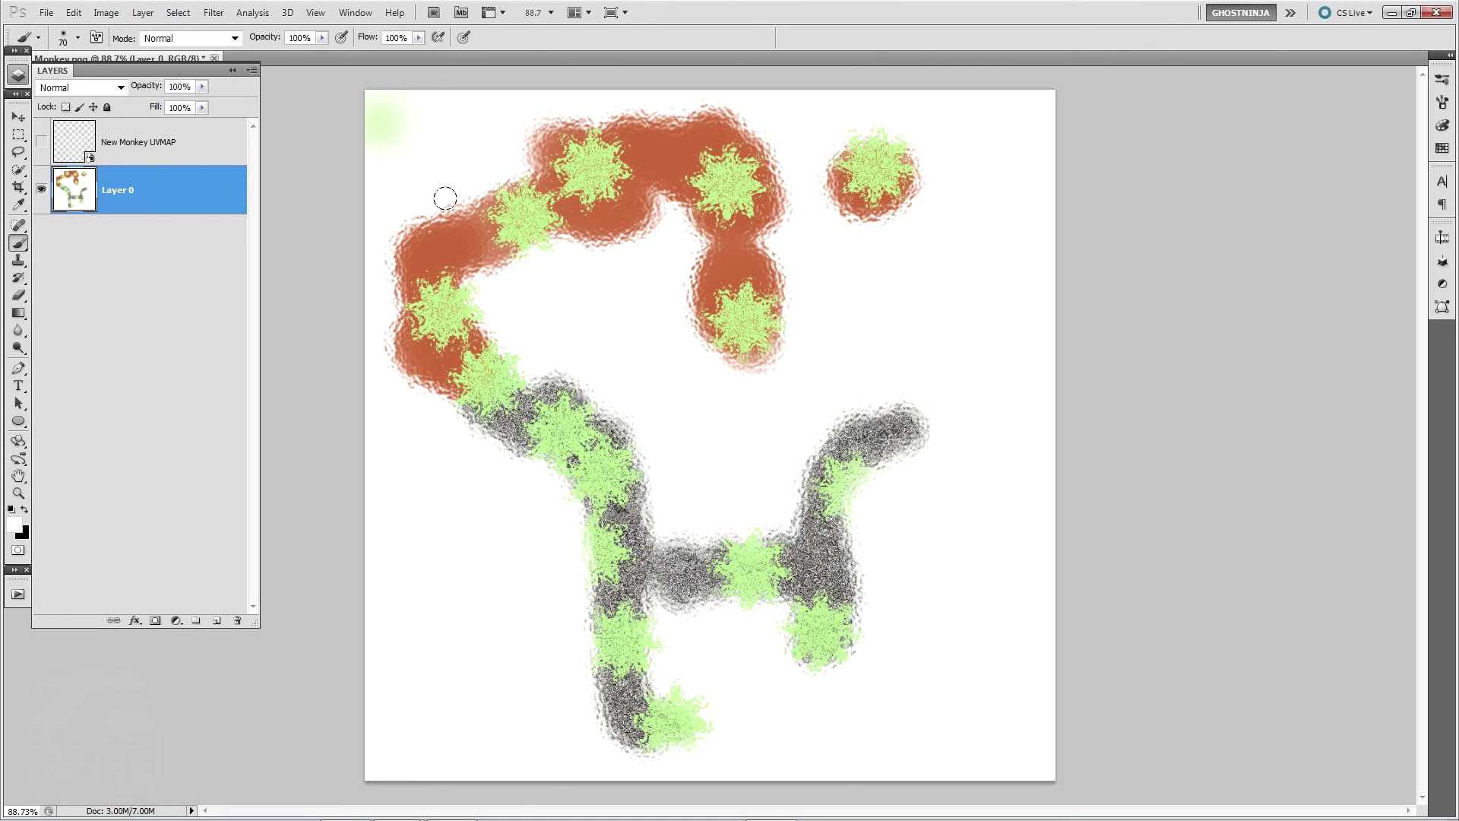
{"action": "left_click", "coordinate": [41, 143]}
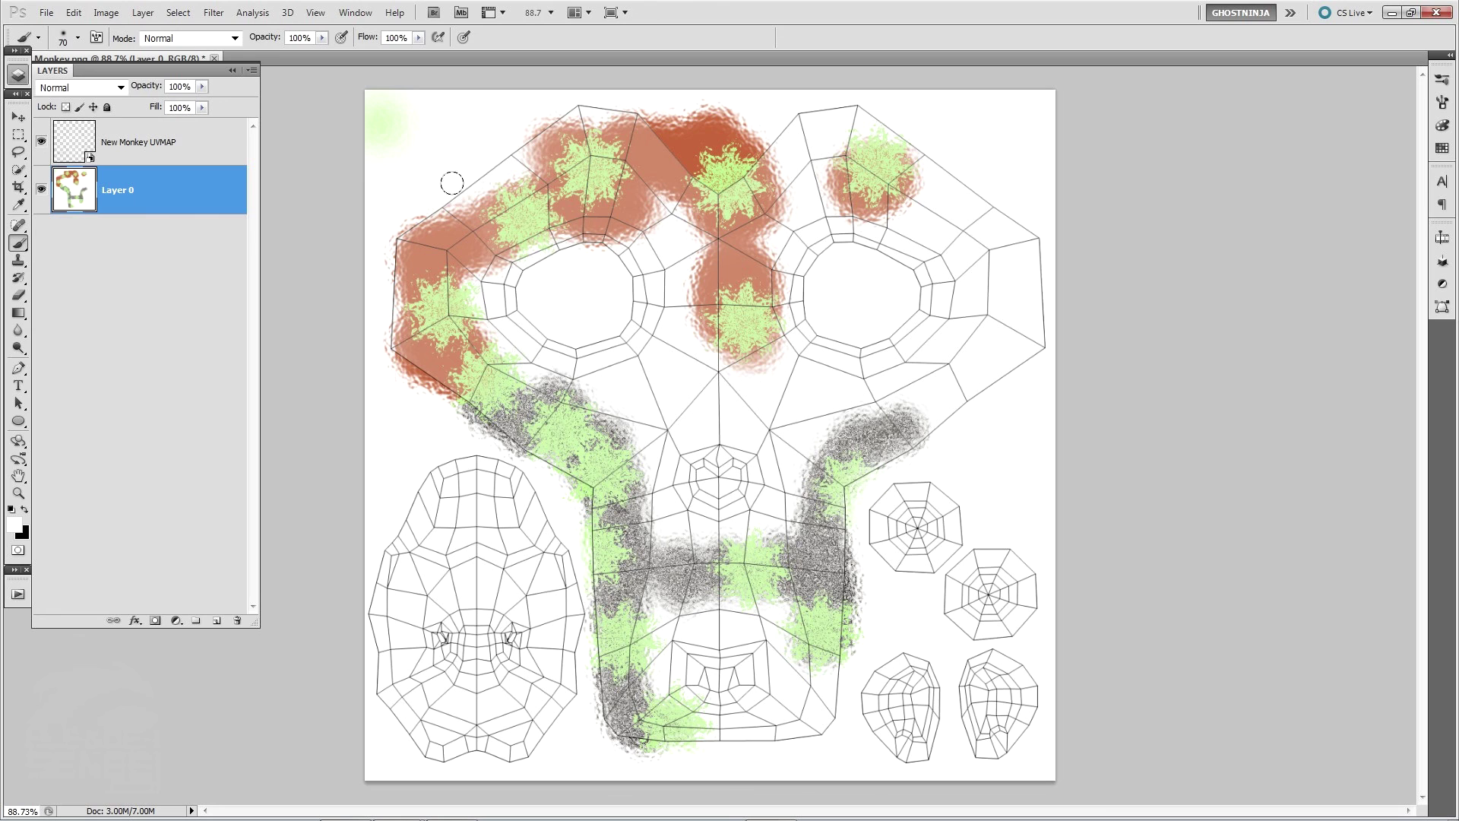
{"action": "left_click", "coordinate": [42, 142]}
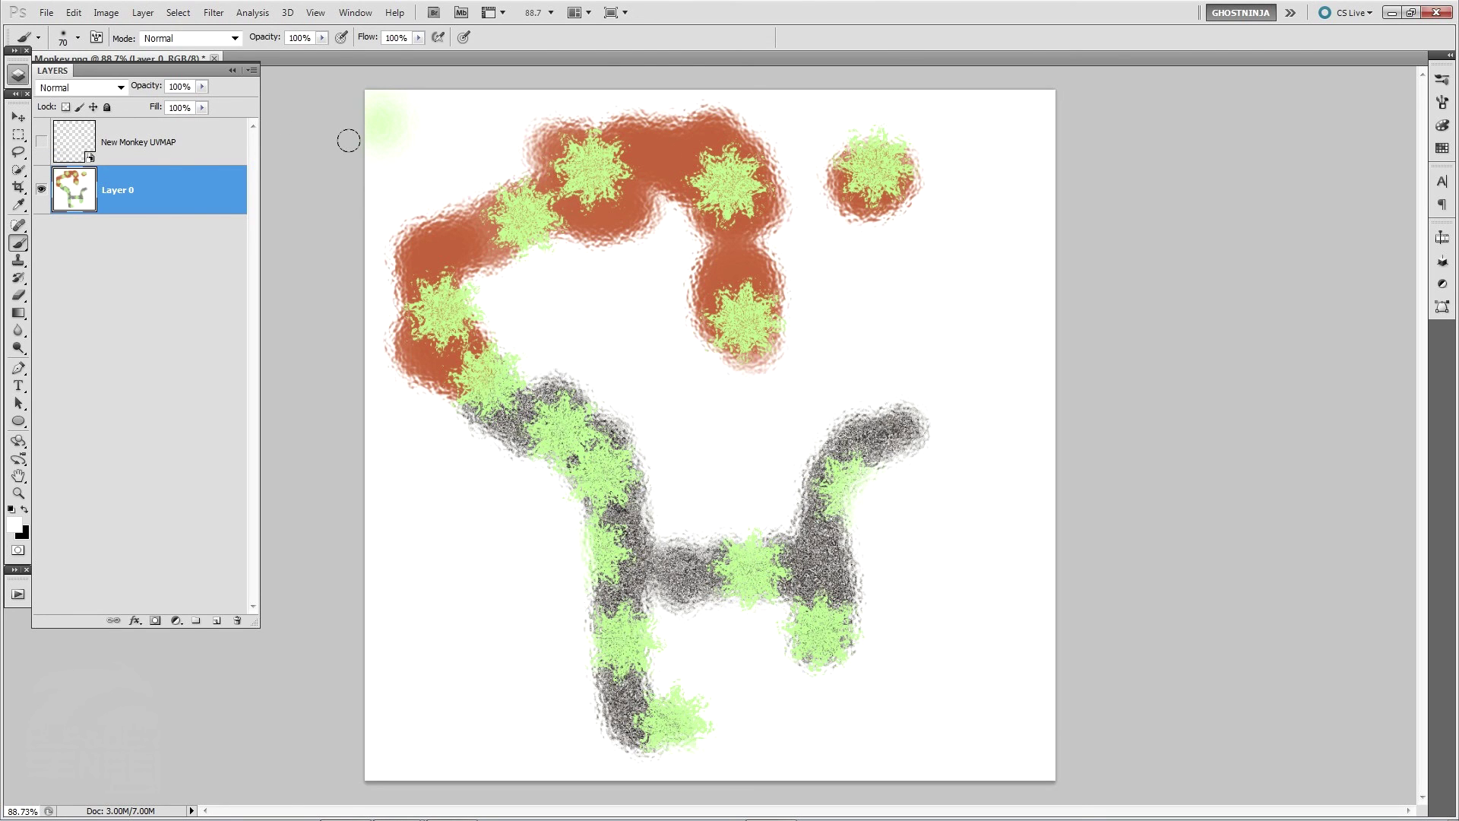
Step: Save the image as New Monkey.png on the Desktop in PNG format without interlacing, replacing the existing file
{"action": "left_click", "coordinate": [46, 12]}
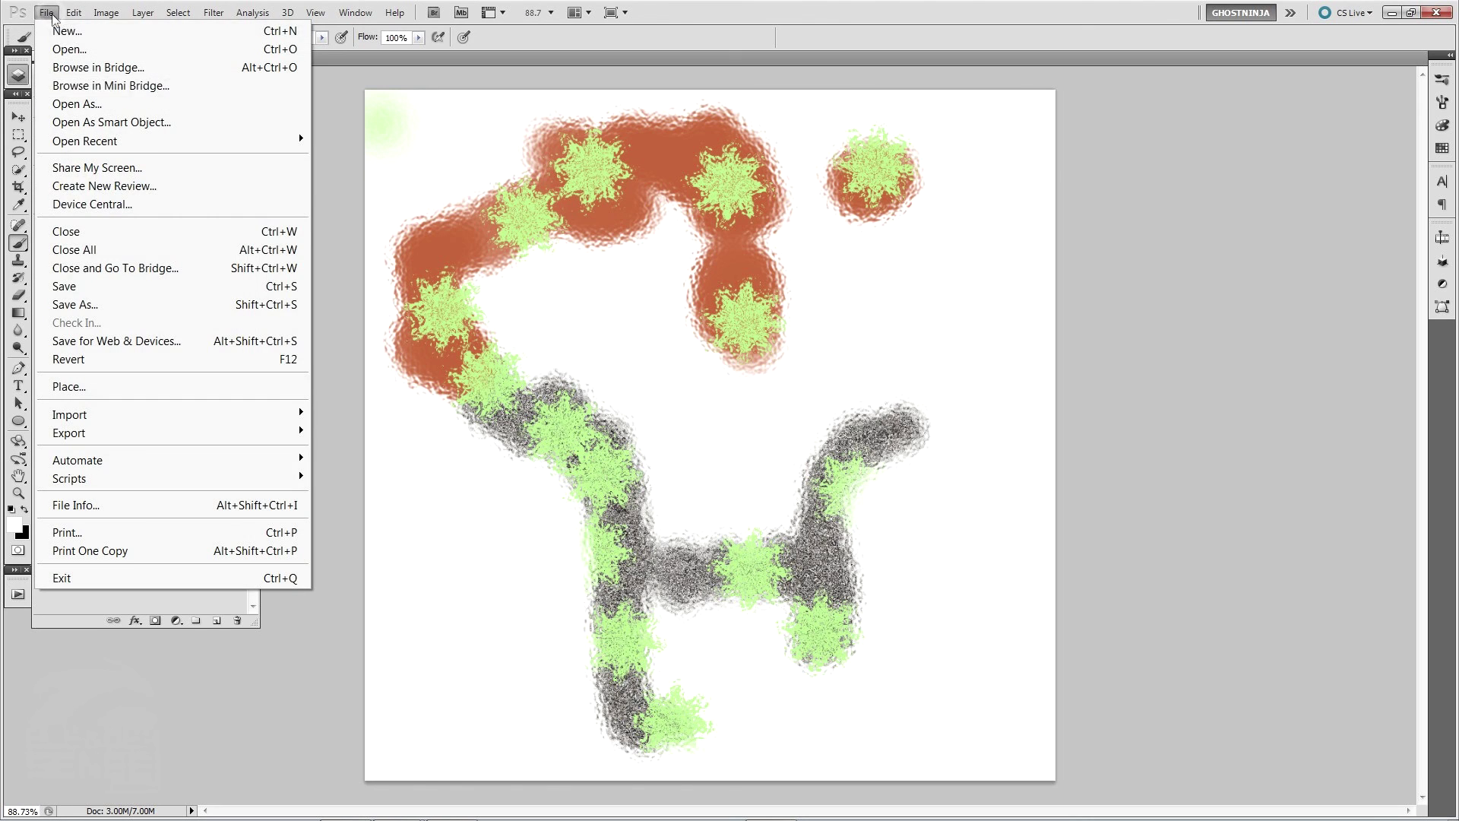
{"action": "left_click", "coordinate": [64, 286]}
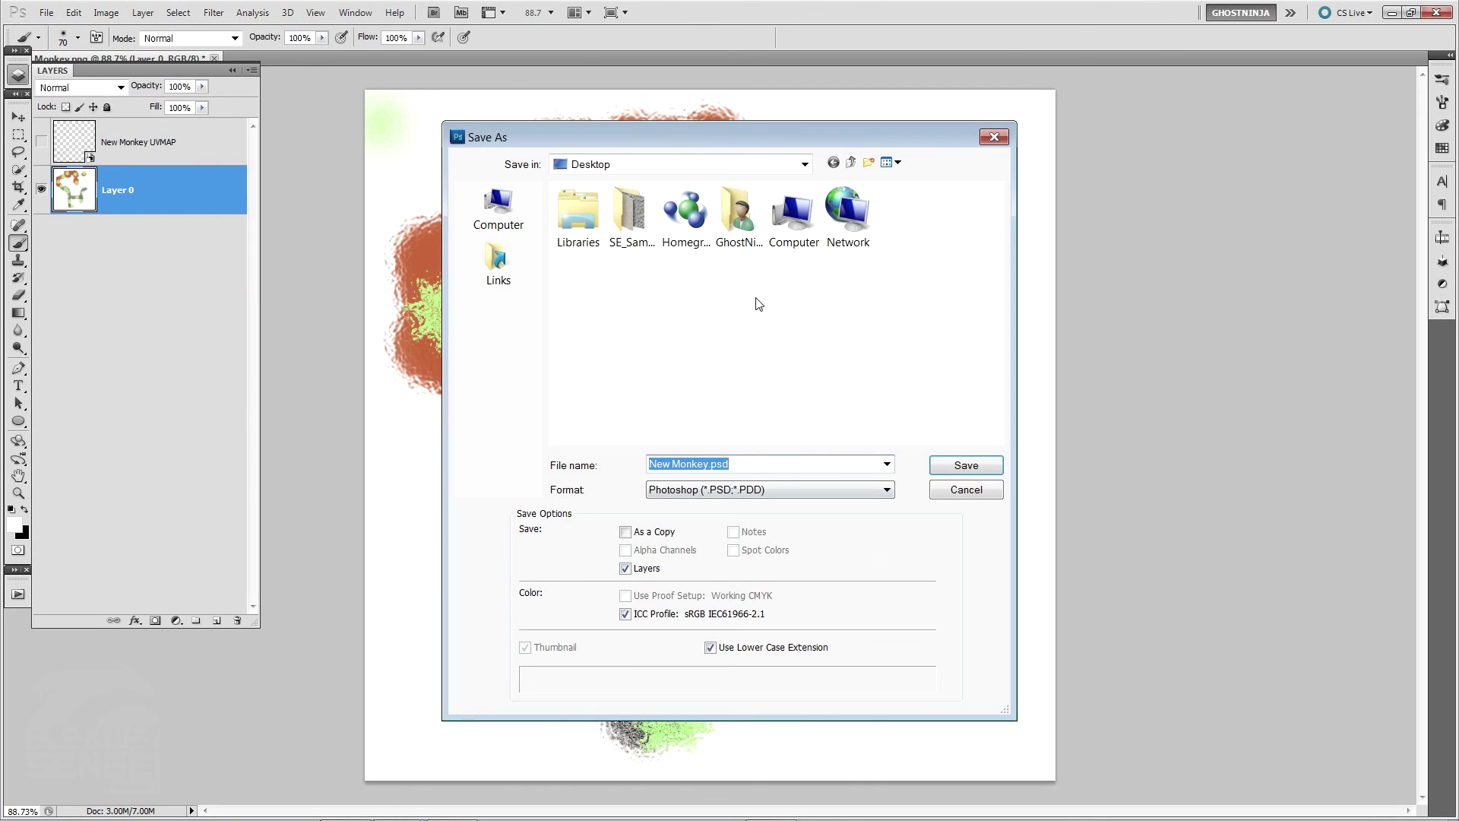
{"action": "mouse_move", "coordinate": [717, 142]}
{"action": "left_mouse_down"}
{"action": "mouse_move", "coordinate": [1097, 157]}
{"action": "mouse_move", "coordinate": [1060, 149]}
{"action": "left_mouse_up"}
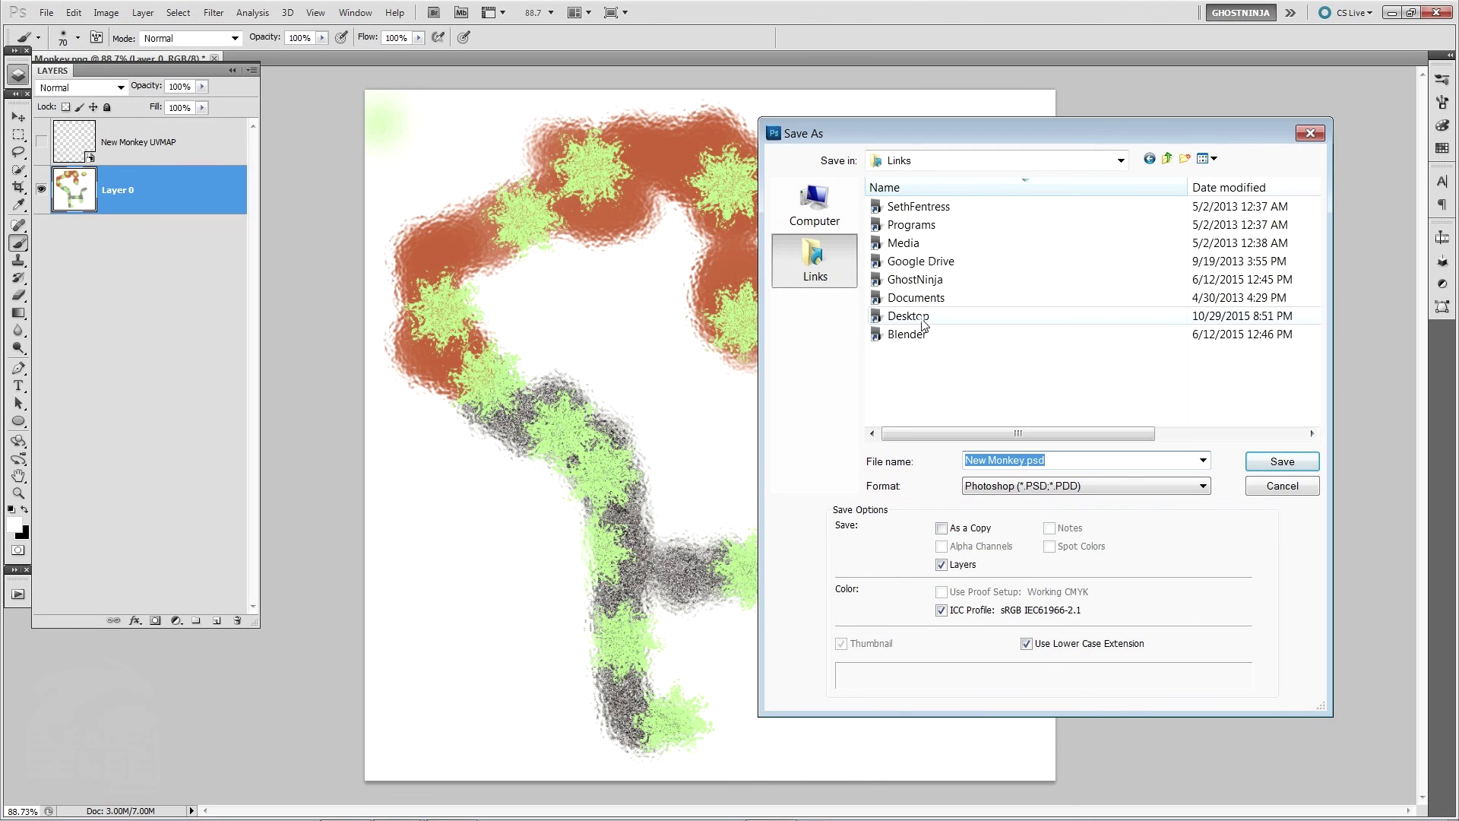
{"action": "double_click", "coordinate": [918, 319]}
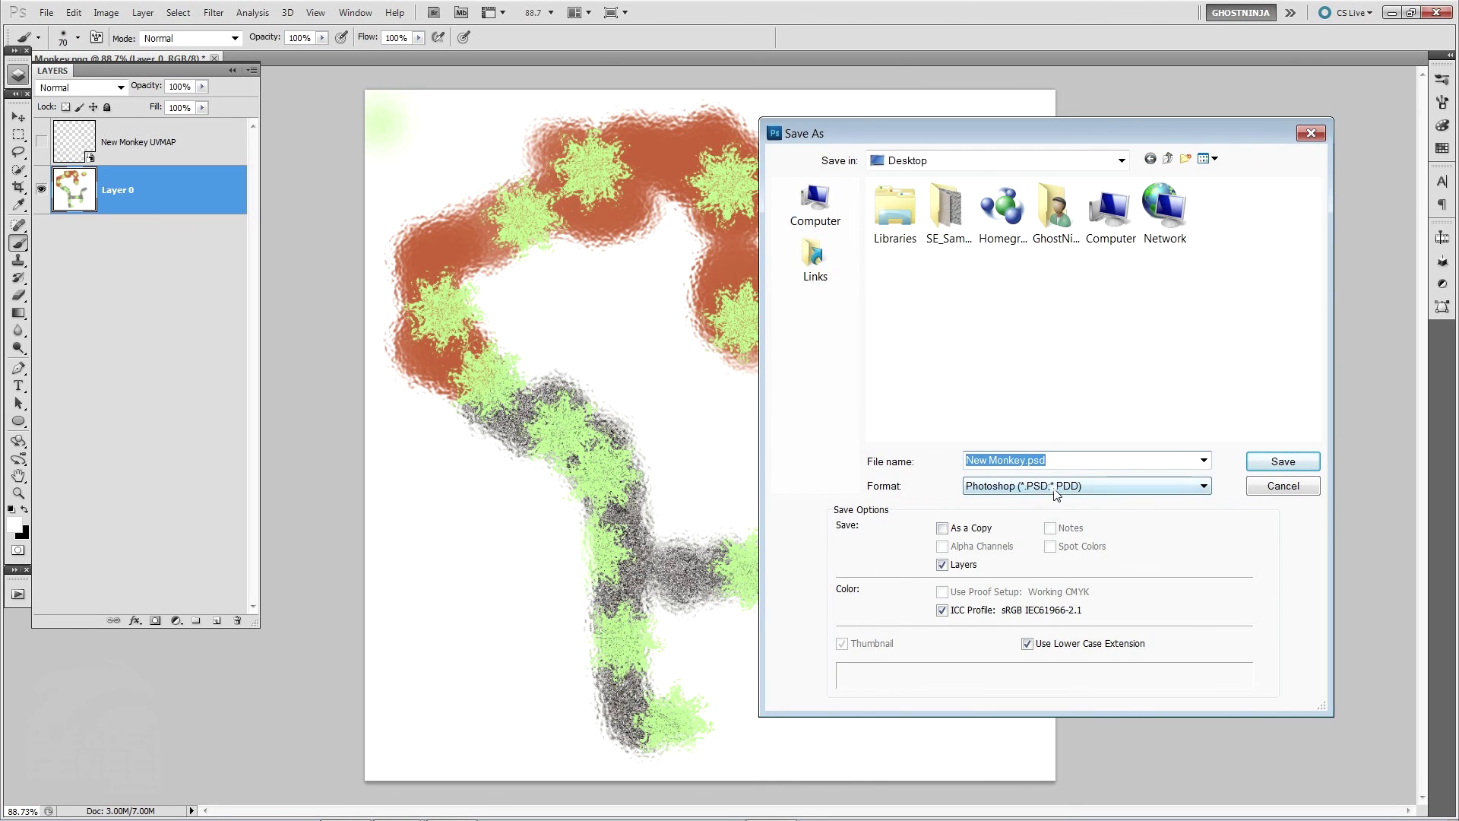
{"action": "left_click", "coordinate": [1057, 494]}
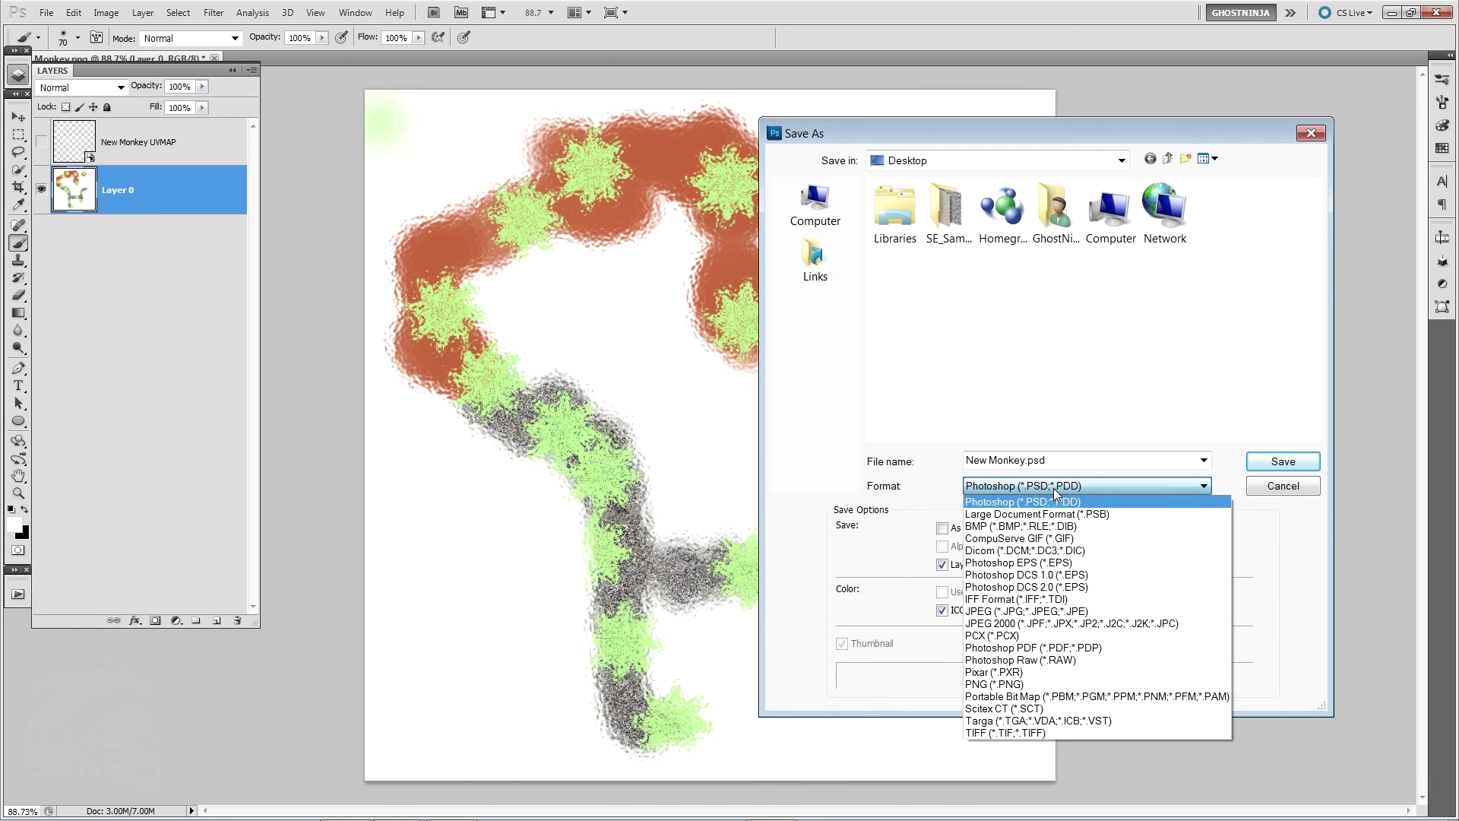
{"action": "left_click", "coordinate": [1038, 678]}
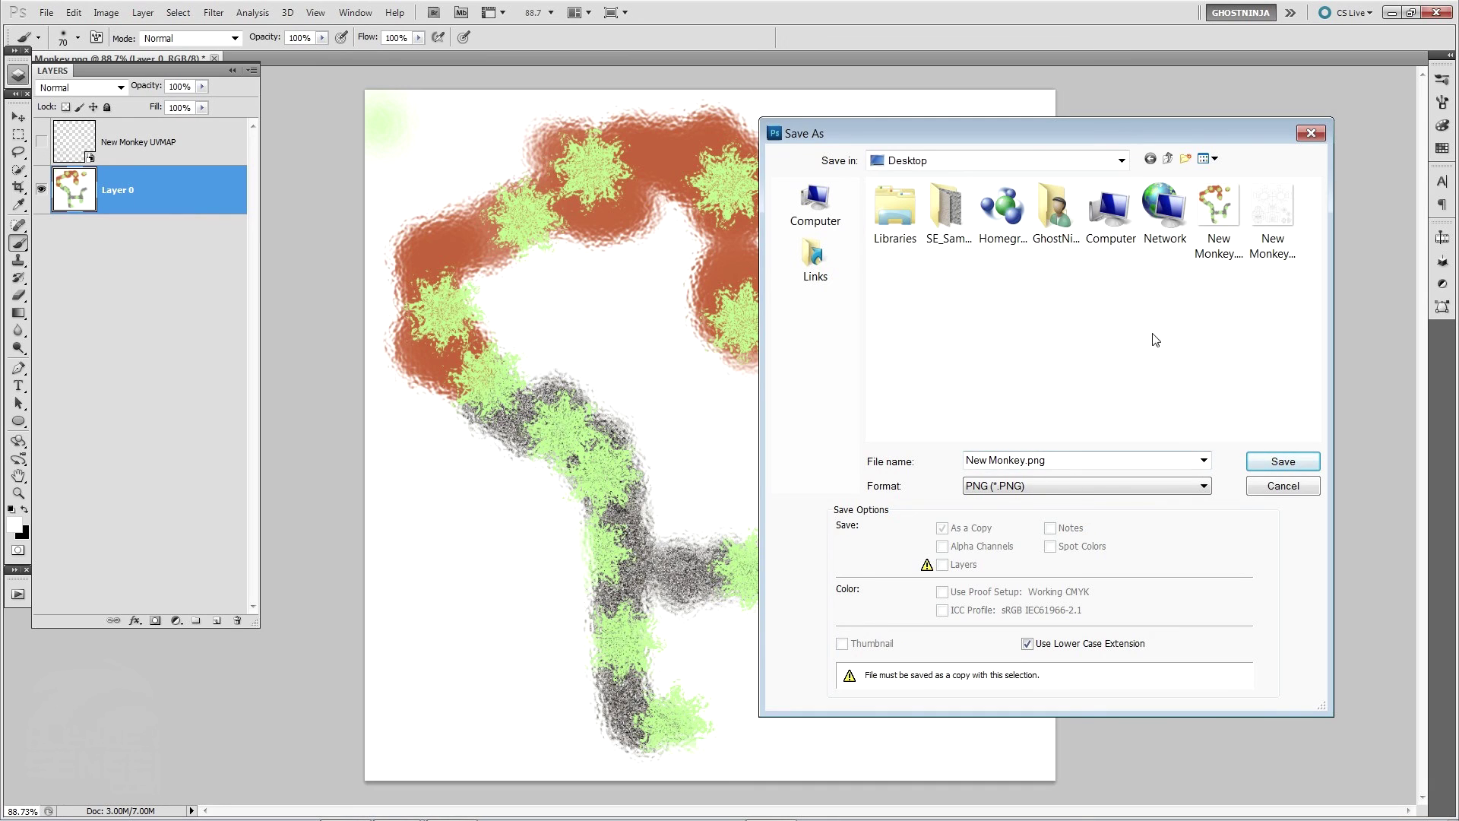
{"action": "left_click", "coordinate": [1281, 462]}
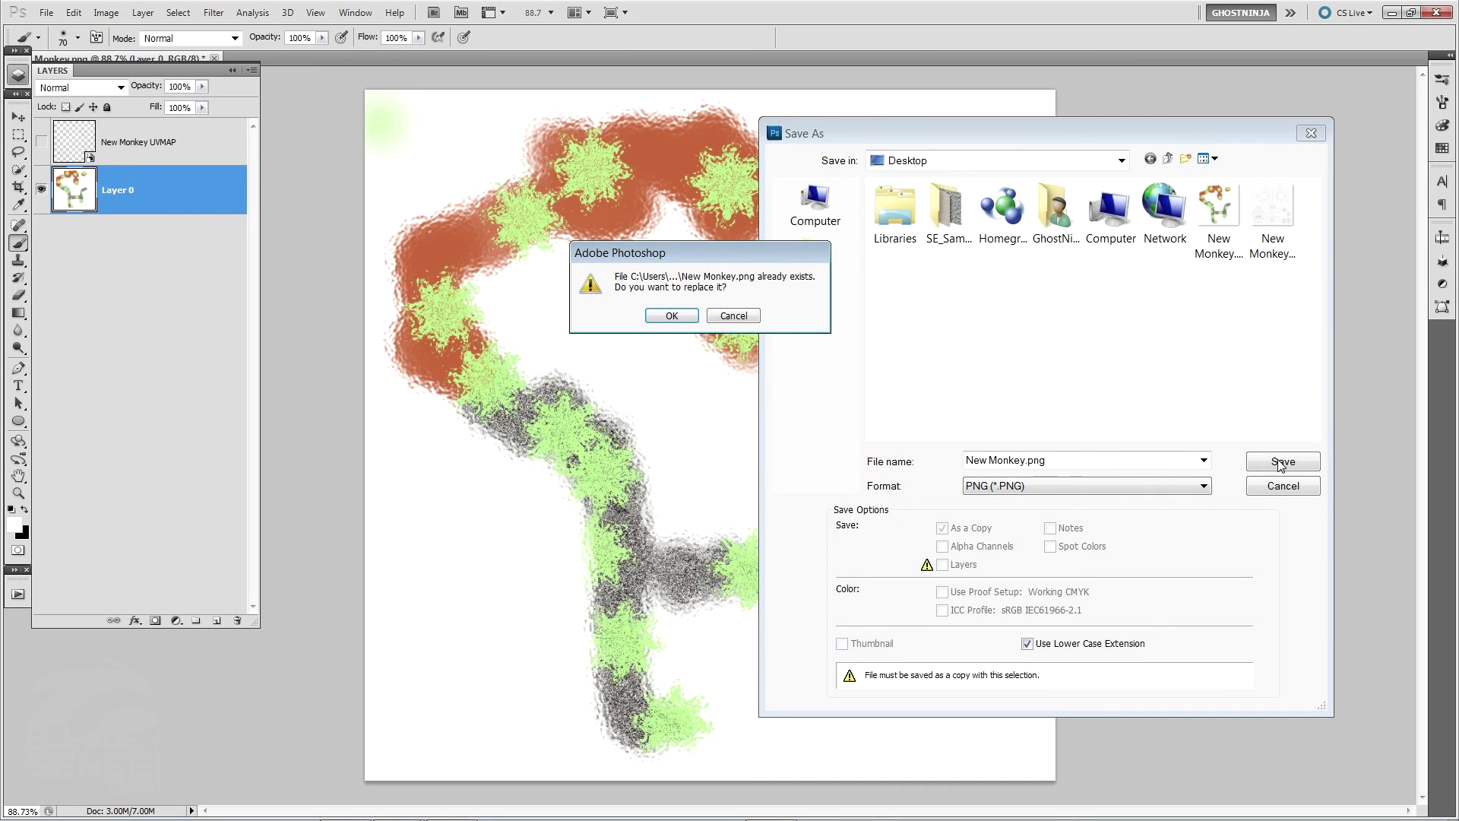
{"action": "left_click", "coordinate": [667, 315]}
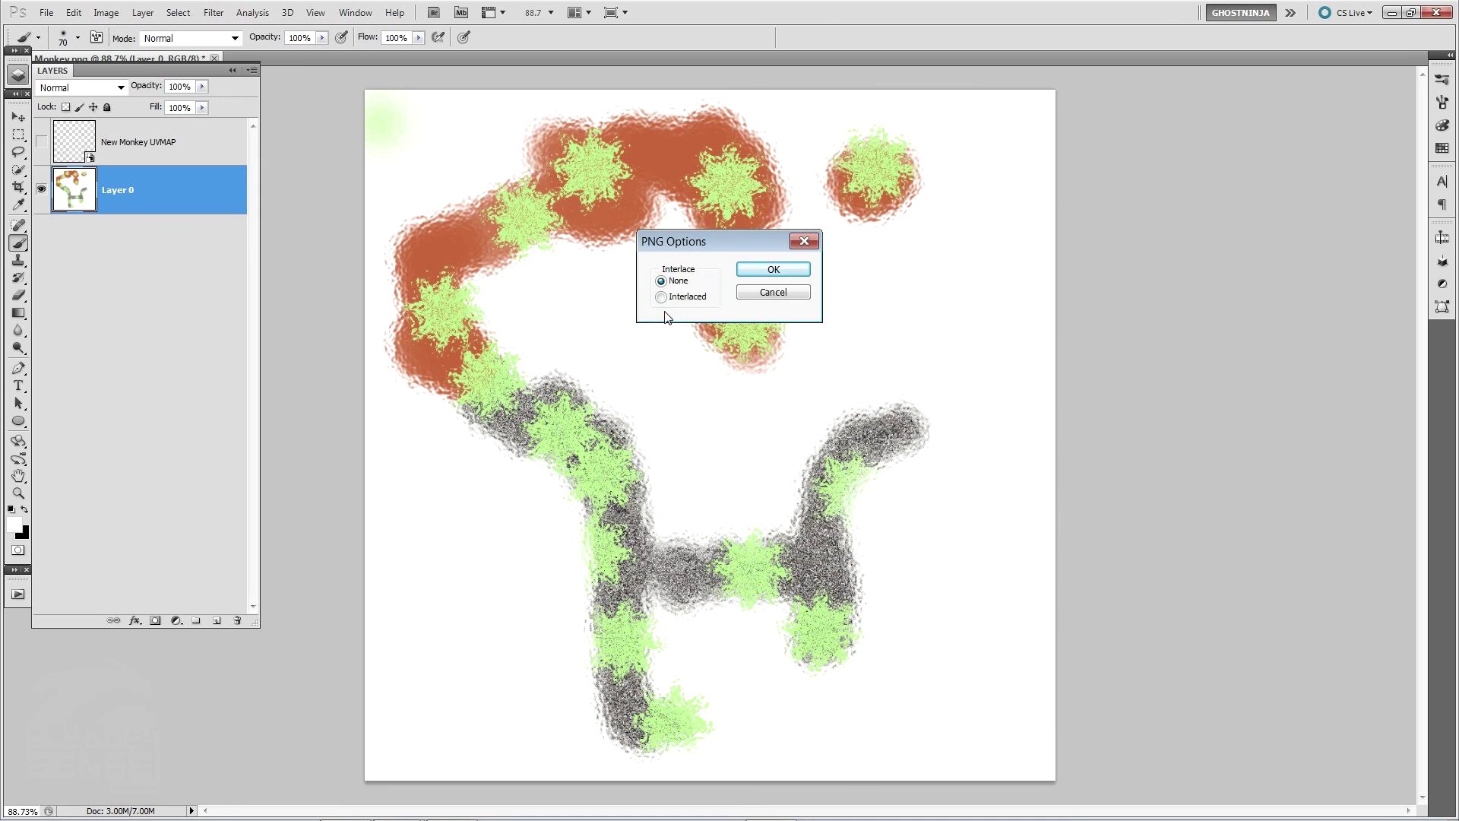
{"action": "left_click", "coordinate": [783, 269]}
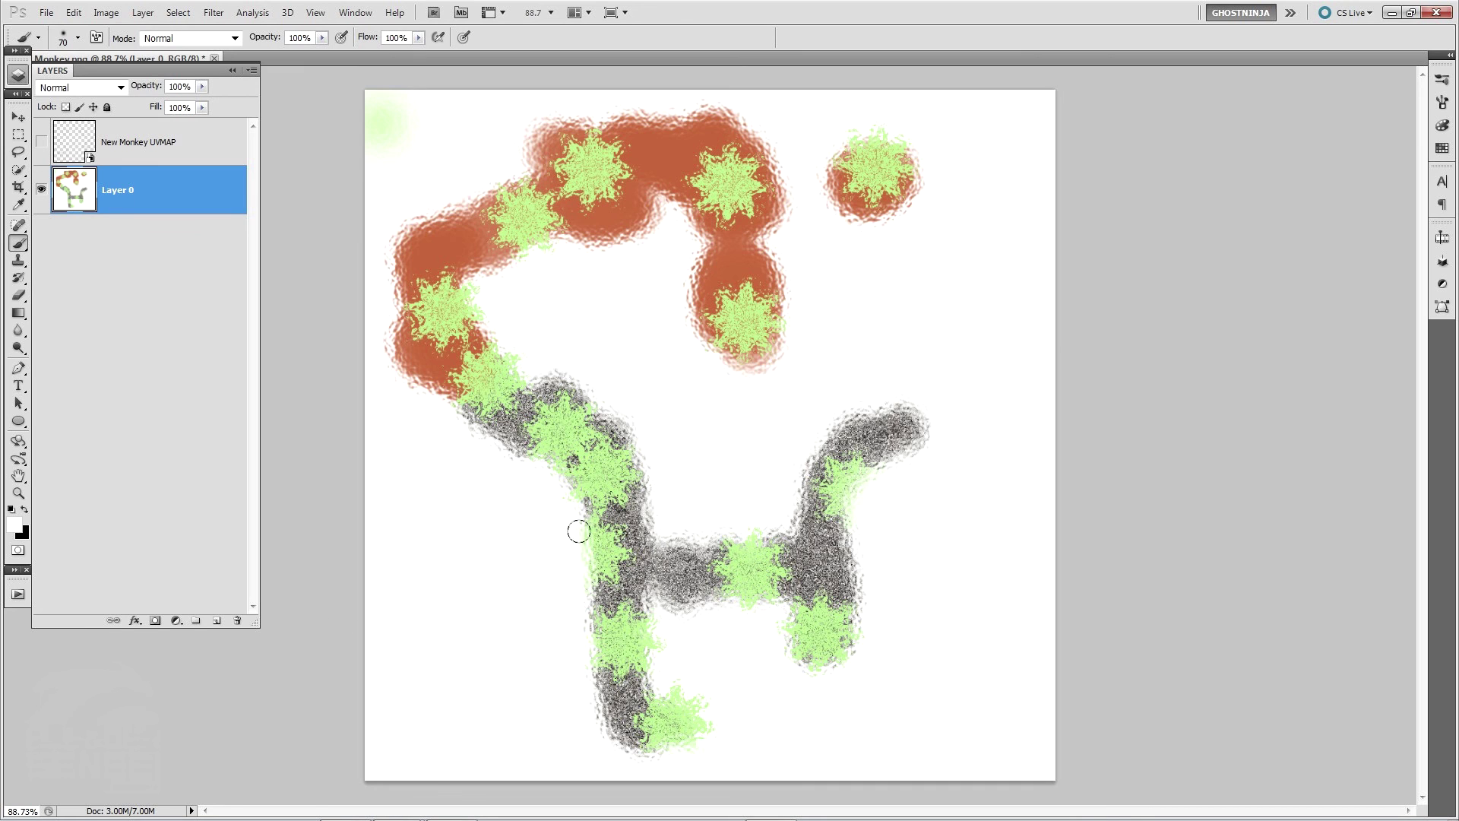
Step: Switch to Blender, reload the New Monkey image in the UV editor and inspect it on the monkey in the small 3D view
{"action": "mouse_move", "coordinate": [357, 820]}
{"action": "mouse_move", "coordinate": [396, 802]}
{"action": "left_click", "coordinate": [407, 733]}
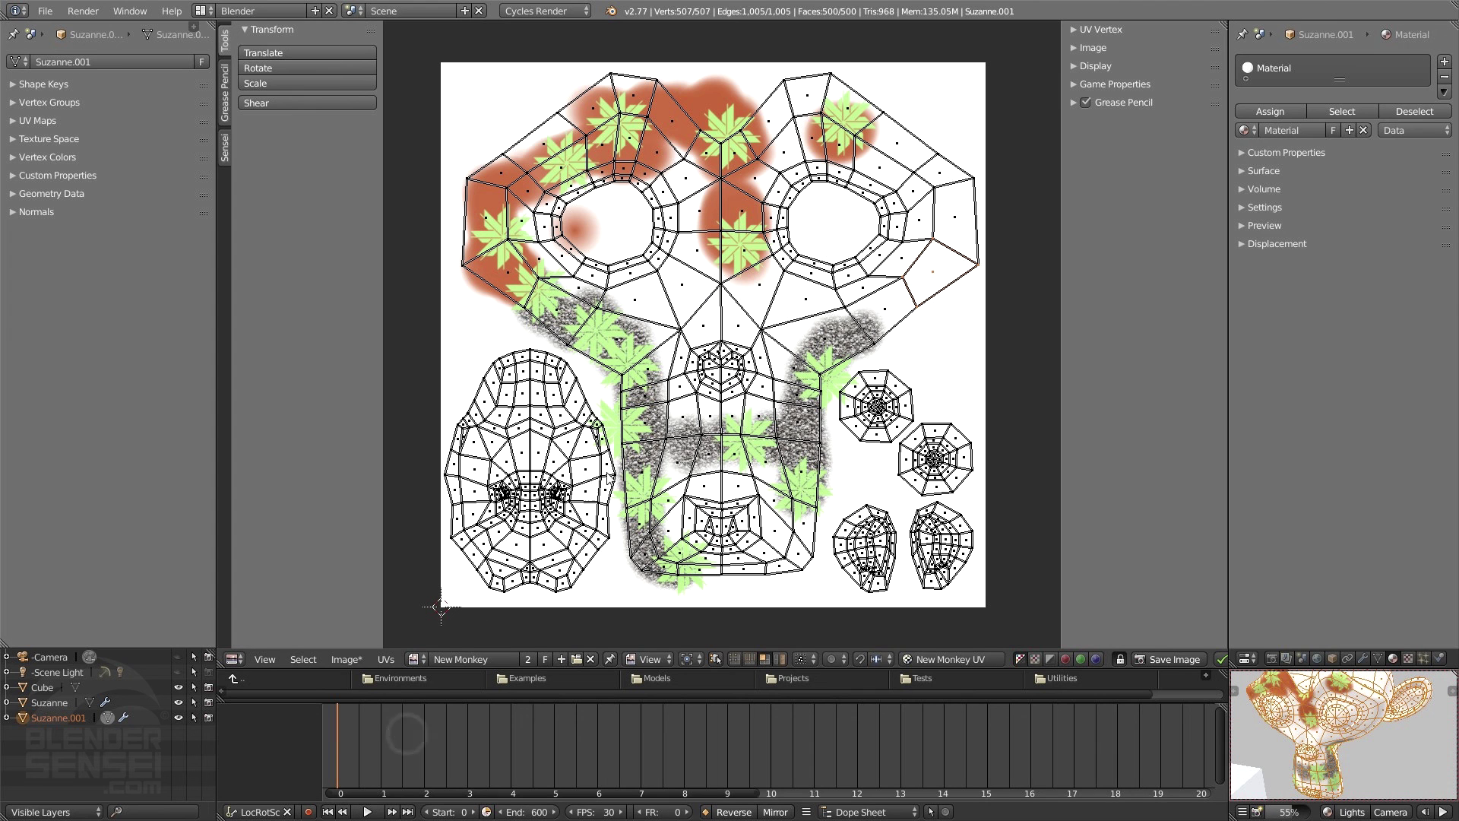
{"action": "left_click", "coordinate": [346, 659]}
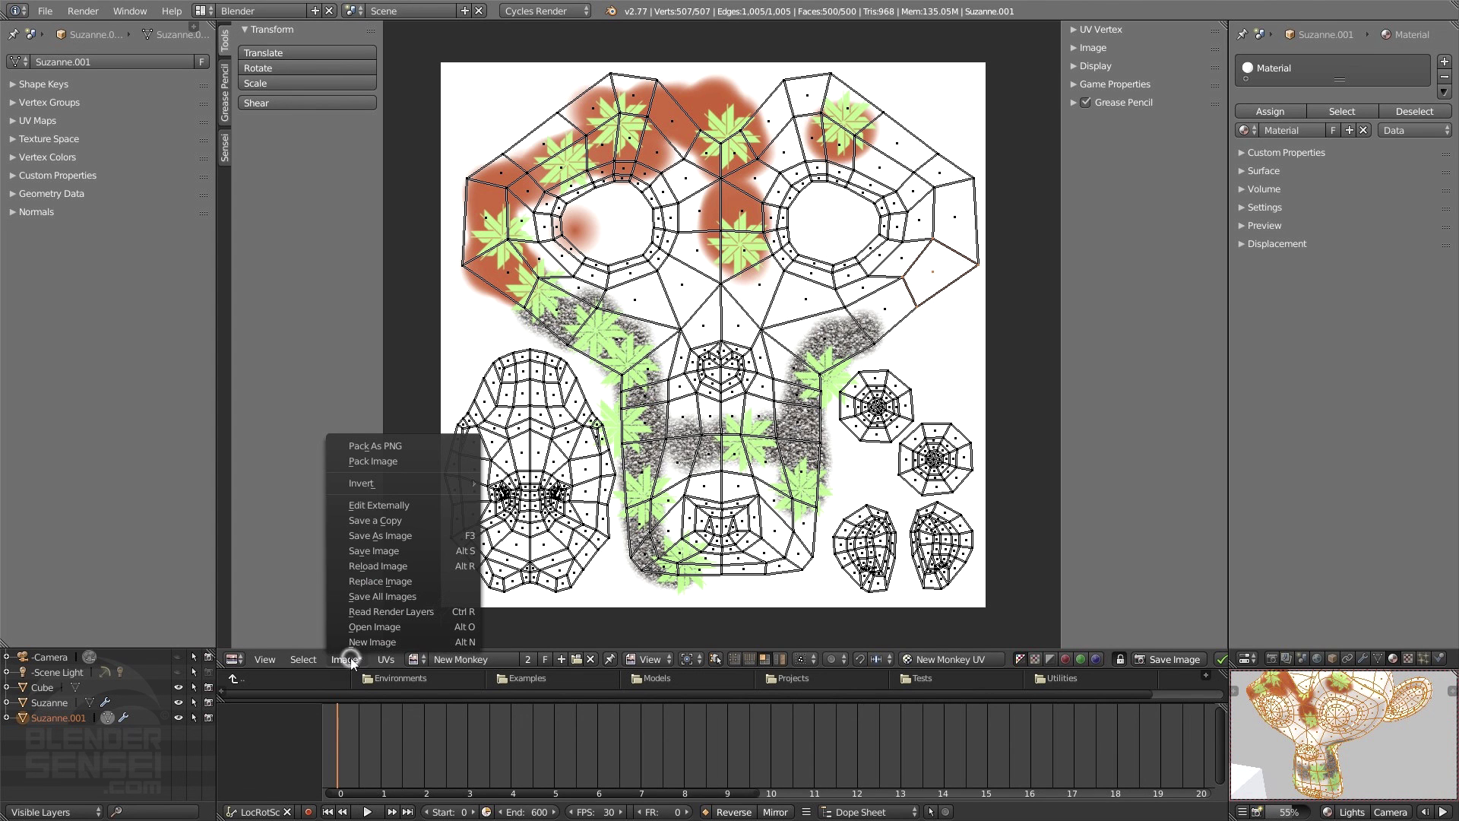
{"action": "left_click", "coordinate": [398, 565]}
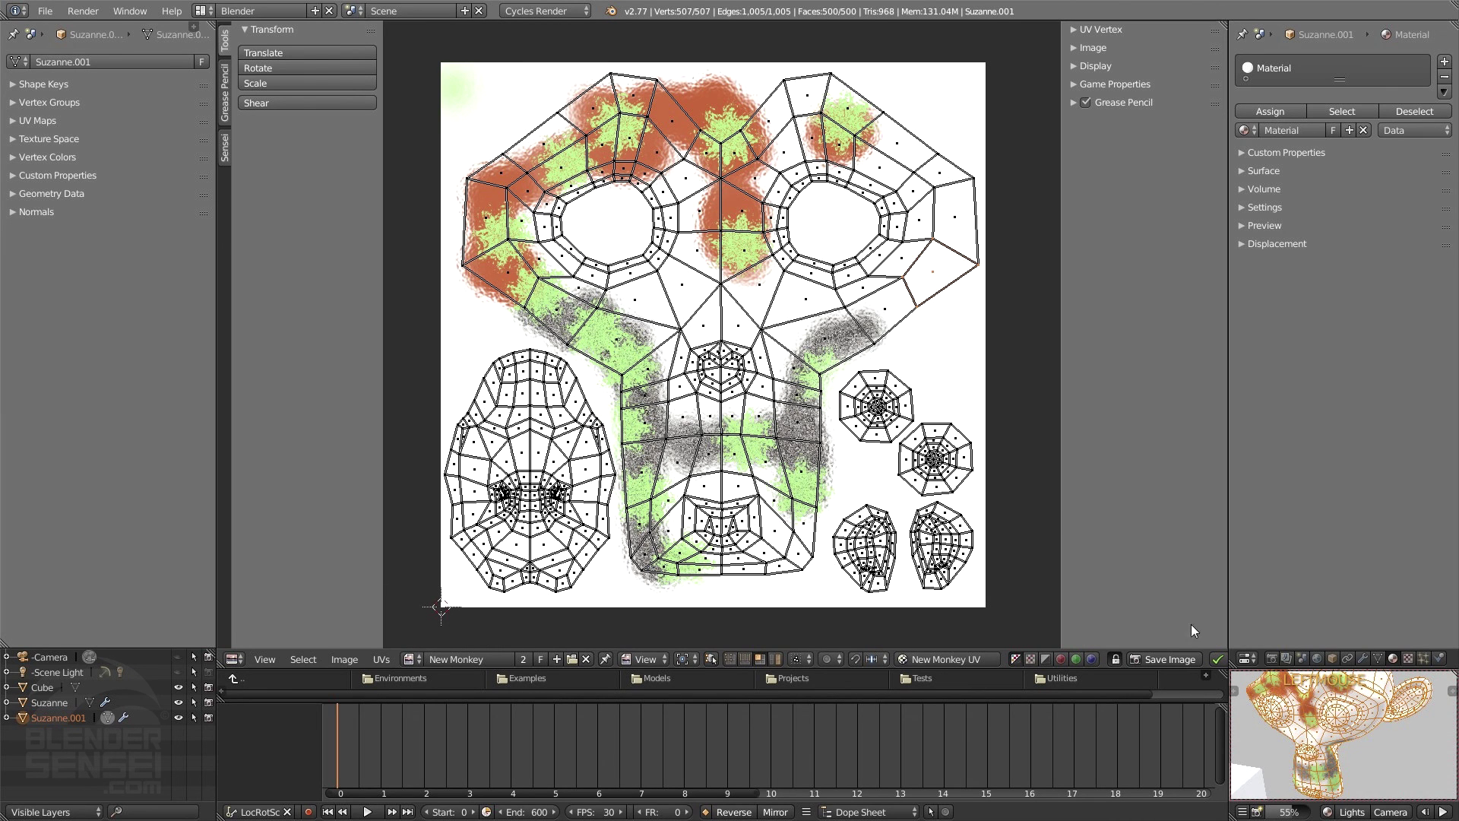
{"action": "scroll", "coordinate": [1323, 746], "scroll_direction": "up", "scroll_amount": 5}
{"action": "mouse_move", "coordinate": [1323, 746]}
{"action": "middle_mouse_down"}
{"action": "mouse_move", "coordinate": [1357, 756]}
{"action": "mouse_move", "coordinate": [1325, 744]}
{"action": "middle_mouse_up"}
{"action": "scroll", "coordinate": [1323, 754], "scroll_direction": "down", "scroll_amount": 3}
{"action": "scroll", "coordinate": [1325, 744], "scroll_direction": "up", "scroll_amount": 2}
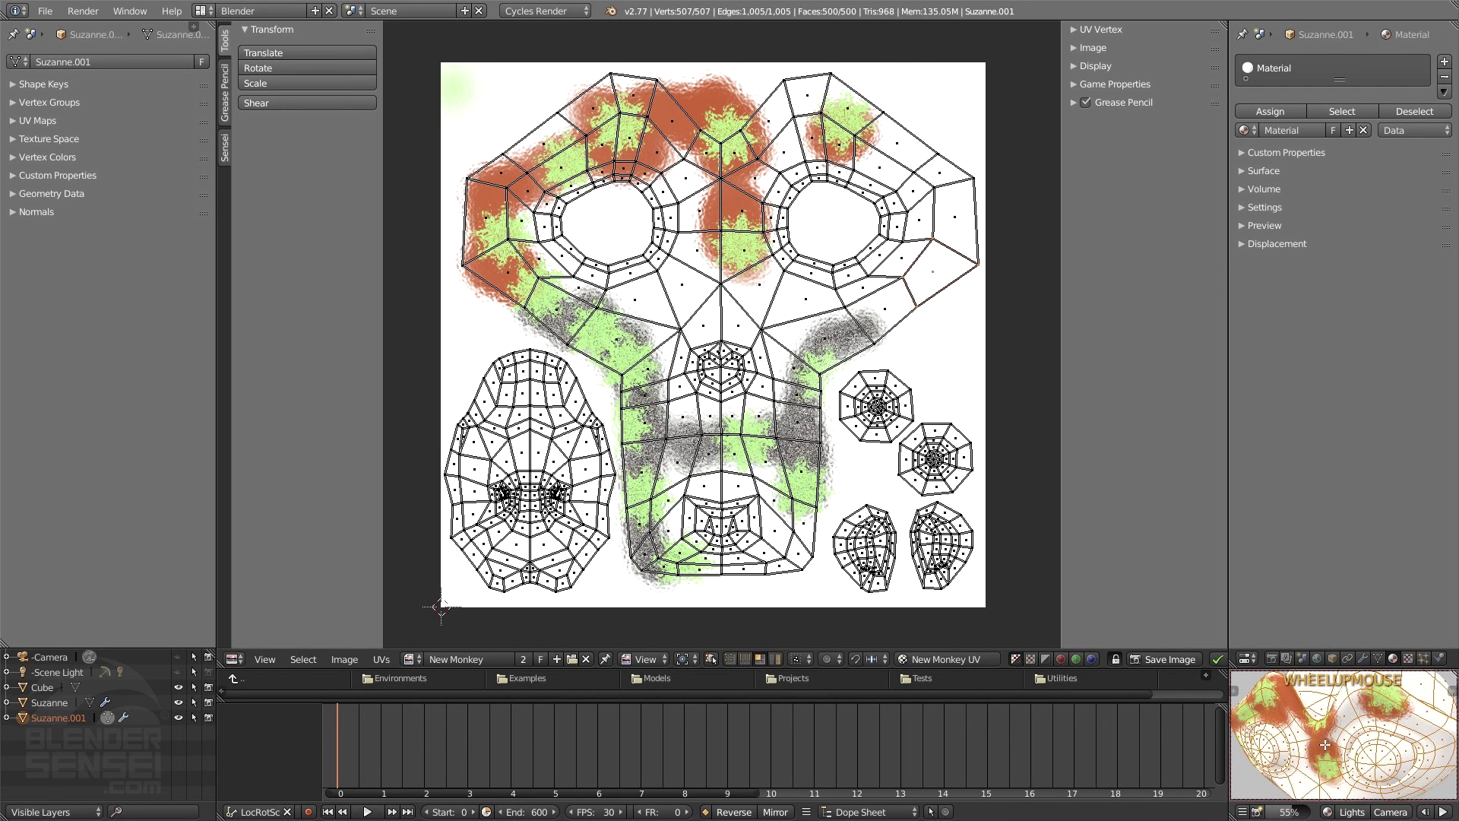
Step: Change the main area to the 3D view, leave Edit Mode and examine the updated texture on the second monkey
{"action": "left_click", "coordinate": [233, 659]}
{"action": "left_click", "coordinate": [251, 641]}
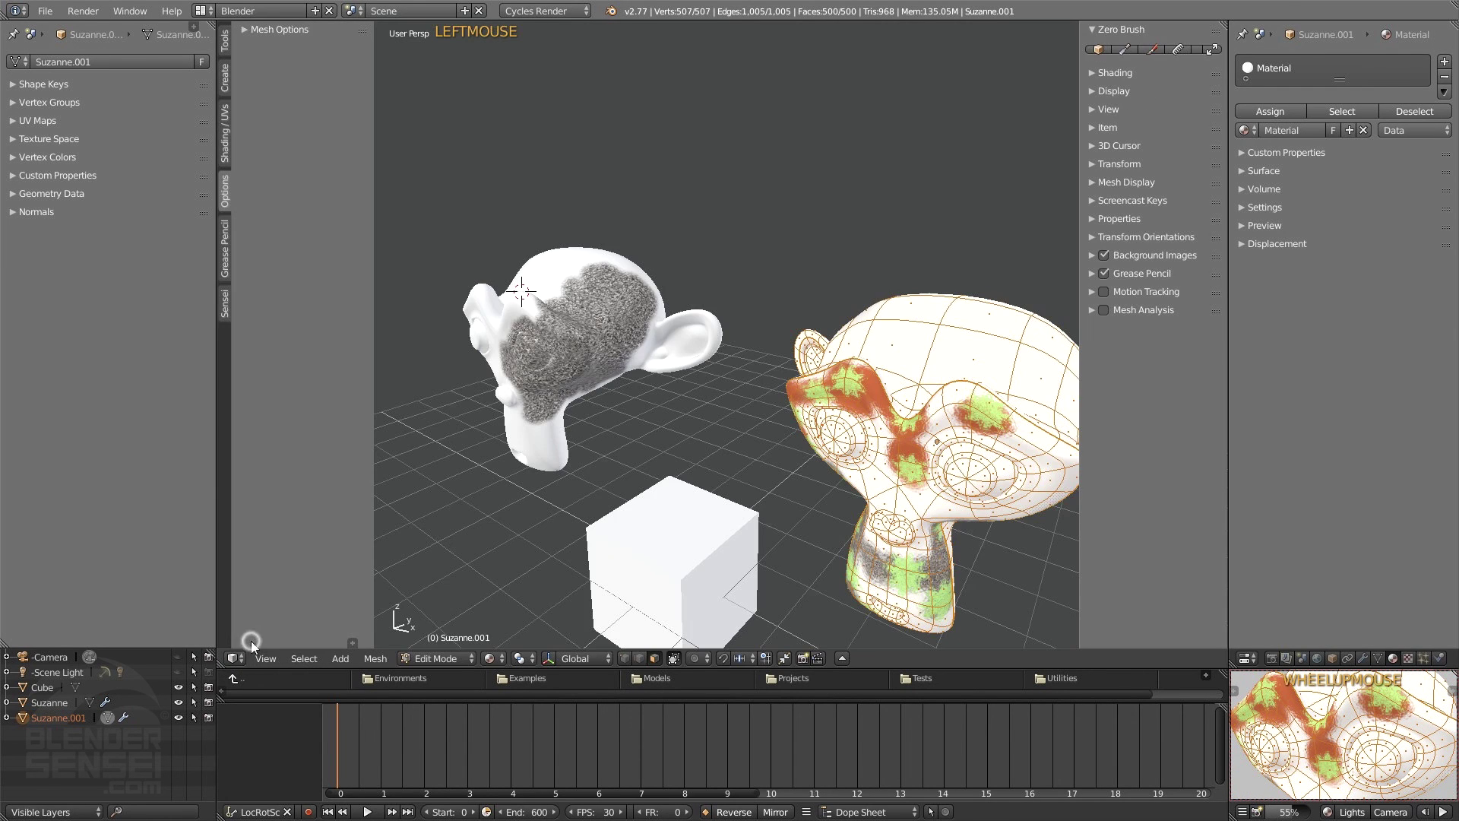
{"action": "middle_click_drag", "start_coordinate": [532, 456], "coordinate": [577, 456]}
{"action": "key", "text": "Tab"}
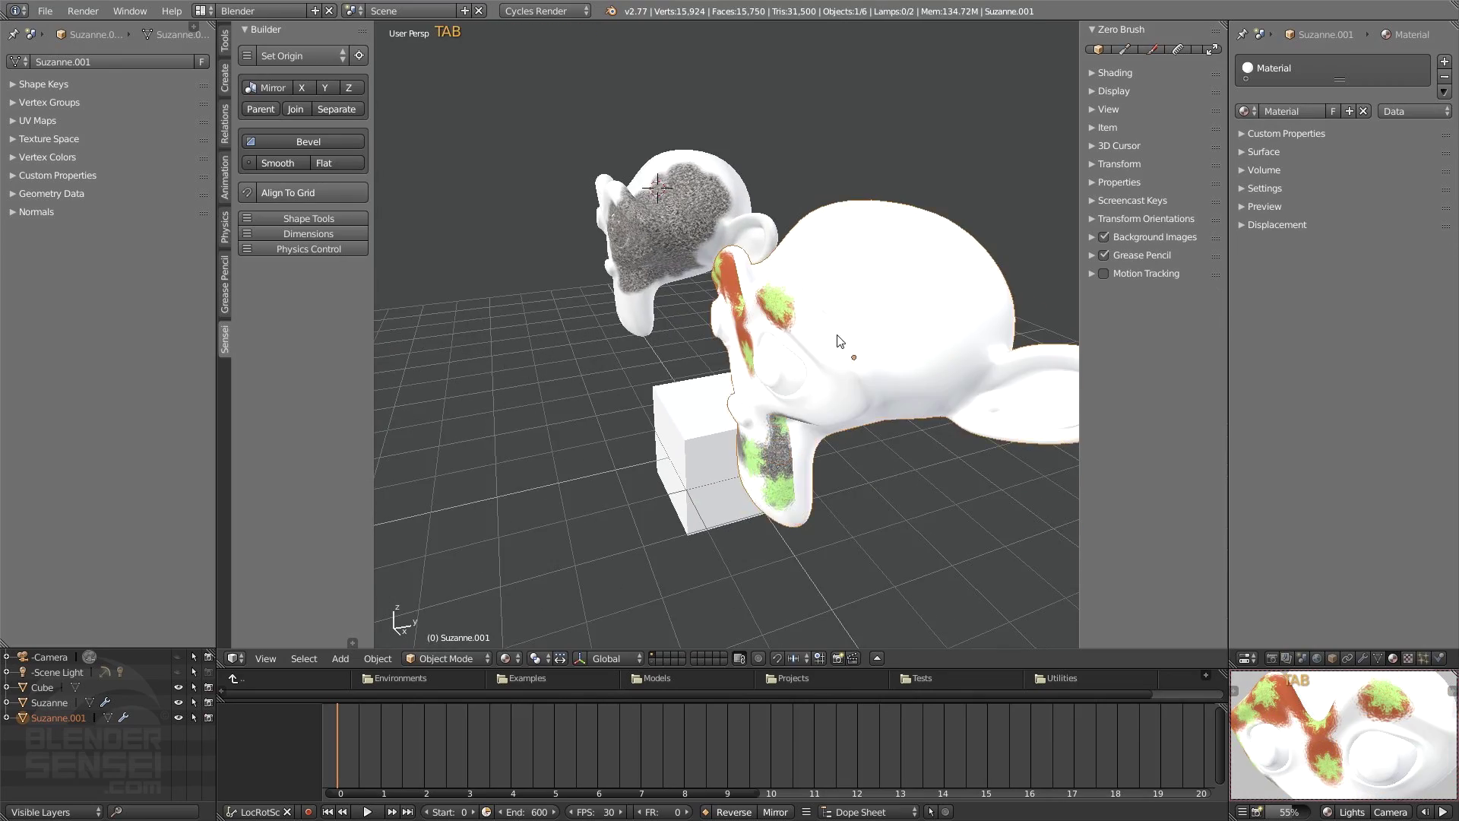
{"action": "middle_click_drag", "start_coordinate": [836, 342], "coordinate": [756, 236]}
{"action": "scroll", "coordinate": [898, 327], "scroll_direction": "up", "scroll_amount": 2}
{"action": "scroll", "coordinate": [899, 326], "scroll_direction": "down", "scroll_amount": 4}
{"action": "middle_click_drag", "start_coordinate": [756, 236], "coordinate": [772, 328], "text": "shift"}
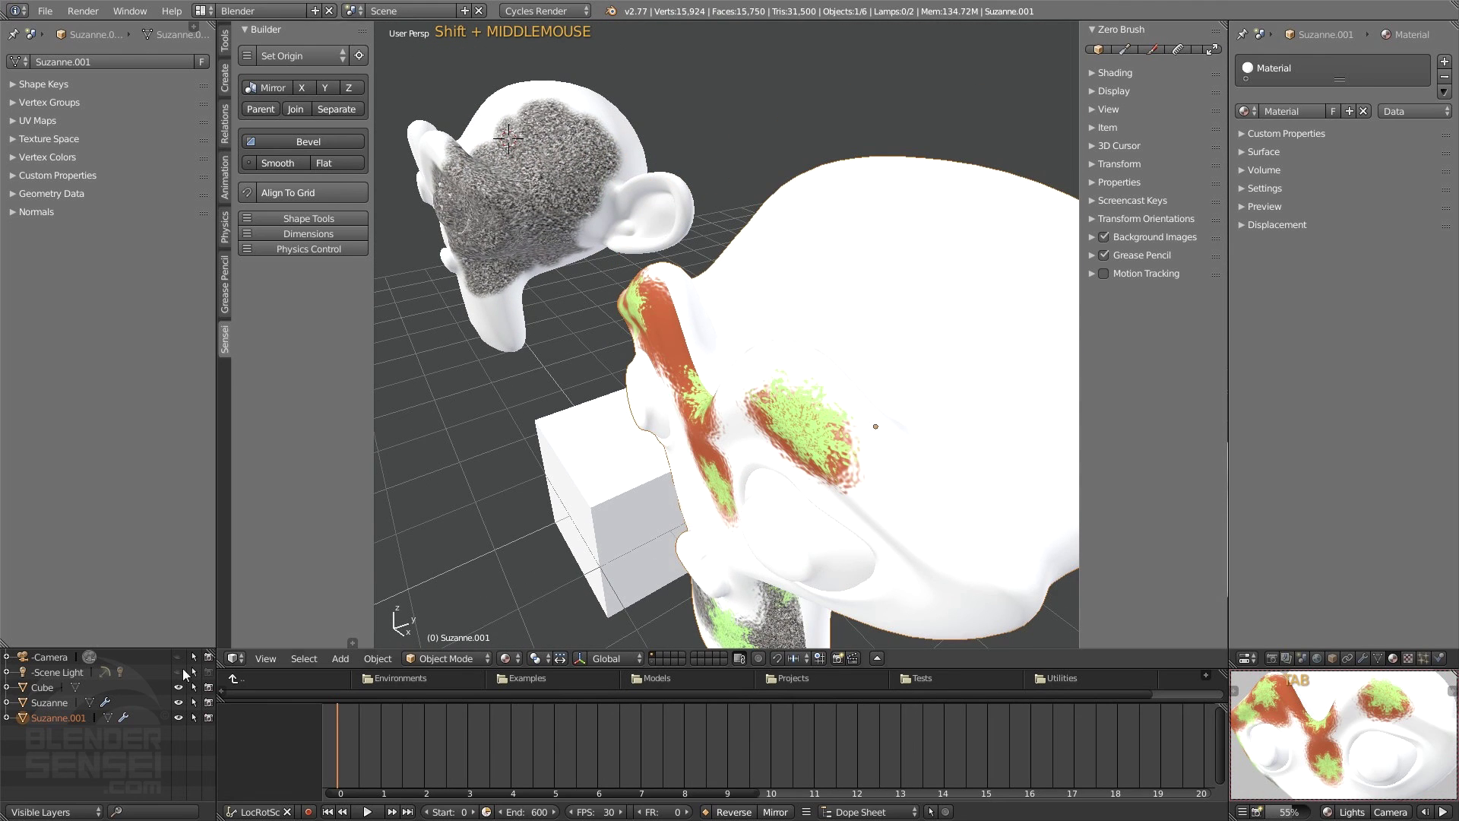
Step: Show the monkey material in the Node Editor, review the node types available to add and check the rendered preview
{"action": "left_click", "coordinate": [232, 659]}
{"action": "left_click", "coordinate": [283, 473]}
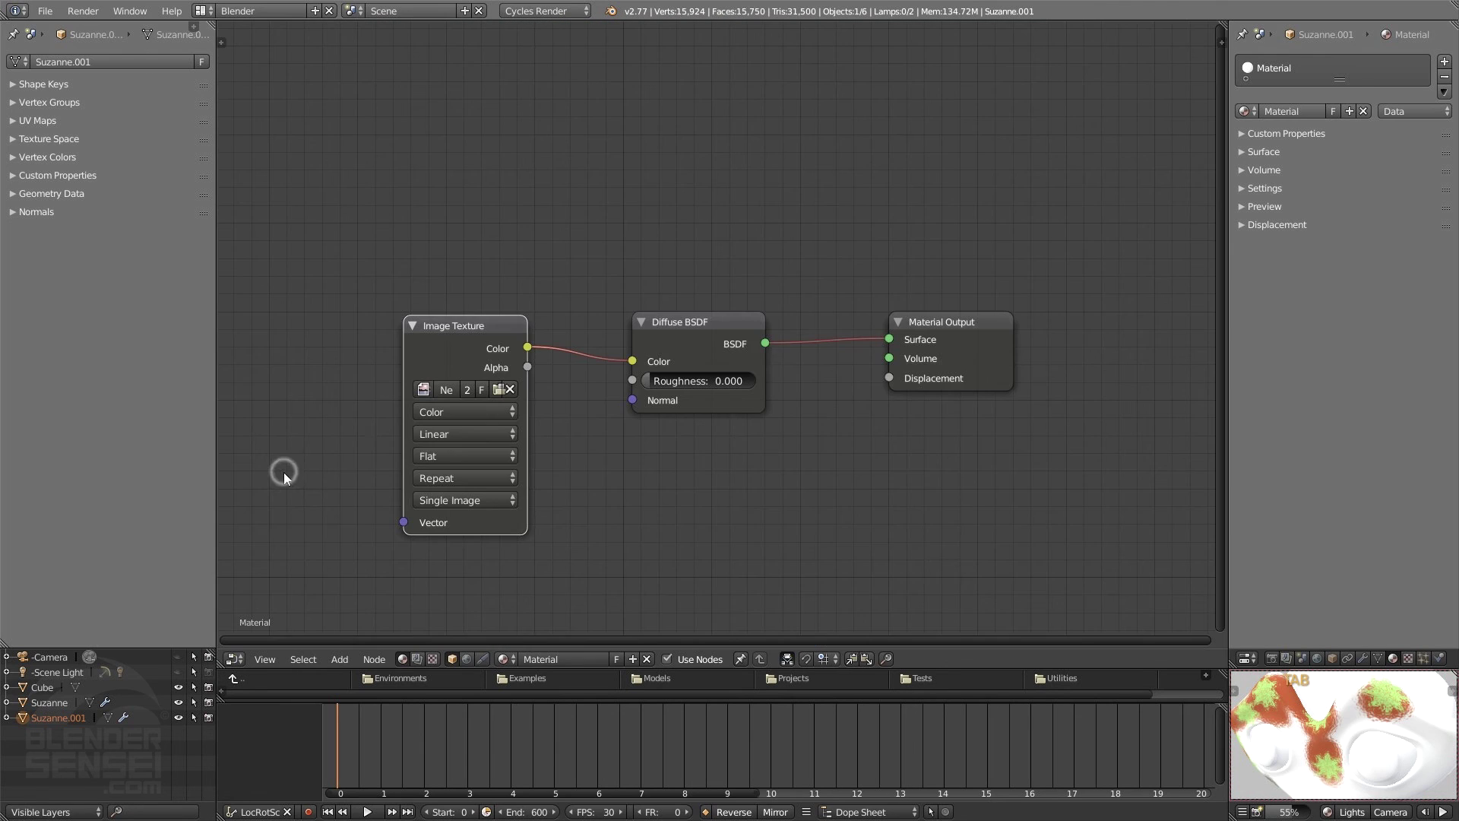
{"action": "middle_click_drag", "start_coordinate": [623, 394], "coordinate": [757, 354]}
{"action": "scroll", "coordinate": [855, 471], "scroll_direction": "down", "scroll_amount": 2}
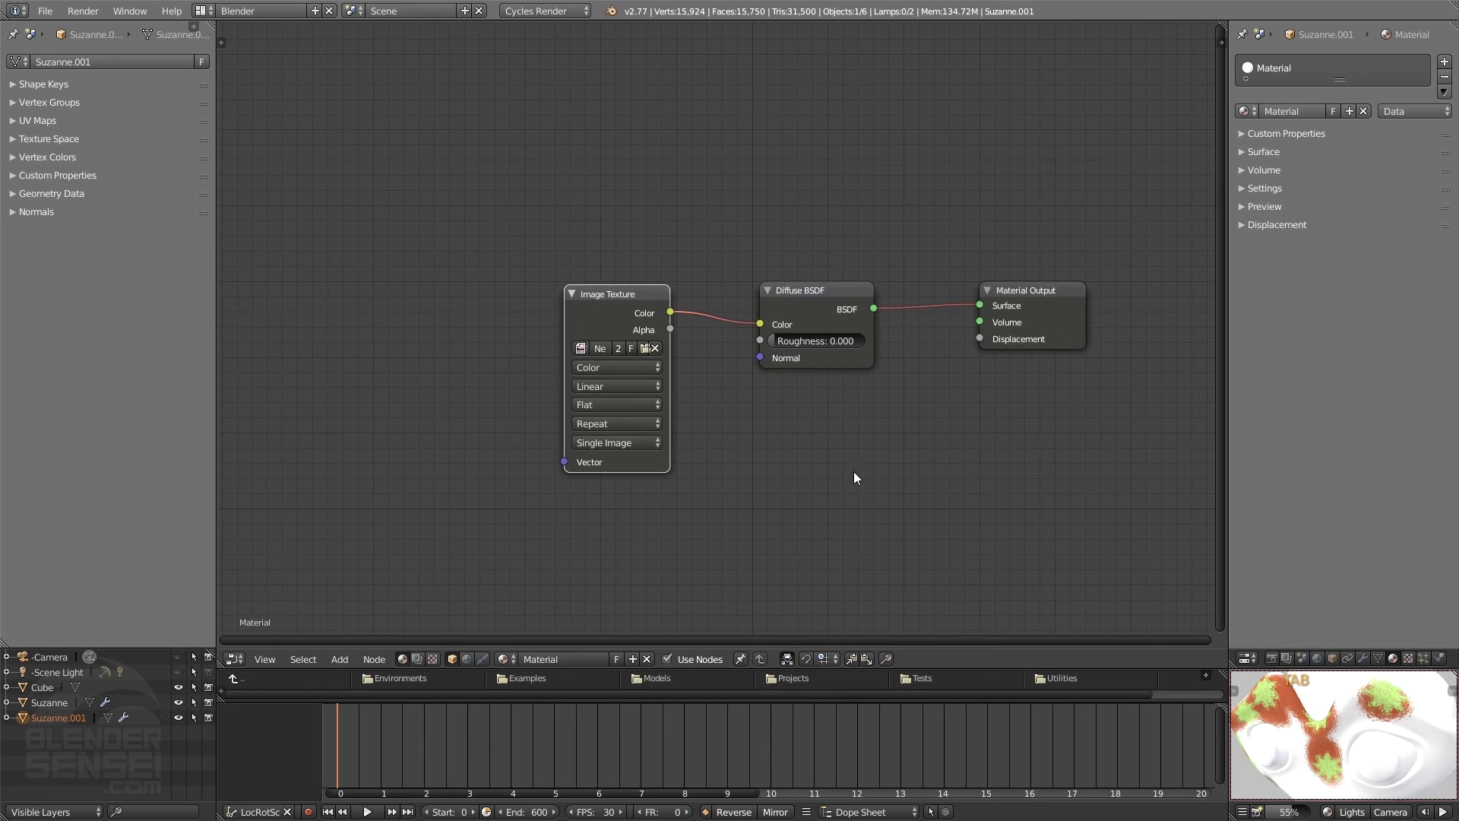
{"action": "key", "text": "shift+a"}
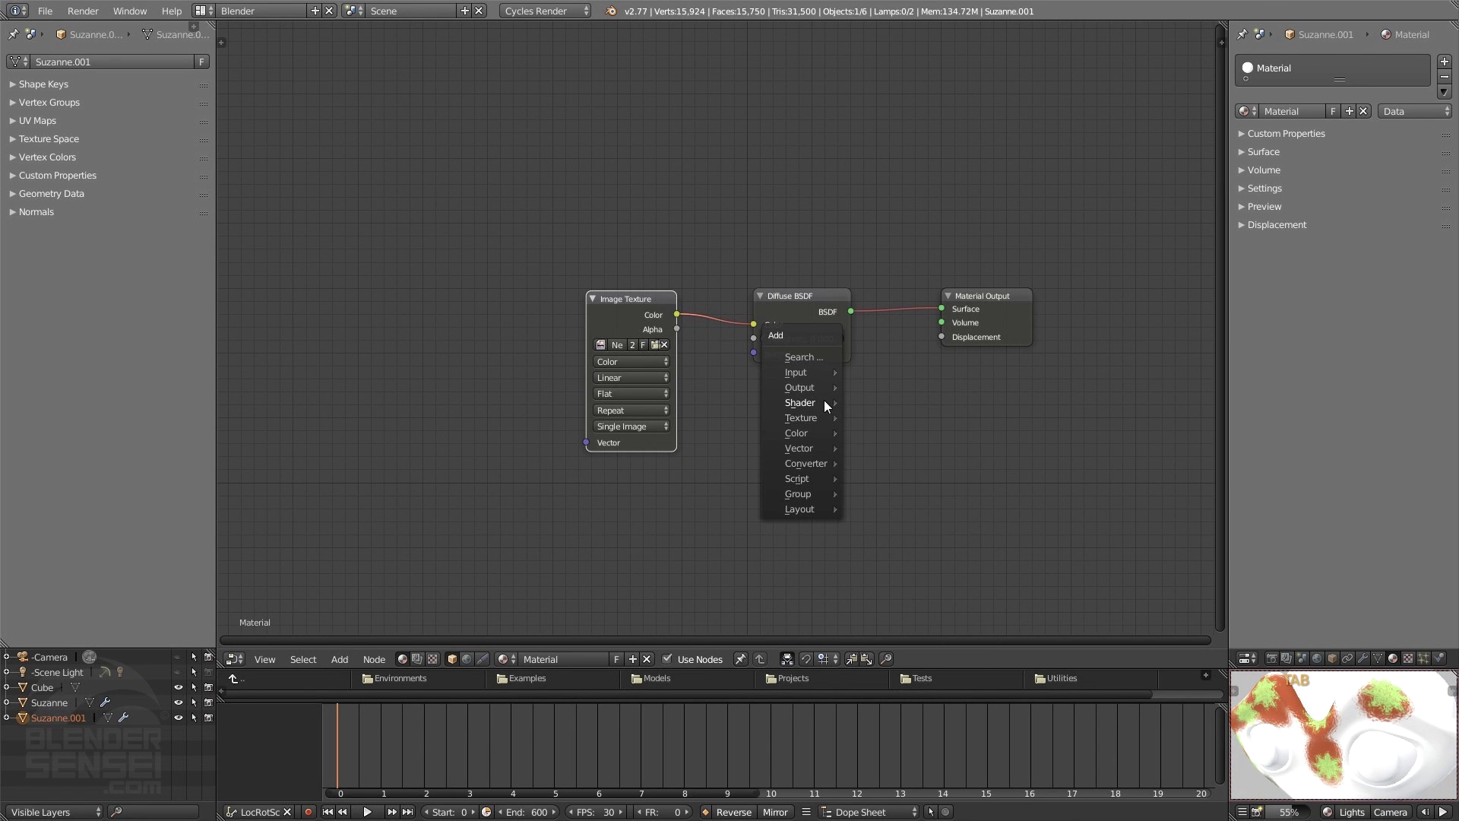
{"action": "mouse_move", "coordinate": [826, 404]}
{"action": "middle_click_drag", "start_coordinate": [1378, 764], "coordinate": [1322, 756]}
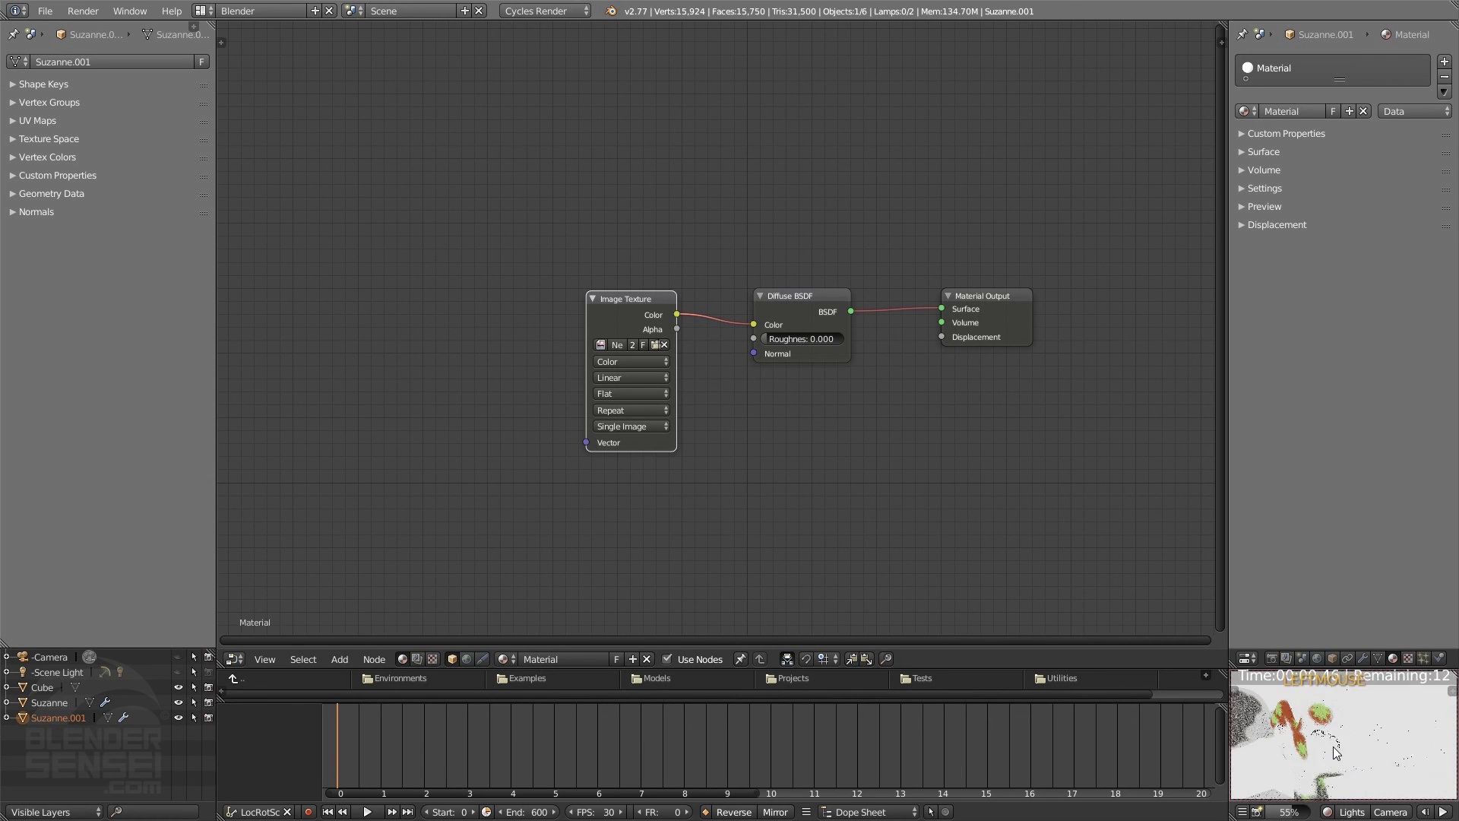
Step: Return the main area to the 3D view and look over the textured monkey
{"action": "left_click", "coordinate": [234, 659]}
{"action": "left_click", "coordinate": [253, 639]}
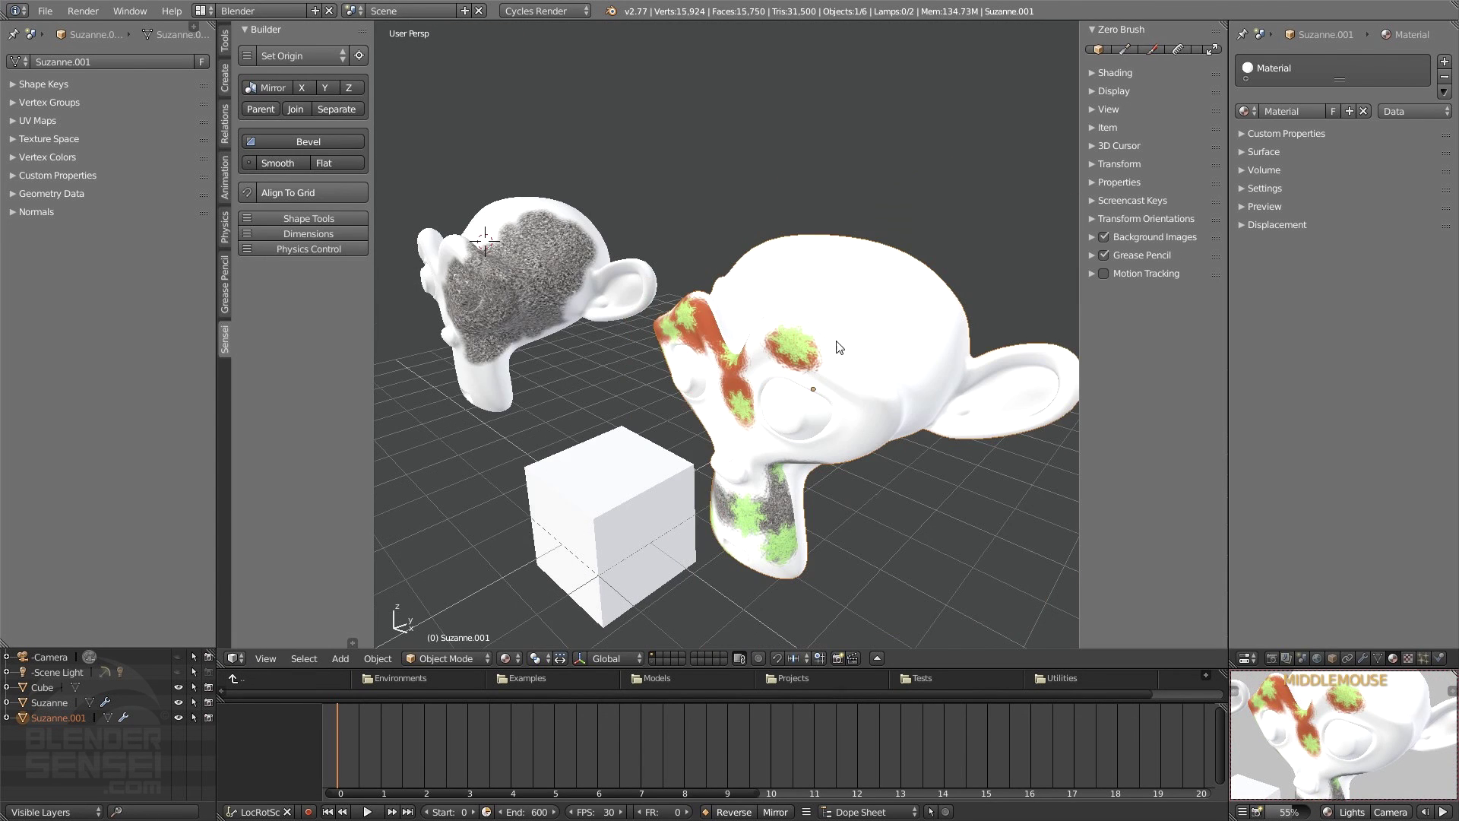
{"action": "middle_click_drag", "start_coordinate": [870, 389], "coordinate": [818, 396]}
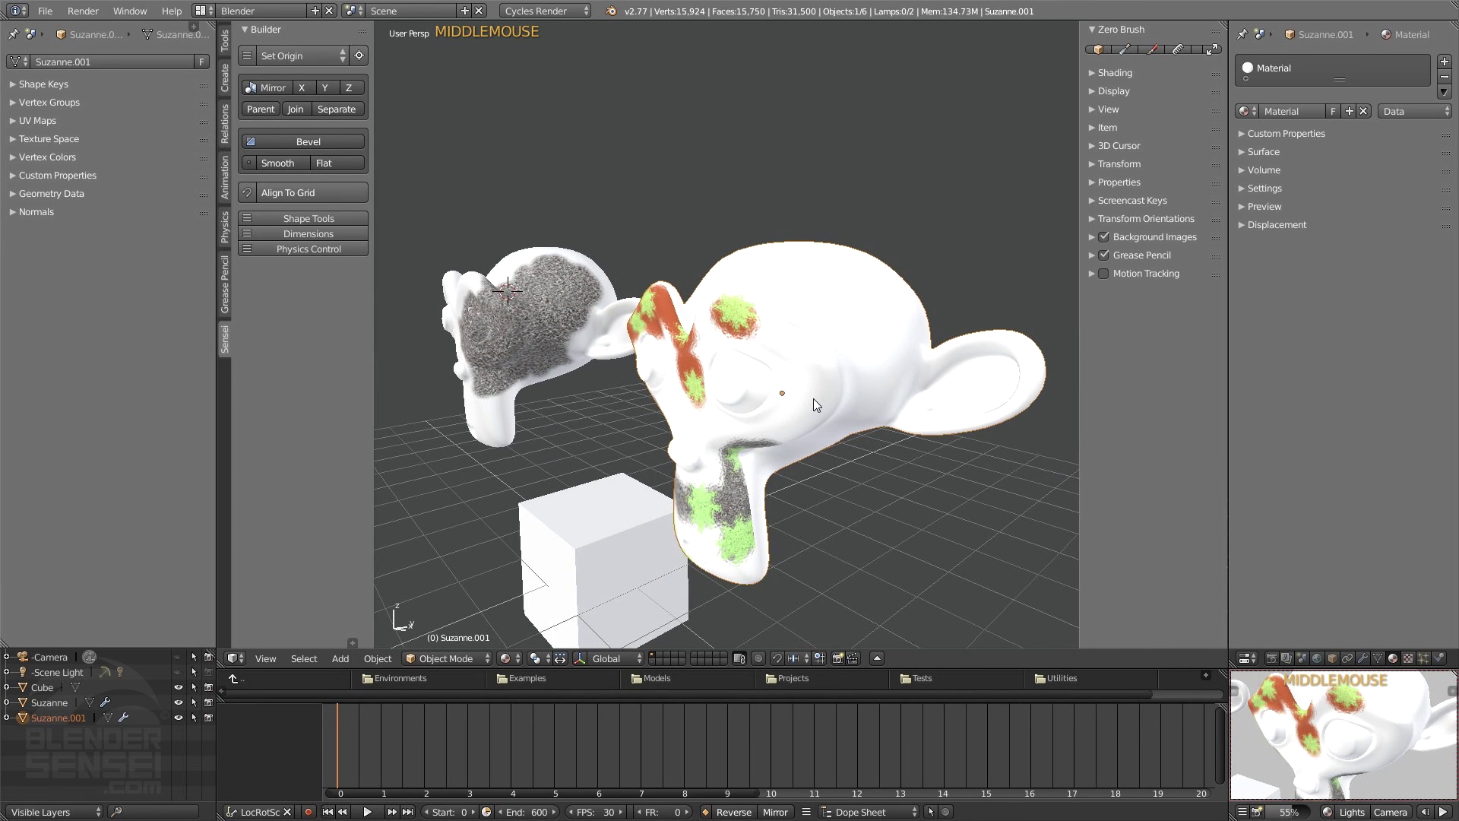